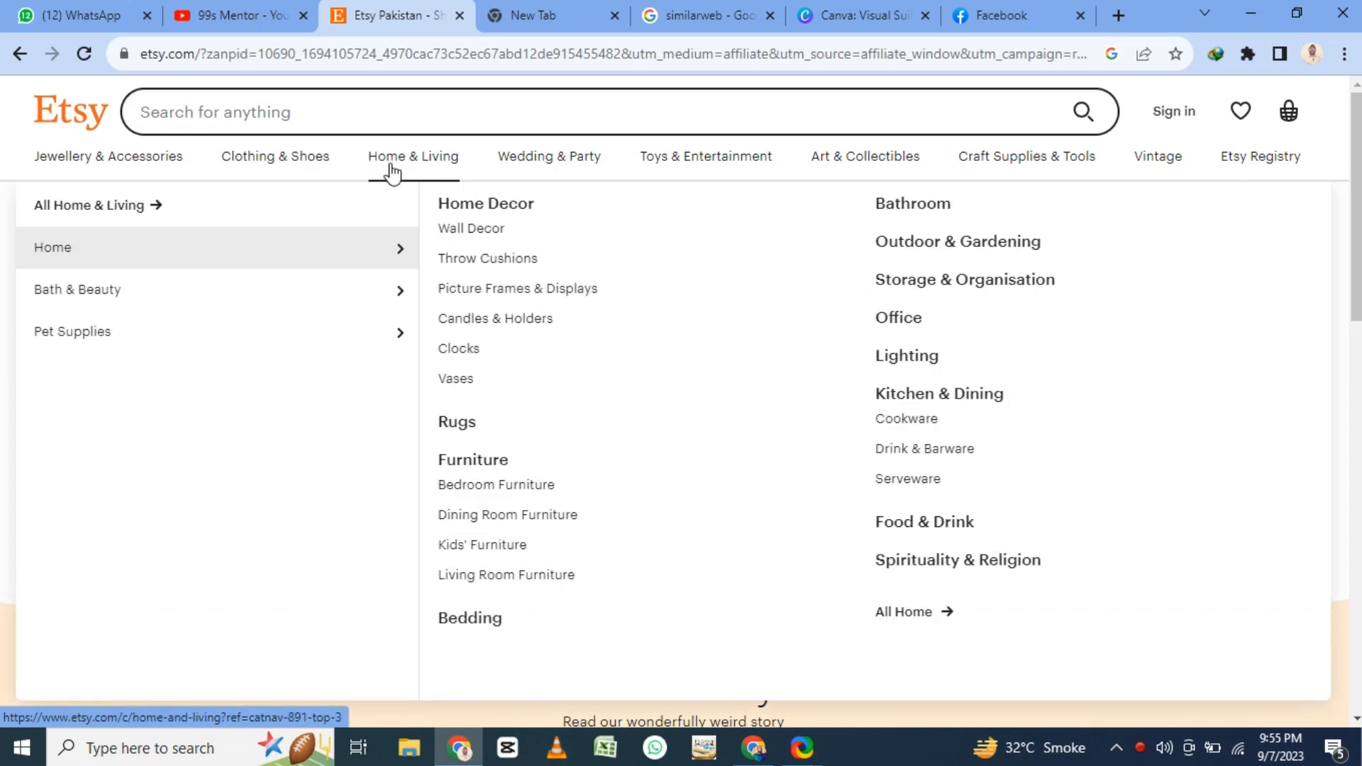
- Look through the Wedding & Party, Toys & Entertainment, Art & Collectibles and Craft Supplies & Tools category listings
{"action": "mouse_move", "coordinate": [539, 167]}
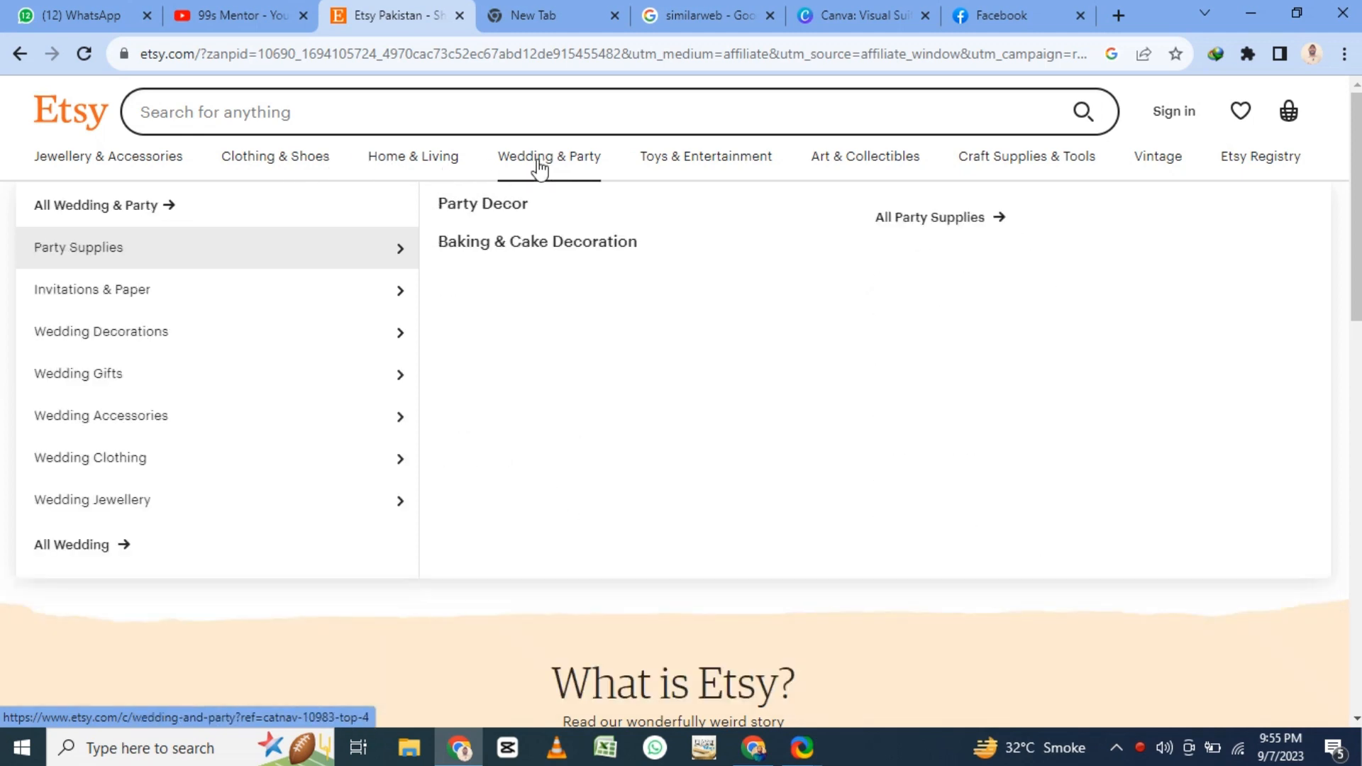
{"action": "mouse_move", "coordinate": [736, 167]}
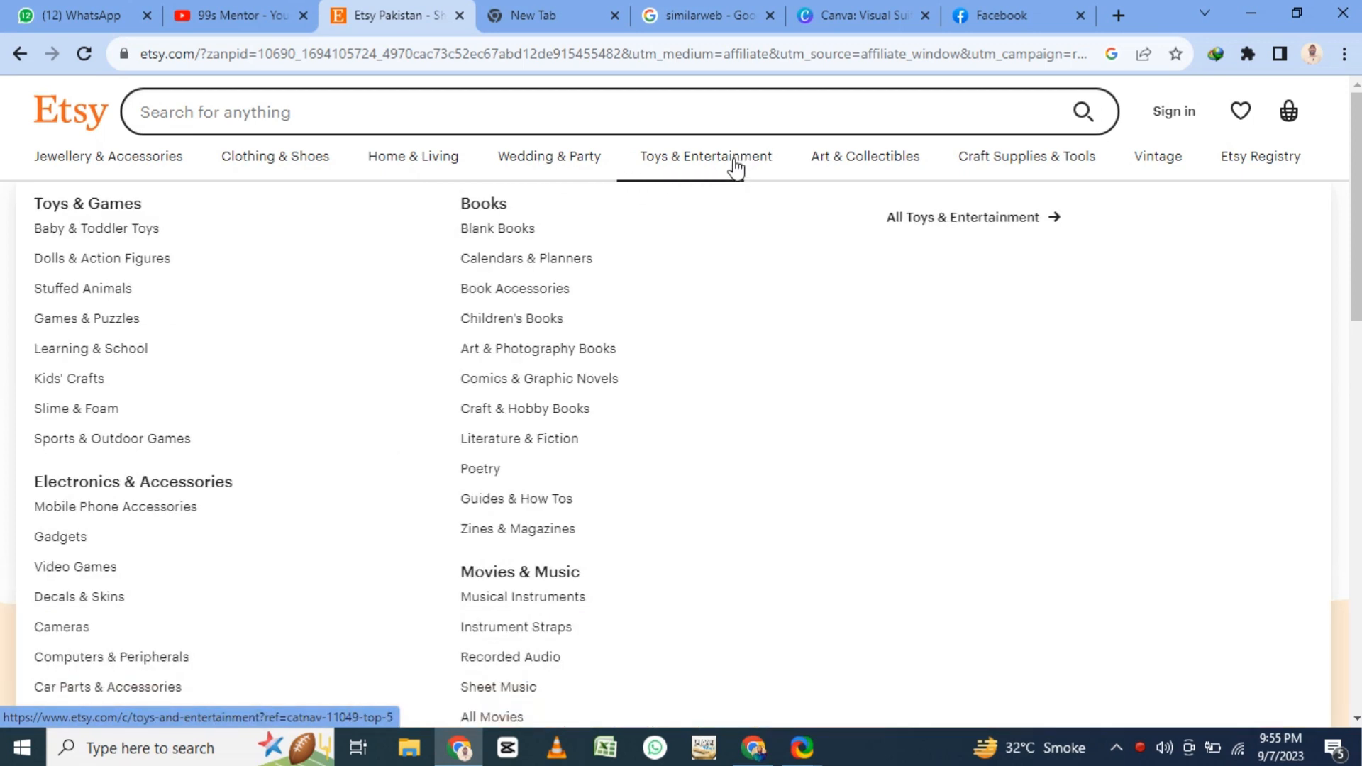
{"action": "mouse_move", "coordinate": [879, 170]}
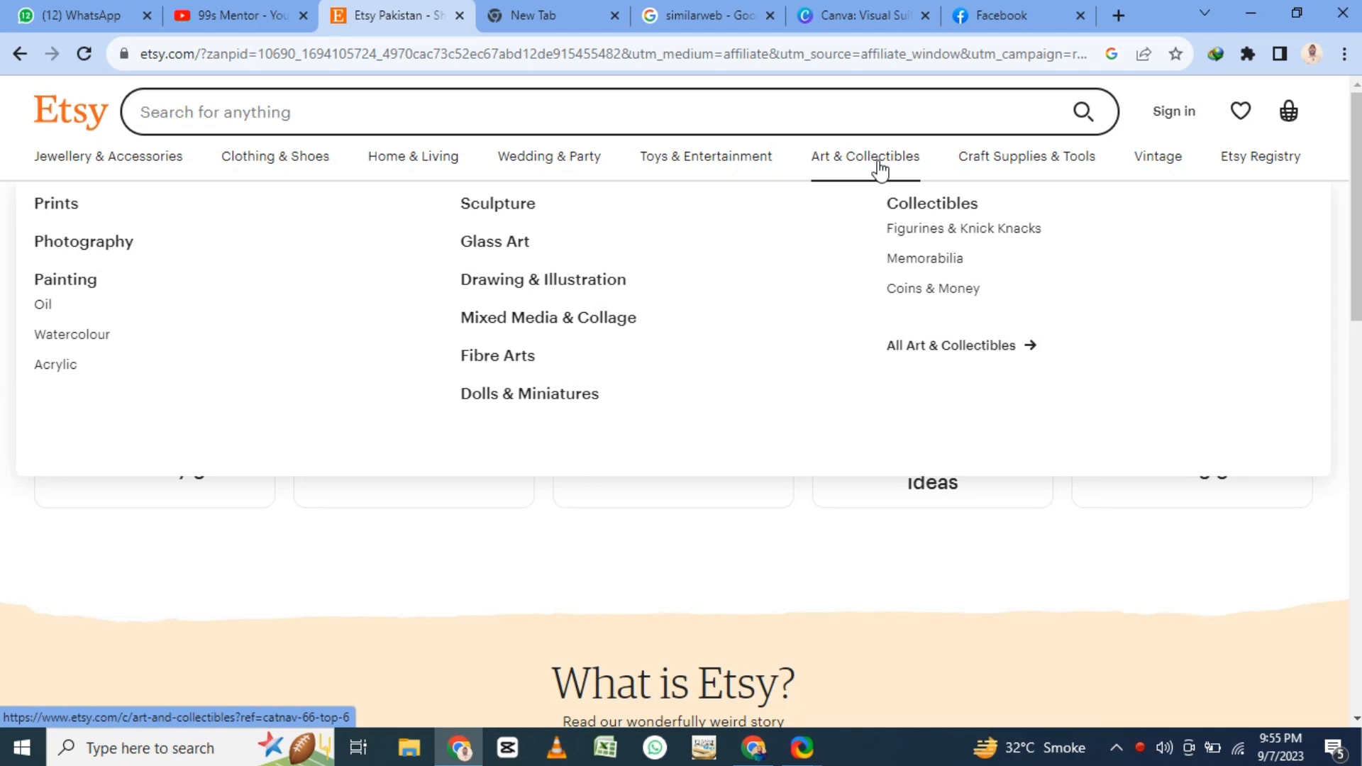
{"action": "mouse_move", "coordinate": [1011, 167]}
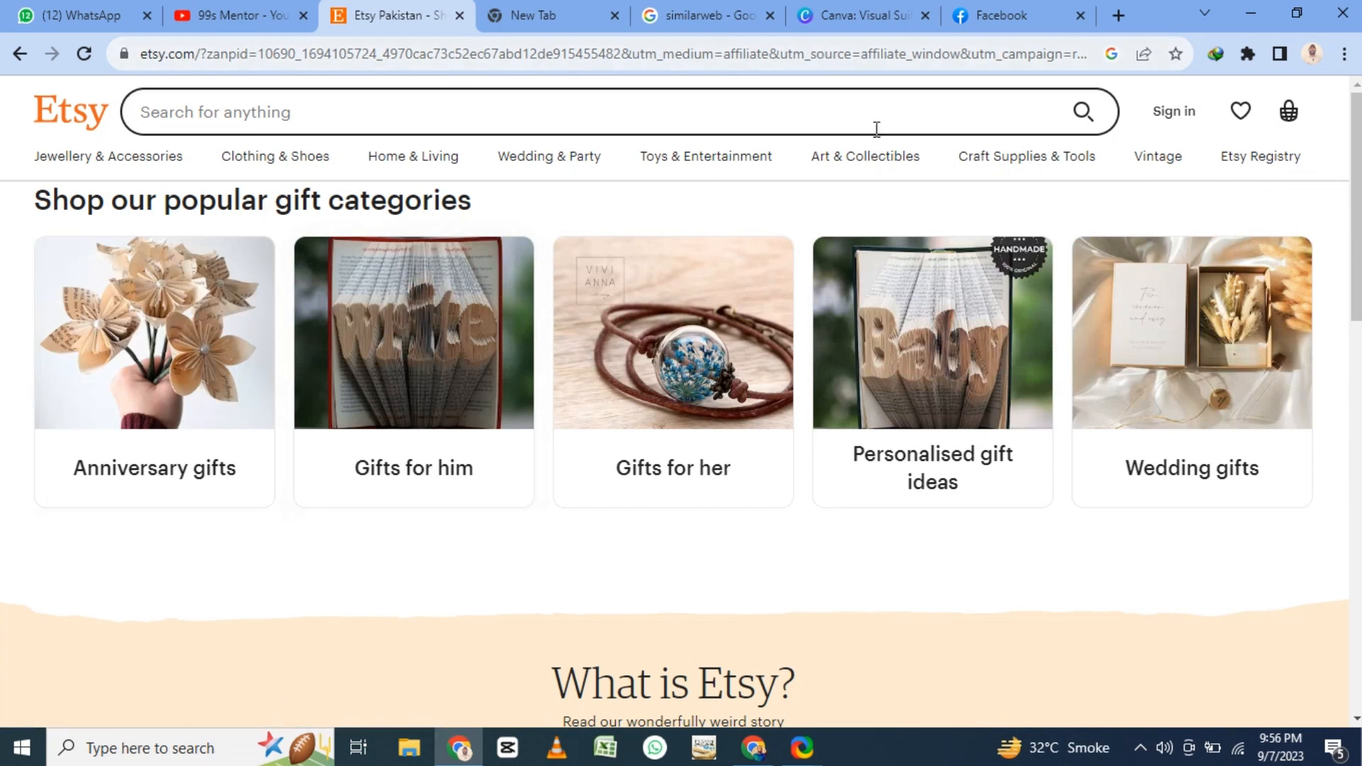
- View the Sell on Etsy page linked from the homepage footer and return to the homepage
{"action": "scroll", "coordinate": [721, 307], "scroll_direction": "down", "scroll_amount": 15}
{"action": "mouse_move", "coordinate": [683, 310]}
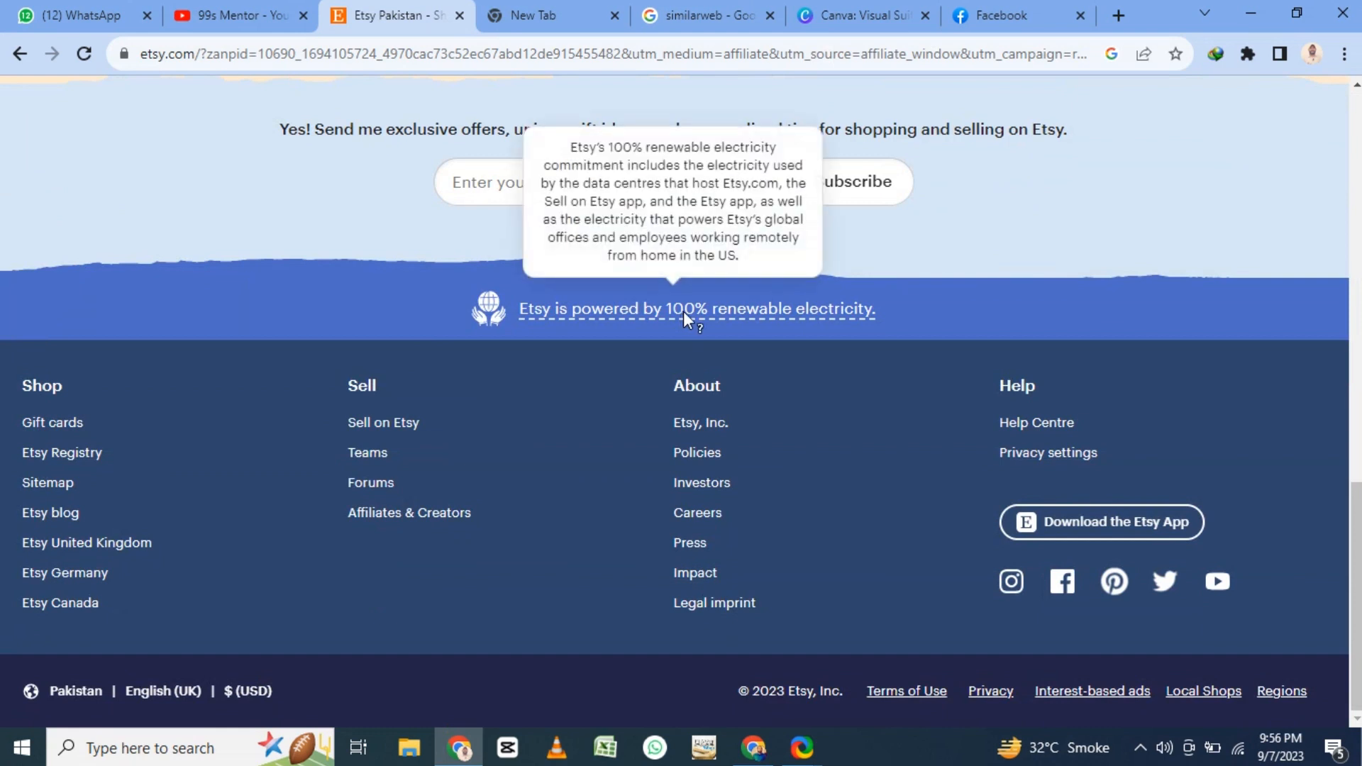
{"action": "left_click", "coordinate": [390, 426]}
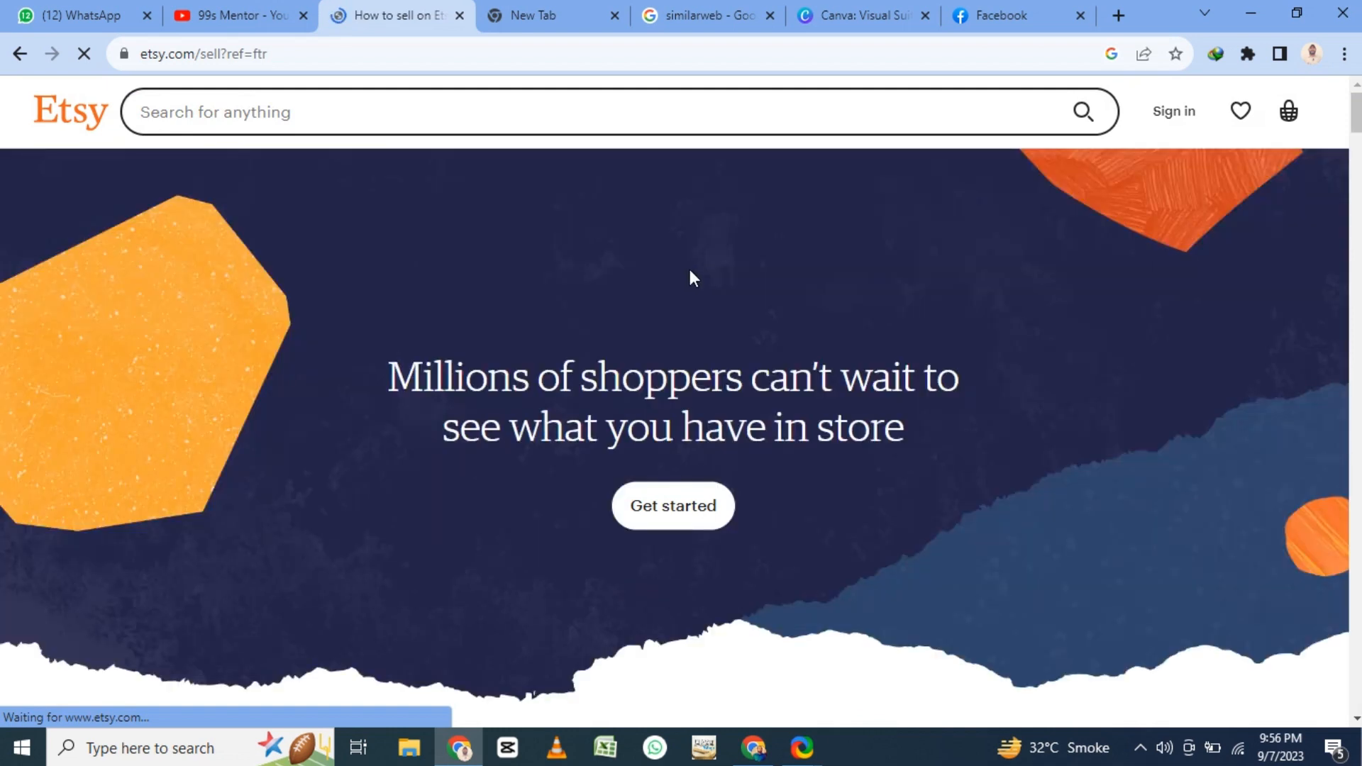
{"action": "left_click", "coordinate": [19, 54]}
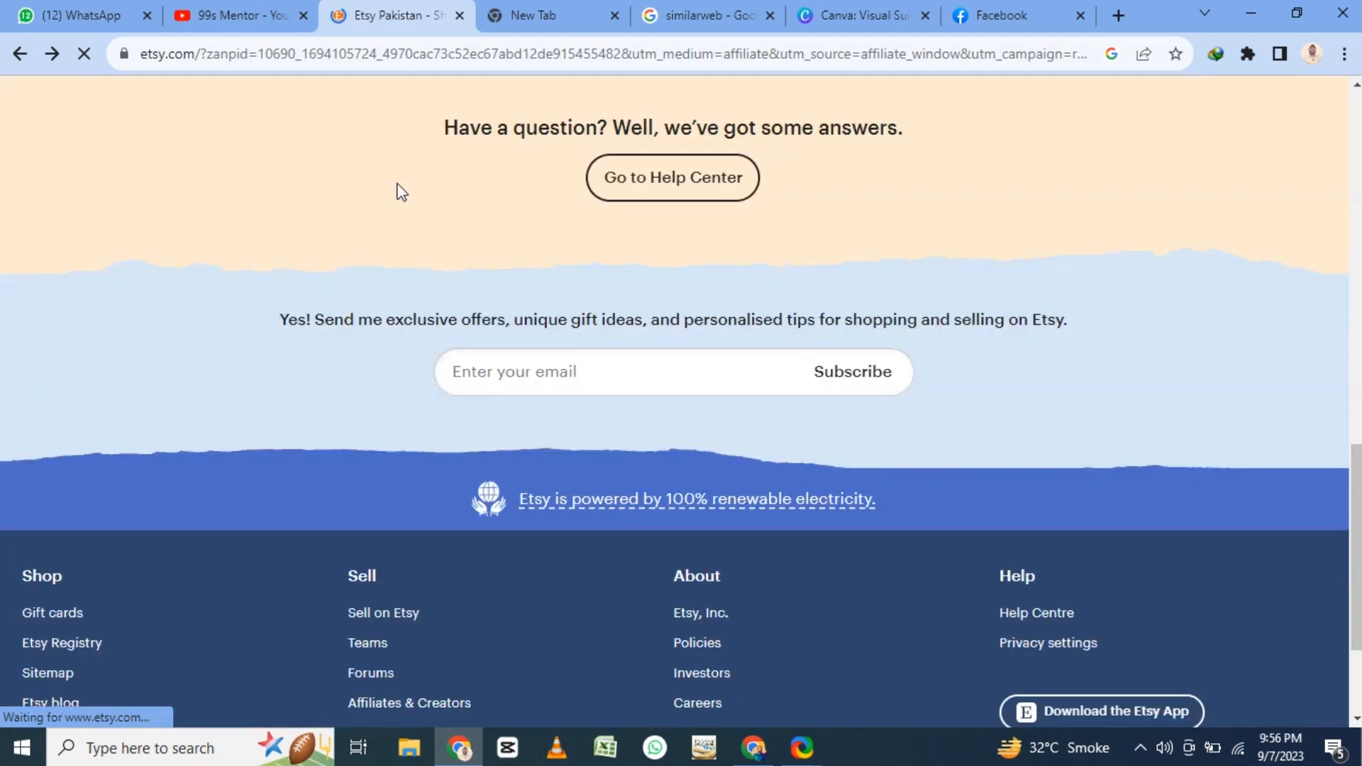
{"action": "scroll", "coordinate": [397, 191], "scroll_direction": "up", "scroll_amount": 11}
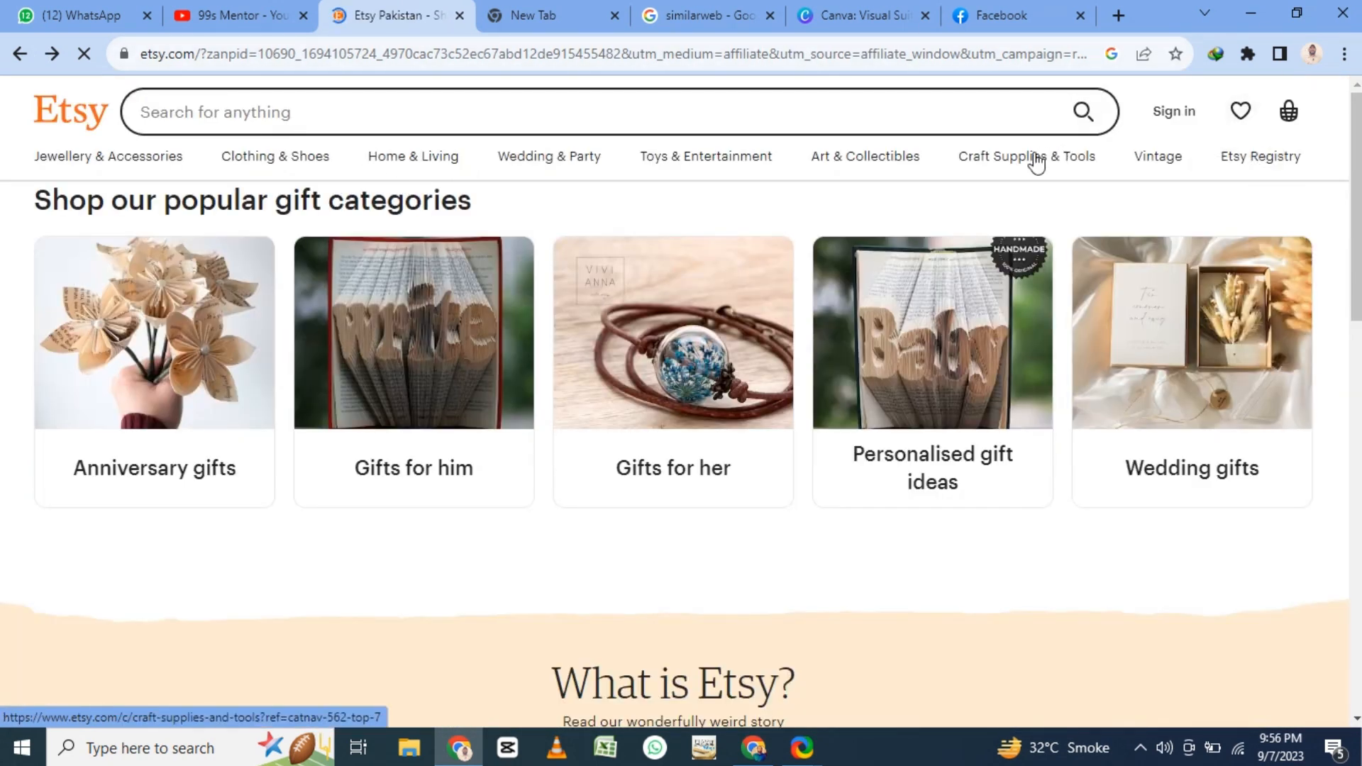
- Open the Craft Supplies & Tools category and browse its product listings
{"action": "left_click", "coordinate": [1036, 163]}
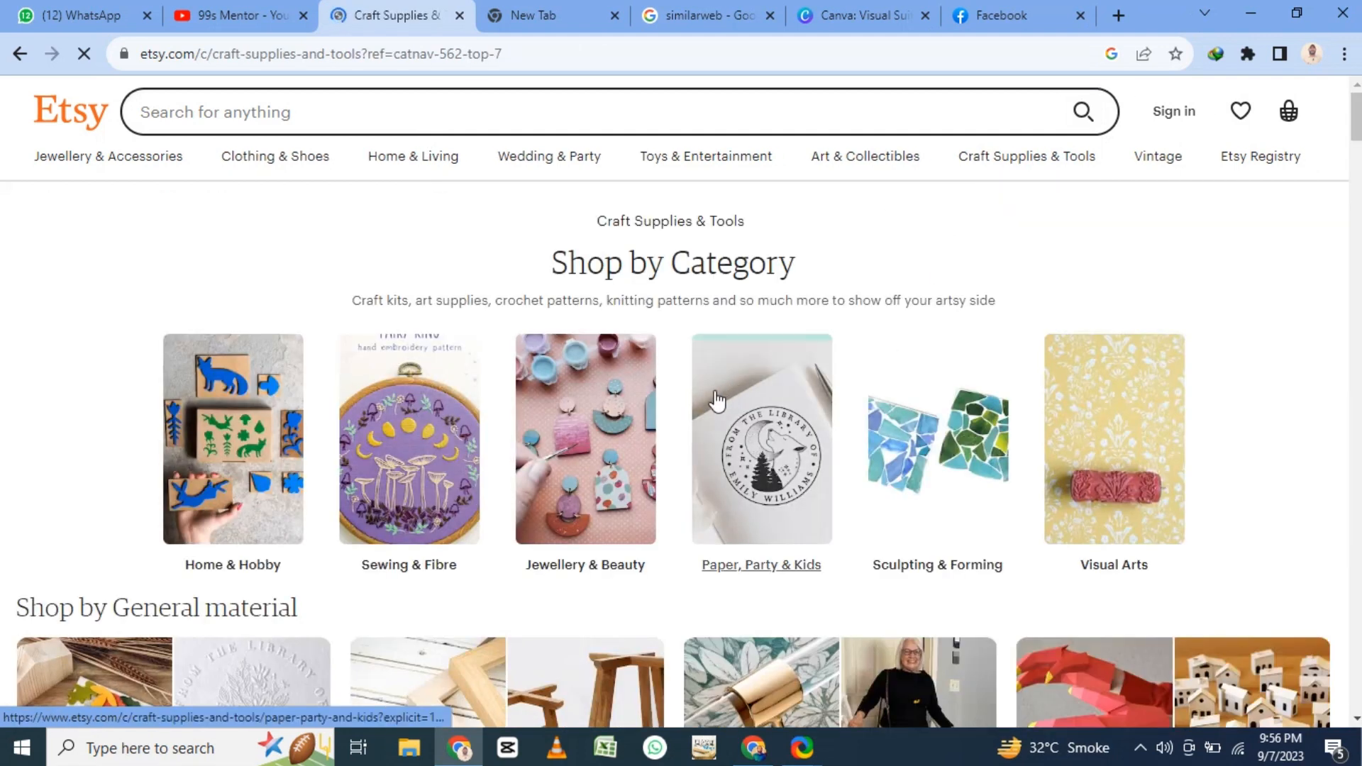
{"action": "scroll", "coordinate": [730, 355], "scroll_direction": "down", "scroll_amount": 8}
{"action": "scroll", "coordinate": [734, 351], "scroll_direction": "down", "scroll_amount": 8}
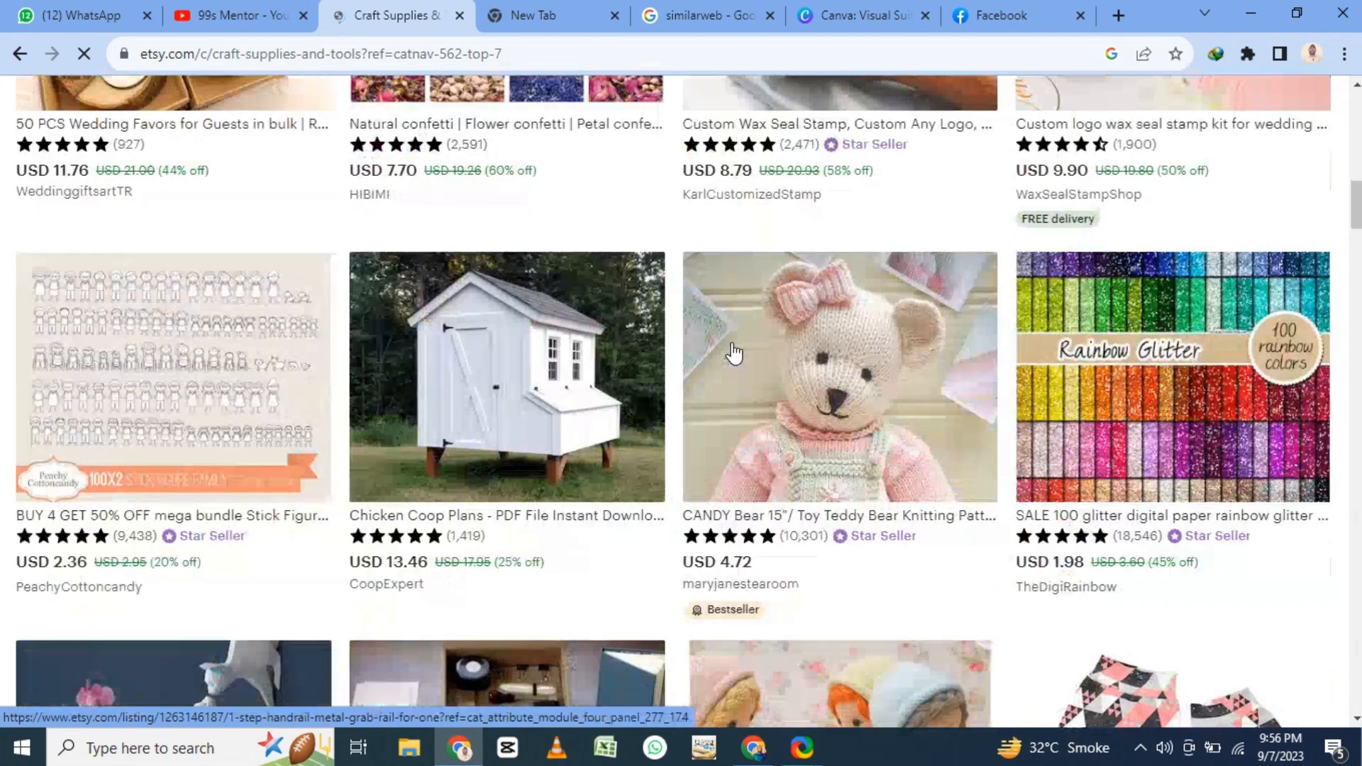
{"action": "scroll", "coordinate": [734, 351], "scroll_direction": "down", "scroll_amount": 8}
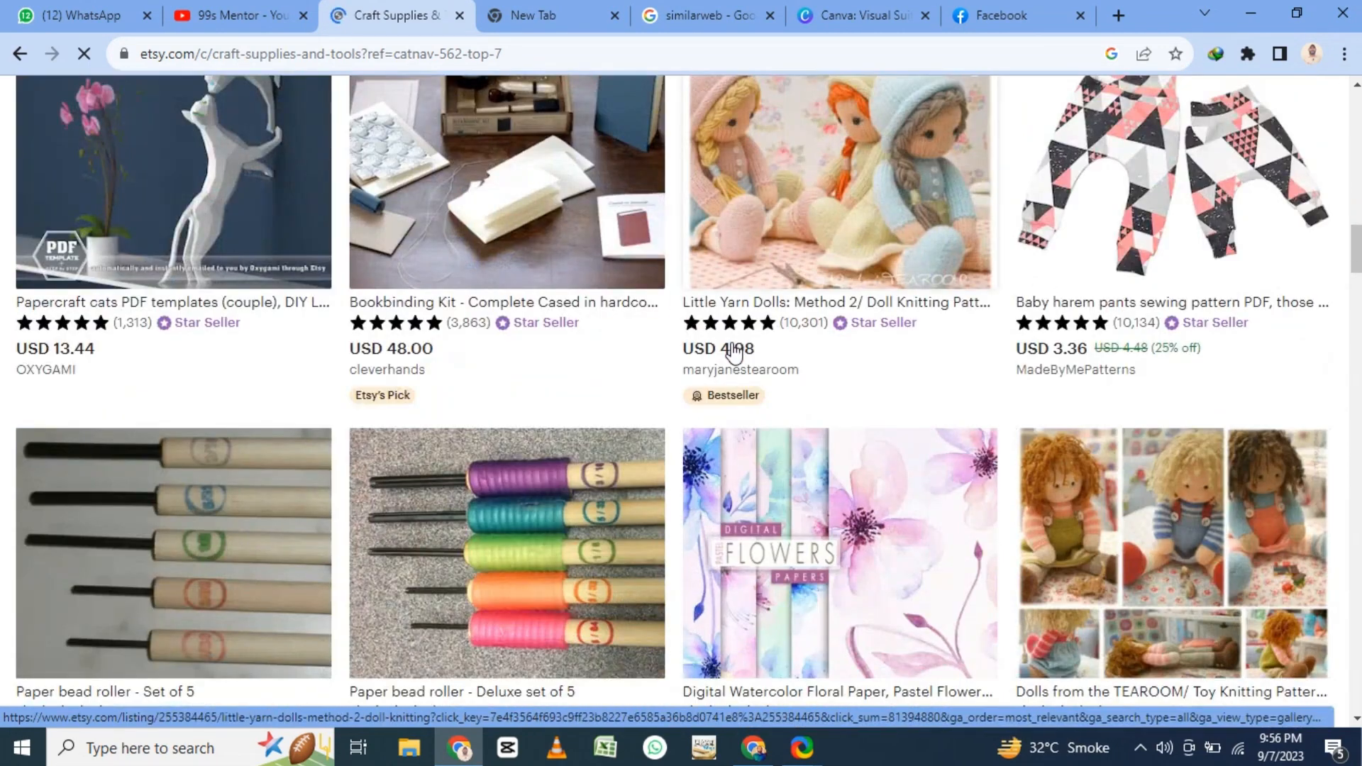
{"action": "scroll", "coordinate": [833, 87], "scroll_direction": "up", "scroll_amount": 6}
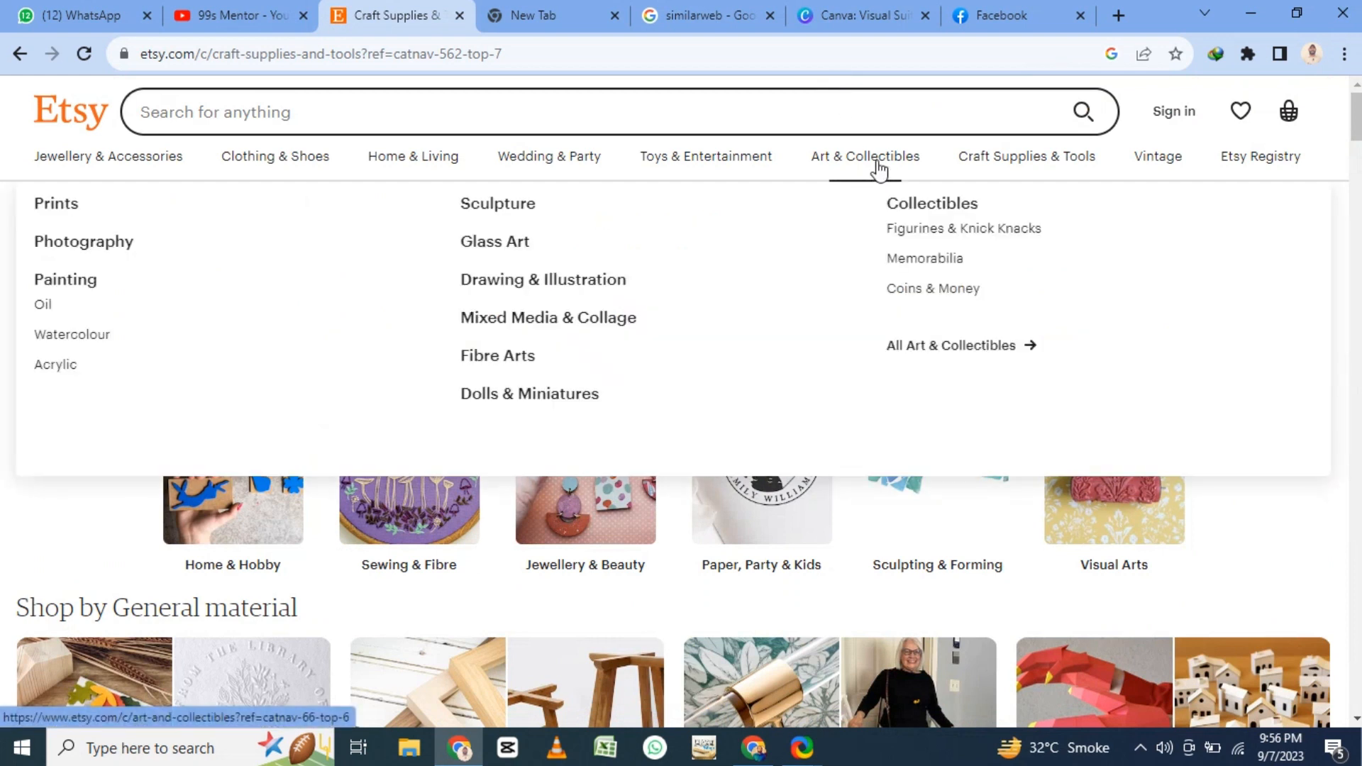
- Open the Art & Collectibles category and browse its product listings
{"action": "left_click", "coordinate": [878, 165]}
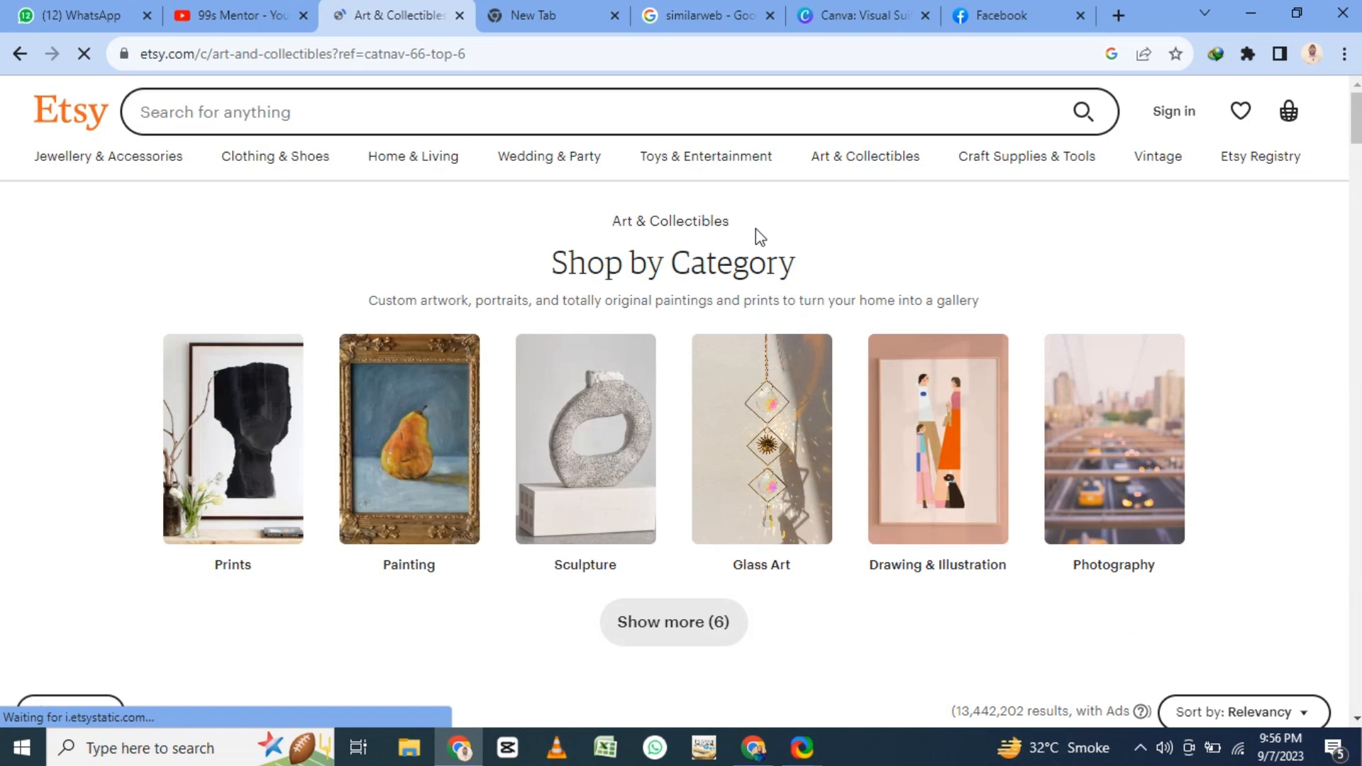
{"action": "scroll", "coordinate": [756, 228], "scroll_direction": "down", "scroll_amount": 7}
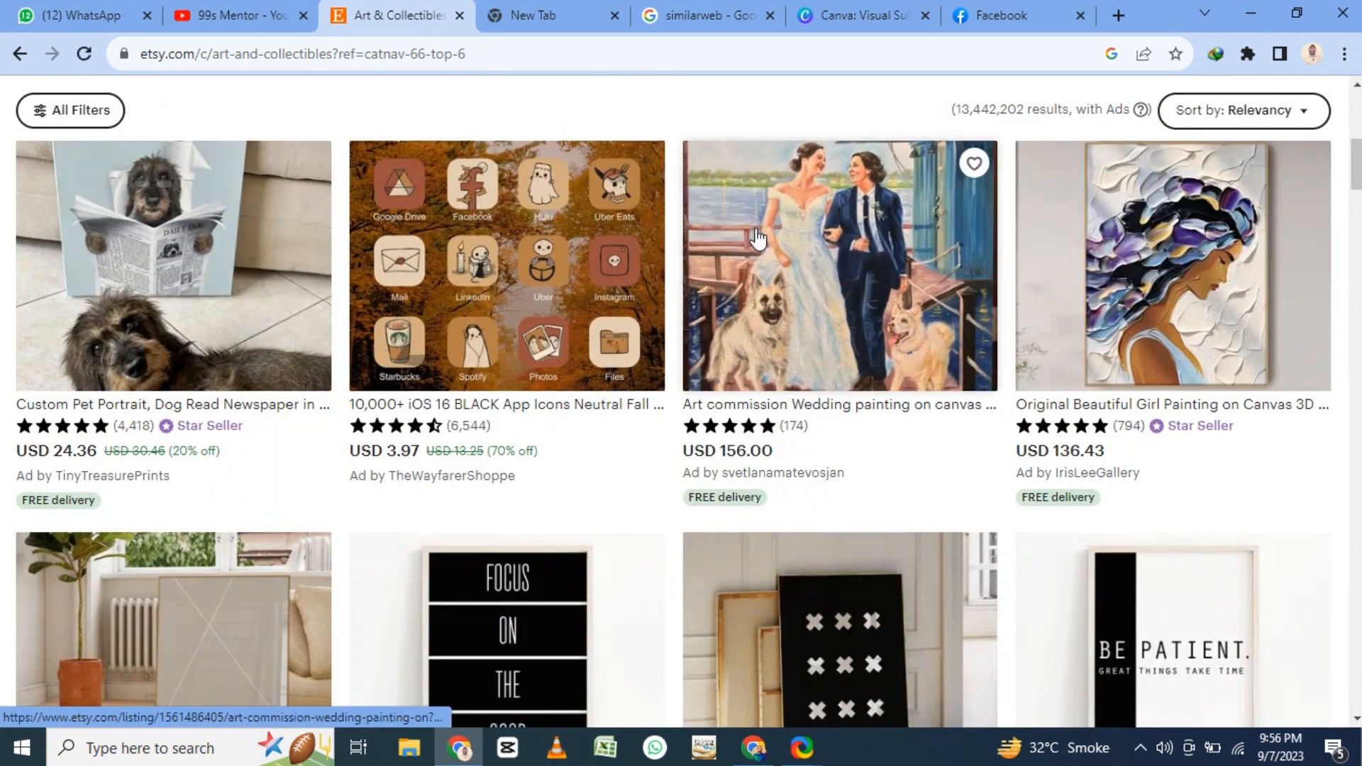
{"action": "scroll", "coordinate": [756, 228], "scroll_direction": "down", "scroll_amount": 6}
{"action": "scroll", "coordinate": [755, 228], "scroll_direction": "down", "scroll_amount": 10}
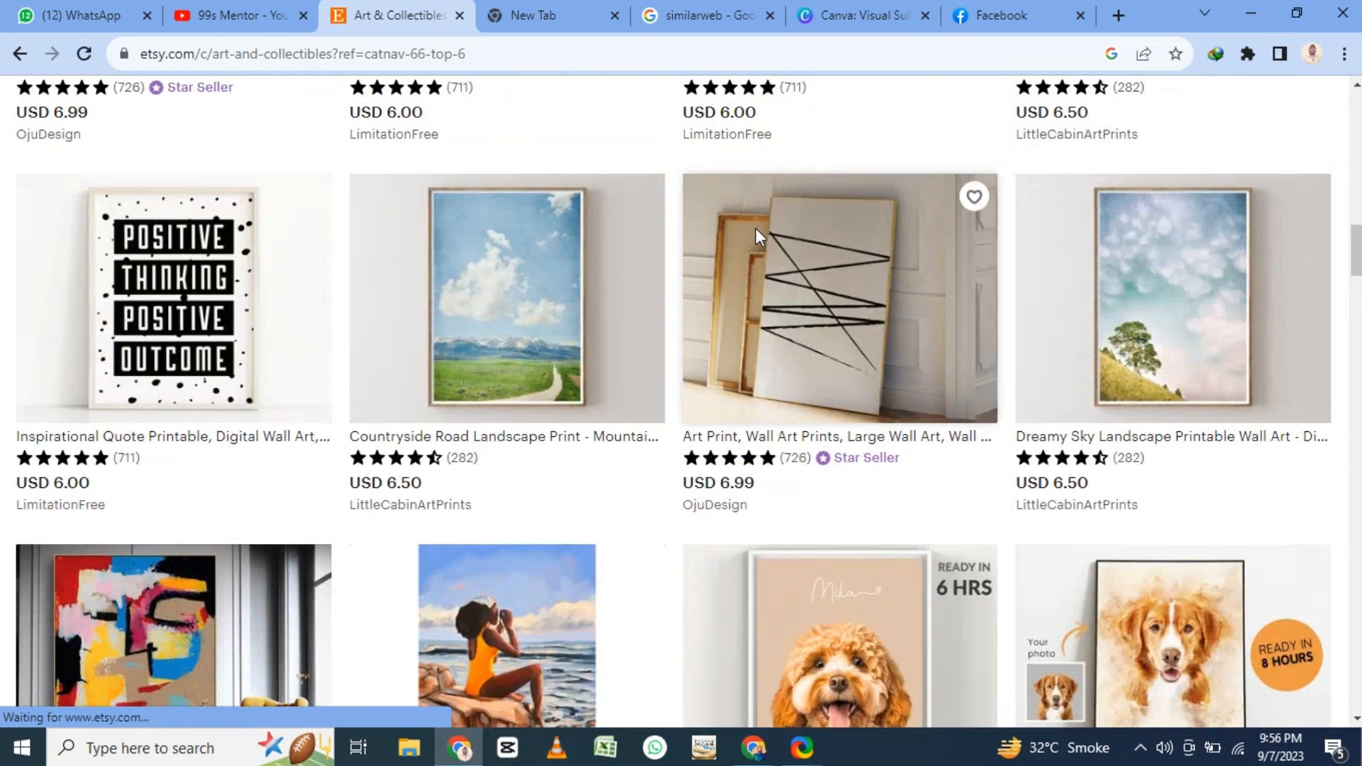
{"action": "scroll", "coordinate": [755, 241], "scroll_direction": "up", "scroll_amount": 20}
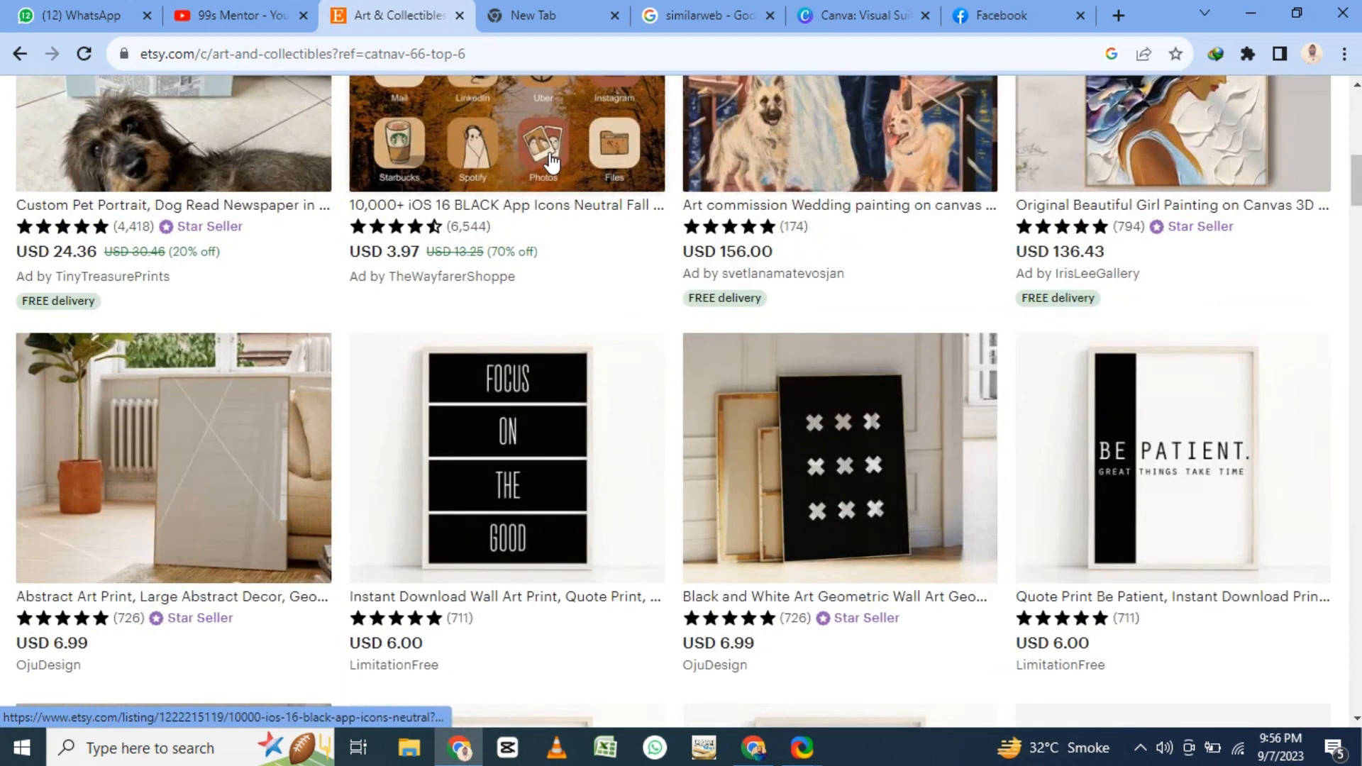
- Search Etsy for "flowering sketch"
{"action": "left_click", "coordinate": [519, 114]}
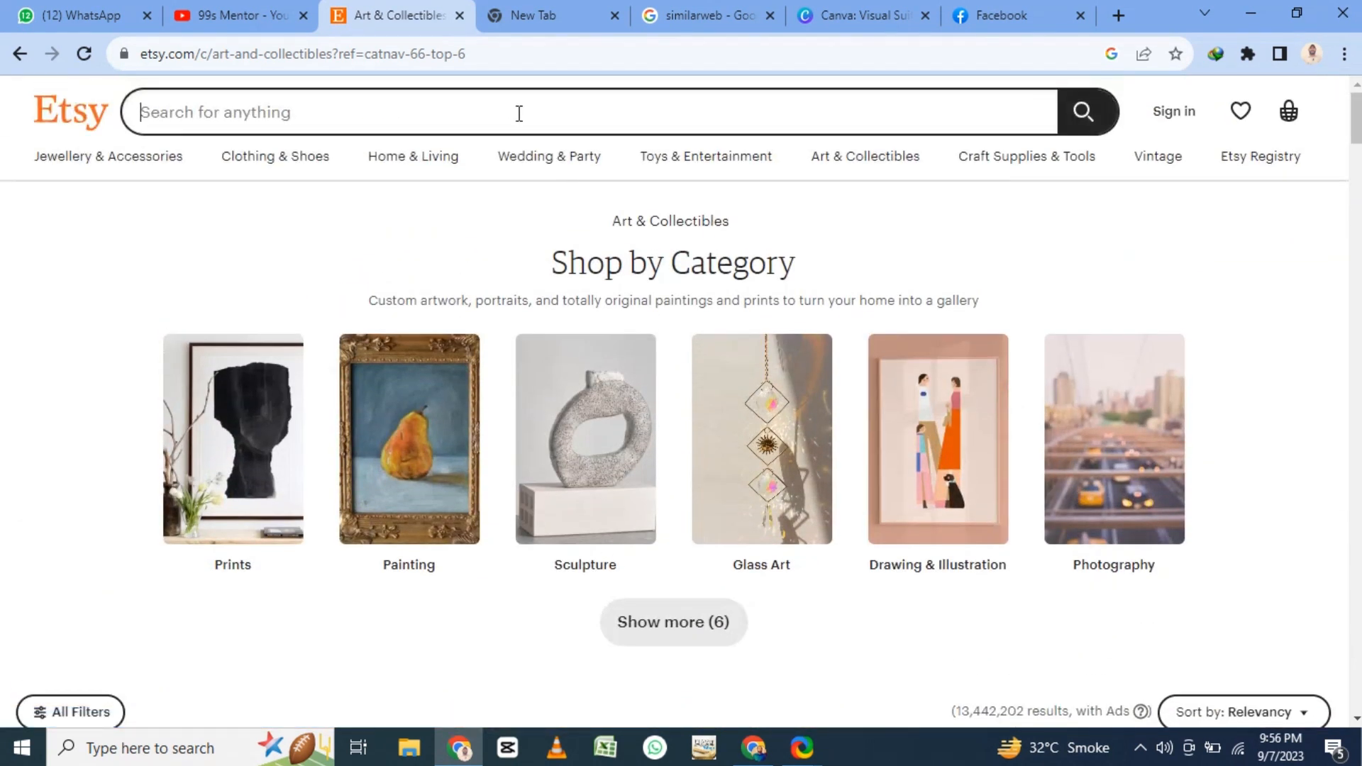
{"action": "type", "text": "flower"}
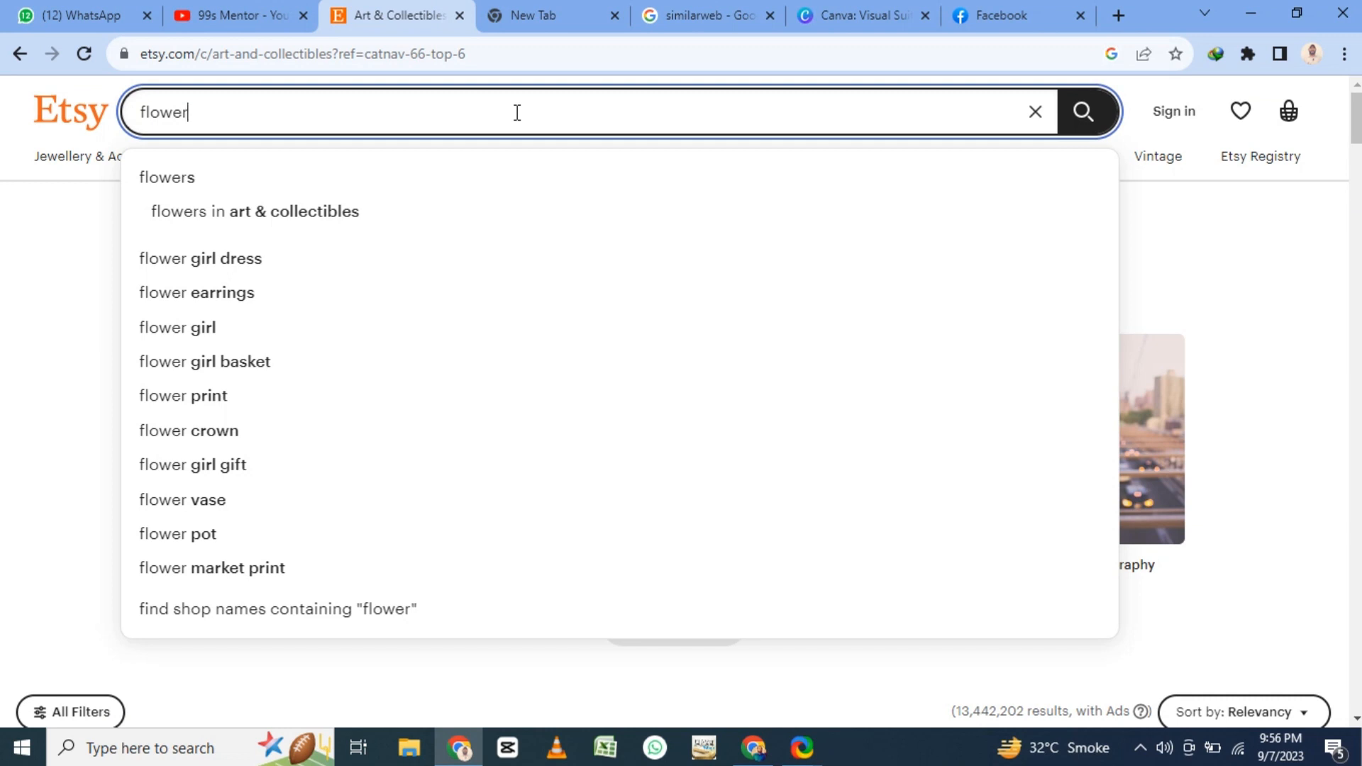
{"action": "type", "text": "ing sketch"}
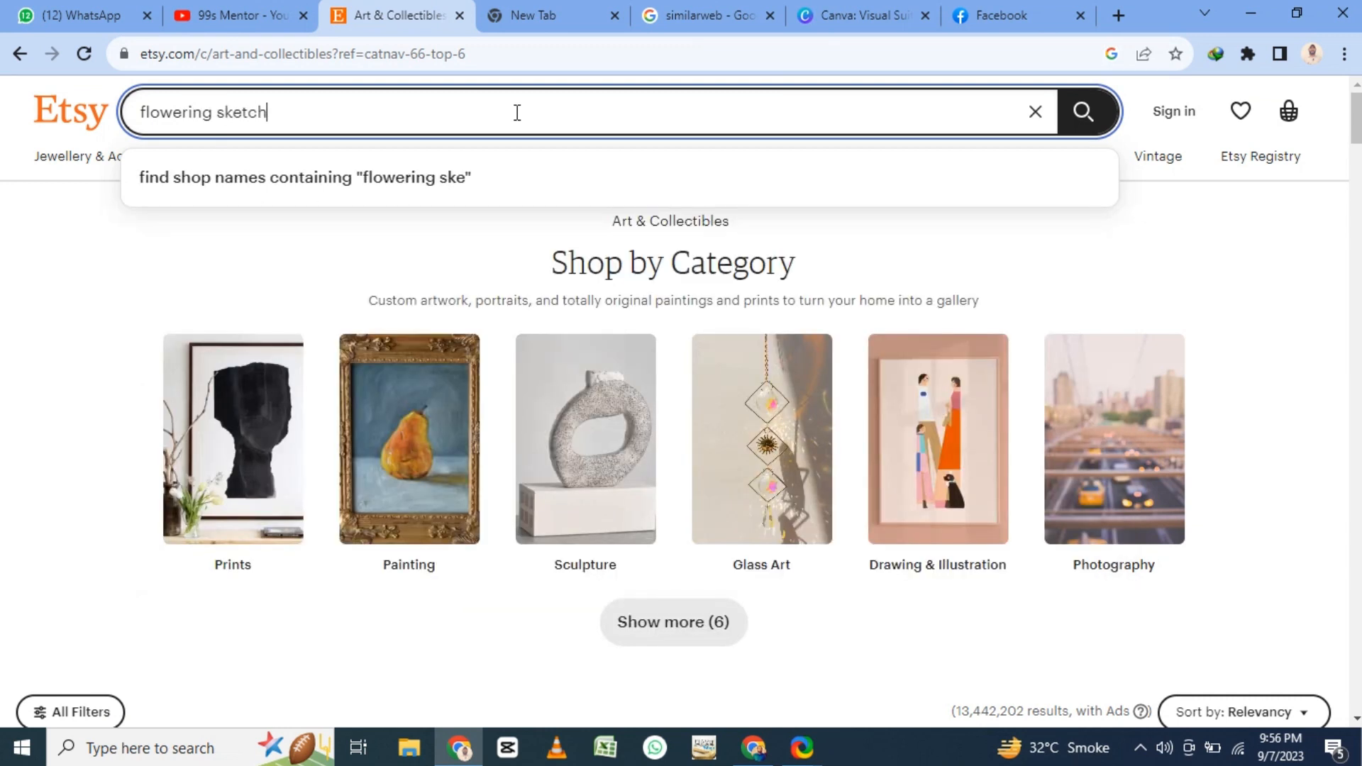
{"action": "key", "text": "Return"}
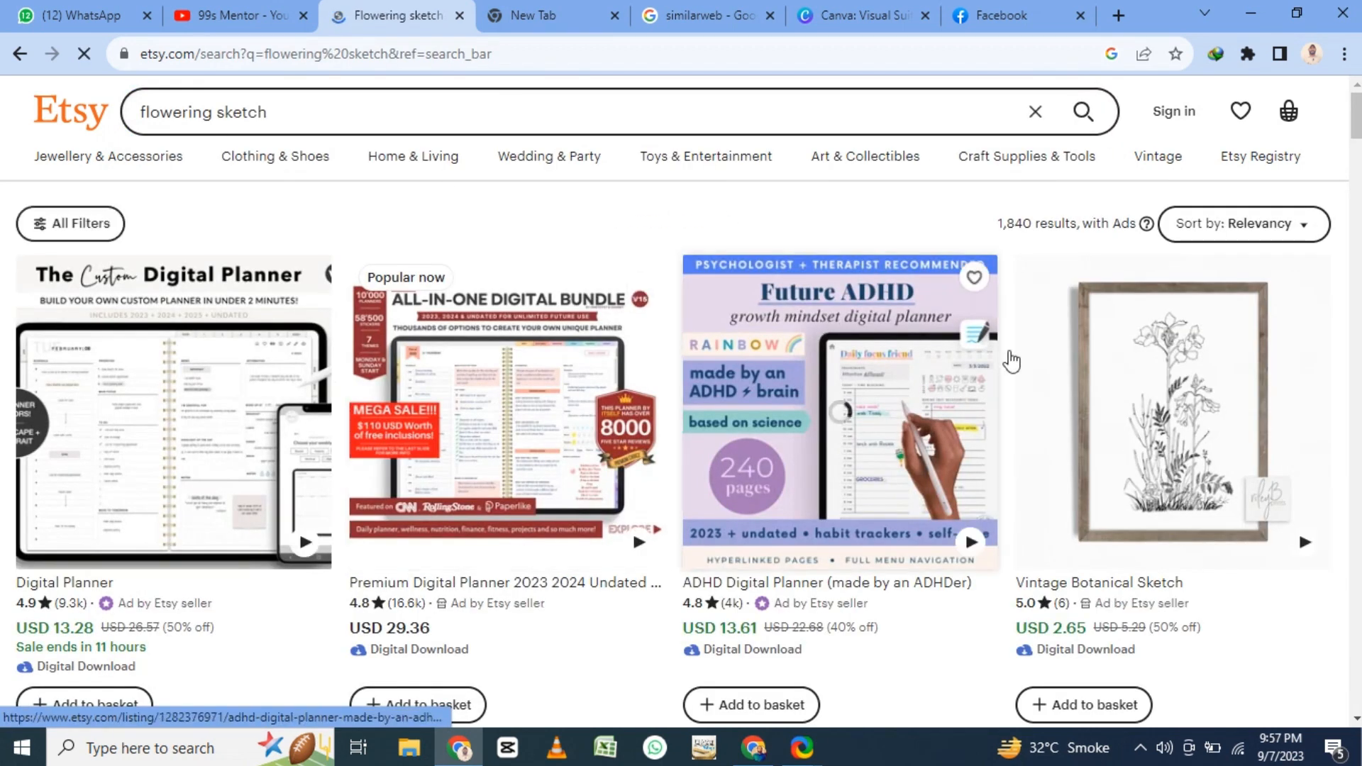
- Open the Flowering Bush Pencil Sketch listing from the search results and review its price, description, reviews and delivery details
{"action": "scroll", "coordinate": [807, 371], "scroll_direction": "down", "scroll_amount": 10}
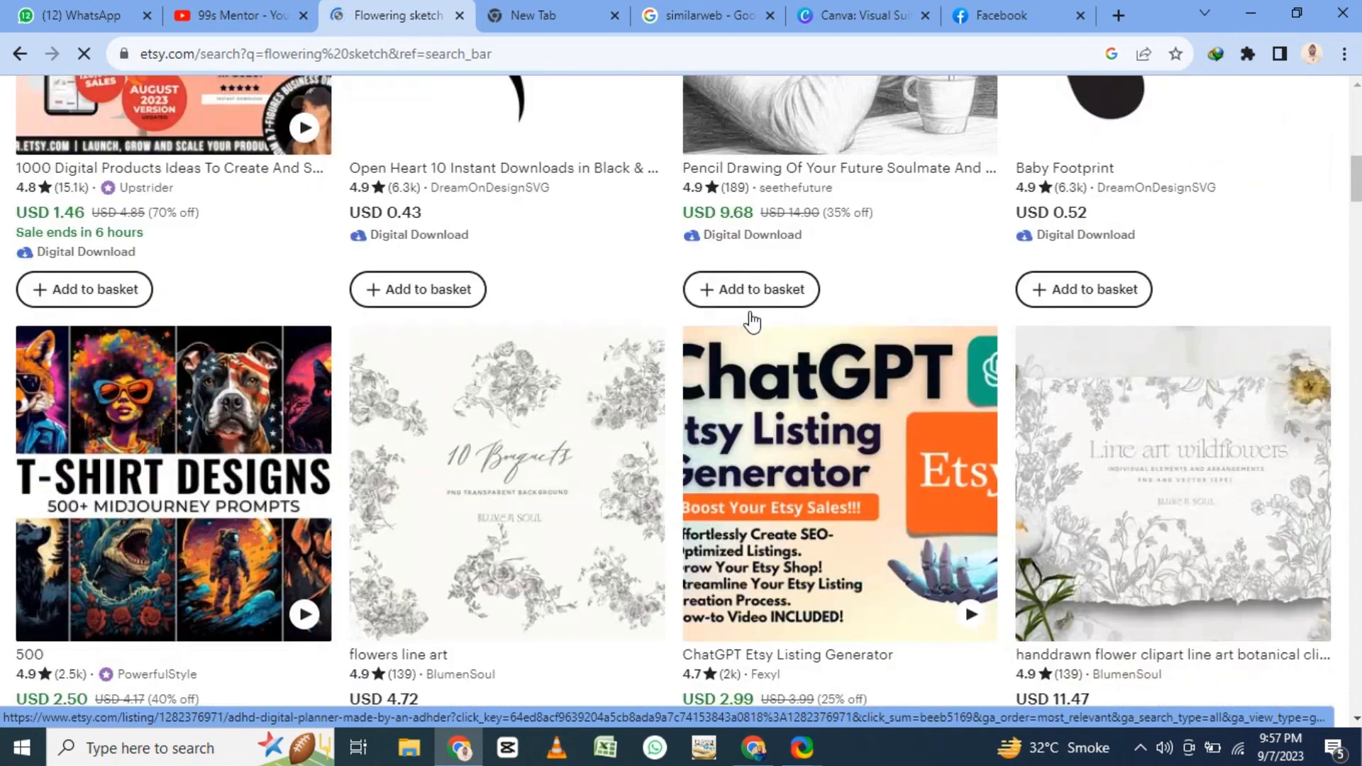
{"action": "scroll", "coordinate": [751, 315], "scroll_direction": "down", "scroll_amount": 7}
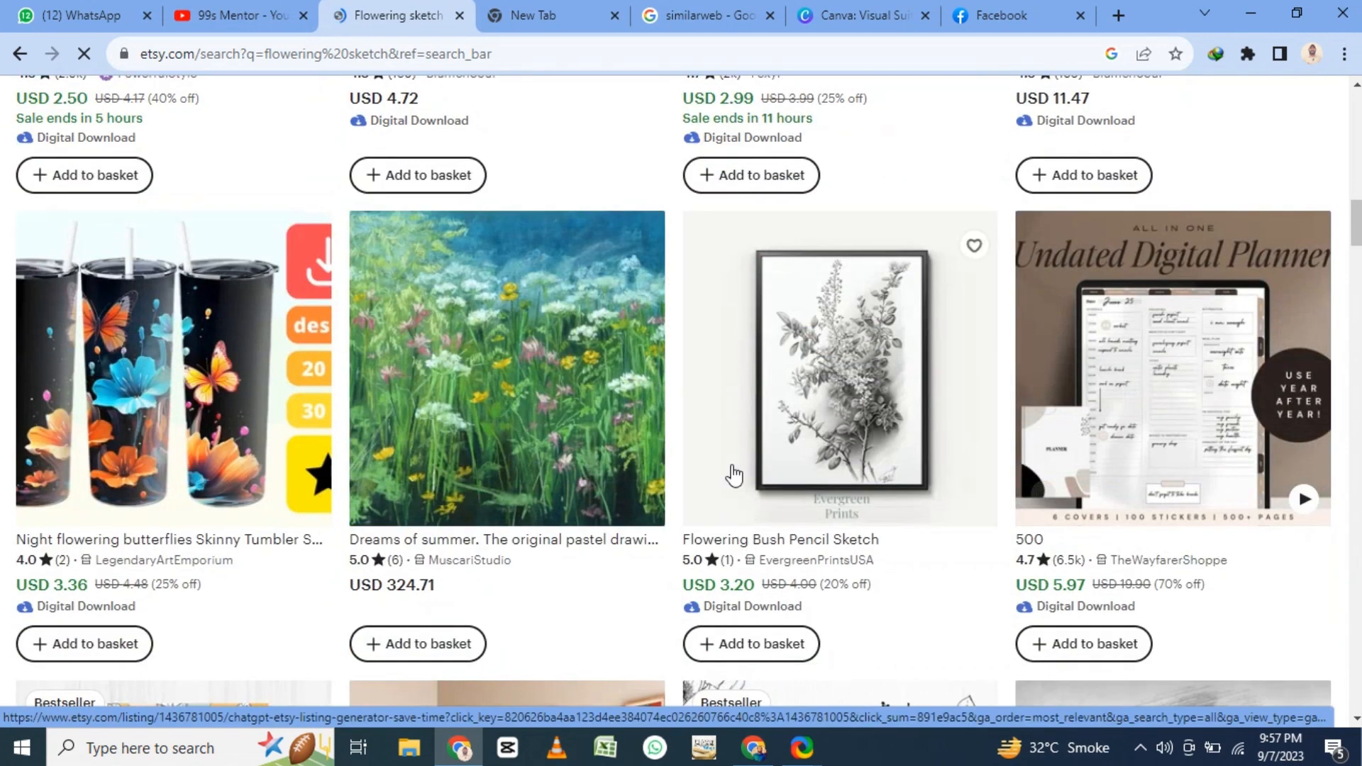
{"action": "left_click", "coordinate": [857, 380]}
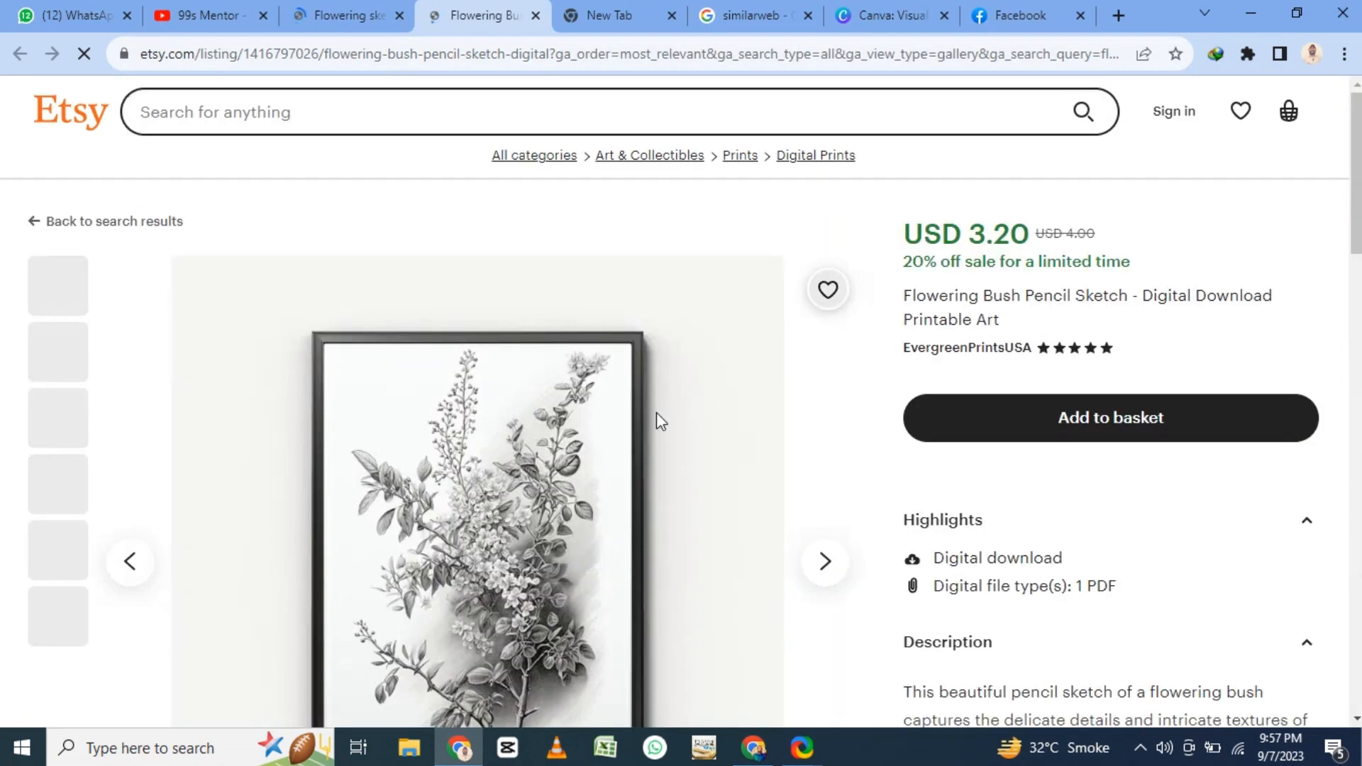
{"action": "scroll", "coordinate": [502, 451], "scroll_direction": "down", "scroll_amount": 6}
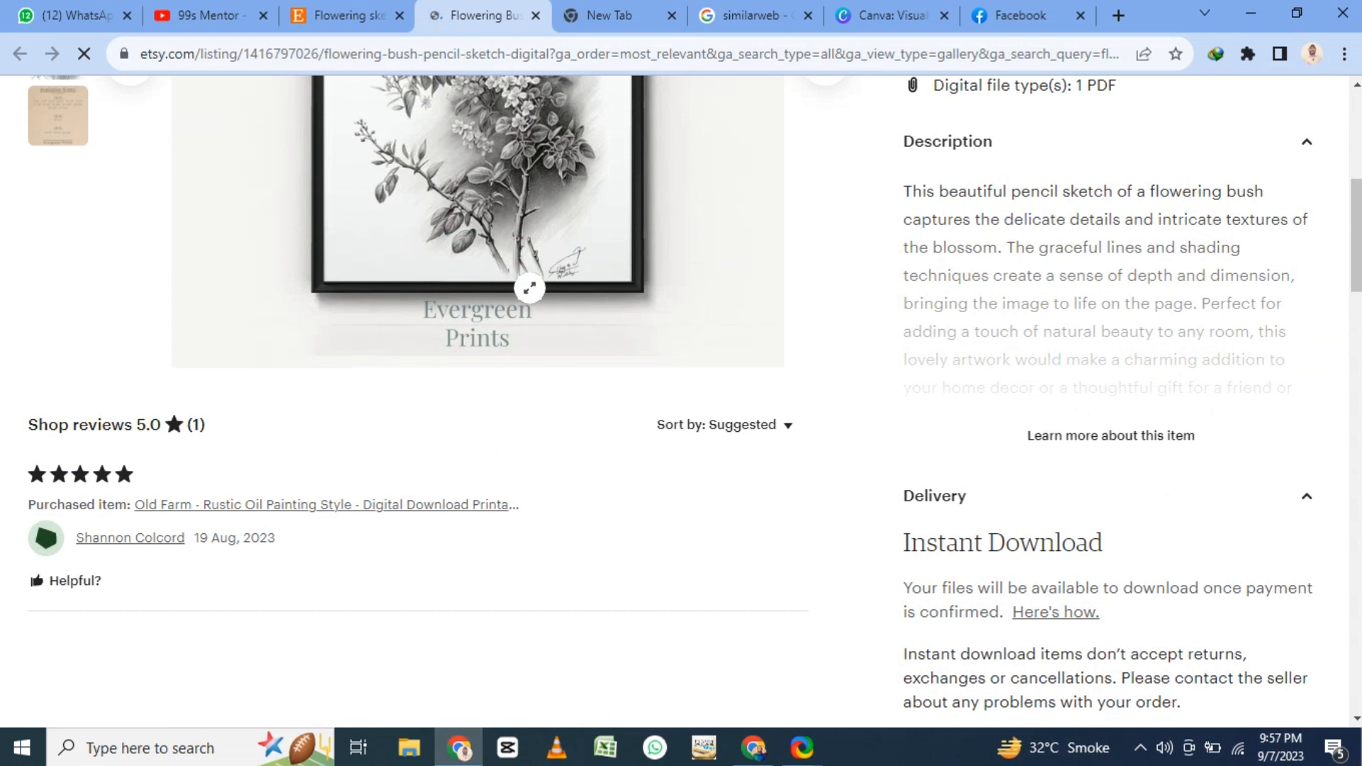
{"action": "scroll", "coordinate": [530, 288], "scroll_direction": "up", "scroll_amount": 5}
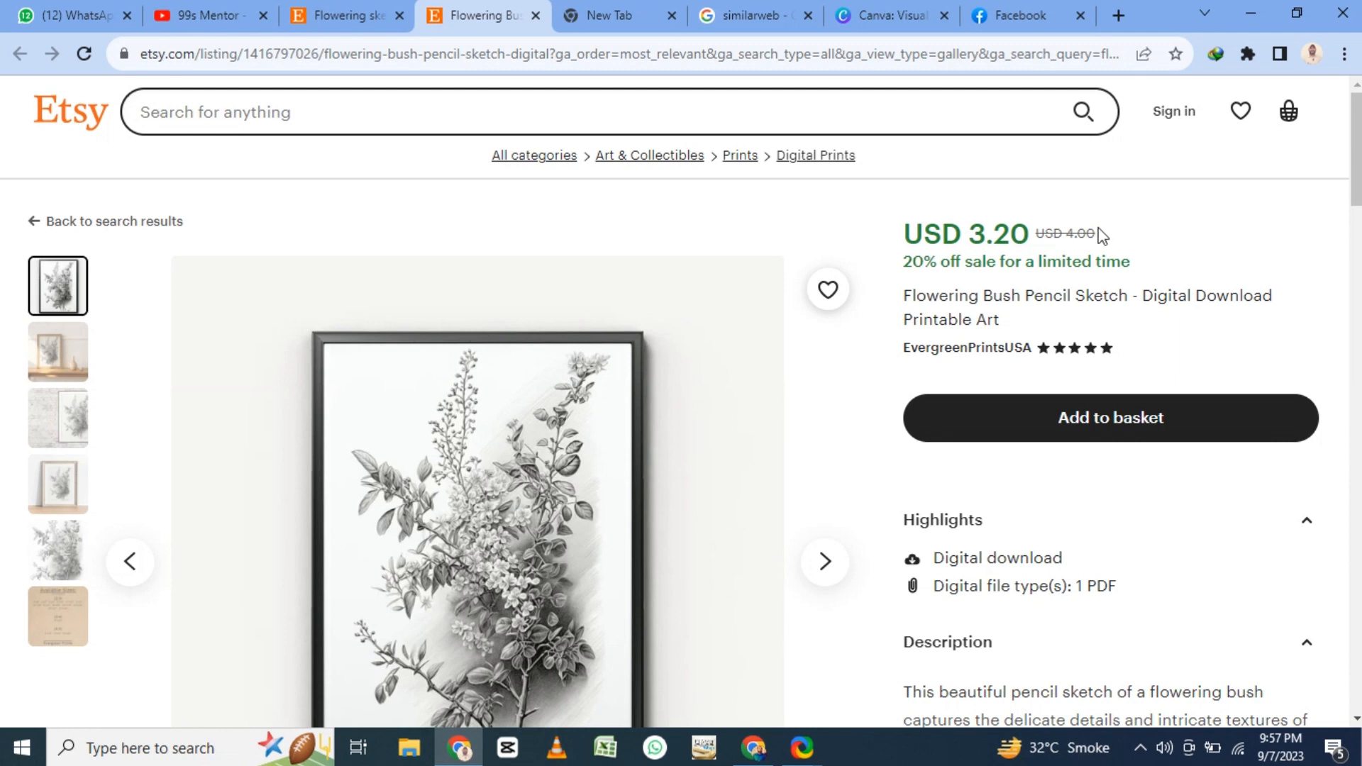
{"action": "scroll", "coordinate": [752, 342], "scroll_direction": "down", "scroll_amount": 5}
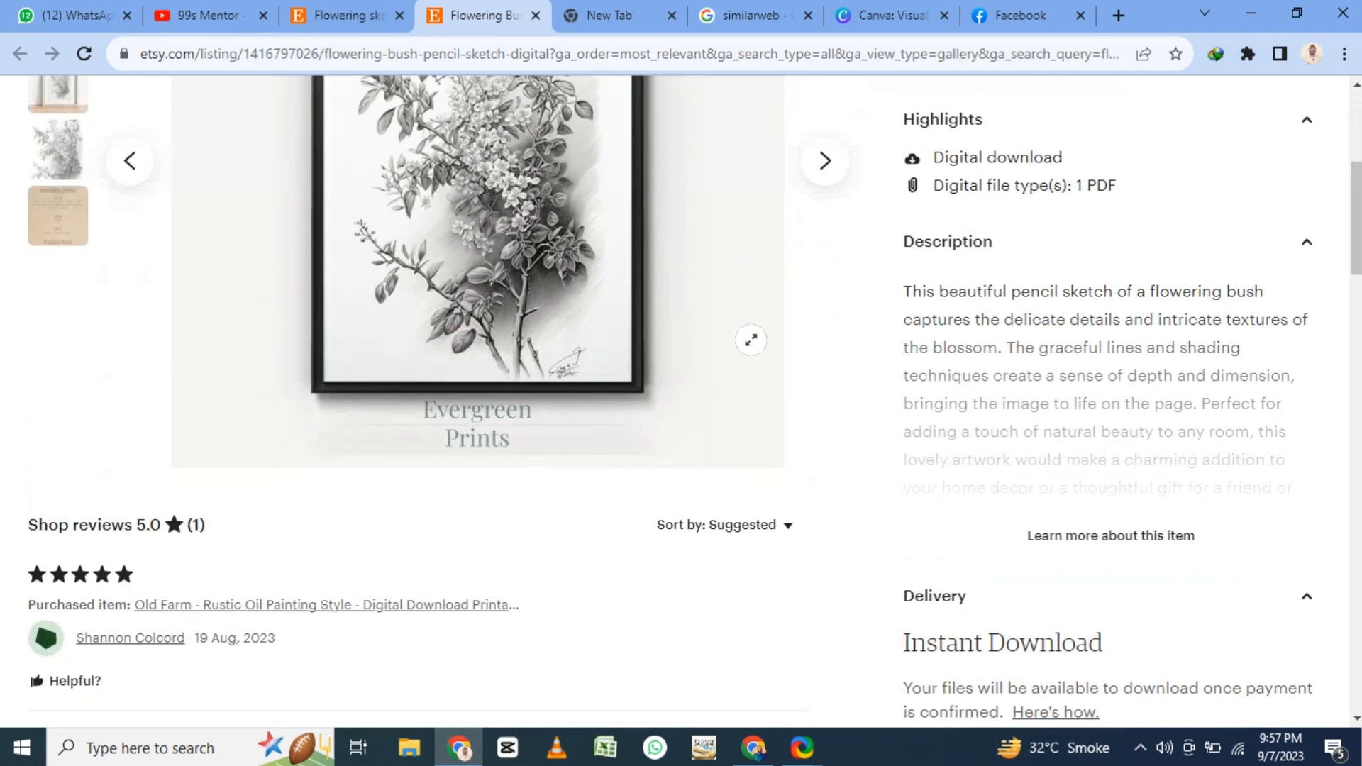
{"action": "scroll", "coordinate": [674, 312], "scroll_direction": "up", "scroll_amount": 5}
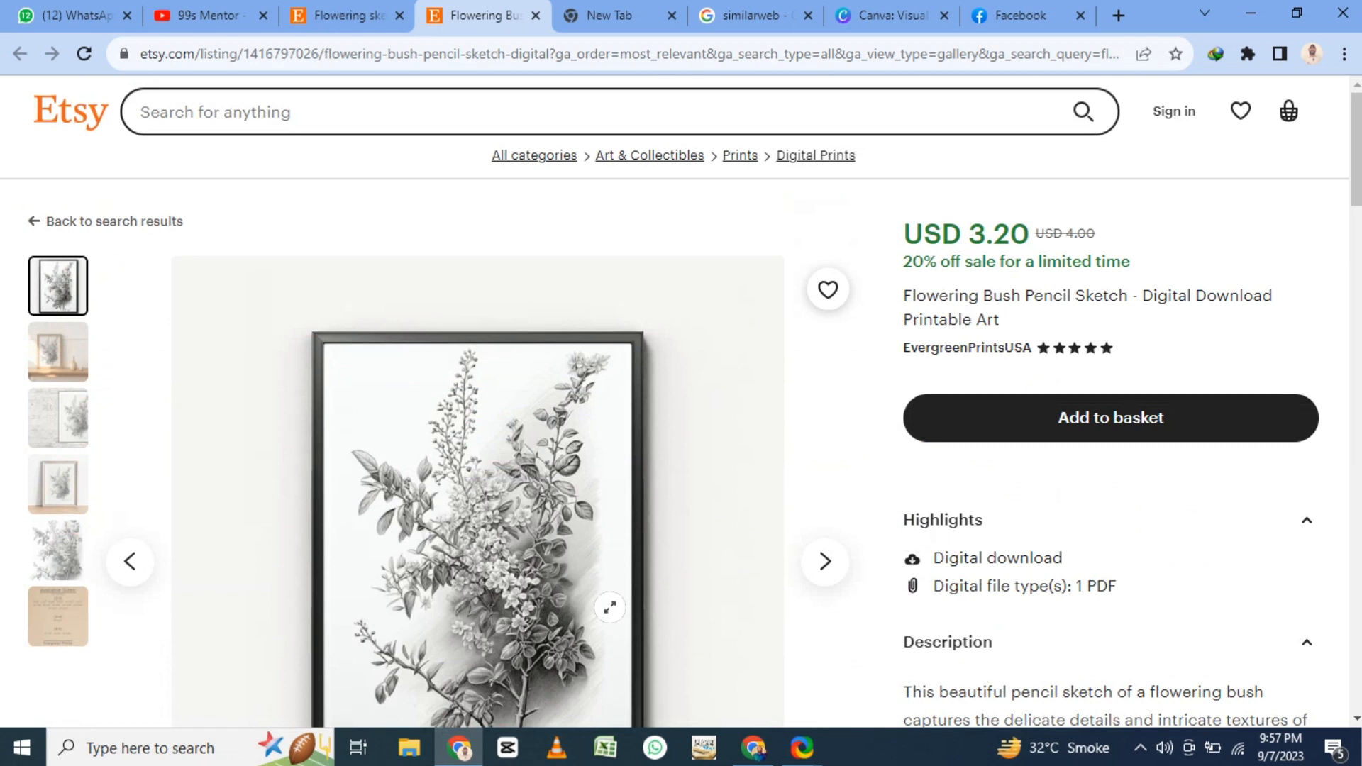
- Show the preview image of the wood-framed sketch beside a vase and highlight "Printable Art" in the listing title
{"action": "left_click", "coordinate": [74, 366]}
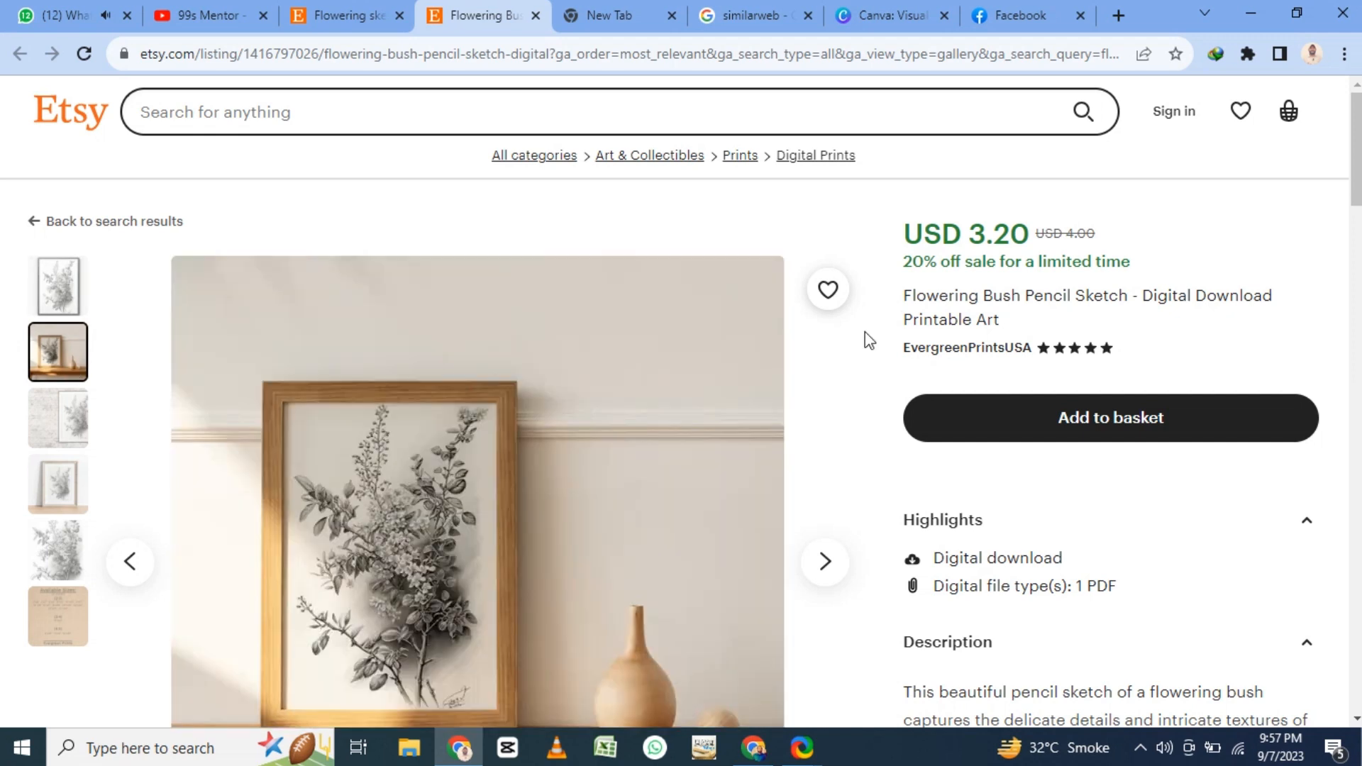
{"action": "mouse_move", "coordinate": [898, 293]}
{"action": "left_mouse_down"}
{"action": "mouse_move", "coordinate": [922, 308]}
{"action": "mouse_move", "coordinate": [971, 297]}
{"action": "mouse_move", "coordinate": [971, 320]}
{"action": "mouse_move", "coordinate": [901, 292]}
{"action": "left_mouse_up"}
{"action": "left_click", "coordinate": [1007, 317]}
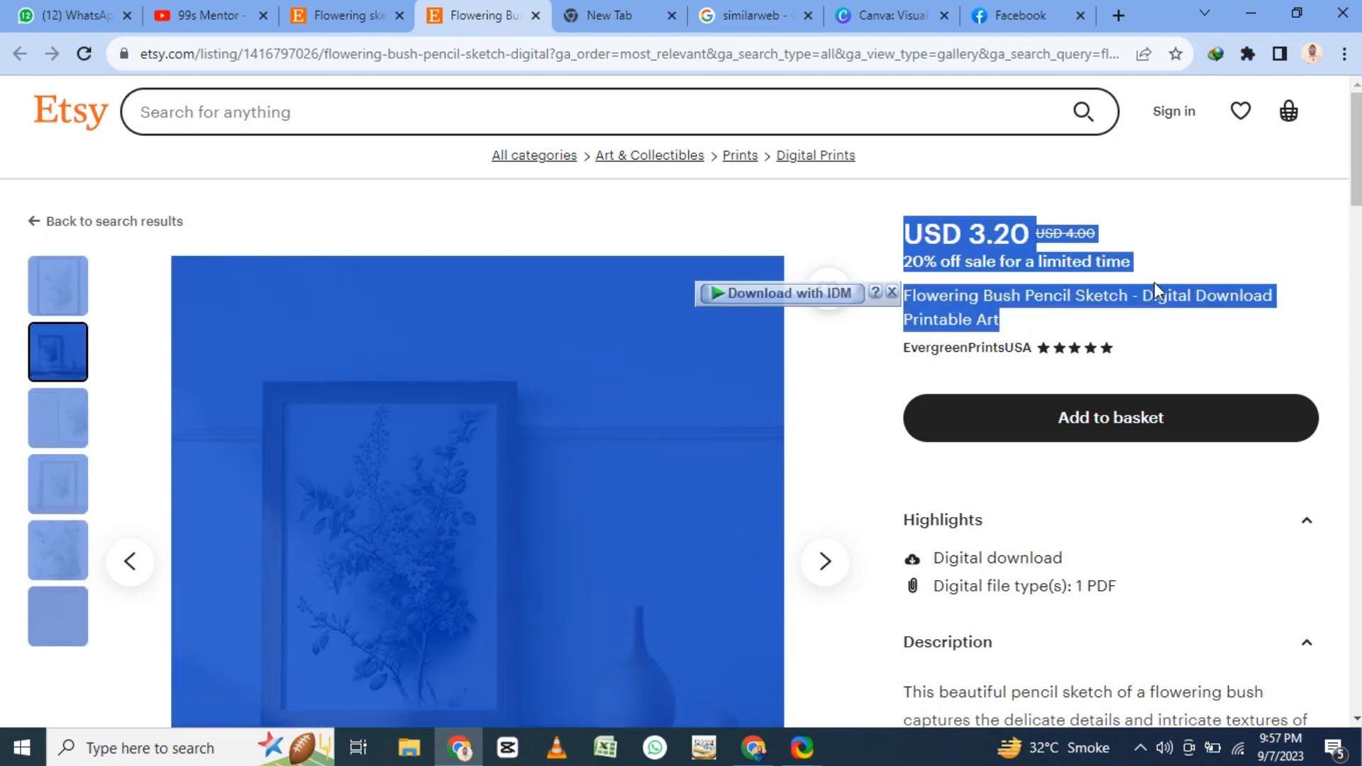
{"action": "left_click", "coordinate": [947, 317]}
{"action": "left_click_drag", "start_coordinate": [903, 319], "coordinate": [997, 327]}
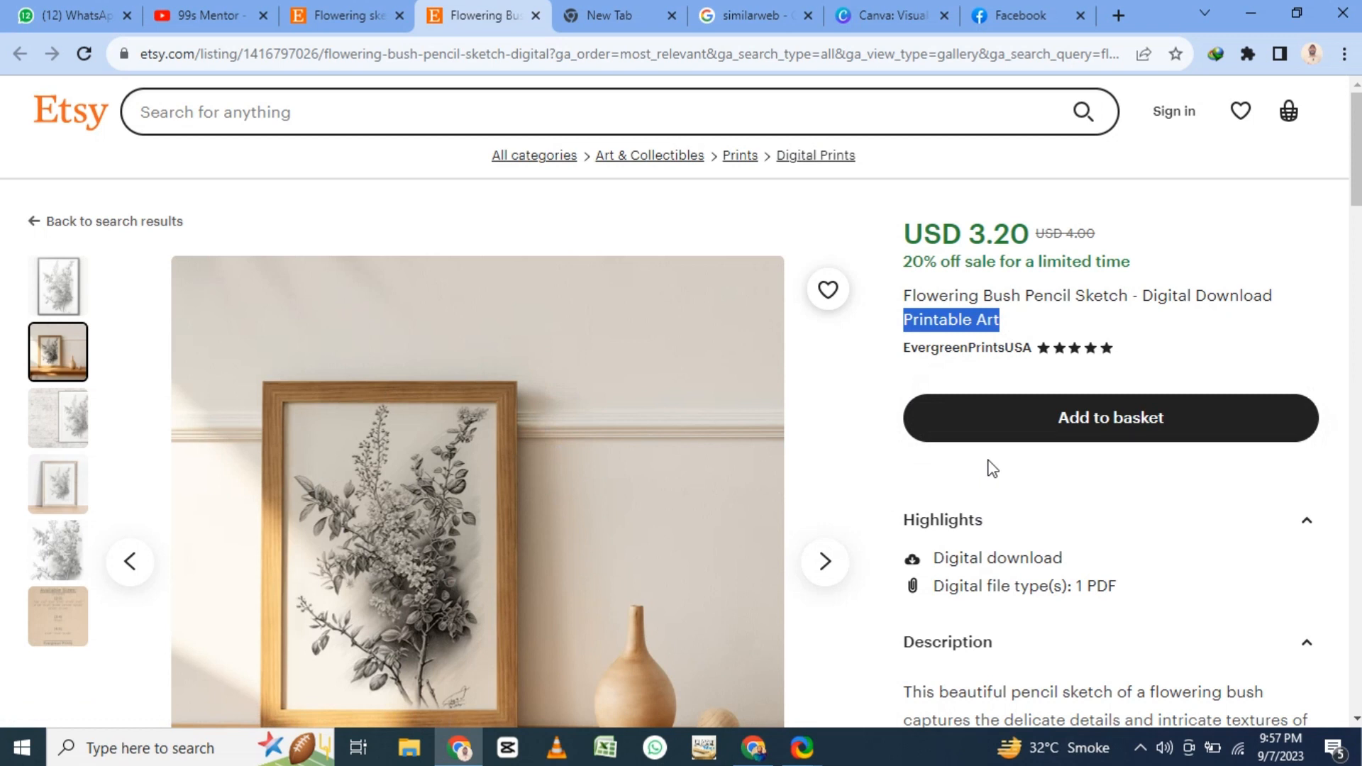
- Show the unframed artwork preview, highlight the digital download and file type details, and review the description and delivery information
{"action": "left_click", "coordinate": [62, 563]}
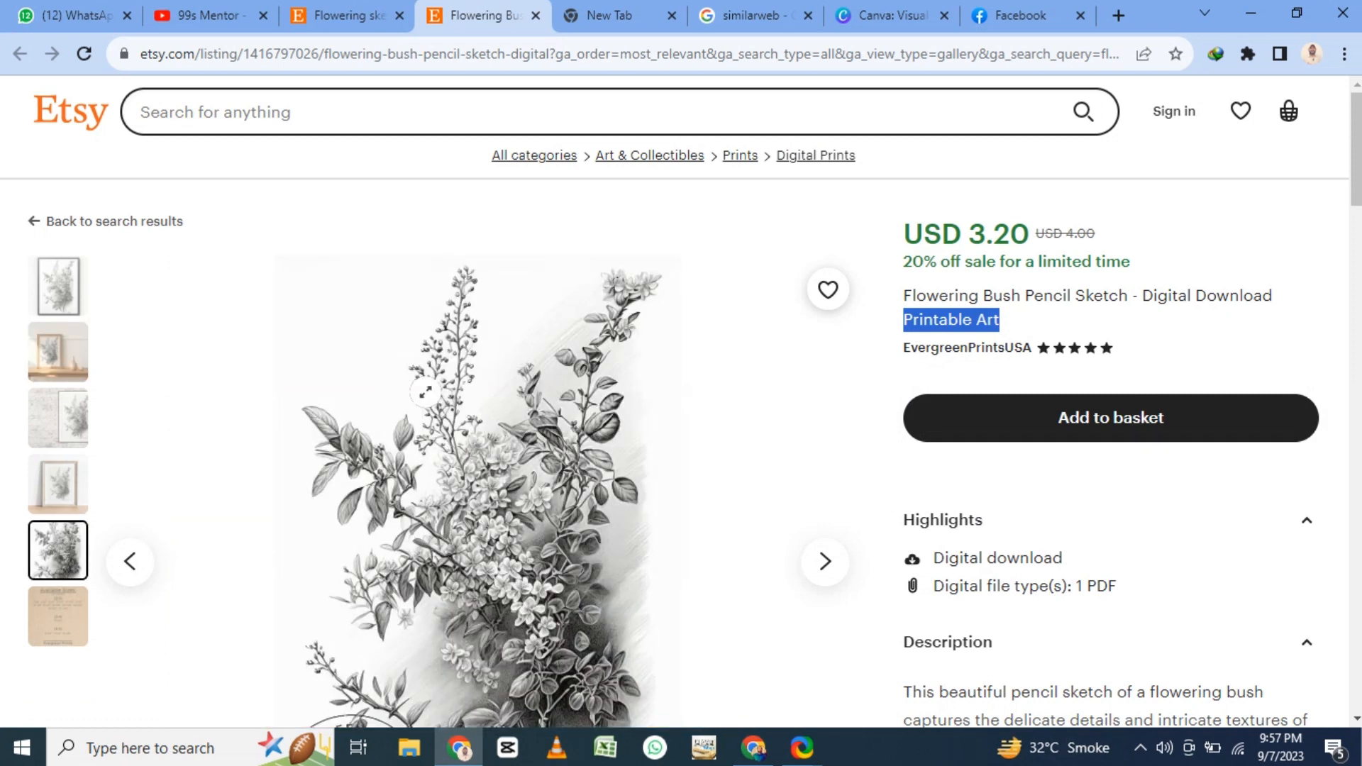
{"action": "scroll", "coordinate": [425, 390], "scroll_direction": "down", "scroll_amount": 4}
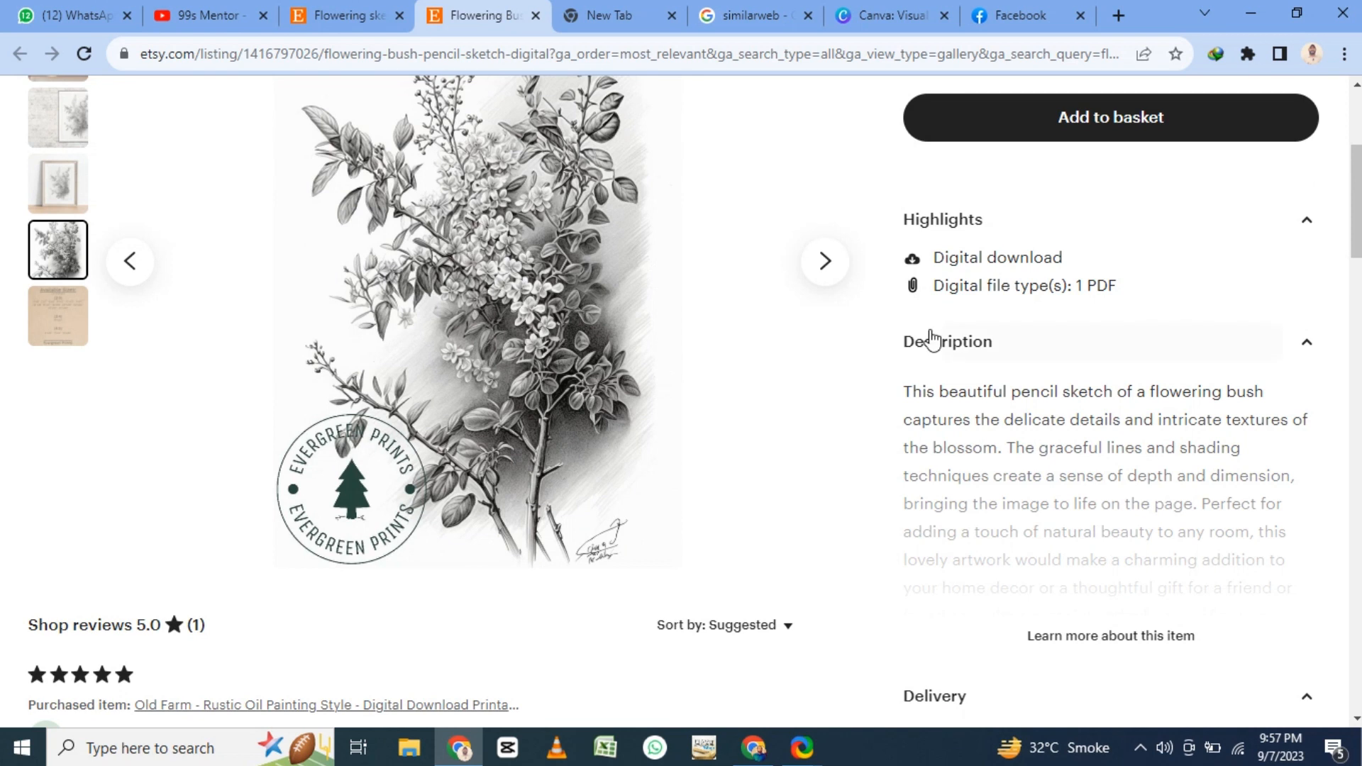
{"action": "left_click_drag", "start_coordinate": [936, 258], "coordinate": [1034, 317]}
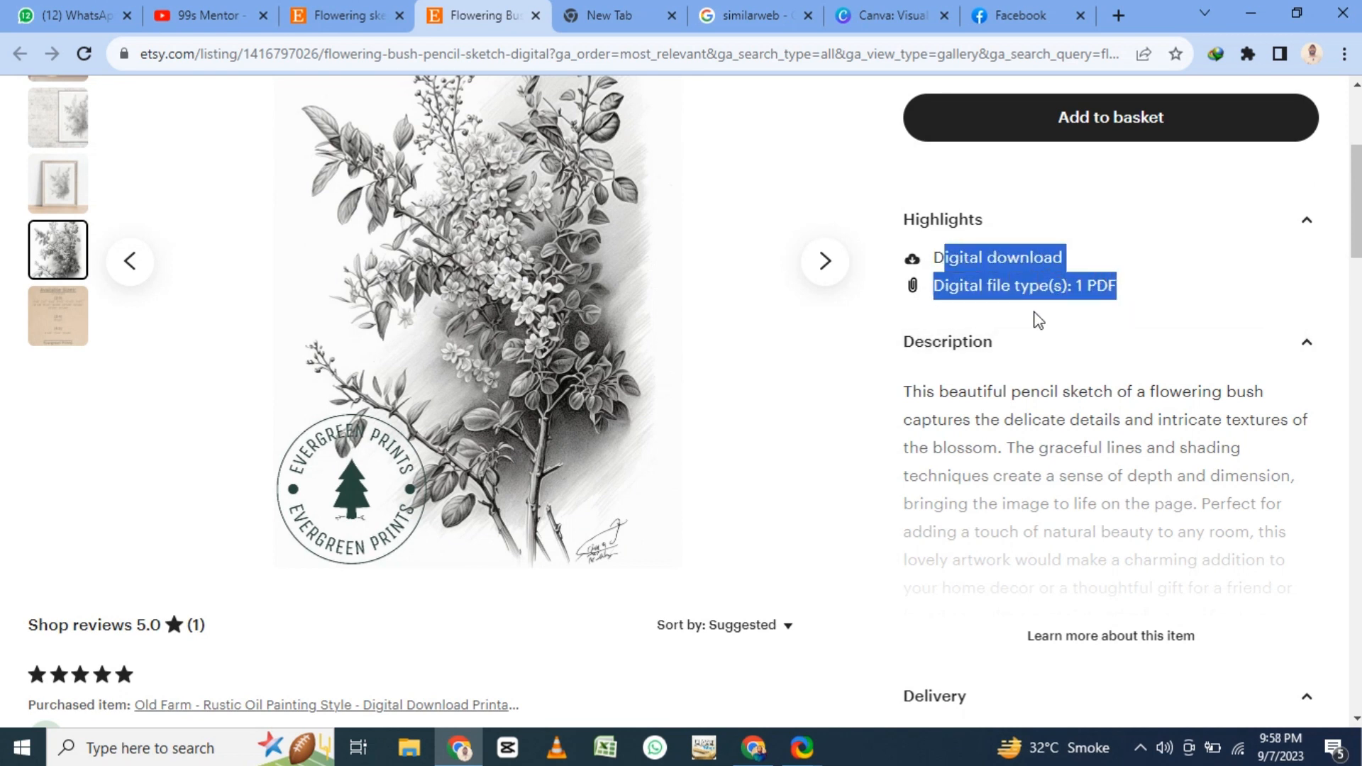
{"action": "scroll", "coordinate": [1031, 328], "scroll_direction": "down", "scroll_amount": 4}
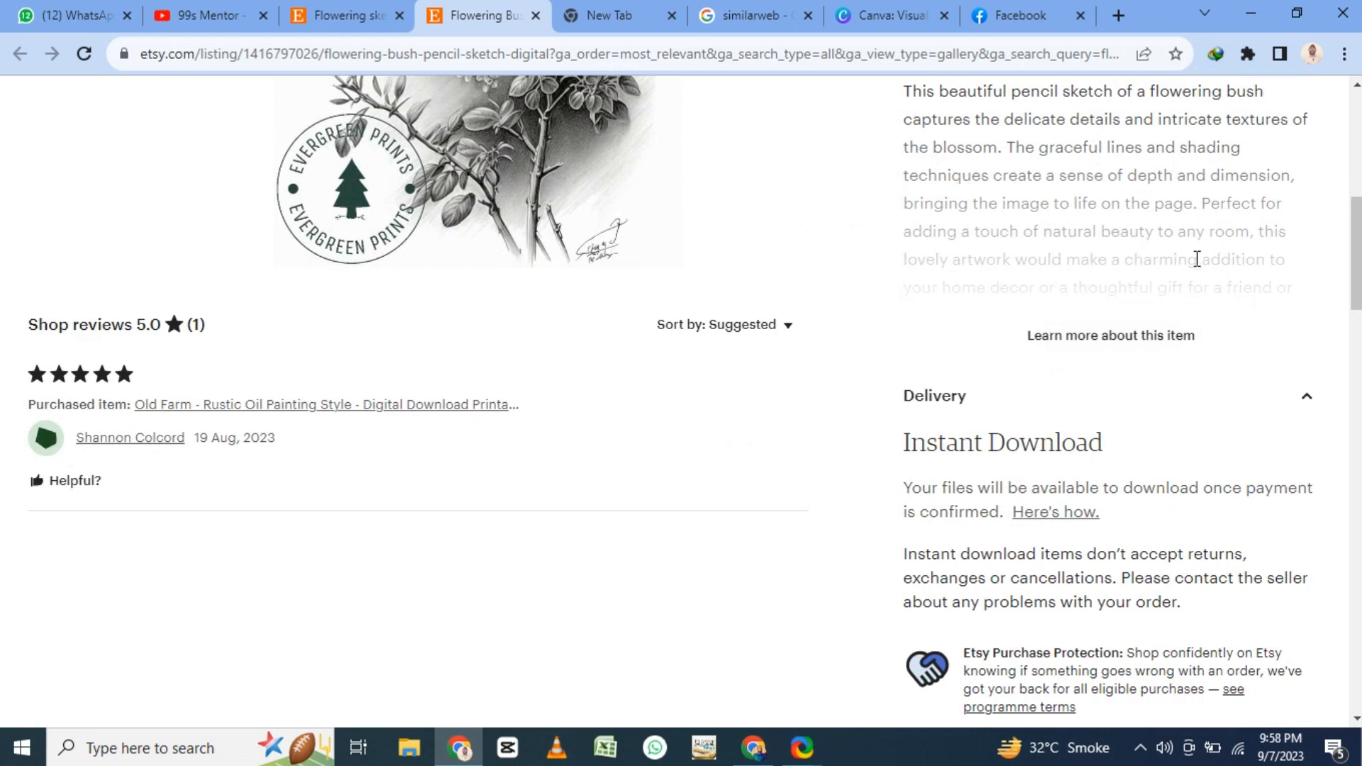
{"action": "scroll", "coordinate": [1196, 259], "scroll_direction": "up", "scroll_amount": 8}
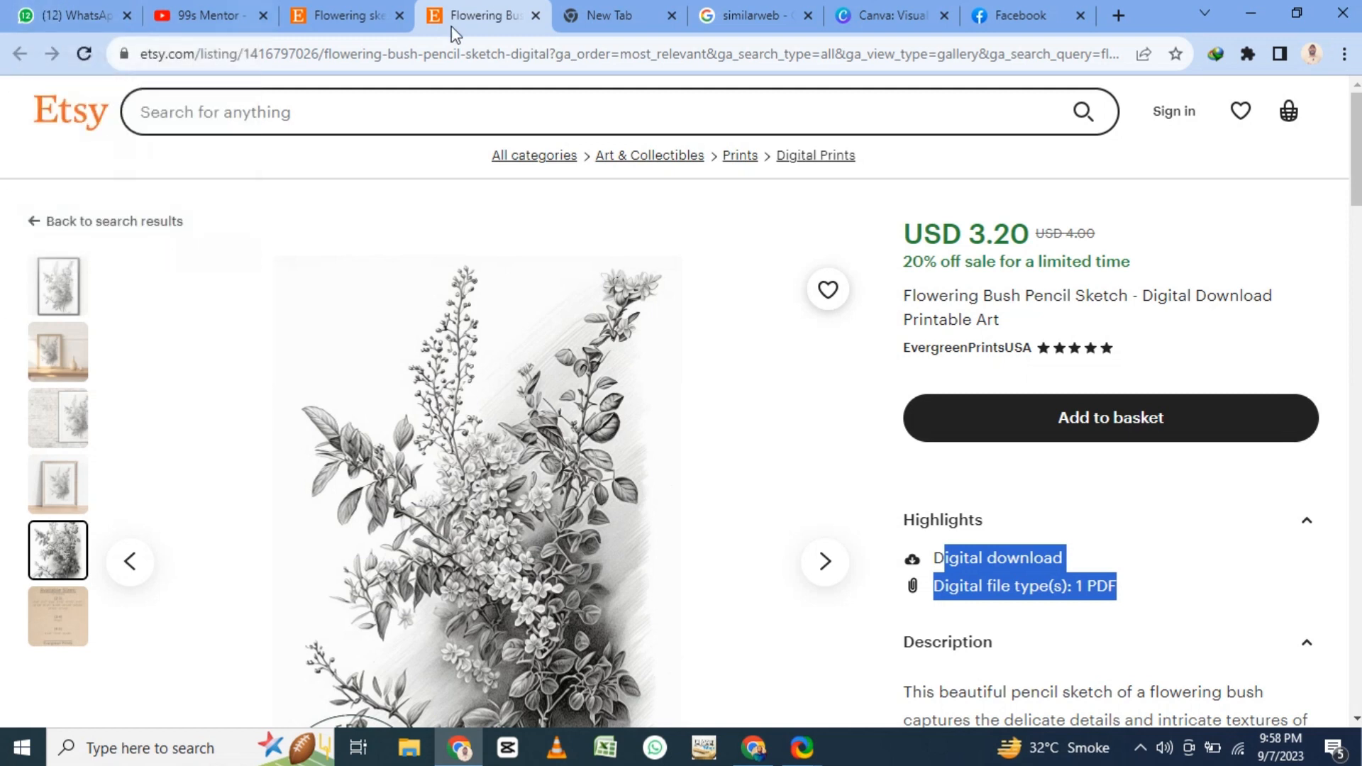
- Search Etsy for "barbie doll sketch"
{"action": "left_click", "coordinate": [312, 112]}
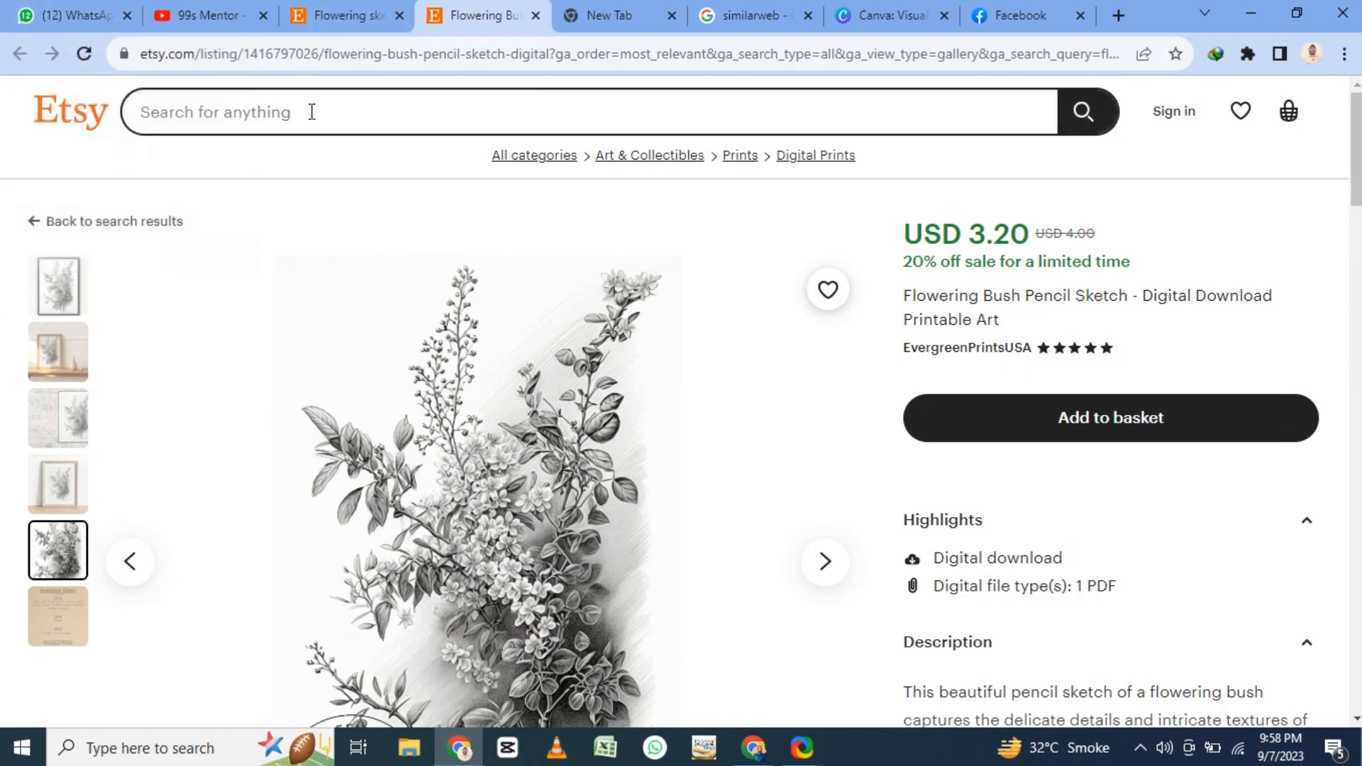
{"action": "type", "text": "barbie d"}
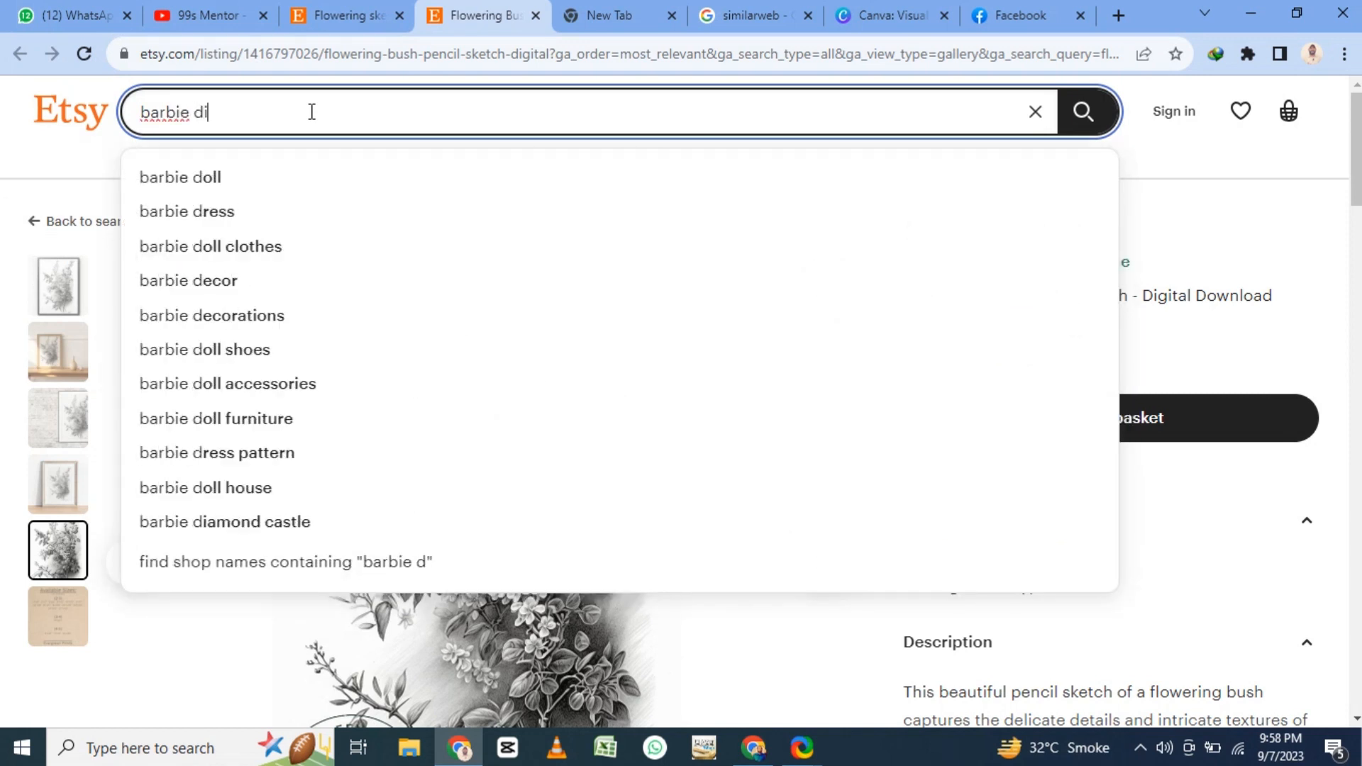
{"action": "type", "text": "oll "}
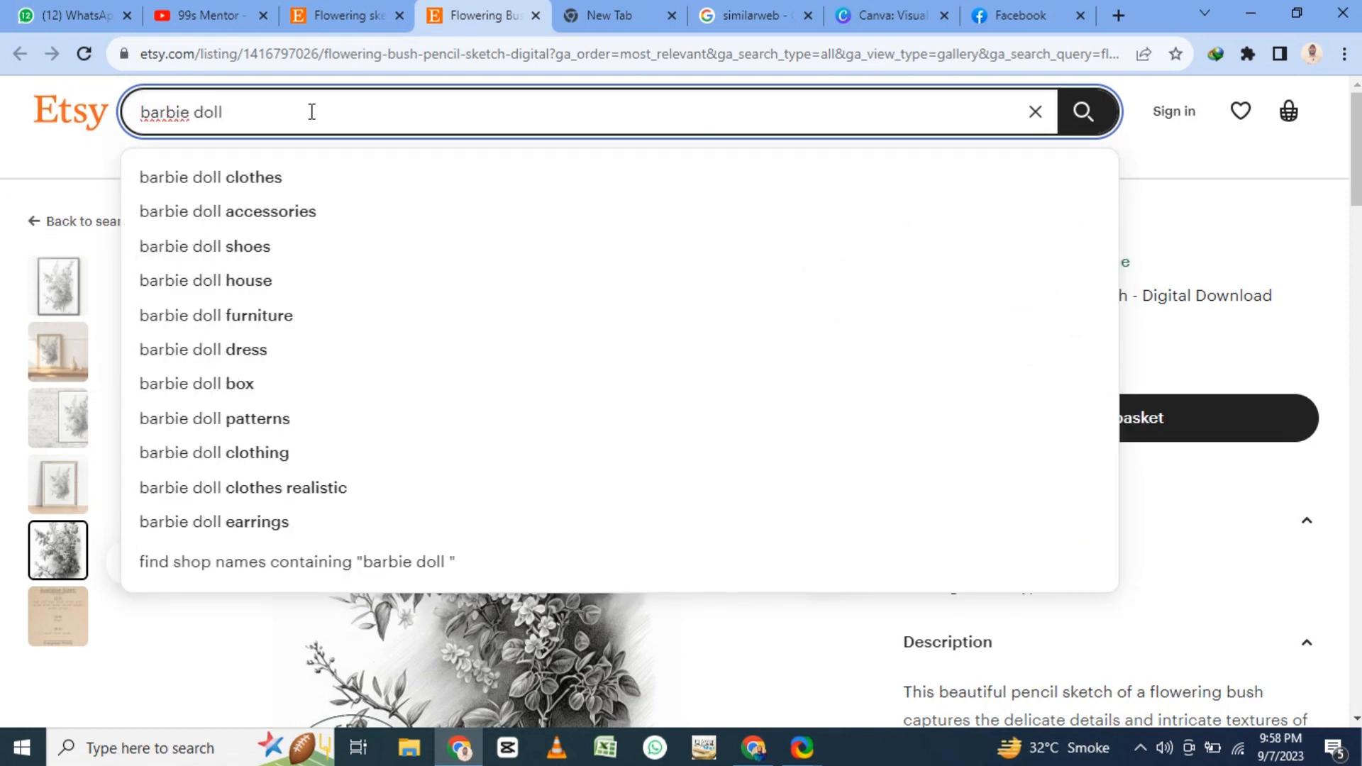
{"action": "type", "text": "sketch"}
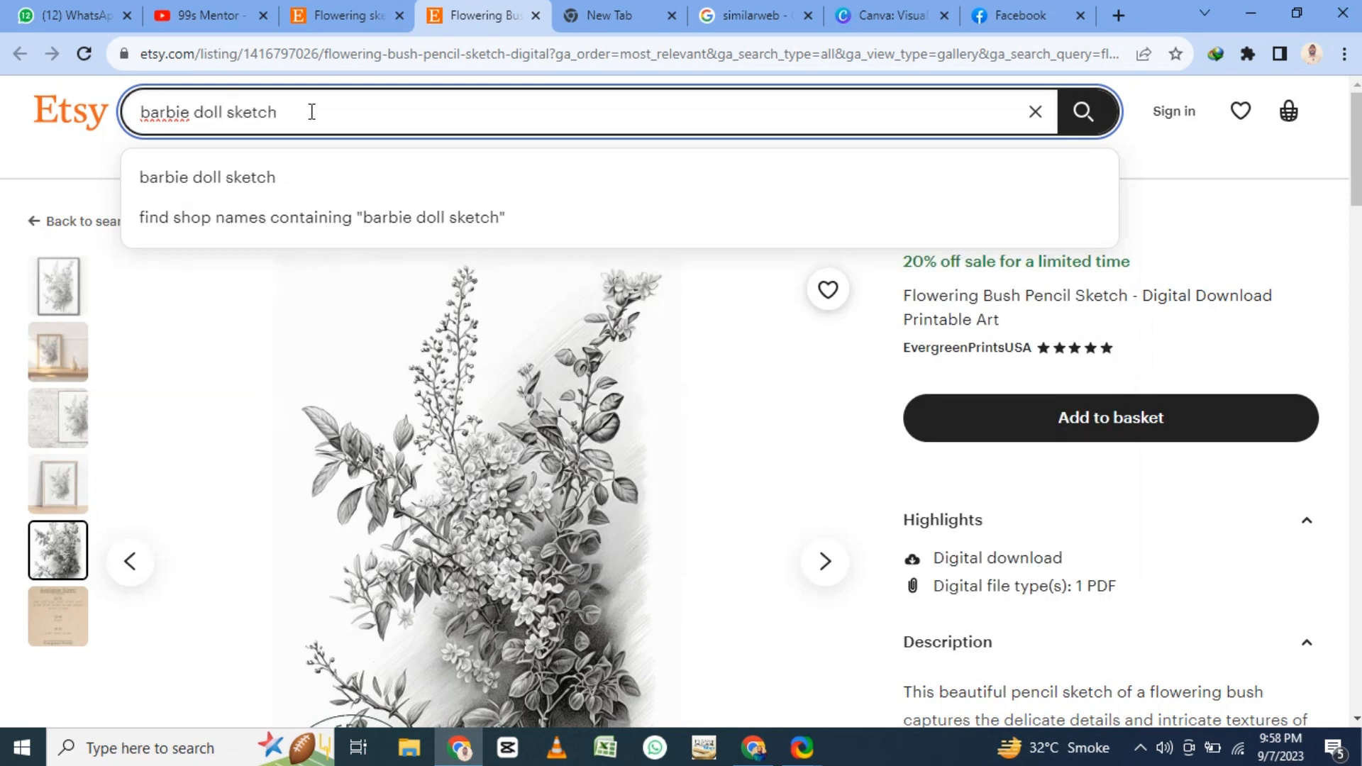
{"action": "key", "text": "Return"}
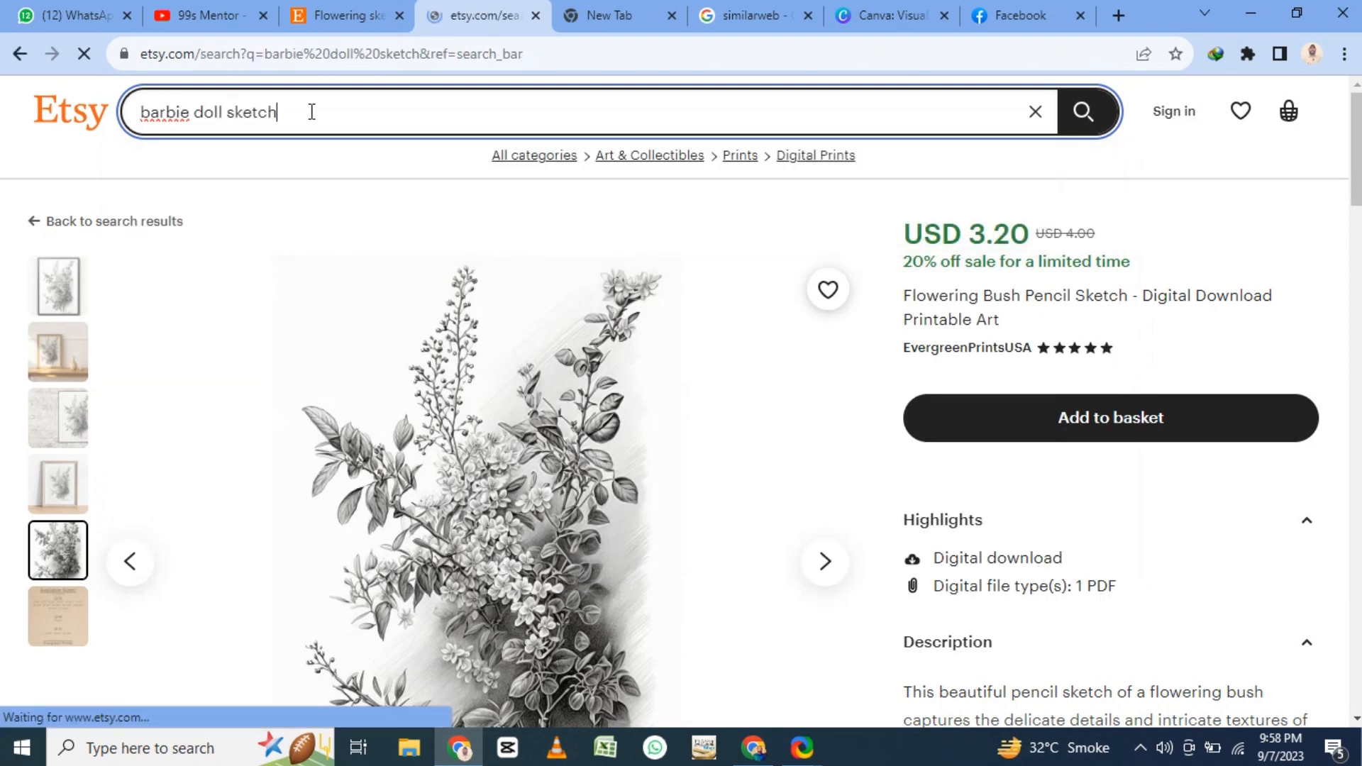
- Browse the "barbie doll sketch" results, comparing the kinds of digital downloads offered and their prices
{"action": "scroll", "coordinate": [558, 420], "scroll_direction": "down", "scroll_amount": 7}
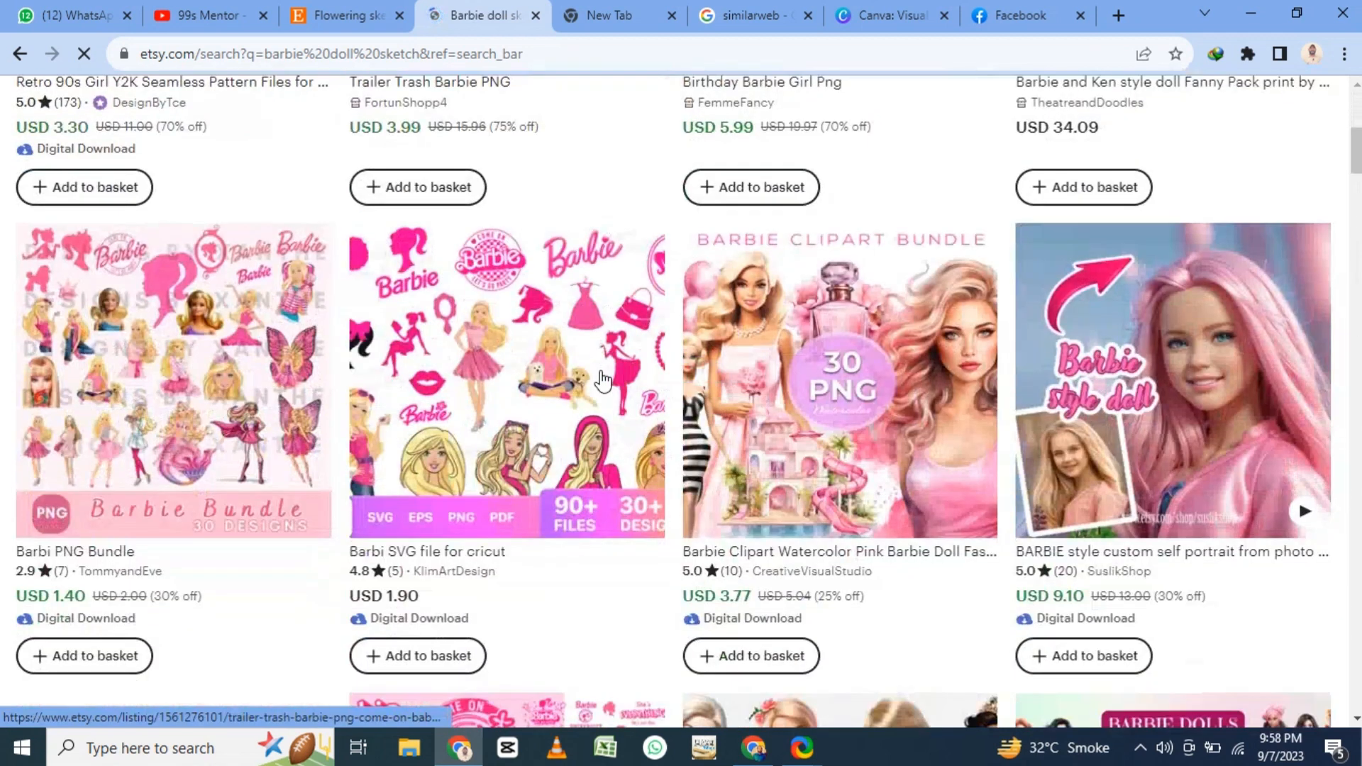
{"action": "scroll", "coordinate": [558, 420], "scroll_direction": "down", "scroll_amount": 6}
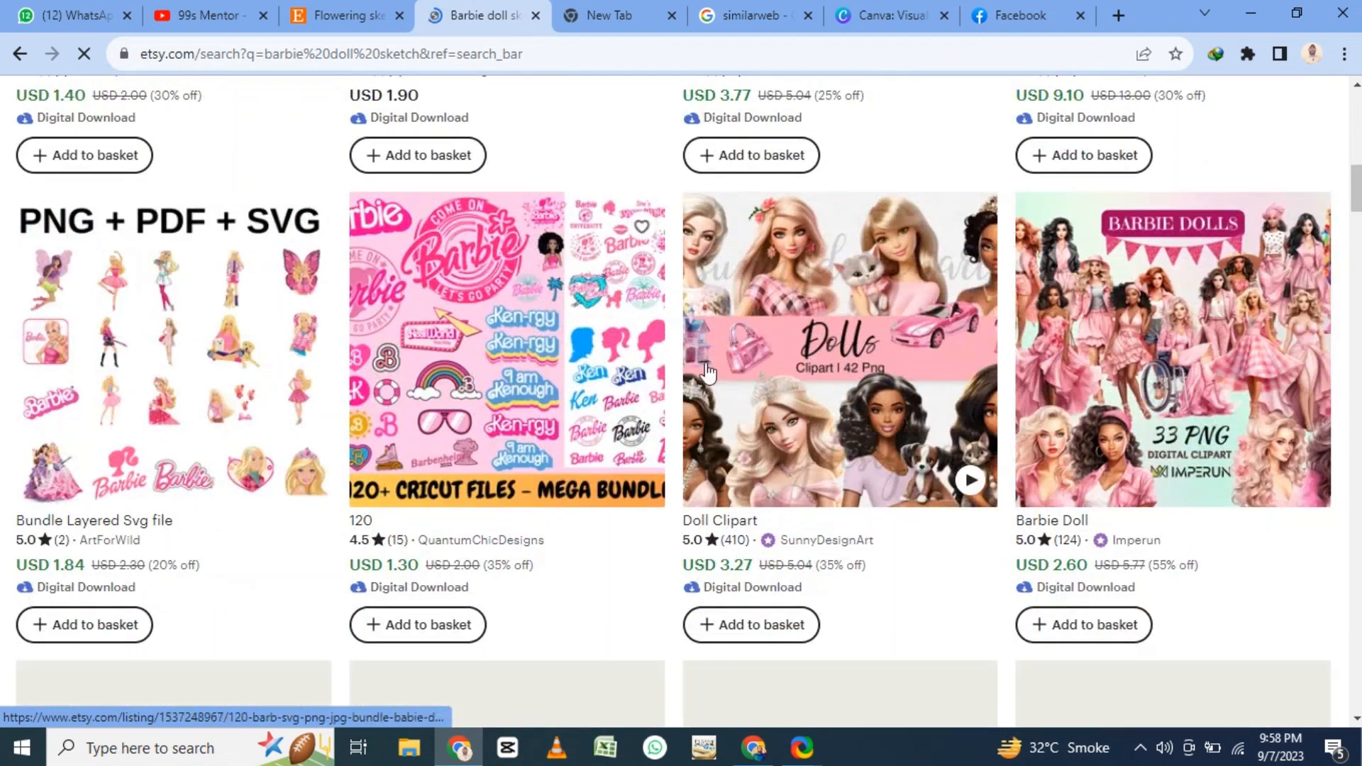
{"action": "scroll", "coordinate": [208, 351], "scroll_direction": "down", "scroll_amount": 8}
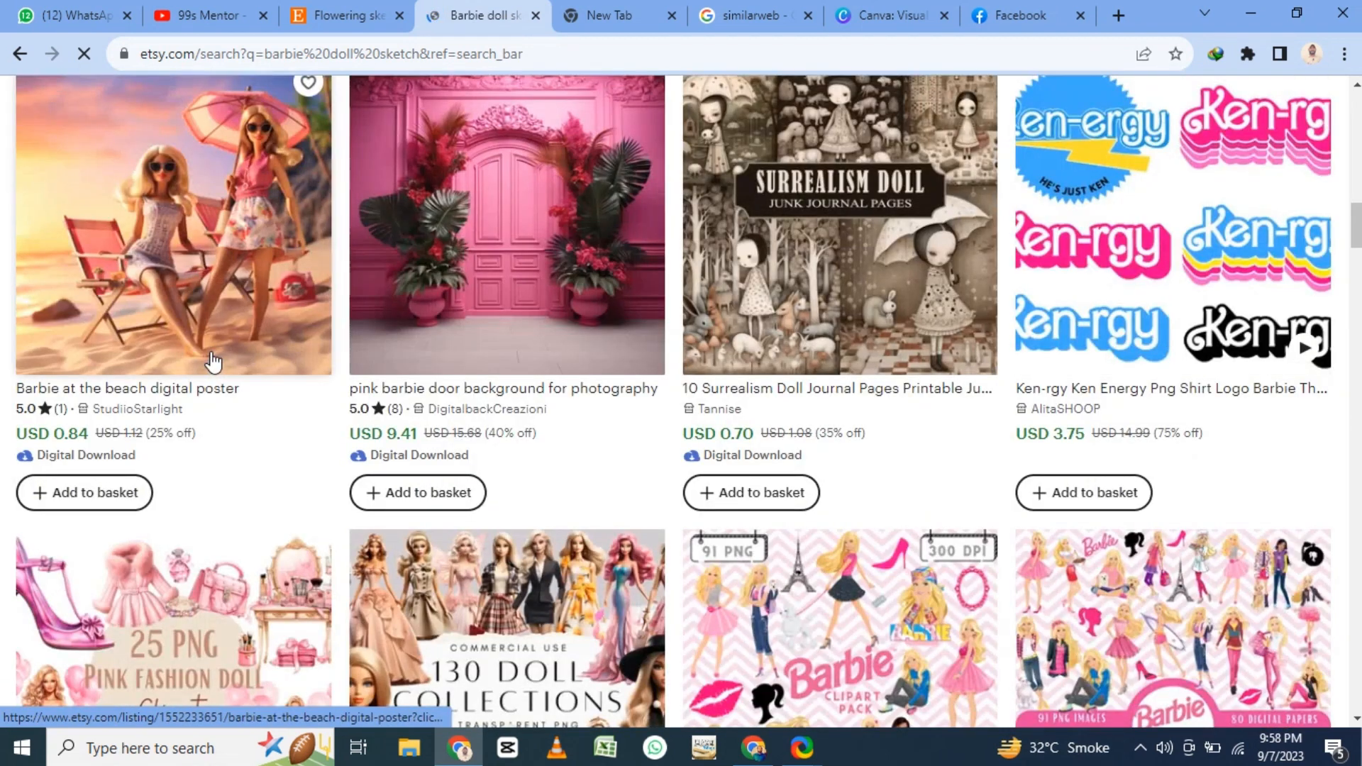
{"action": "scroll", "coordinate": [213, 362], "scroll_direction": "down", "scroll_amount": 15}
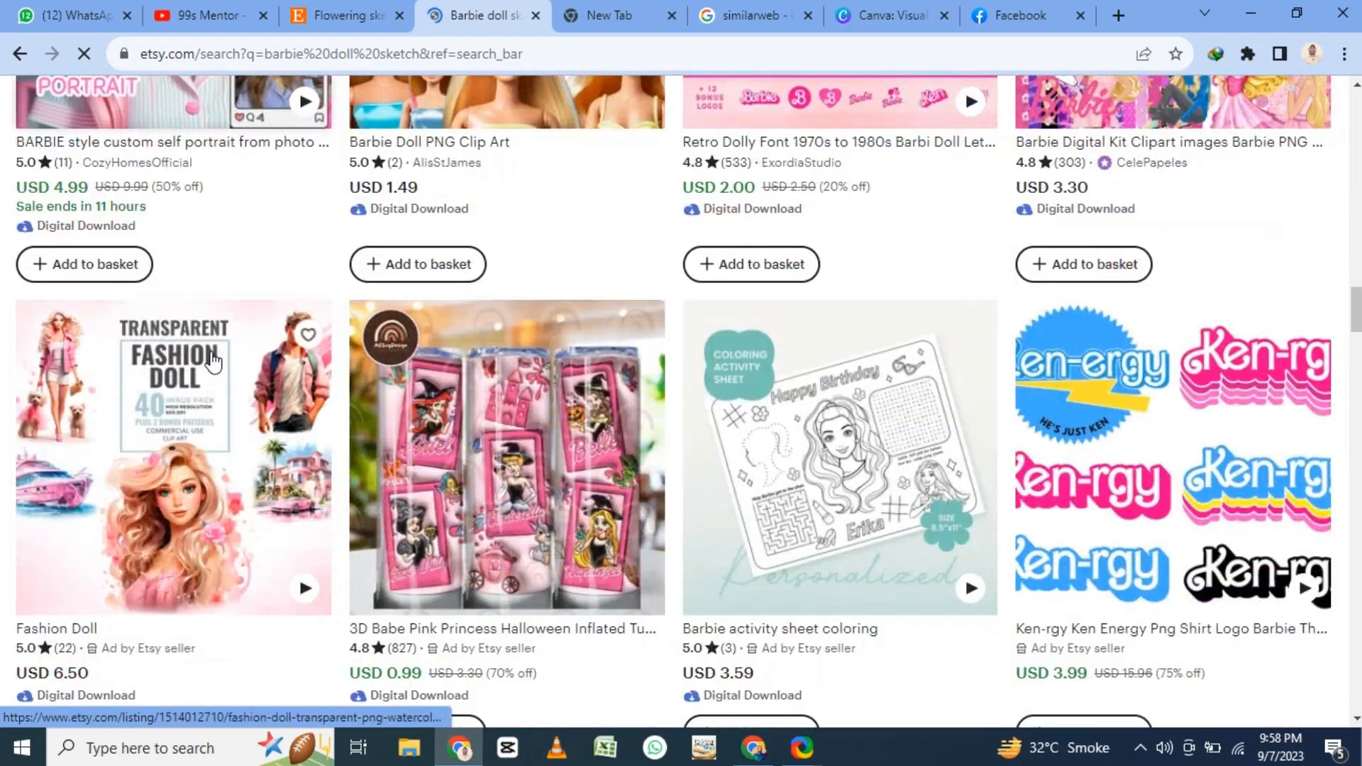
{"action": "scroll", "coordinate": [212, 362], "scroll_direction": "down", "scroll_amount": 10}
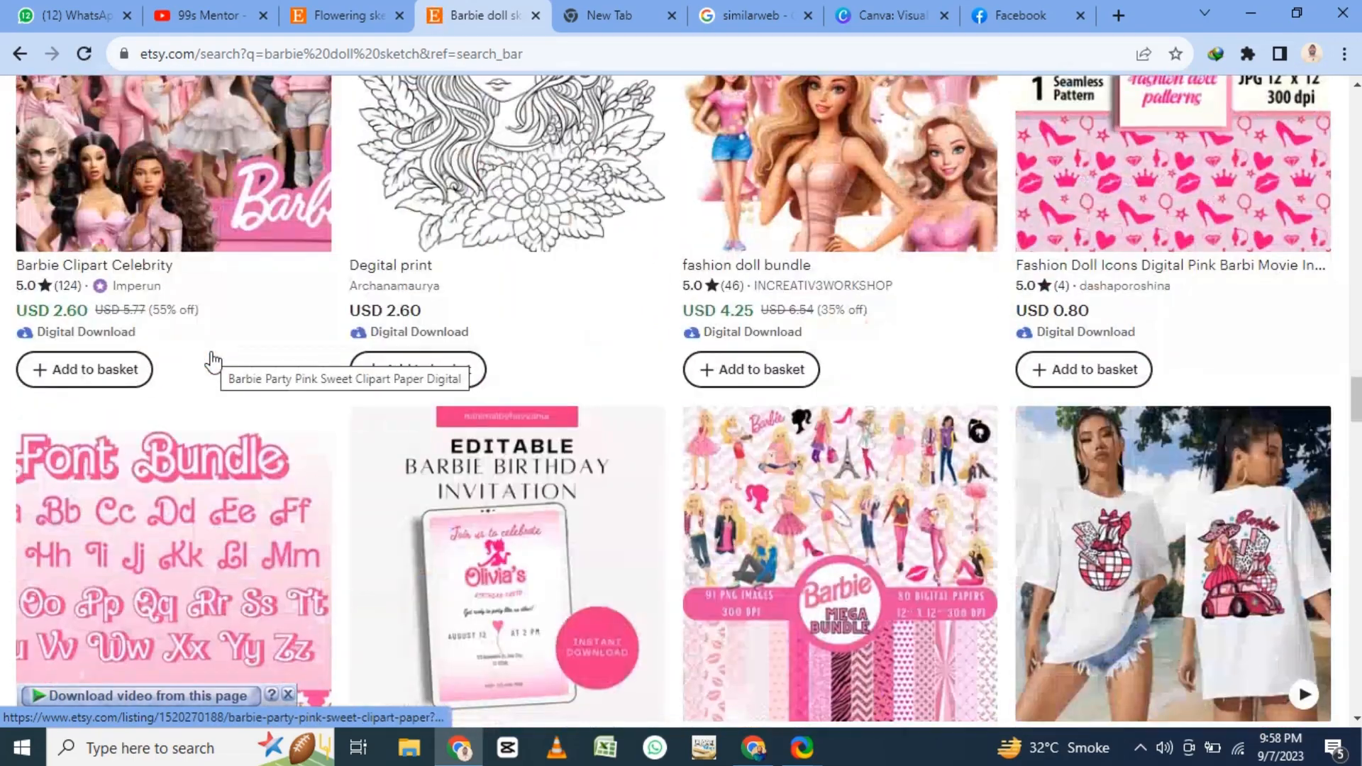
{"action": "scroll", "coordinate": [213, 361], "scroll_direction": "down", "scroll_amount": 15}
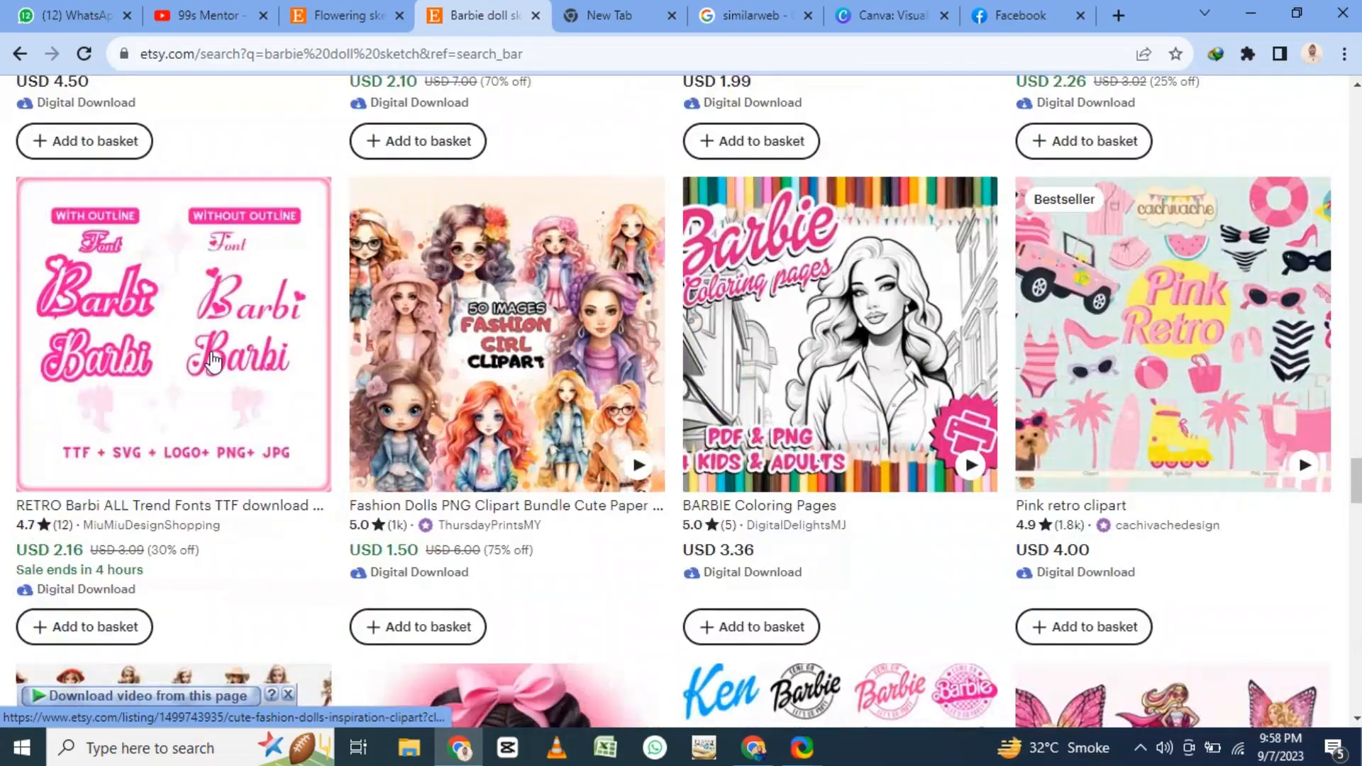
{"action": "scroll", "coordinate": [212, 361], "scroll_direction": "down", "scroll_amount": 10}
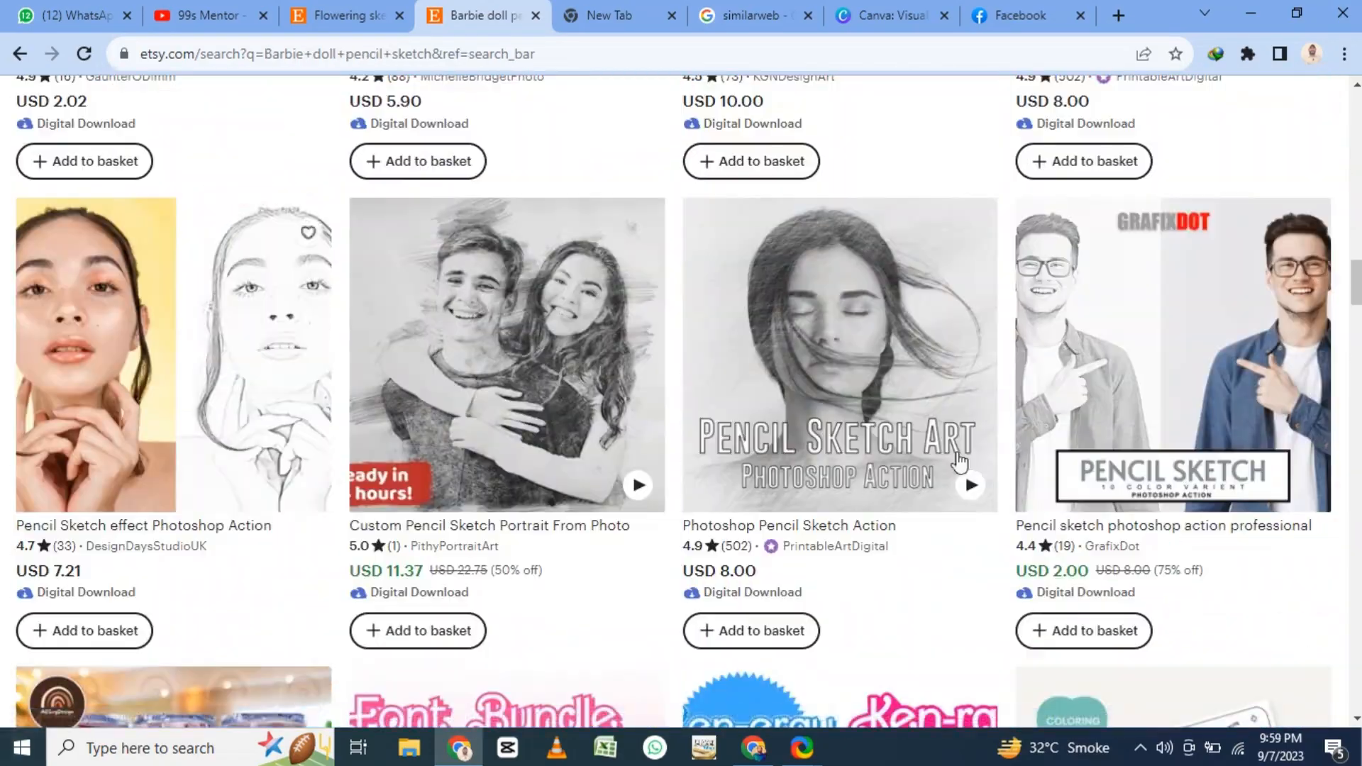
- Look through the "Barbie doll pencil sketch" results and open the GrafixDot pencil sketch Photoshop action listing
{"action": "mouse_move", "coordinate": [958, 462]}
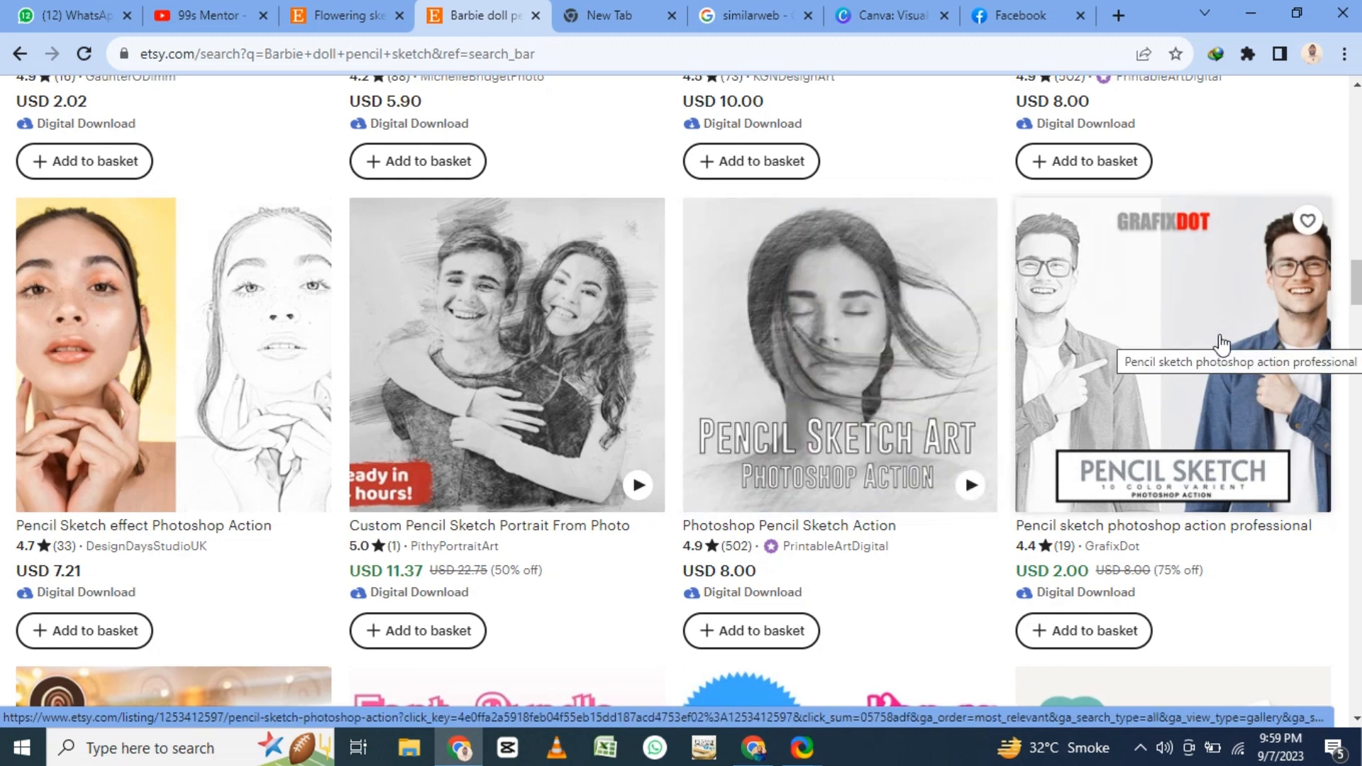
{"action": "scroll", "coordinate": [212, 348], "scroll_direction": "down", "scroll_amount": 3}
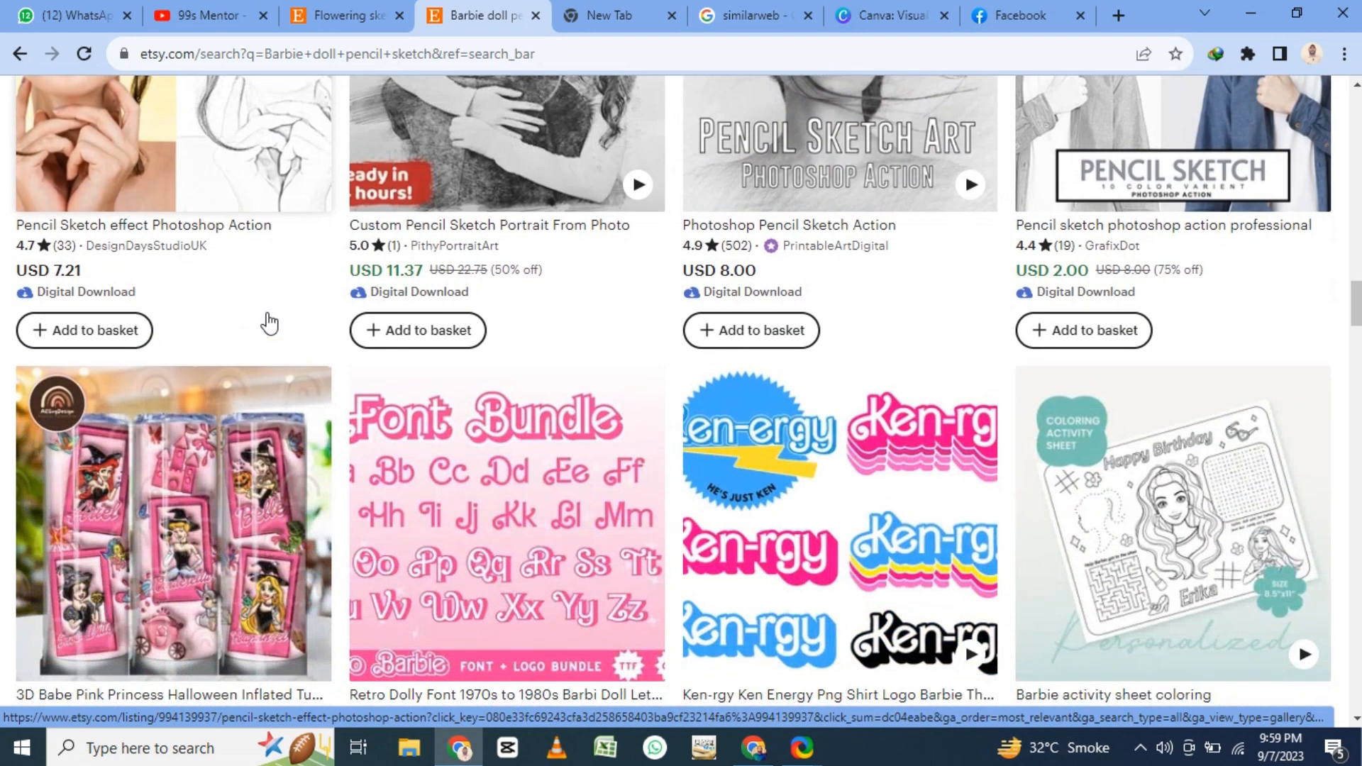
{"action": "scroll", "coordinate": [295, 339], "scroll_direction": "up", "scroll_amount": 2}
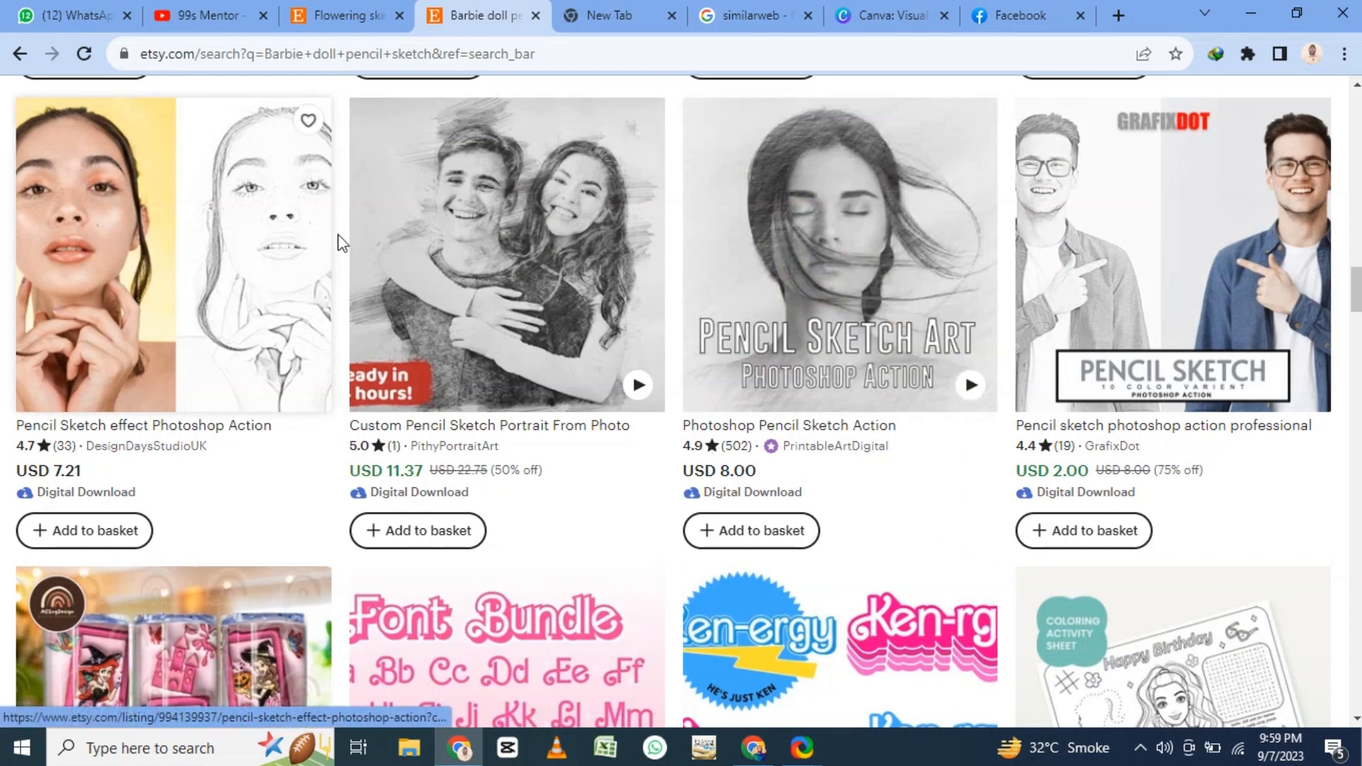
{"action": "left_click", "coordinate": [1159, 250]}
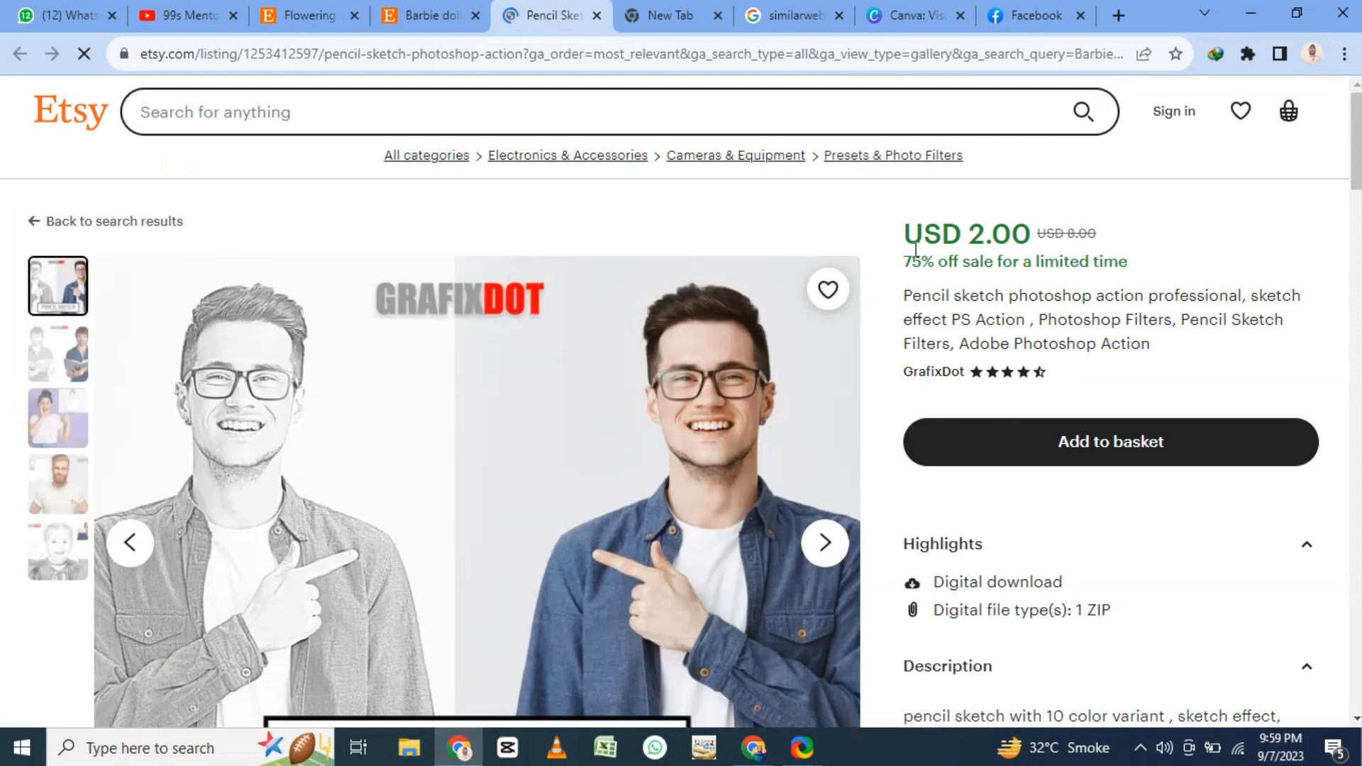
- Highlight the original price and the sale price of the pencil sketch Photoshop action, and review the listing page
{"action": "double_click", "coordinate": [1082, 235]}
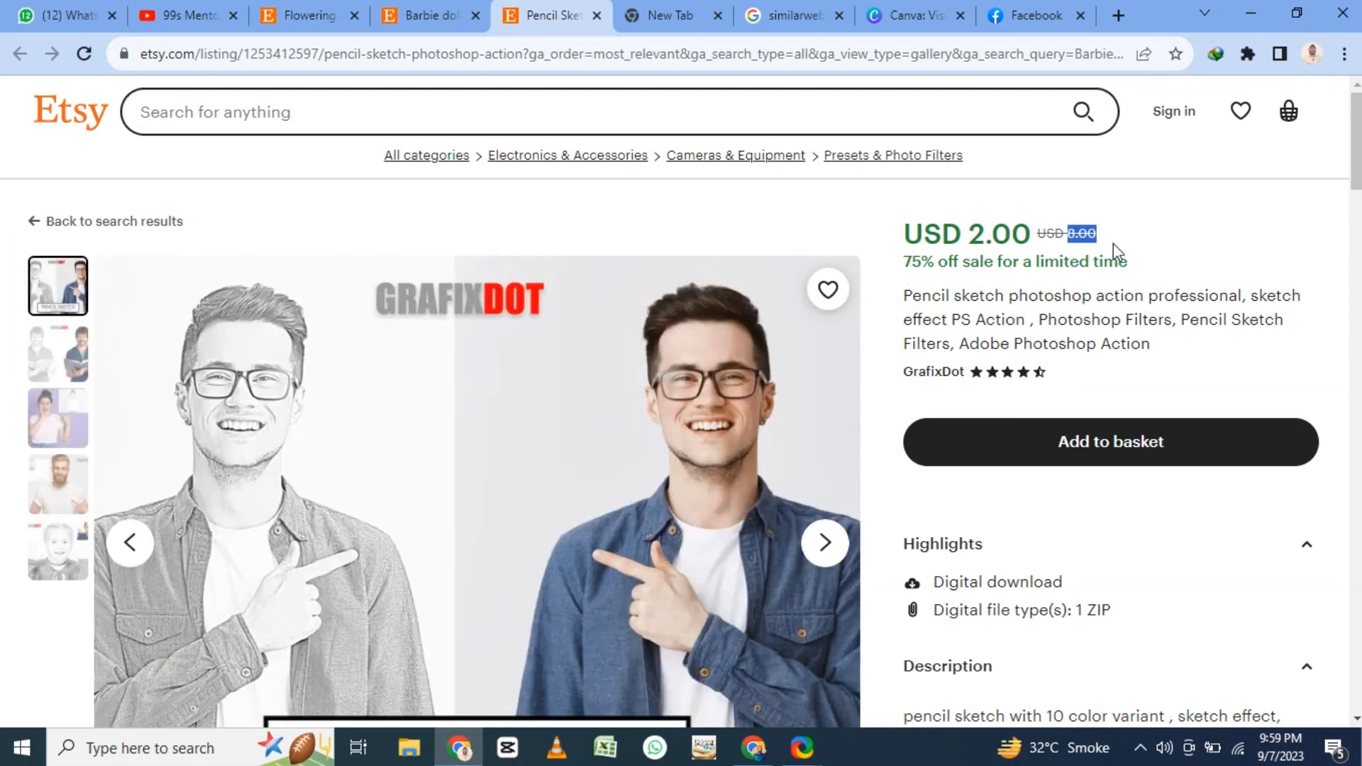
{"action": "mouse_move", "coordinate": [894, 281]}
{"action": "left_mouse_down"}
{"action": "mouse_move", "coordinate": [1061, 291]}
{"action": "mouse_move", "coordinate": [1024, 261]}
{"action": "left_mouse_up"}
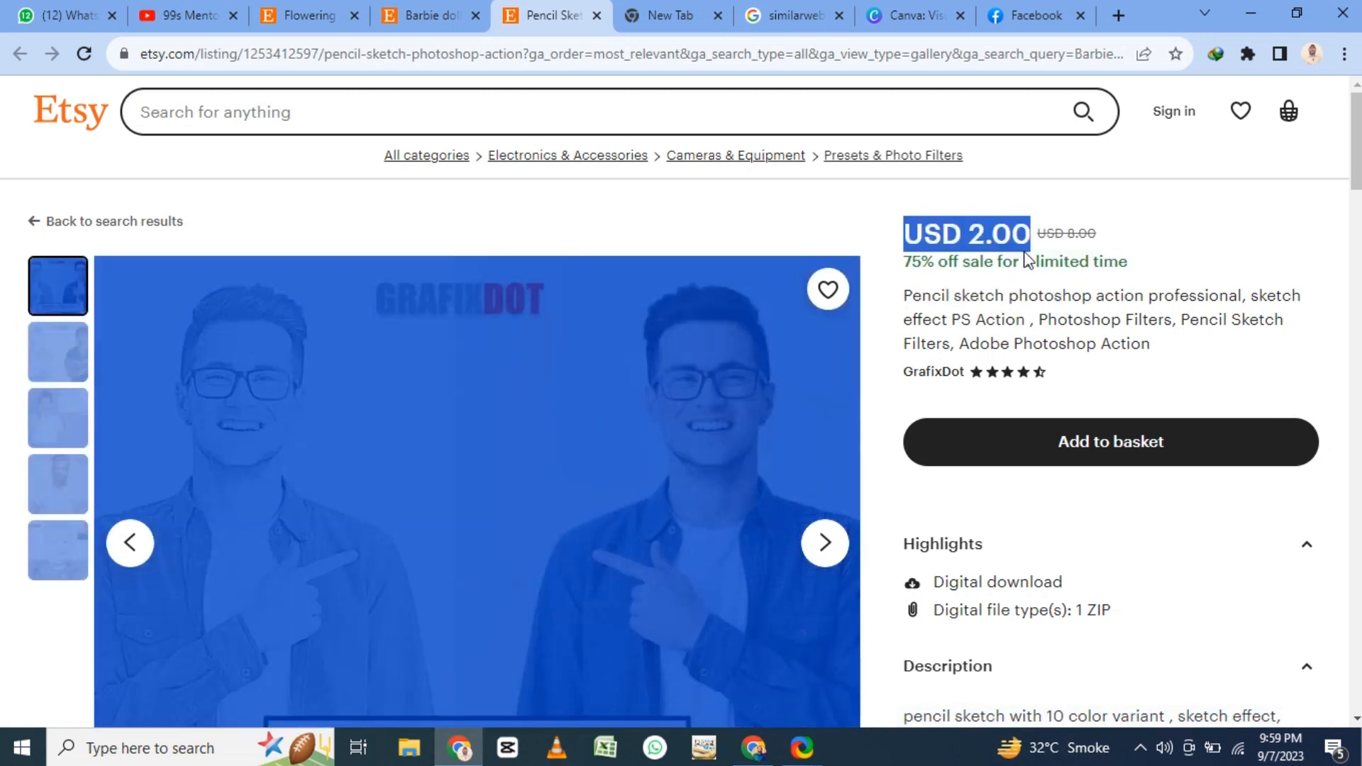
{"action": "left_click", "coordinate": [1017, 250]}
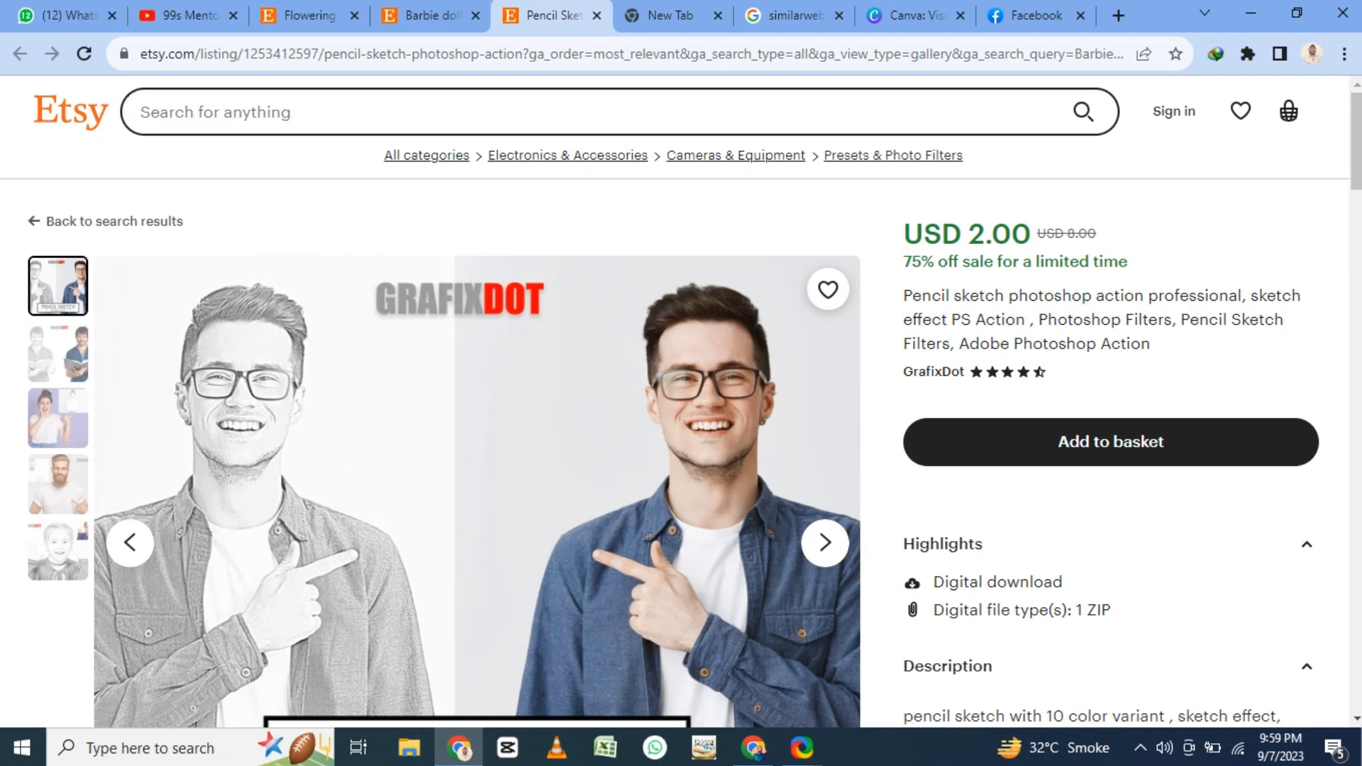
{"action": "scroll", "coordinate": [929, 412], "scroll_direction": "down", "scroll_amount": 6}
{"action": "scroll", "coordinate": [926, 408], "scroll_direction": "up", "scroll_amount": 7}
- Close the Photoshop action listing and the Barbie search results, and switch to the signed-in Canva home page in the other browser window
{"action": "left_click", "coordinate": [596, 15]}
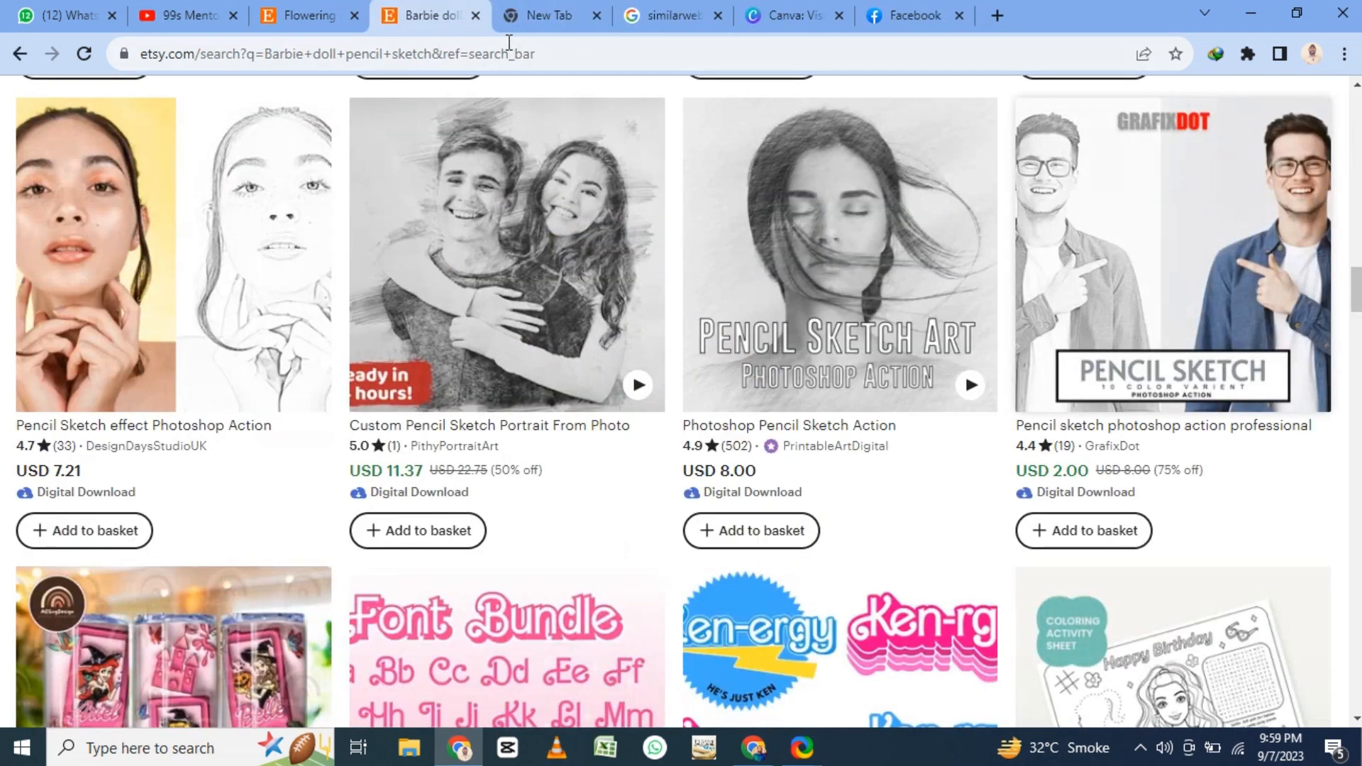
{"action": "left_click", "coordinate": [473, 16]}
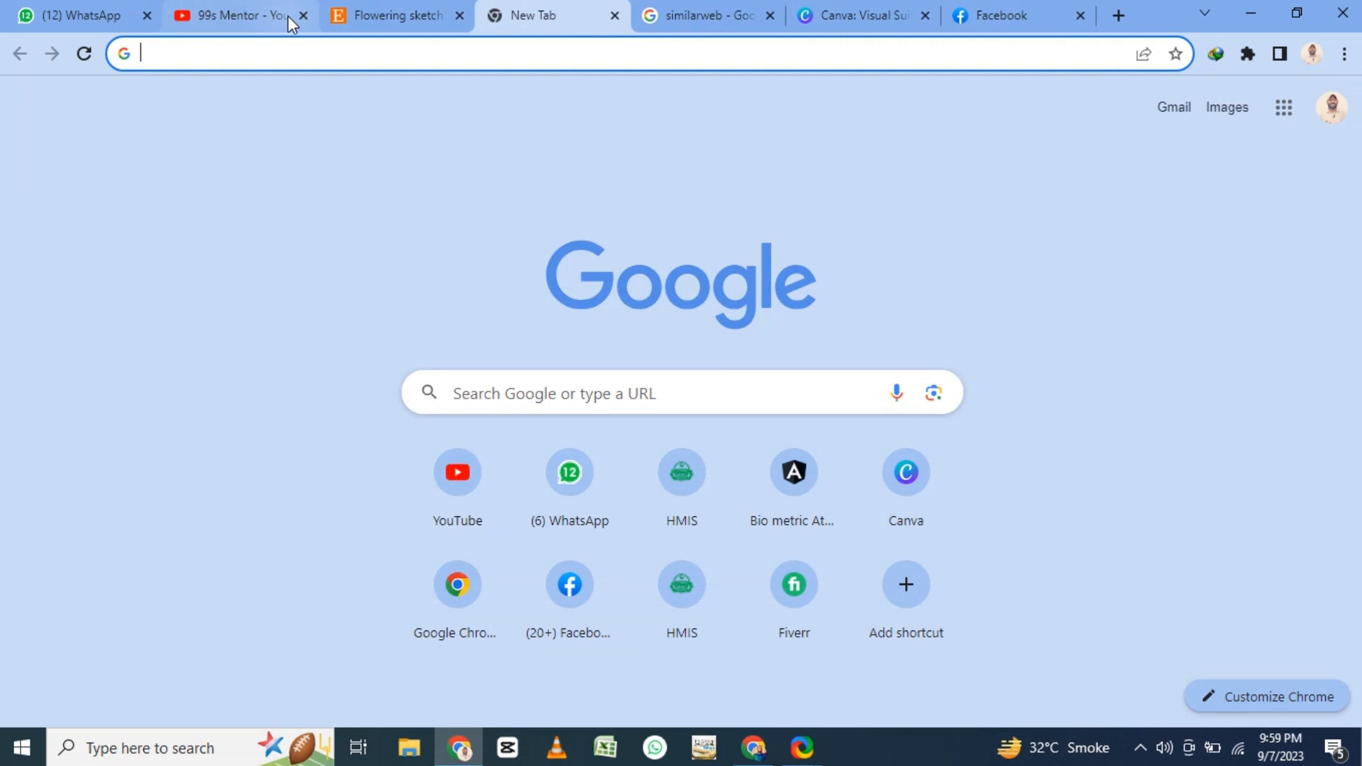
{"action": "left_click", "coordinate": [844, 9]}
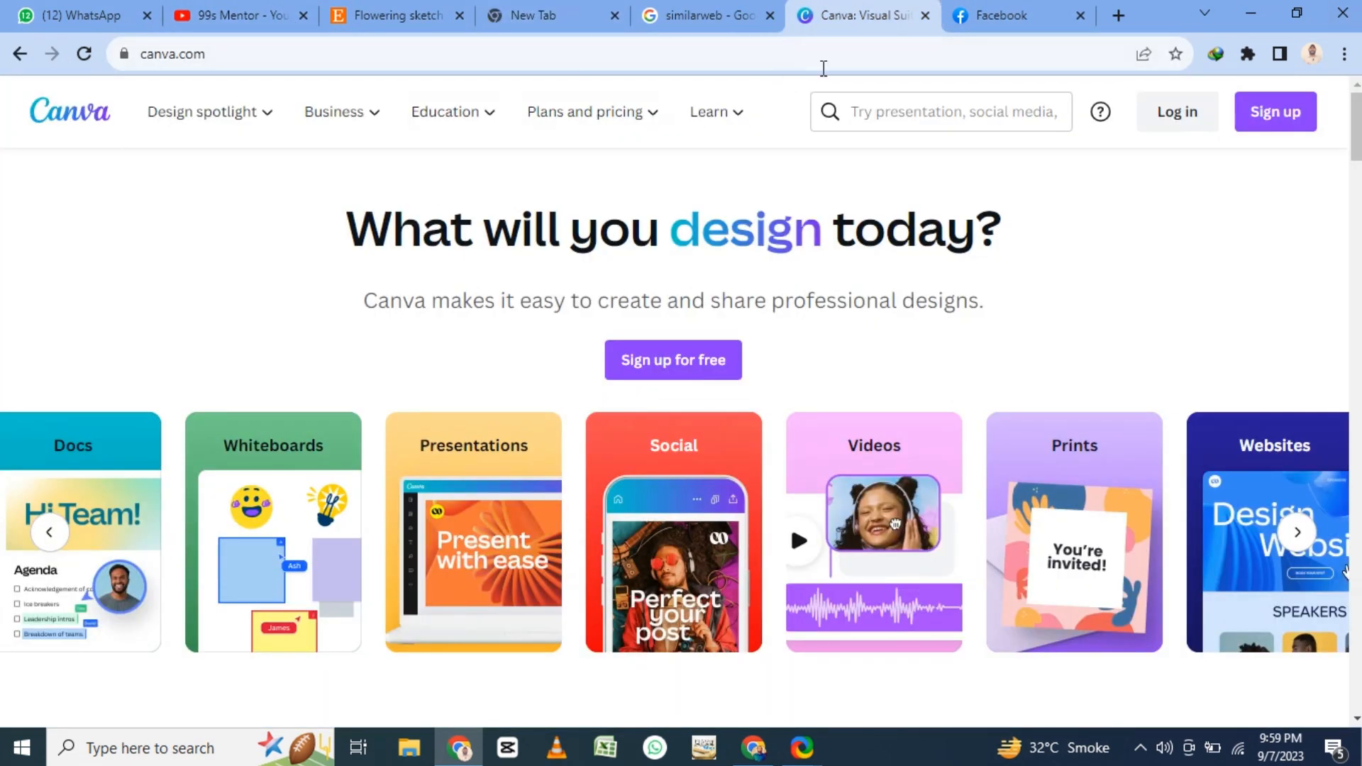
{"action": "left_click", "coordinate": [754, 755]}
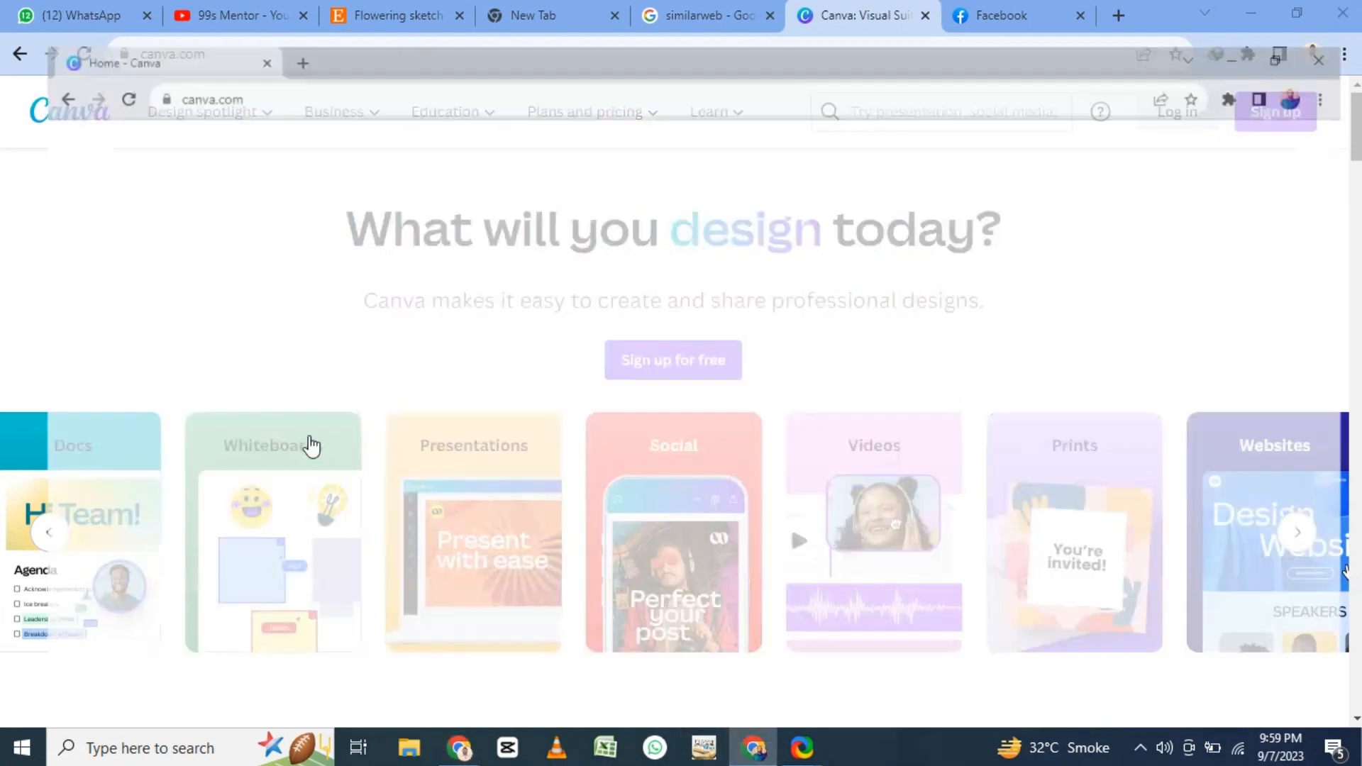
- Create a new custom-size Canva design 279 px wide and 431 px high
{"action": "key", "text": "alt+a"}
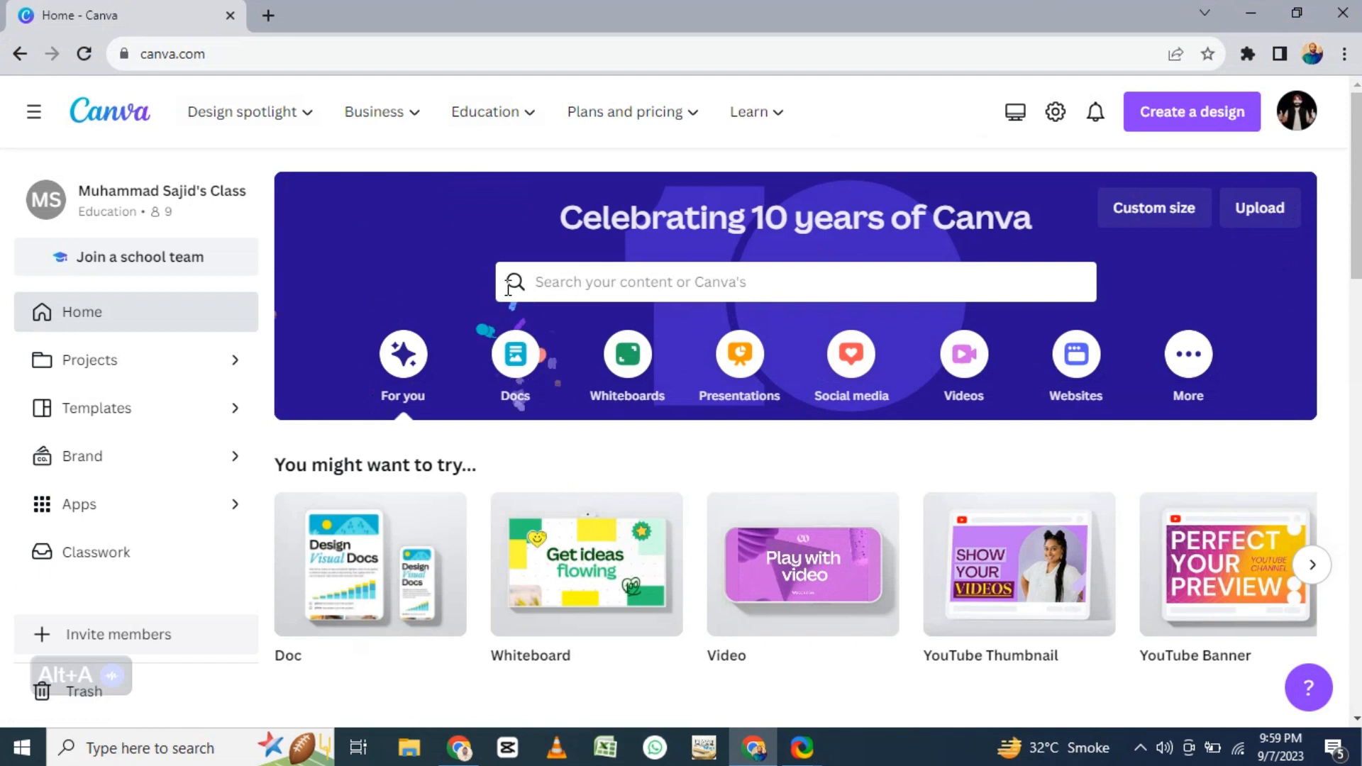
{"action": "left_click", "coordinate": [1154, 213]}
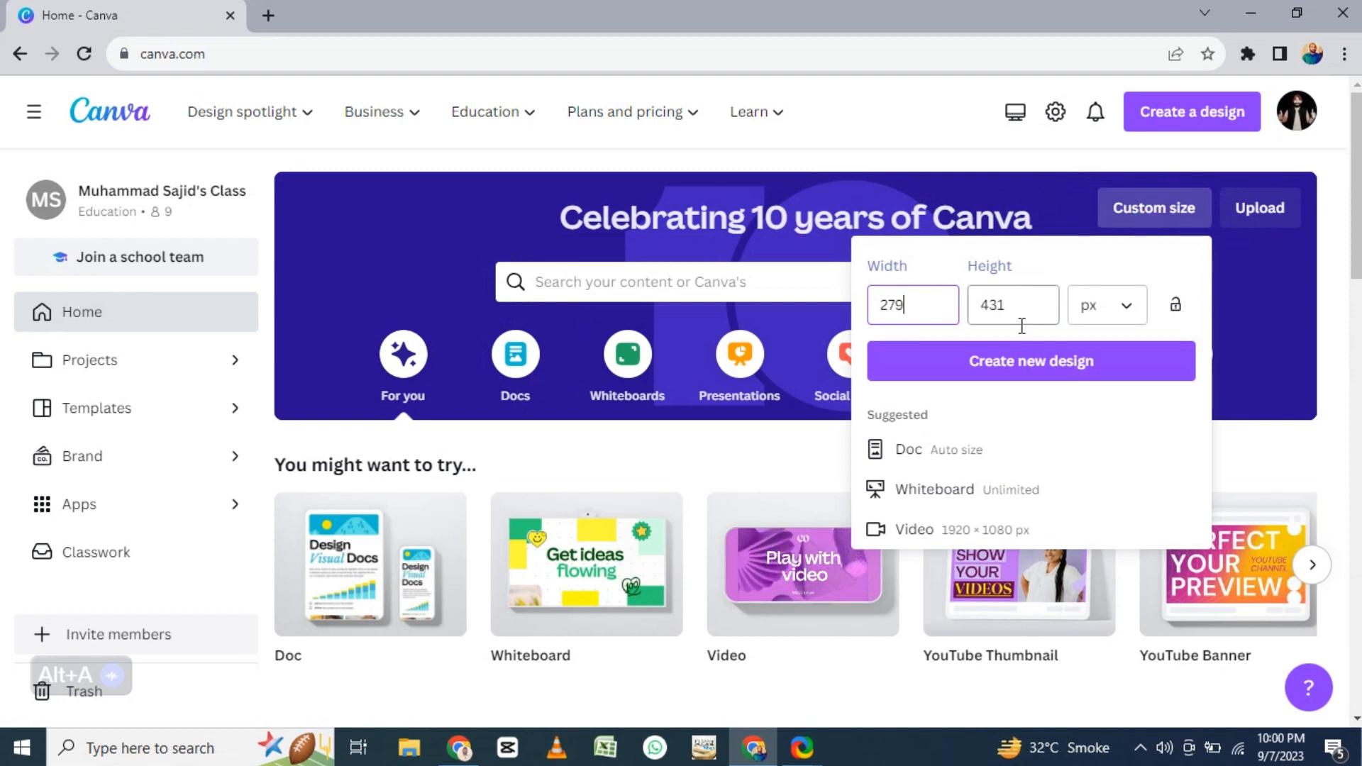
{"action": "left_click", "coordinate": [1032, 353]}
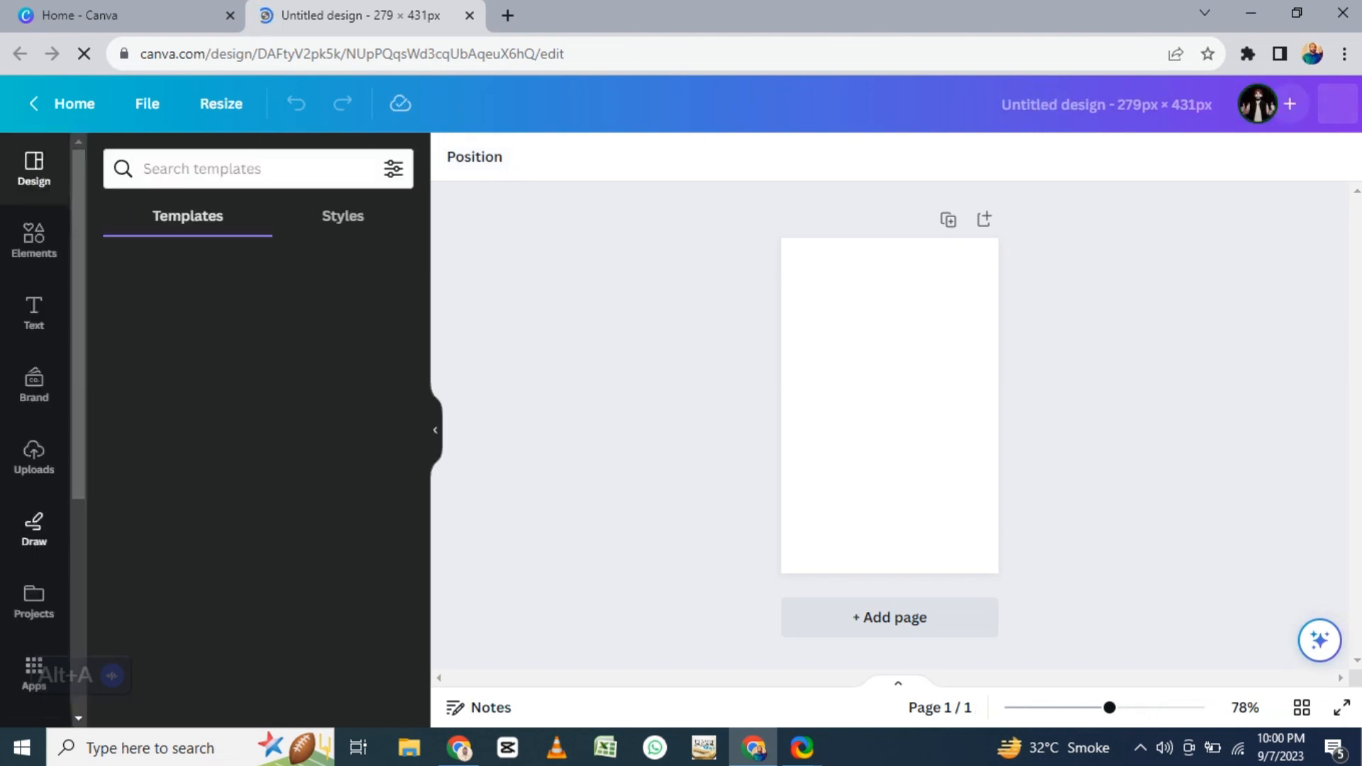
- Search the Canva templates for "flower sketch" and browse the matching designs
{"action": "left_click", "coordinate": [226, 169]}
{"action": "type", "text": "f"}
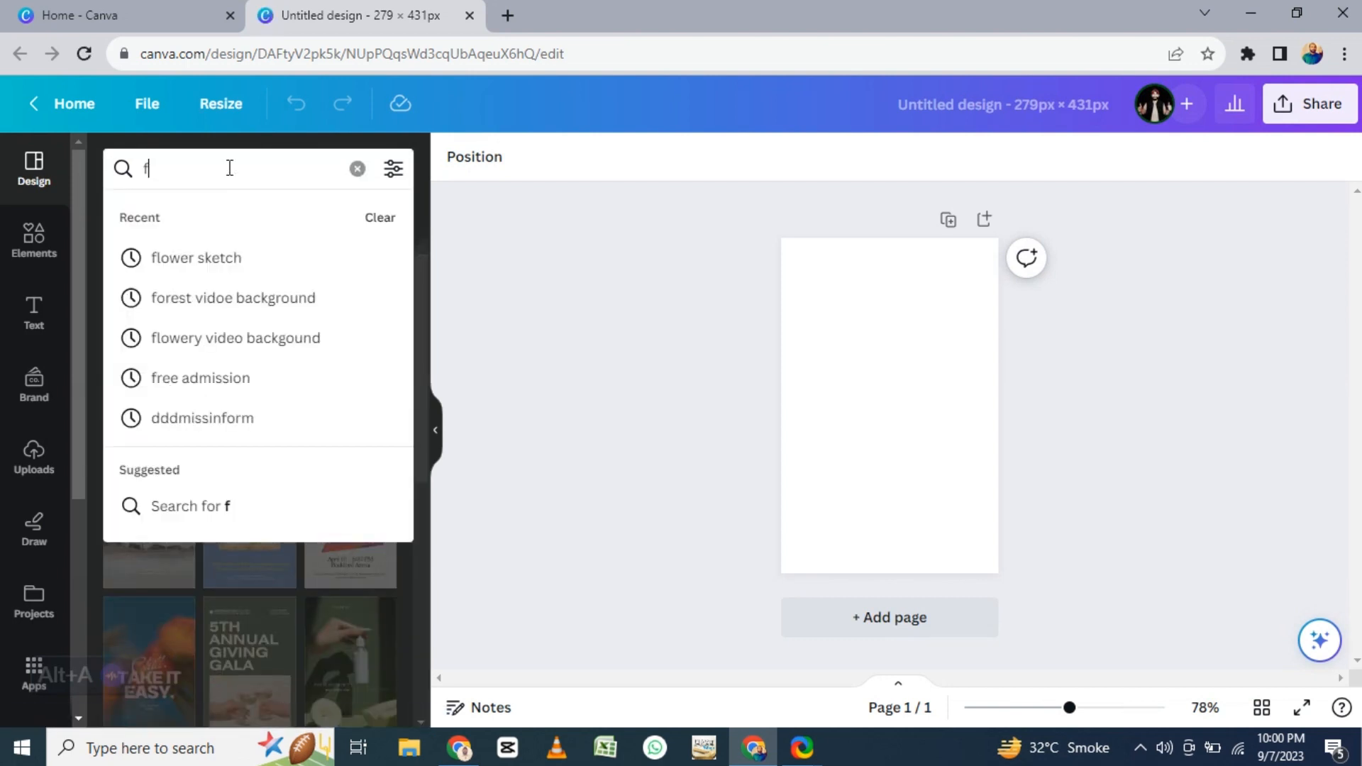
{"action": "type", "text": "lower"}
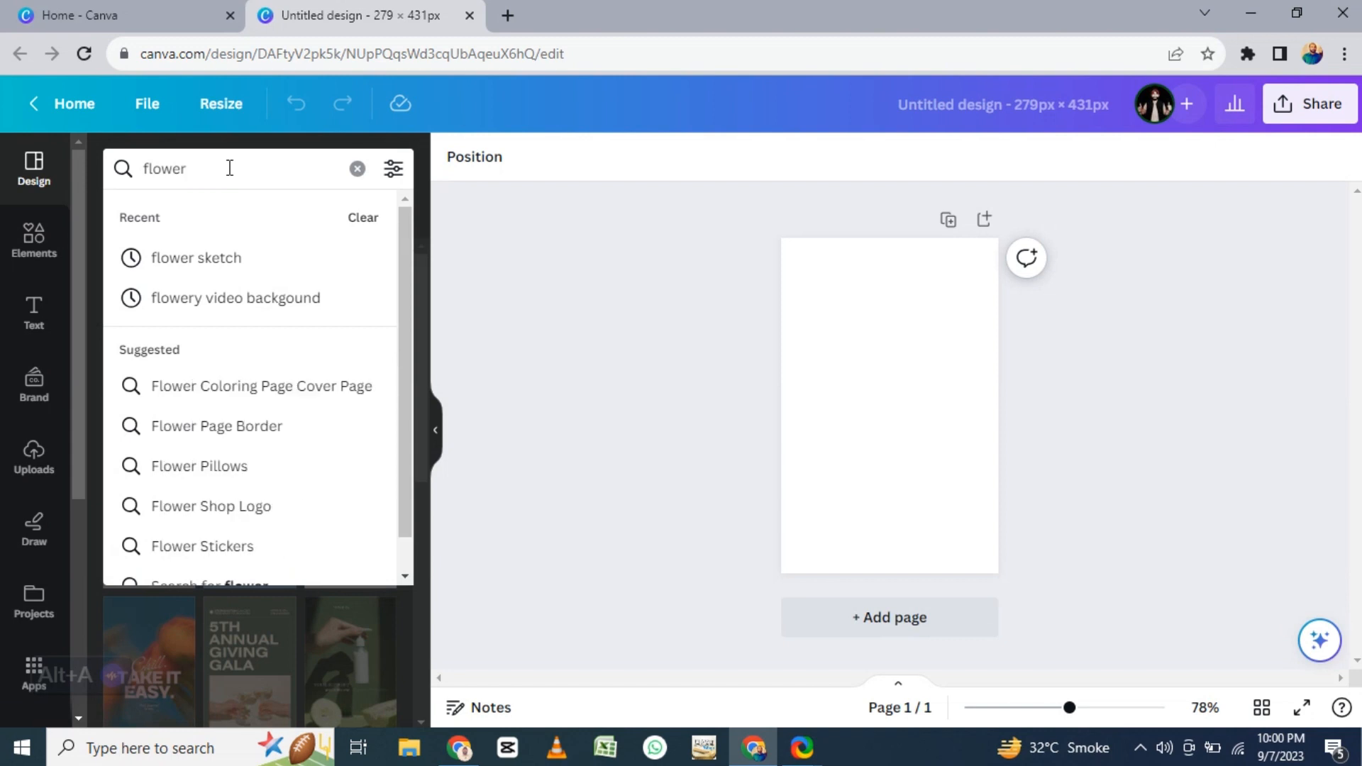
{"action": "left_click", "coordinate": [210, 260]}
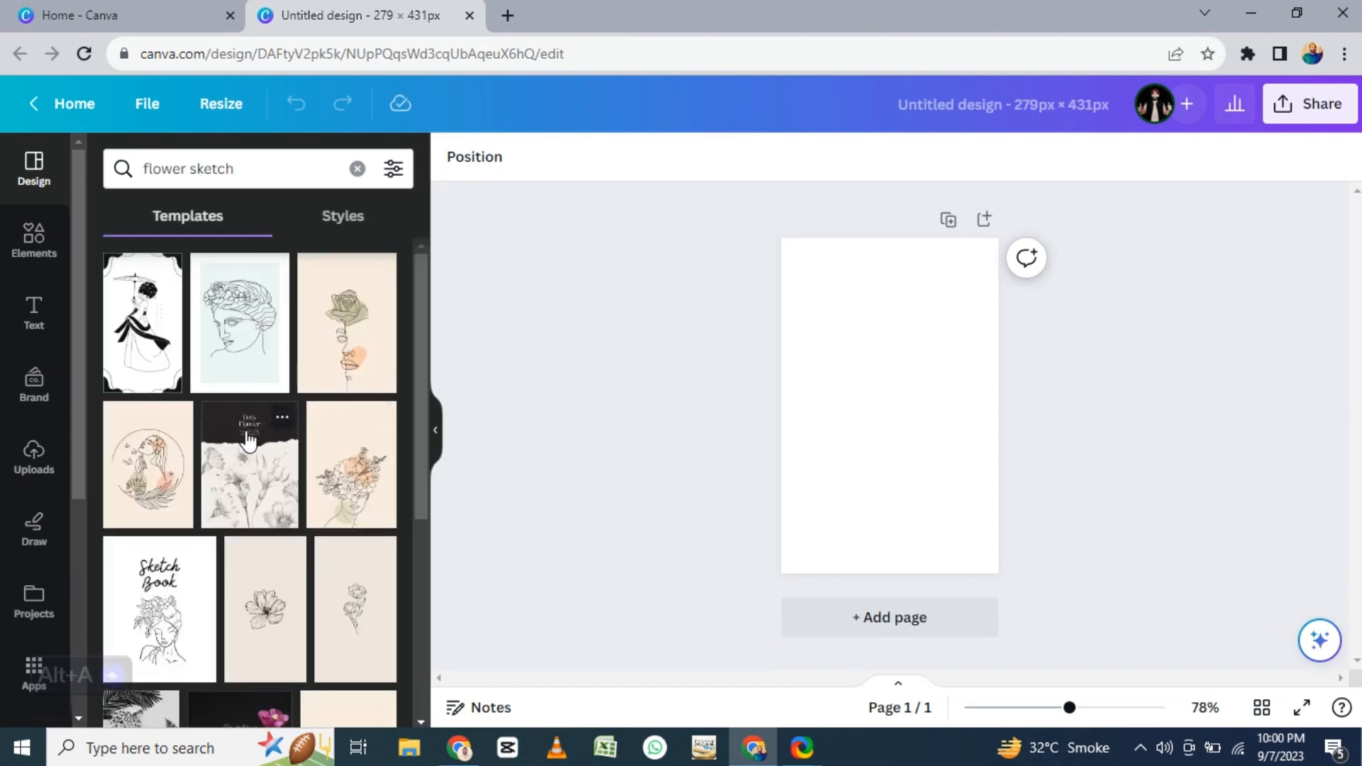
{"action": "scroll", "coordinate": [245, 436], "scroll_direction": "down", "scroll_amount": 10}
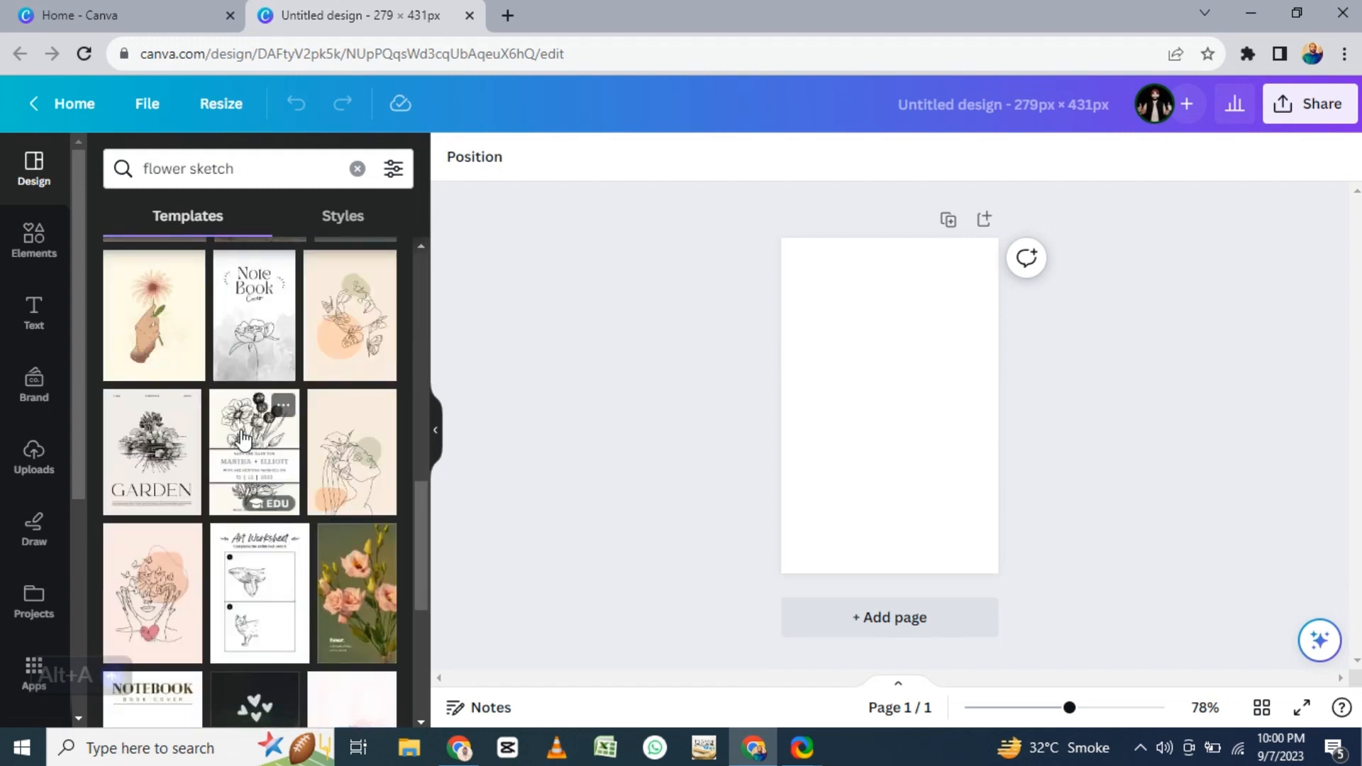
{"action": "scroll", "coordinate": [241, 437], "scroll_direction": "down", "scroll_amount": 5}
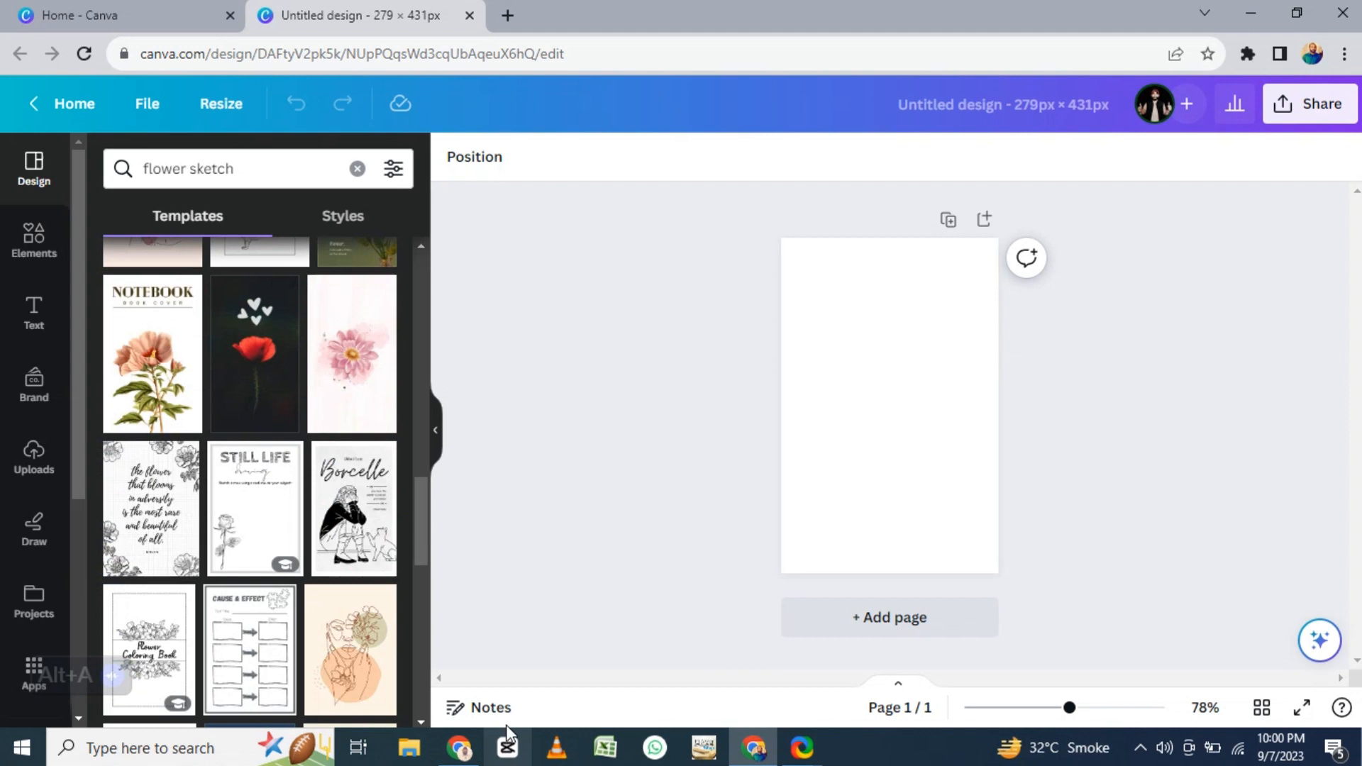
- Switch back to the Etsy "flowering sketch" results and browse the floral line art and sketch listings for reference
{"action": "left_click", "coordinate": [476, 750]}
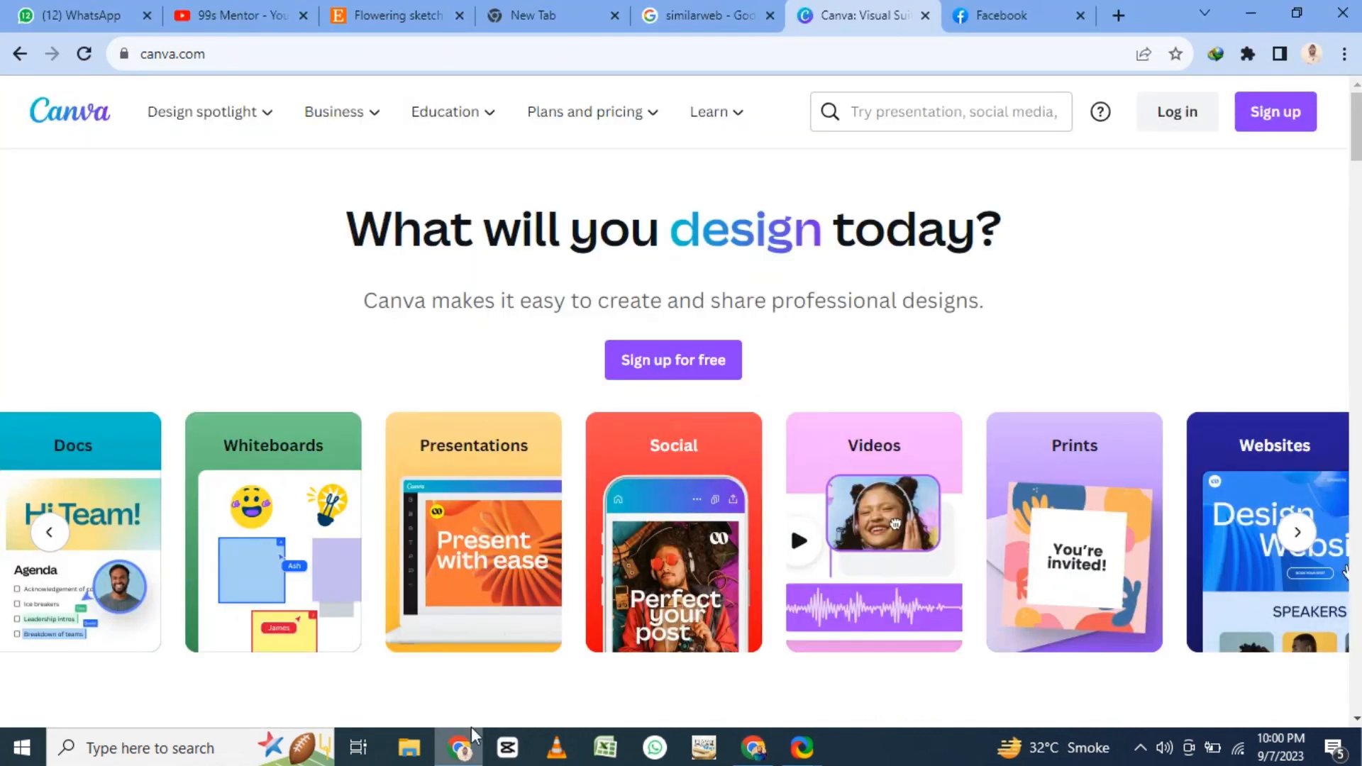
{"action": "left_click", "coordinate": [373, 16]}
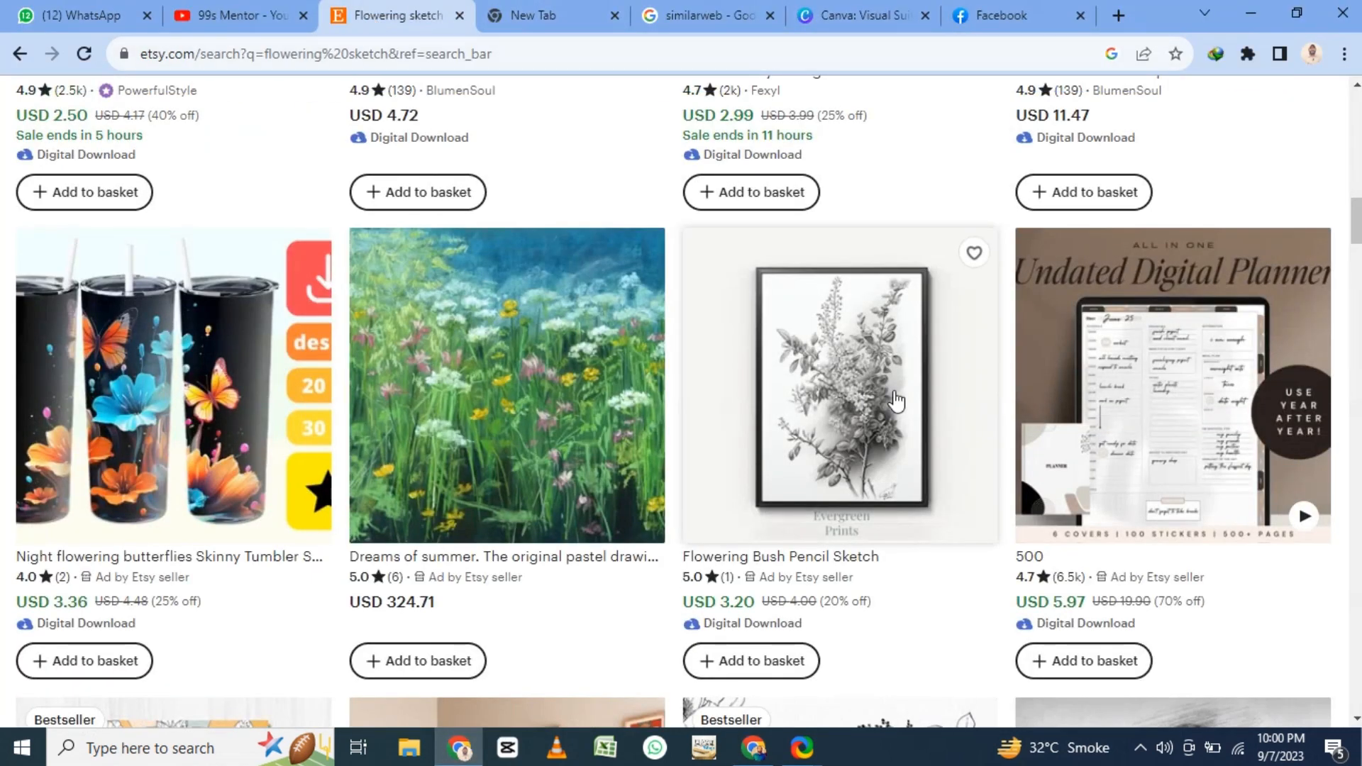
{"action": "scroll", "coordinate": [805, 411], "scroll_direction": "down", "scroll_amount": 5}
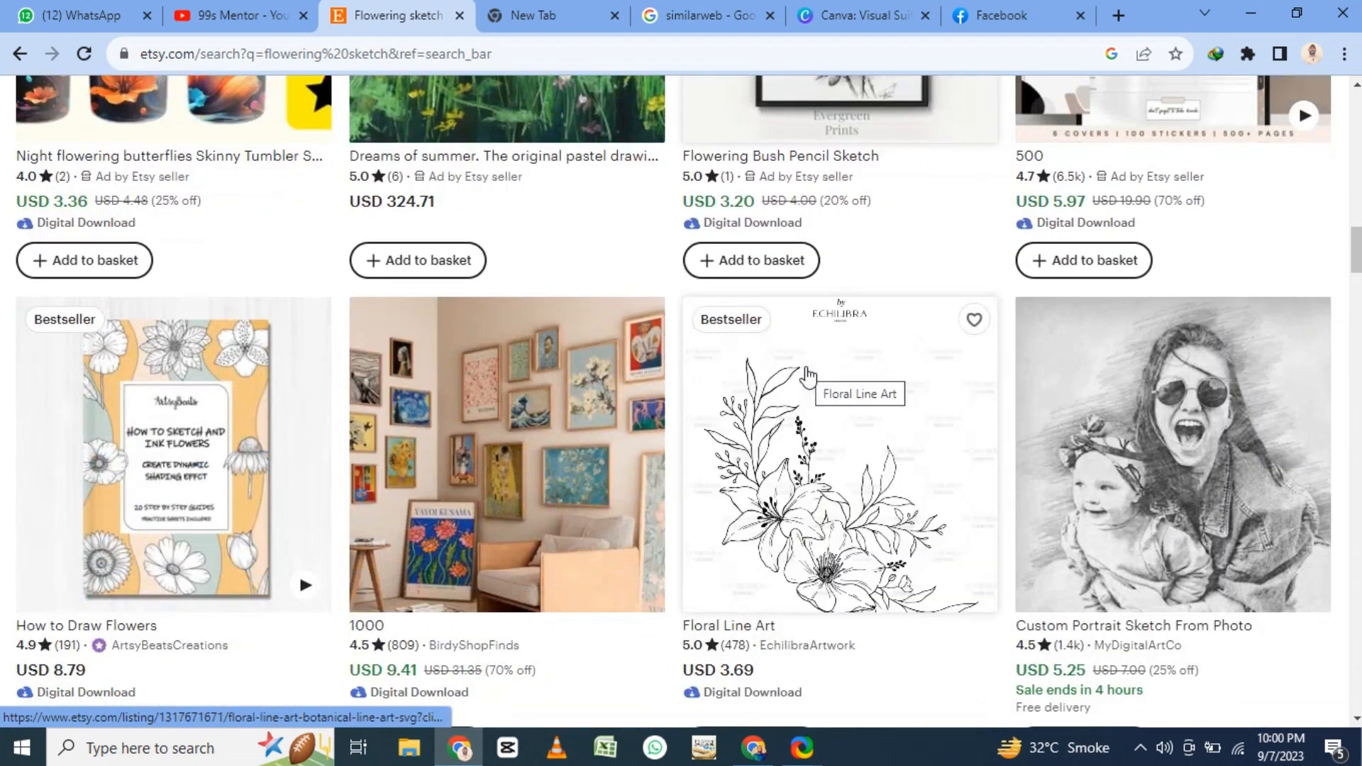
{"action": "scroll", "coordinate": [809, 376], "scroll_direction": "down", "scroll_amount": 6}
{"action": "scroll", "coordinate": [807, 376], "scroll_direction": "up", "scroll_amount": 4}
{"action": "scroll", "coordinate": [807, 376], "scroll_direction": "down", "scroll_amount": 6}
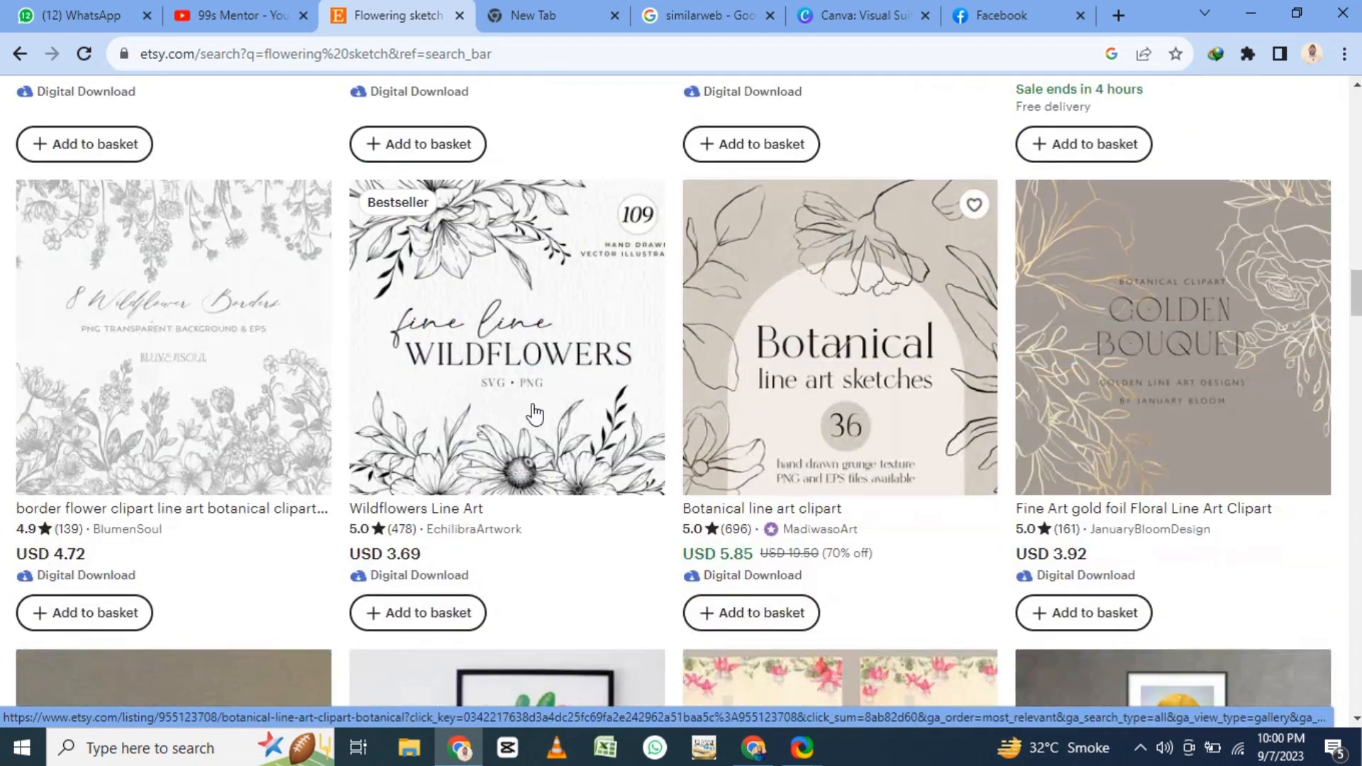
- Continue through the remaining Etsy "flowering sketch" results, comparing the styles and prices of the botanical line art, clipart bundles and framed prints
{"action": "scroll", "coordinate": [529, 273], "scroll_direction": "down", "scroll_amount": 12}
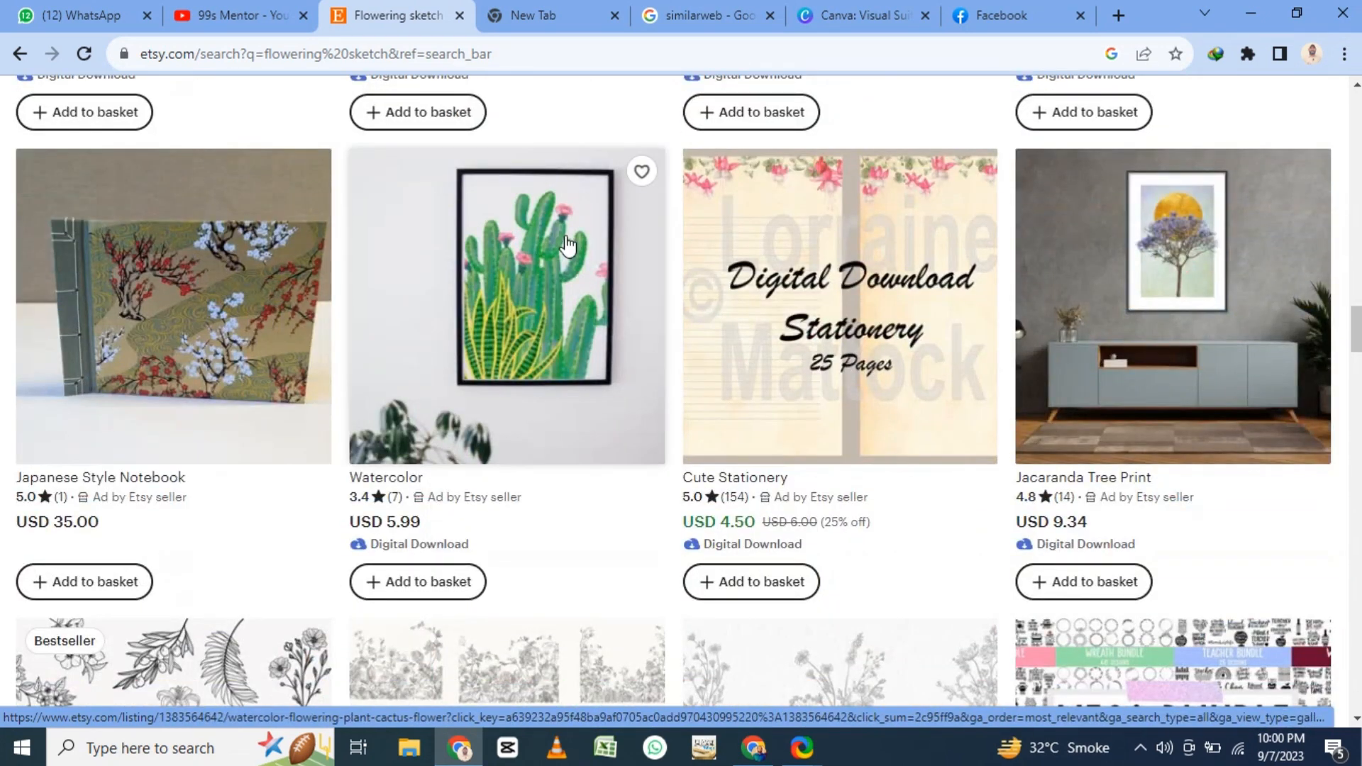
{"action": "scroll", "coordinate": [568, 243], "scroll_direction": "down", "scroll_amount": 6}
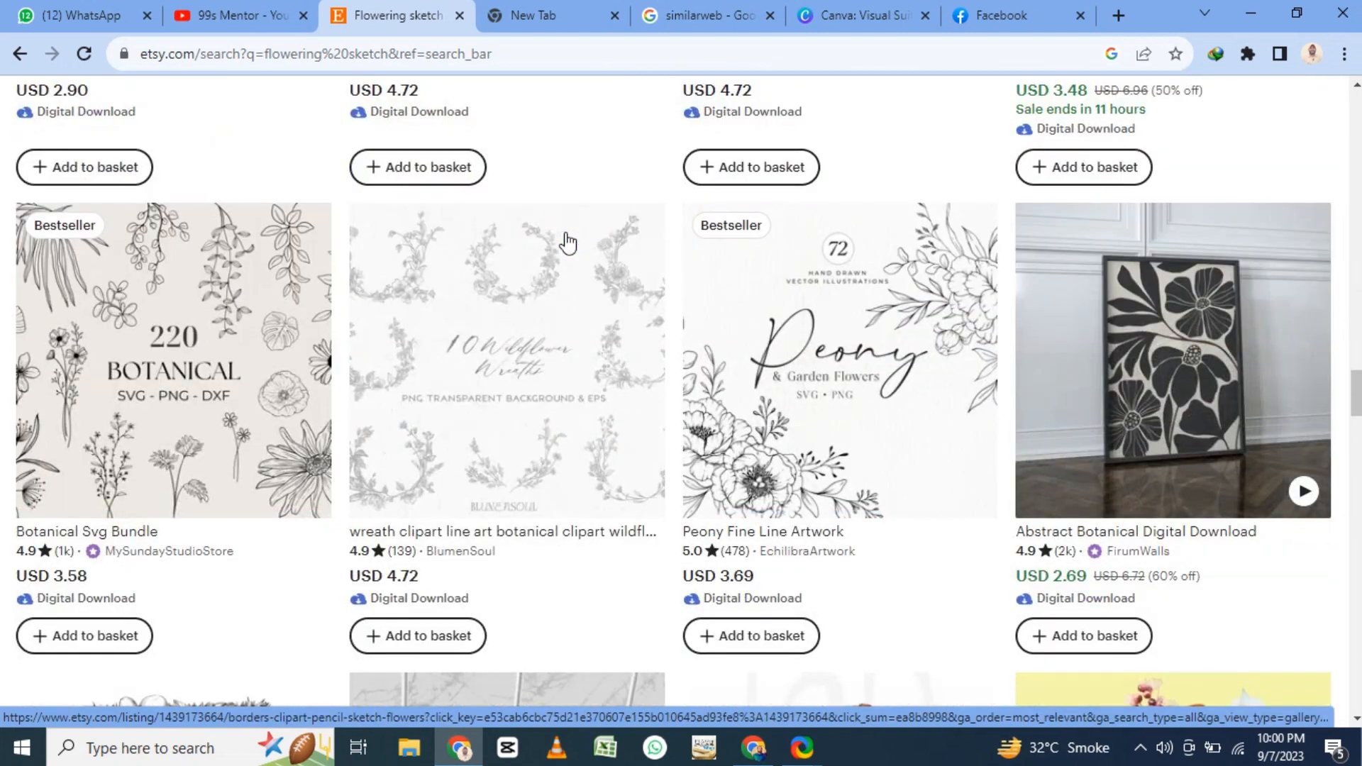
{"action": "scroll", "coordinate": [564, 244], "scroll_direction": "down", "scroll_amount": 15}
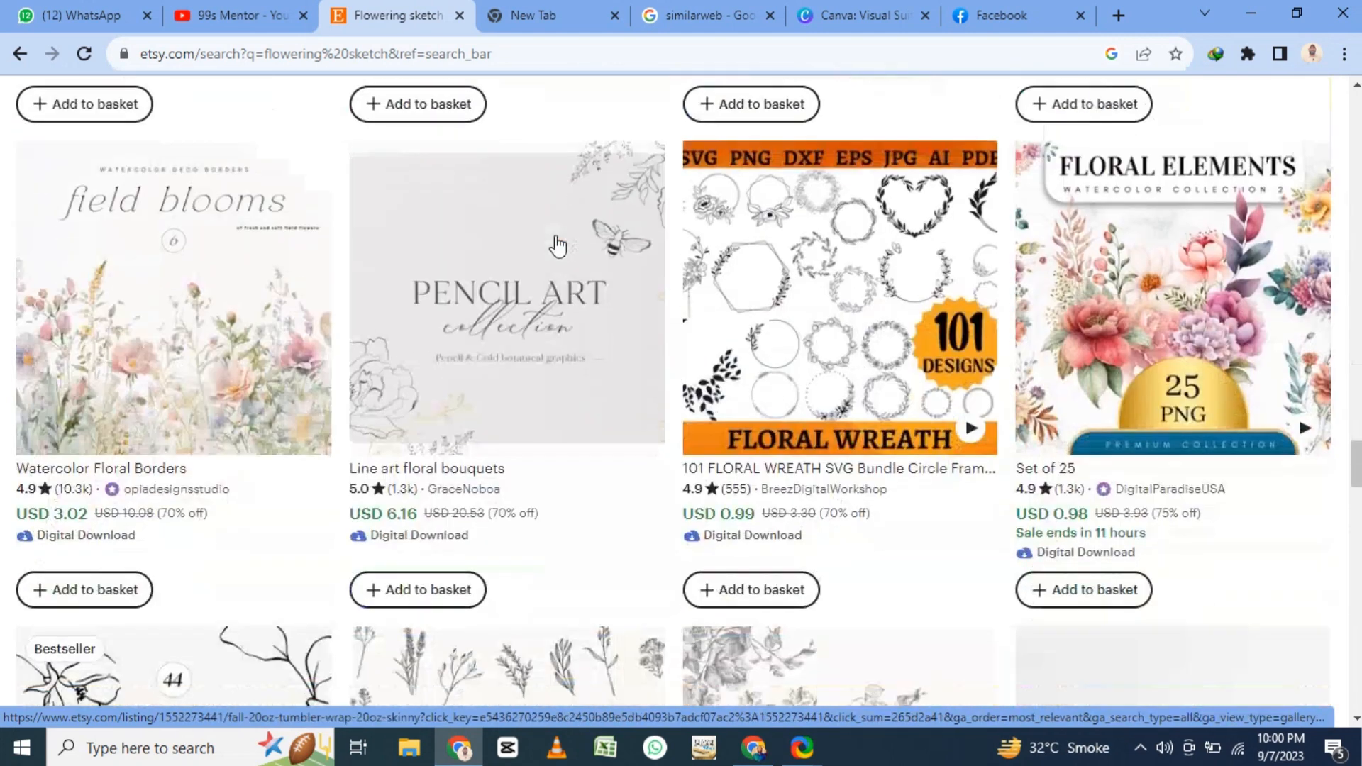
{"action": "scroll", "coordinate": [558, 245], "scroll_direction": "down", "scroll_amount": 5}
{"action": "scroll", "coordinate": [557, 246], "scroll_direction": "down", "scroll_amount": 6}
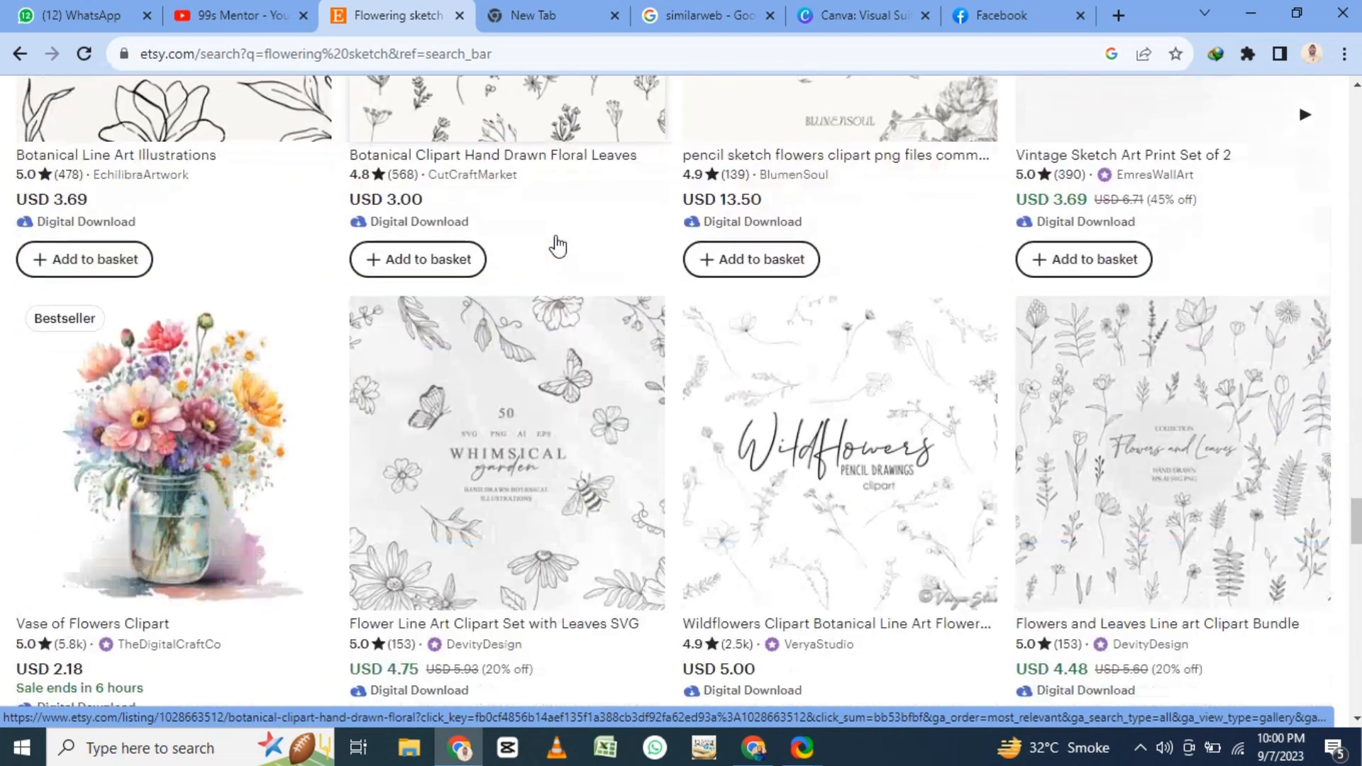
{"action": "scroll", "coordinate": [177, 389], "scroll_direction": "down", "scroll_amount": 6}
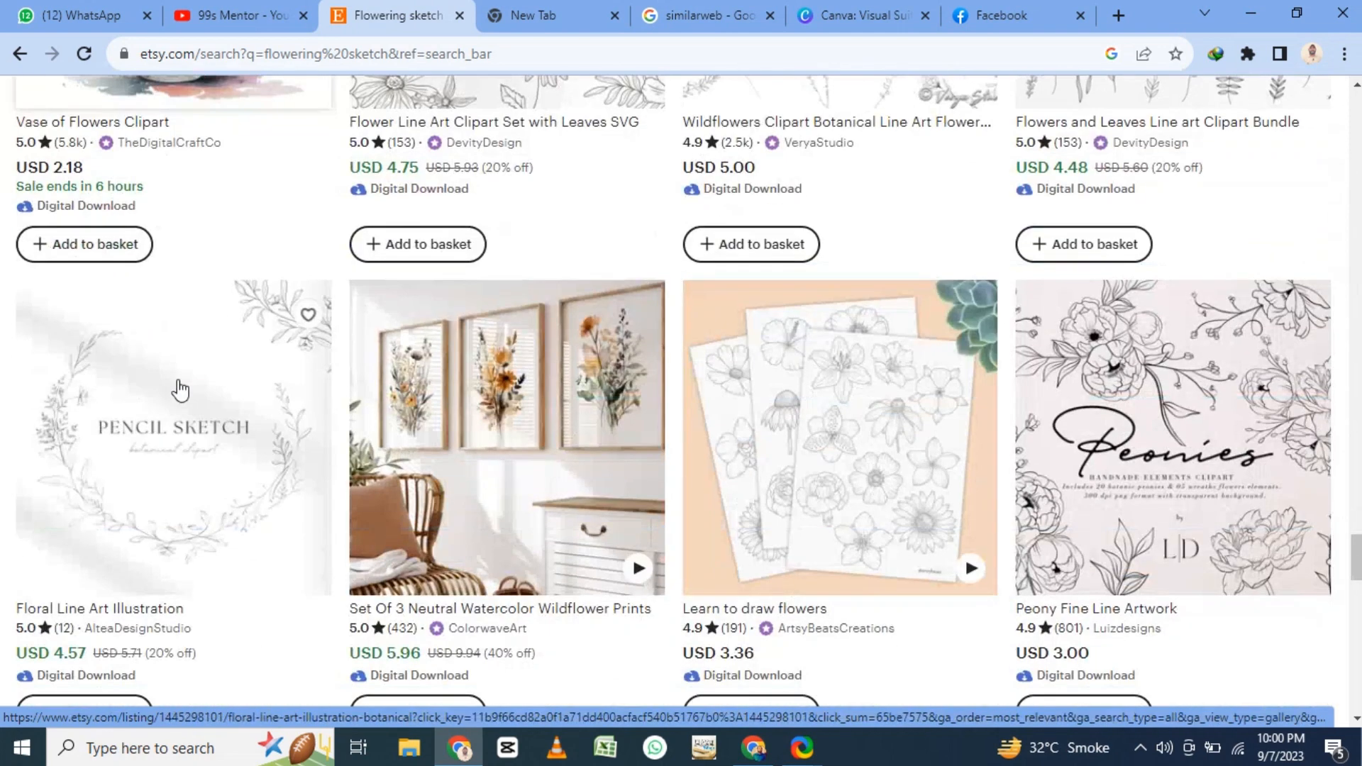
{"action": "scroll", "coordinate": [645, 310], "scroll_direction": "down", "scroll_amount": 6}
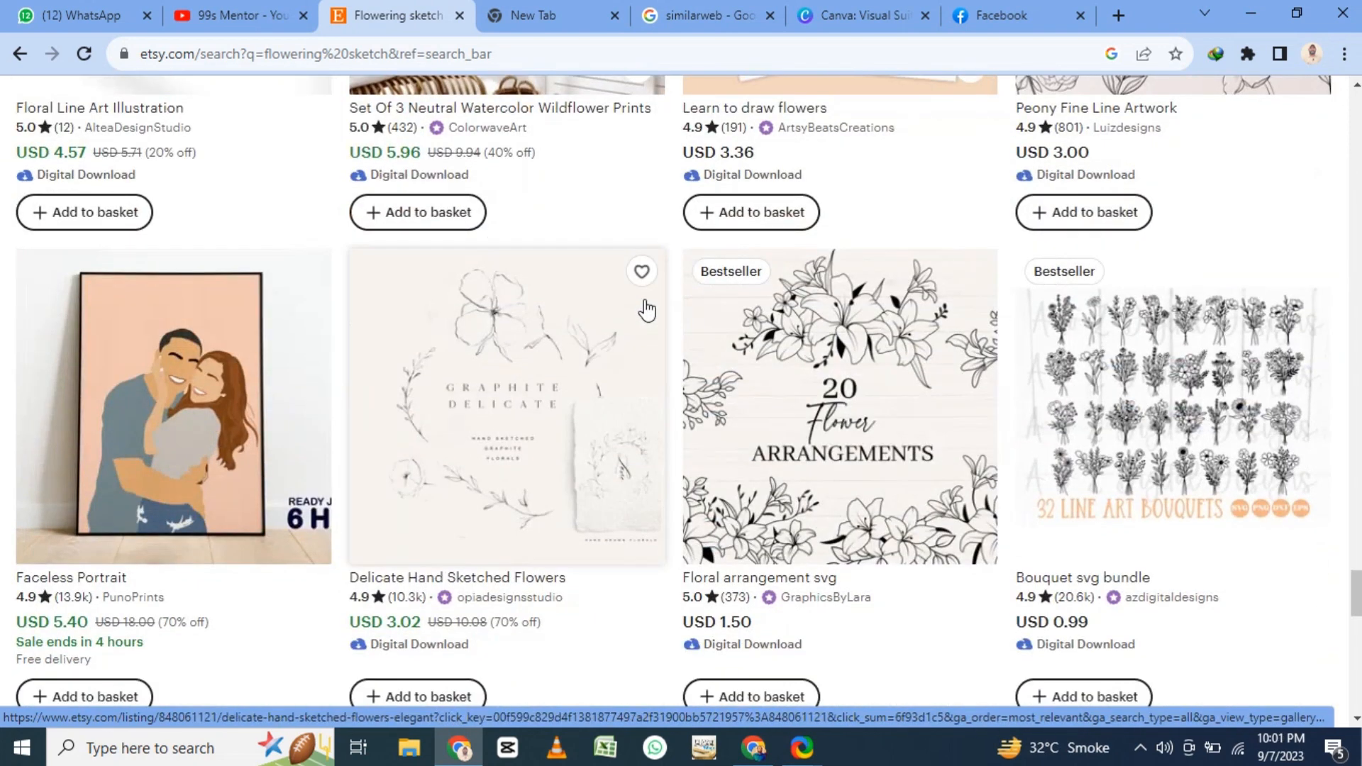
{"action": "scroll", "coordinate": [645, 310], "scroll_direction": "down", "scroll_amount": 5}
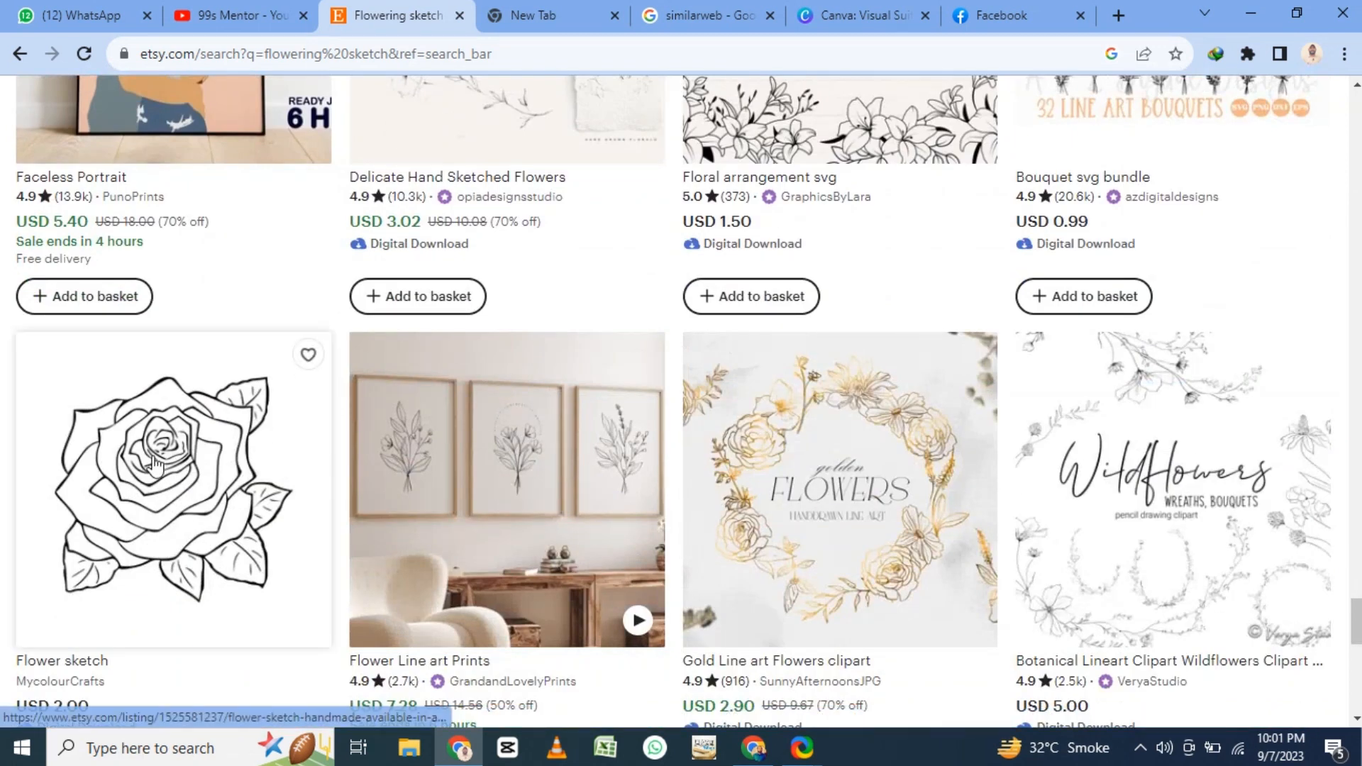
- Open the MycolourCrafts rose "Flower sketch" listing and review its price, digital file type, description and delivery details
{"action": "left_click", "coordinate": [155, 465]}
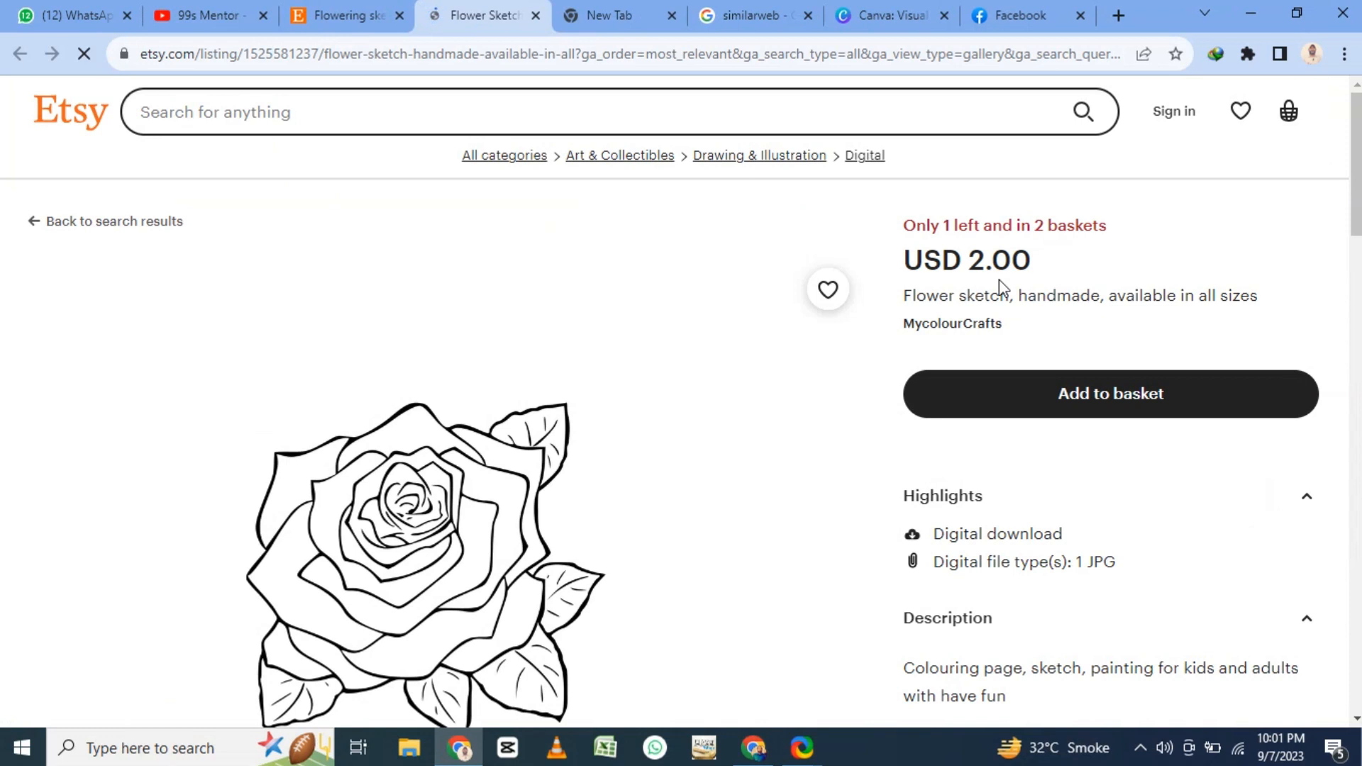
{"action": "scroll", "coordinate": [1002, 283], "scroll_direction": "down", "scroll_amount": 7}
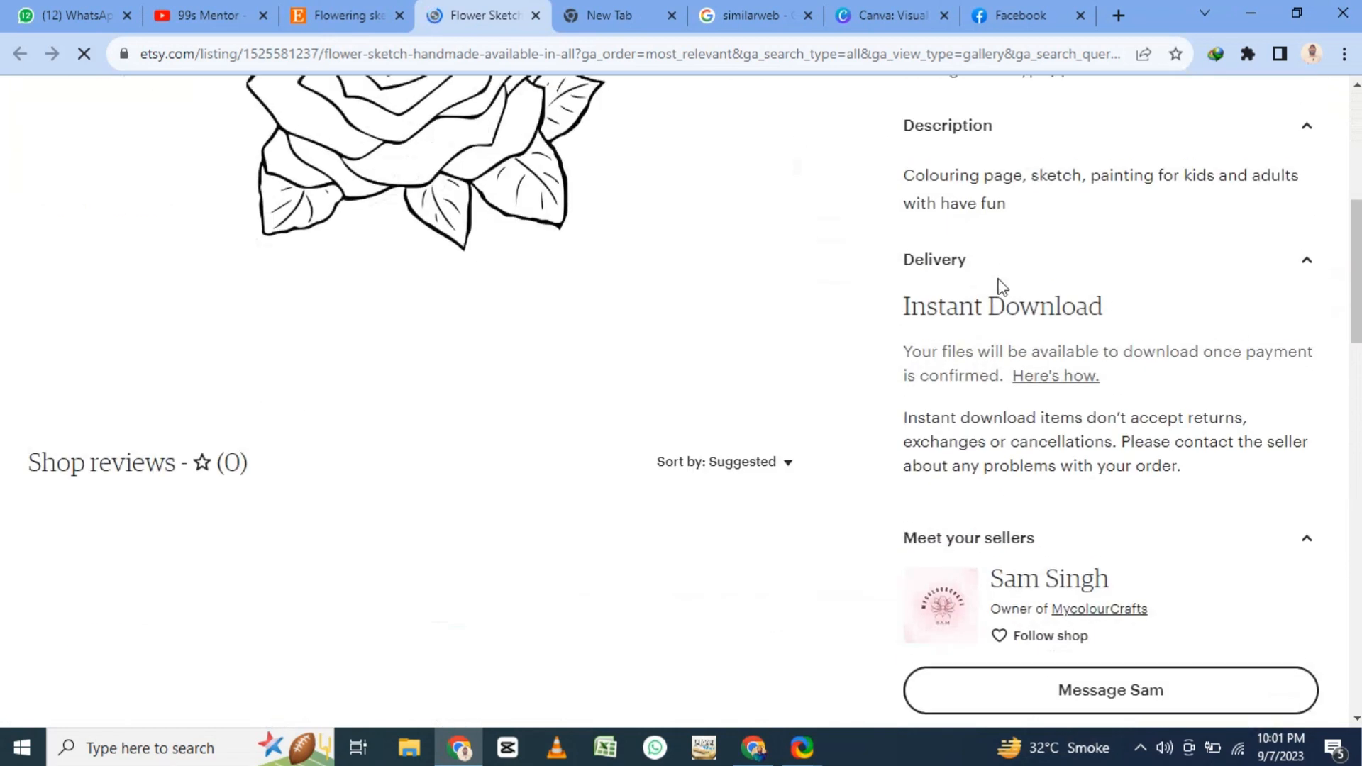
{"action": "scroll", "coordinate": [536, 219], "scroll_direction": "up", "scroll_amount": 4}
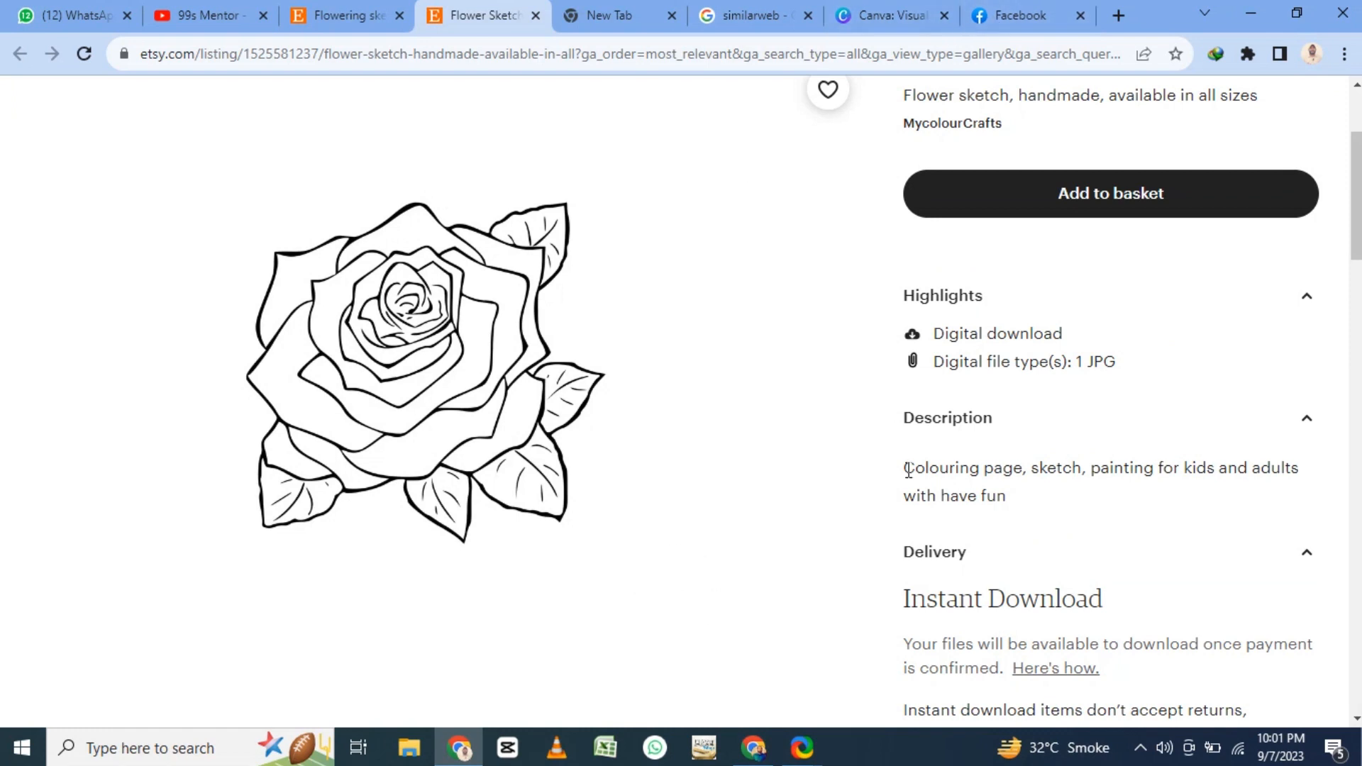
- Switch to the Canva design window and apply the "Sketched Floral Wedding Save the Date" template to the blank first page
{"action": "left_click", "coordinate": [753, 747]}
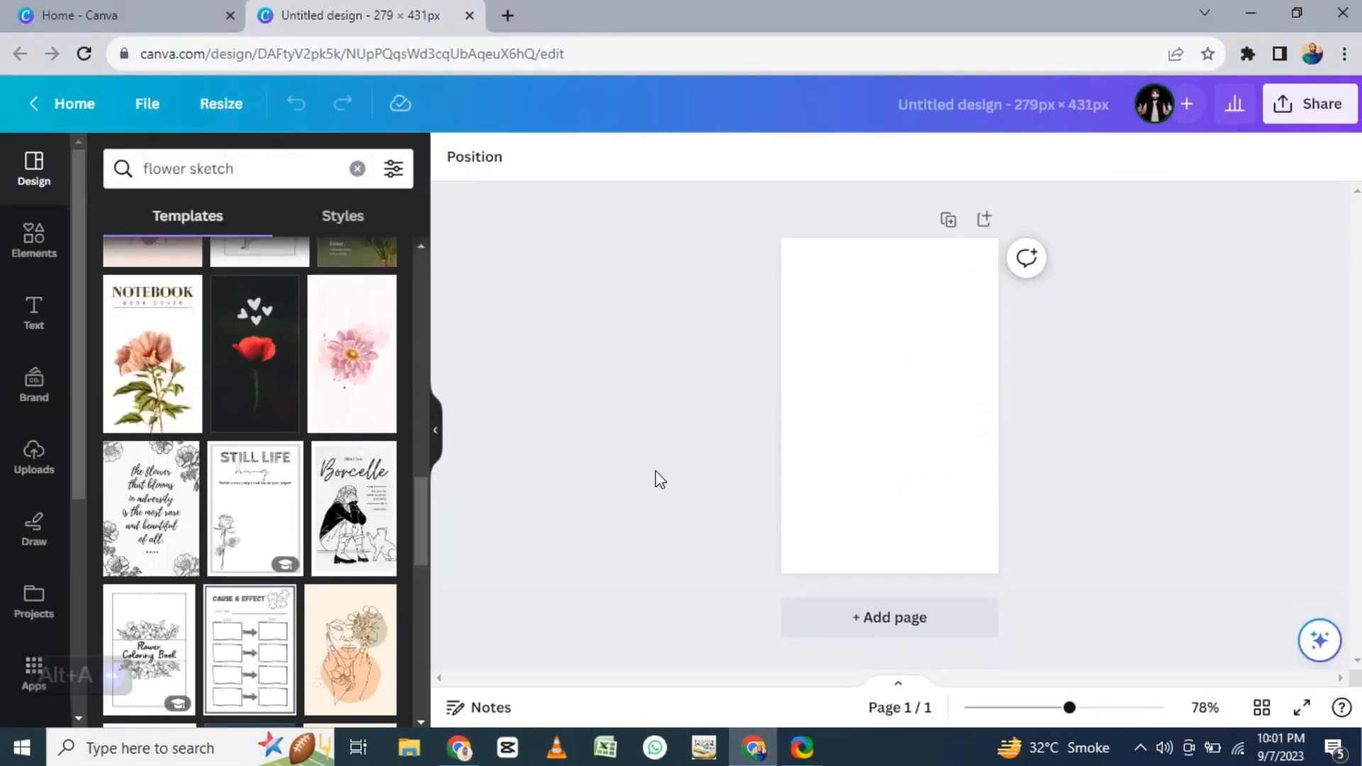
{"action": "scroll", "coordinate": [368, 489], "scroll_direction": "down", "scroll_amount": 5}
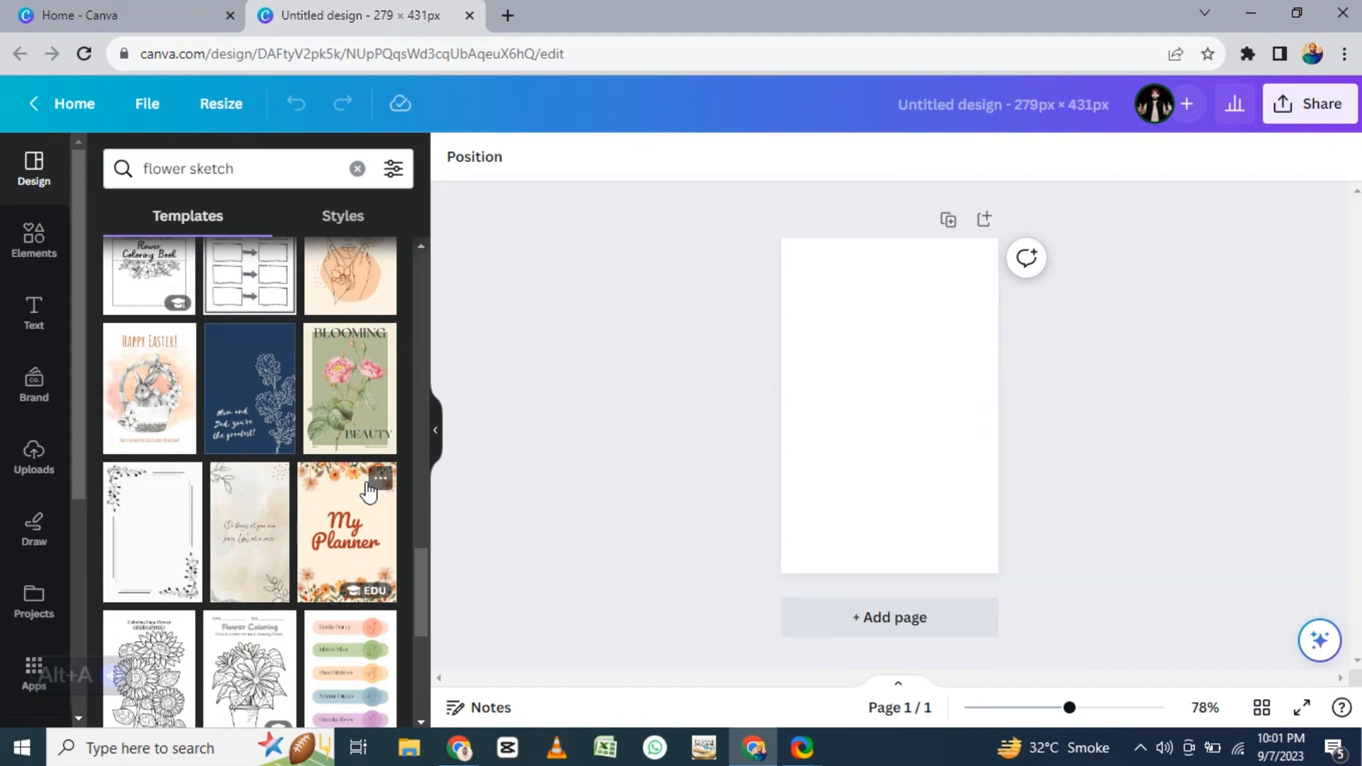
{"action": "scroll", "coordinate": [368, 491], "scroll_direction": "up", "scroll_amount": 8}
{"action": "scroll", "coordinate": [366, 489], "scroll_direction": "up", "scroll_amount": 4}
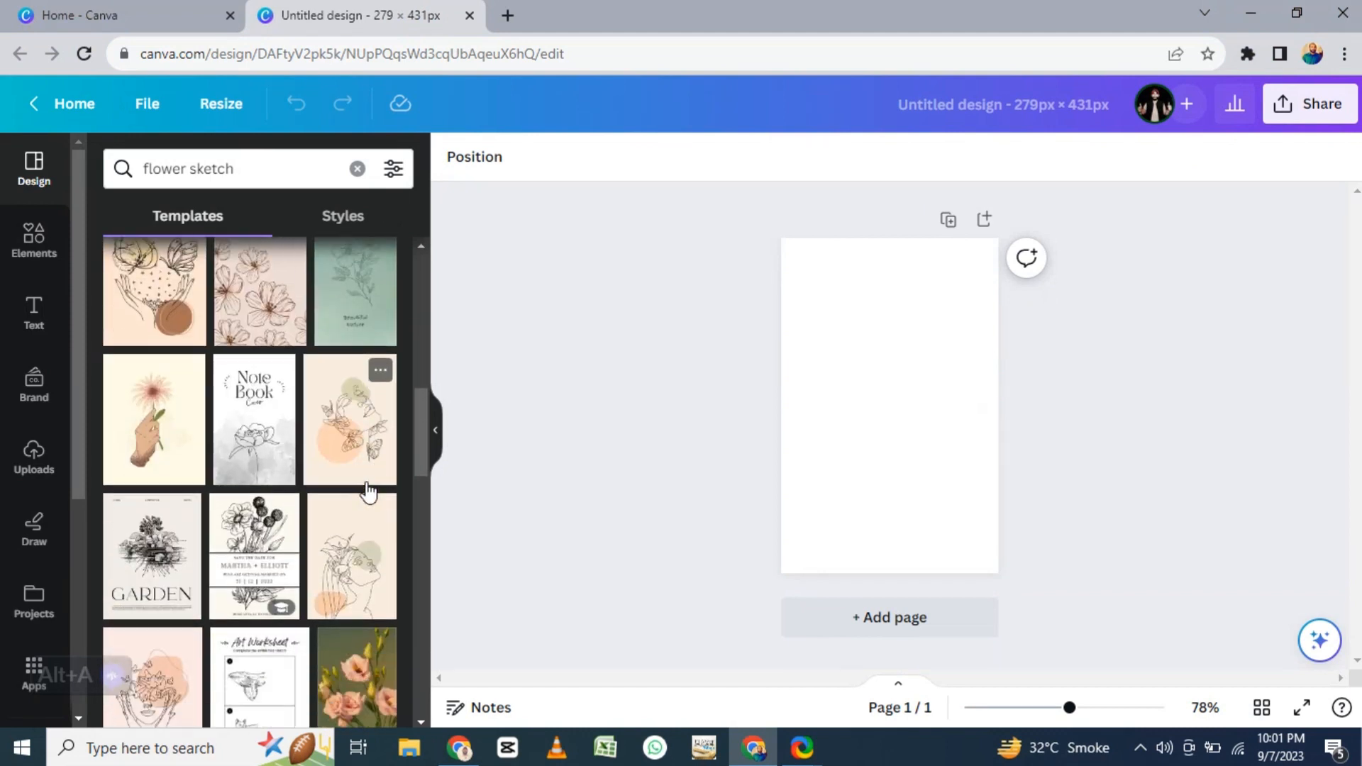
{"action": "left_click", "coordinate": [246, 568]}
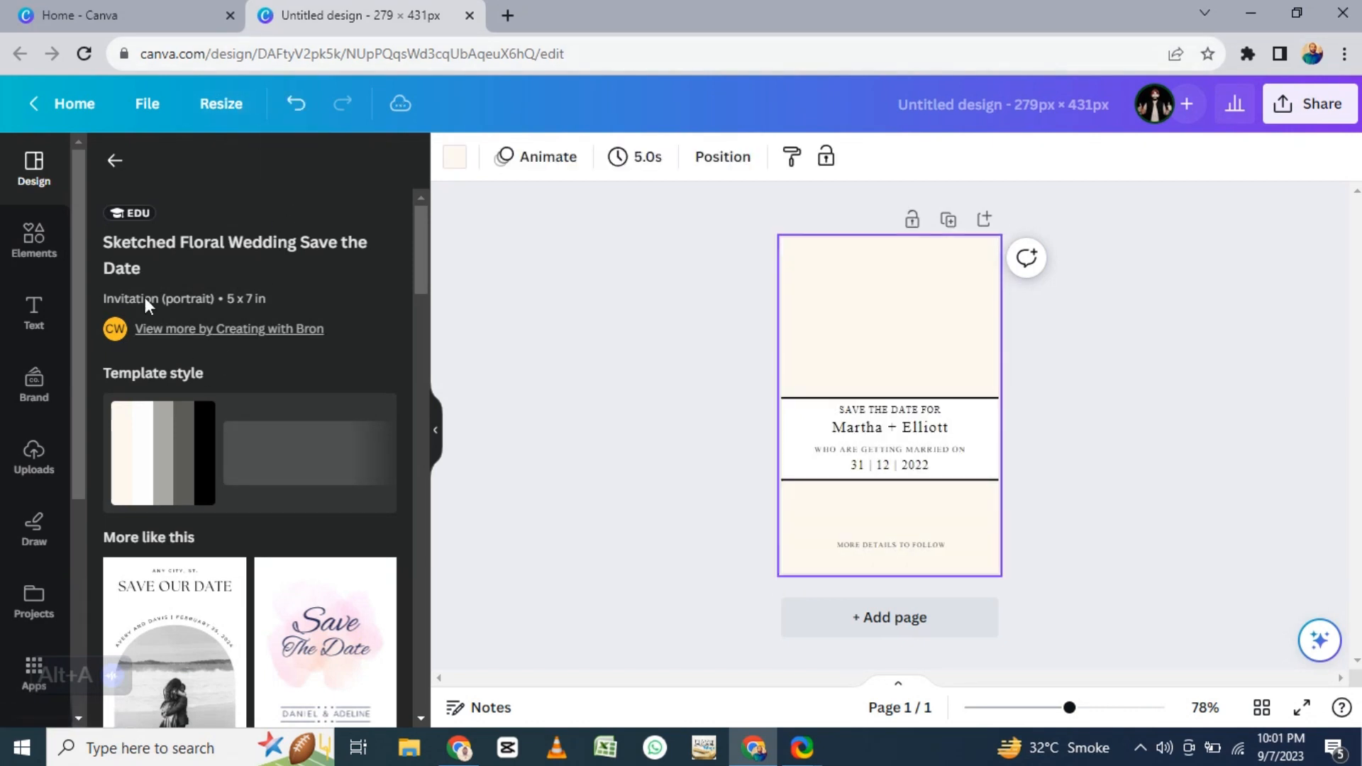
- Return to the flower sketch templates and open the page designs of the "Black and White Outline Flower Coloring Page" template
{"action": "left_click", "coordinate": [114, 161]}
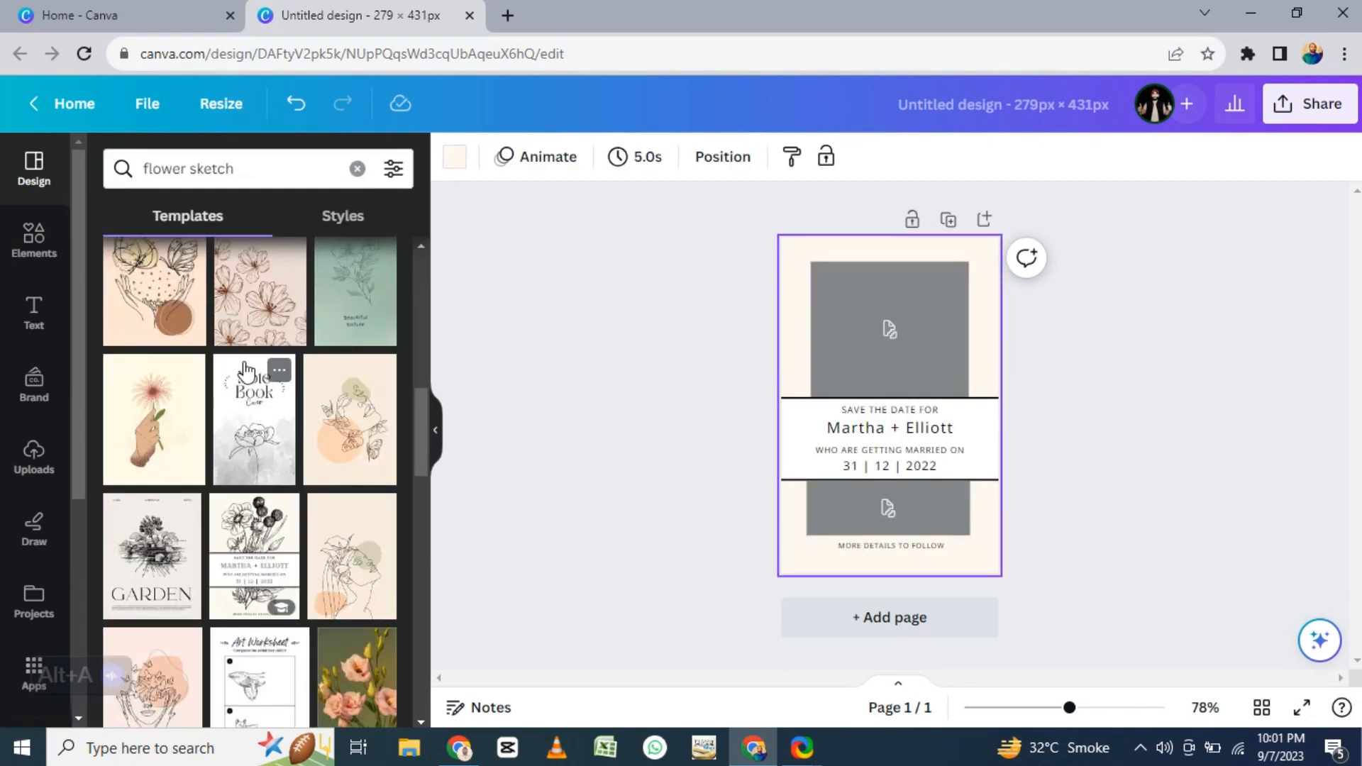
{"action": "scroll", "coordinate": [248, 376], "scroll_direction": "down", "scroll_amount": 5}
{"action": "scroll", "coordinate": [258, 380], "scroll_direction": "down", "scroll_amount": 5}
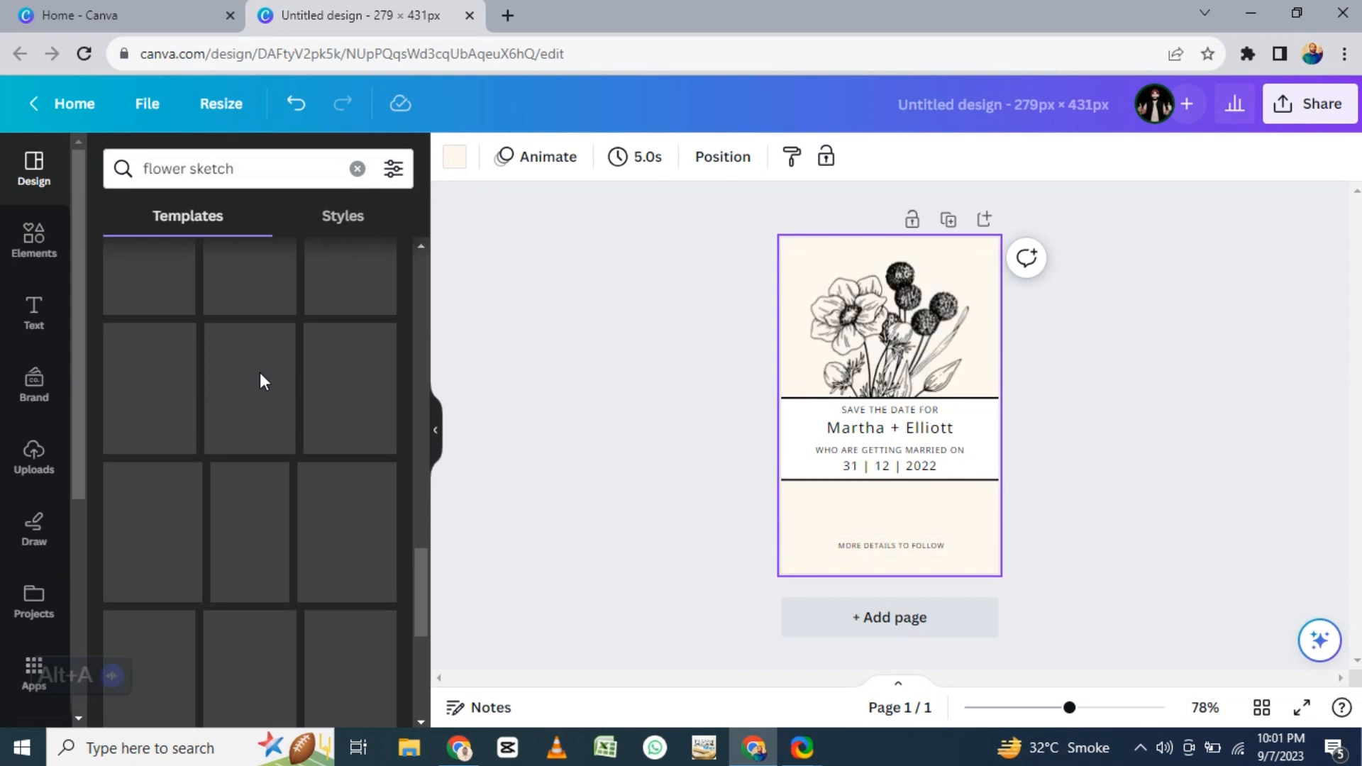
{"action": "scroll", "coordinate": [258, 383], "scroll_direction": "down", "scroll_amount": 3}
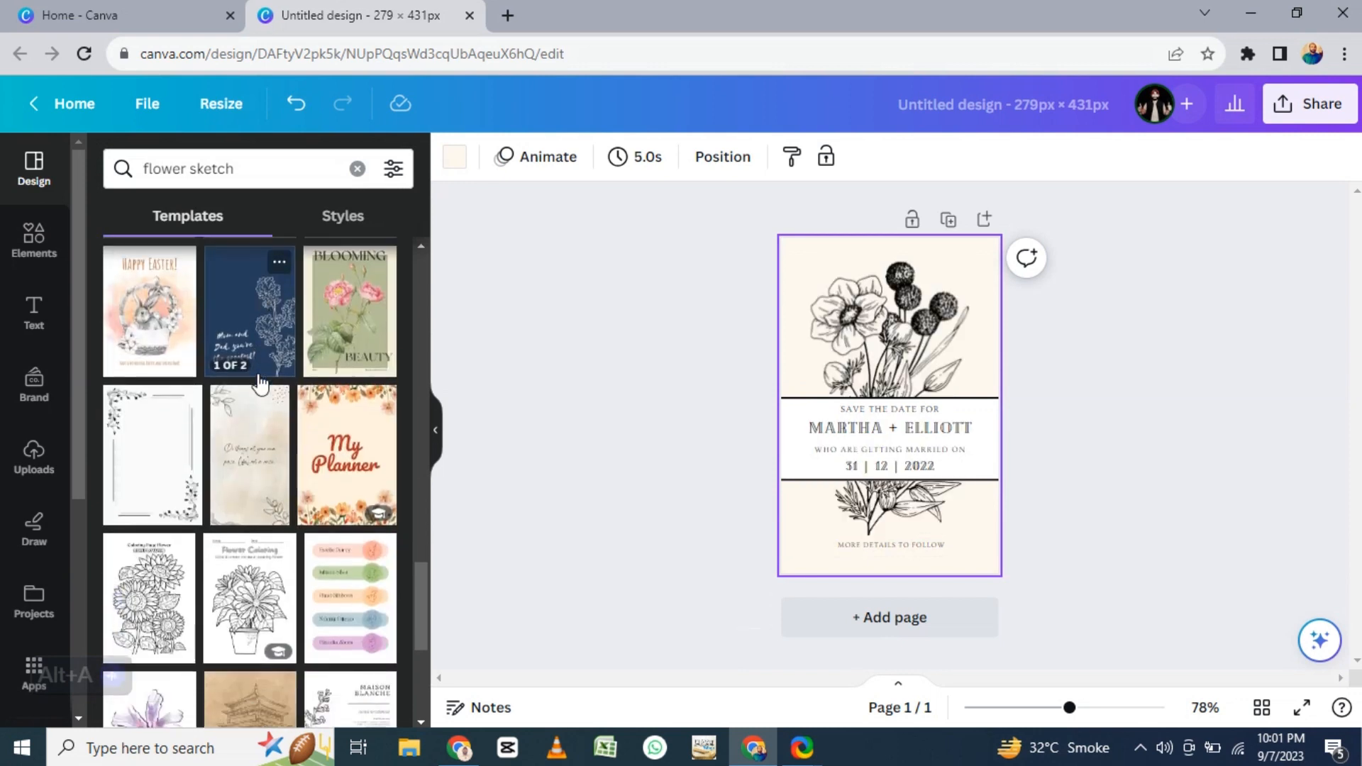
{"action": "left_click", "coordinate": [179, 560]}
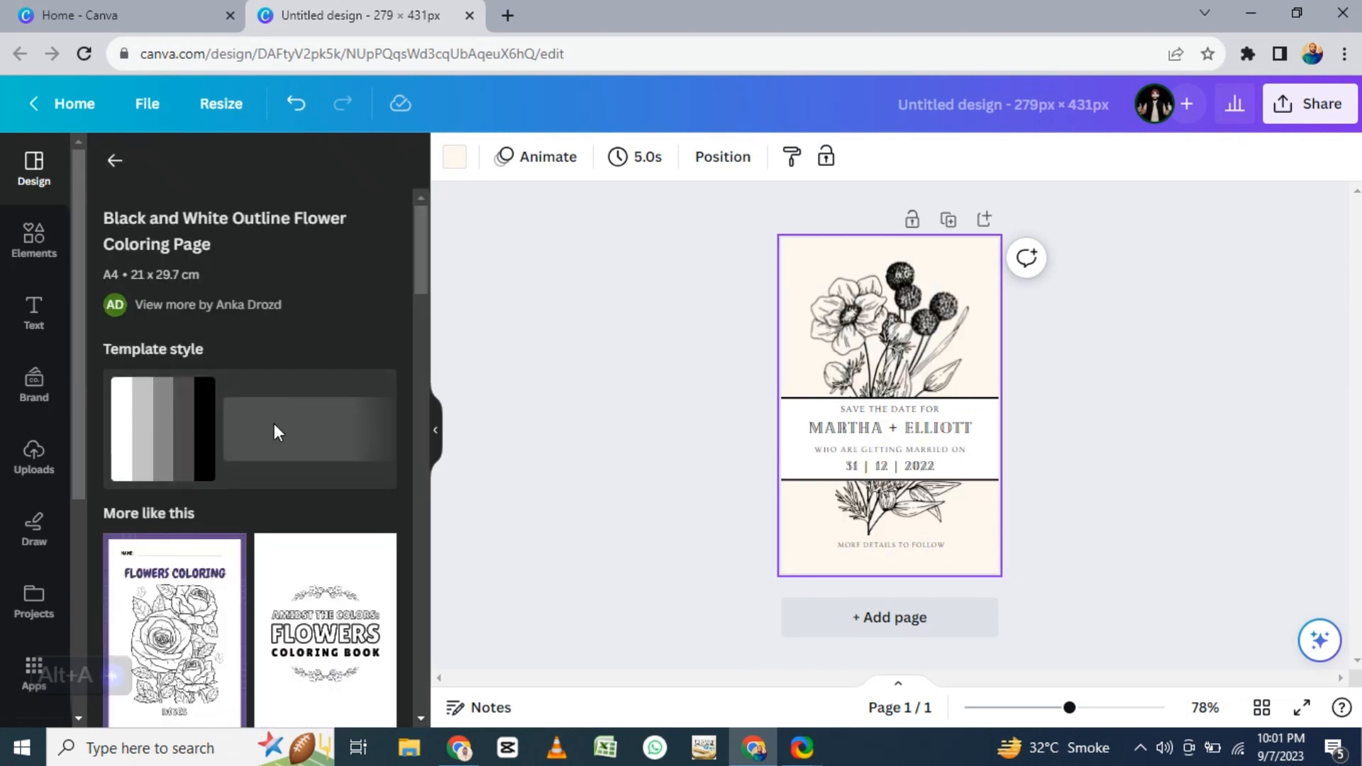
{"action": "scroll", "coordinate": [316, 431], "scroll_direction": "down", "scroll_amount": 3}
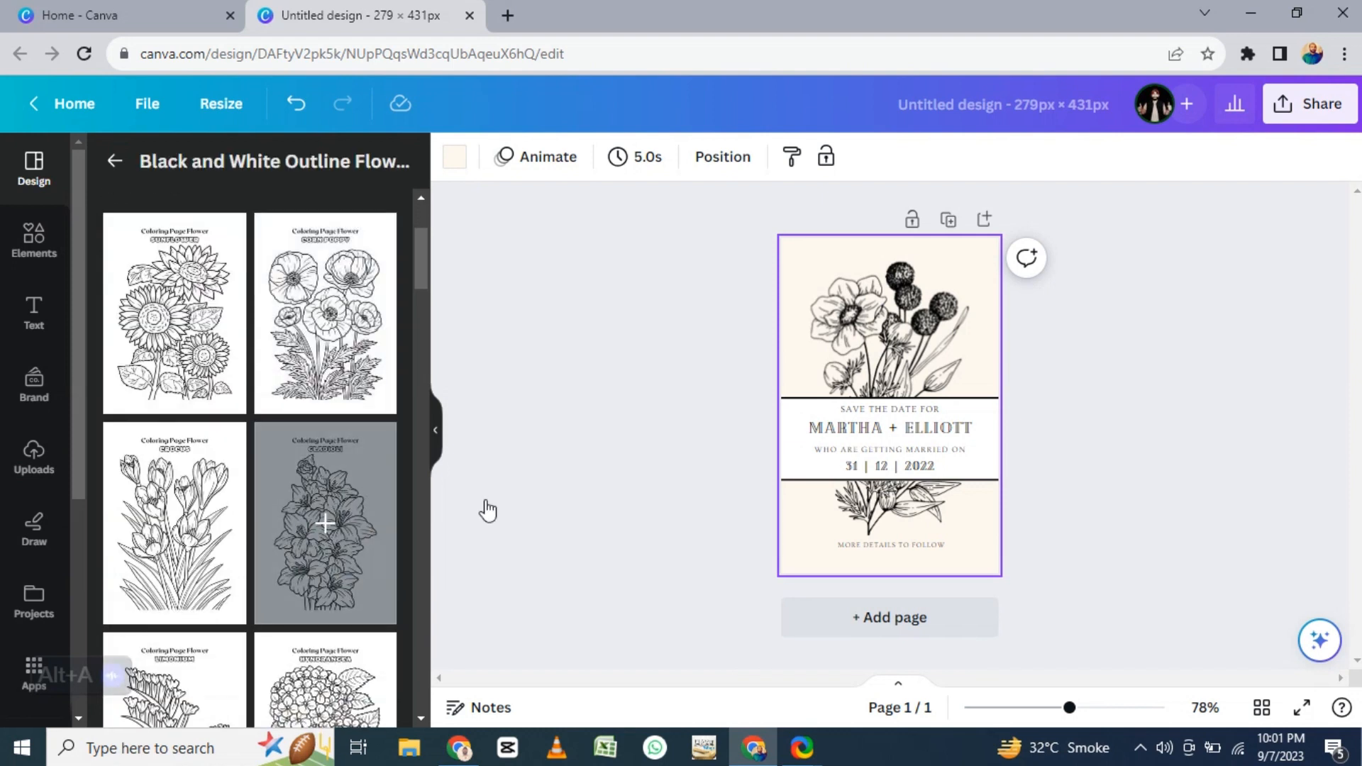
- Add two pages, applying the Crocus coloring design to page 2 and the Gladioli design to page 3
{"action": "left_click", "coordinate": [864, 621]}
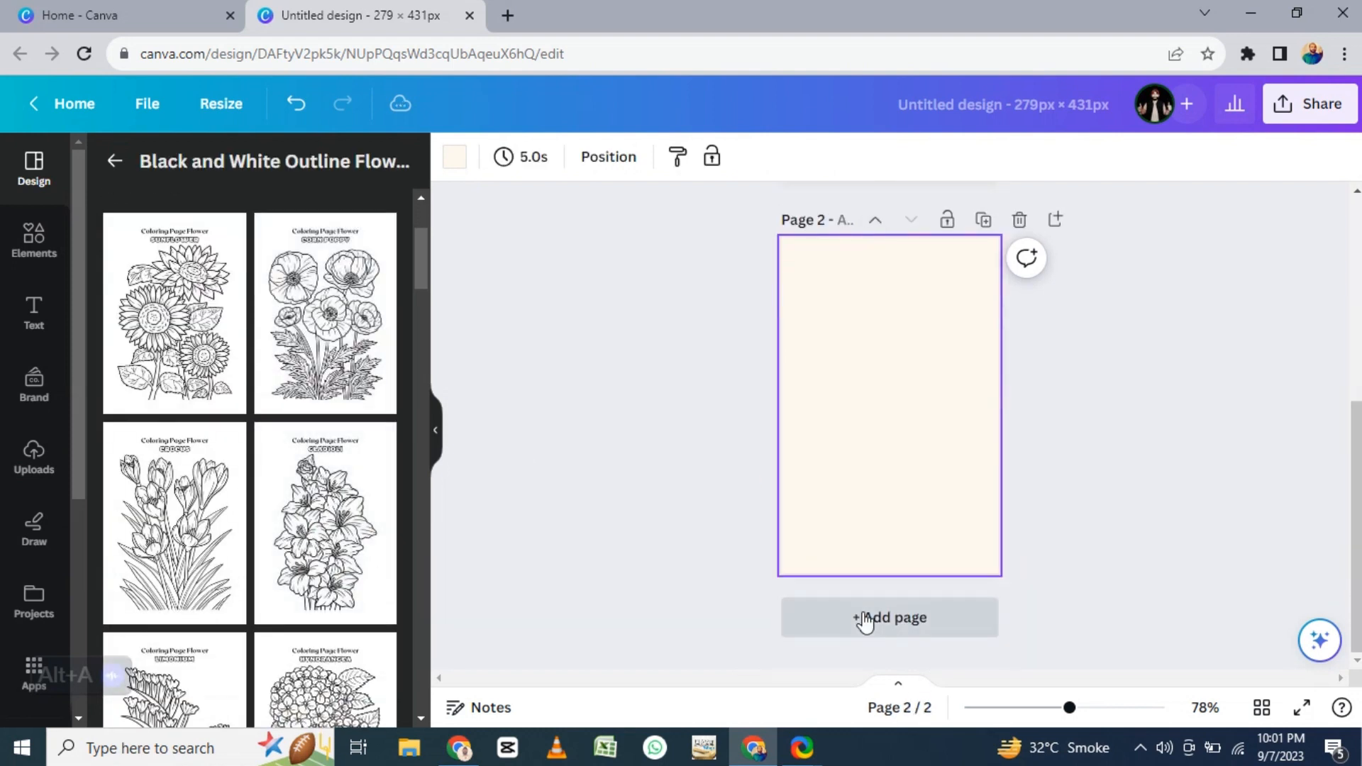
{"action": "left_click", "coordinate": [177, 509]}
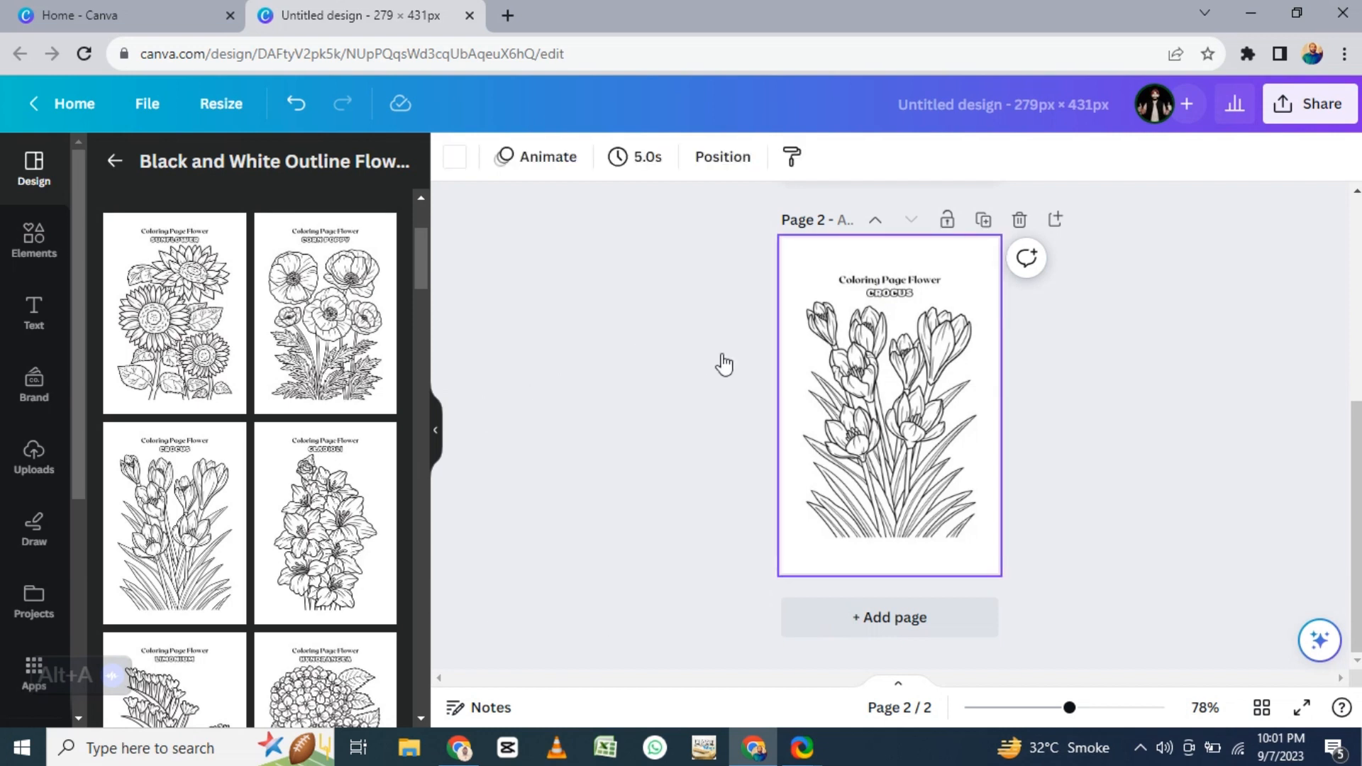
{"action": "key", "text": "ctrl+Return"}
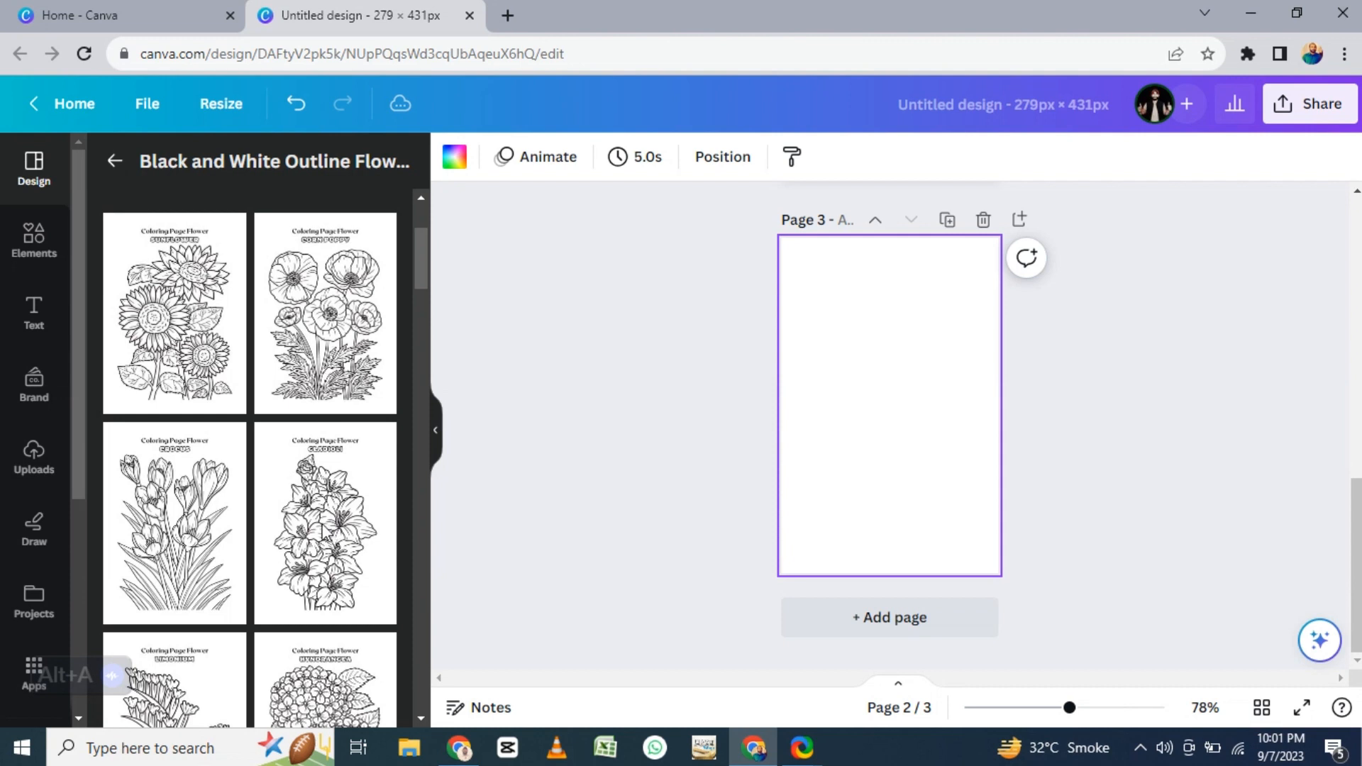
{"action": "left_click", "coordinate": [338, 479]}
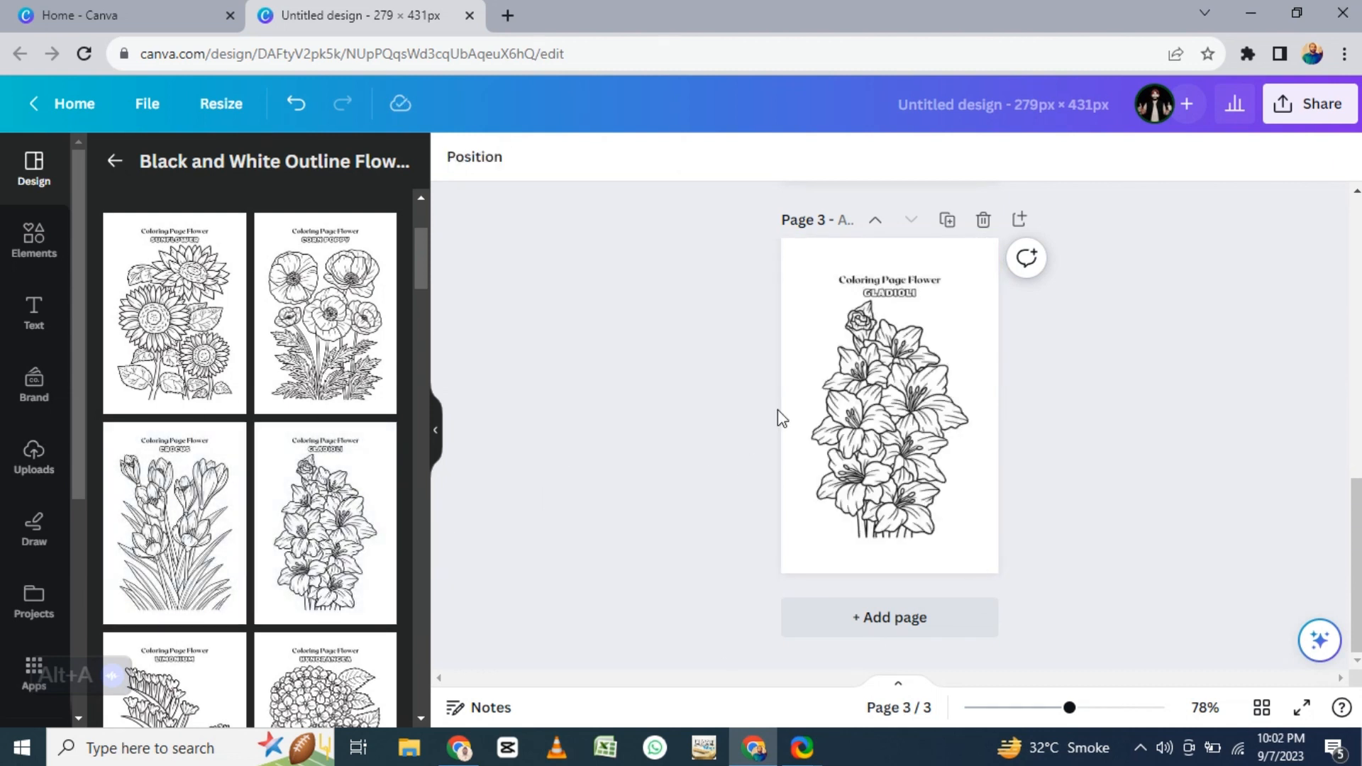
- Replace the "Coloring Page Flower" heading on page 3 with "Sketch Store"
{"action": "left_click", "coordinate": [888, 295]}
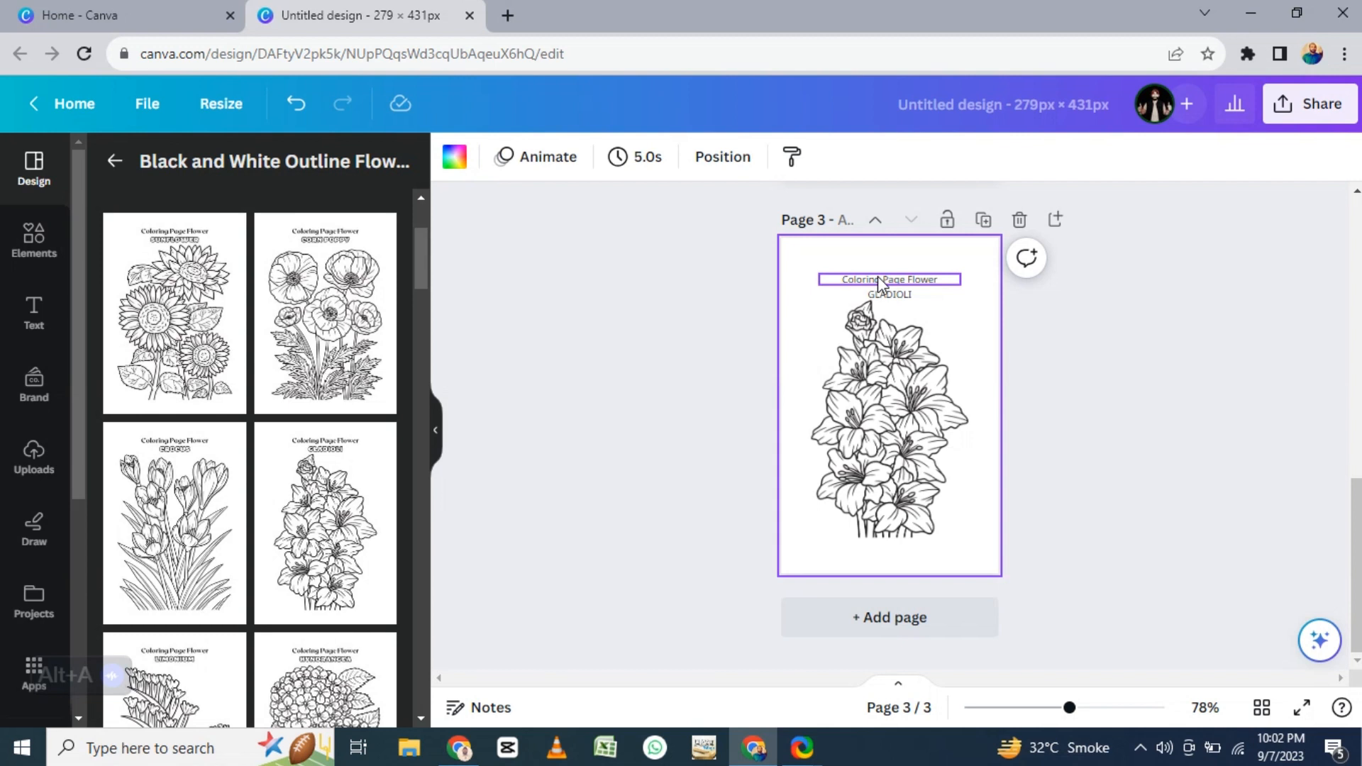
{"action": "left_click", "coordinate": [890, 294]}
{"action": "double_click", "coordinate": [886, 280]}
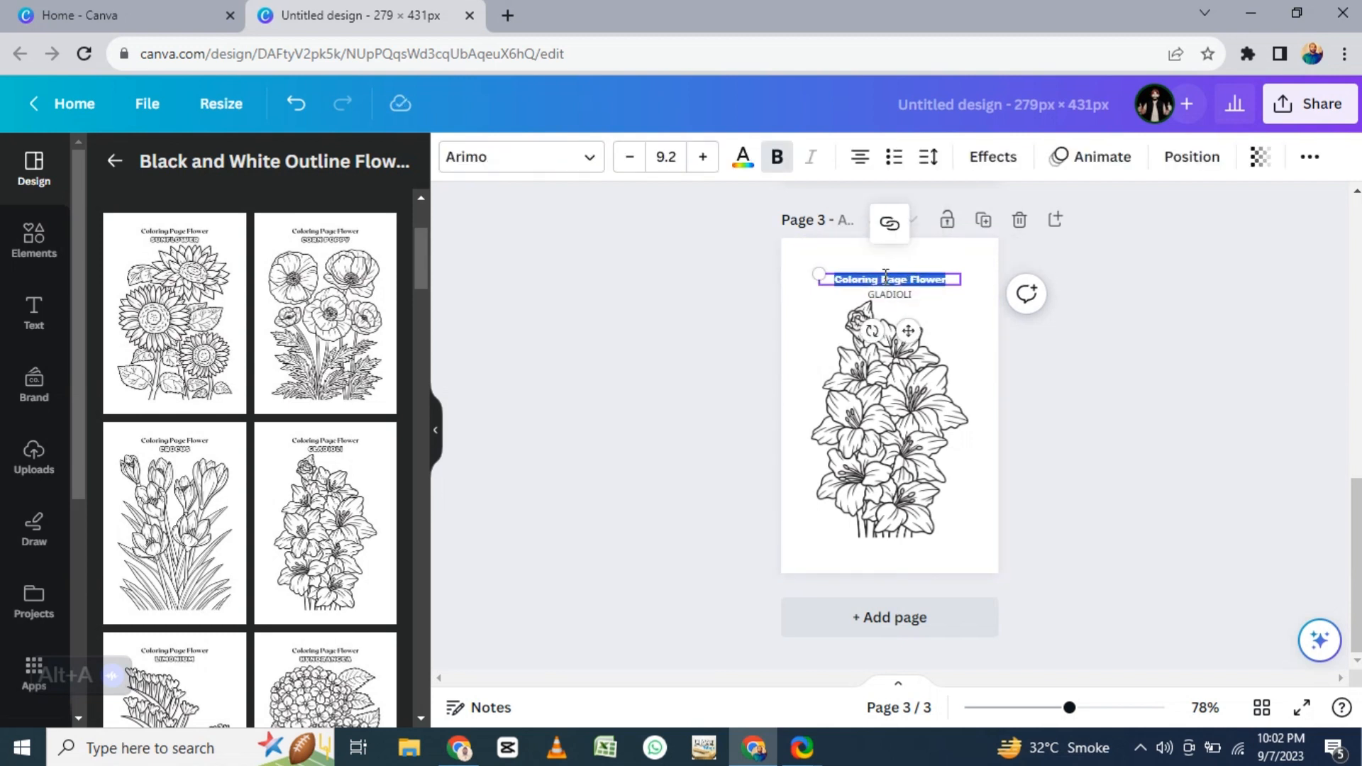
{"action": "type", "text": "s"}
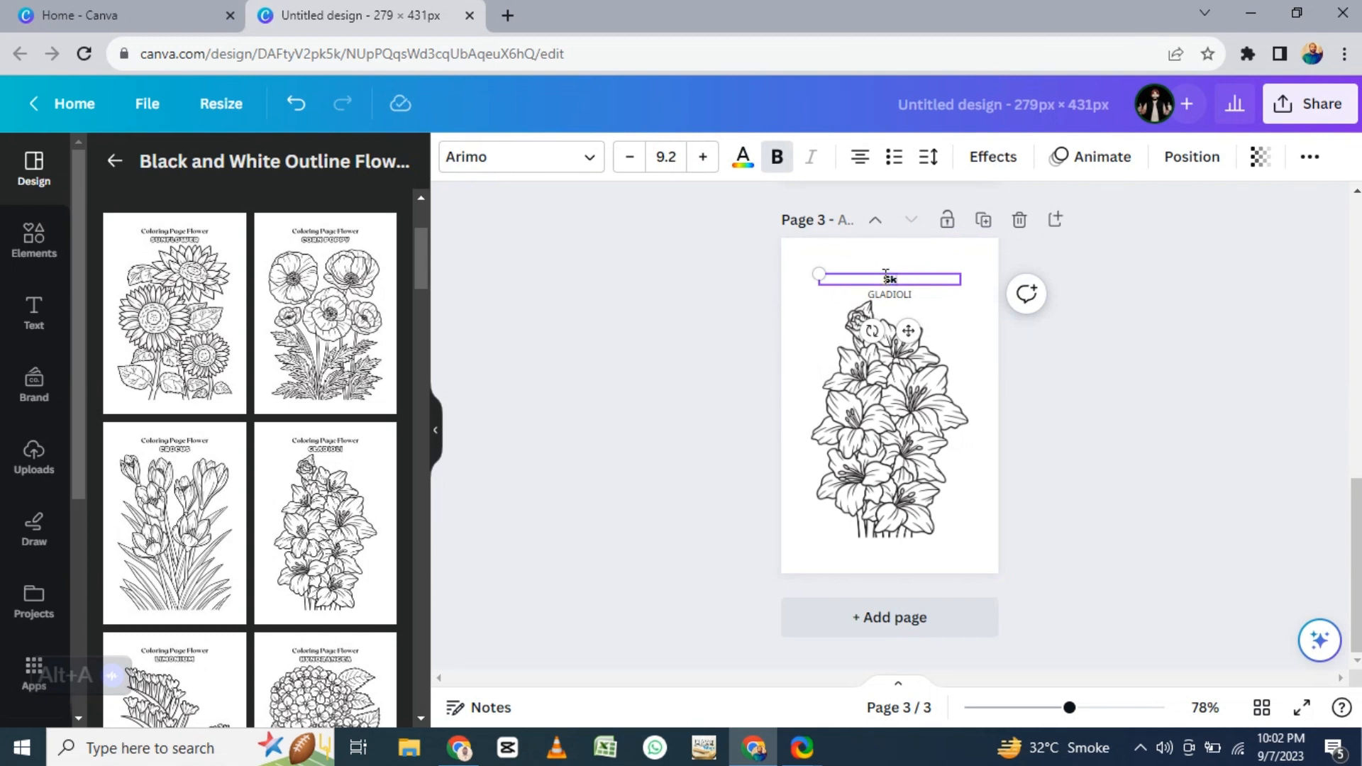
{"action": "type", "text": "ketch Store"}
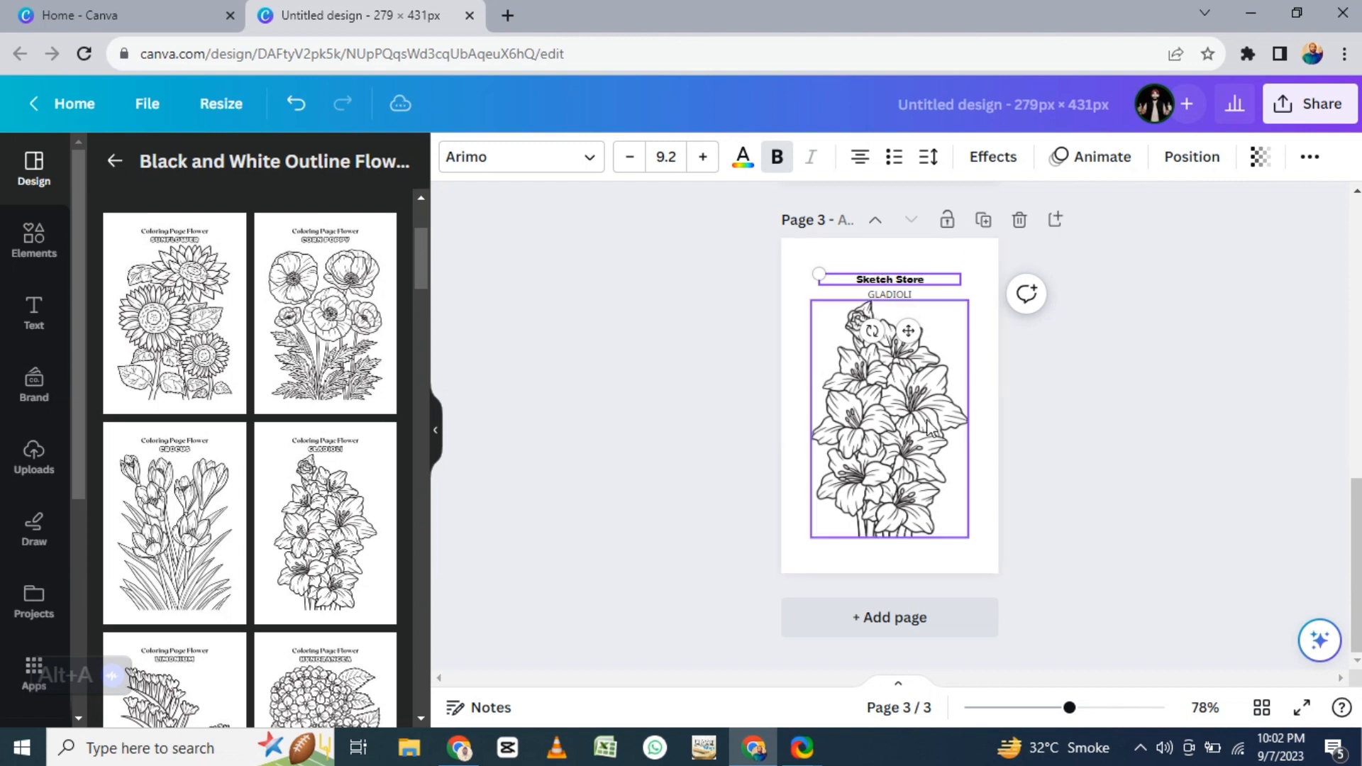
- Replace the "GLADIOLI" subtitle on page 3 with "99S MENTOR"
{"action": "left_click", "coordinate": [896, 296]}
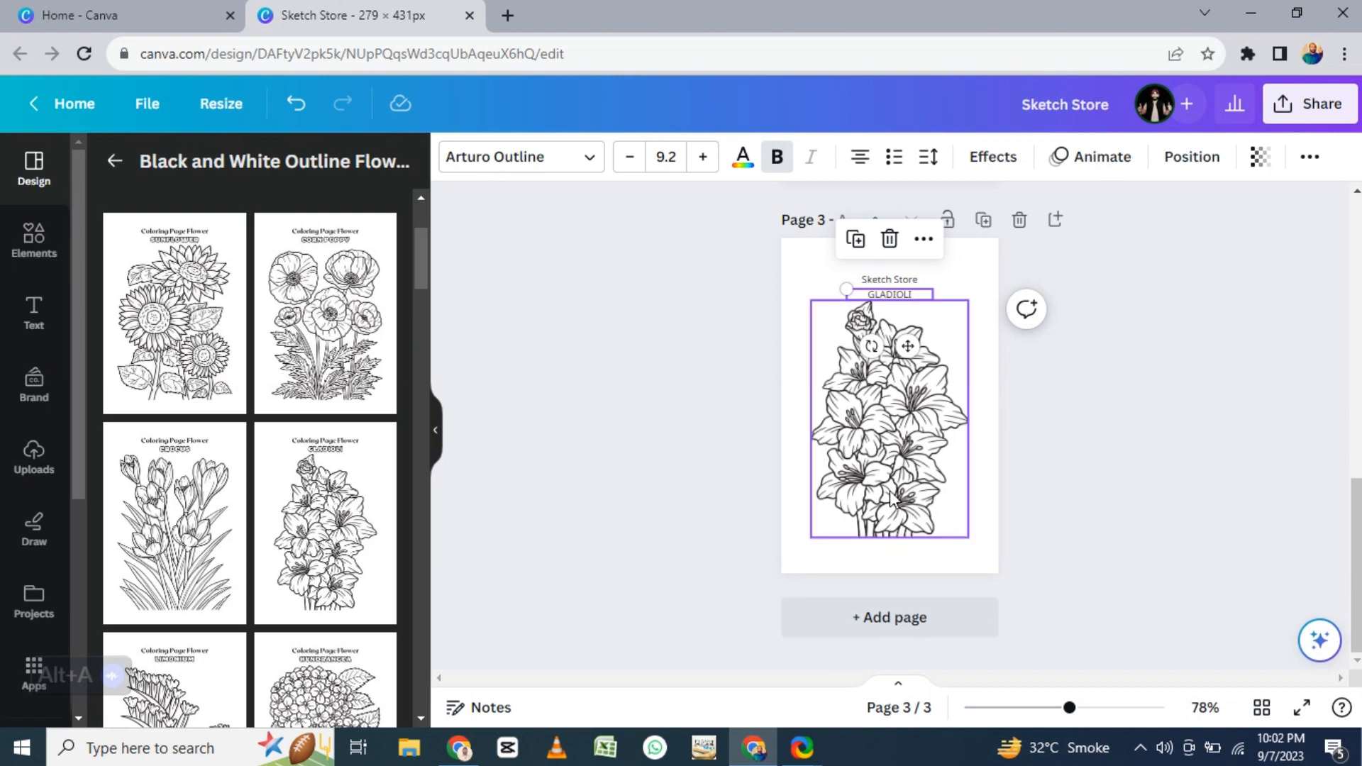
{"action": "double_click", "coordinate": [883, 294]}
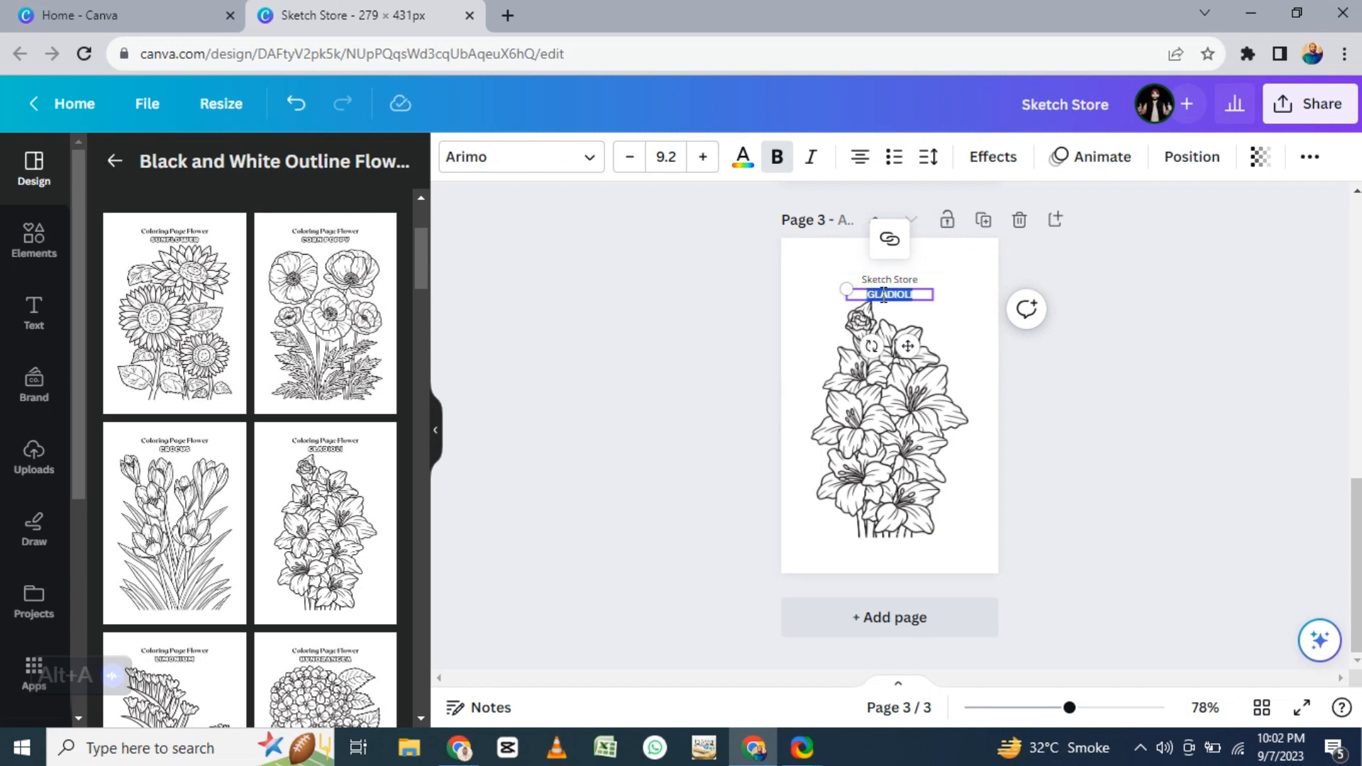
{"action": "type", "text": "99"}
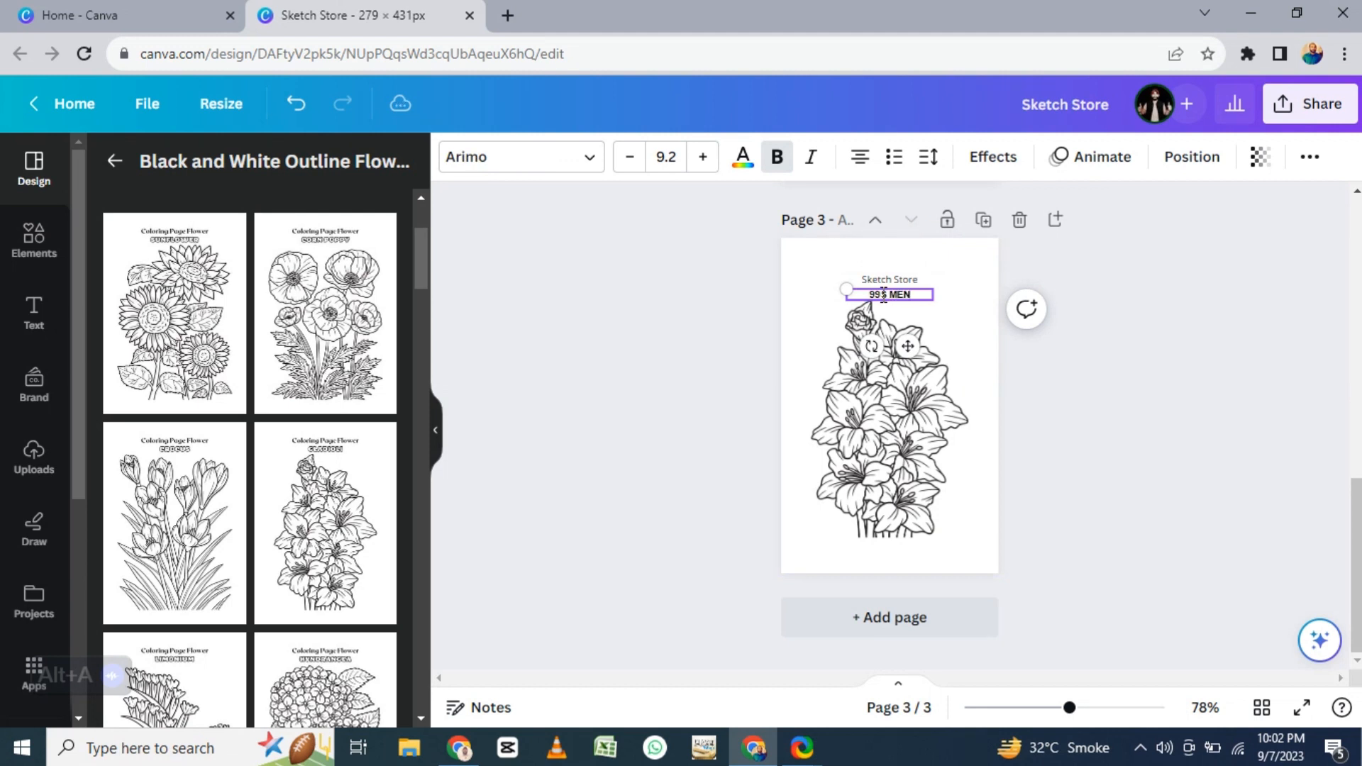
{"action": "type", "text": " S MENTOR"}
{"action": "left_click", "coordinate": [1090, 420]}
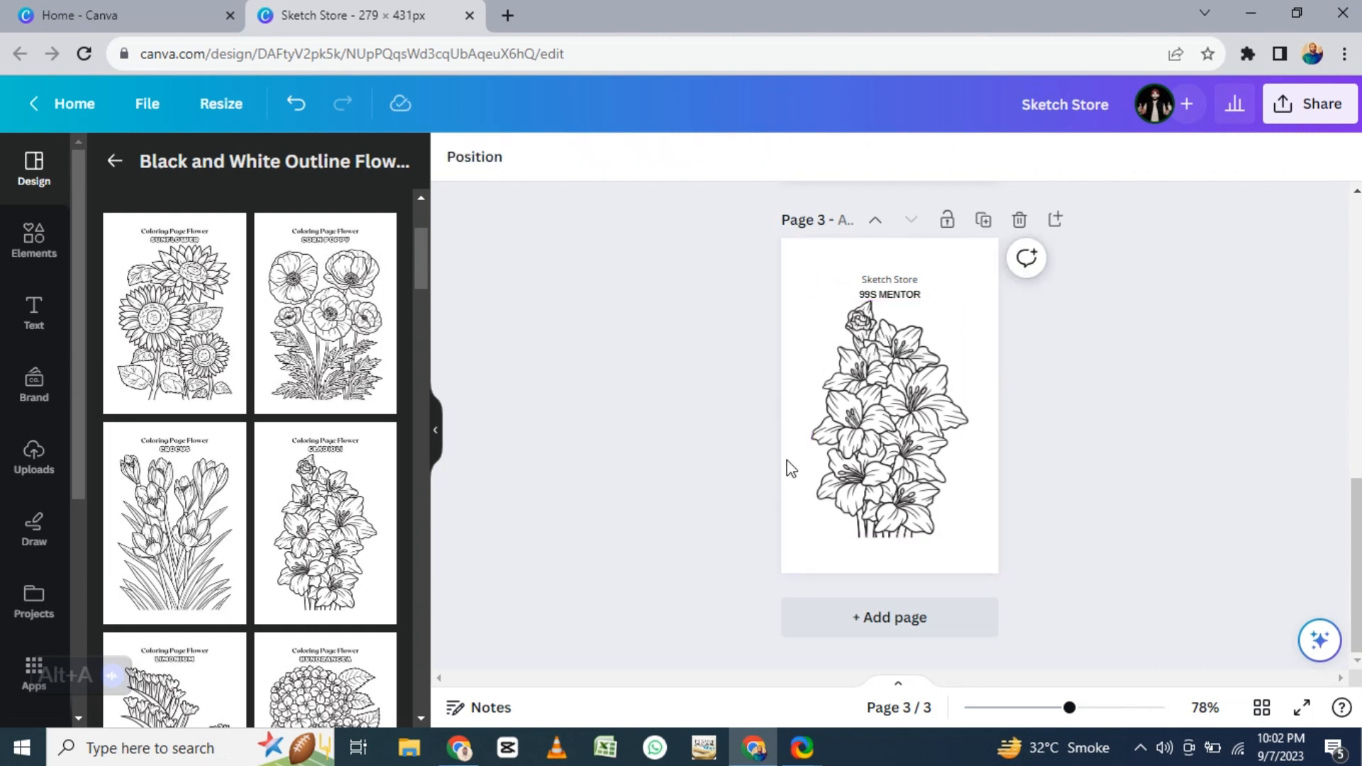
- Add two more pages, applying the Magnolia coloring design to page 4 and the Ranunculus design to page 5
{"action": "left_click", "coordinate": [884, 623]}
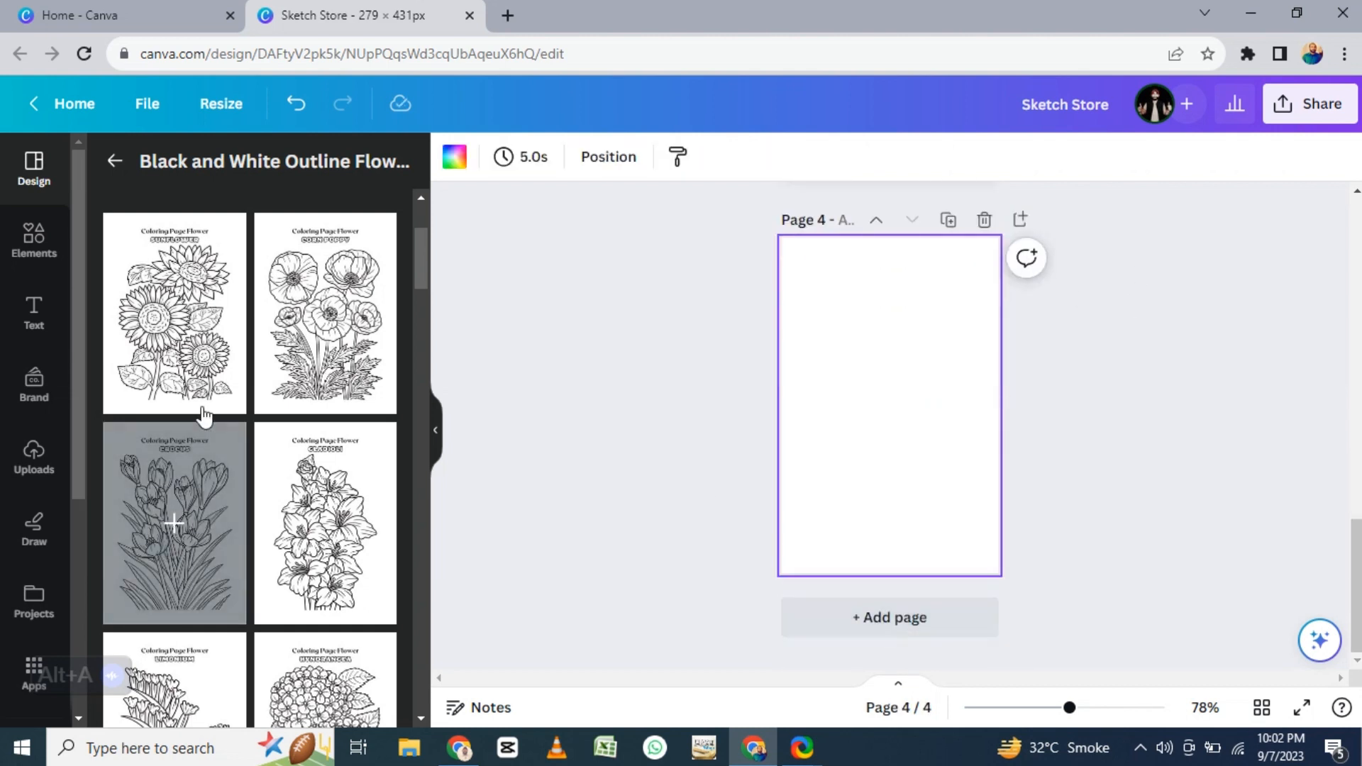
{"action": "scroll", "coordinate": [213, 426], "scroll_direction": "down", "scroll_amount": 5}
{"action": "left_click", "coordinate": [346, 377]}
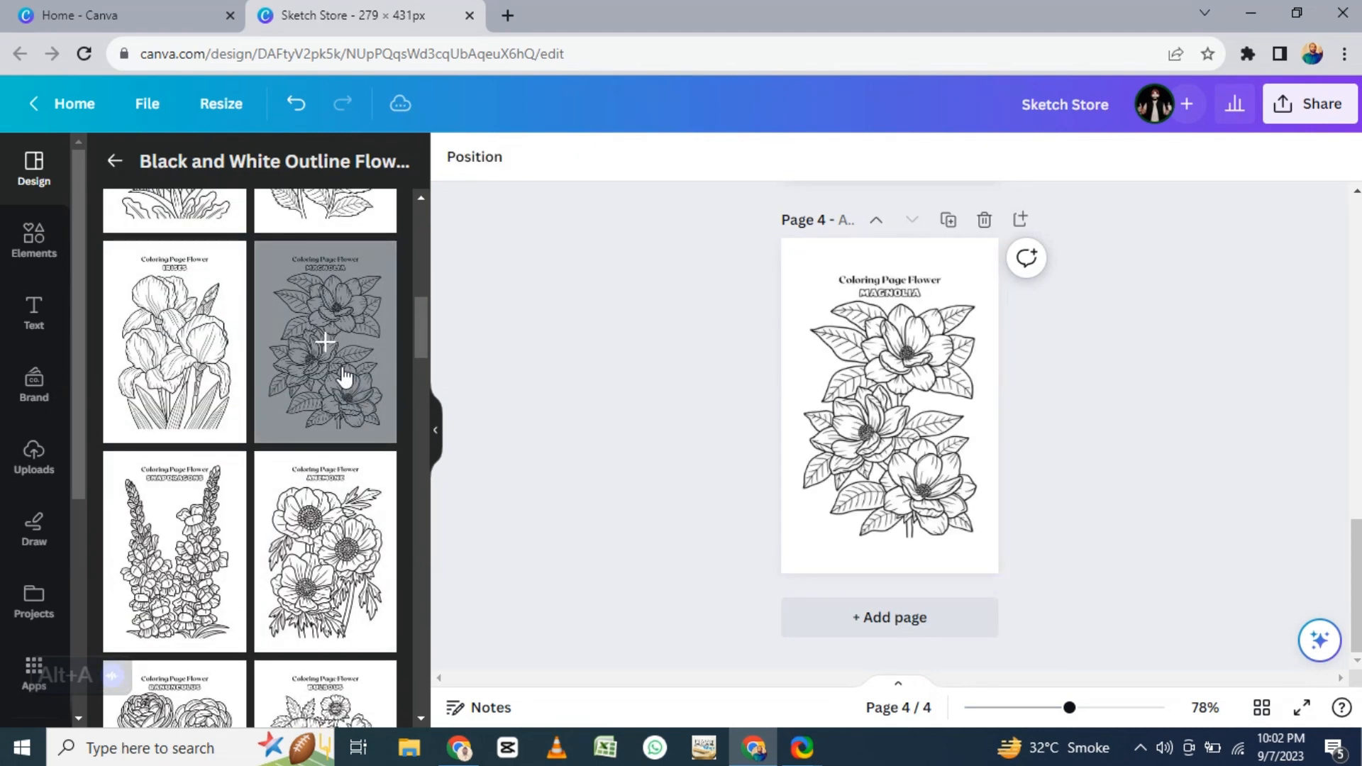
{"action": "left_click", "coordinate": [913, 639]}
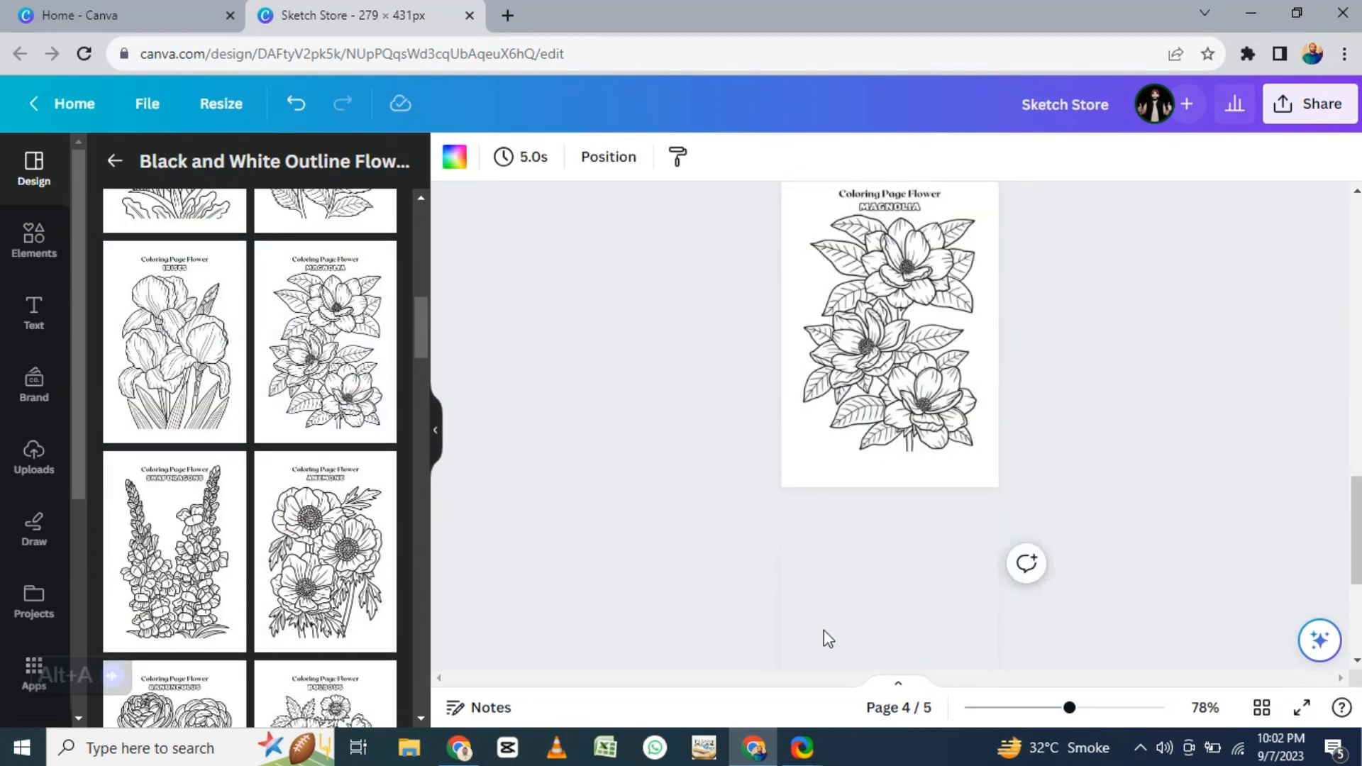
{"action": "scroll", "coordinate": [291, 398], "scroll_direction": "down", "scroll_amount": 5}
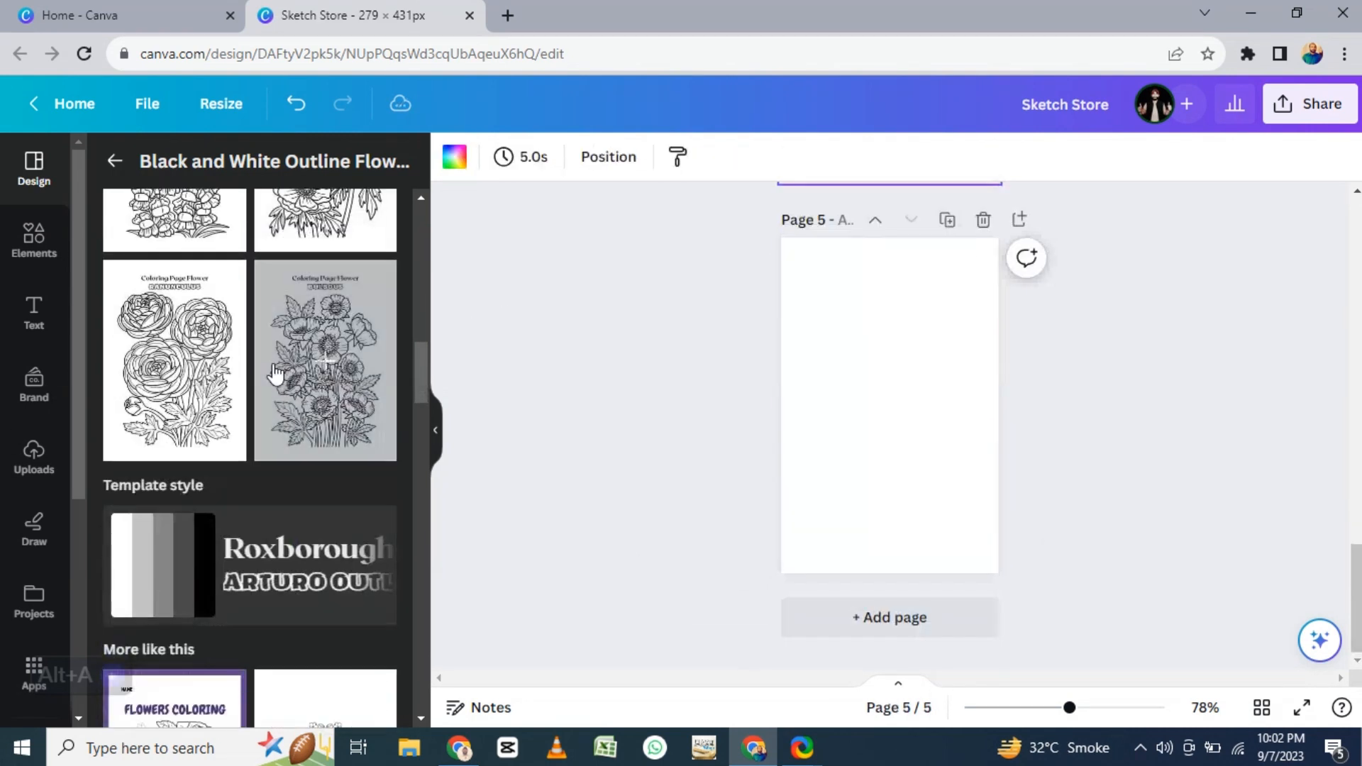
{"action": "left_click", "coordinate": [181, 386]}
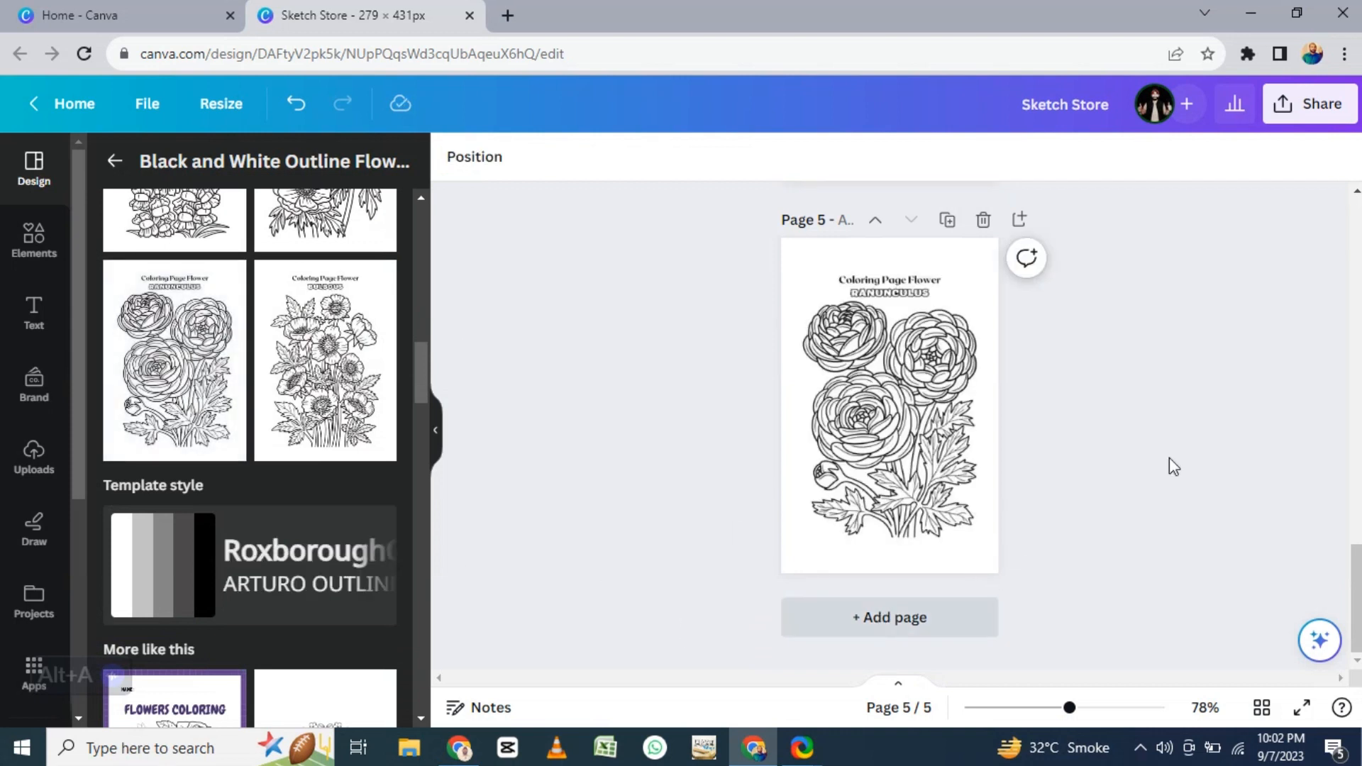
{"action": "left_click", "coordinate": [847, 353]}
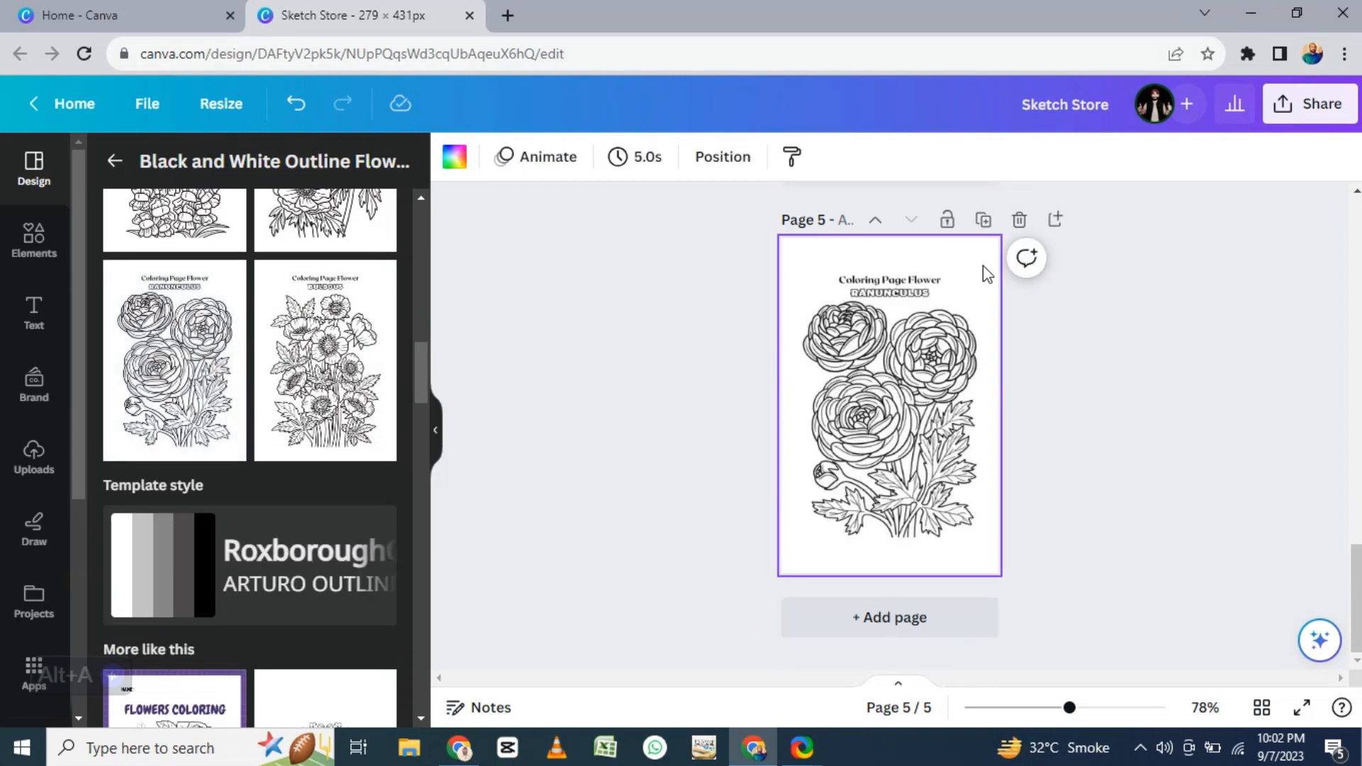
- Download all five pages of the design as JPG files
{"action": "left_click", "coordinate": [1287, 112]}
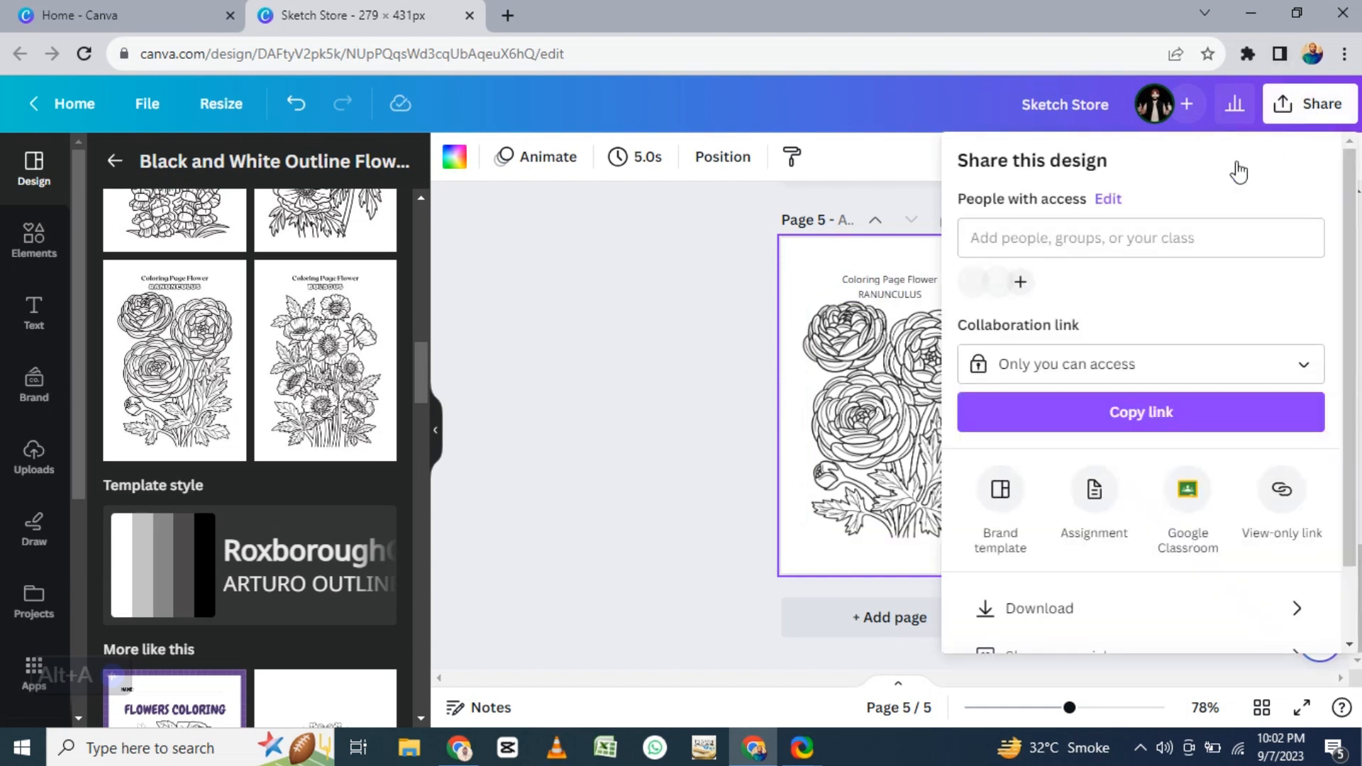
{"action": "left_click", "coordinate": [1043, 608]}
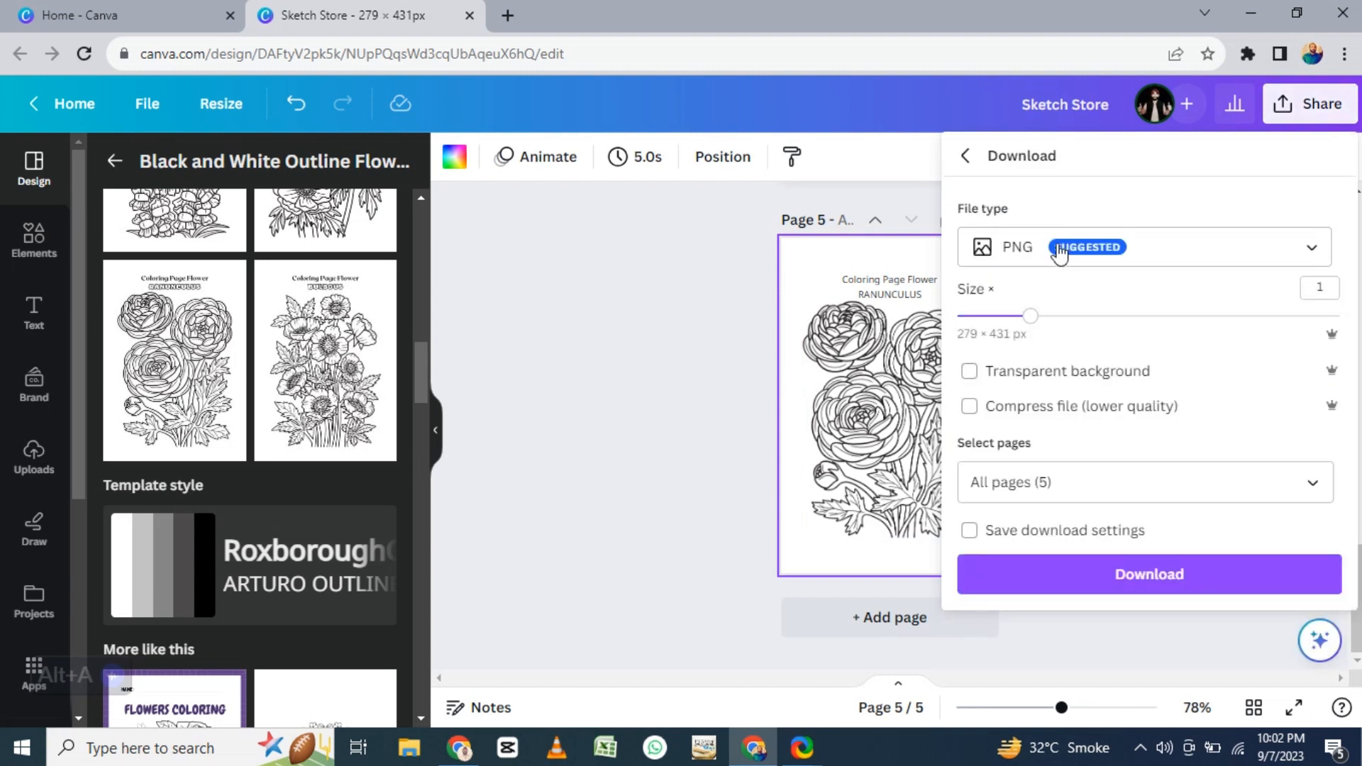
{"action": "left_click", "coordinate": [1033, 264]}
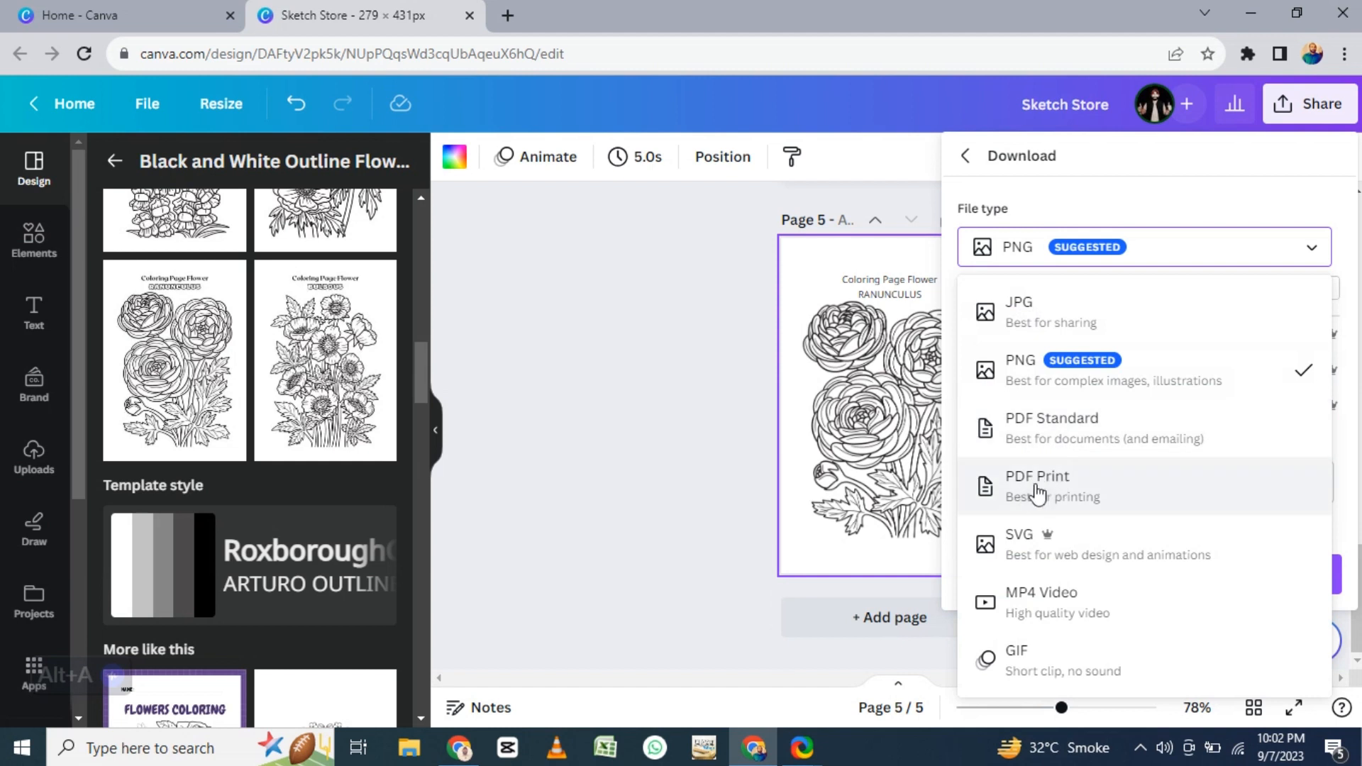
{"action": "left_click", "coordinate": [1038, 312]}
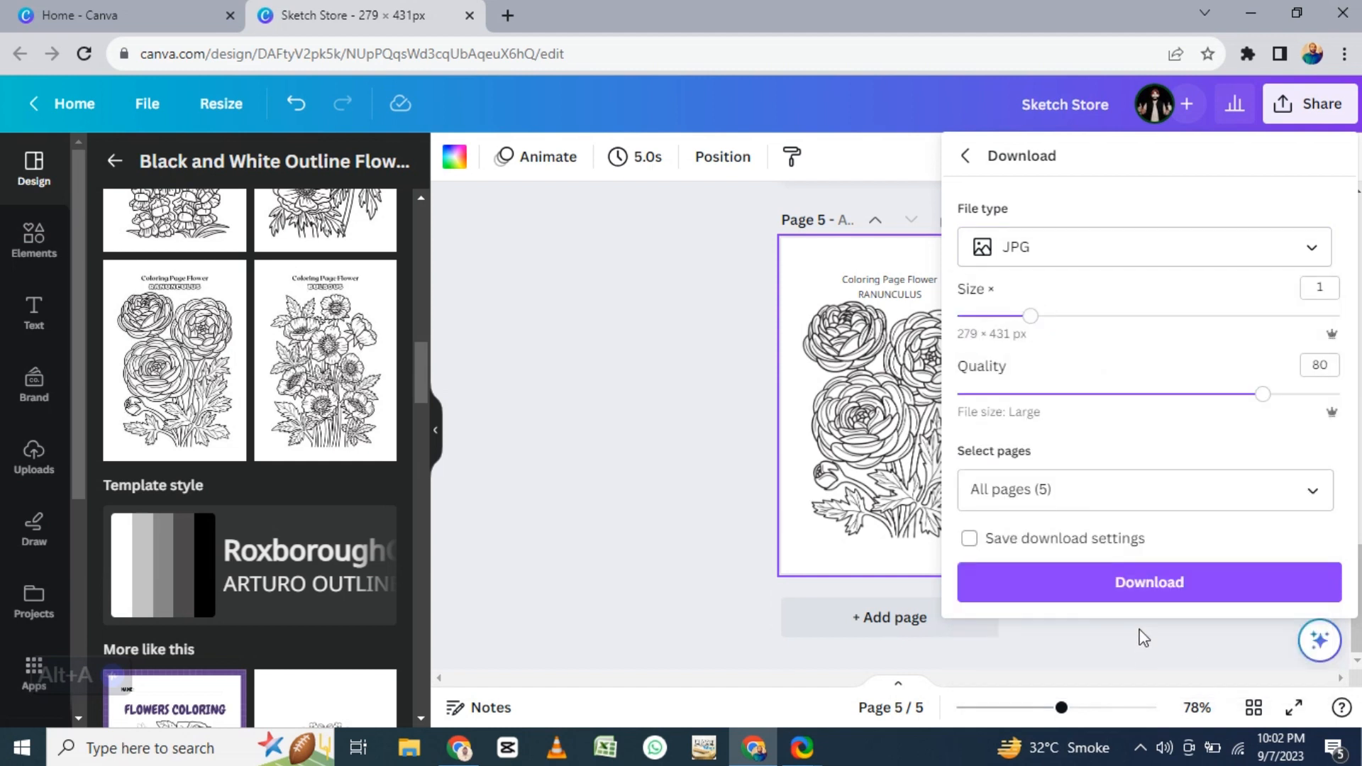
{"action": "left_click", "coordinate": [1140, 586]}
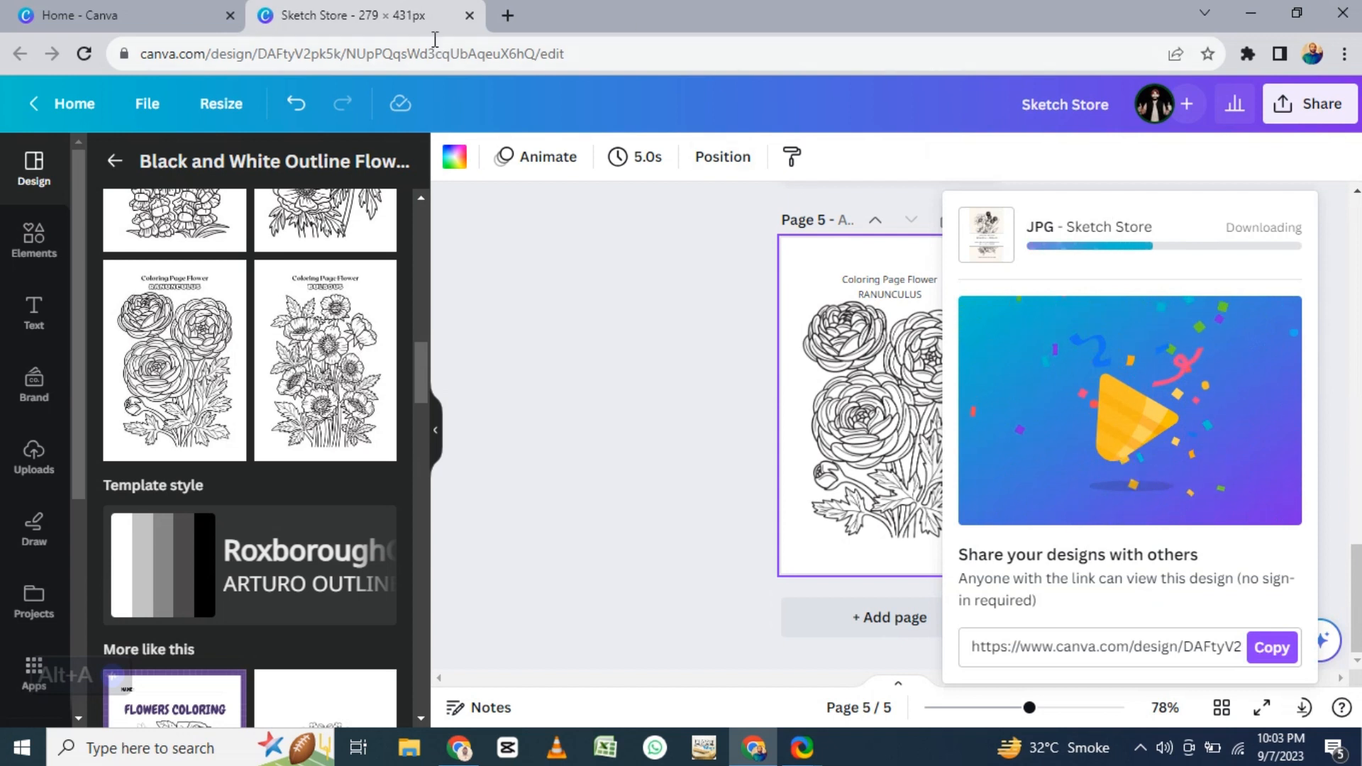
- Search Google for "waseem akram" in a new browser tab
{"action": "left_click", "coordinate": [507, 15]}
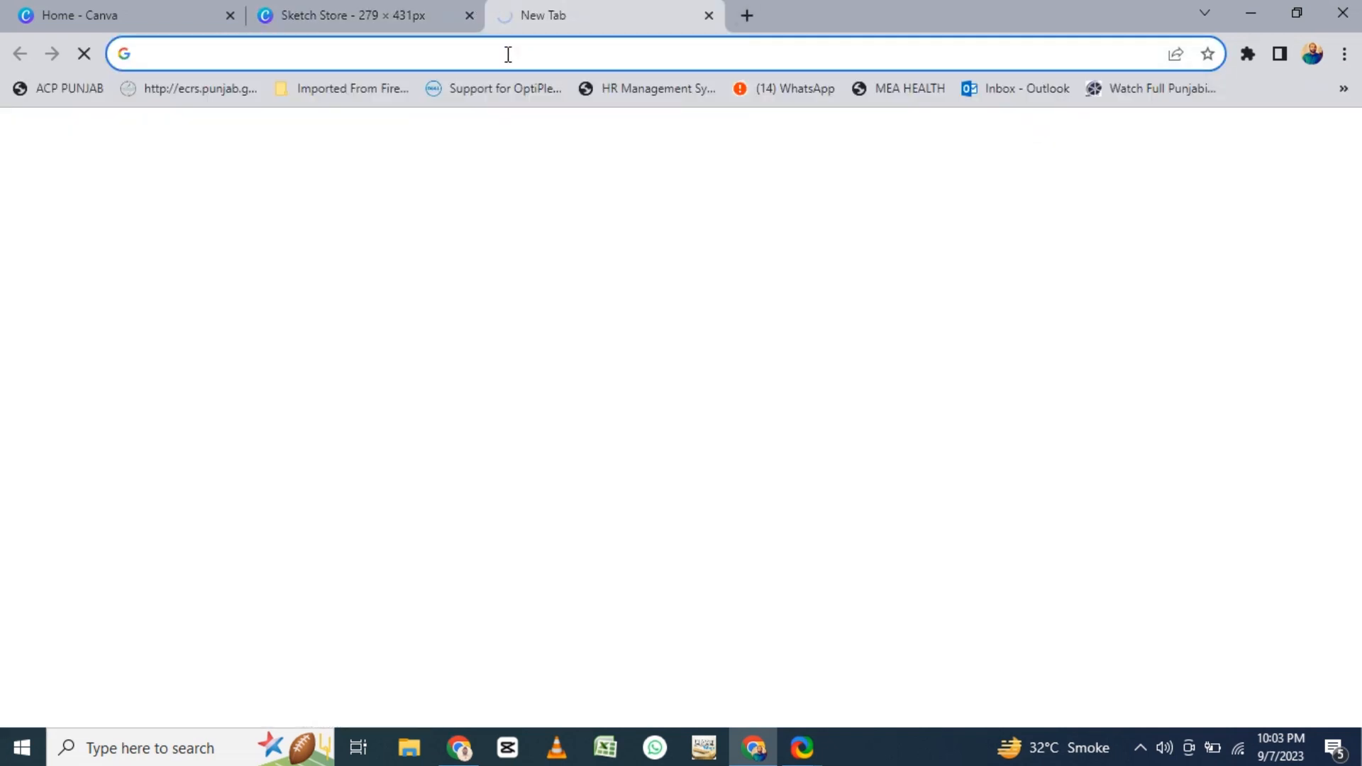
{"action": "type", "text": "waseem akram"}
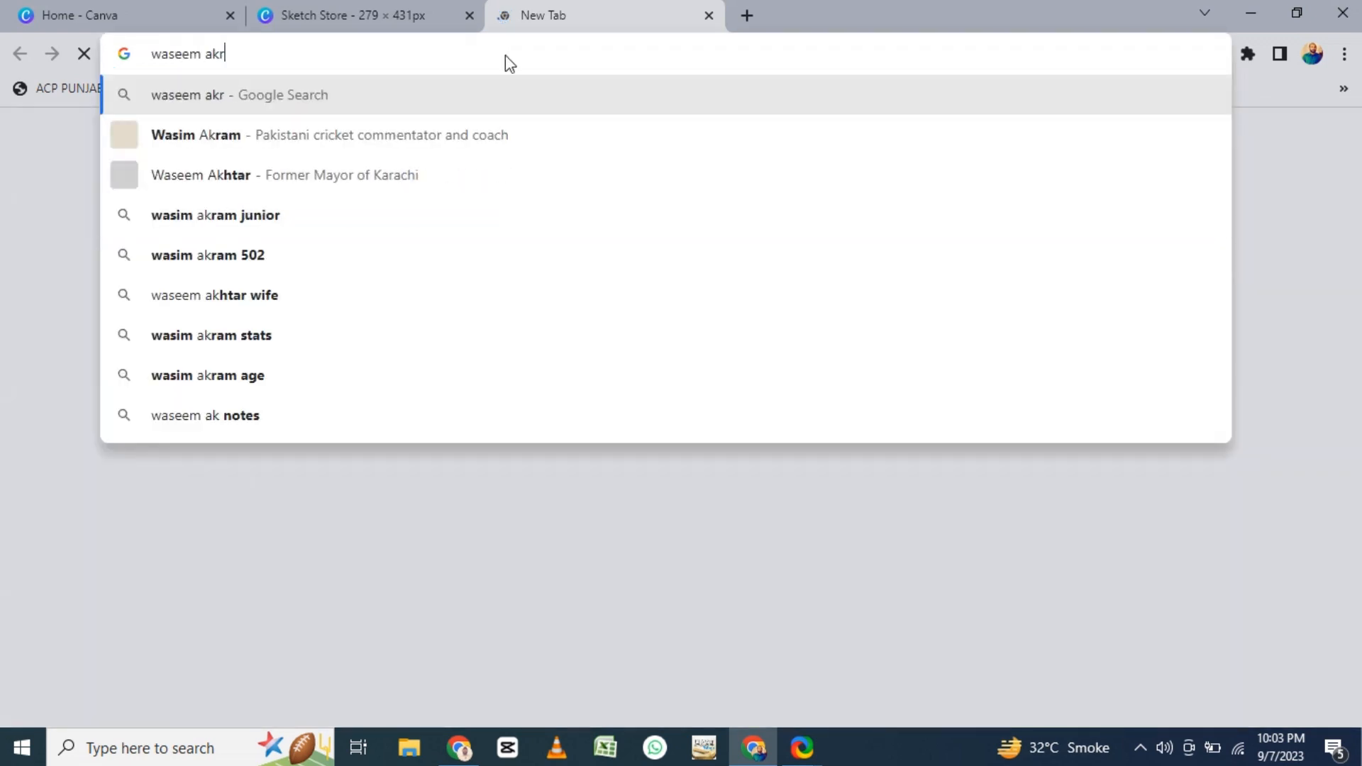
{"action": "key", "text": "Return"}
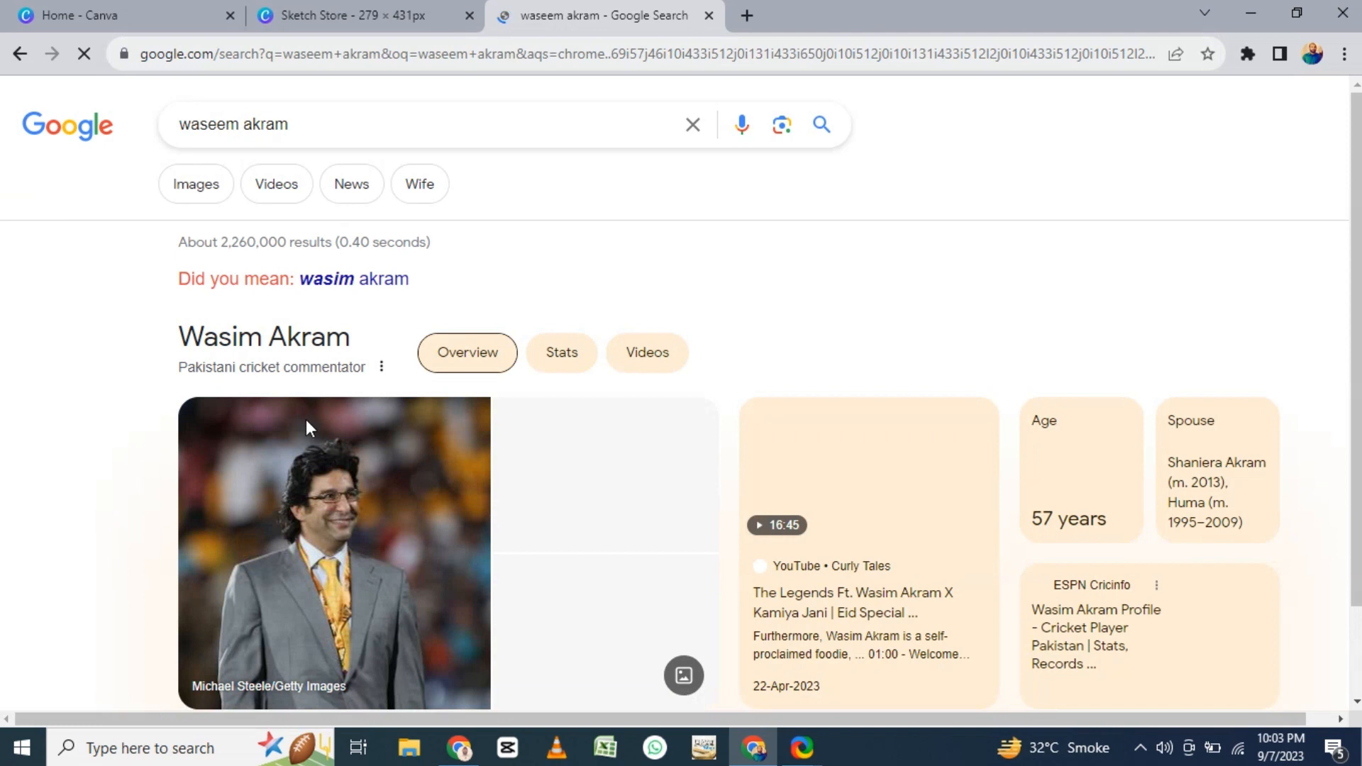
- Save the design's download to the Desktop as a ZIP archive named "Sketch Store"
{"action": "scroll", "coordinate": [627, 364], "scroll_direction": "down", "scroll_amount": 2}
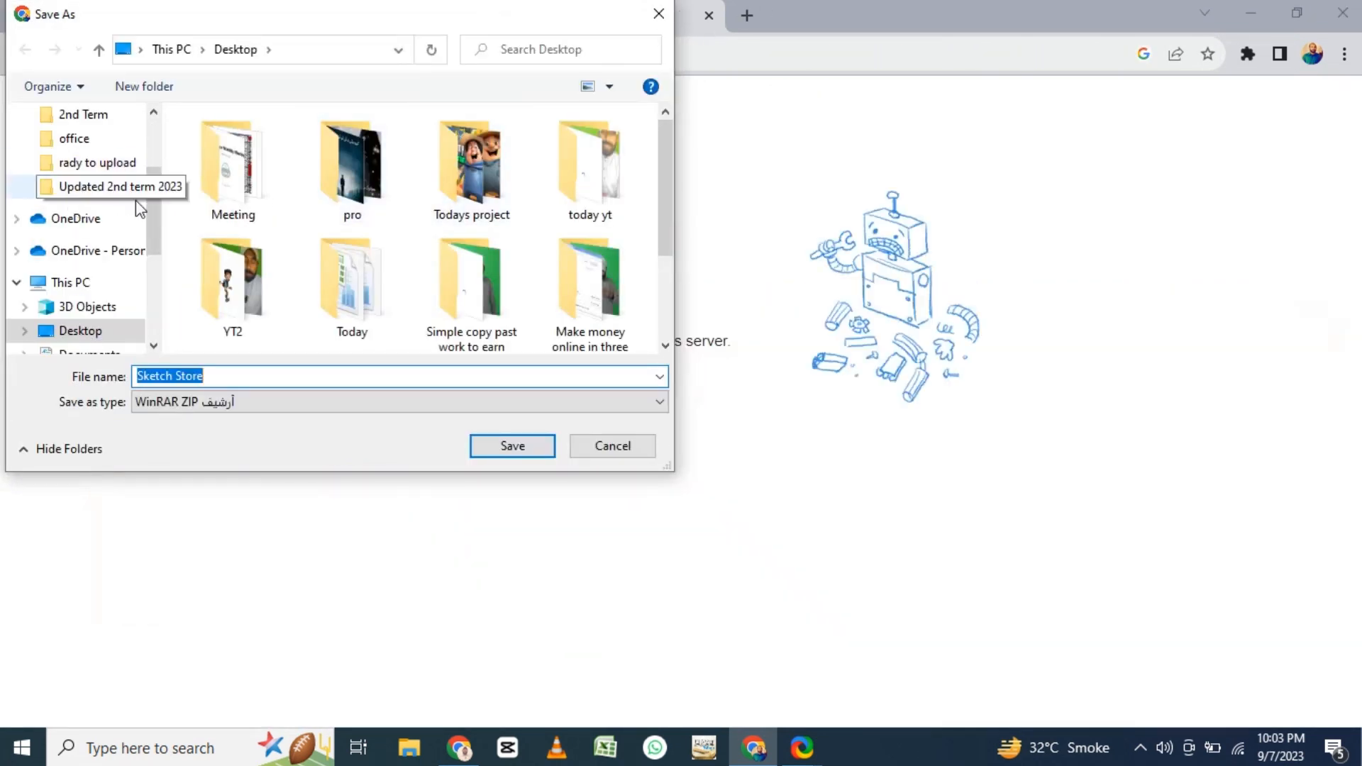
{"action": "scroll", "coordinate": [136, 195], "scroll_direction": "up", "scroll_amount": 2}
{"action": "left_click", "coordinate": [106, 161]}
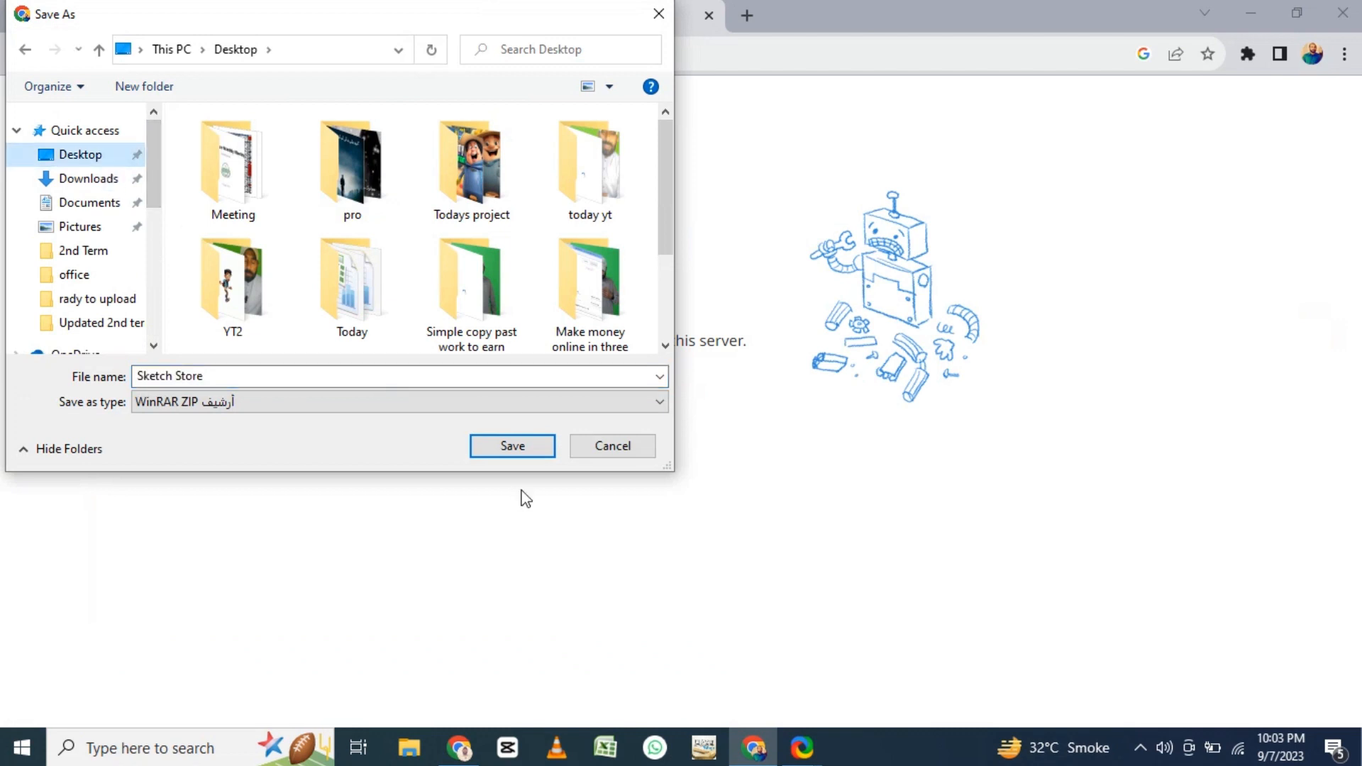
{"action": "left_click", "coordinate": [513, 449]}
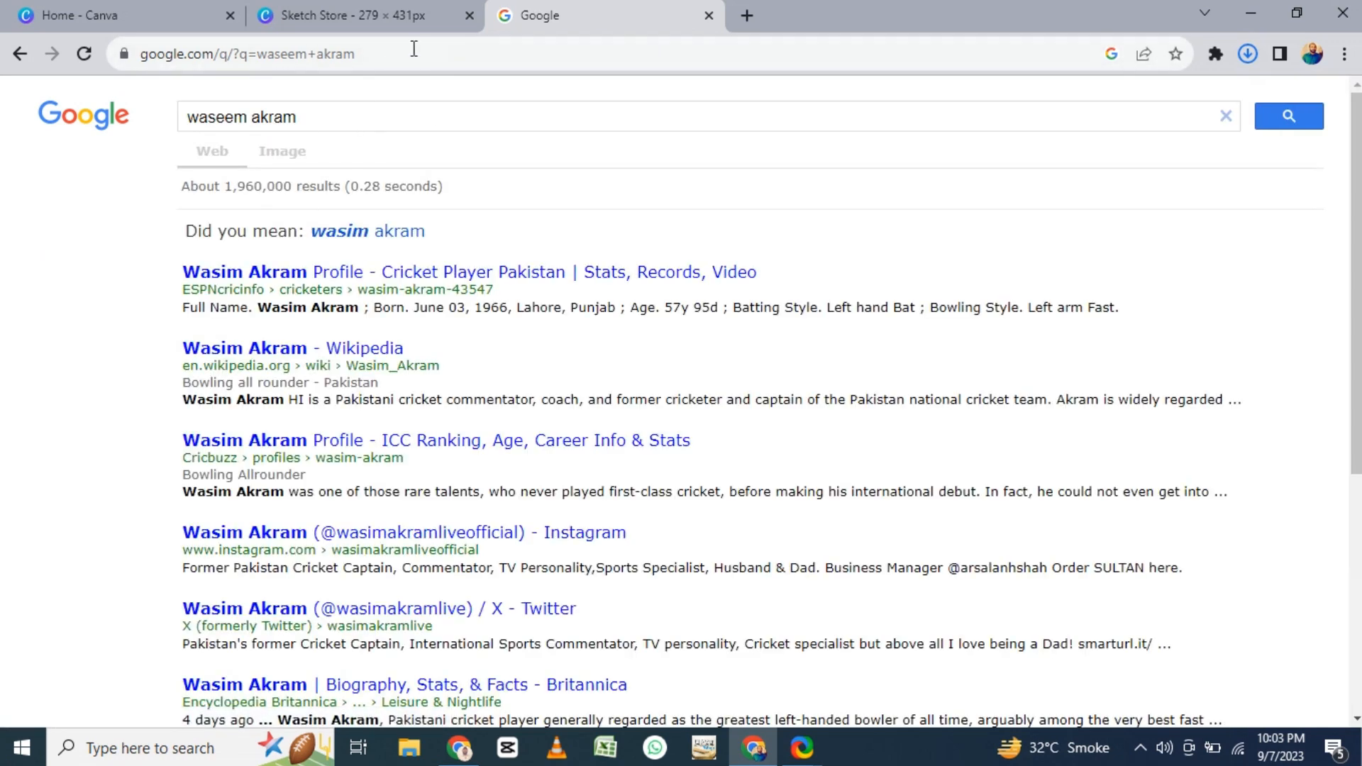
- Show image results for Waseem Akram and save the last portrait in the first row to the Desktop as "waseem akram"
{"action": "left_click", "coordinate": [292, 160]}
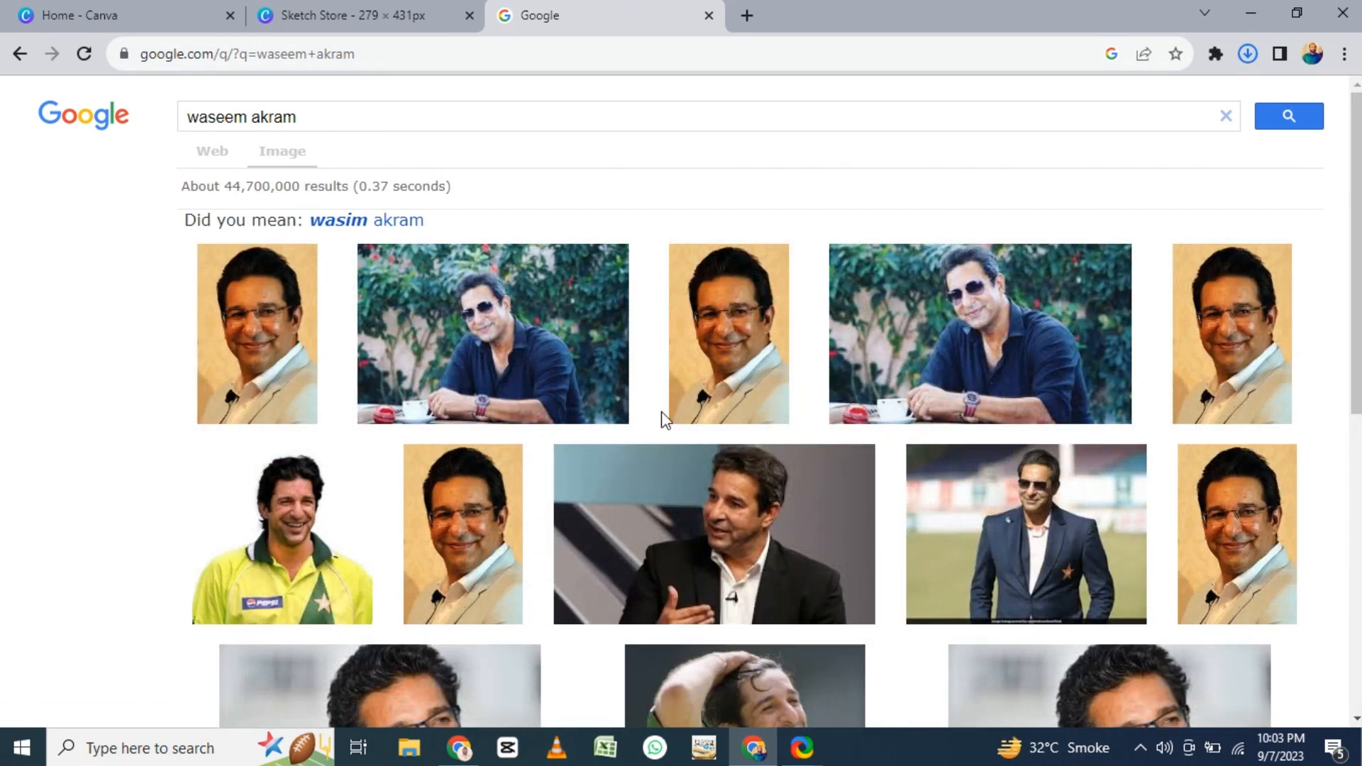
{"action": "scroll", "coordinate": [663, 419], "scroll_direction": "down", "scroll_amount": 5}
{"action": "scroll", "coordinate": [658, 496], "scroll_direction": "down", "scroll_amount": 3}
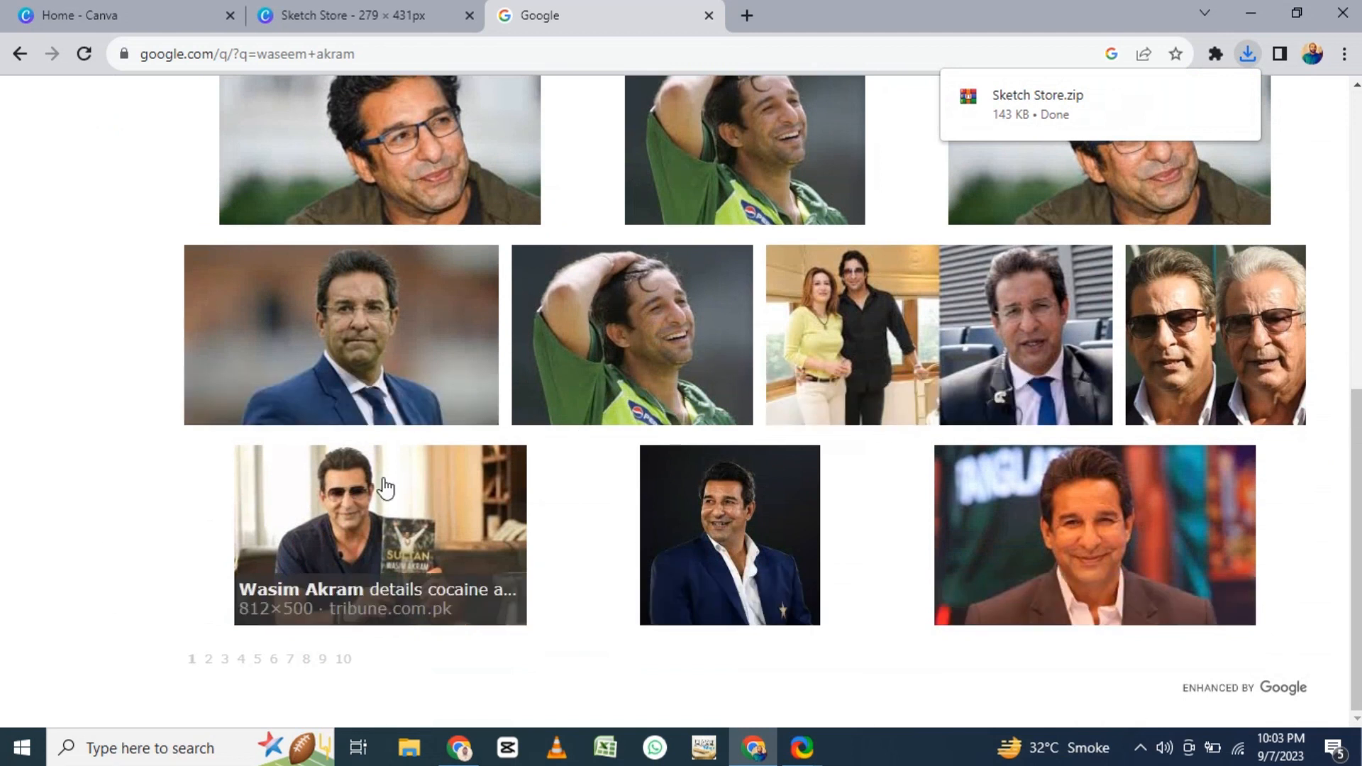
{"action": "scroll", "coordinate": [501, 454], "scroll_direction": "up", "scroll_amount": 7}
{"action": "scroll", "coordinate": [501, 454], "scroll_direction": "down", "scroll_amount": 7}
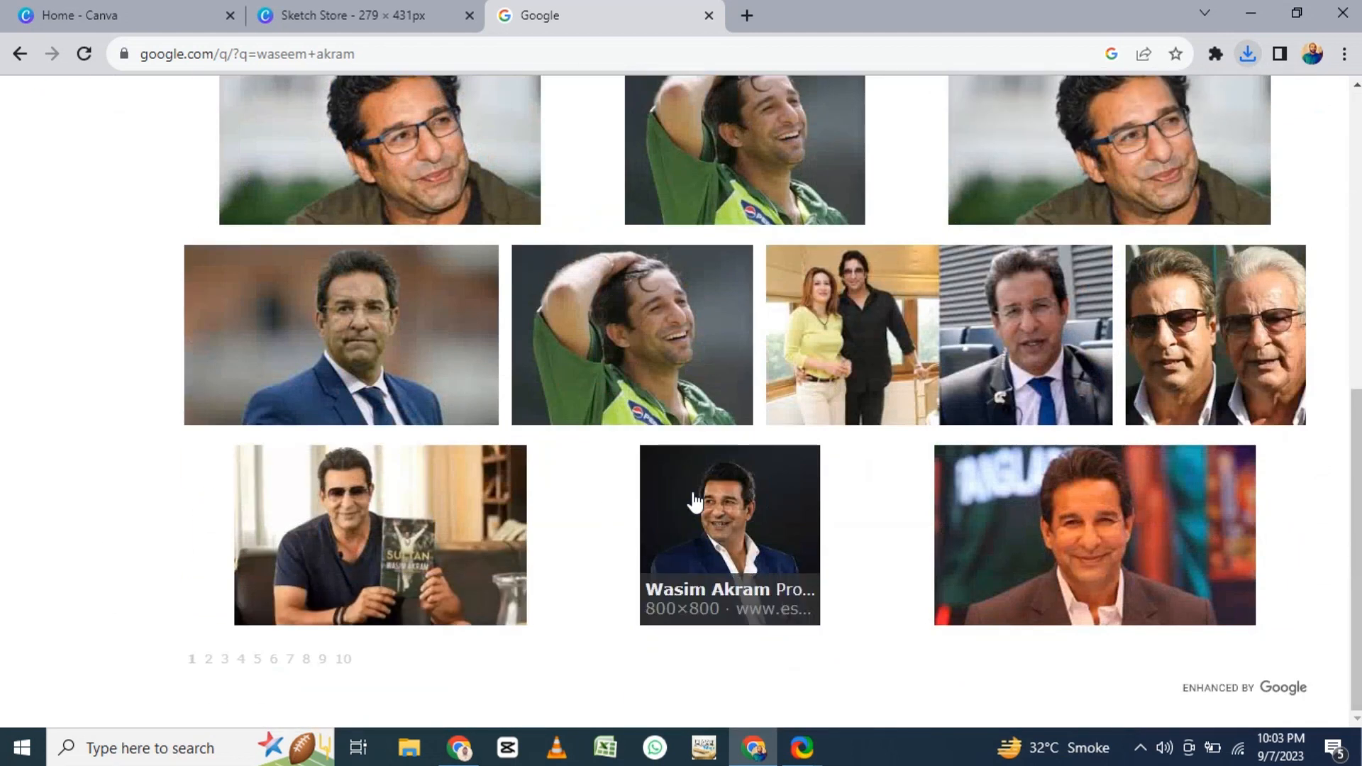
{"action": "scroll", "coordinate": [1307, 158], "scroll_direction": "up", "scroll_amount": 7}
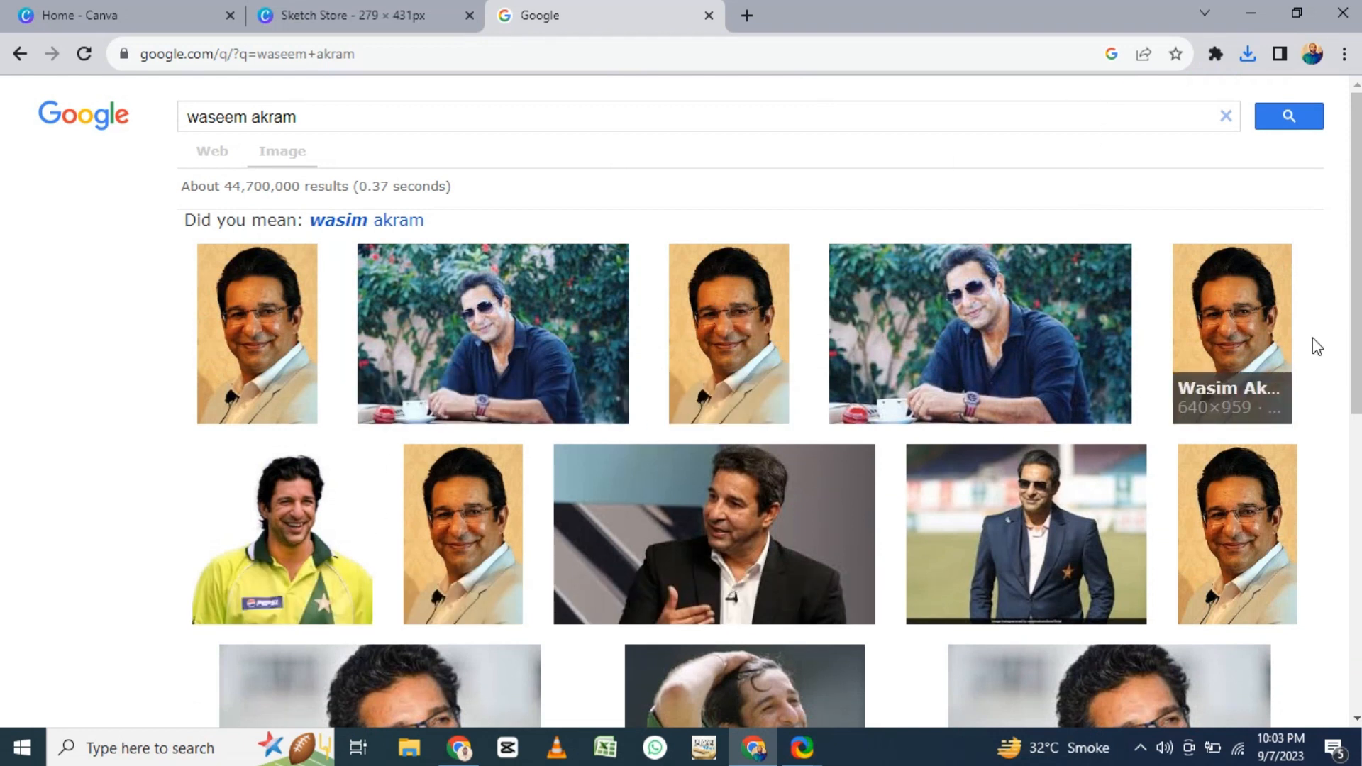
{"action": "right_click", "coordinate": [1250, 331]}
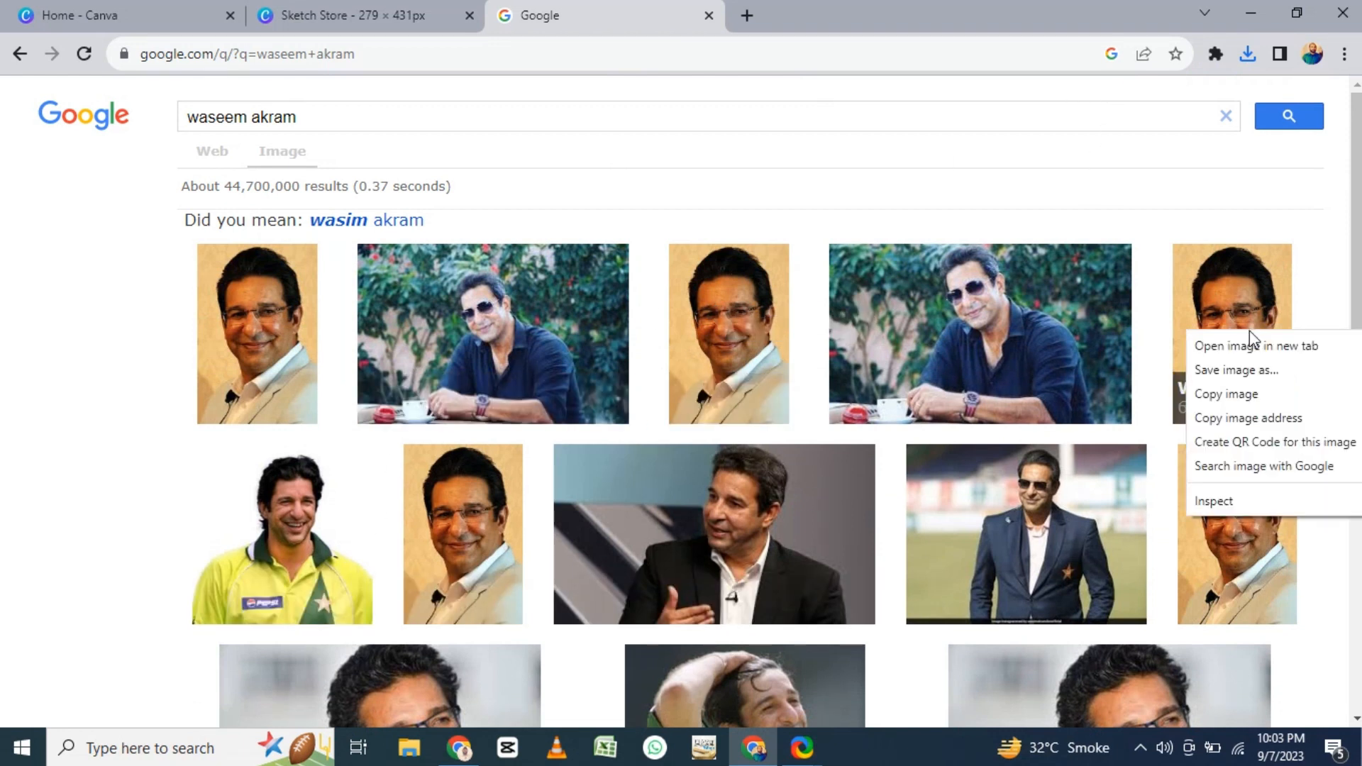
{"action": "left_click", "coordinate": [1246, 376]}
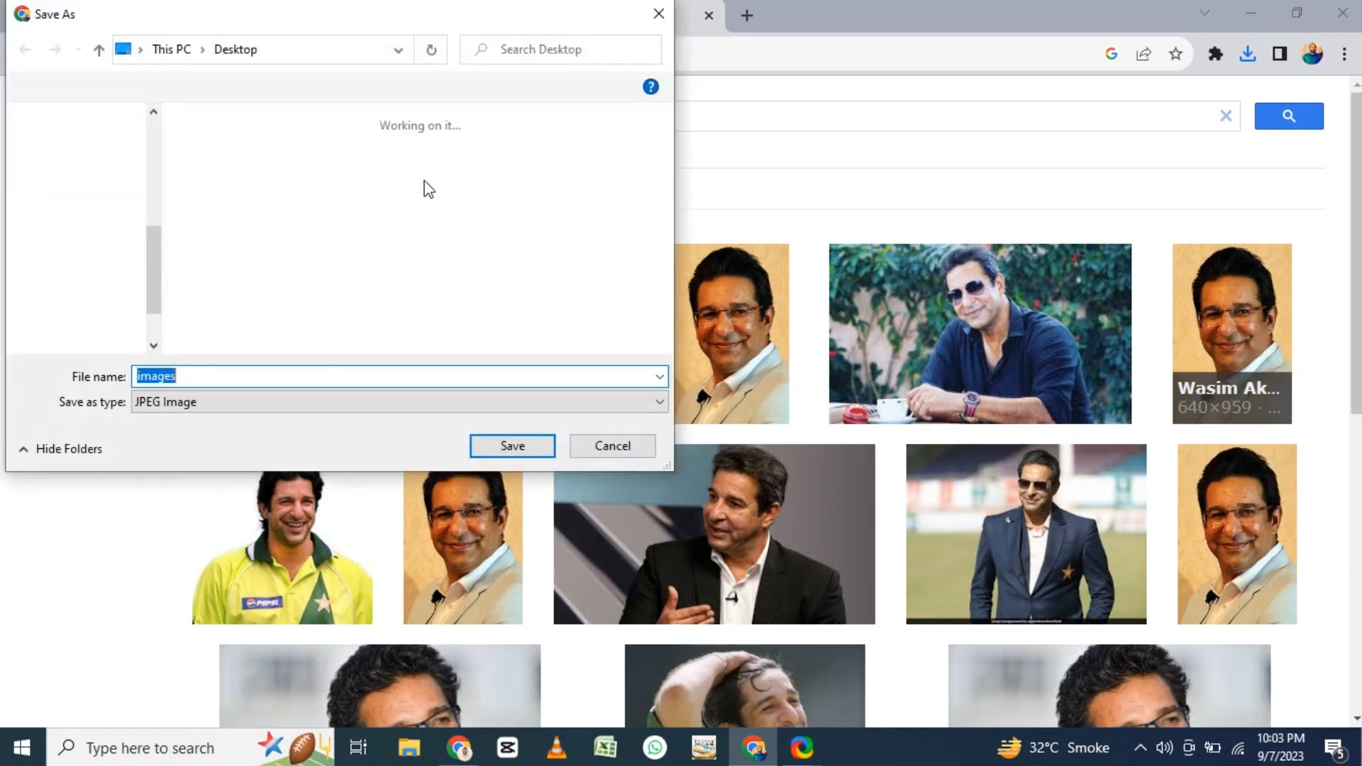
{"action": "type", "text": "waseem ak"}
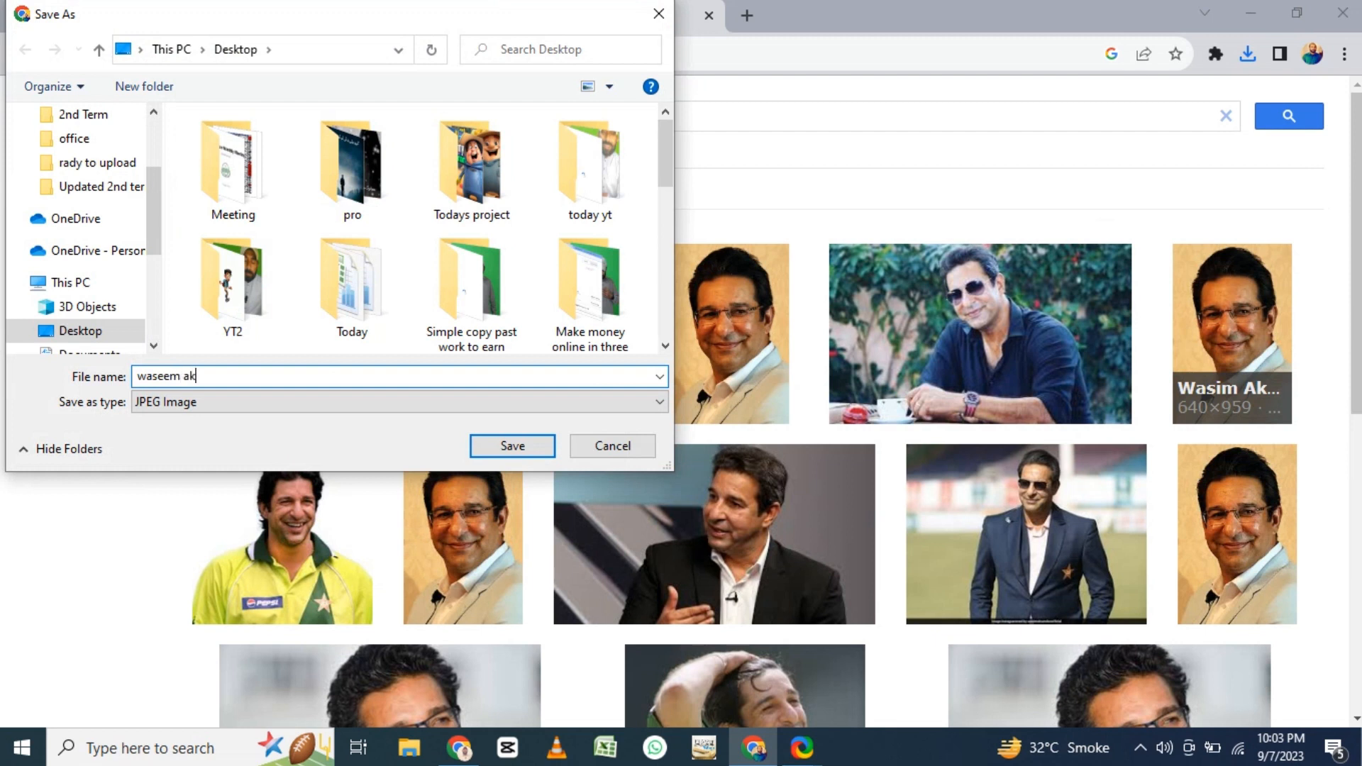
{"action": "left_click_drag", "start_coordinate": [155, 175], "coordinate": [155, 93]}
{"action": "left_click", "coordinate": [95, 151]}
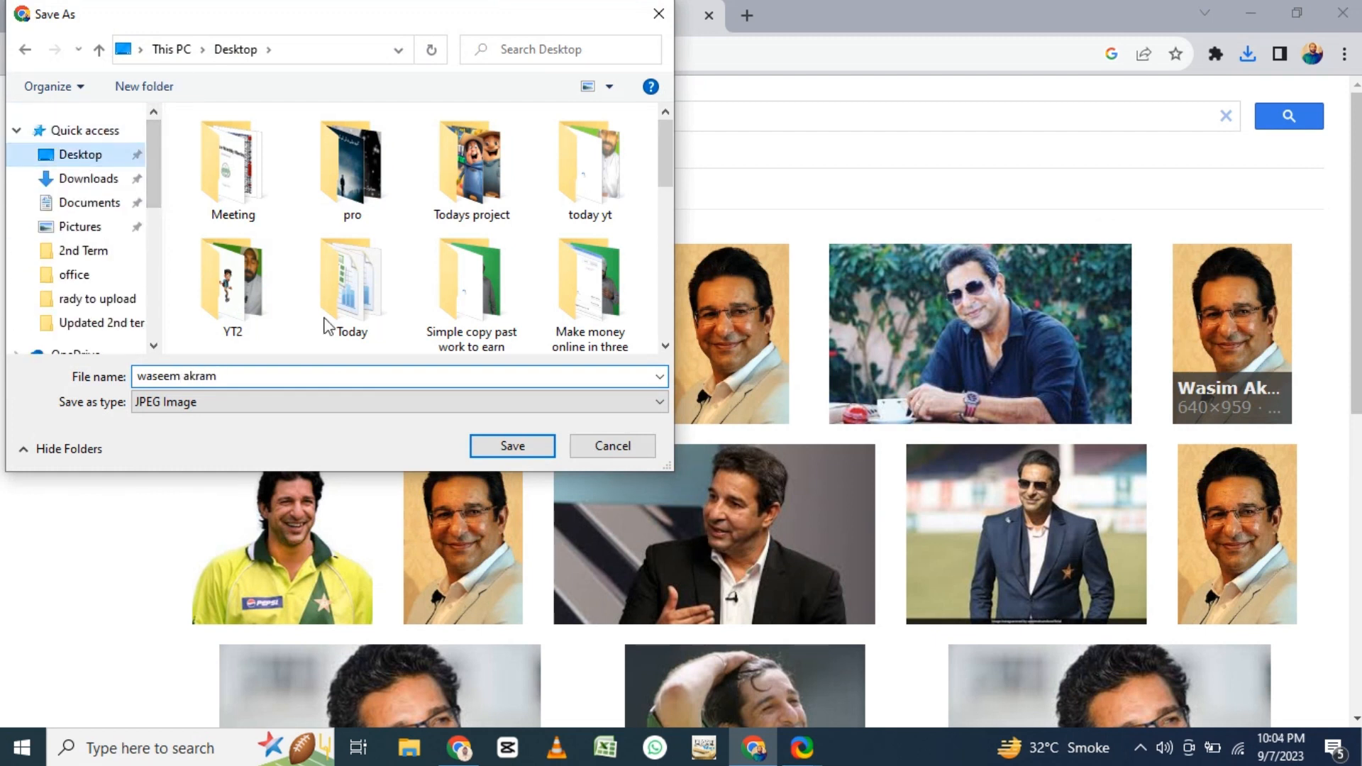
{"action": "left_click", "coordinate": [514, 448]}
- Replace the Google query with "sharukh khan" and show its image results
{"action": "left_click_drag", "start_coordinate": [296, 117], "coordinate": [183, 126]}
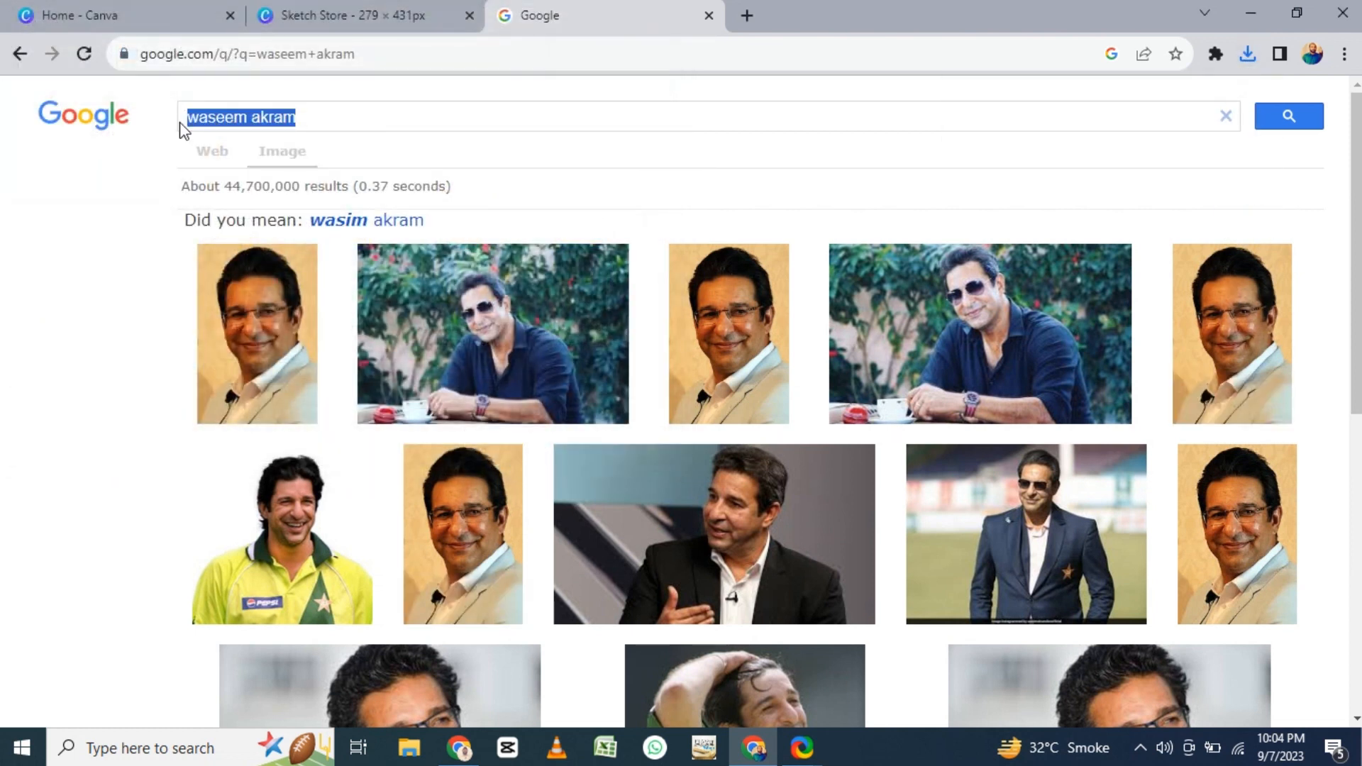
{"action": "type", "text": "sharukh khan"}
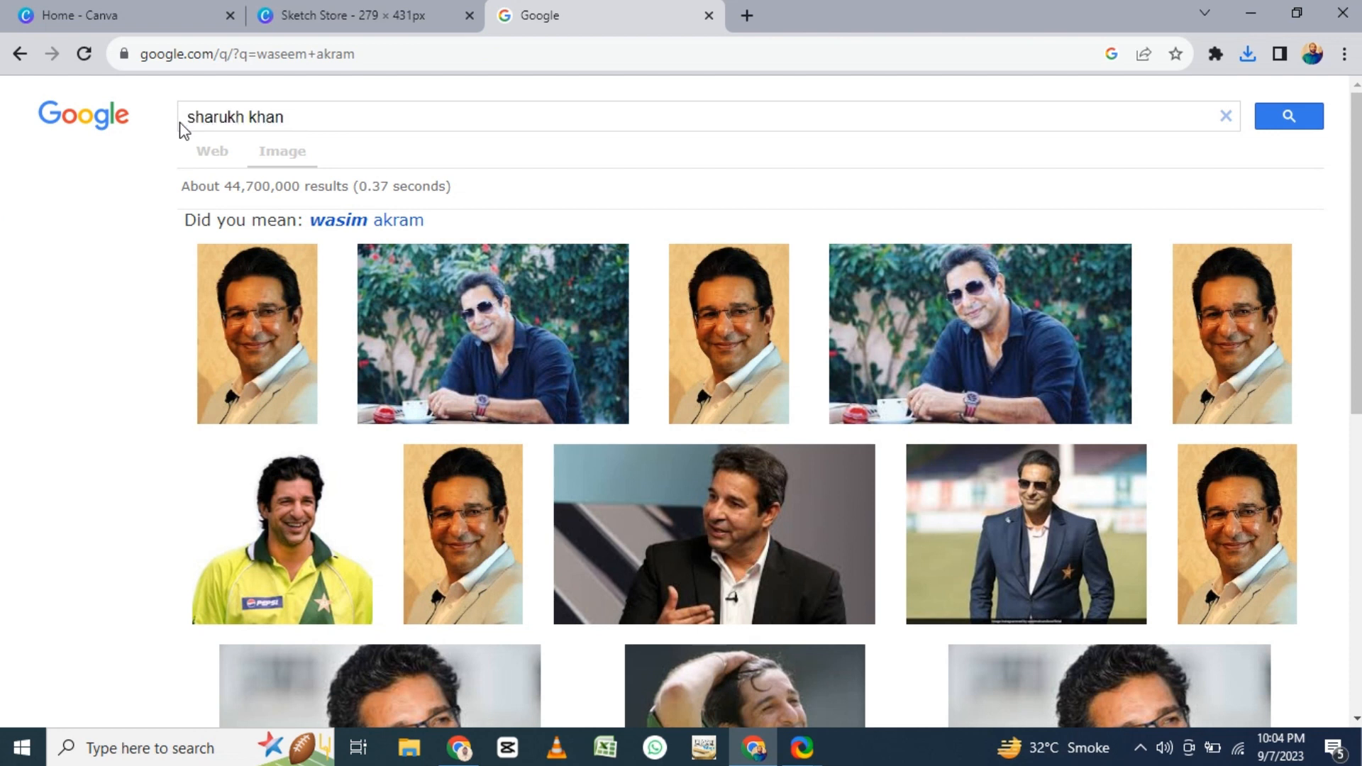
{"action": "key", "text": "Return"}
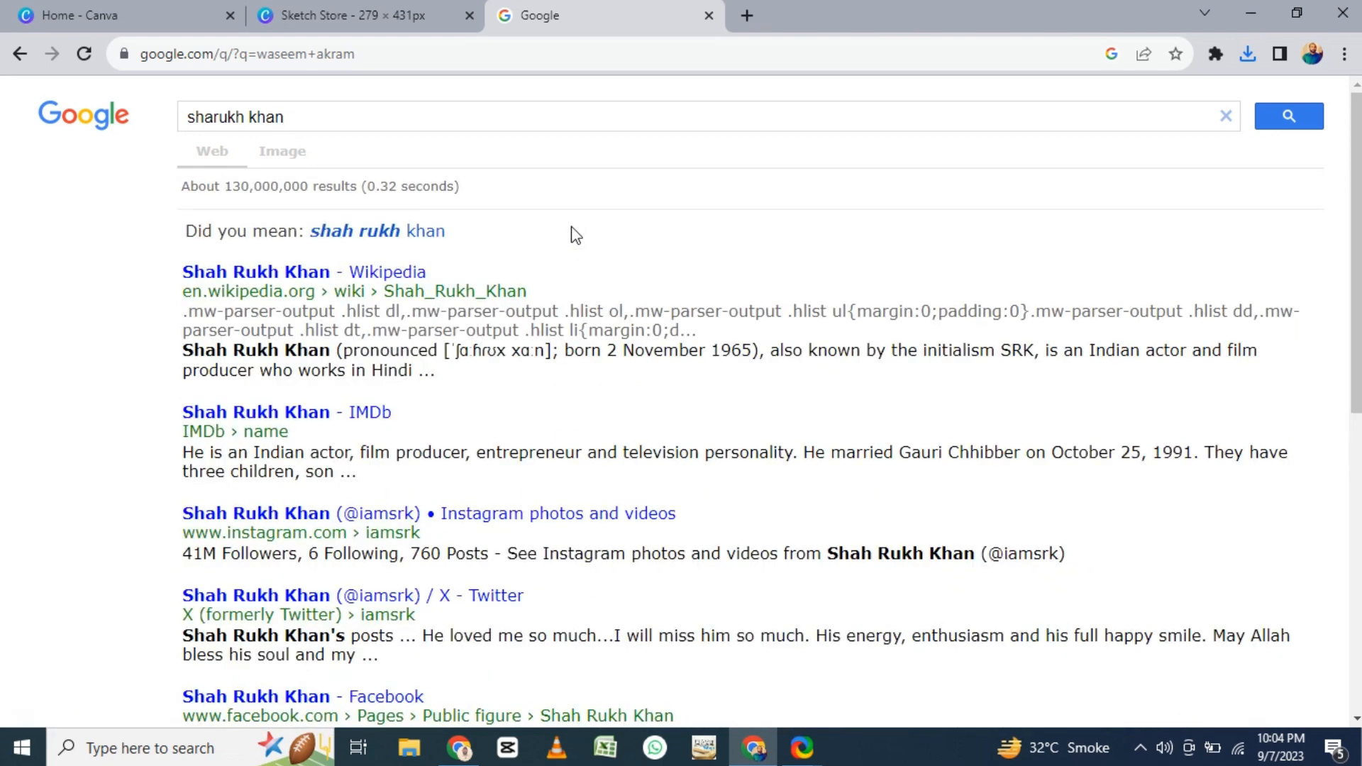
{"action": "left_click", "coordinate": [291, 156]}
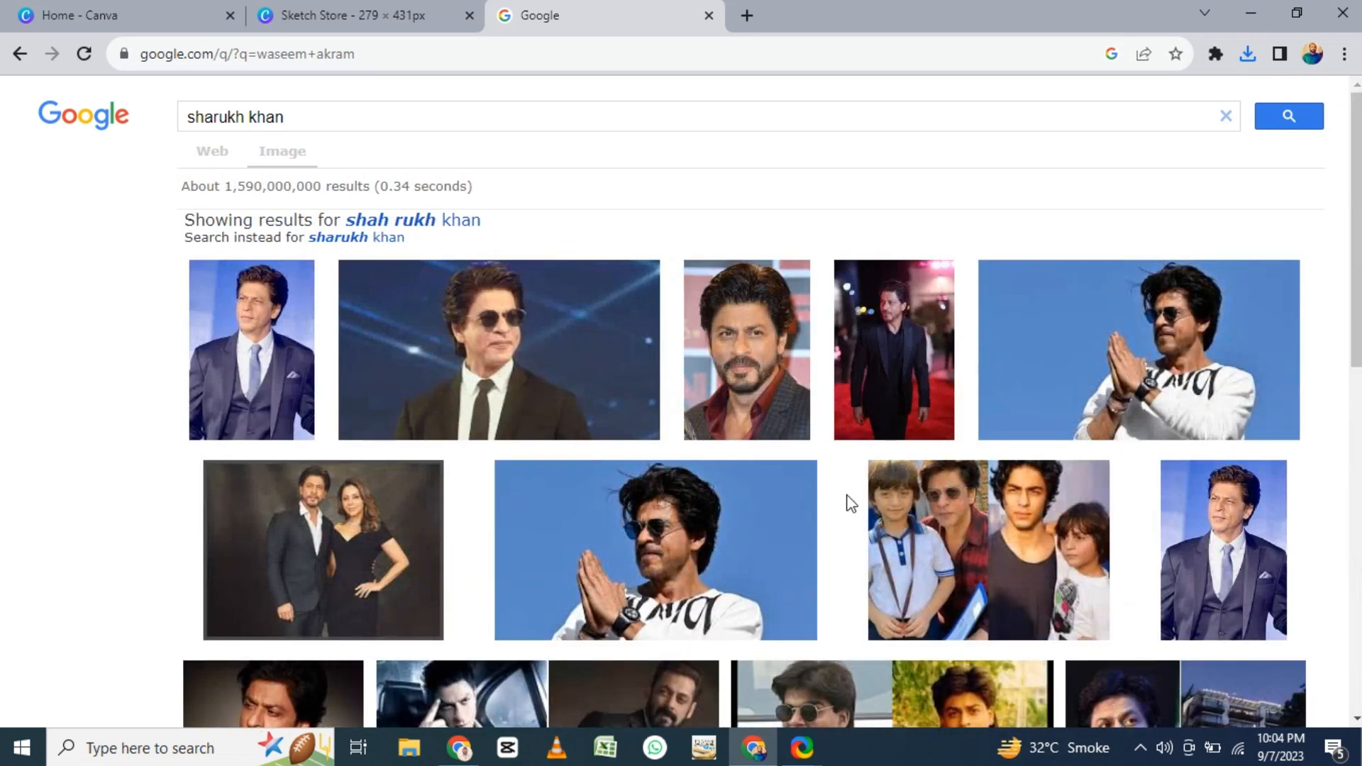
- Save the photo of Shah Rukh Khan in sunglasses and a dark suit to the Desktop as "shahrukh khan"
{"action": "scroll", "coordinate": [915, 528], "scroll_direction": "down", "scroll_amount": 1}
{"action": "scroll", "coordinate": [911, 525], "scroll_direction": "down", "scroll_amount": 6}
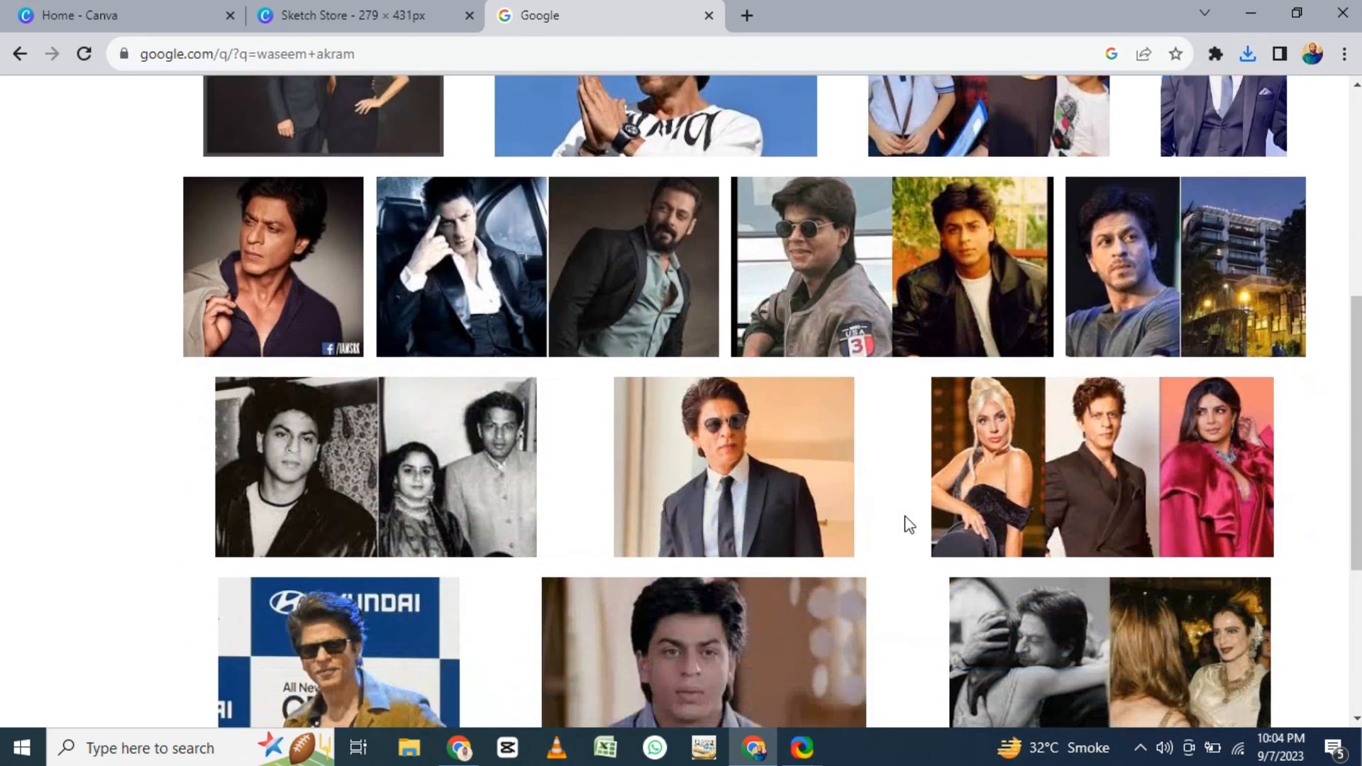
{"action": "right_click", "coordinate": [708, 317]}
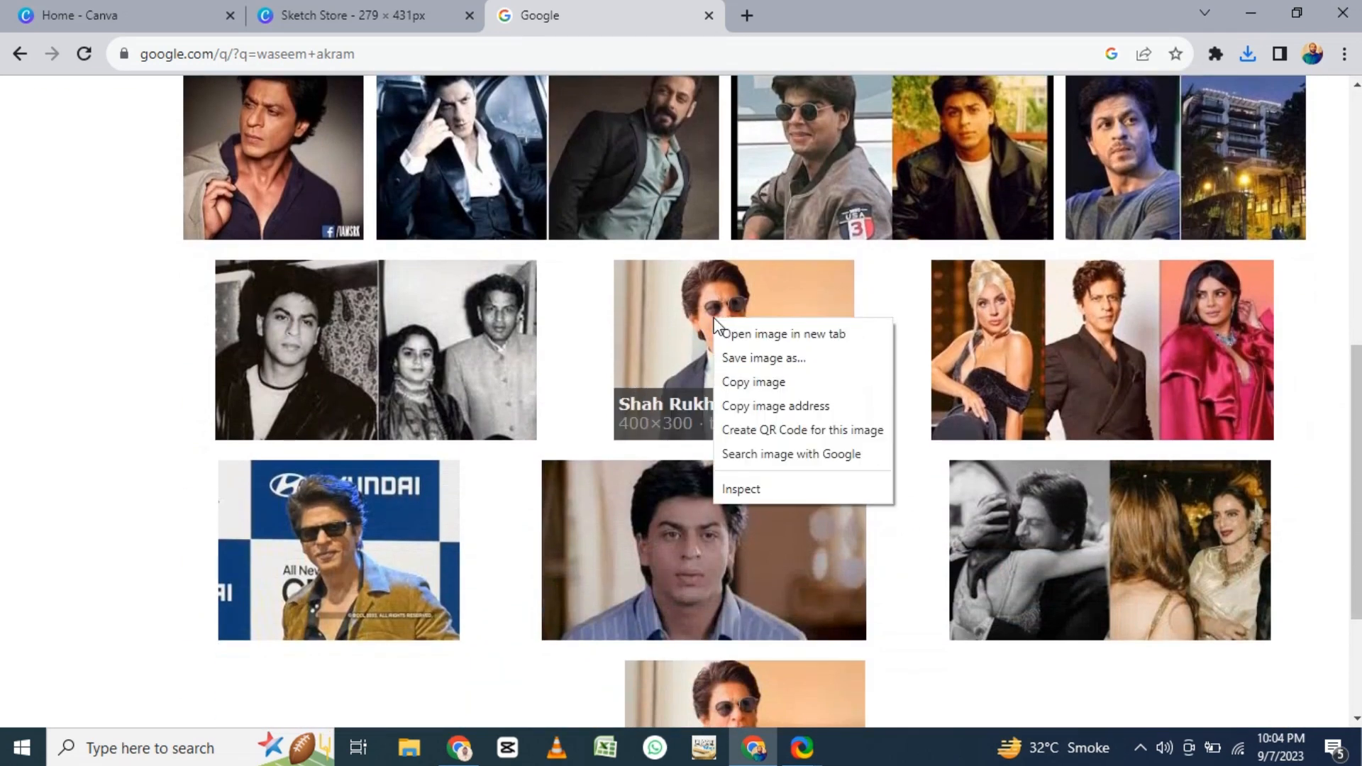
{"action": "left_click", "coordinate": [741, 359]}
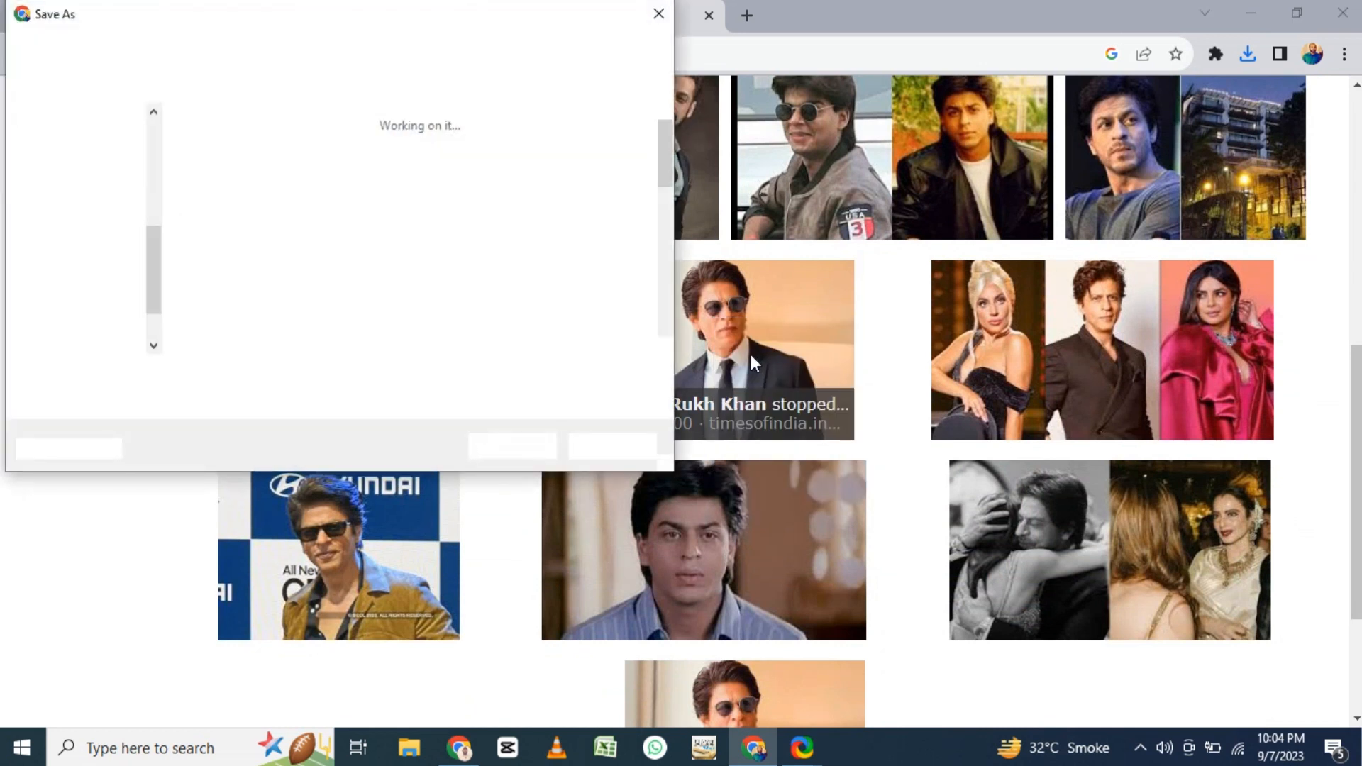
{"action": "type", "text": "shahrukh khan"}
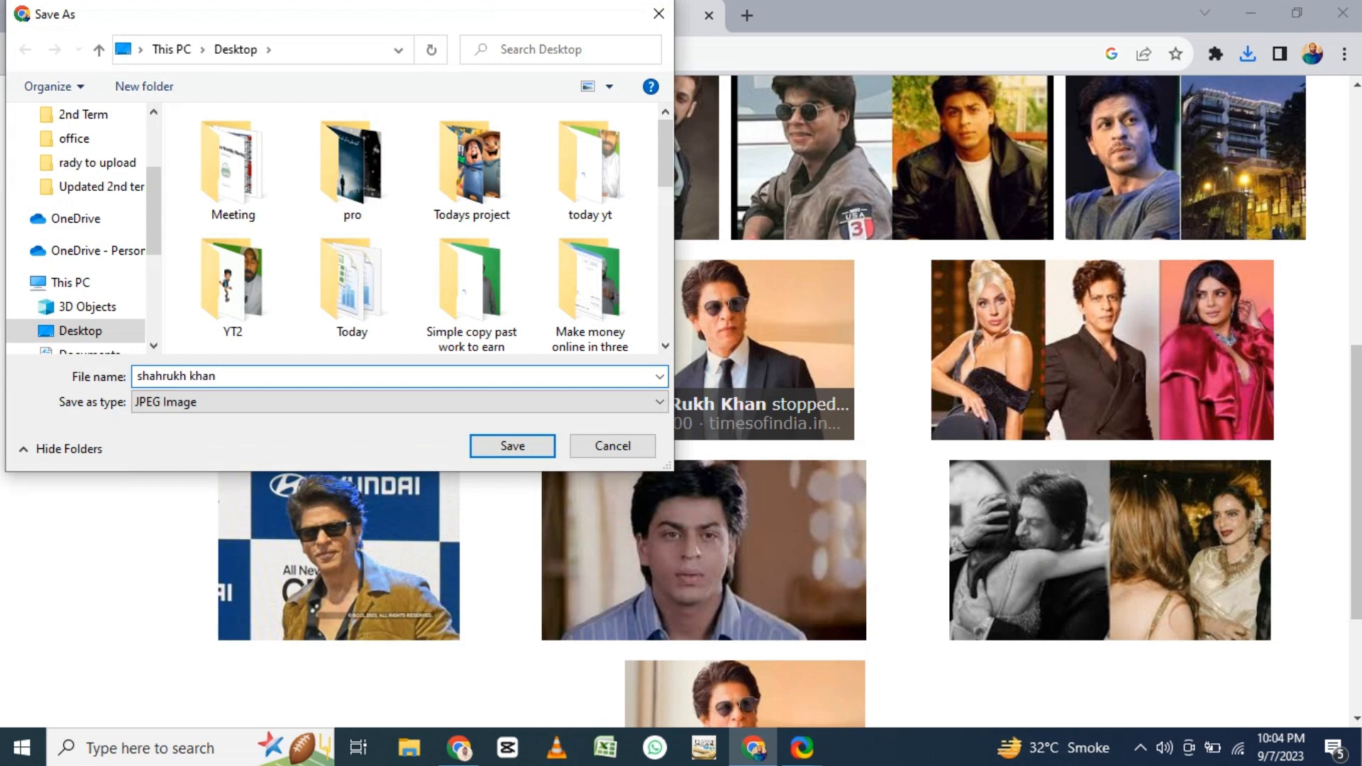
{"action": "left_click", "coordinate": [535, 441]}
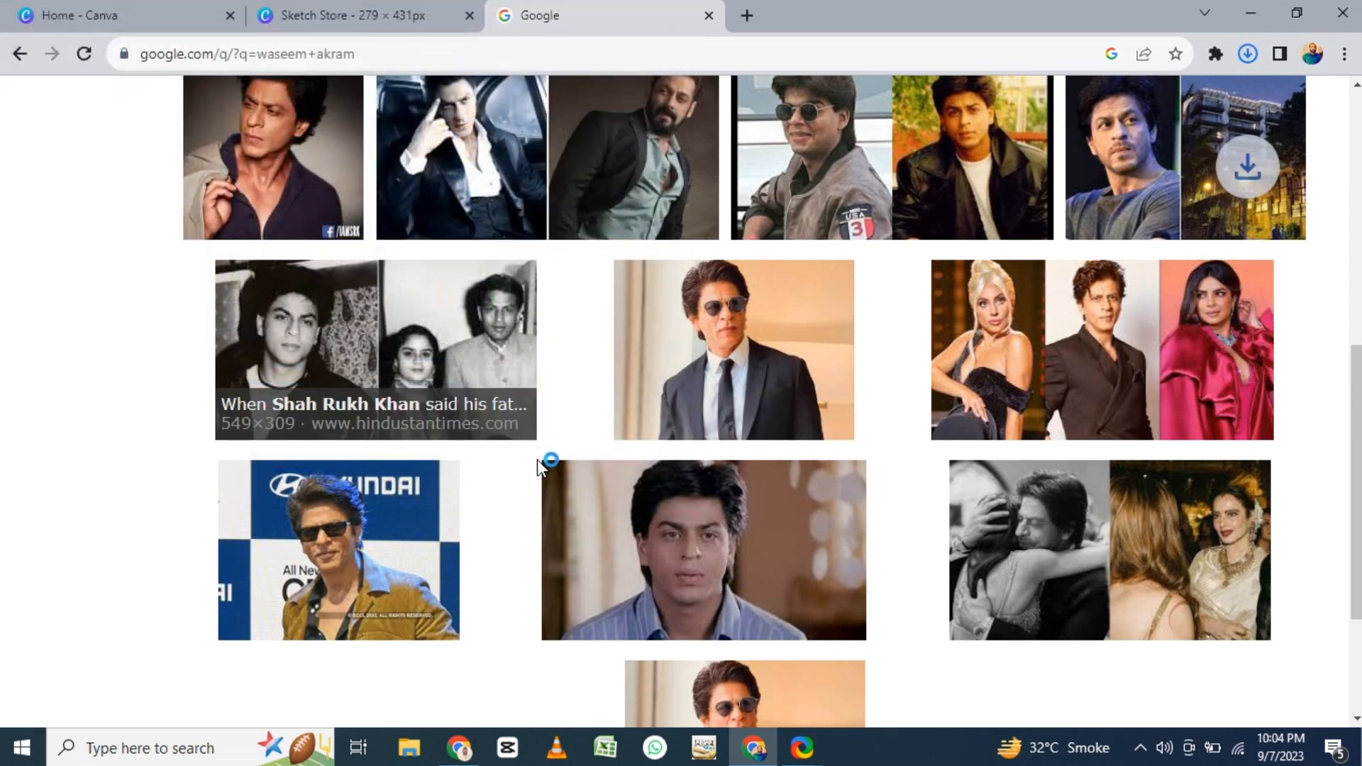
- Return to the Sketch Store design in Canva
{"action": "left_click", "coordinate": [755, 749]}
{"action": "left_click", "coordinate": [755, 749]}
{"action": "left_click", "coordinate": [330, 15]}
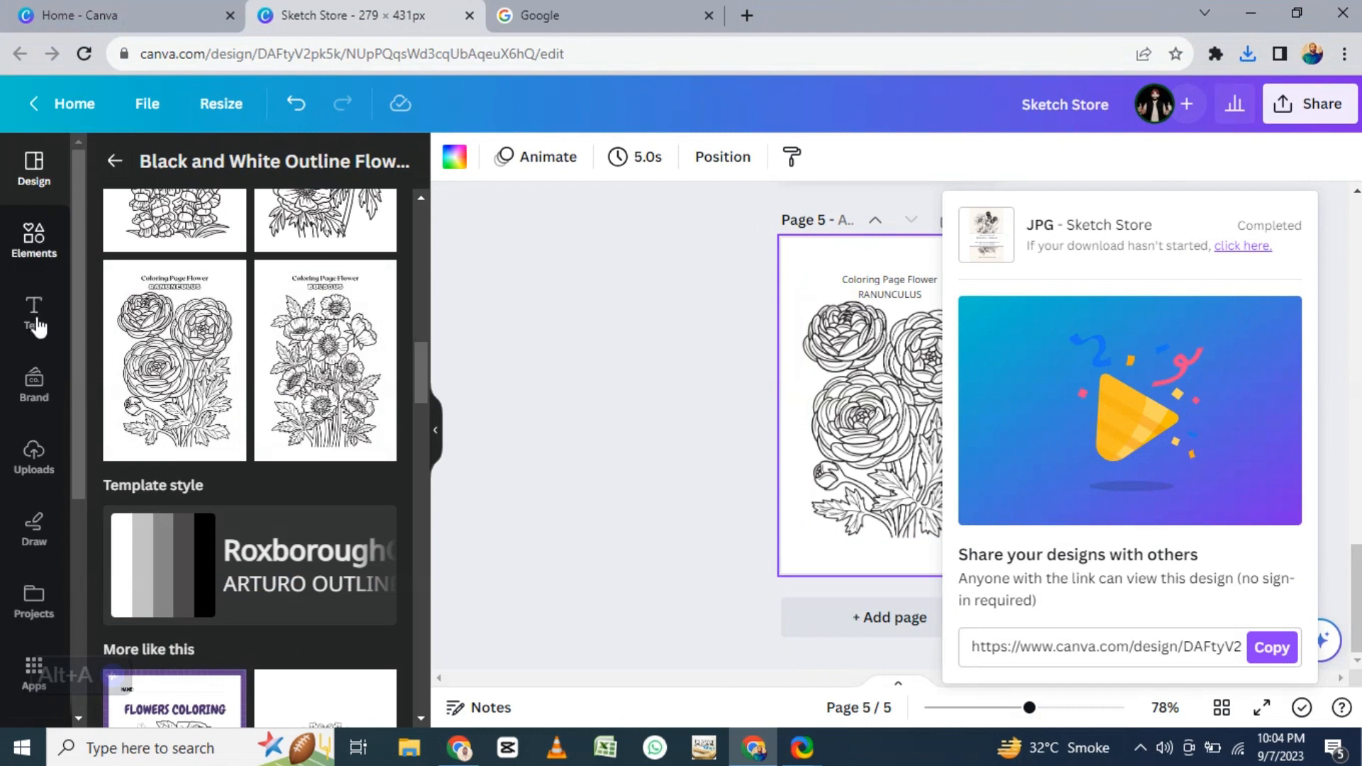
{"action": "left_click", "coordinate": [47, 459]}
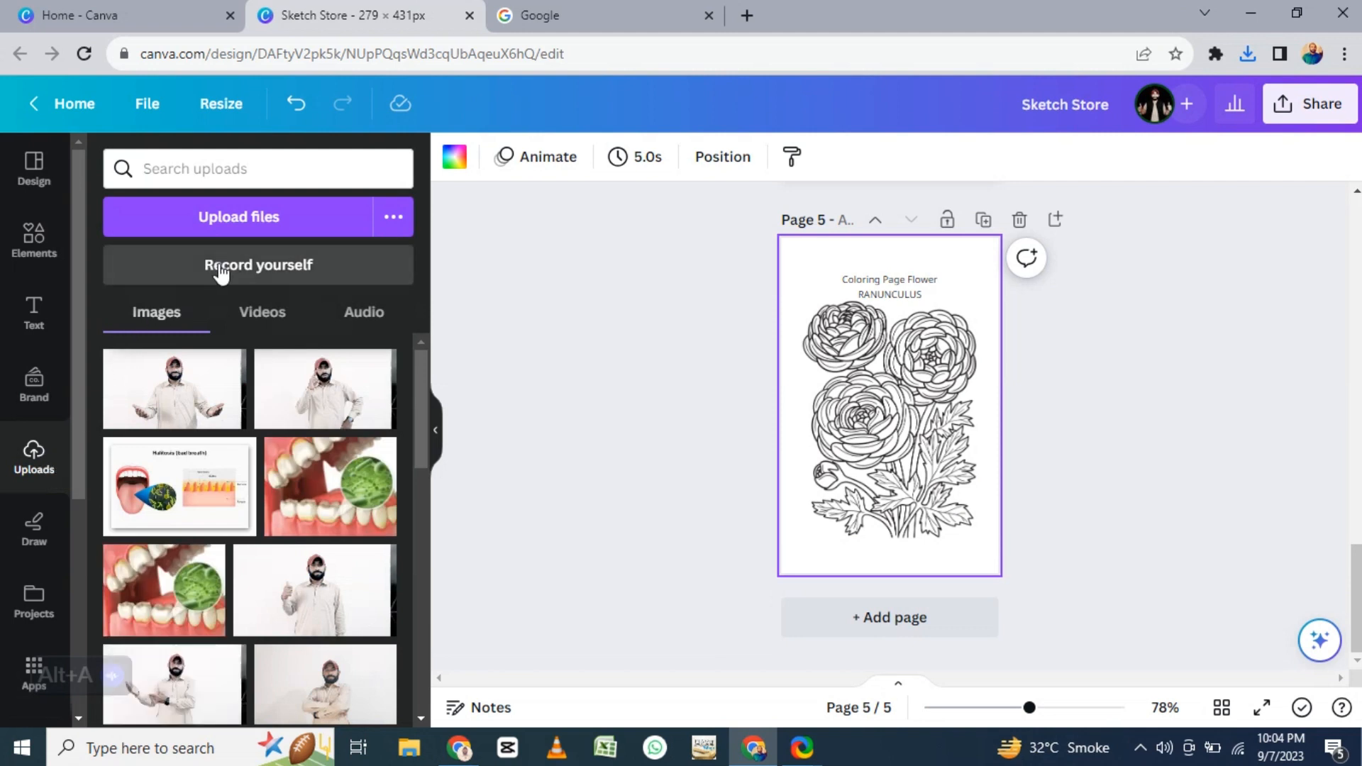
{"action": "left_click", "coordinate": [232, 214]}
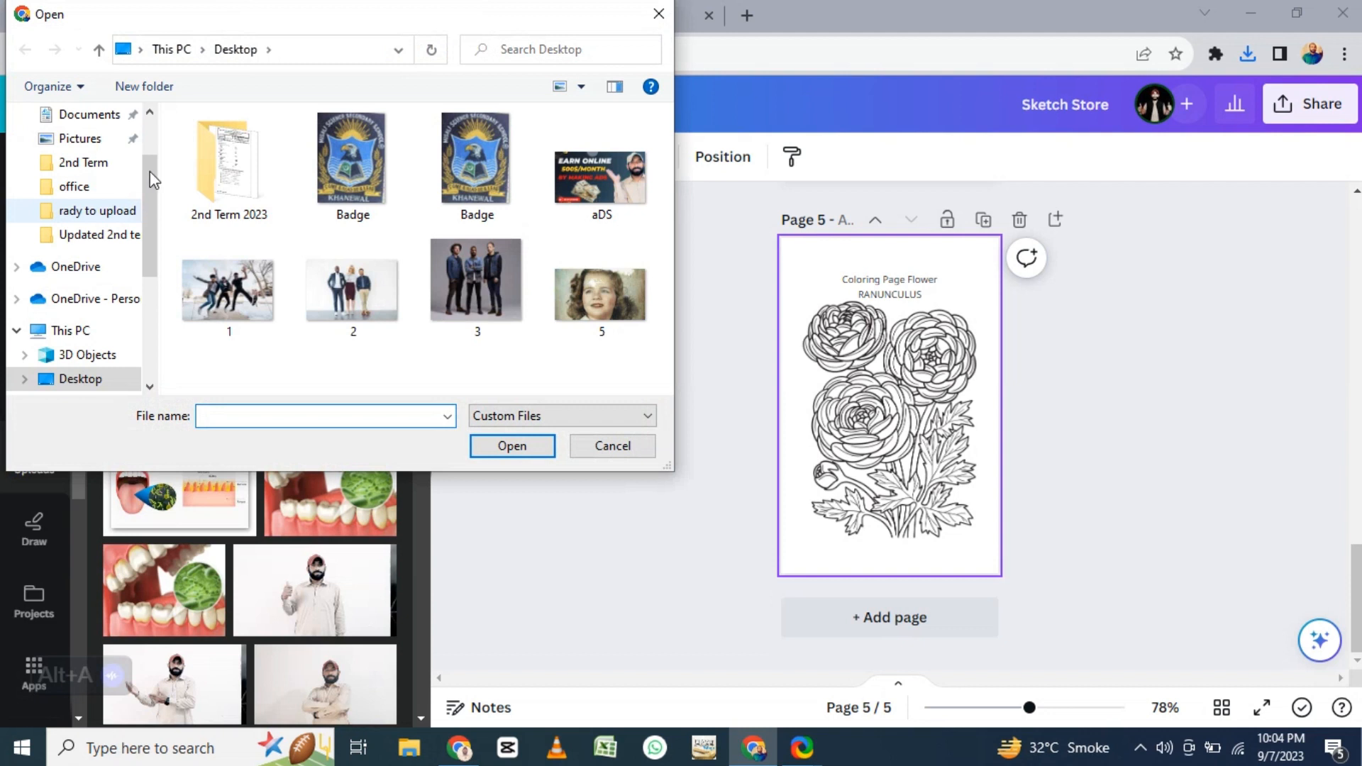
{"action": "left_click", "coordinate": [150, 111]}
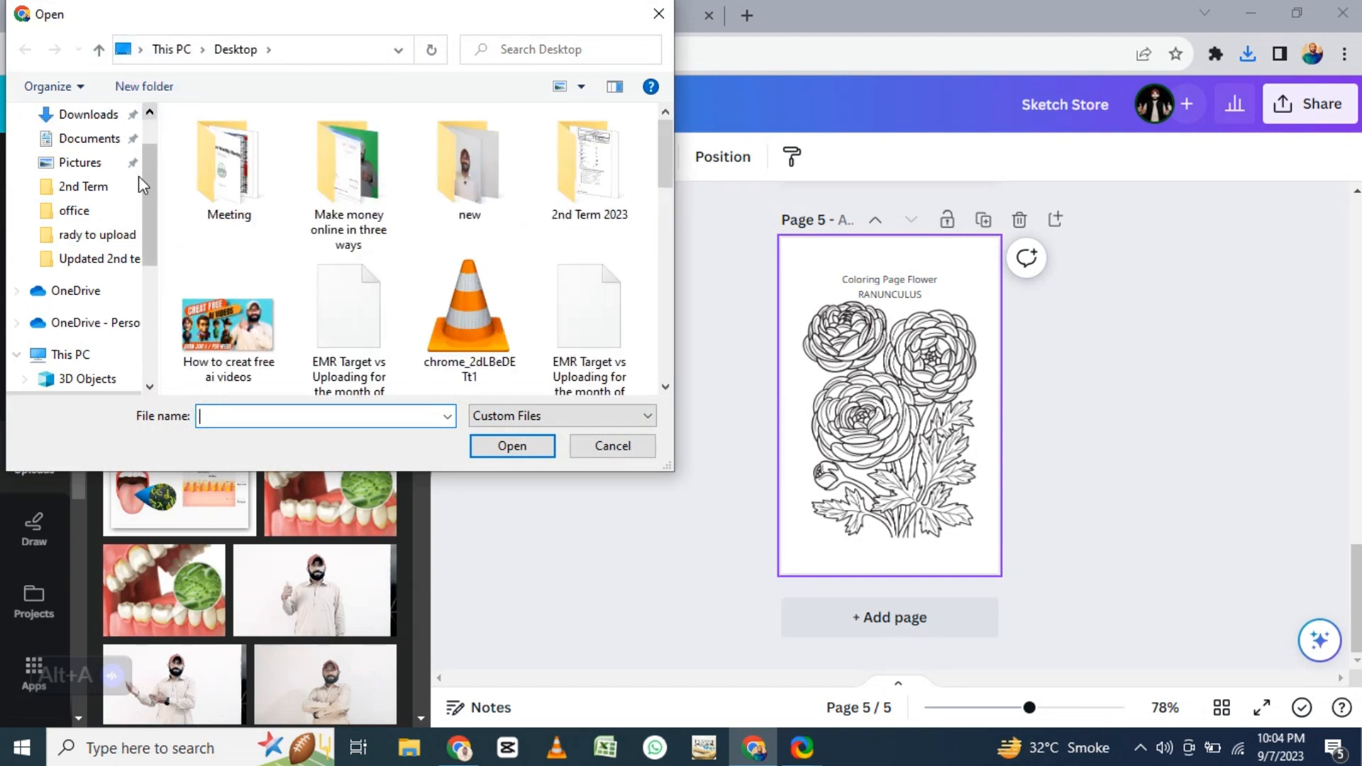
{"action": "left_click", "coordinate": [150, 111]}
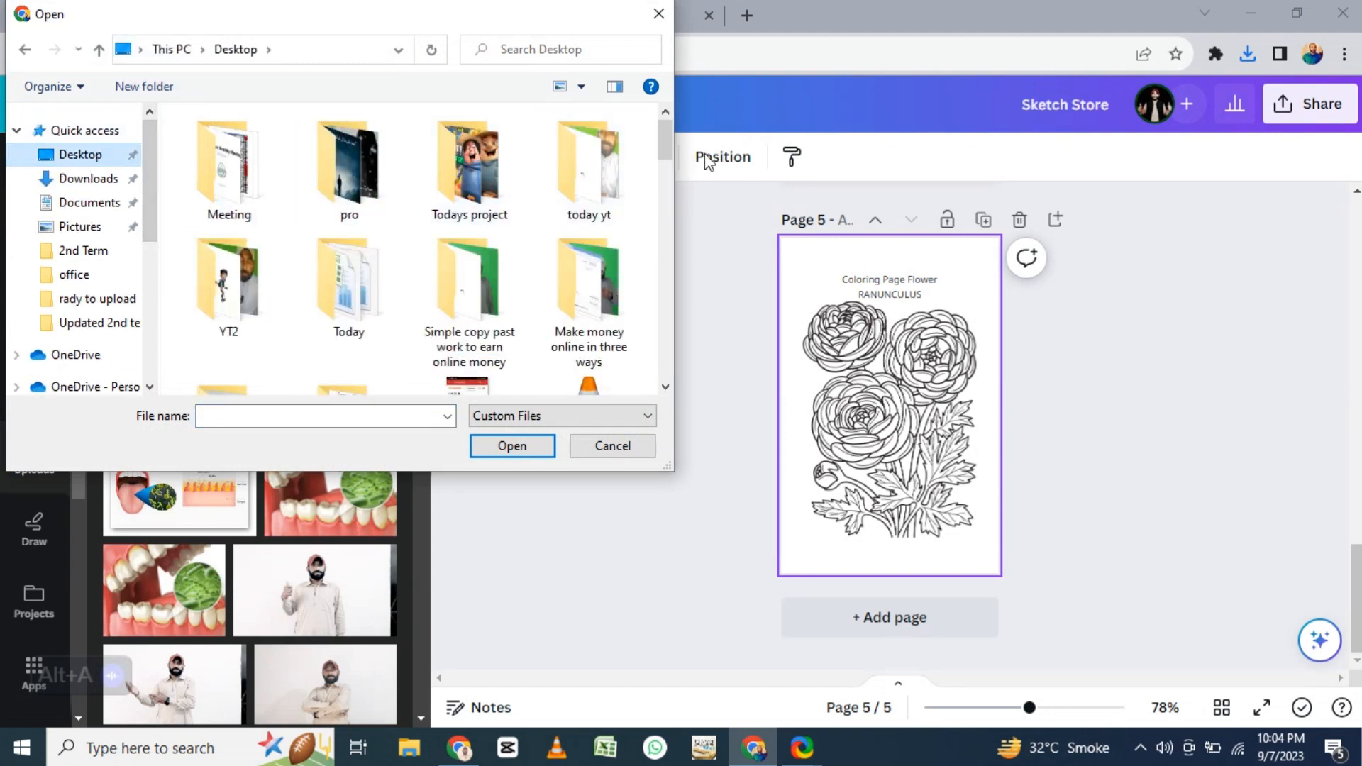
{"action": "left_click_drag", "start_coordinate": [661, 145], "coordinate": [700, 393]}
{"action": "left_click", "coordinate": [224, 319]}
{"action": "left_click", "coordinate": [513, 447]}
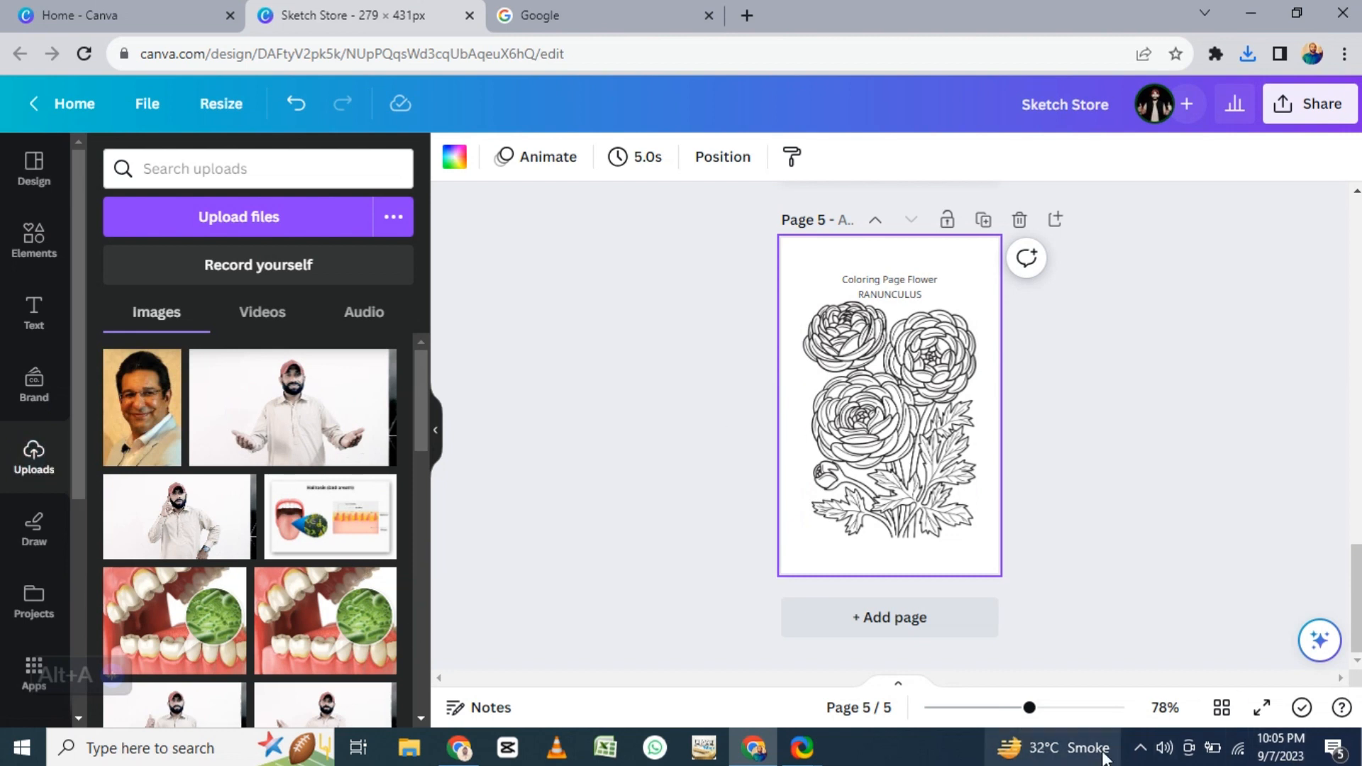
{"action": "left_click", "coordinate": [1140, 748]}
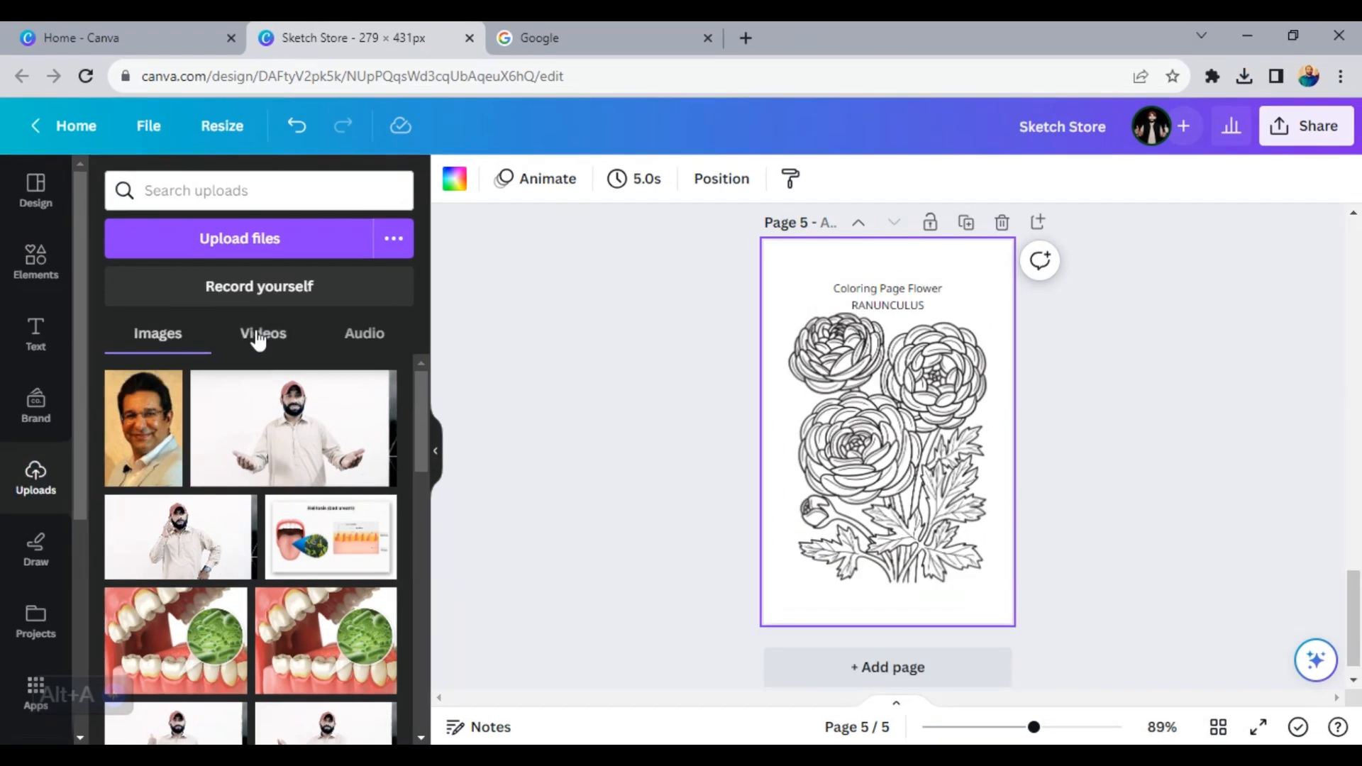
{"action": "left_click", "coordinate": [242, 218]}
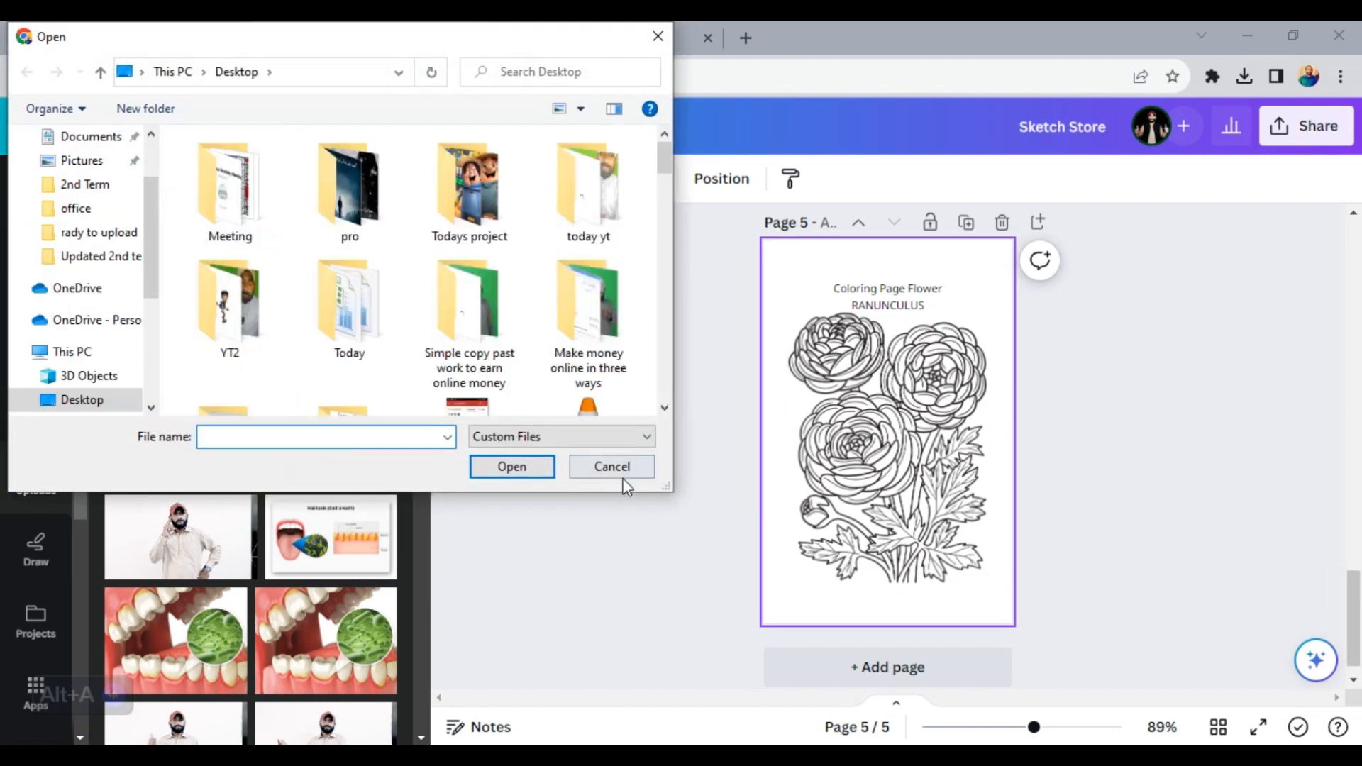
{"action": "left_click", "coordinate": [623, 475]}
- Search Google for "imageonline", open the Imageonline.co site and go to its Pencil Sketch tool
{"action": "left_click", "coordinate": [573, 28]}
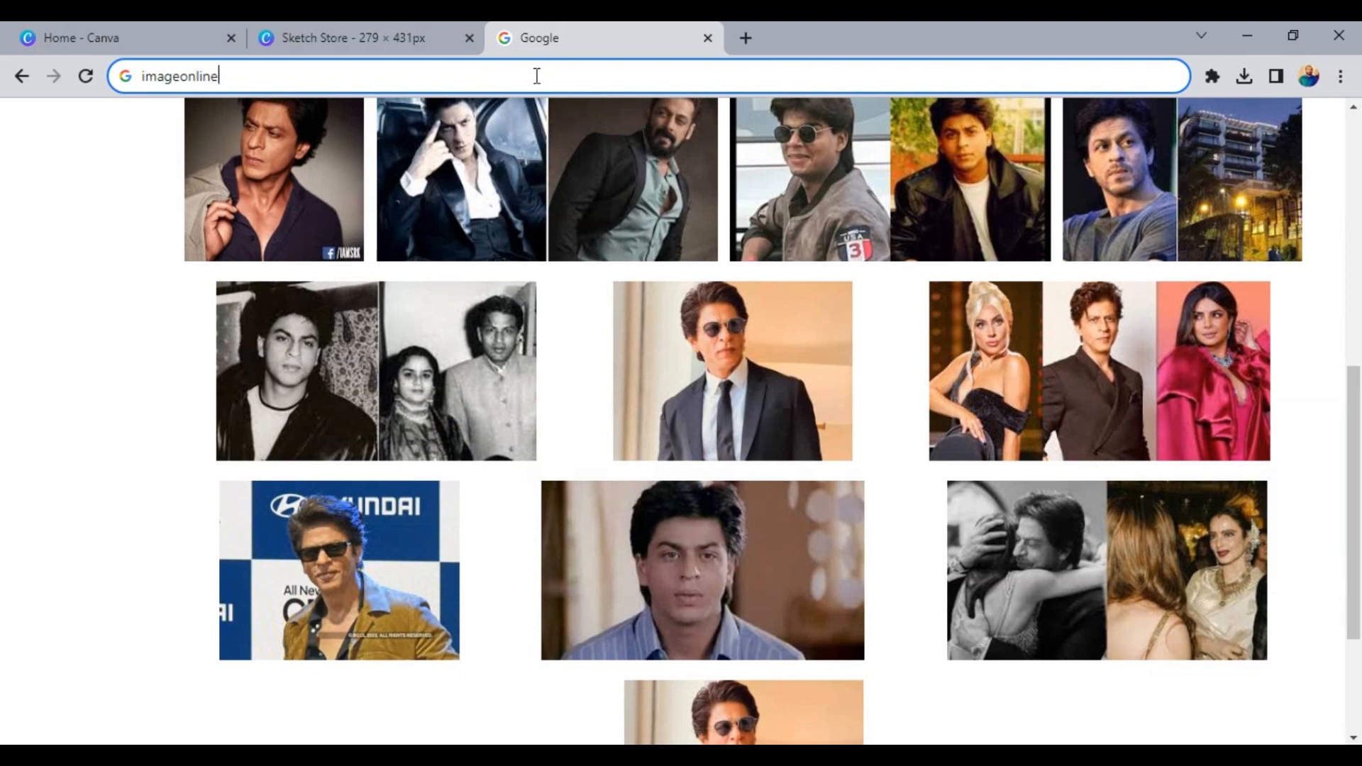
{"action": "key", "text": "Return"}
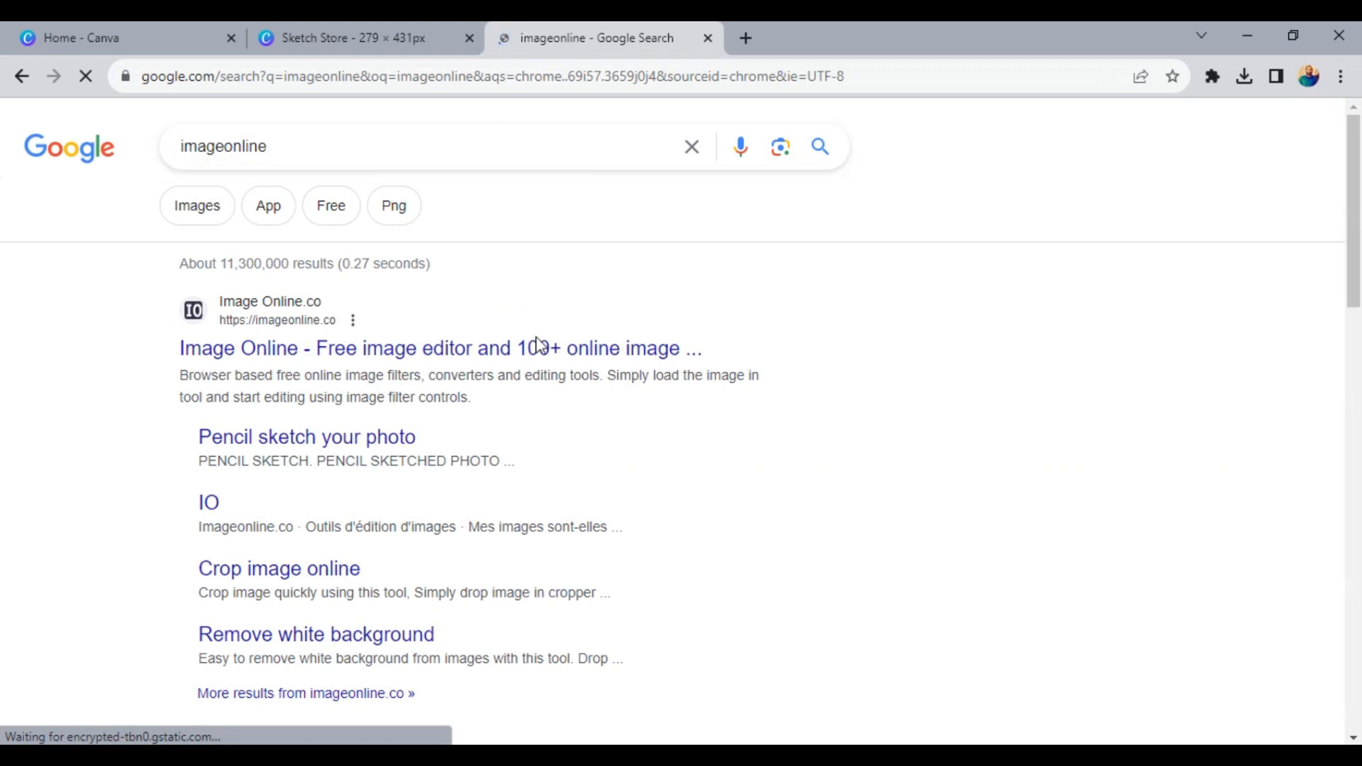
{"action": "left_click", "coordinate": [524, 355]}
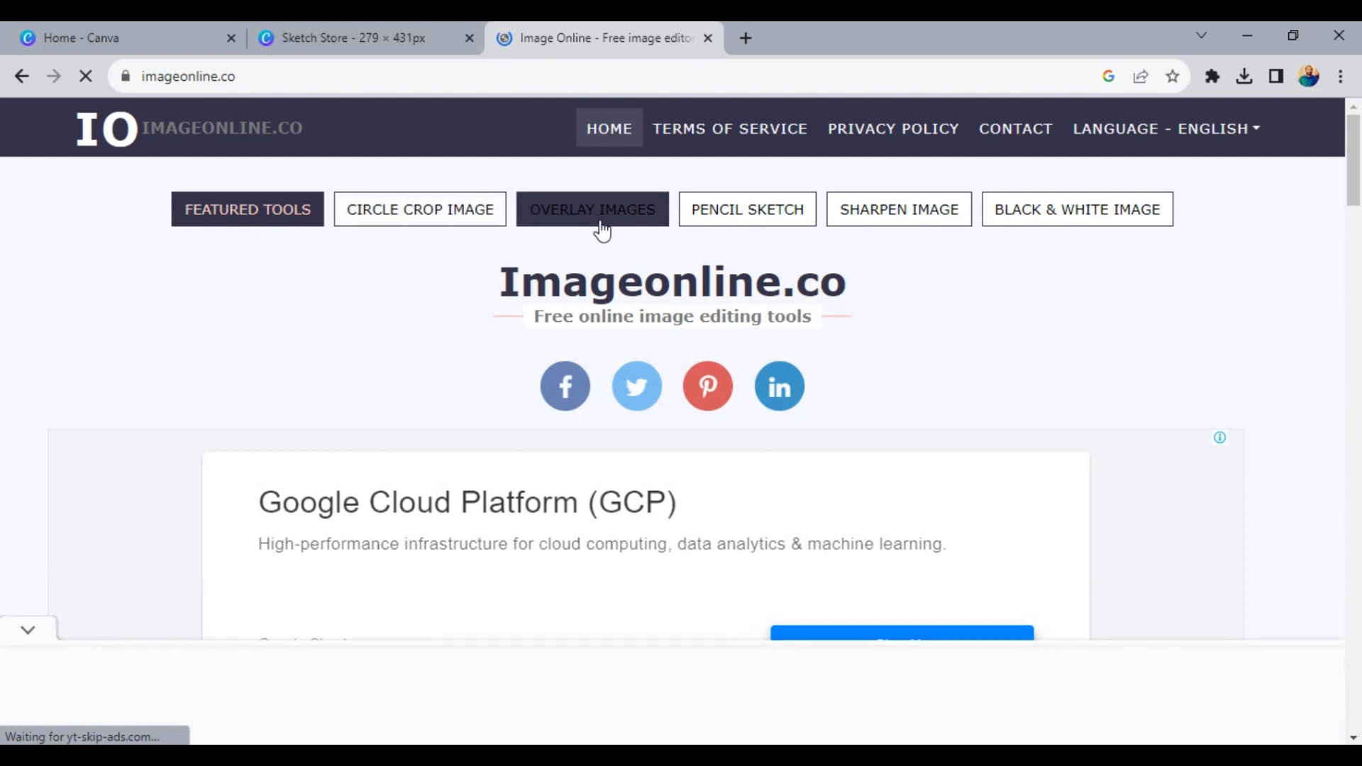
{"action": "left_click", "coordinate": [751, 222]}
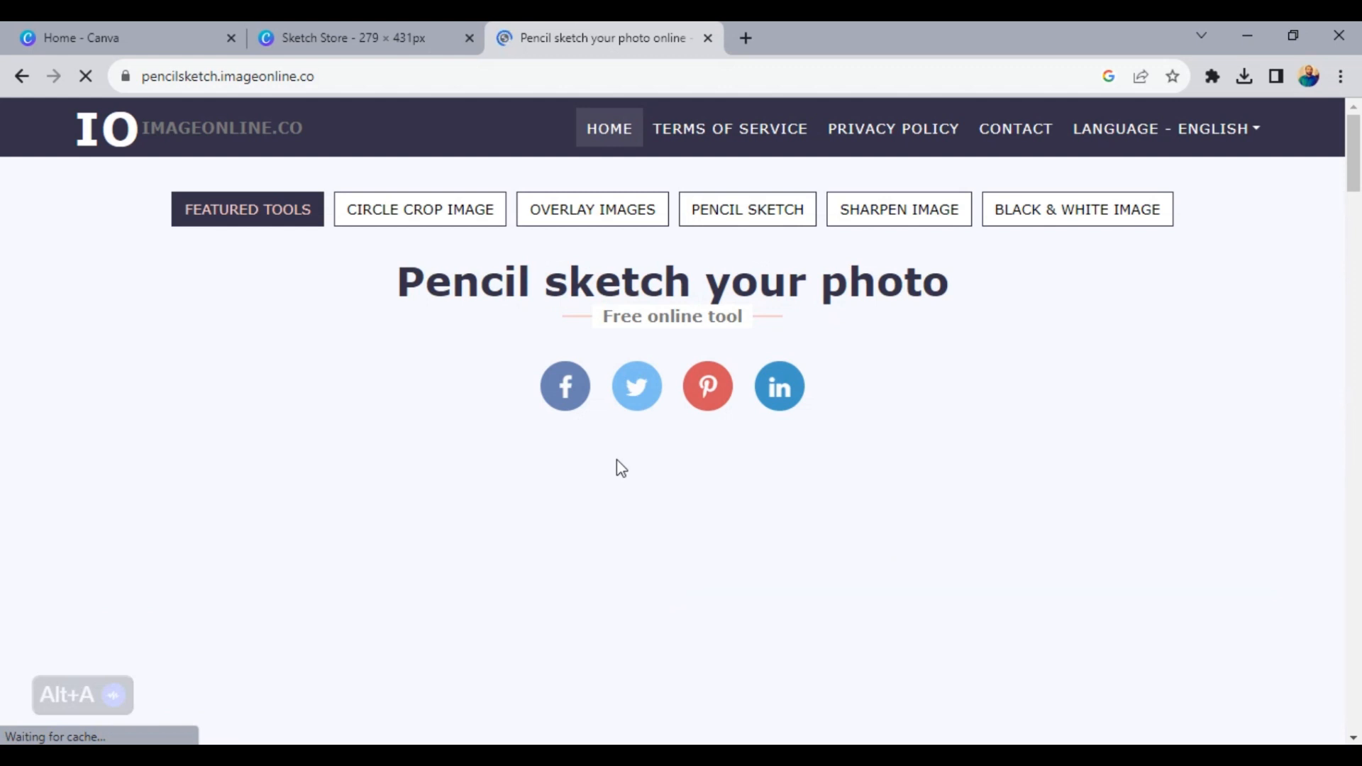
- Load the "waseem akram" photo from the Desktop into the pencil sketch tool
{"action": "scroll", "coordinate": [708, 601], "scroll_direction": "down", "scroll_amount": 5}
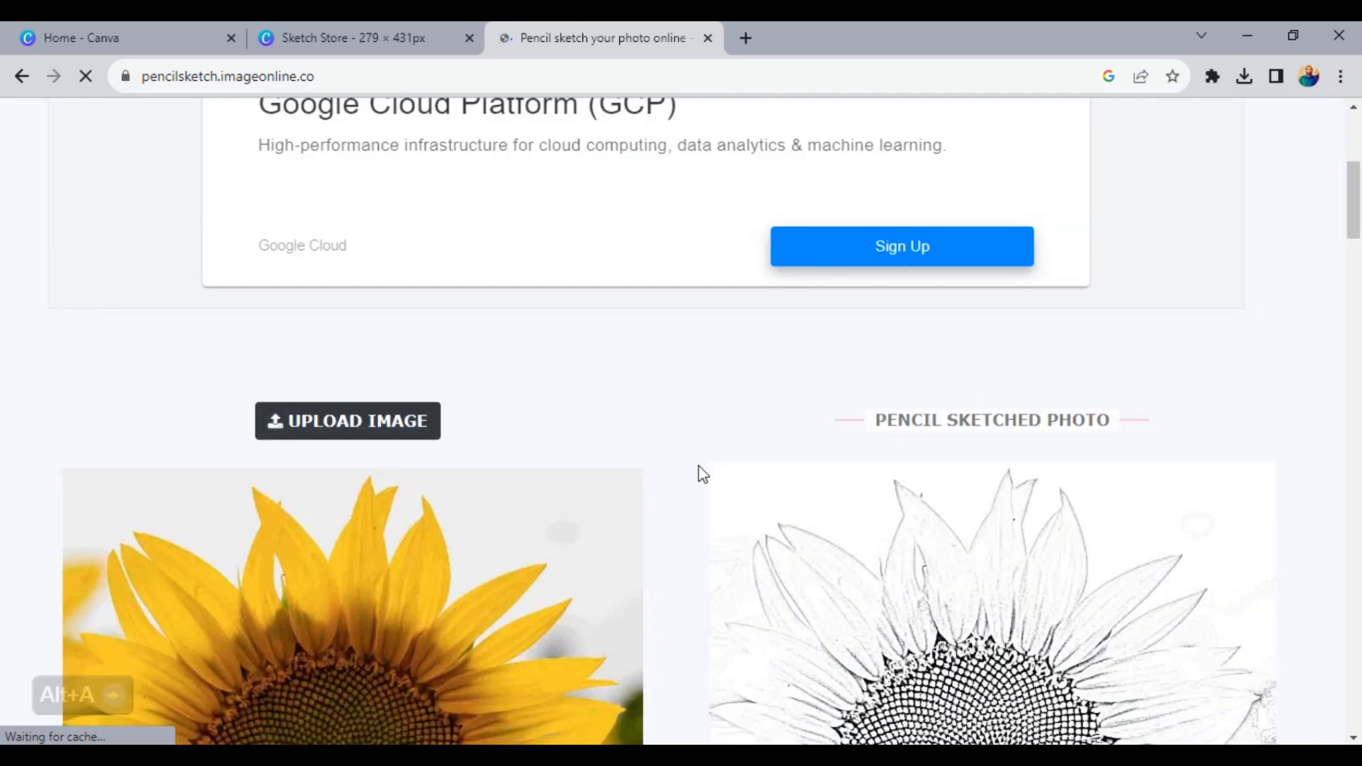
{"action": "left_click", "coordinate": [383, 421]}
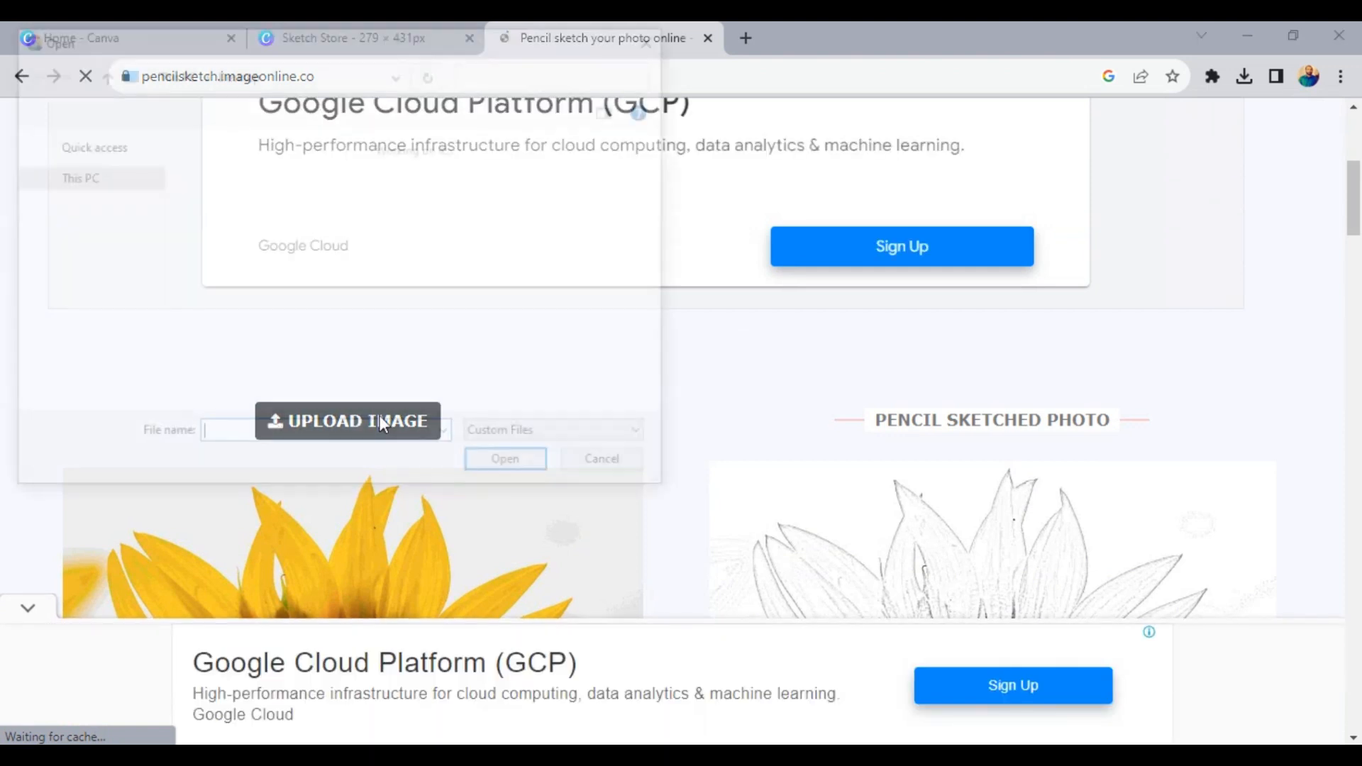
{"action": "left_click_drag", "start_coordinate": [147, 220], "coordinate": [158, 146]}
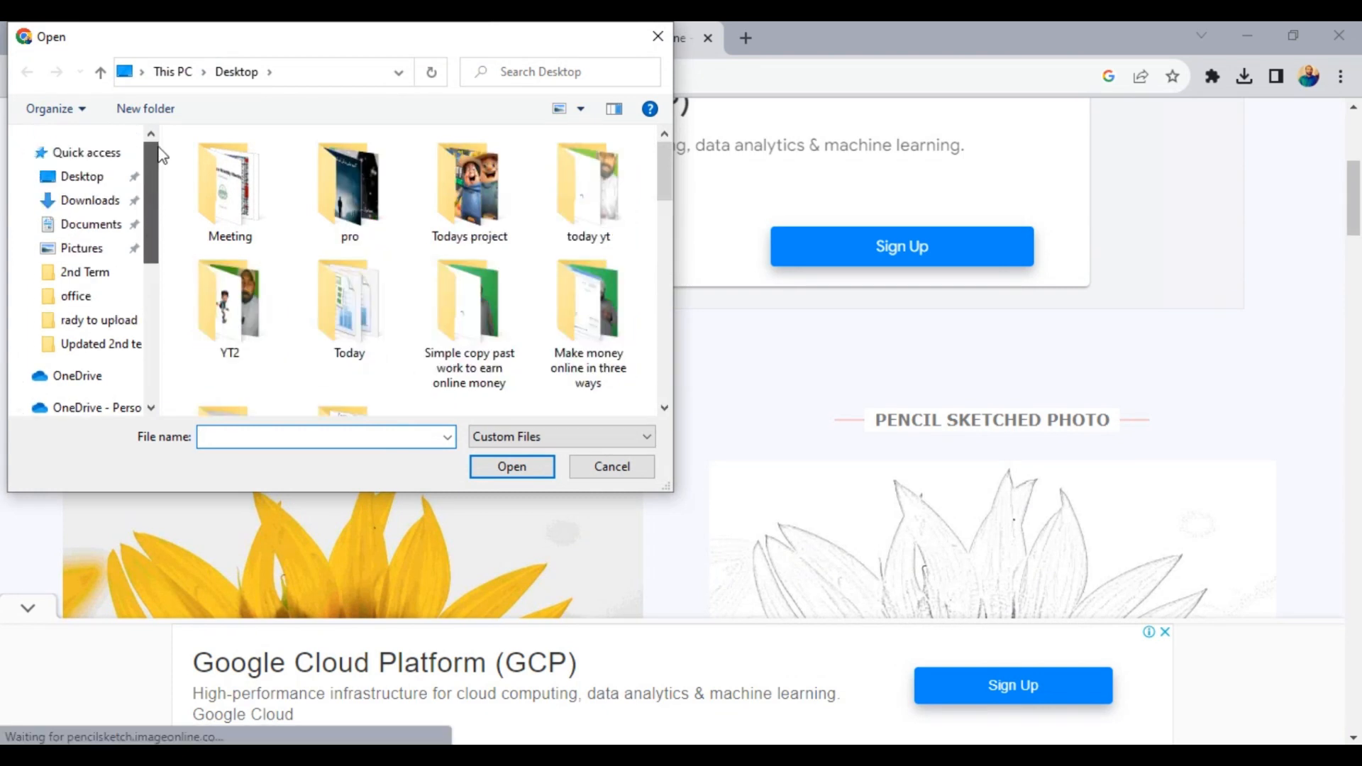
{"action": "left_click", "coordinate": [84, 153]}
{"action": "left_click", "coordinate": [96, 181]}
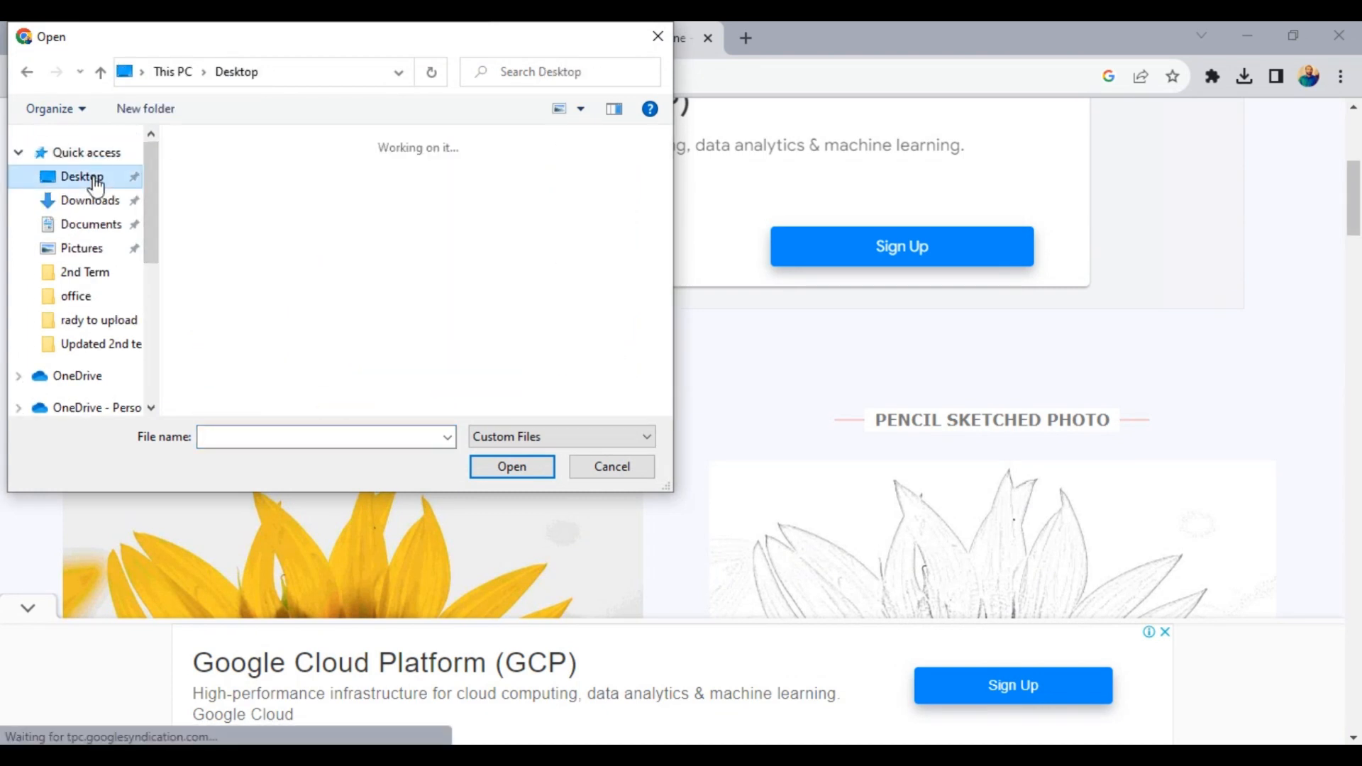
{"action": "scroll", "coordinate": [227, 355], "scroll_direction": "down", "scroll_amount": 10}
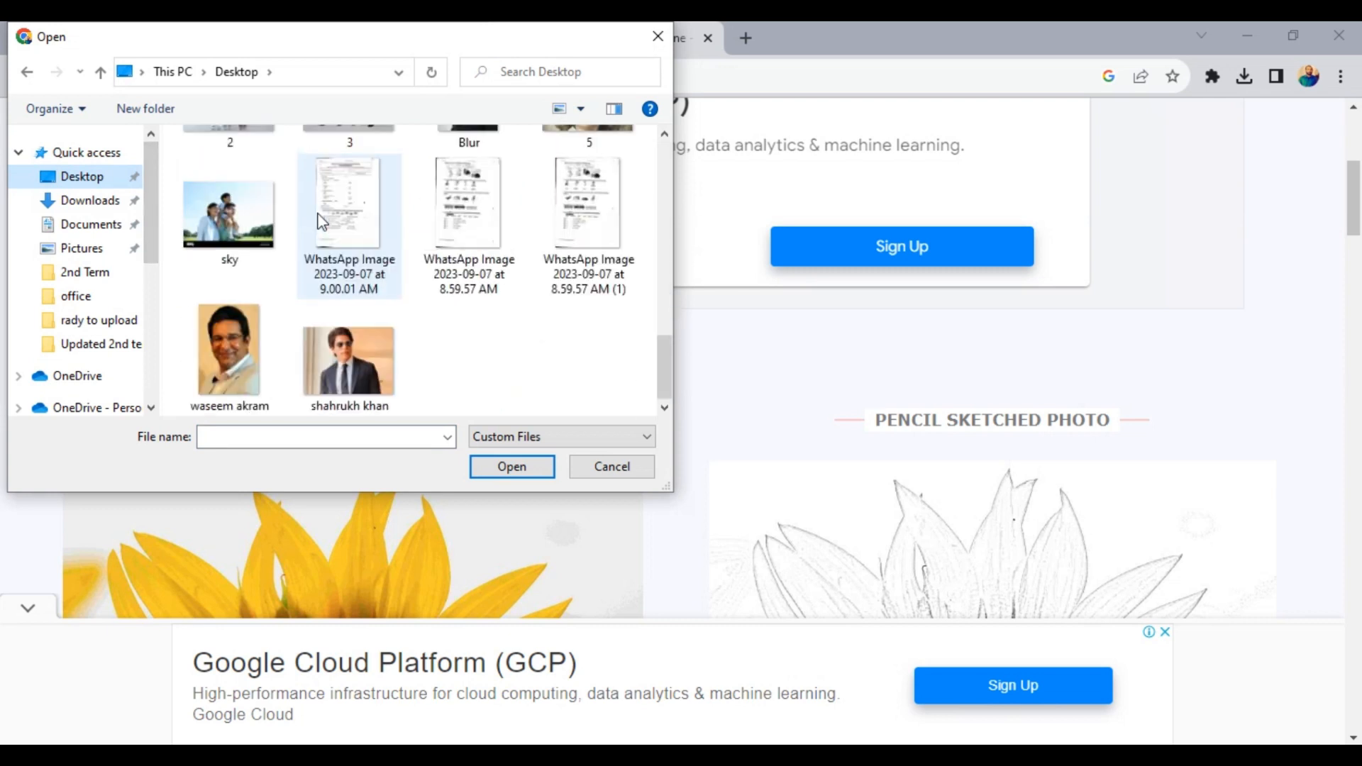
{"action": "left_click", "coordinate": [197, 331]}
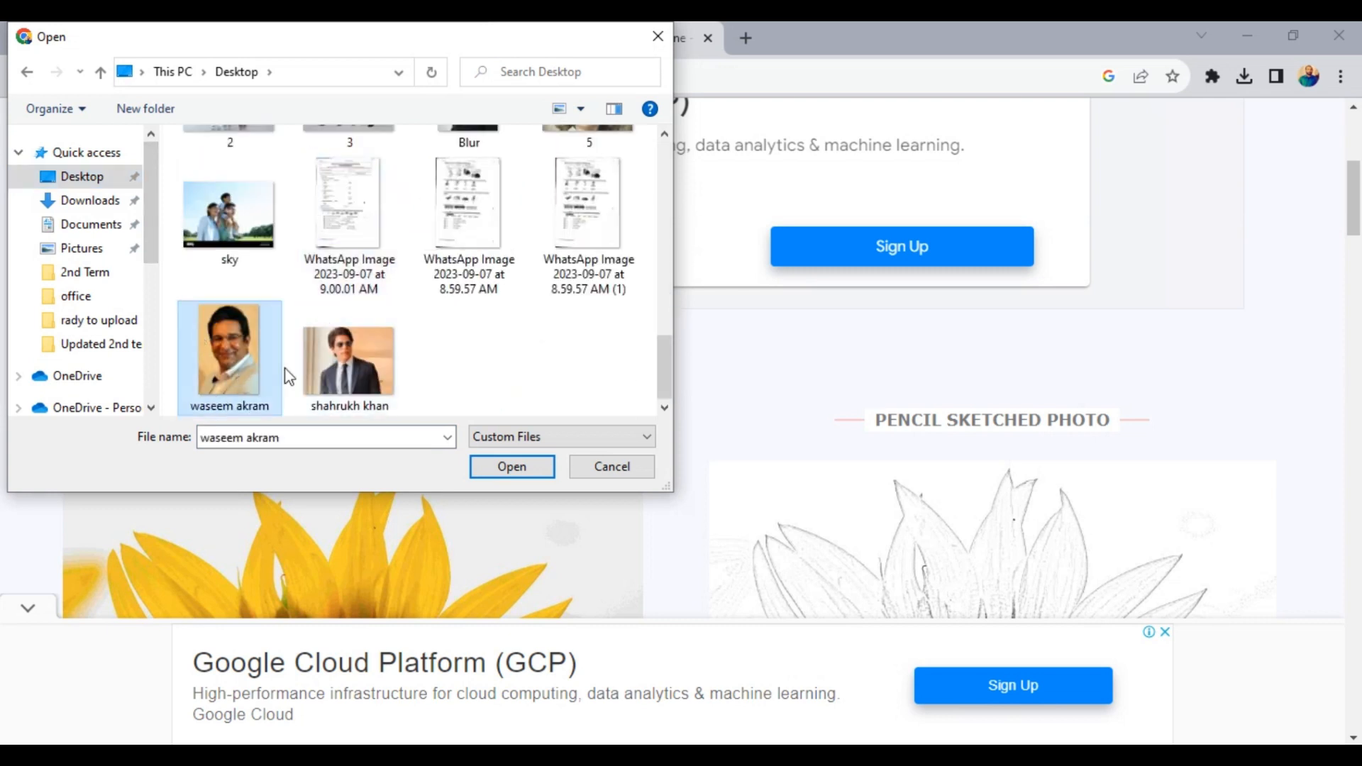
{"action": "left_click", "coordinate": [525, 464]}
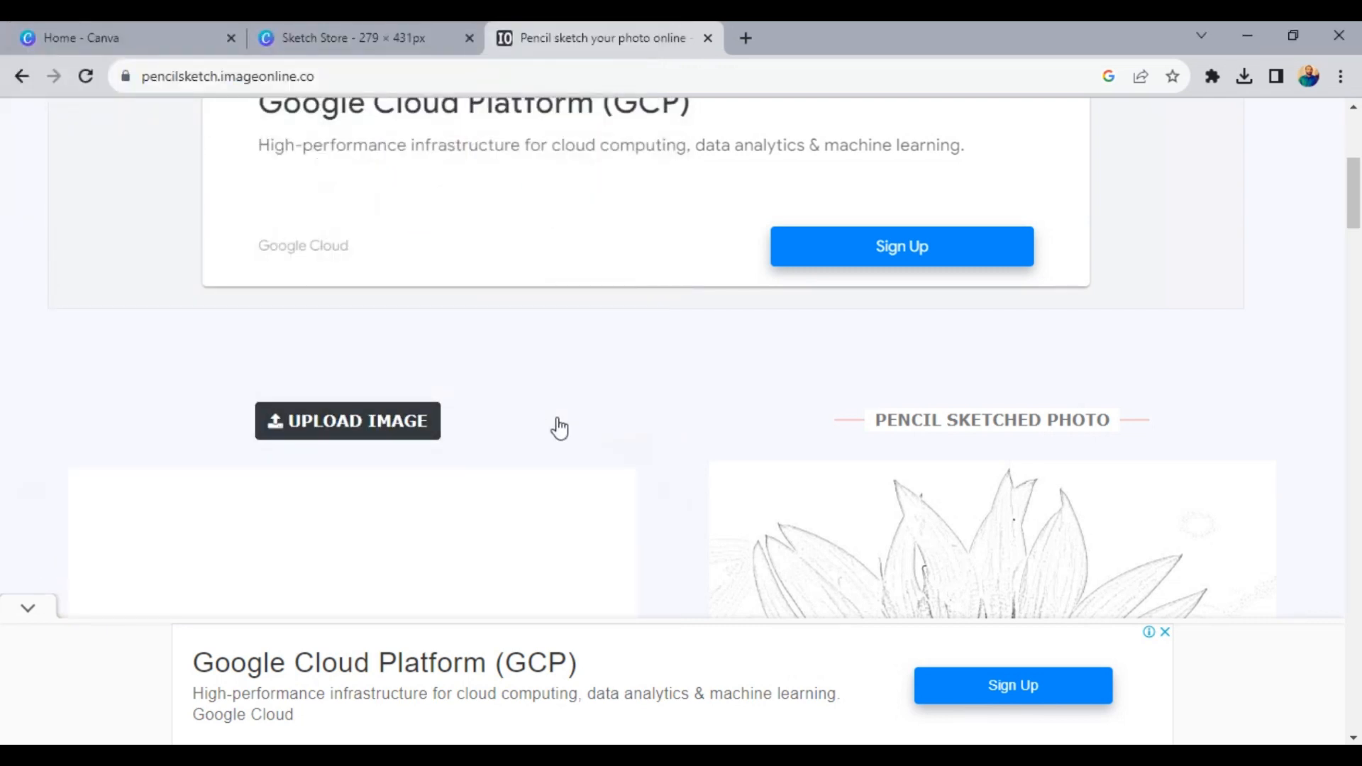
- Convert the loaded portrait into a pencil sketch and review the result and the pencil shadow setting
{"action": "scroll", "coordinate": [558, 427], "scroll_direction": "down", "scroll_amount": 5}
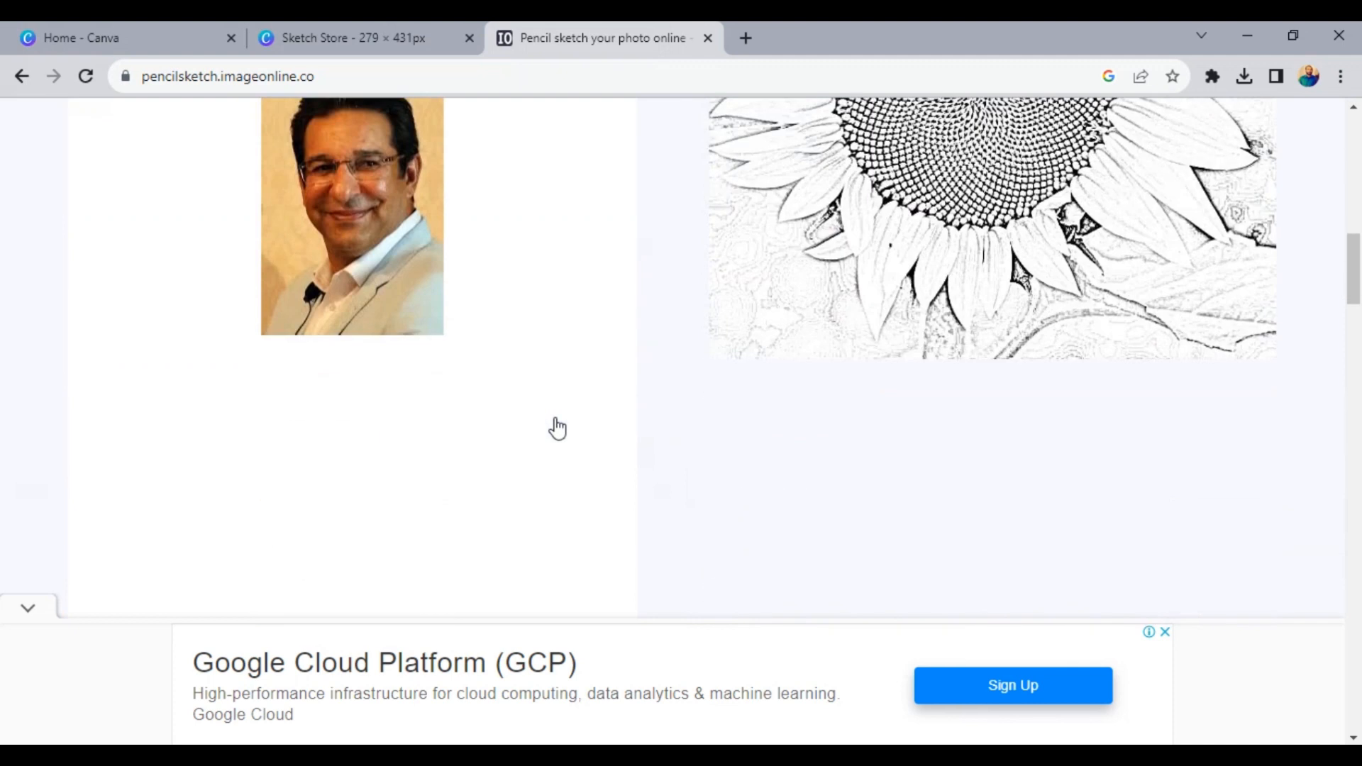
{"action": "scroll", "coordinate": [557, 428], "scroll_direction": "down", "scroll_amount": 5}
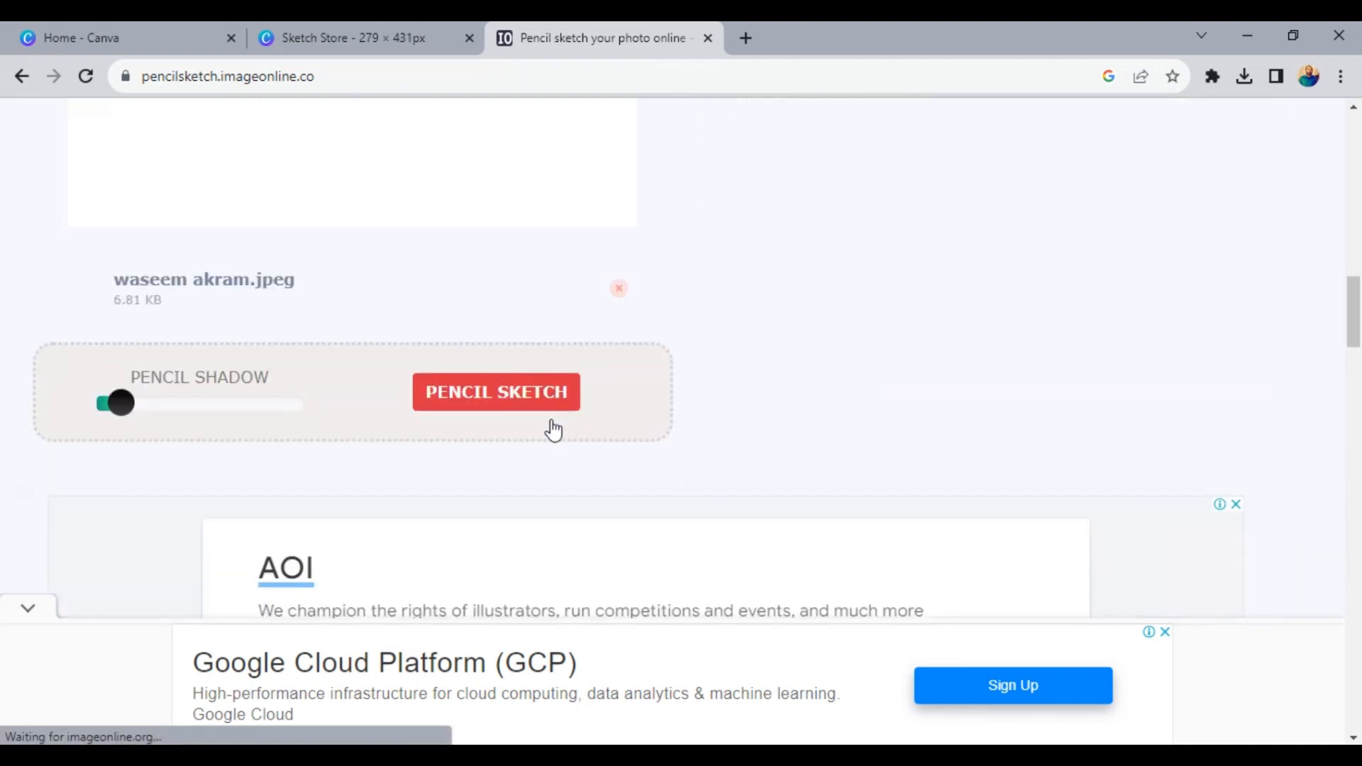
{"action": "left_click", "coordinate": [545, 407]}
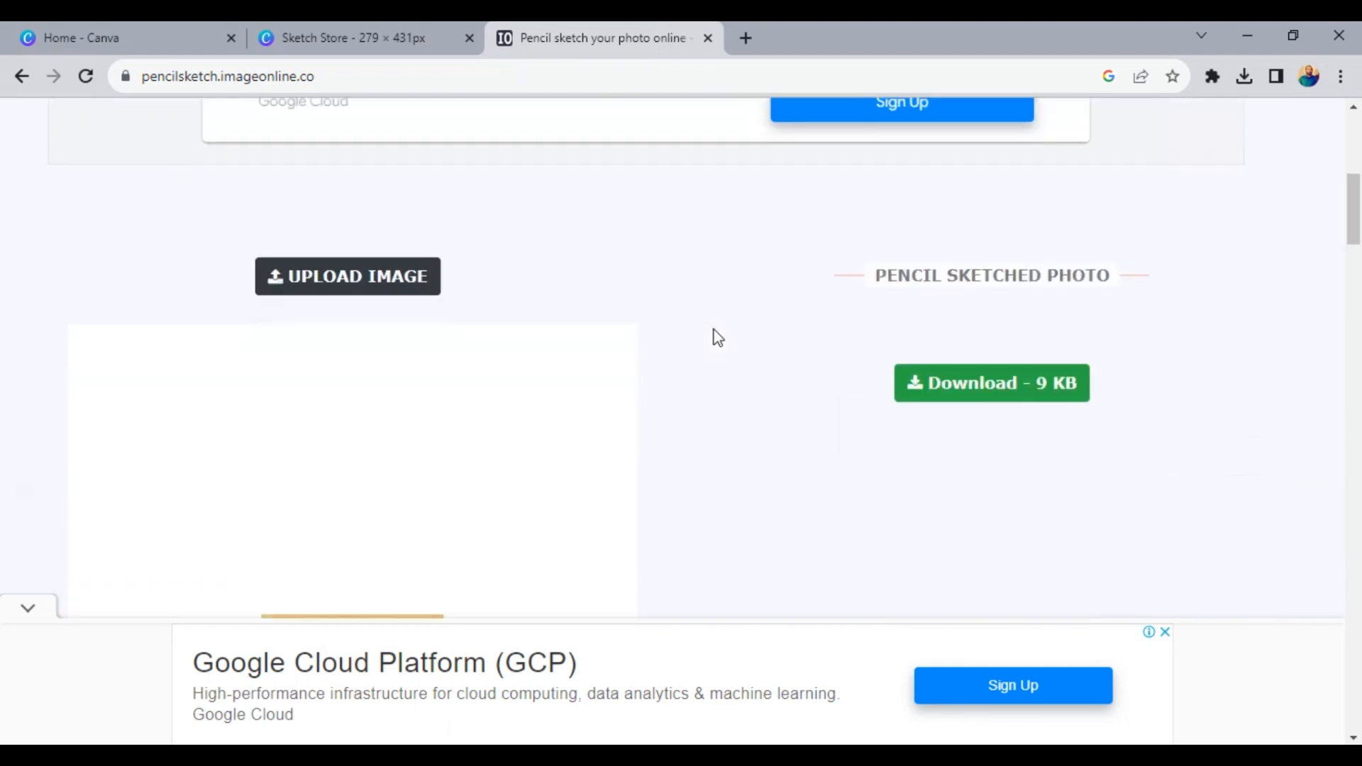
{"action": "scroll", "coordinate": [714, 329], "scroll_direction": "up", "scroll_amount": 2}
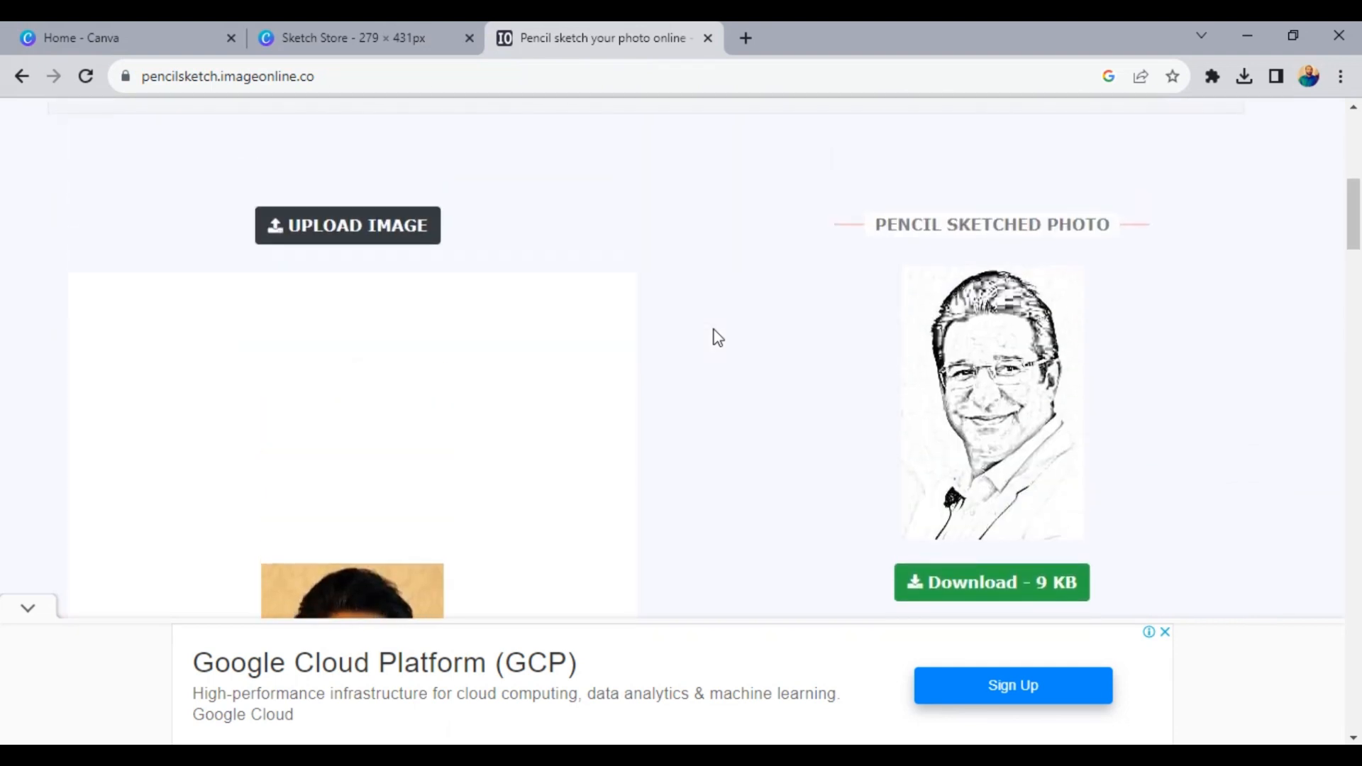
{"action": "scroll", "coordinate": [716, 337], "scroll_direction": "down", "scroll_amount": 3}
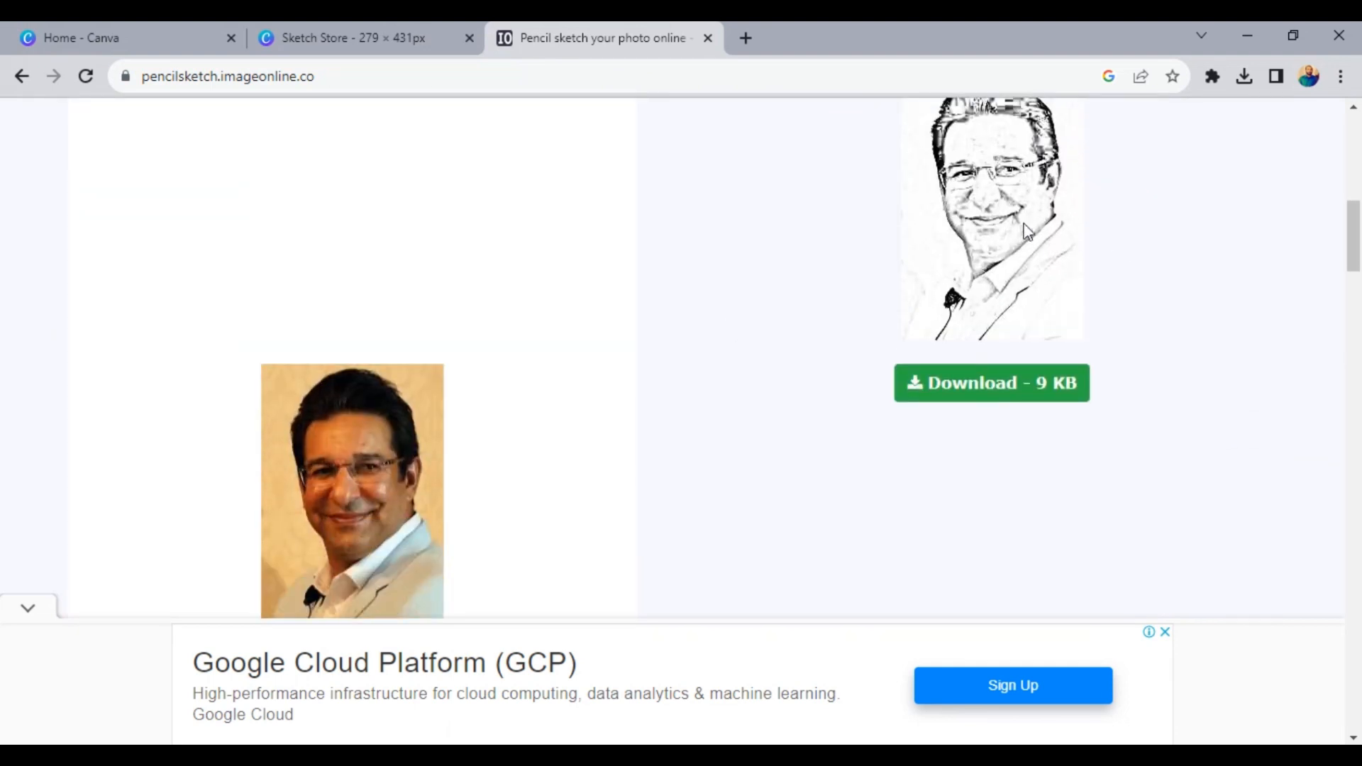
{"action": "scroll", "coordinate": [413, 450], "scroll_direction": "down", "scroll_amount": 8}
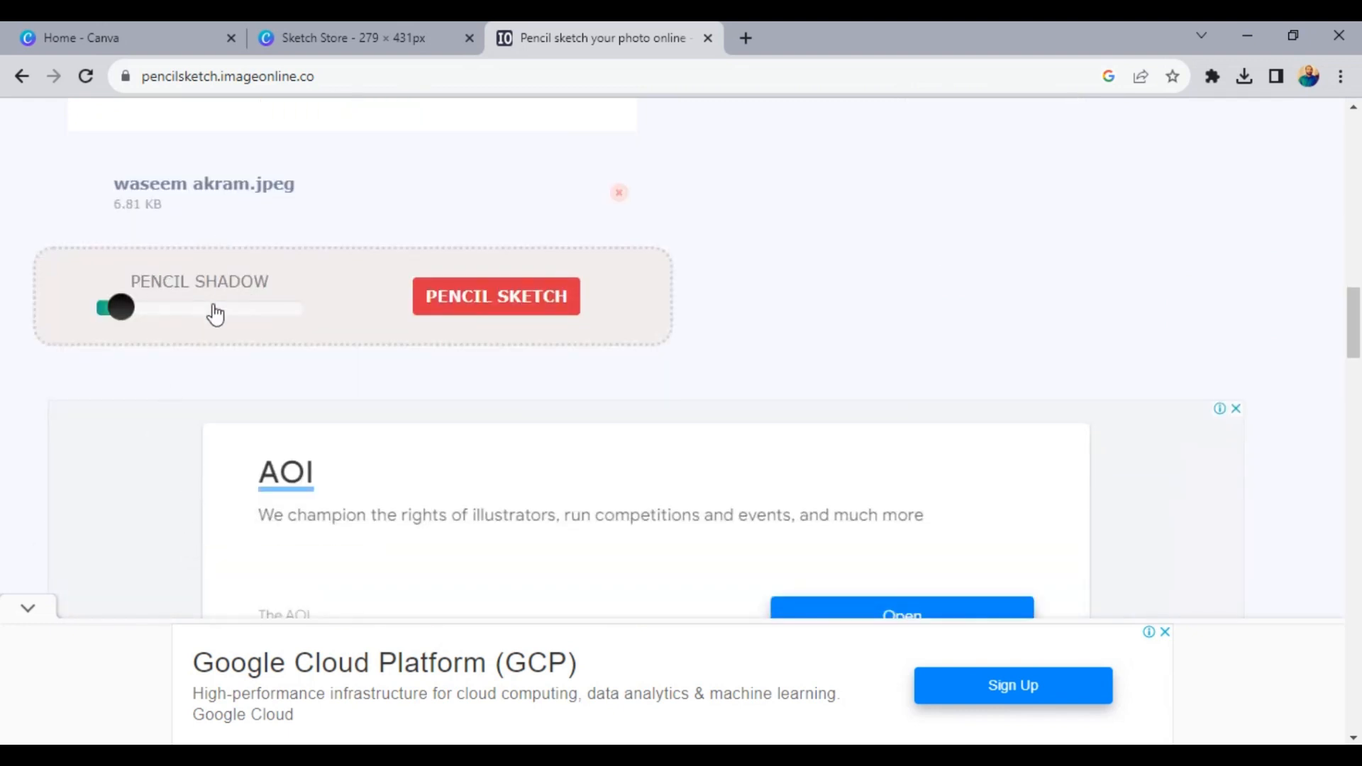
{"action": "scroll", "coordinate": [580, 341], "scroll_direction": "up", "scroll_amount": 9}
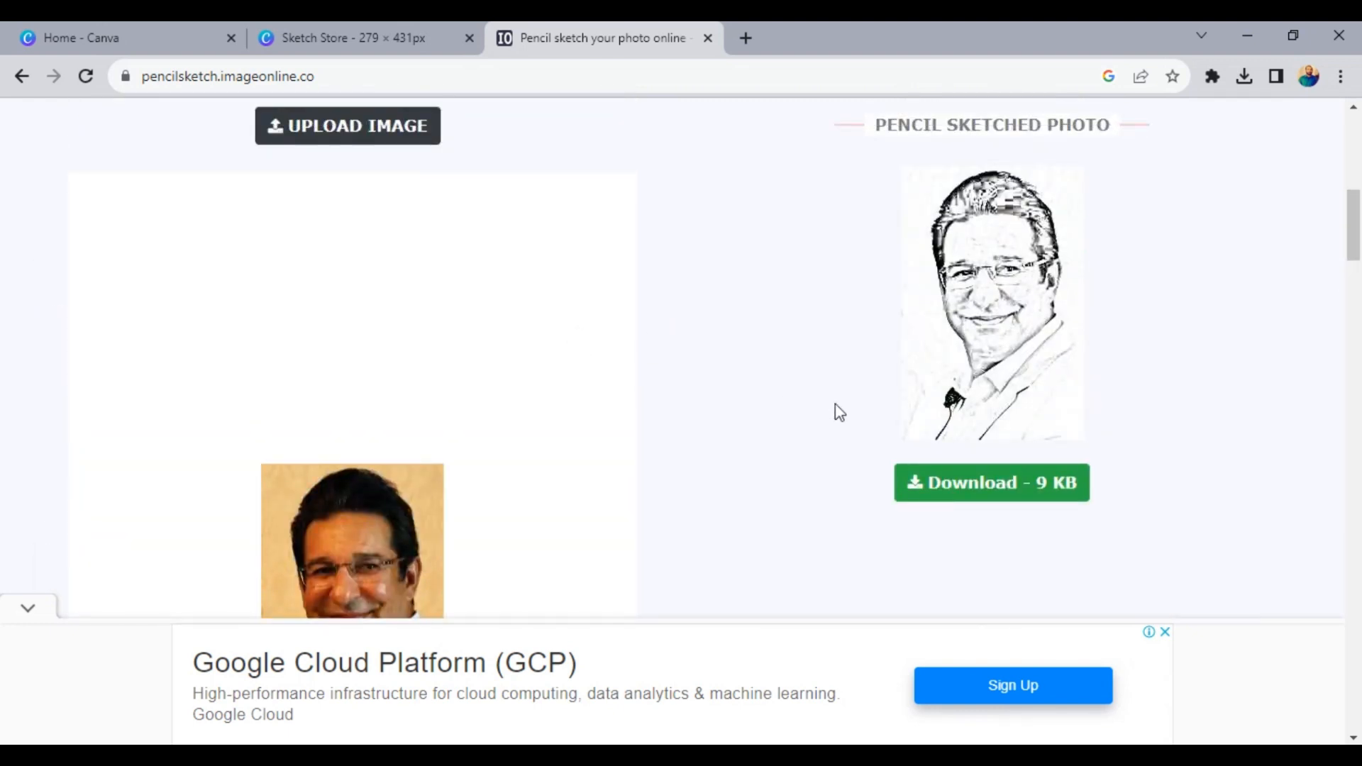
- Download the pencil-sketched portrait to the Desktop as a JPEG named "w"
{"action": "left_click", "coordinate": [944, 488]}
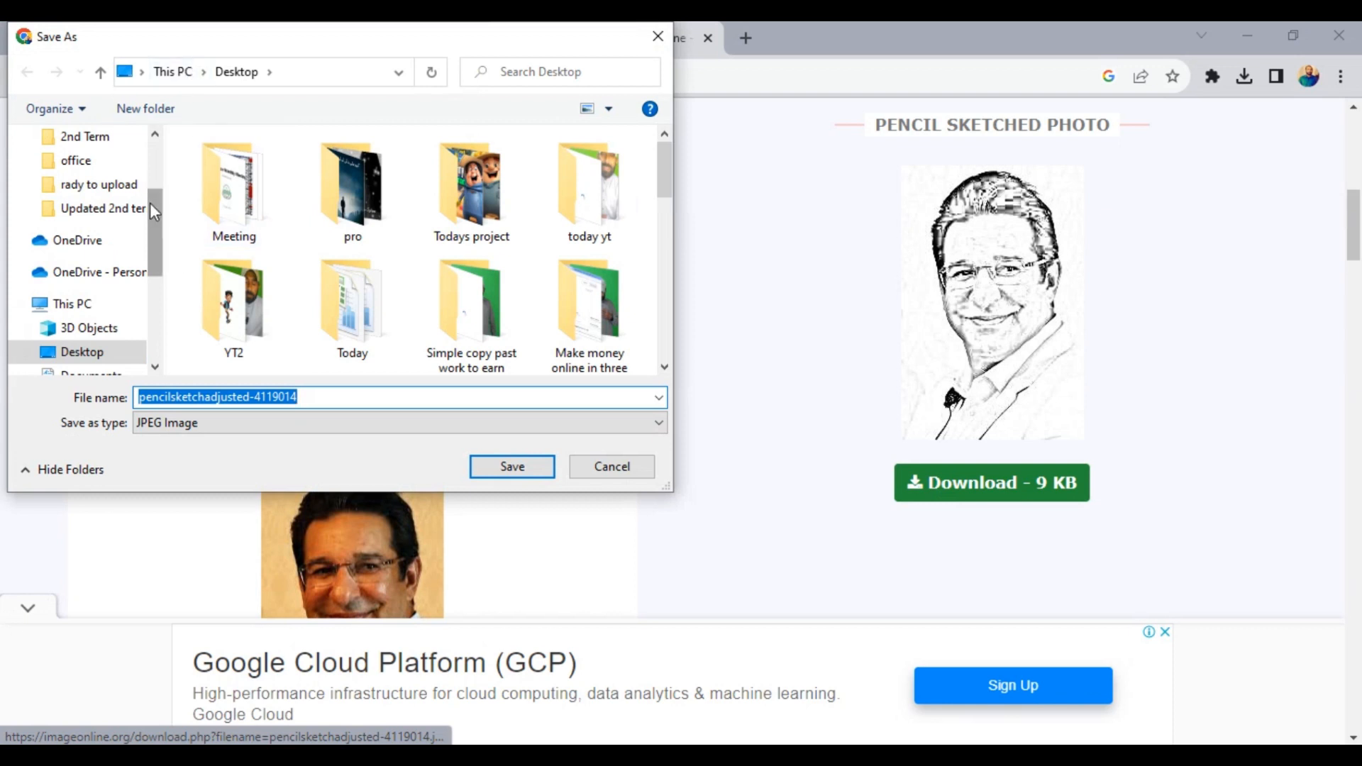
{"action": "scroll", "coordinate": [150, 202], "scroll_direction": "up", "scroll_amount": 2}
{"action": "type", "text": "w"}
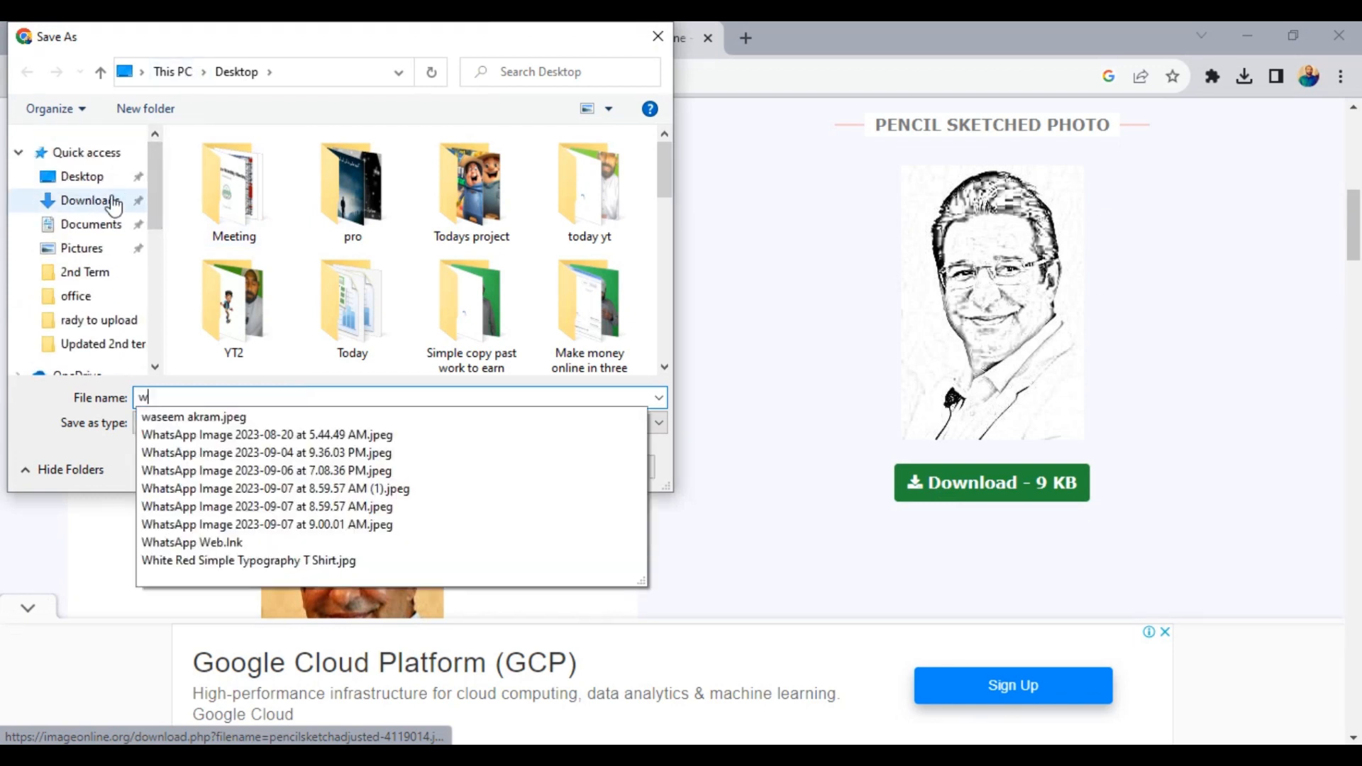
{"action": "left_click", "coordinate": [106, 179]}
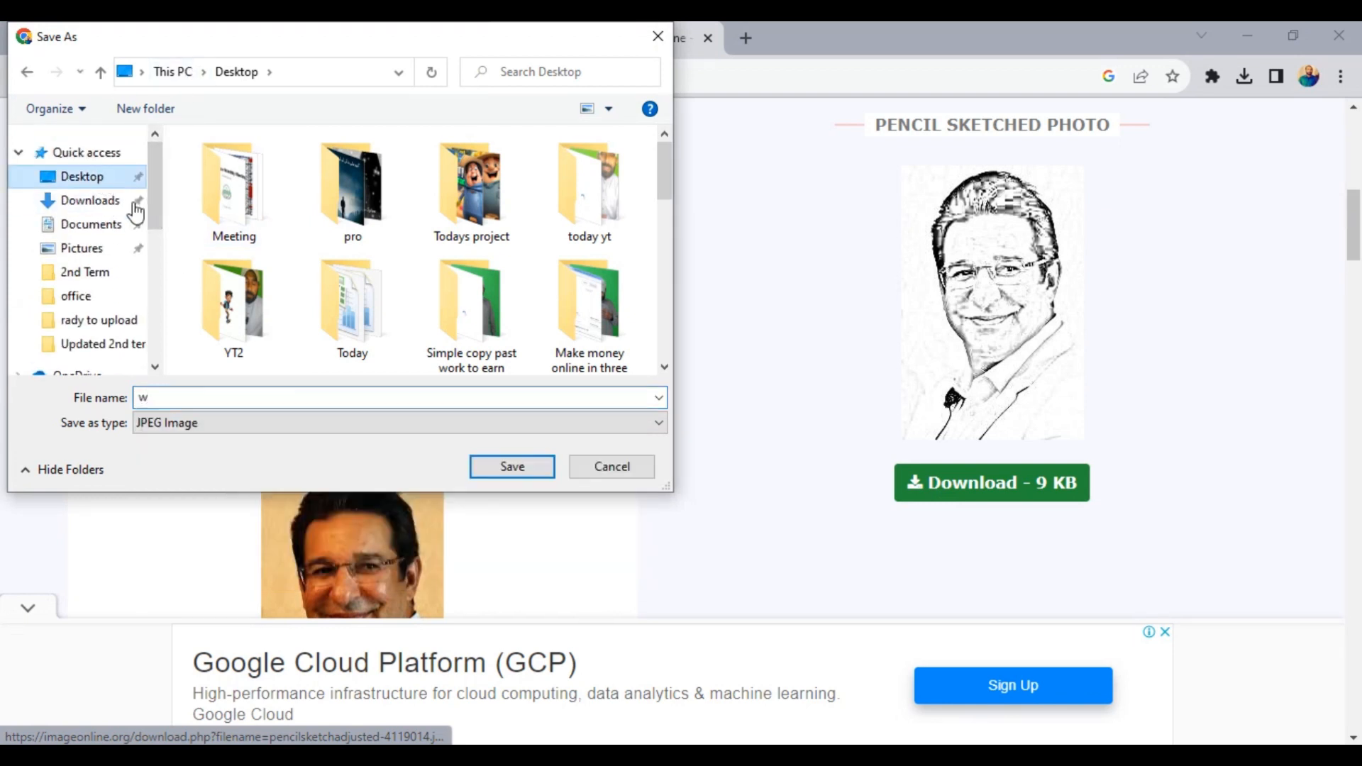
{"action": "left_click", "coordinate": [516, 470]}
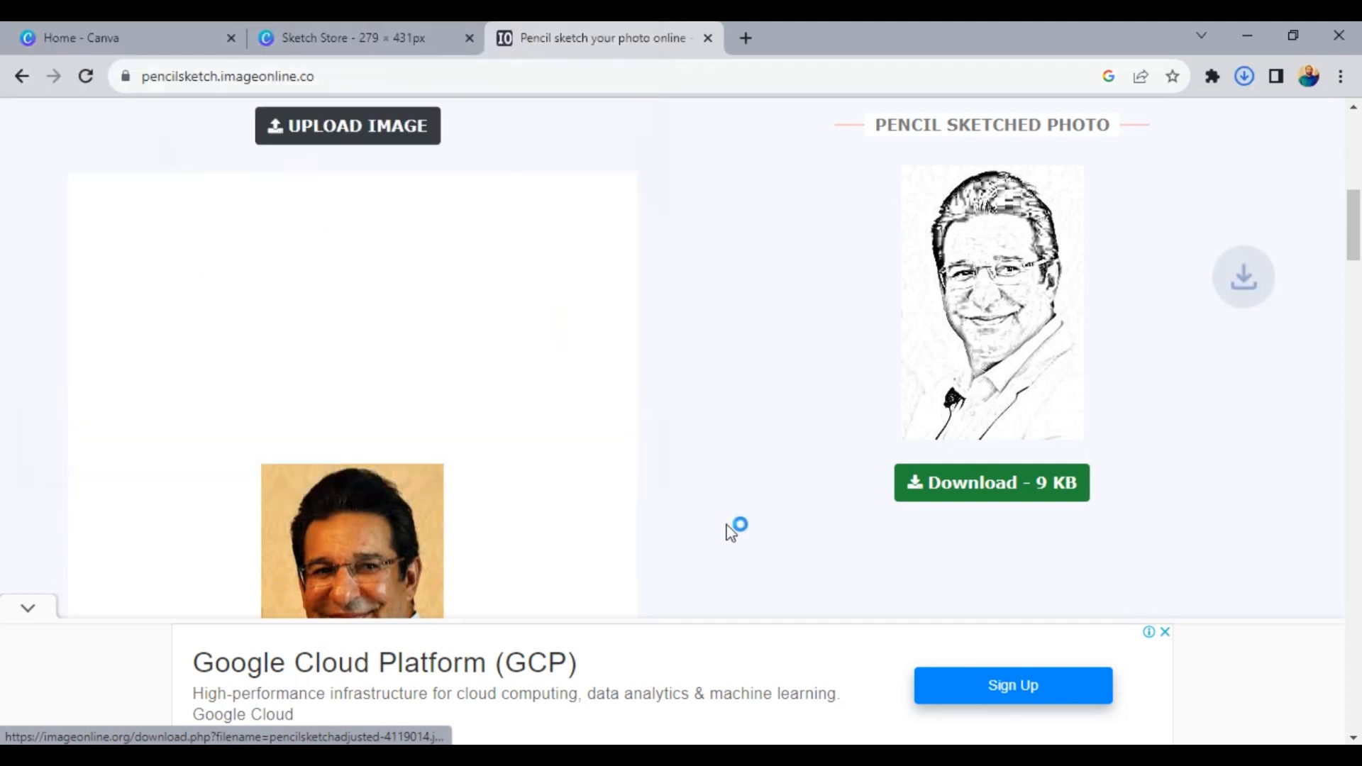
- Load the "shahrukh khan" photo from the Desktop into the tool and convert it into a pencil sketch
{"action": "scroll", "coordinate": [709, 496], "scroll_direction": "down", "scroll_amount": 5}
{"action": "scroll", "coordinate": [693, 473], "scroll_direction": "up", "scroll_amount": 5}
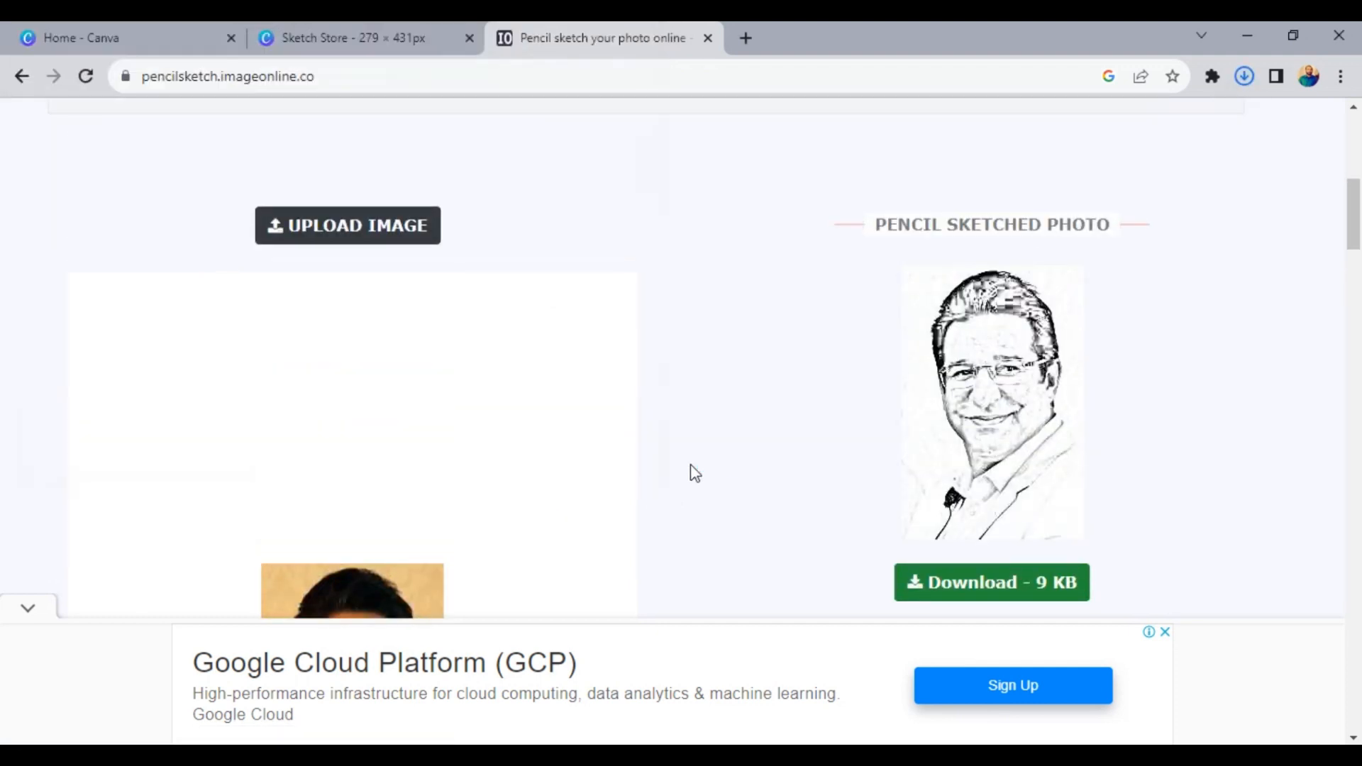
{"action": "left_click", "coordinate": [310, 236]}
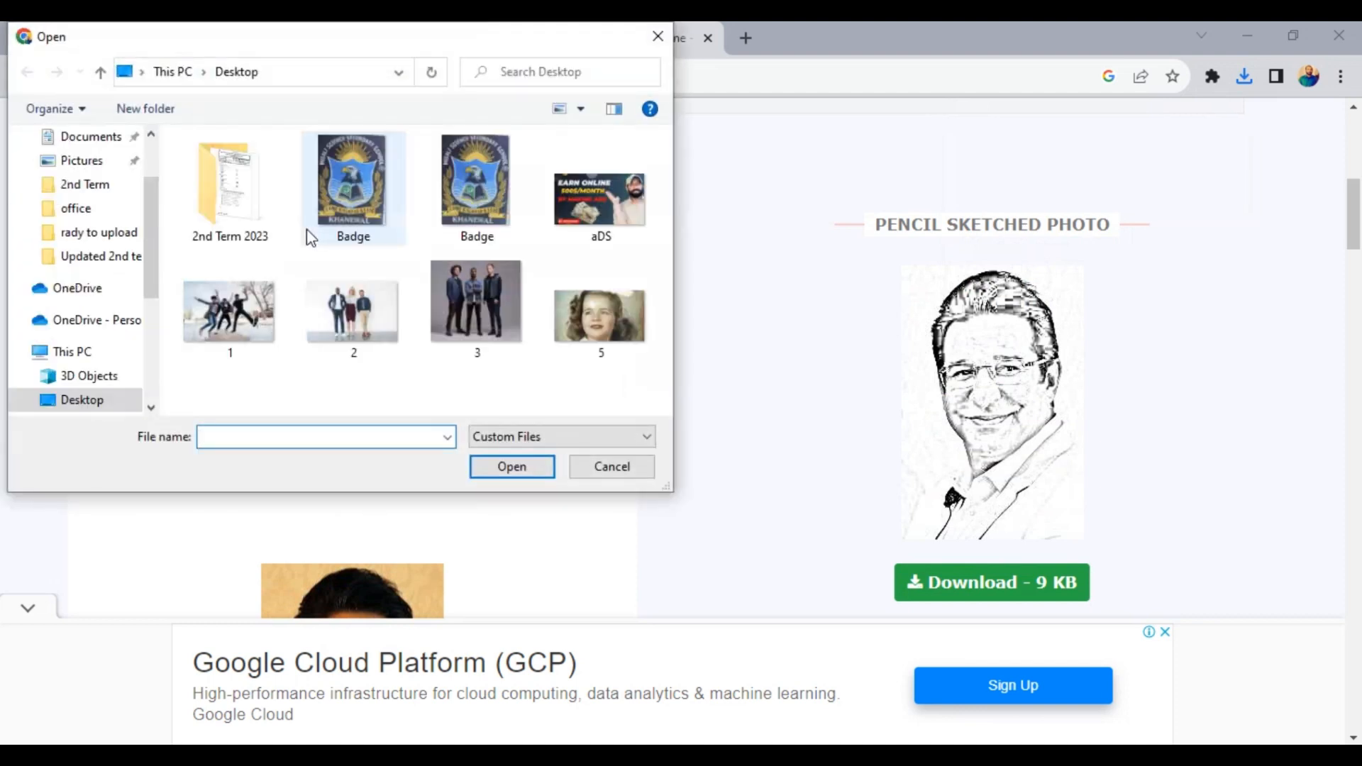
{"action": "scroll", "coordinate": [487, 330], "scroll_direction": "down", "scroll_amount": 3}
{"action": "scroll", "coordinate": [486, 327], "scroll_direction": "down", "scroll_amount": 5}
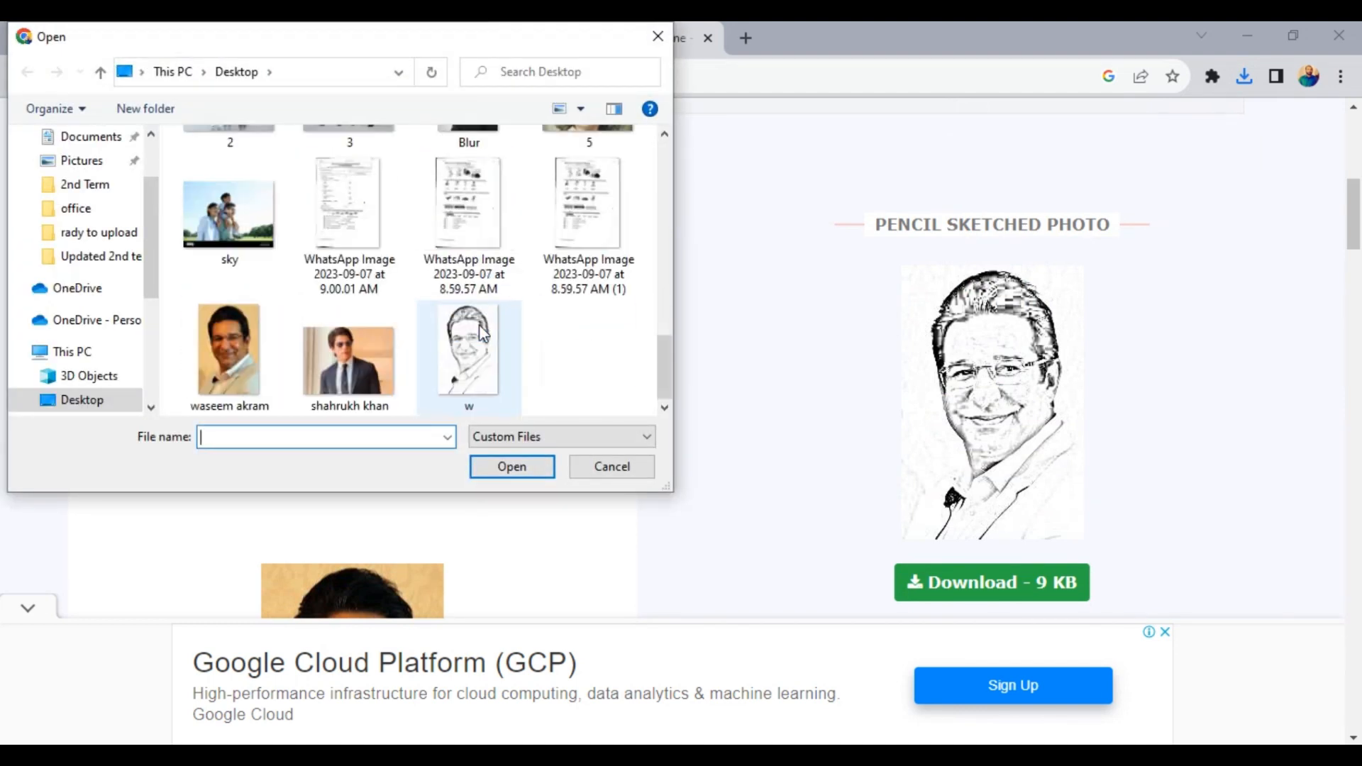
{"action": "left_click", "coordinate": [349, 374]}
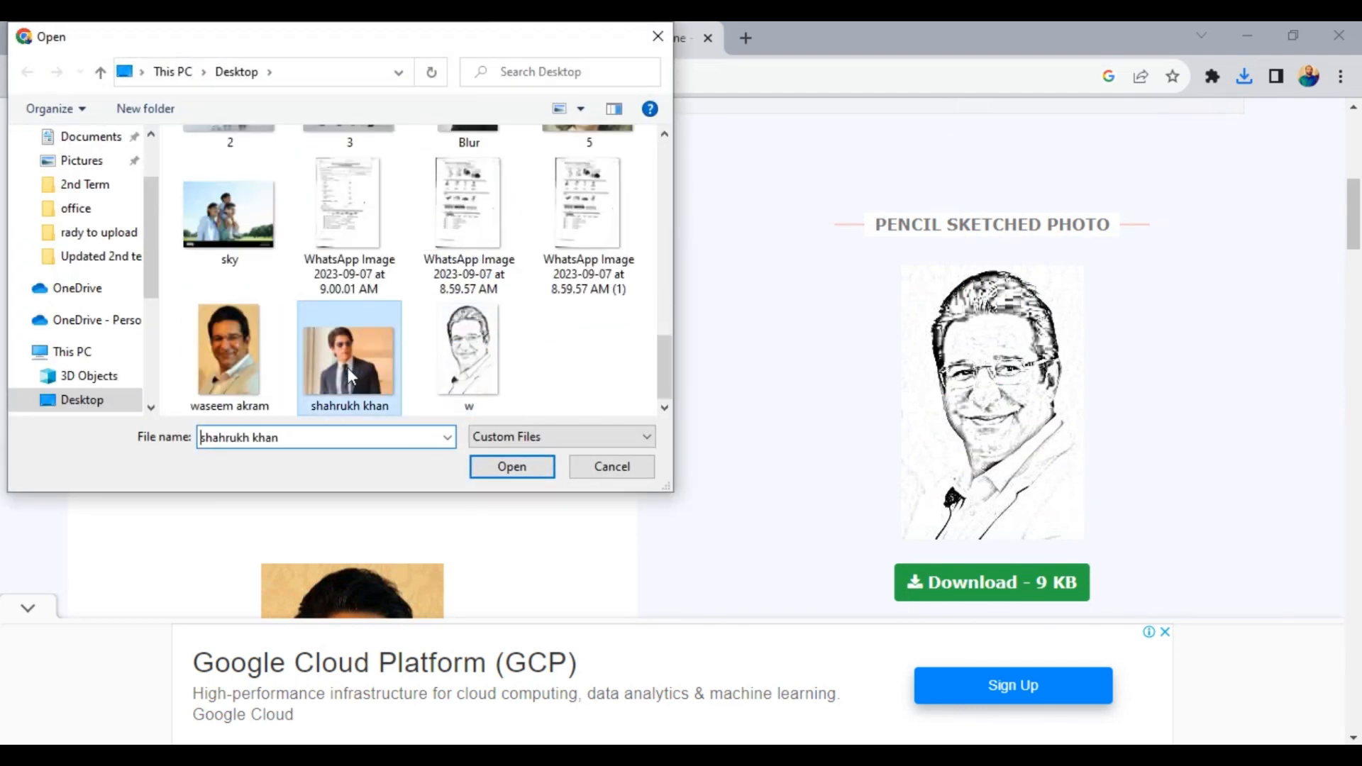
{"action": "left_click", "coordinate": [533, 475]}
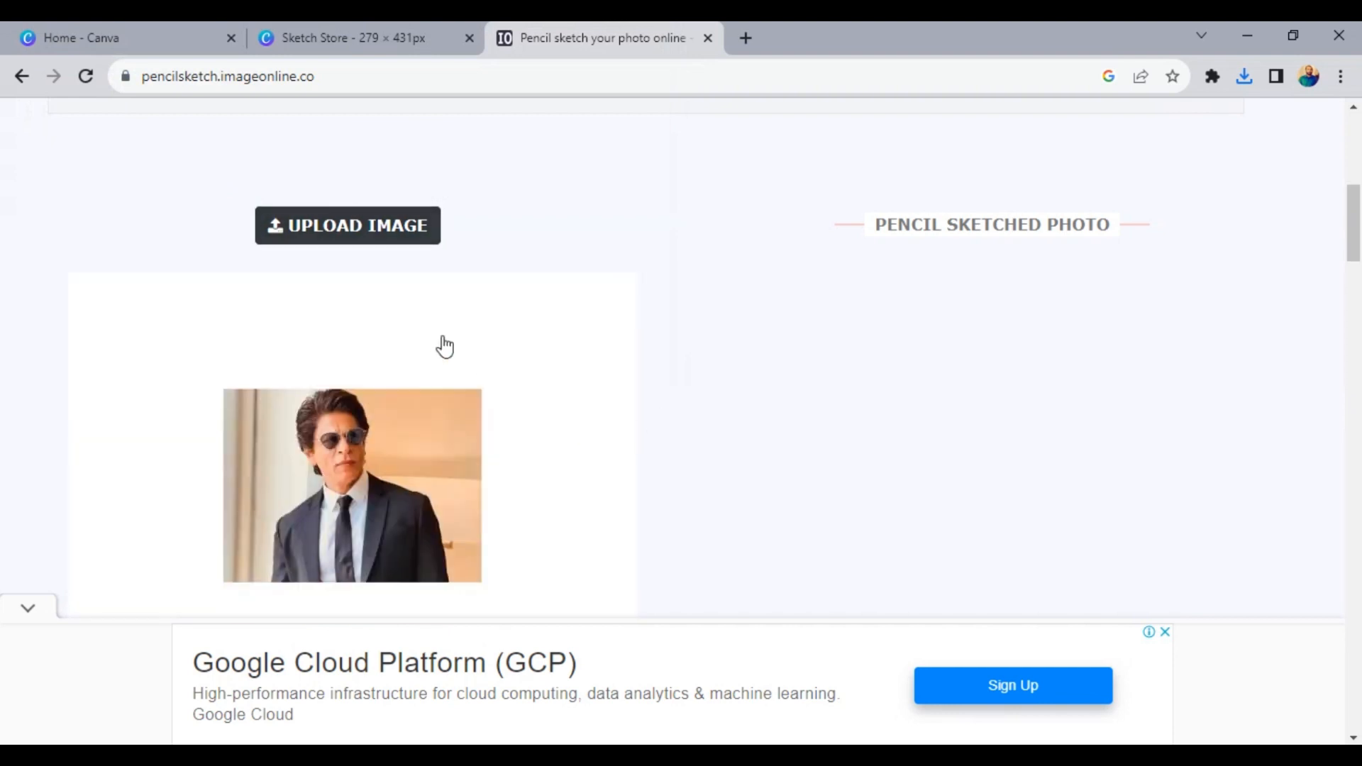
{"action": "scroll", "coordinate": [445, 347], "scroll_direction": "down", "scroll_amount": 4}
{"action": "left_click", "coordinate": [486, 571]}
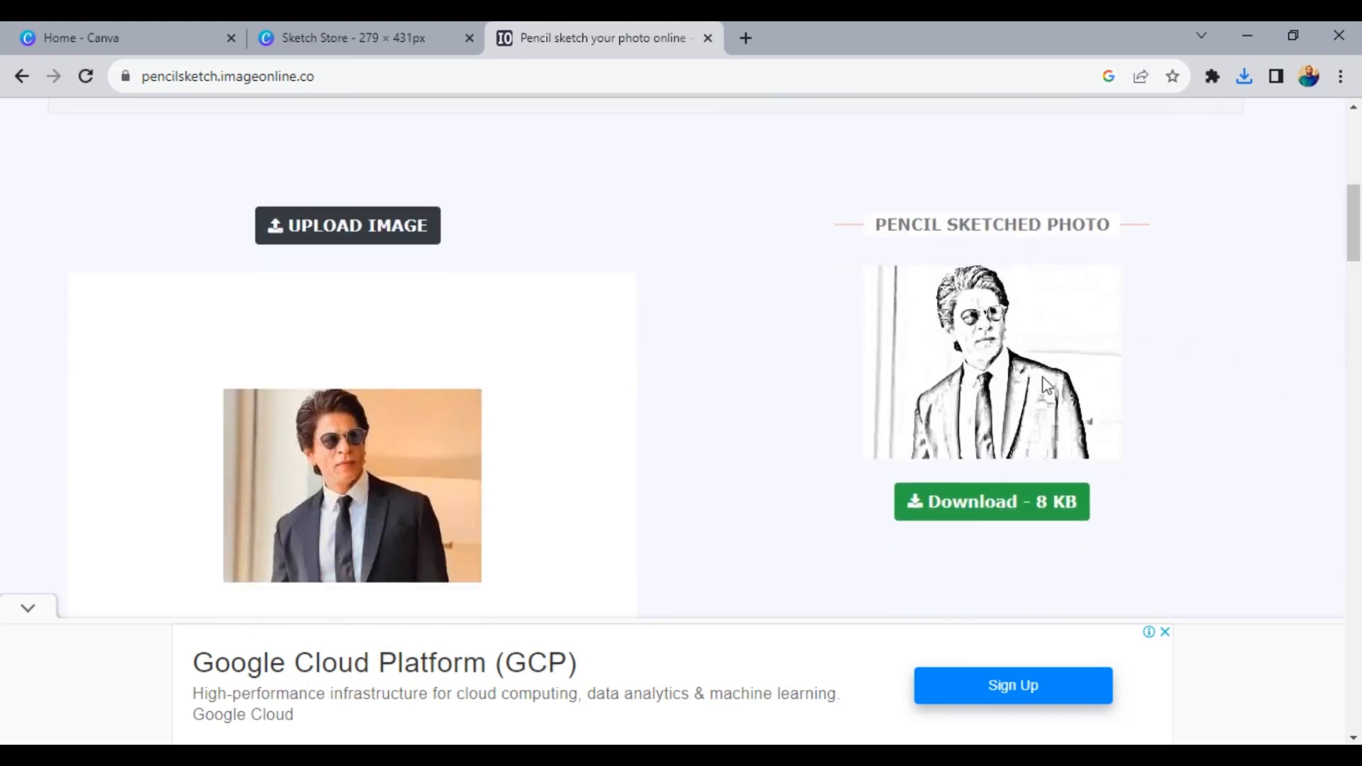
- Download the pencil-sketched suit portrait to the Desktop as a JPEG named "sh"
{"action": "left_click", "coordinate": [974, 517]}
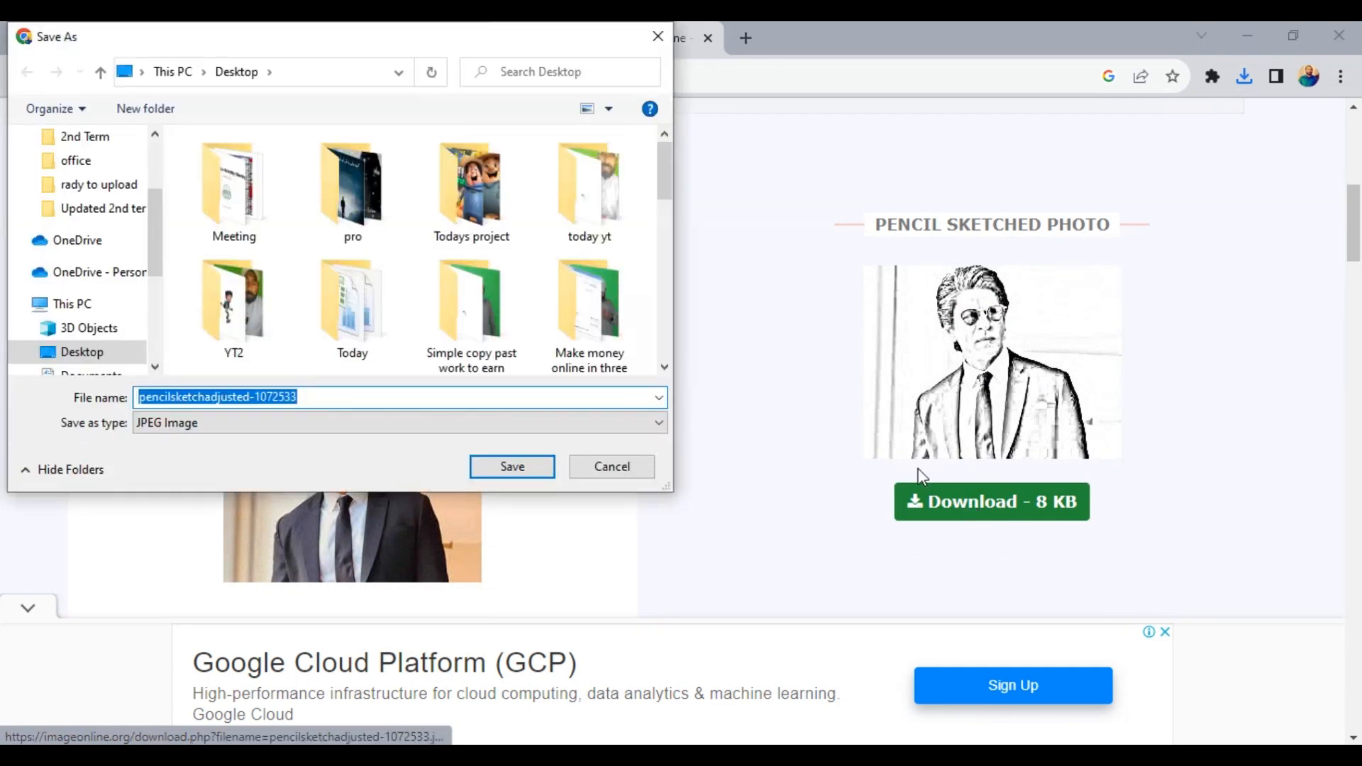
{"action": "type", "text": "sh"}
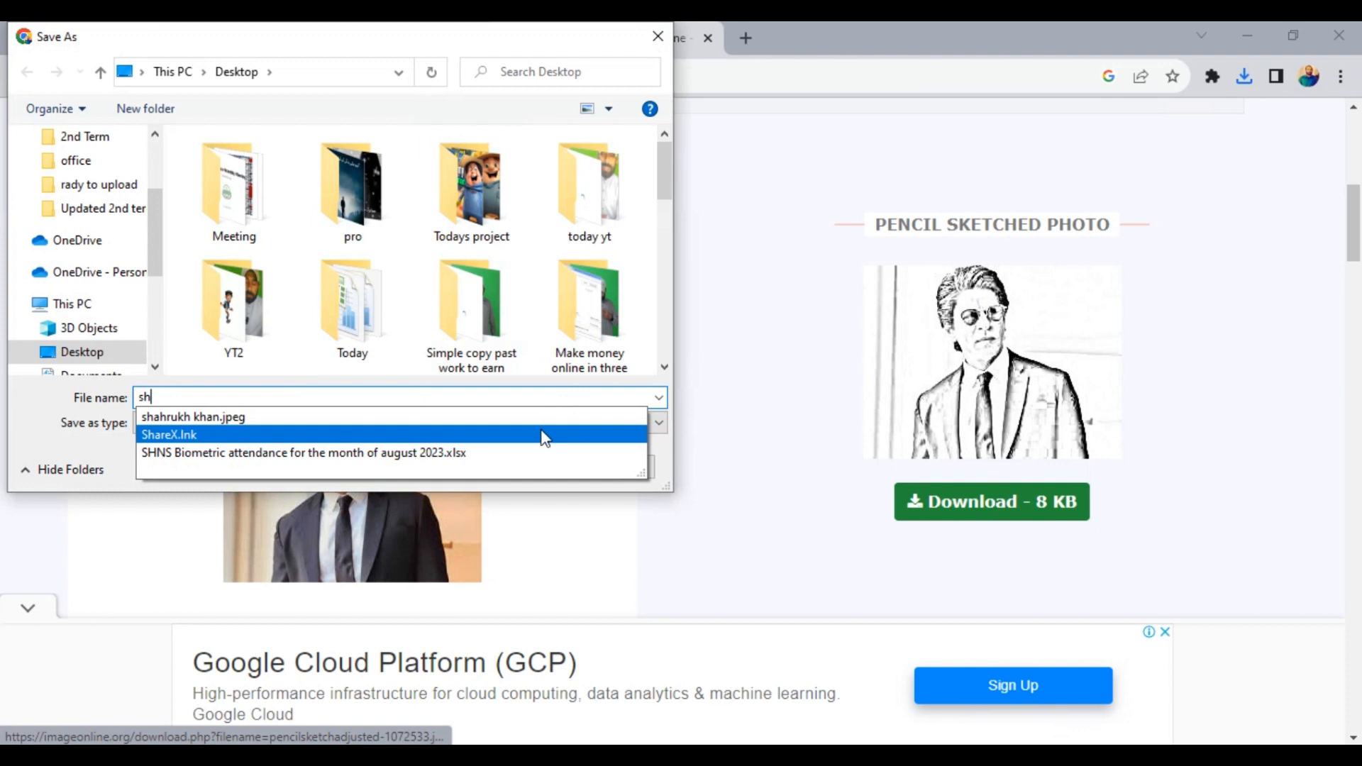
{"action": "key", "text": "Return"}
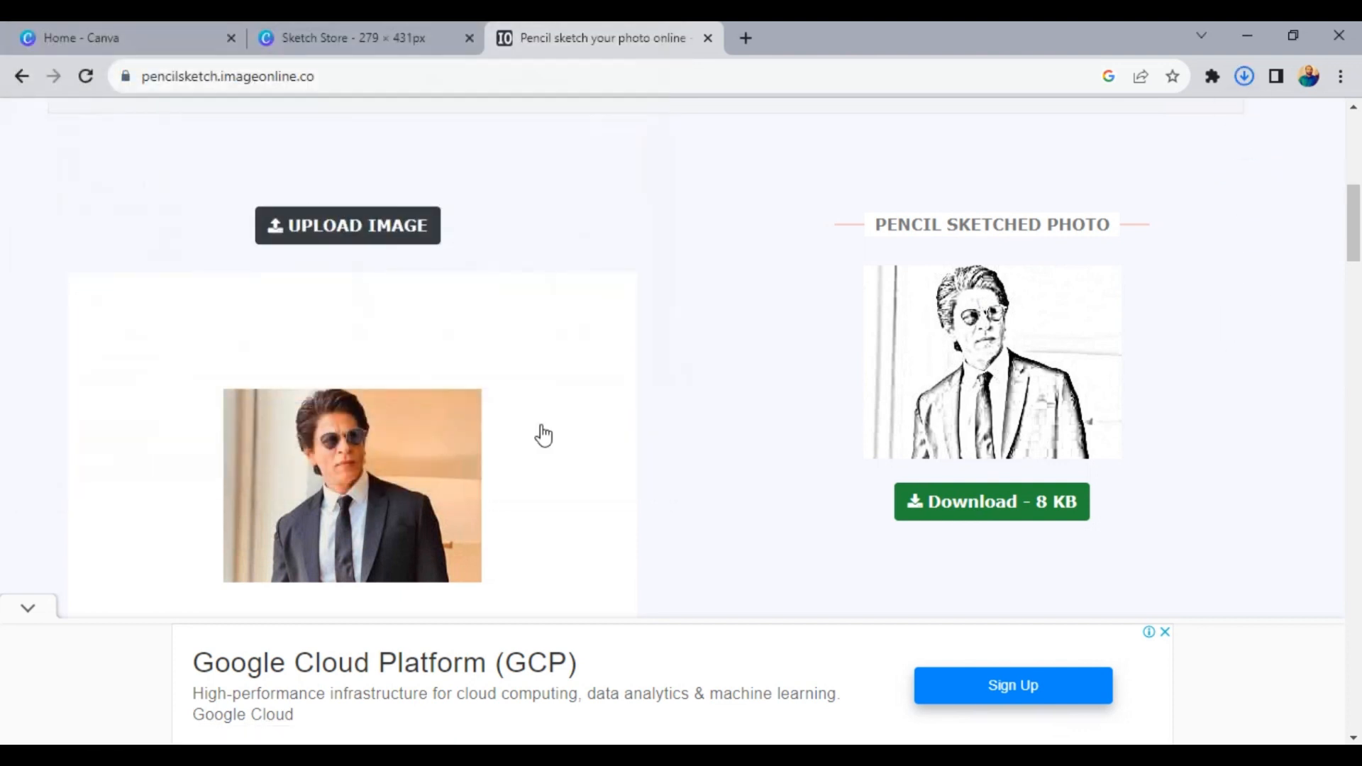
- Switch to the Sketch Store design in Canva, add a sixth page, and upload the "w" sketch from the Desktop
{"action": "left_click", "coordinate": [338, 26]}
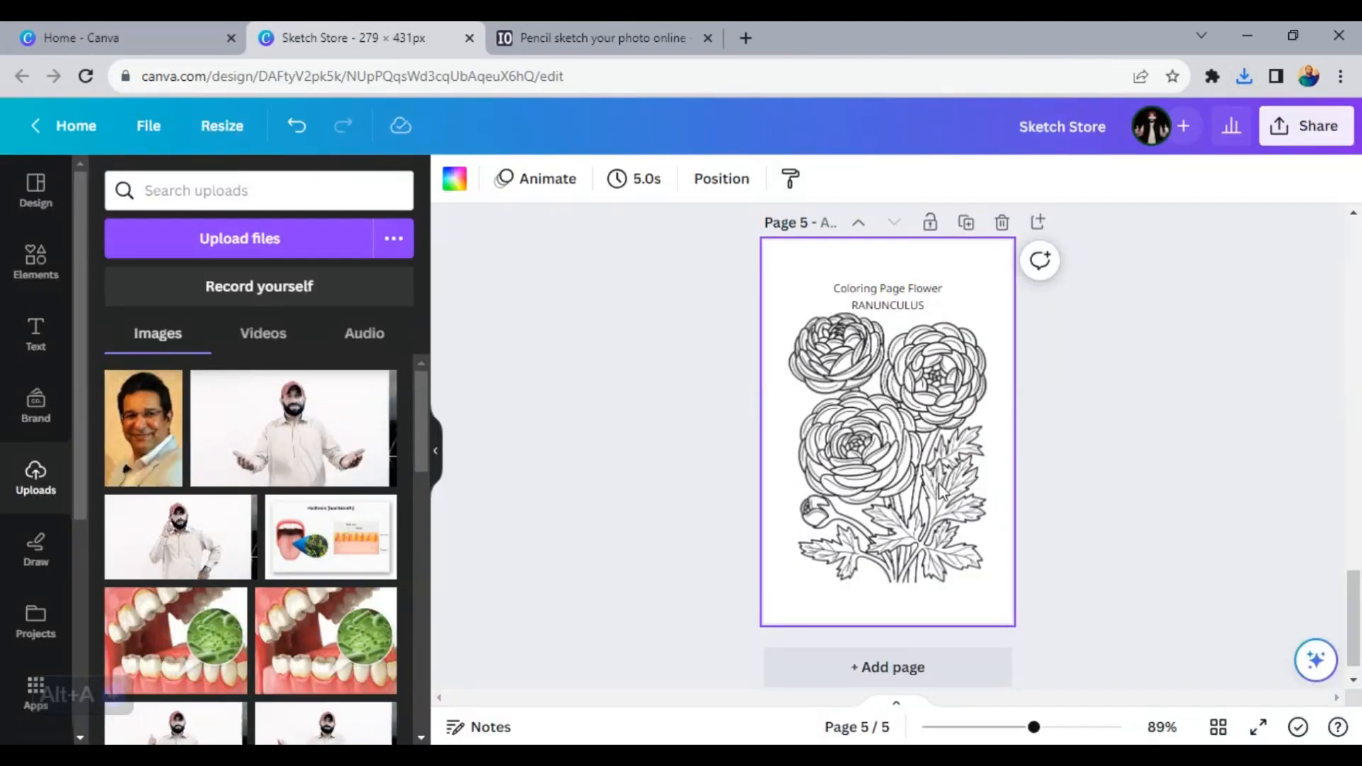
{"action": "left_click", "coordinate": [884, 673]}
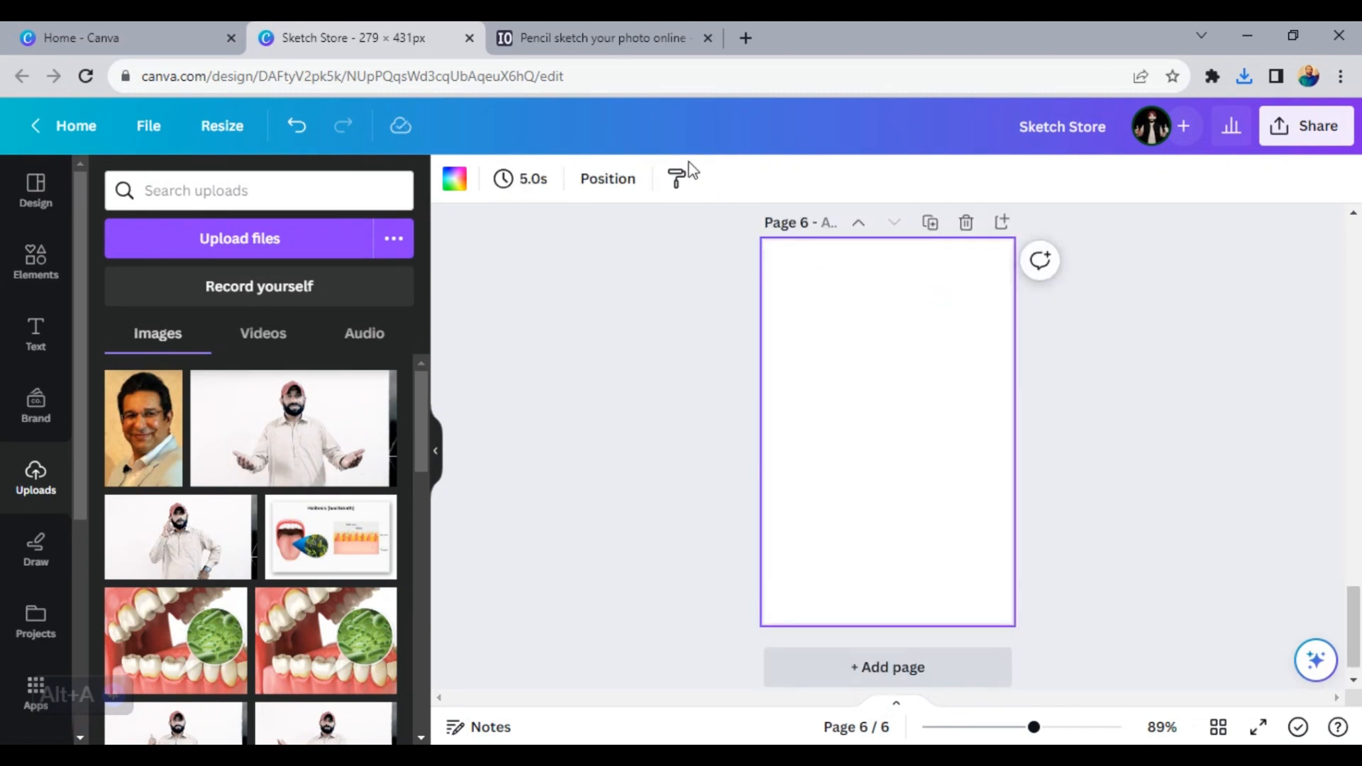
{"action": "left_click", "coordinate": [199, 220]}
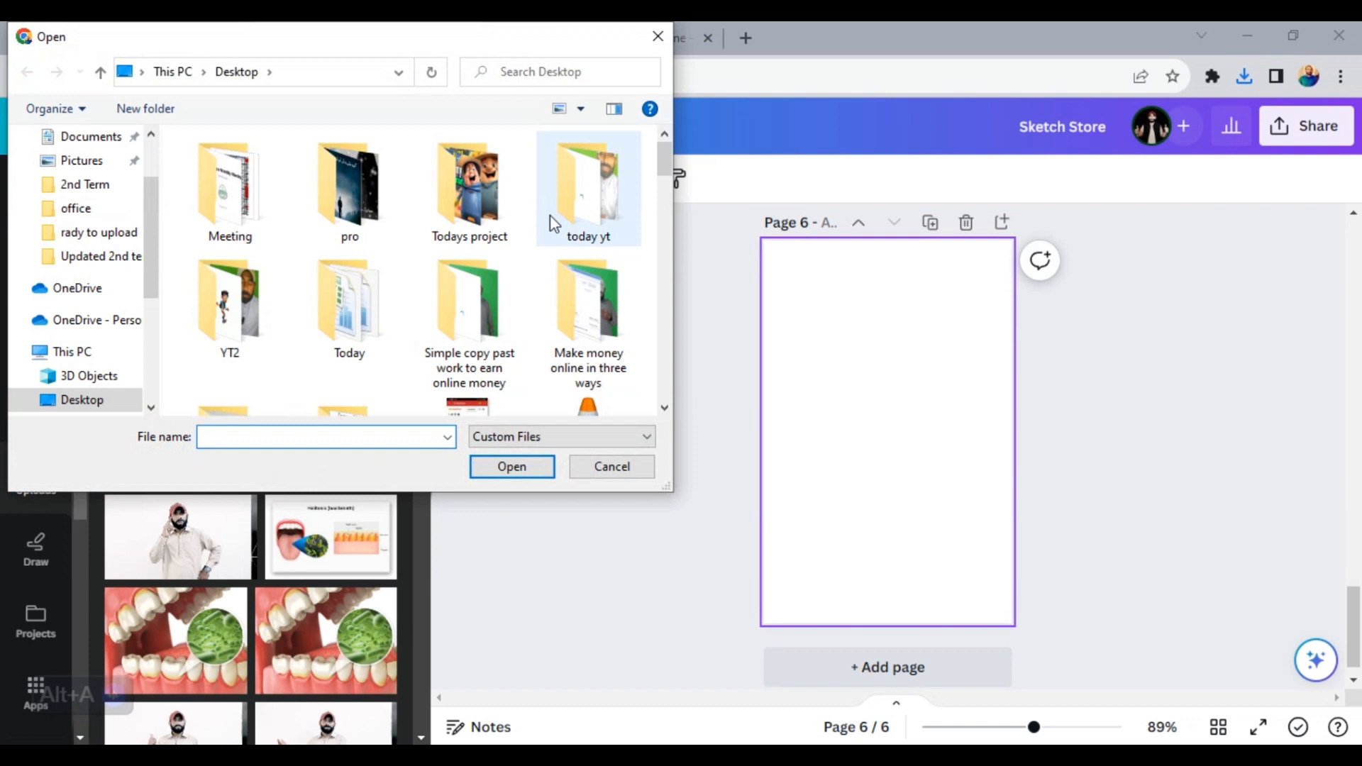
{"action": "scroll", "coordinate": [551, 217], "scroll_direction": "down", "scroll_amount": 15}
{"action": "scroll", "coordinate": [550, 215], "scroll_direction": "down", "scroll_amount": 6}
{"action": "left_click", "coordinate": [458, 369]}
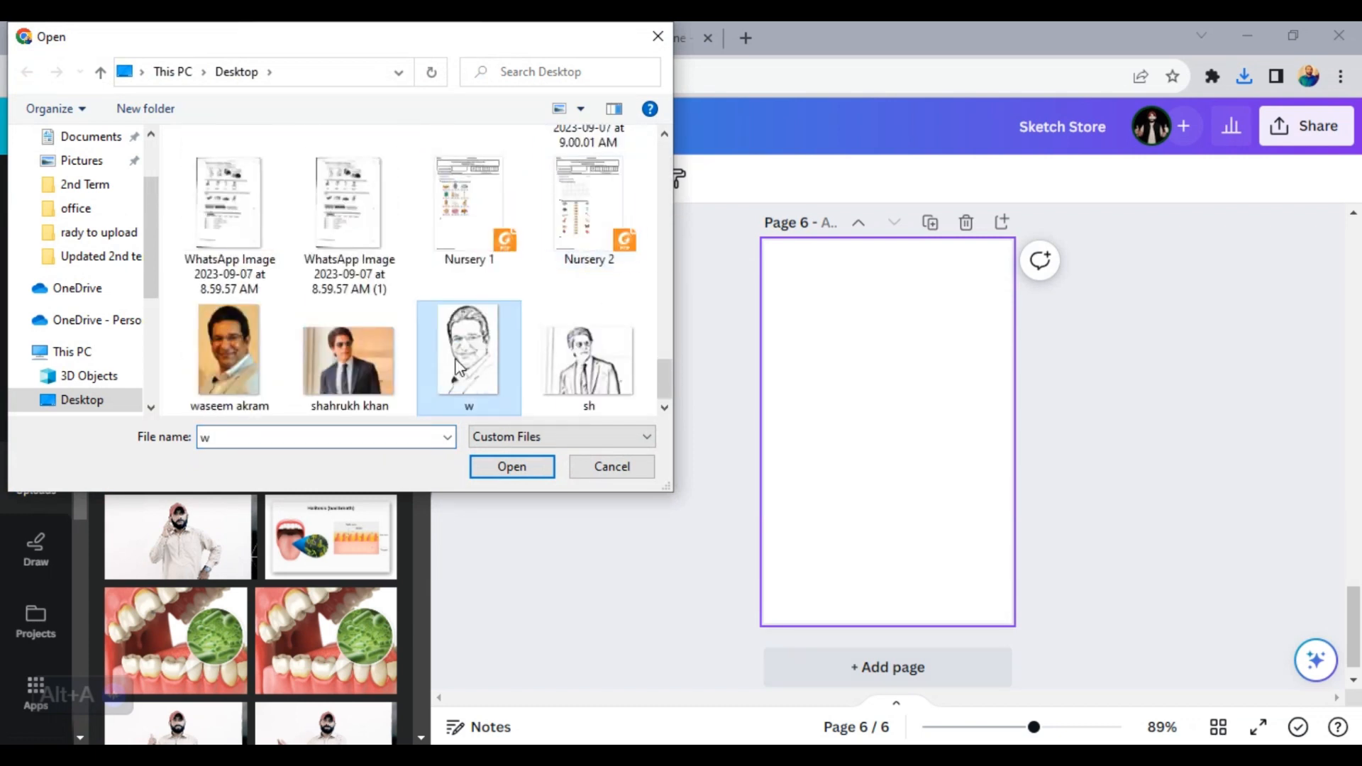
{"action": "left_click", "coordinate": [510, 466]}
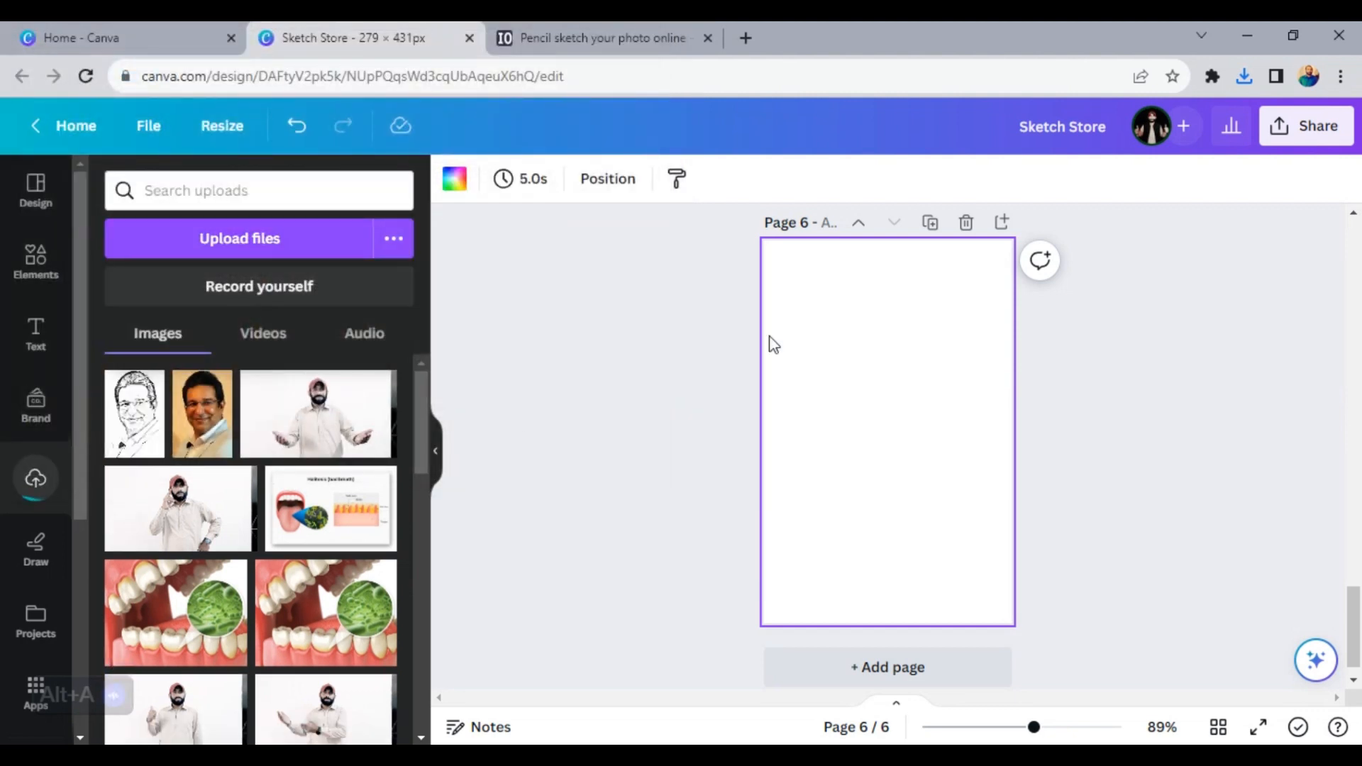
- Place the uploaded "w" sketch on page 6, enlarge it to nearly fill the page, and add a blank seventh page
{"action": "left_click", "coordinate": [144, 411]}
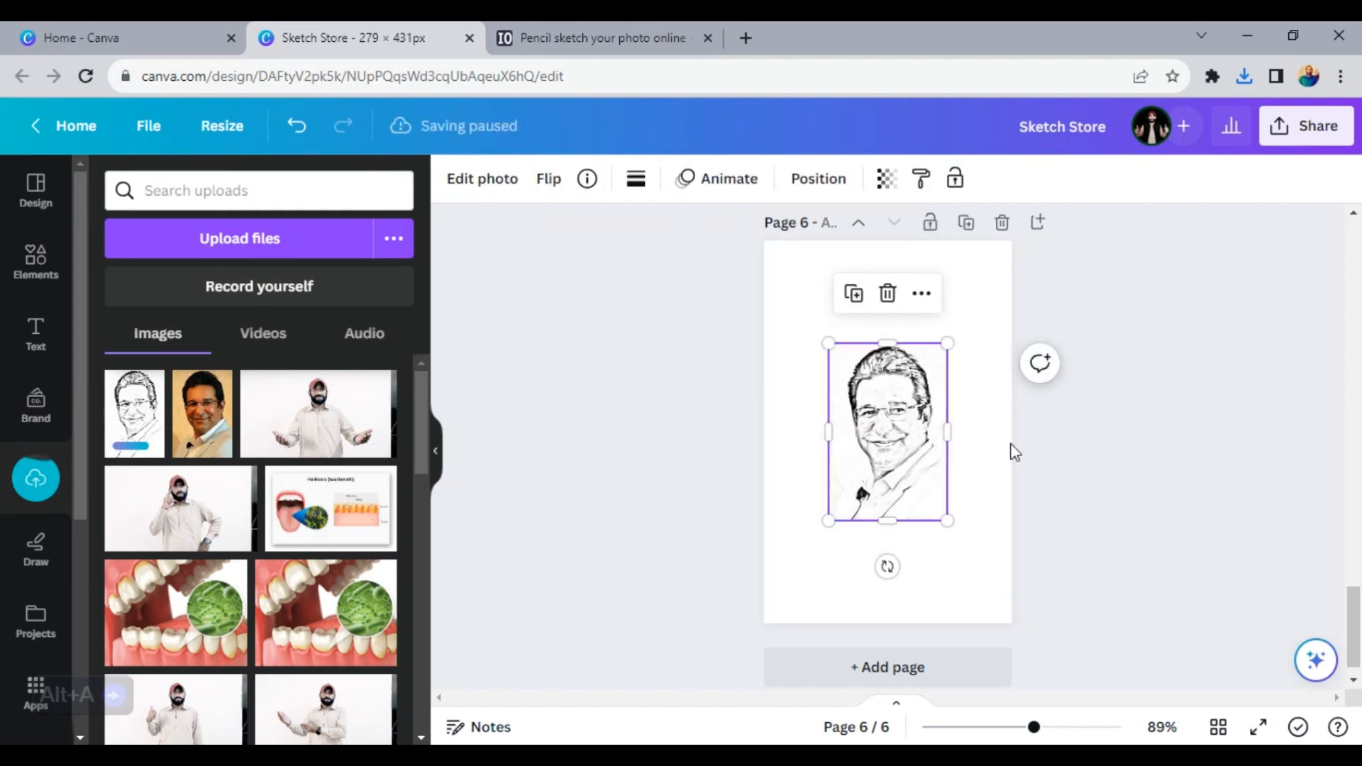
{"action": "left_click_drag", "start_coordinate": [827, 343], "coordinate": [757, 271]}
{"action": "left_click_drag", "start_coordinate": [948, 521], "coordinate": [1026, 614]}
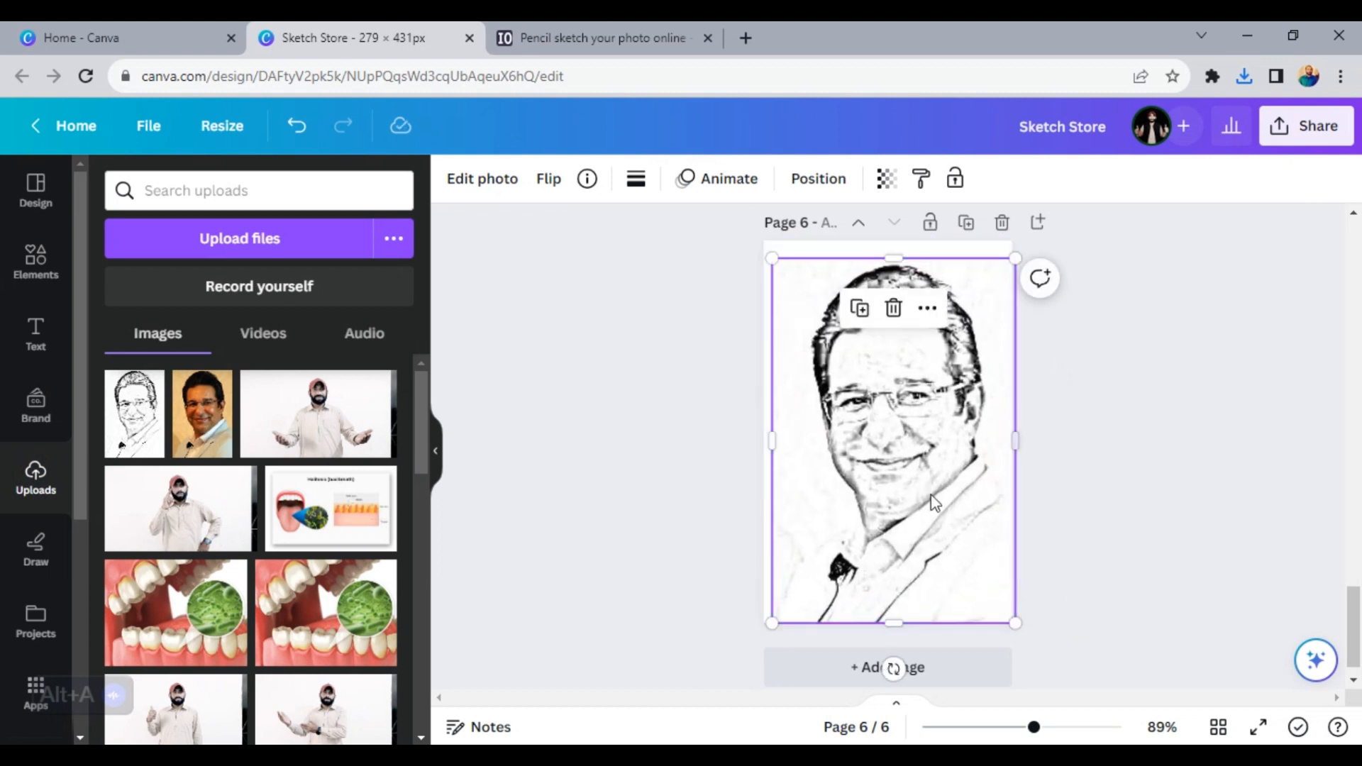
{"action": "left_click", "coordinate": [1119, 562]}
{"action": "left_click", "coordinate": [969, 649]}
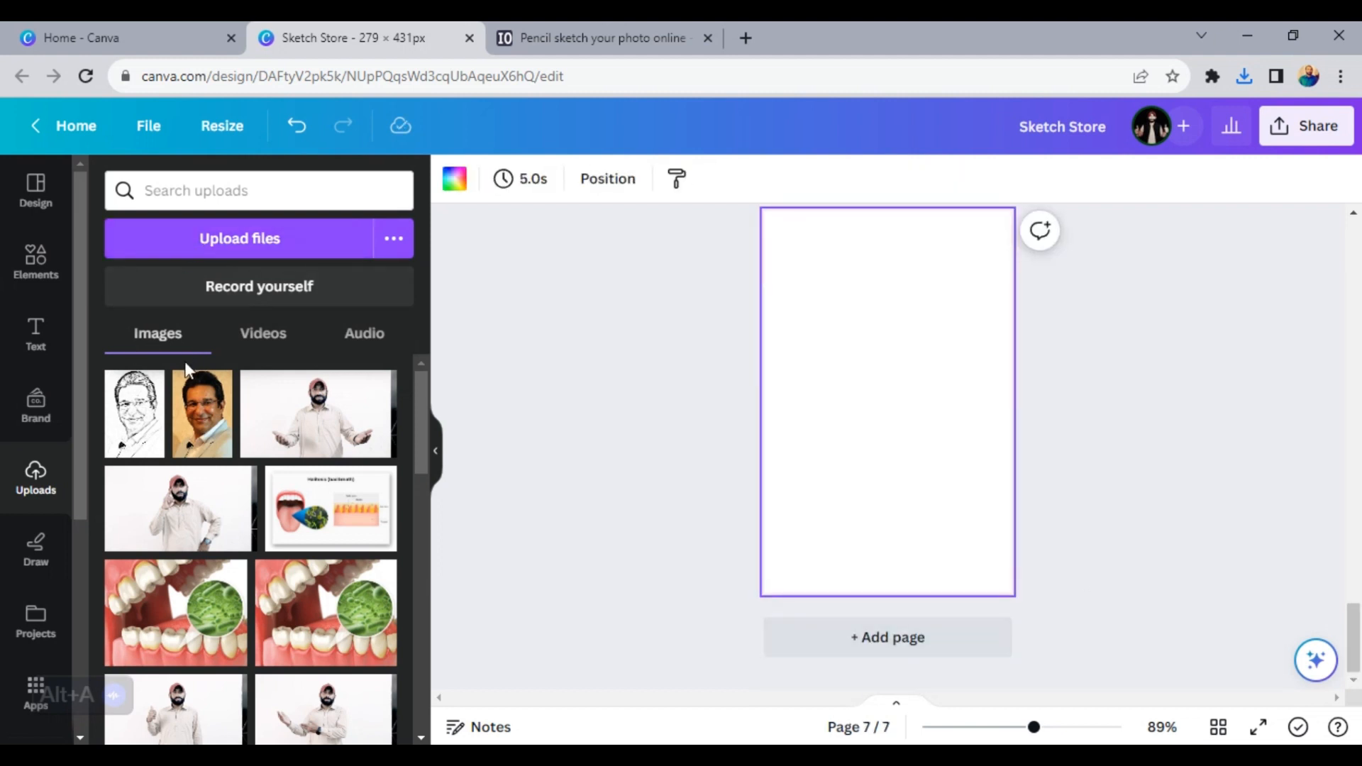
{"action": "left_click", "coordinate": [233, 287]}
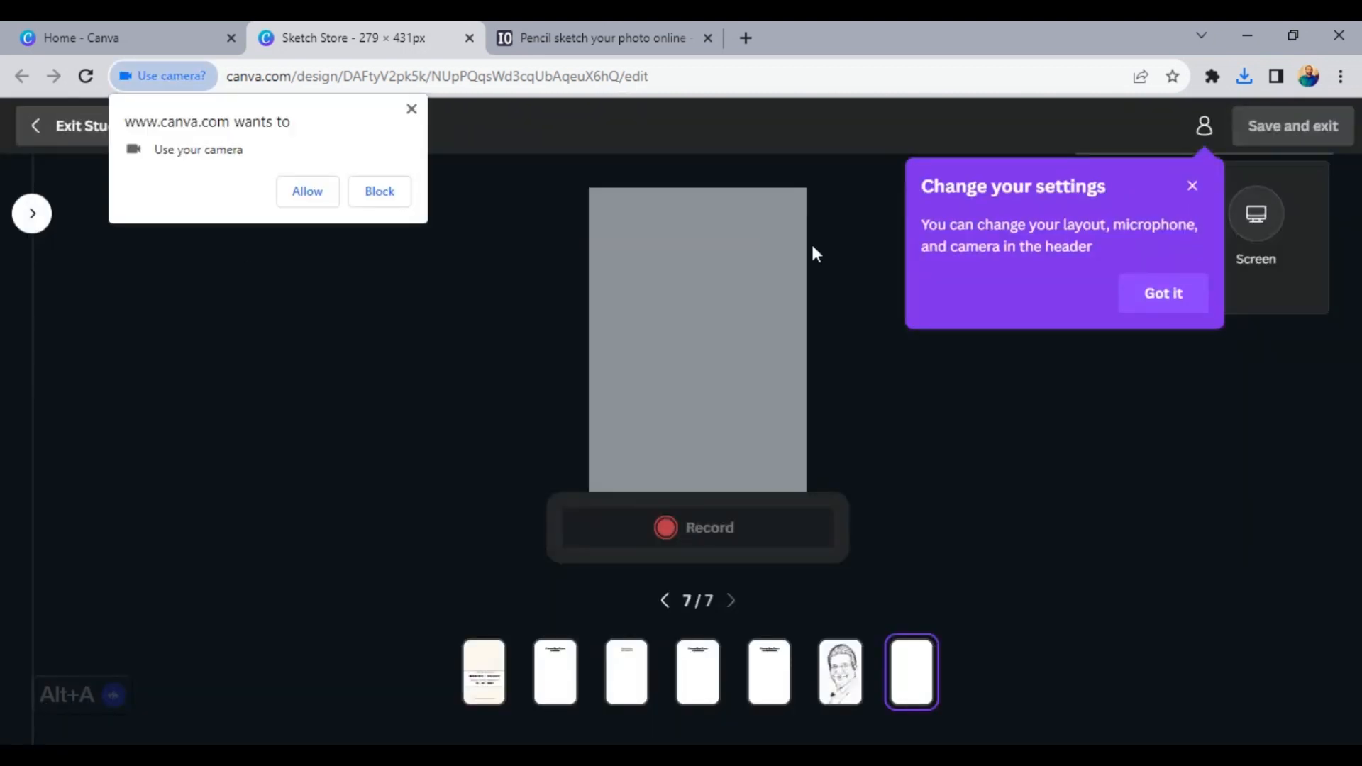
{"action": "left_click", "coordinate": [921, 429]}
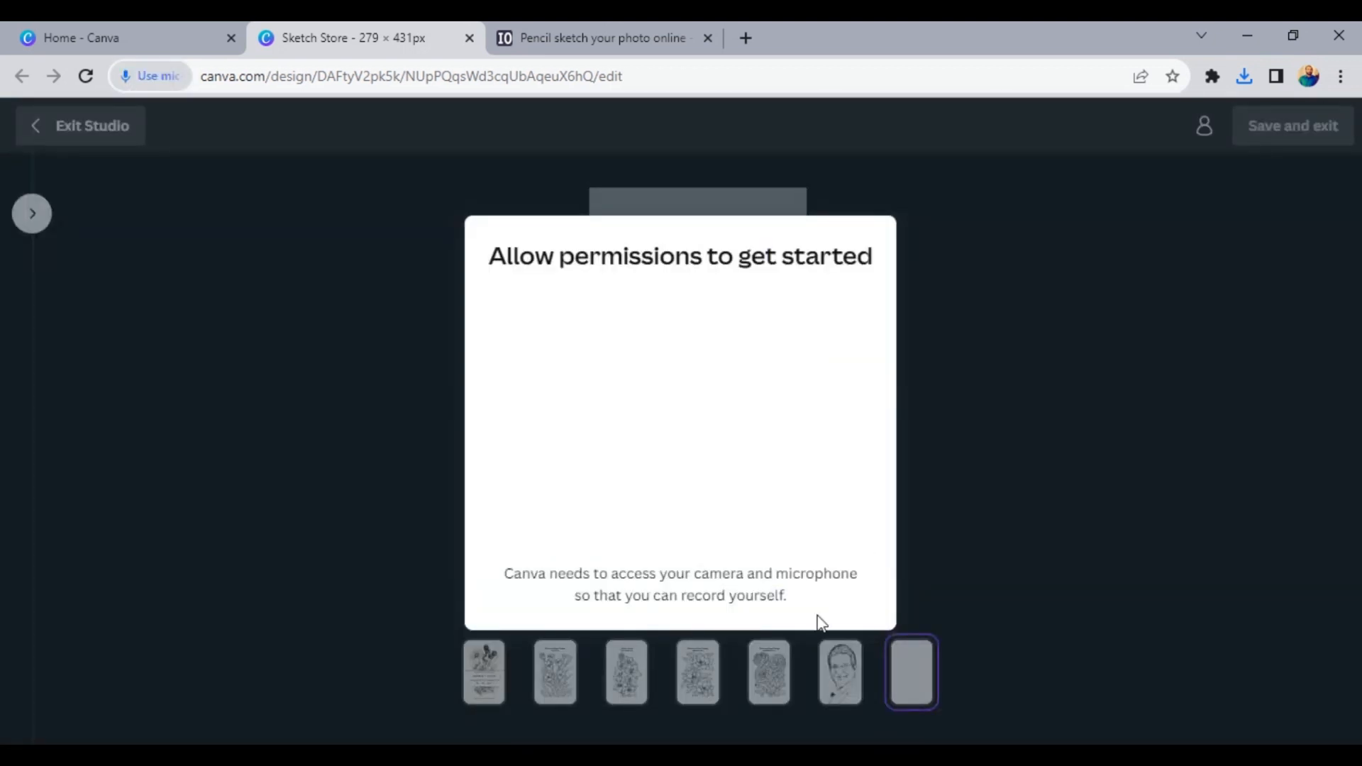
{"action": "left_click", "coordinate": [1100, 333]}
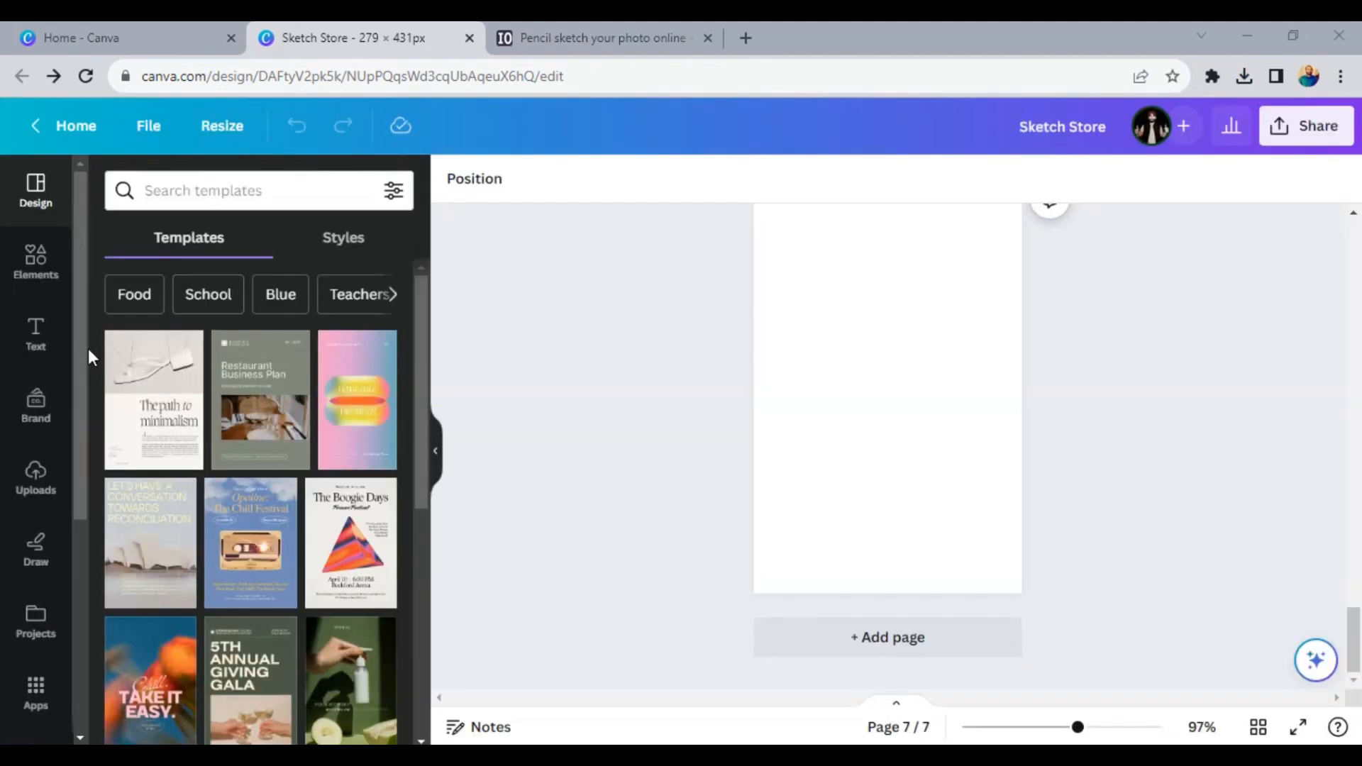
- Upload the "sh" sketch from the Desktop to the design's uploads
{"action": "left_click", "coordinate": [37, 475]}
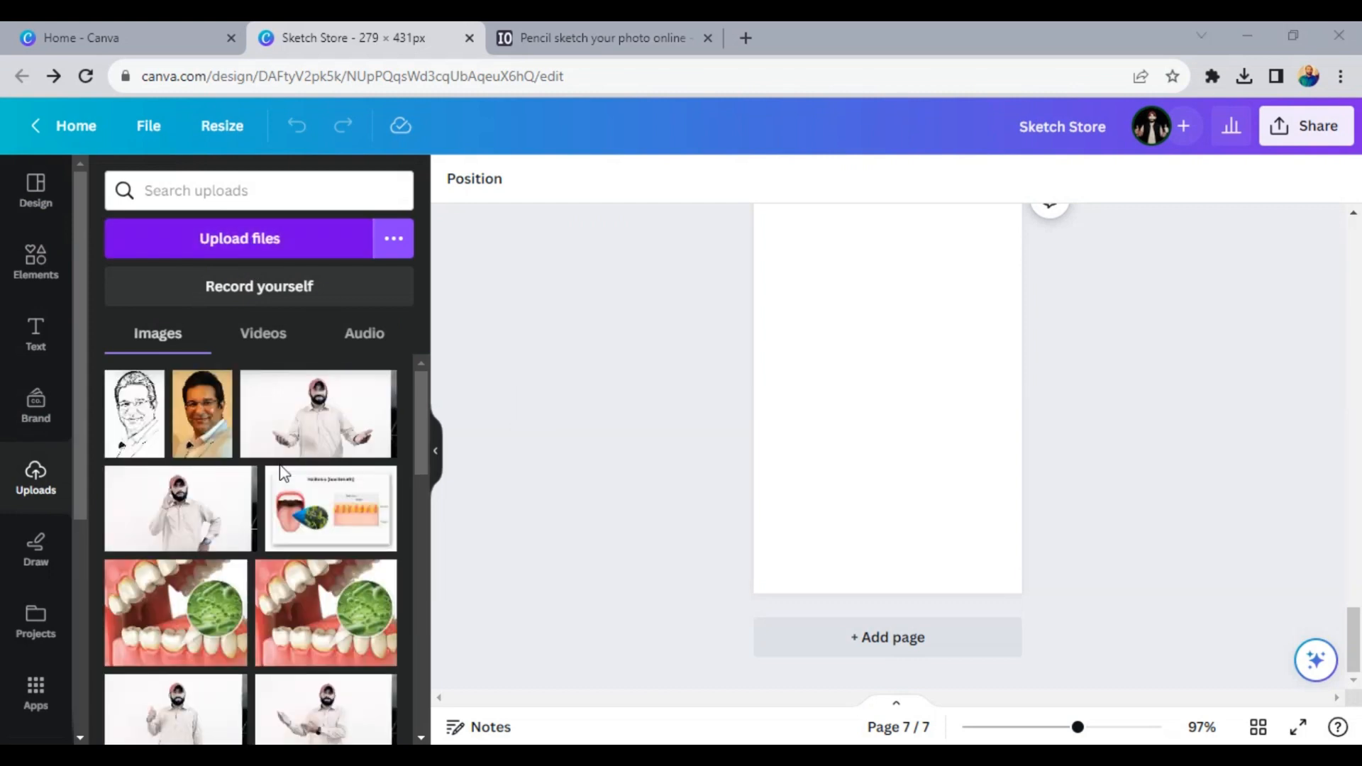
{"action": "left_click", "coordinate": [250, 240]}
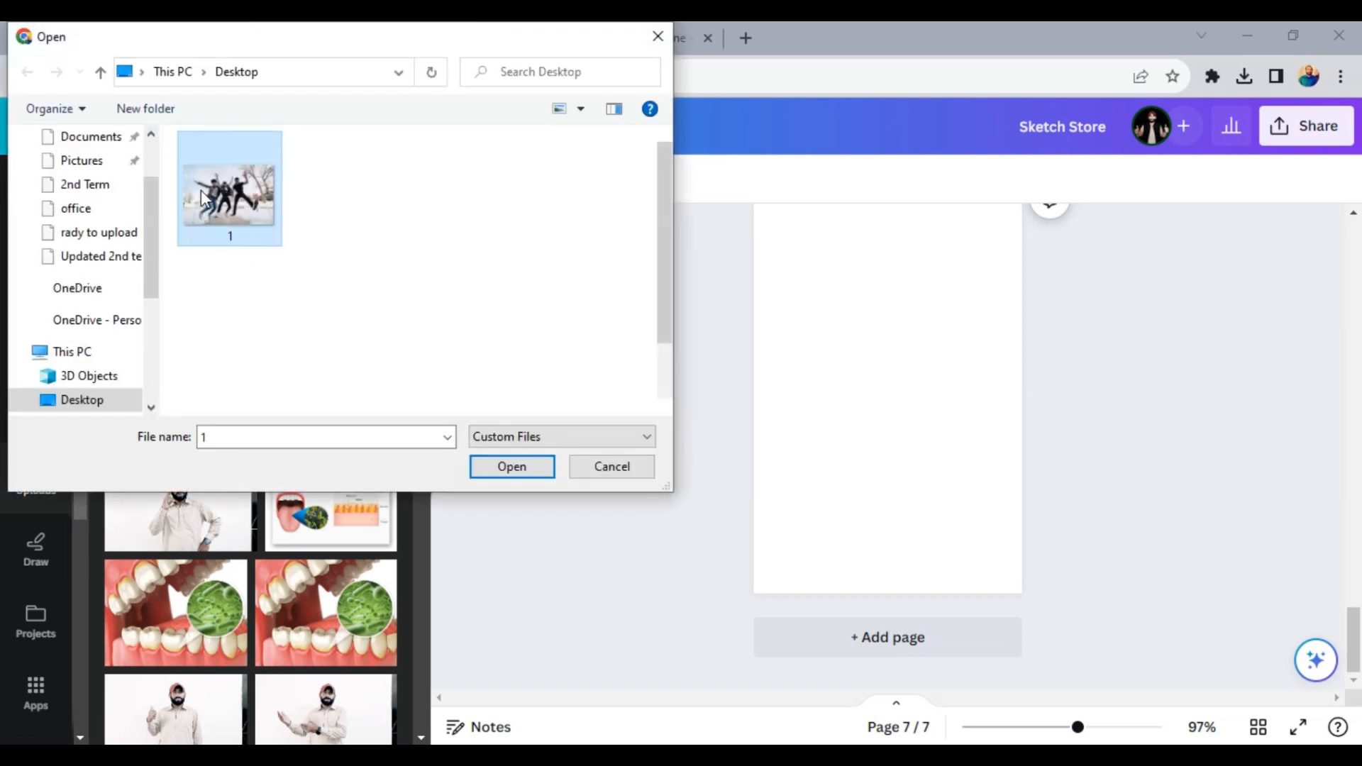
{"action": "scroll", "coordinate": [326, 270], "scroll_direction": "up", "scroll_amount": 10}
{"action": "scroll", "coordinate": [327, 269], "scroll_direction": "down", "scroll_amount": 8}
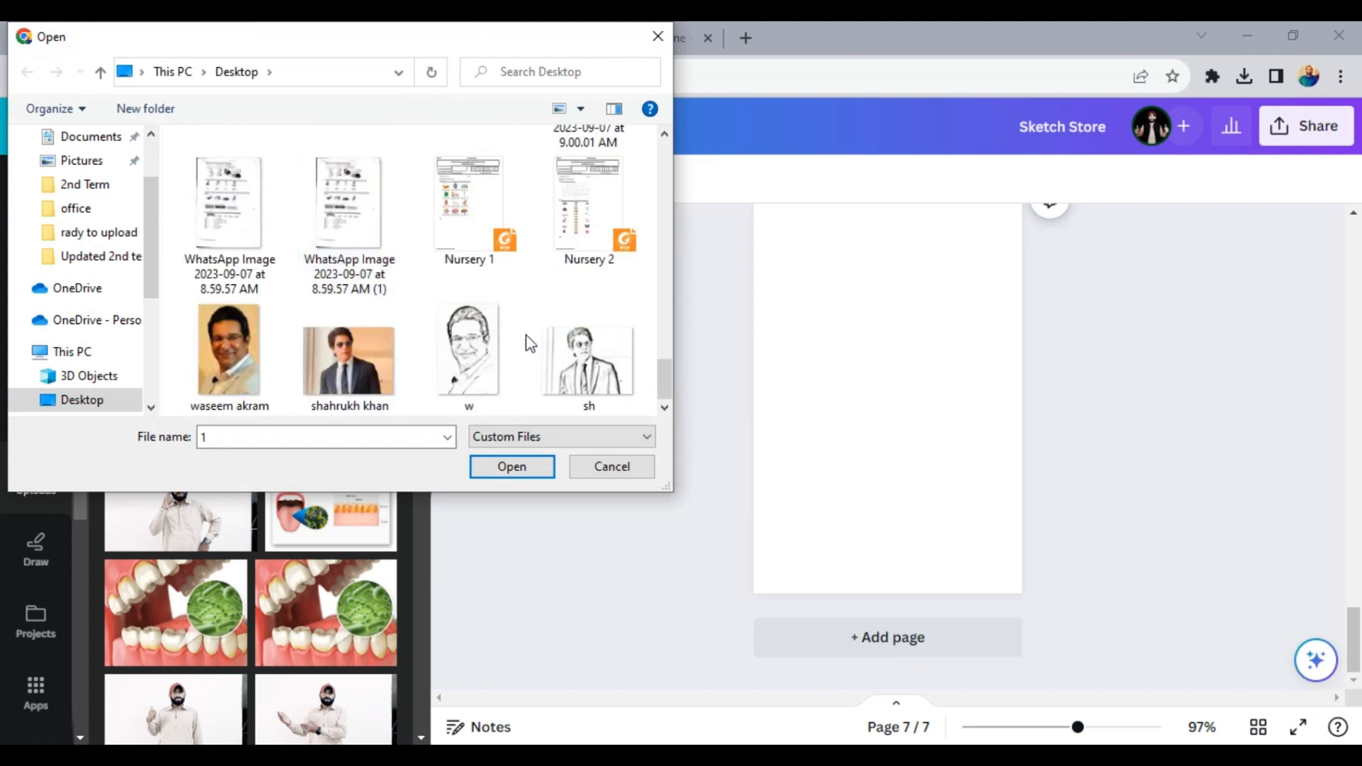
{"action": "double_click", "coordinate": [580, 364]}
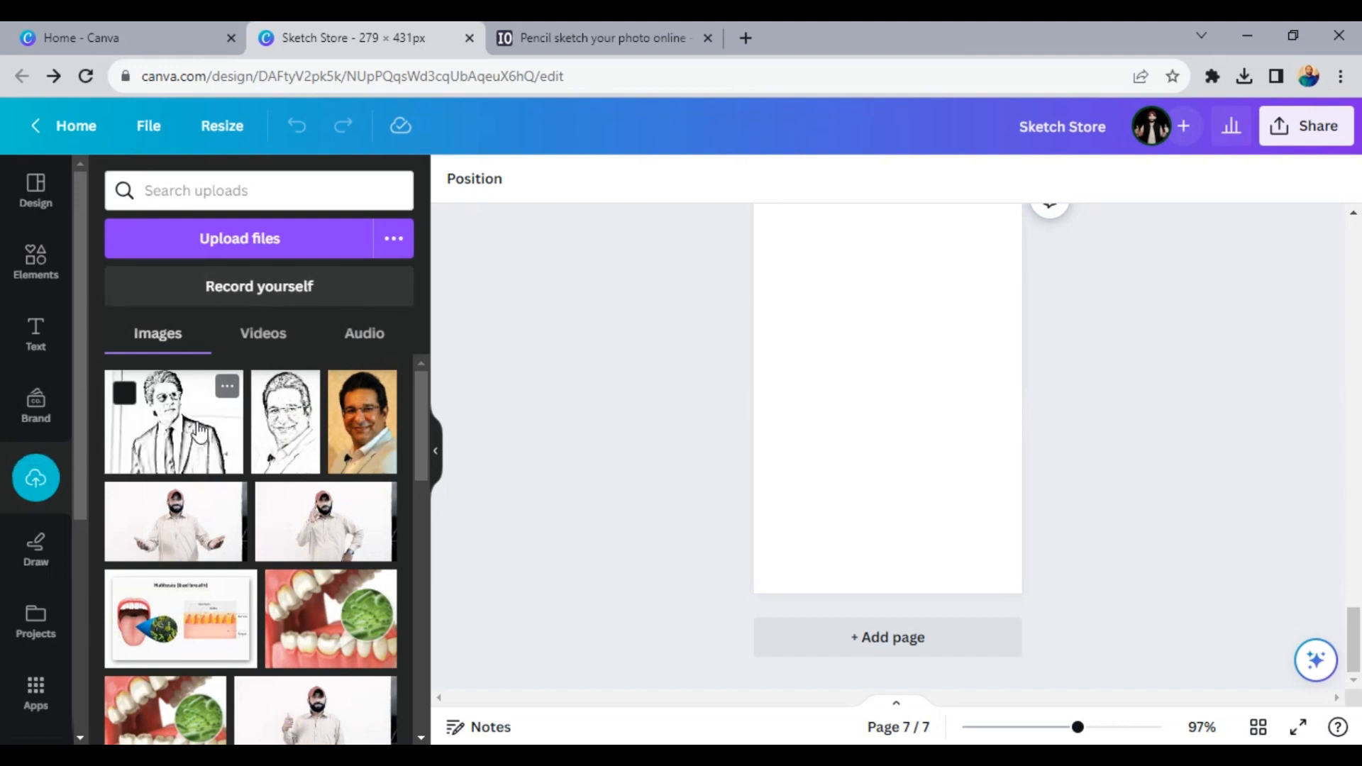
- Place the "sh" sketch on page 7 and stretch it to the full page width and most of the page height
{"action": "left_click", "coordinate": [173, 421]}
{"action": "left_click_drag", "start_coordinate": [895, 468], "coordinate": [901, 656]}
{"action": "key", "text": "ctrl+z"}
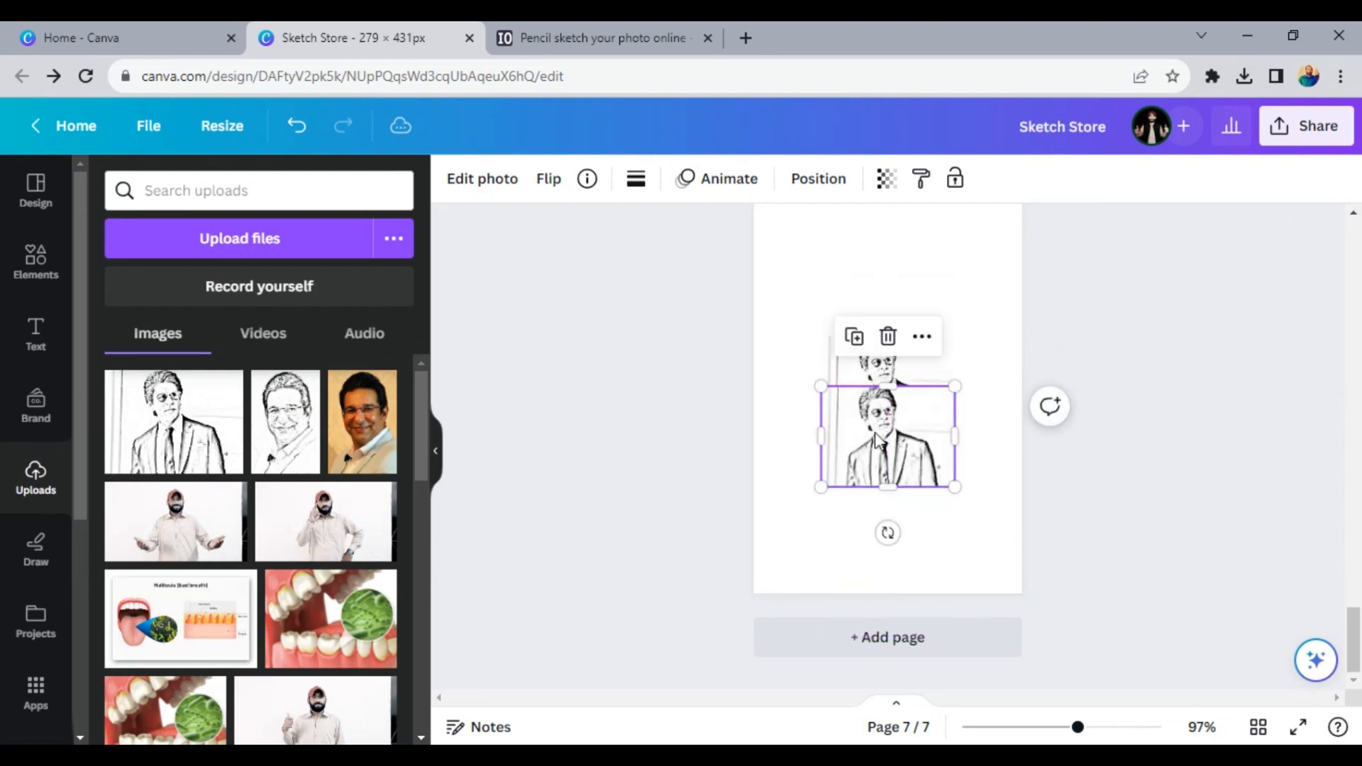
{"action": "left_click_drag", "start_coordinate": [877, 440], "coordinate": [877, 389]}
{"action": "left_click_drag", "start_coordinate": [827, 347], "coordinate": [753, 277]}
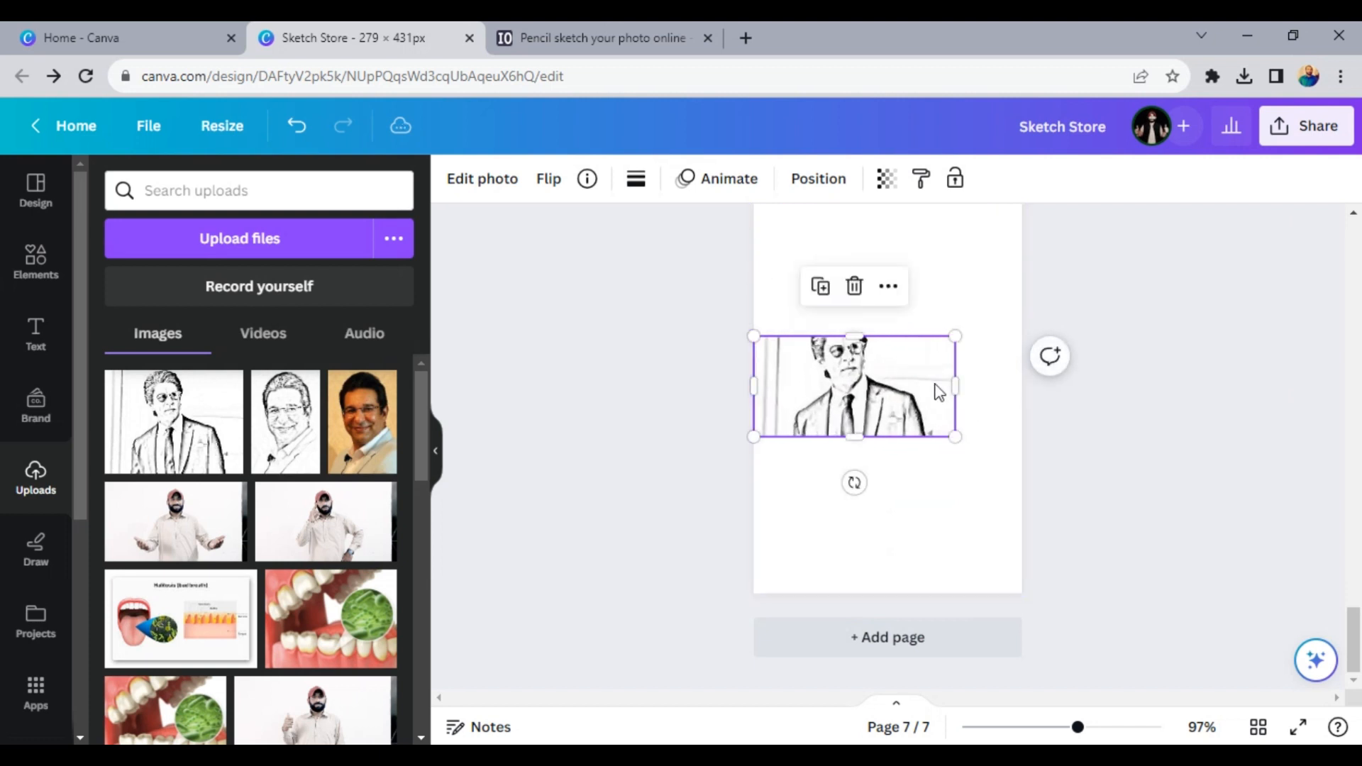
{"action": "left_click_drag", "start_coordinate": [956, 389], "coordinate": [1022, 415]}
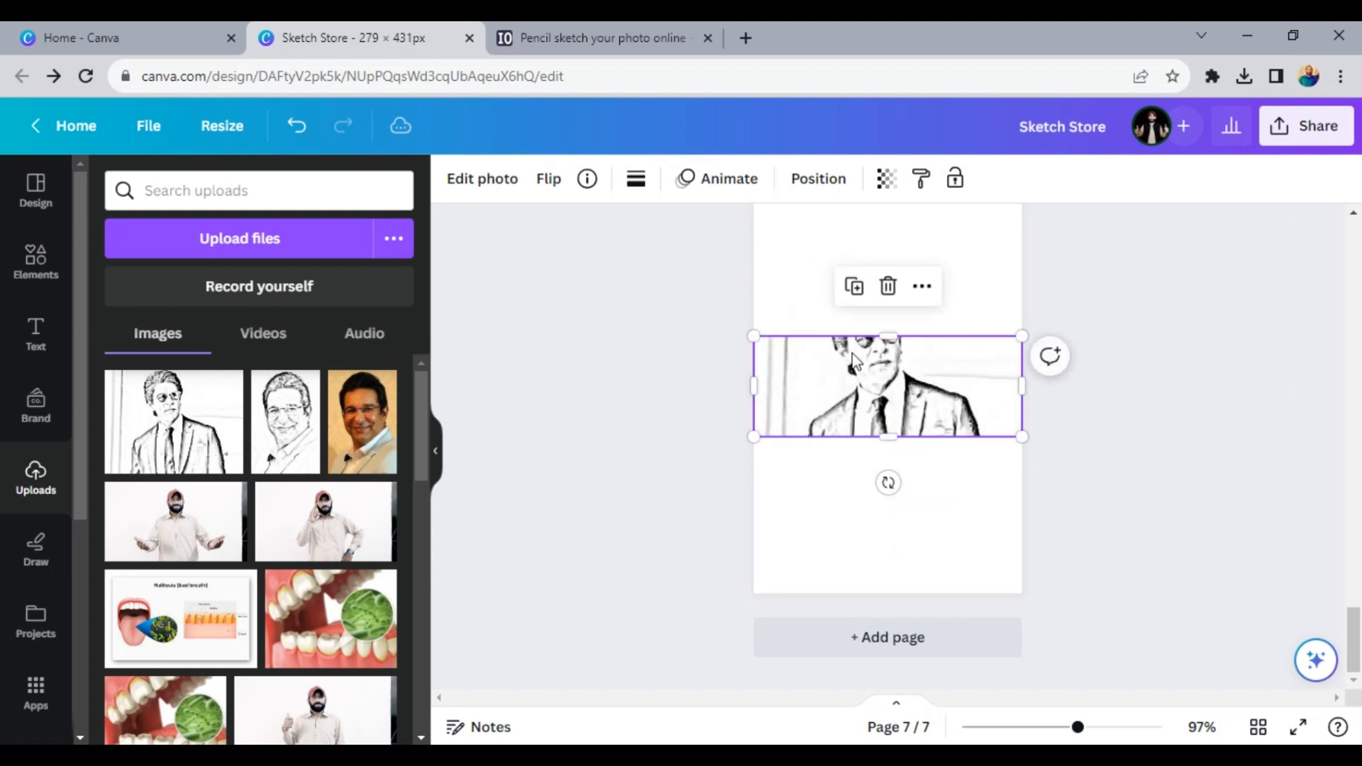
{"action": "left_click_drag", "start_coordinate": [897, 339], "coordinate": [912, 231]}
{"action": "left_click_drag", "start_coordinate": [896, 441], "coordinate": [929, 558]}
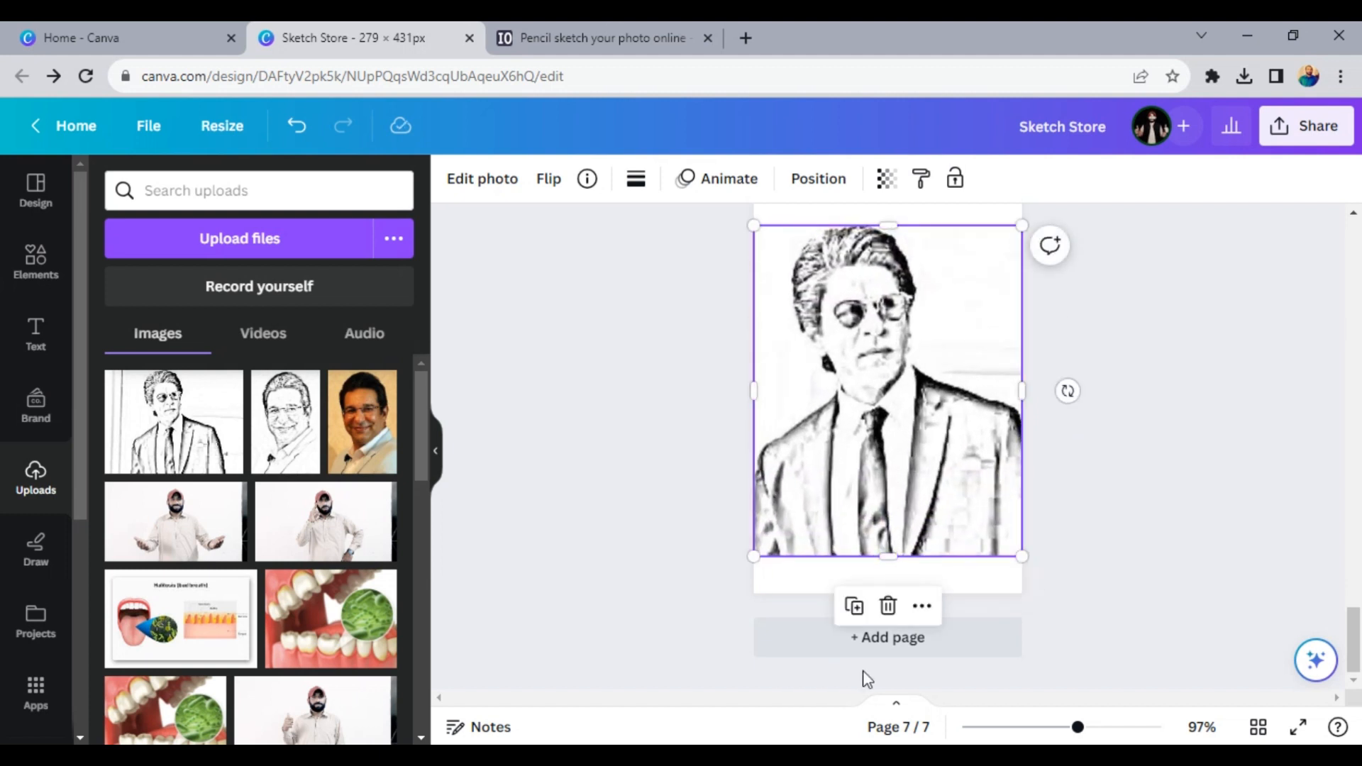
- Download all 7 pages of the design as JPG and save the ZIP archive to the Desktop
{"action": "left_click", "coordinate": [1308, 126]}
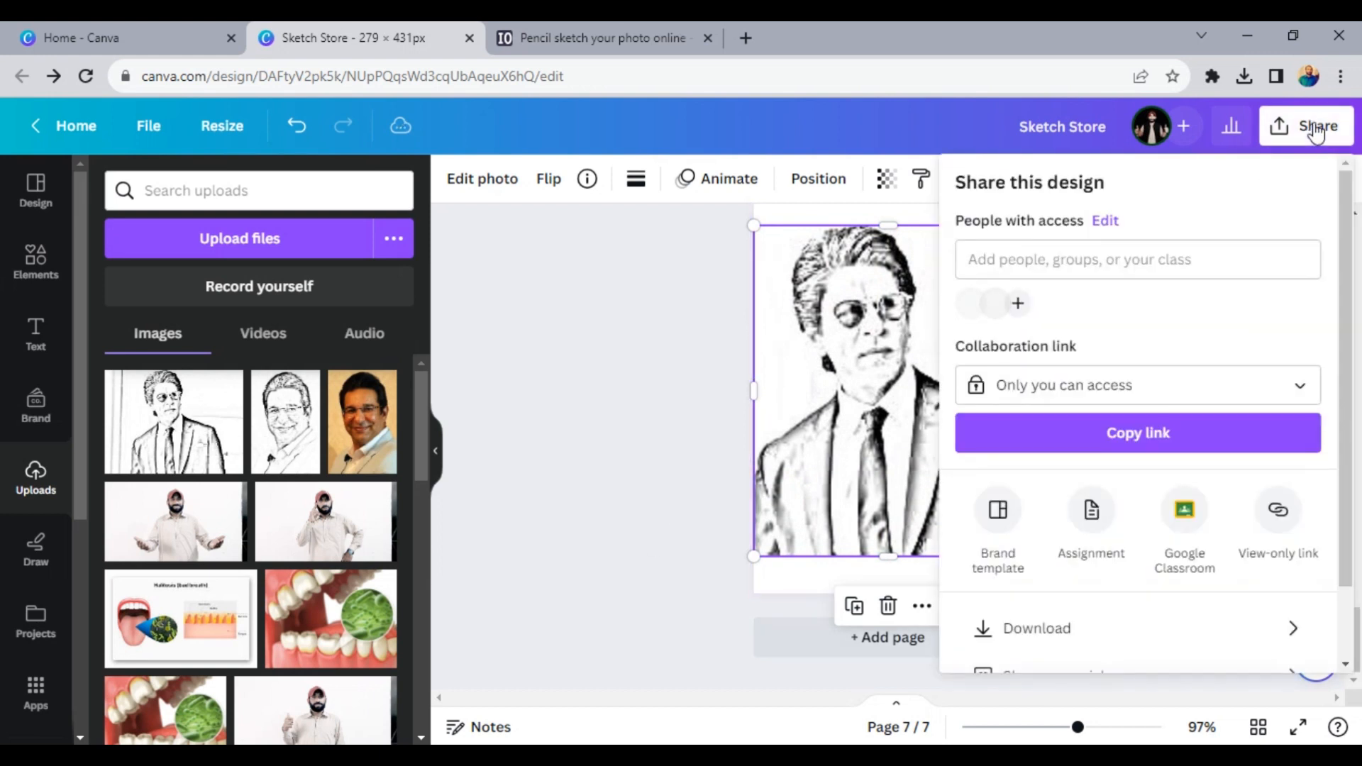
{"action": "left_click", "coordinate": [997, 638]}
{"action": "left_click", "coordinate": [1041, 267]}
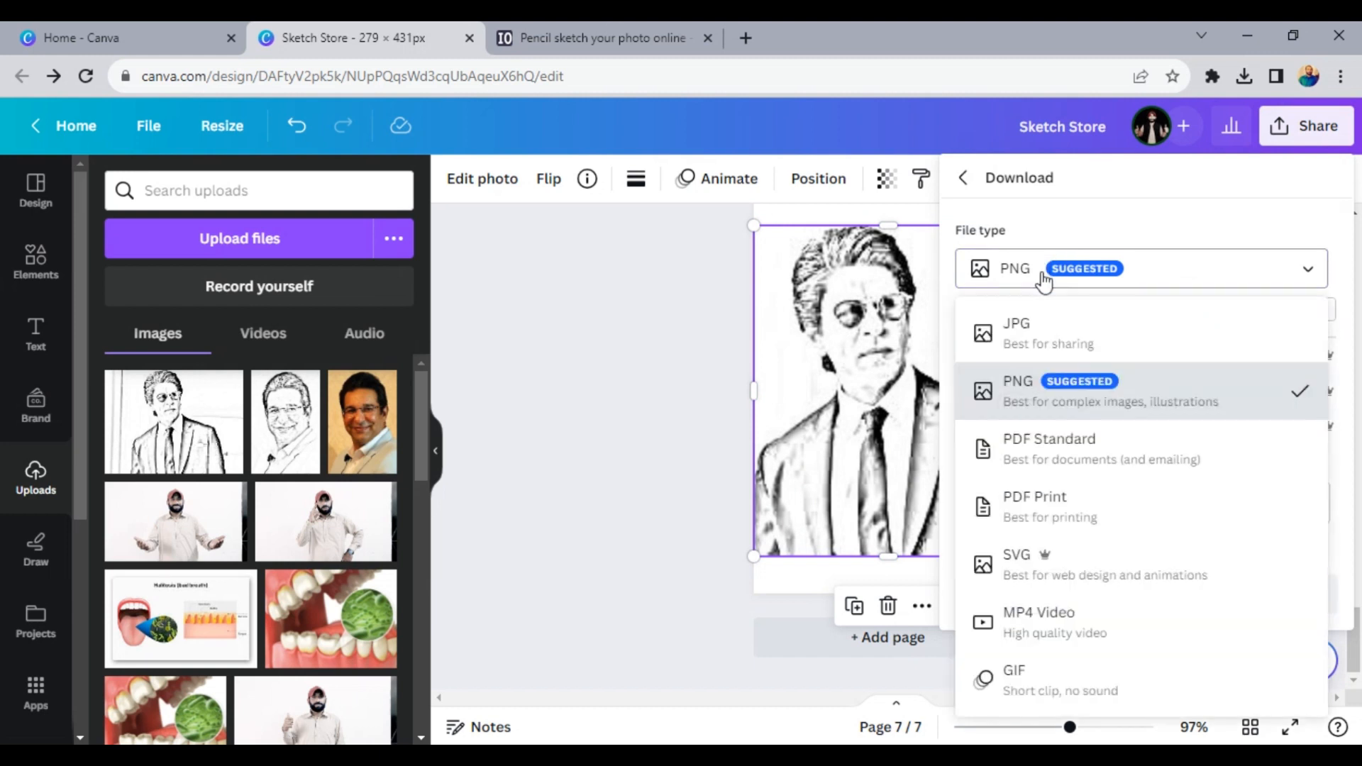
{"action": "left_click", "coordinate": [1038, 332]}
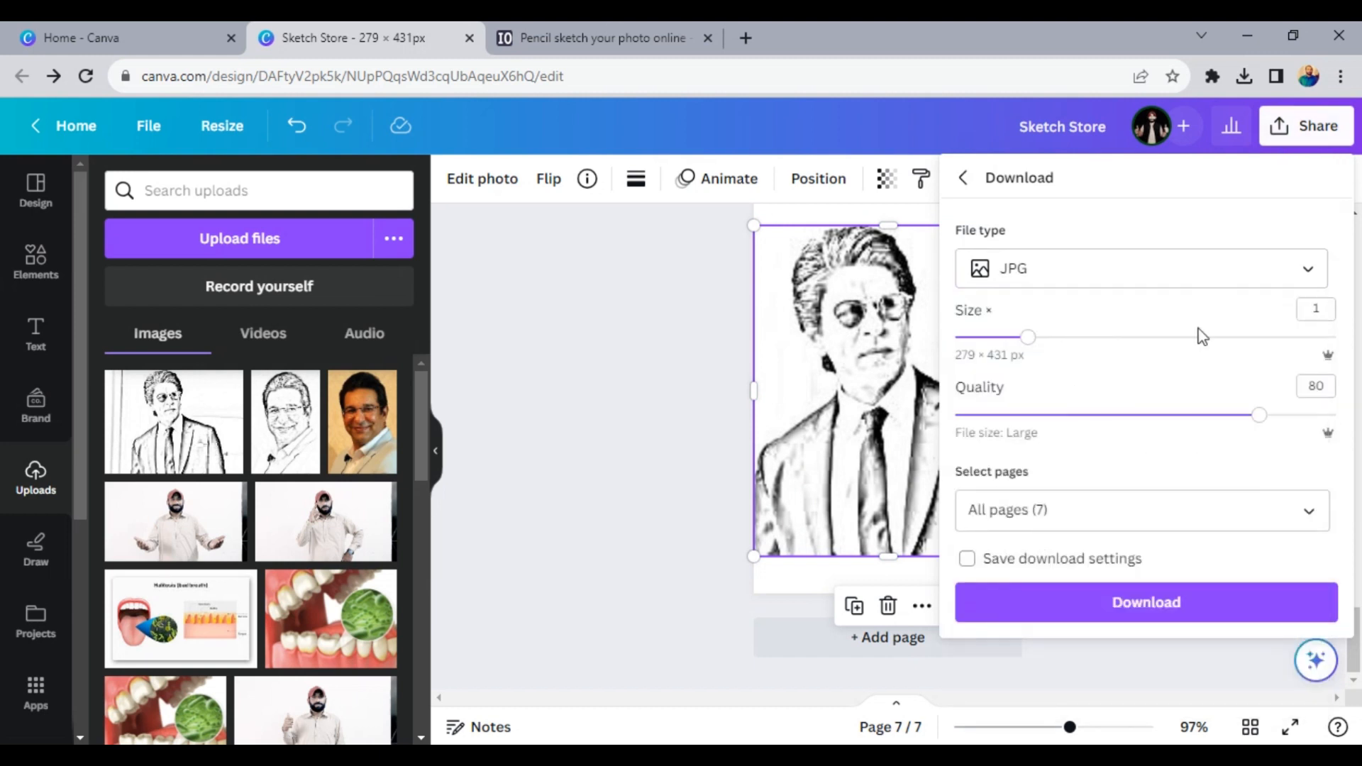
{"action": "left_click", "coordinate": [1139, 615]}
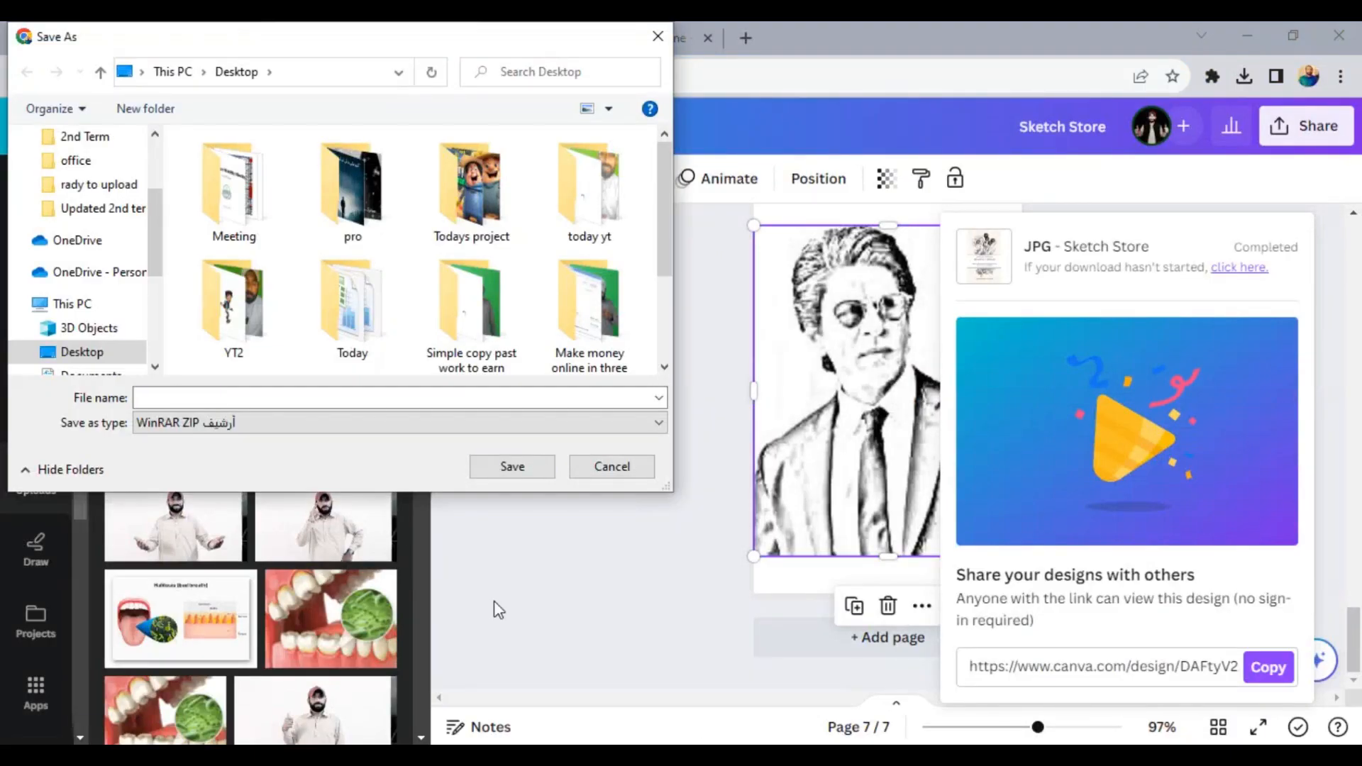
{"action": "left_click", "coordinate": [514, 468]}
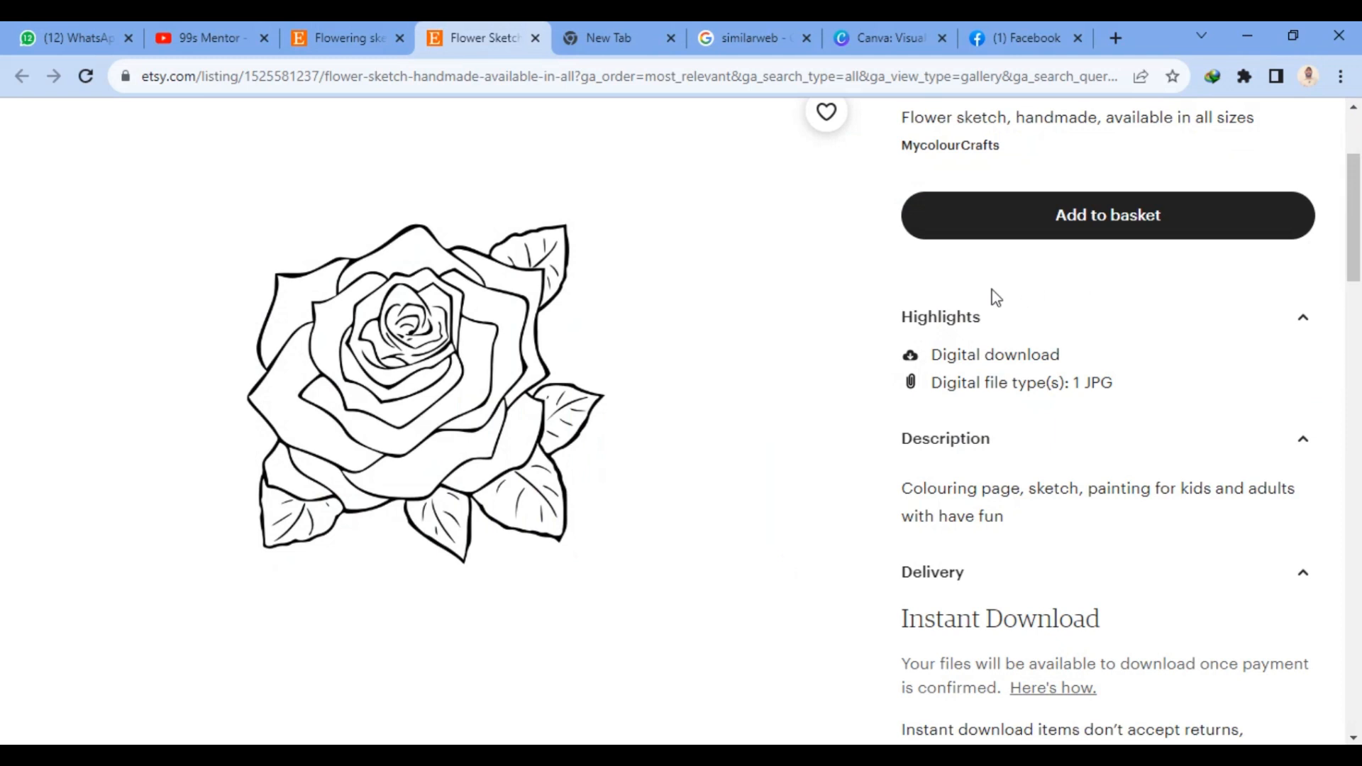
- Return from Etsy's flower sketch listing and the "flowering sketch" search results to the Etsy home page
{"action": "scroll", "coordinate": [898, 250], "scroll_direction": "up", "scroll_amount": 3}
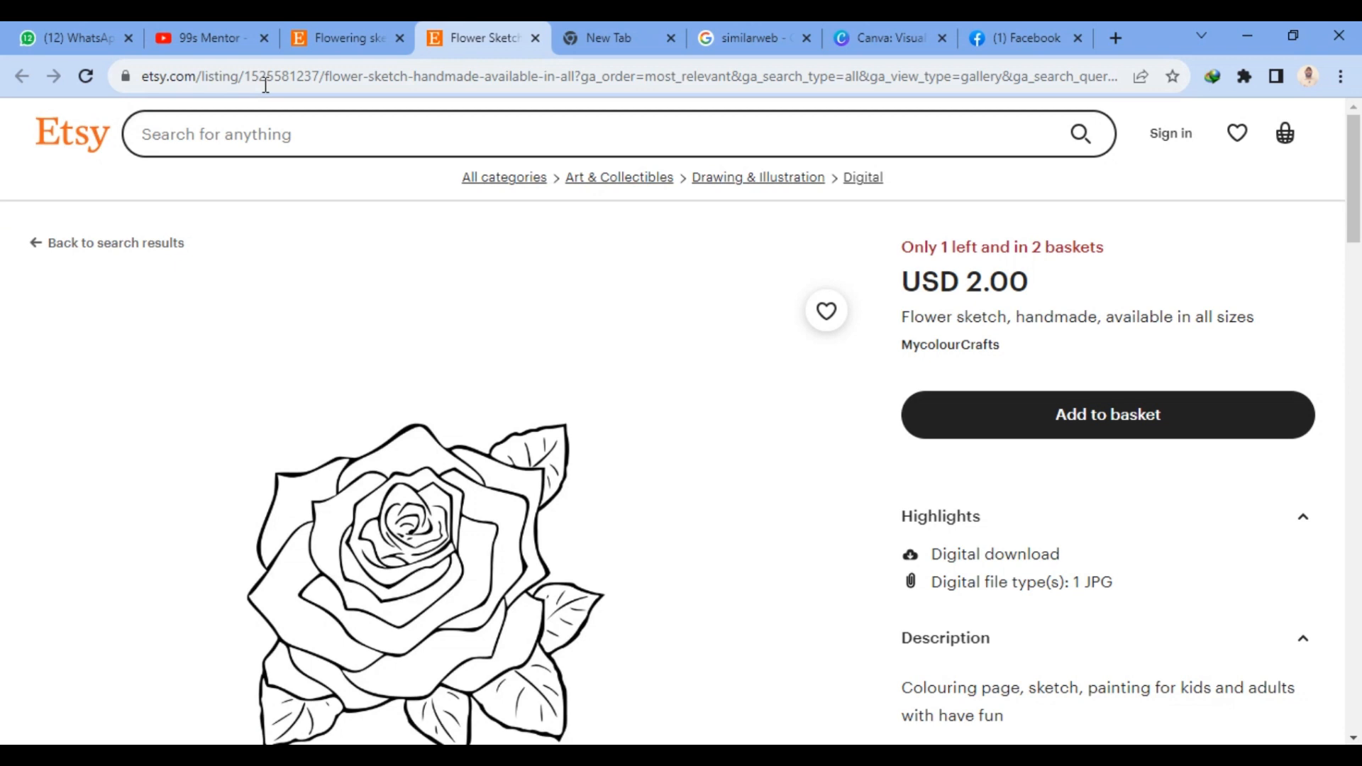
{"action": "left_click", "coordinate": [332, 34]}
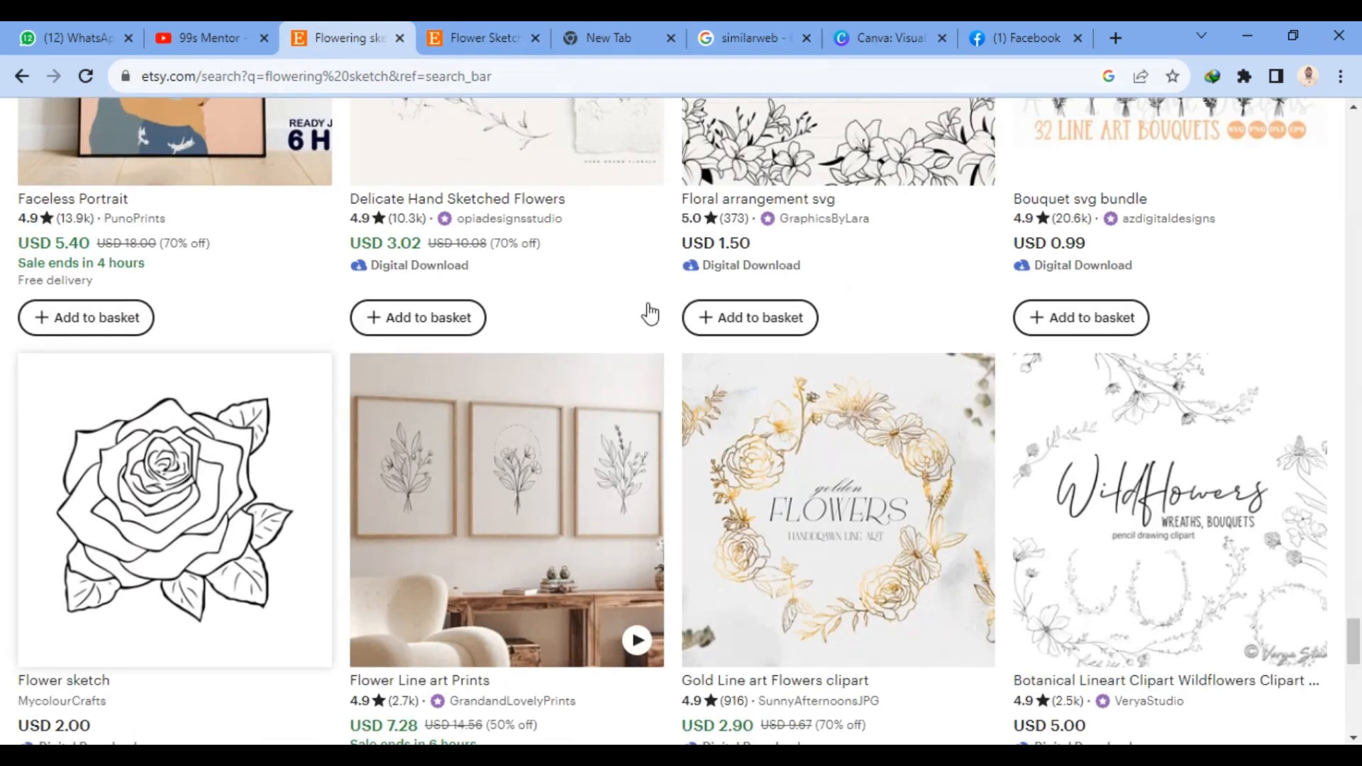
{"action": "scroll", "coordinate": [691, 349], "scroll_direction": "up", "scroll_amount": 20}
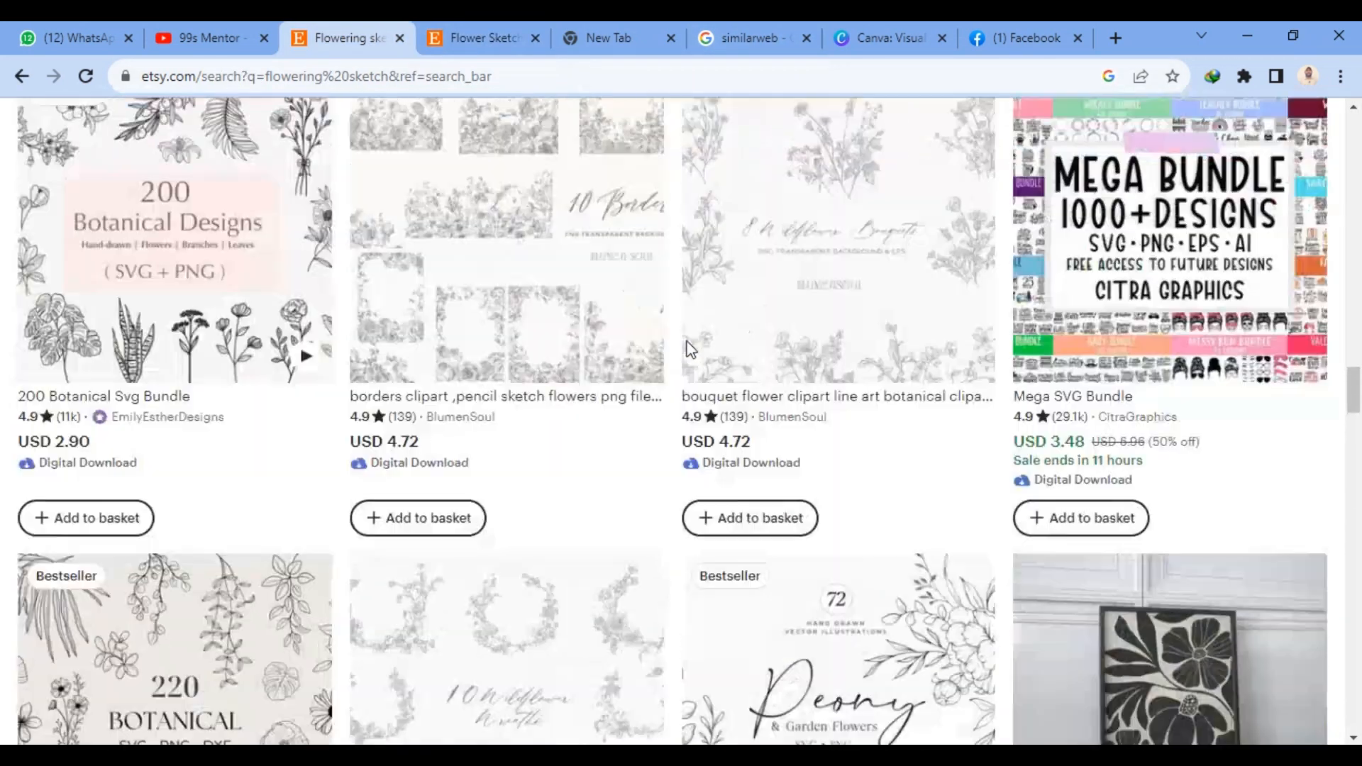
{"action": "scroll", "coordinate": [686, 346], "scroll_direction": "up", "scroll_amount": 15}
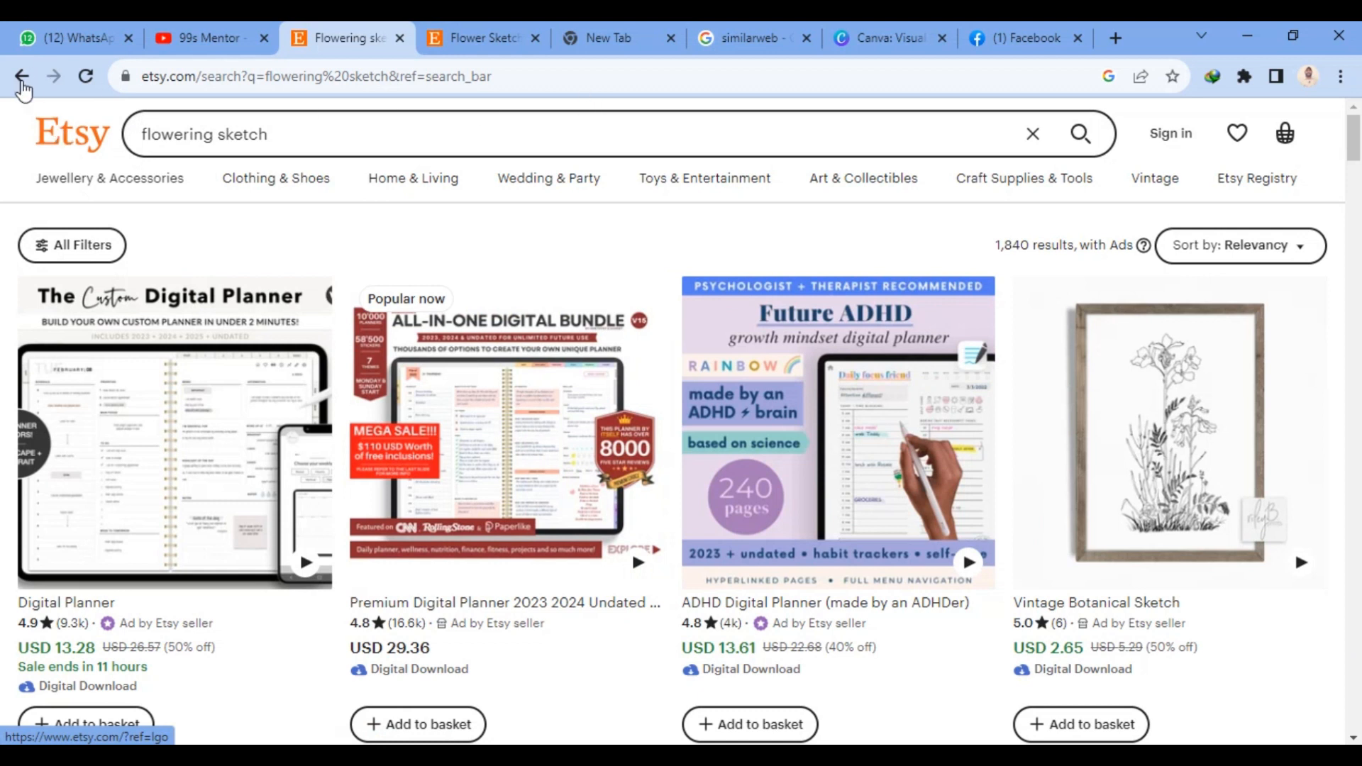
{"action": "left_click", "coordinate": [22, 78]}
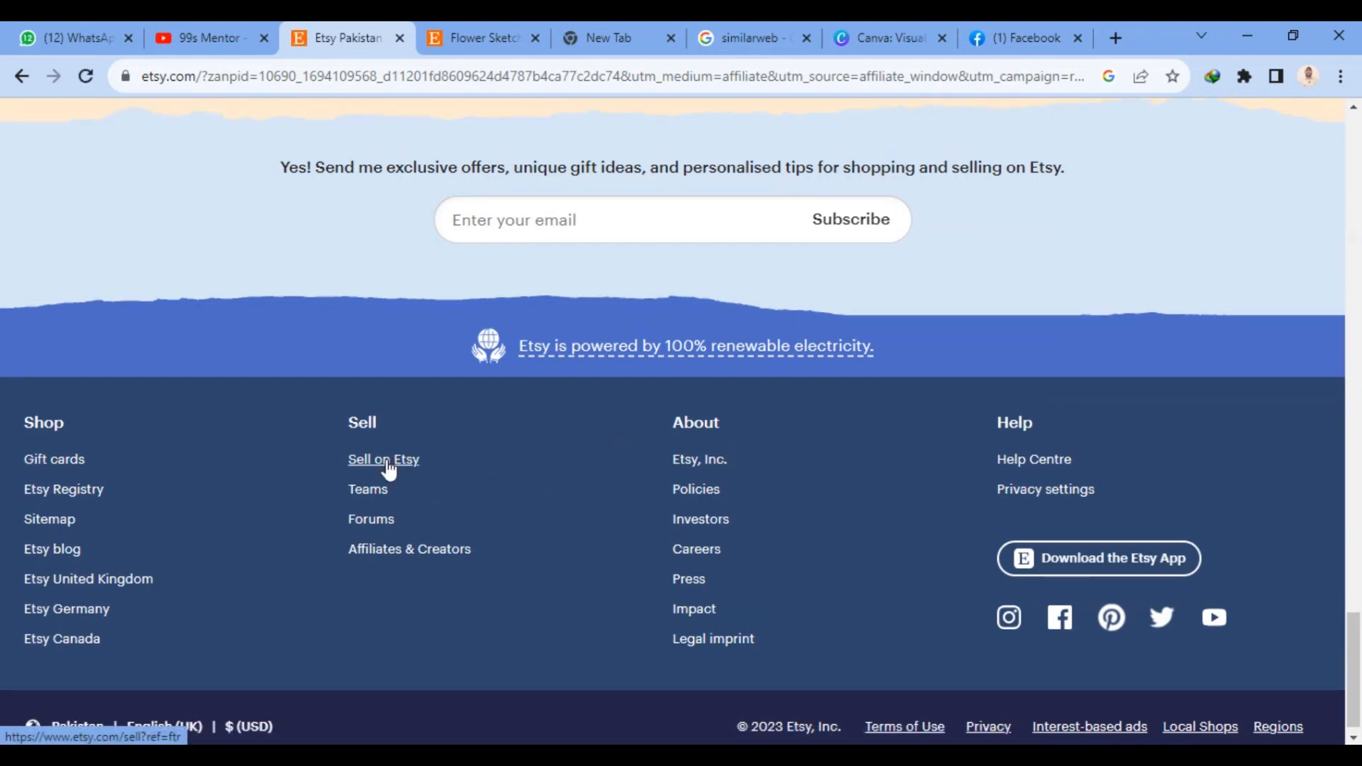
- Start opening a seller account from Etsy's Sell on Etsy page and submit the email address for registration
{"action": "left_click", "coordinate": [387, 465]}
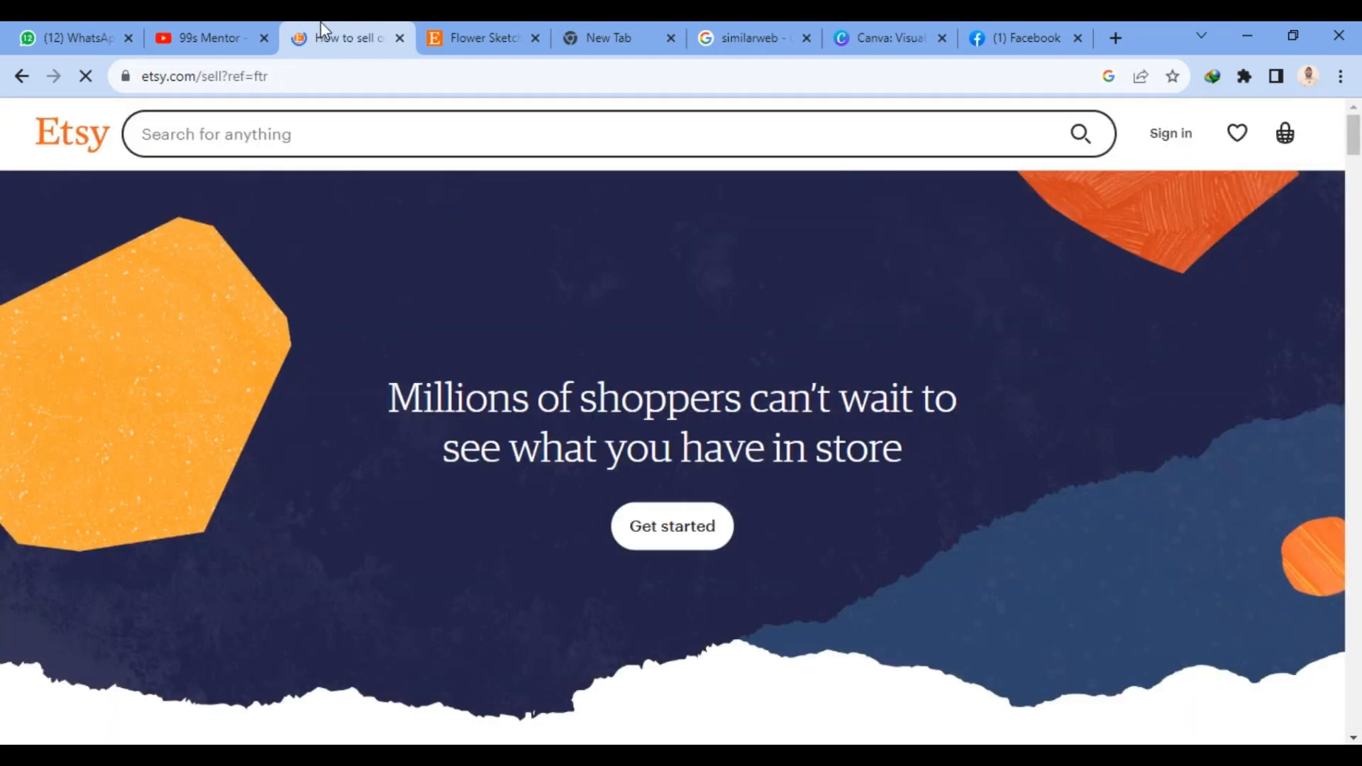
{"action": "left_click", "coordinate": [671, 529]}
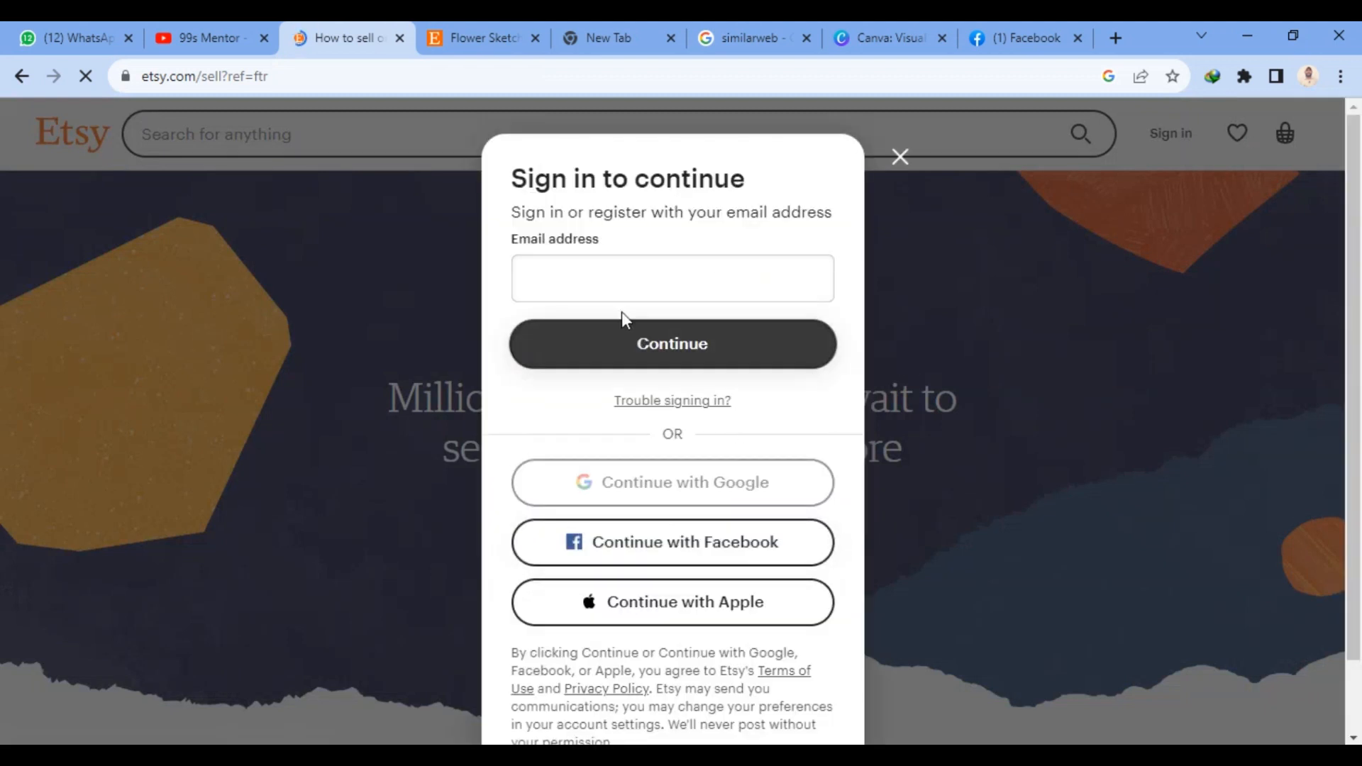
{"action": "left_click", "coordinate": [593, 283]}
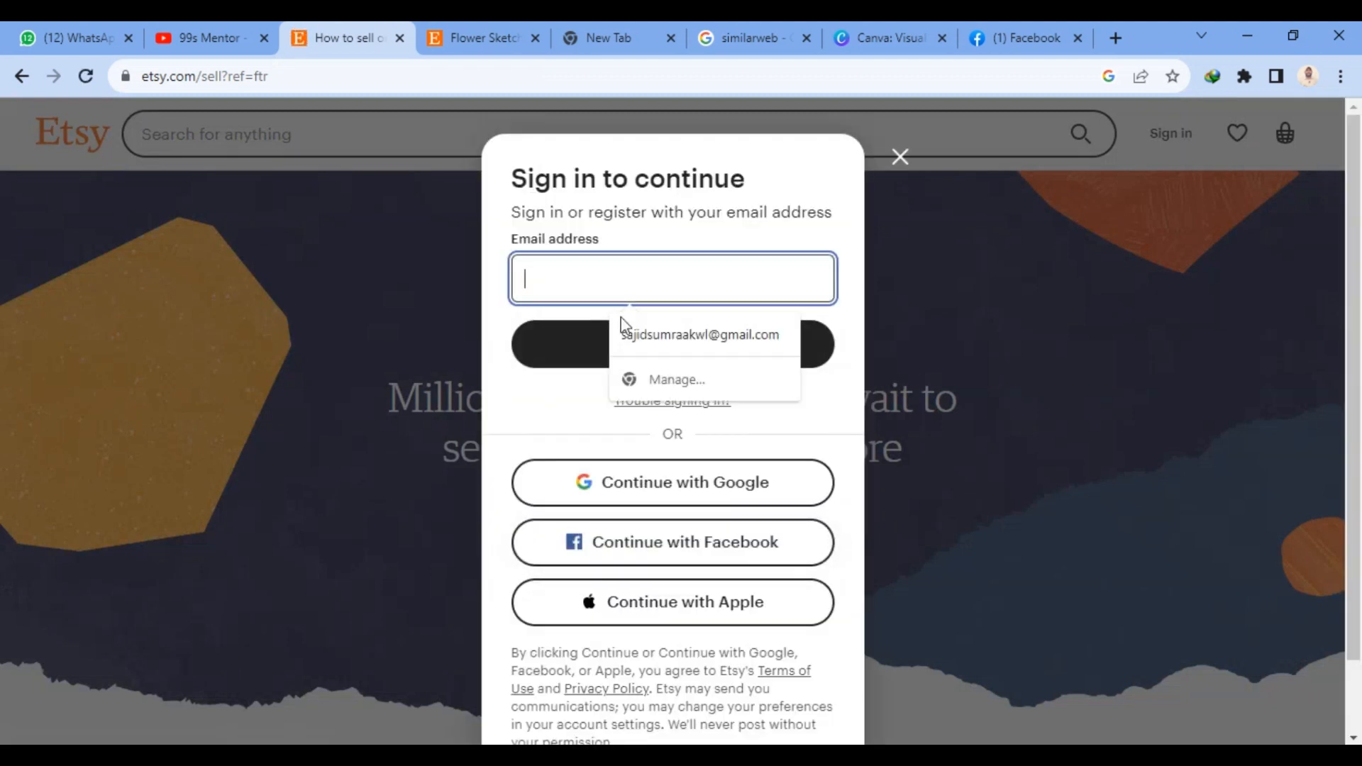
{"action": "left_click", "coordinate": [676, 351]}
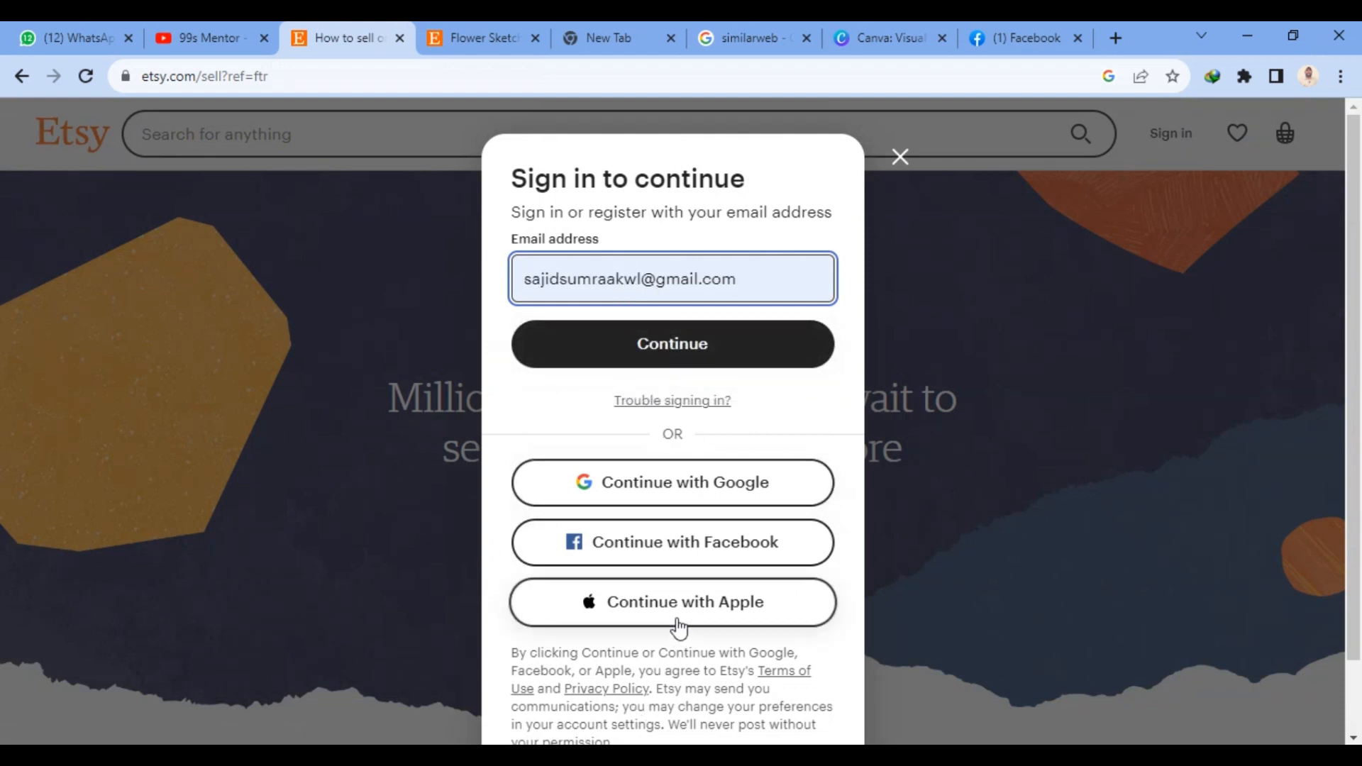
{"action": "left_click", "coordinate": [684, 361]}
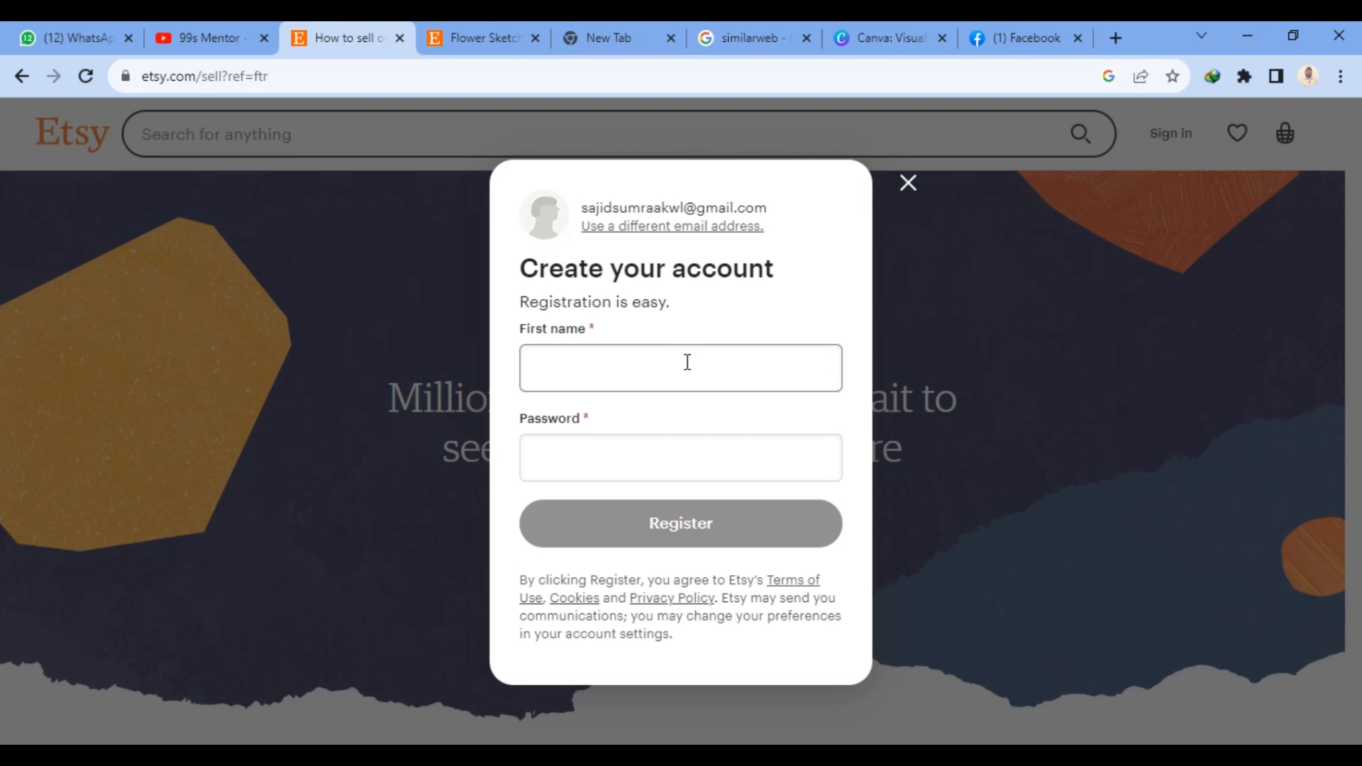
- Fill in the first name and the account password, and register the new Etsy account
{"action": "left_click", "coordinate": [687, 363]}
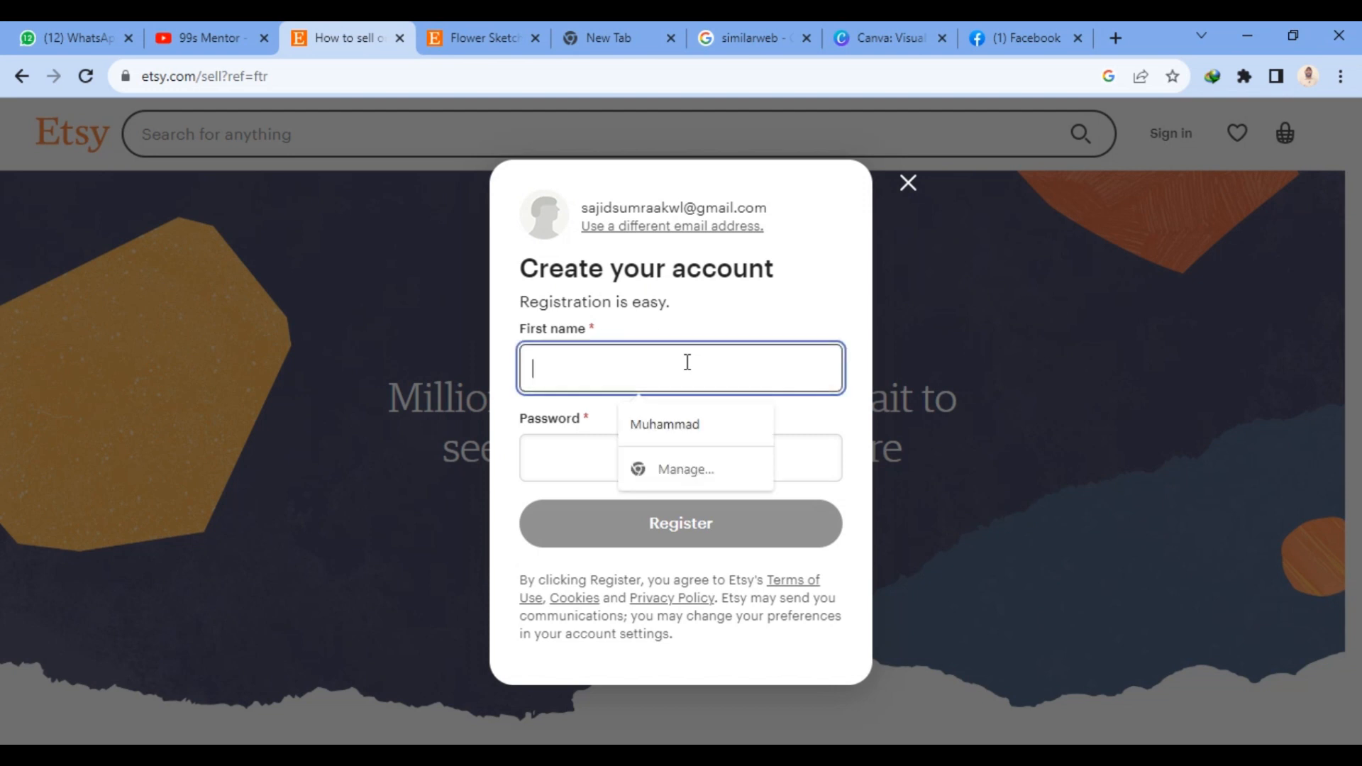
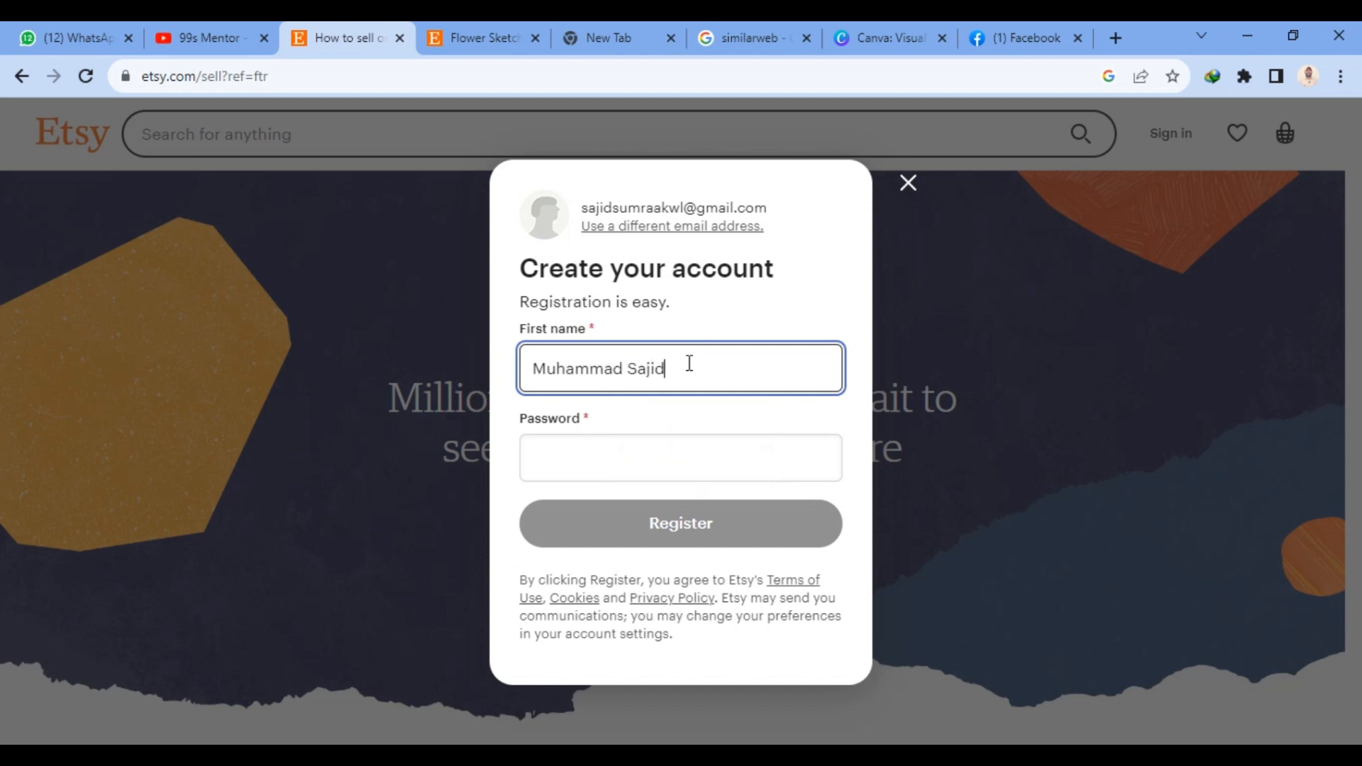
{"action": "left_click", "coordinate": [600, 454]}
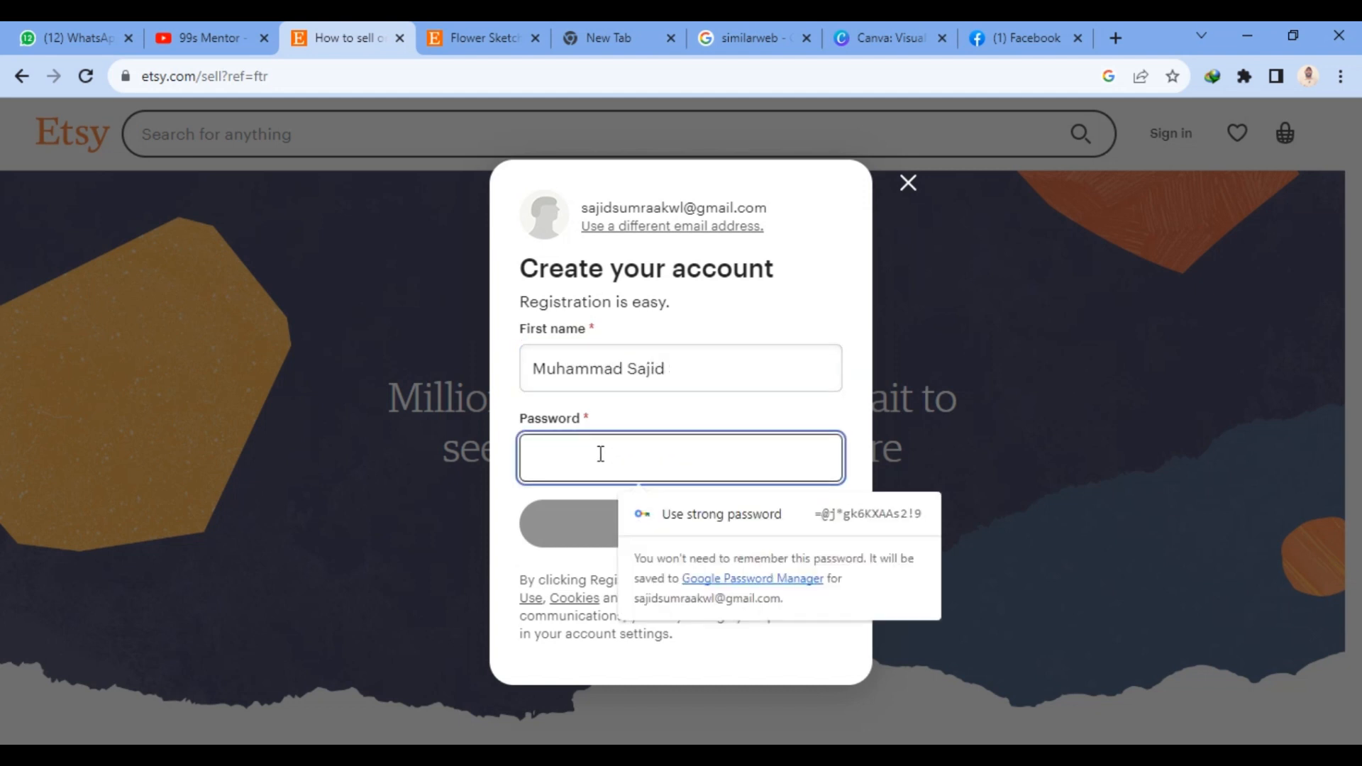
{"action": "type", "text": "**********"}
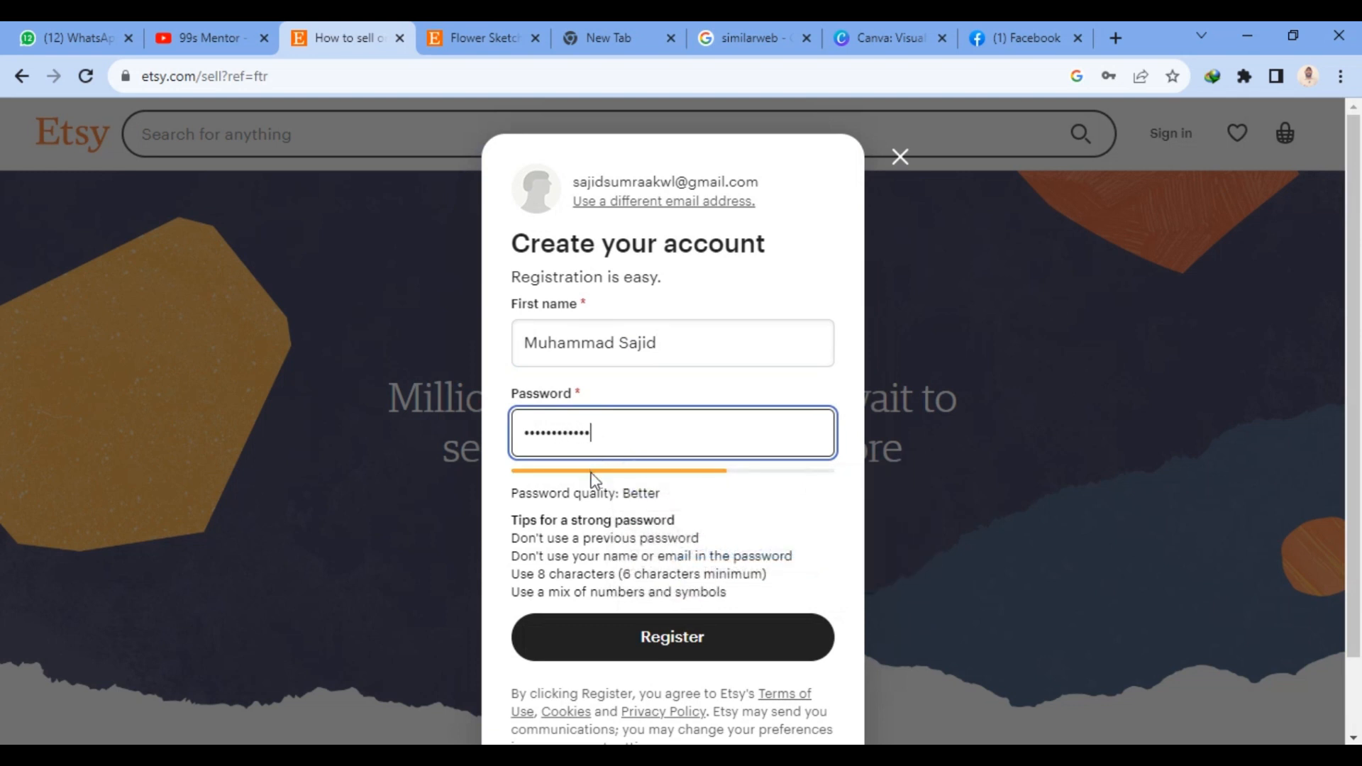
{"action": "left_click", "coordinate": [674, 637]}
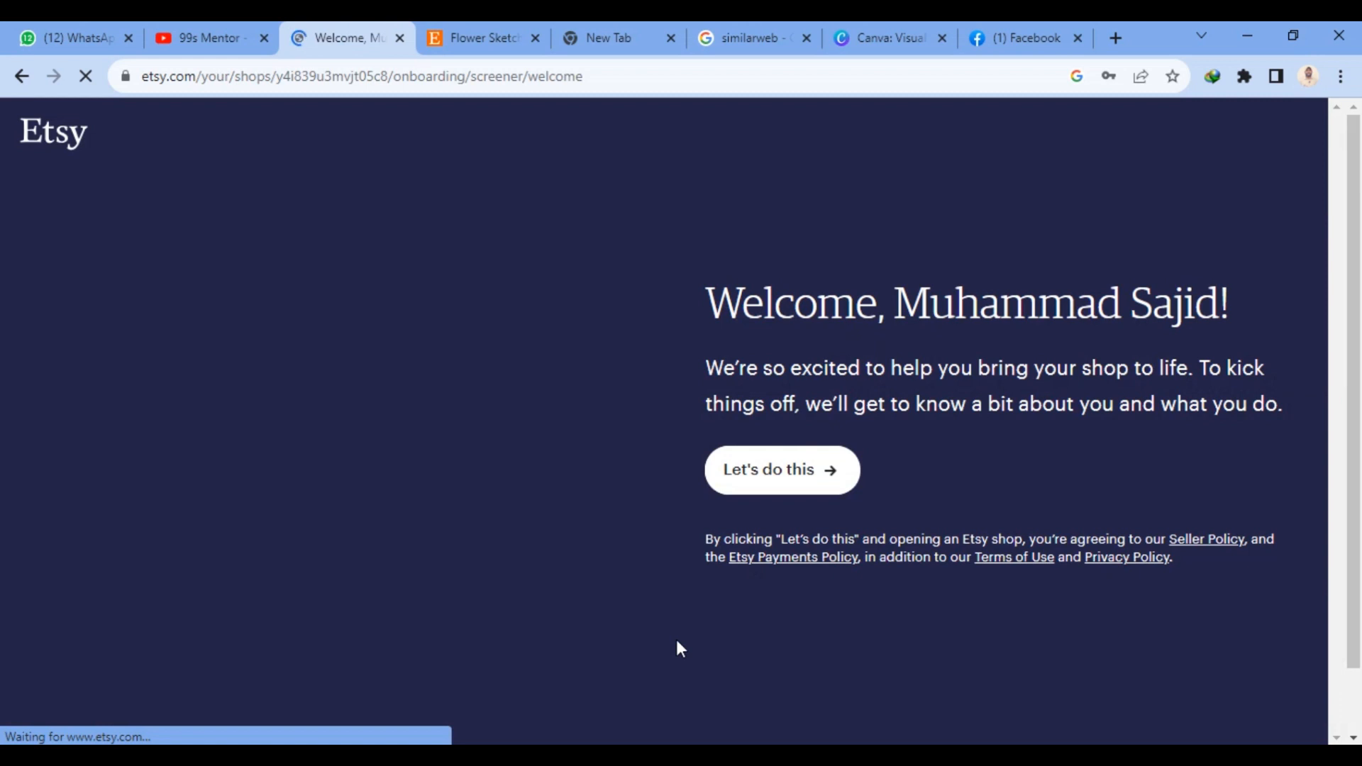
- Begin the seller onboarding, save the login in the browser, and answer "I have a business and want to sell online for the first time"
{"action": "left_click", "coordinate": [783, 490]}
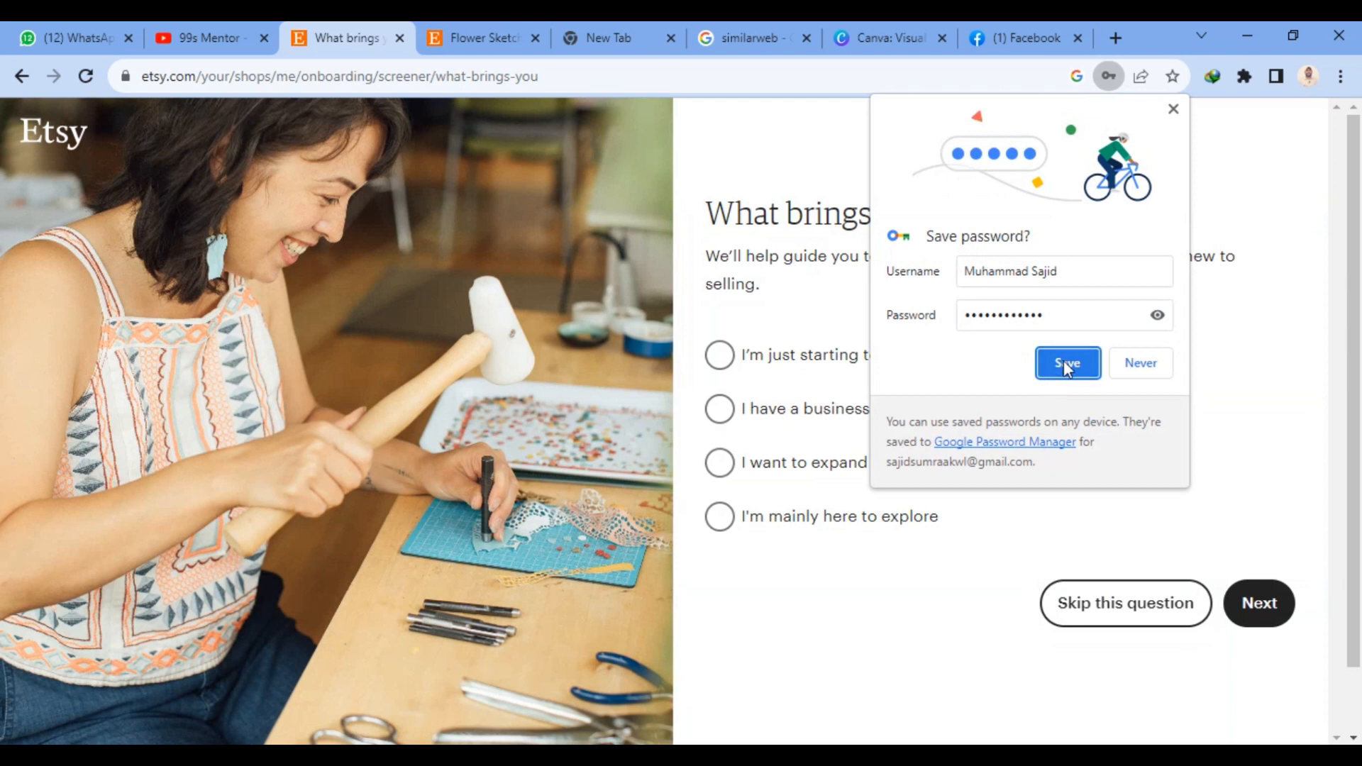
{"action": "left_click", "coordinate": [1066, 363]}
{"action": "left_click", "coordinate": [930, 415]}
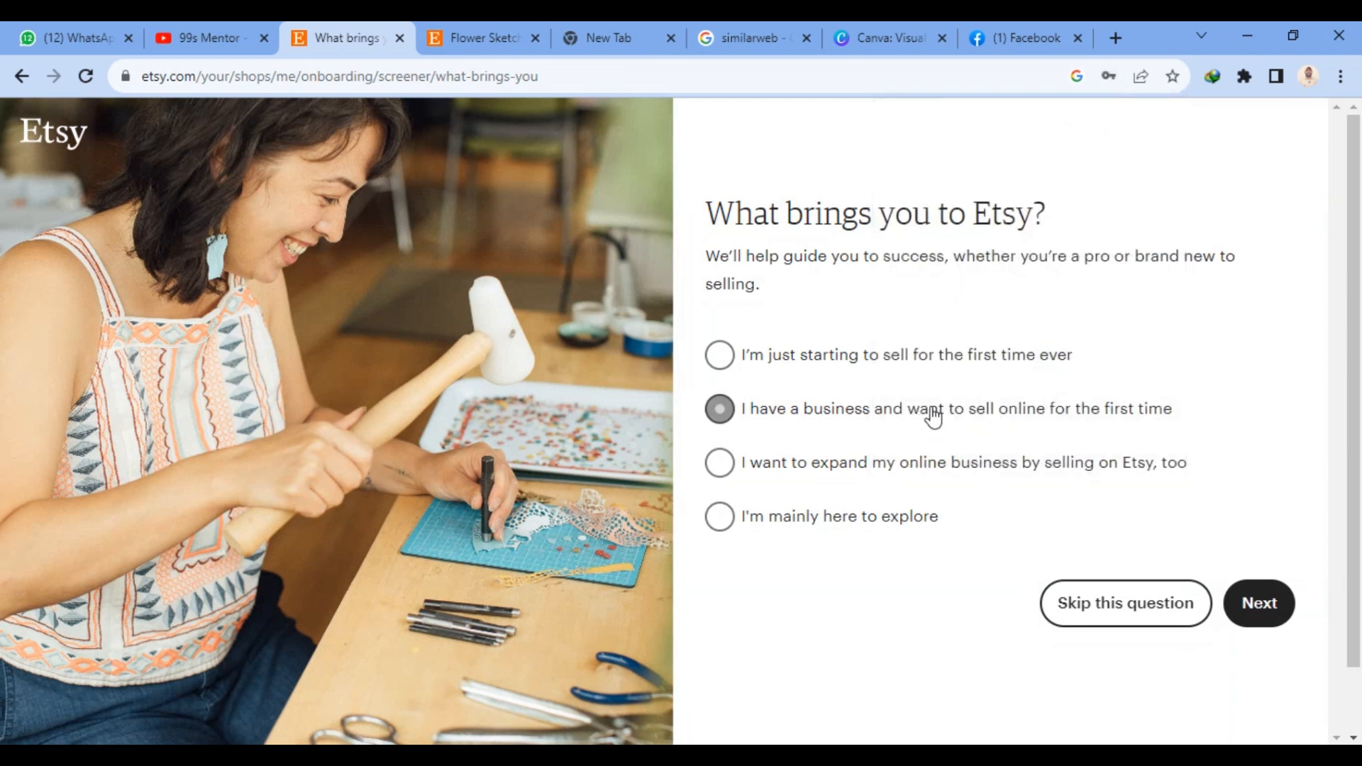
{"action": "left_click", "coordinate": [1251, 624]}
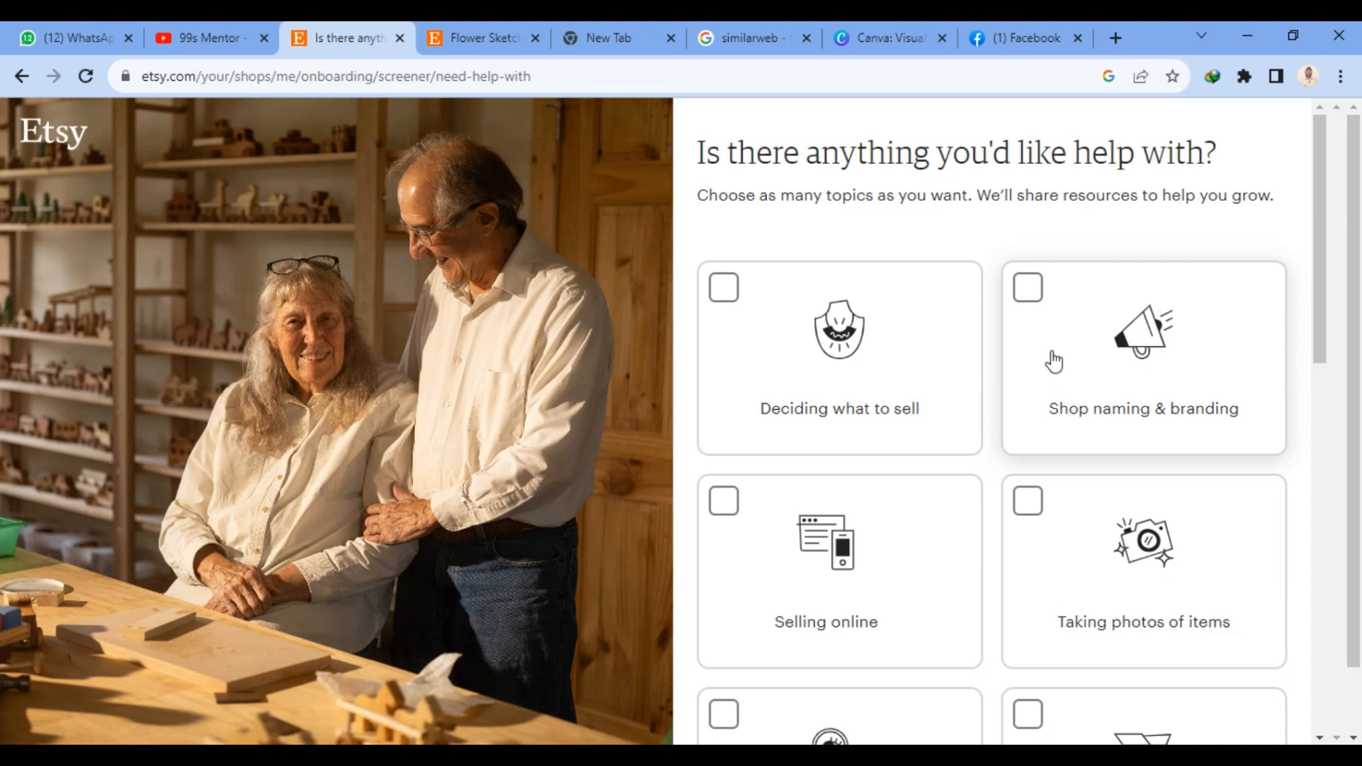
- Submit the help topics Shop naming & branding, Taking photos of items, Selling online, Deciding what to sell, and Packing & delivery
{"action": "left_click", "coordinate": [1037, 295]}
{"action": "left_click", "coordinate": [1033, 507]}
{"action": "left_click", "coordinate": [734, 518]}
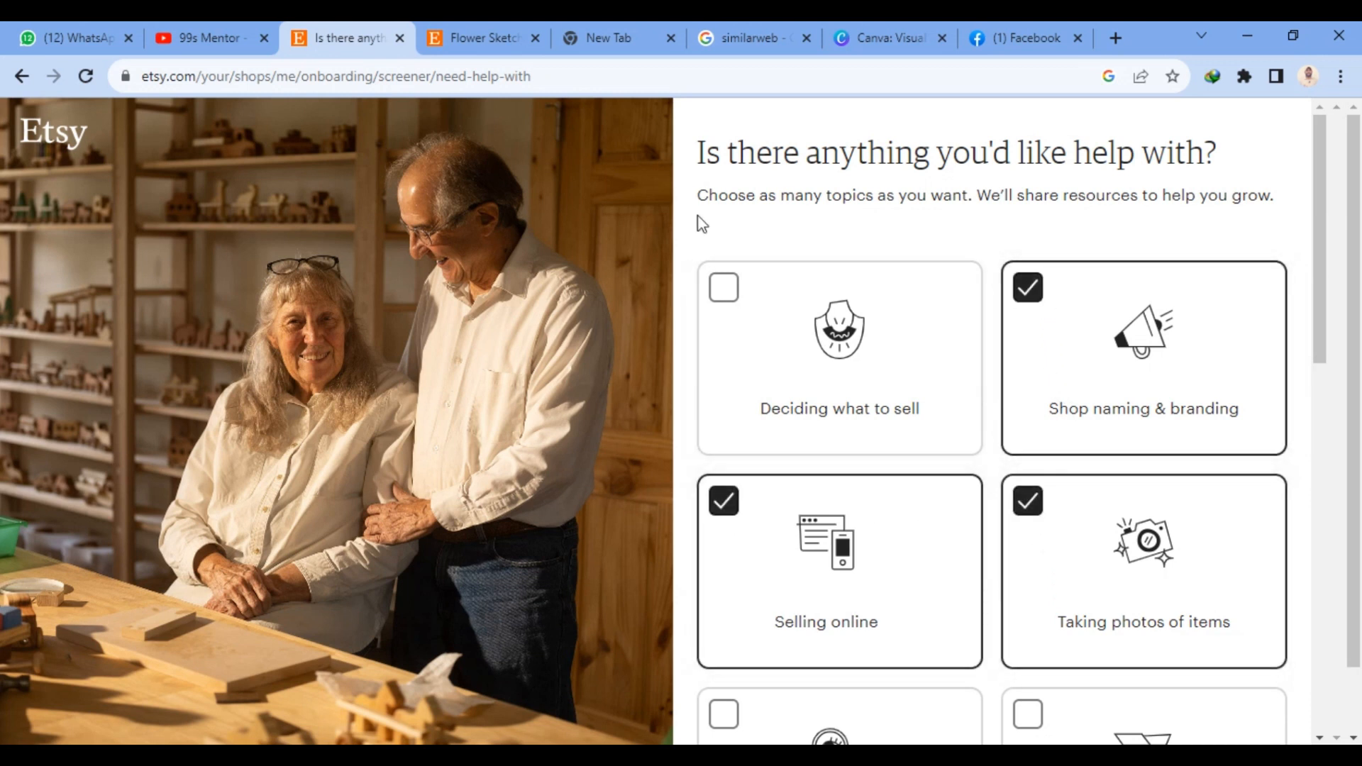
{"action": "left_click", "coordinate": [724, 288]}
{"action": "scroll", "coordinate": [778, 499], "scroll_direction": "down", "scroll_amount": 1}
{"action": "scroll", "coordinate": [778, 499], "scroll_direction": "down", "scroll_amount": 5}
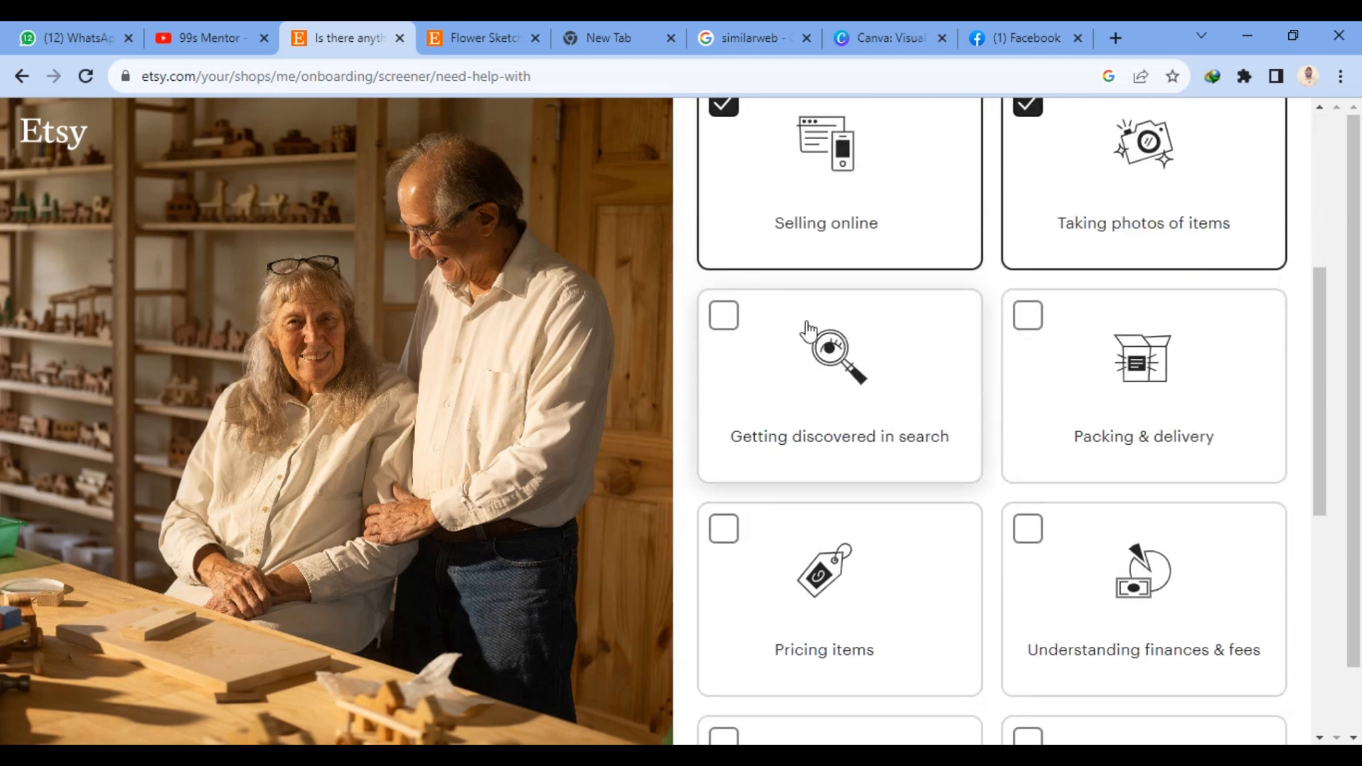
{"action": "left_click", "coordinate": [1037, 328]}
{"action": "scroll", "coordinate": [1054, 560], "scroll_direction": "down", "scroll_amount": 7}
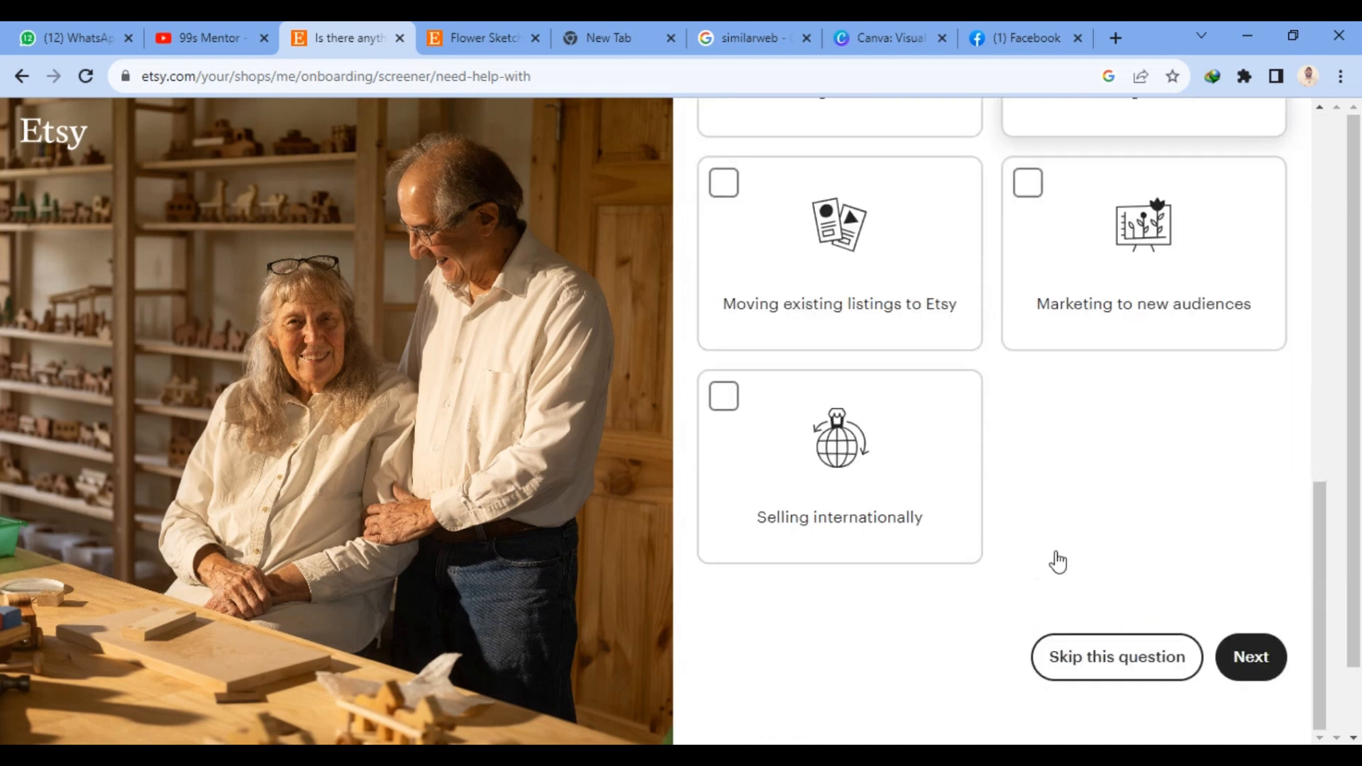
{"action": "left_click", "coordinate": [1250, 663]}
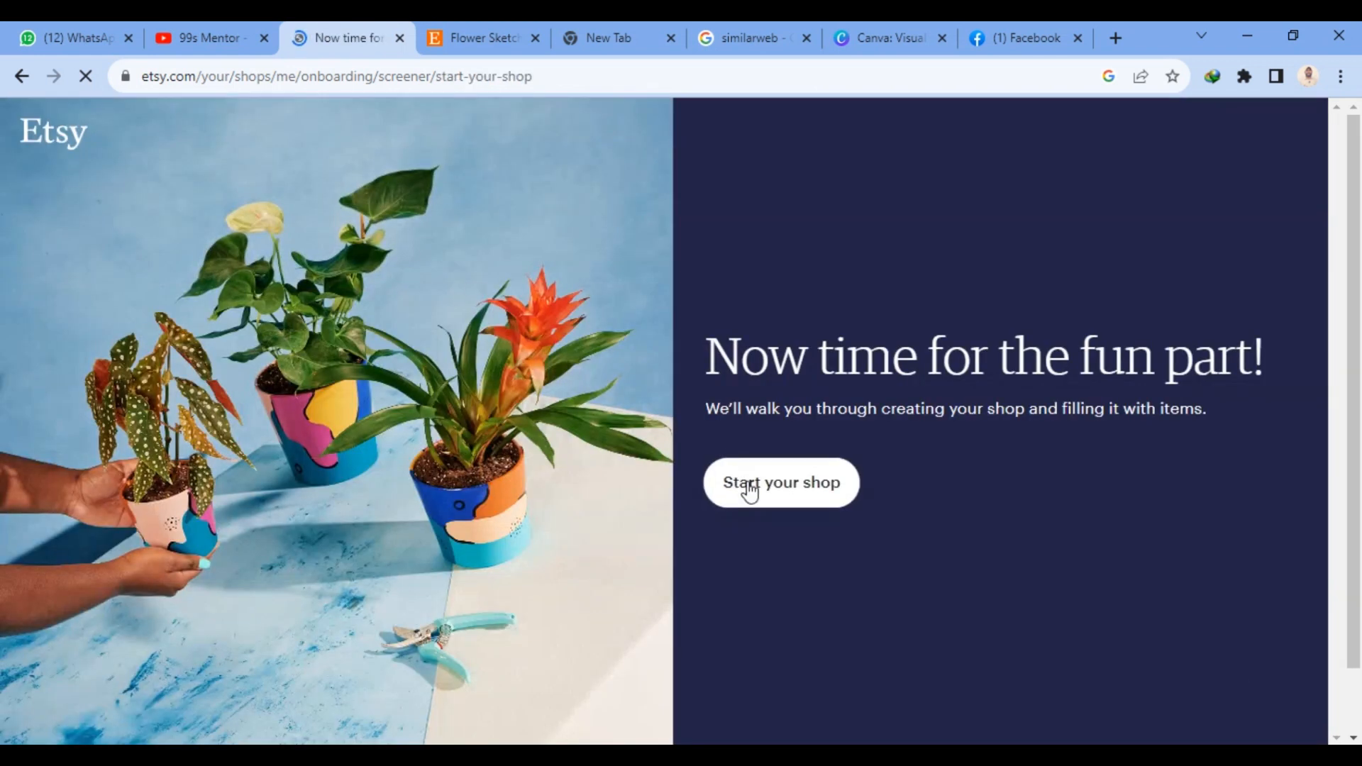
- Start the shop setup and open the shop language choices in the shop preferences
{"action": "left_click", "coordinate": [758, 494]}
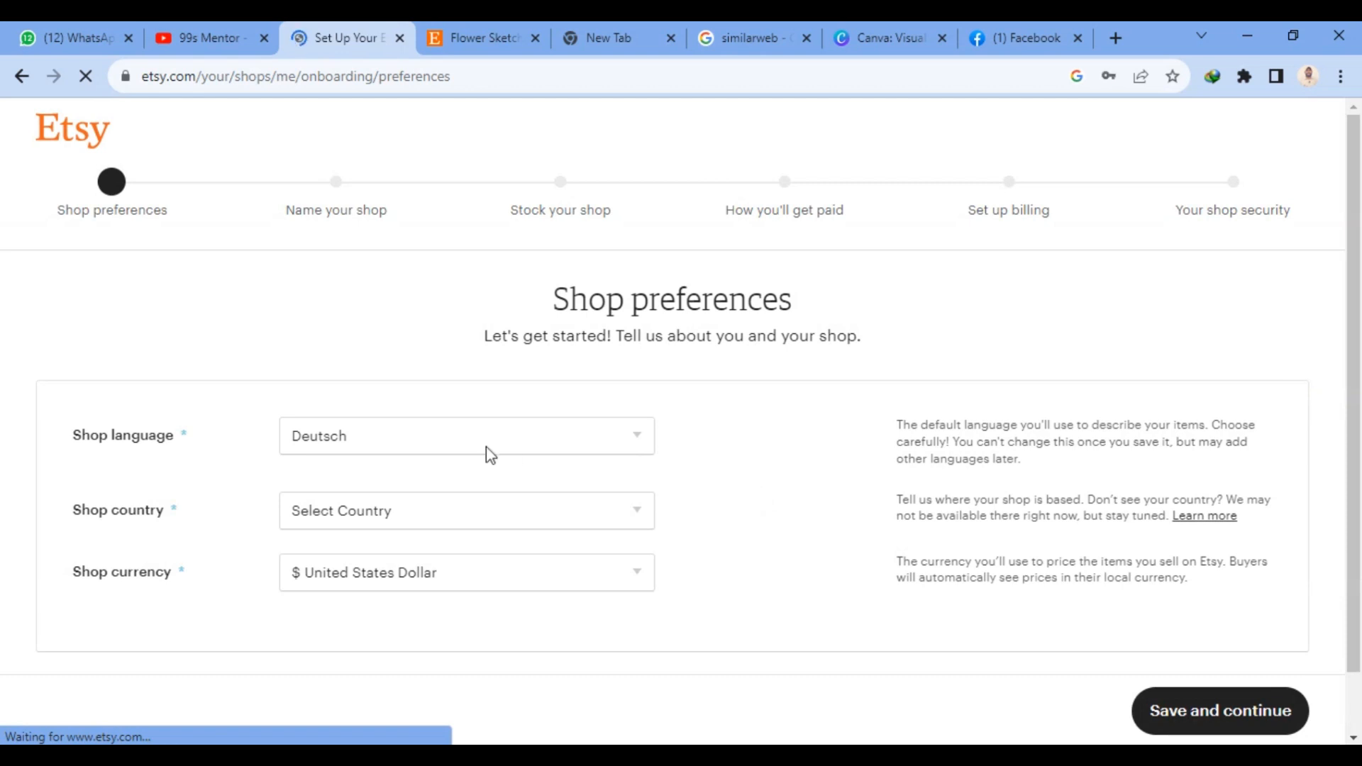
{"action": "left_click", "coordinate": [380, 447]}
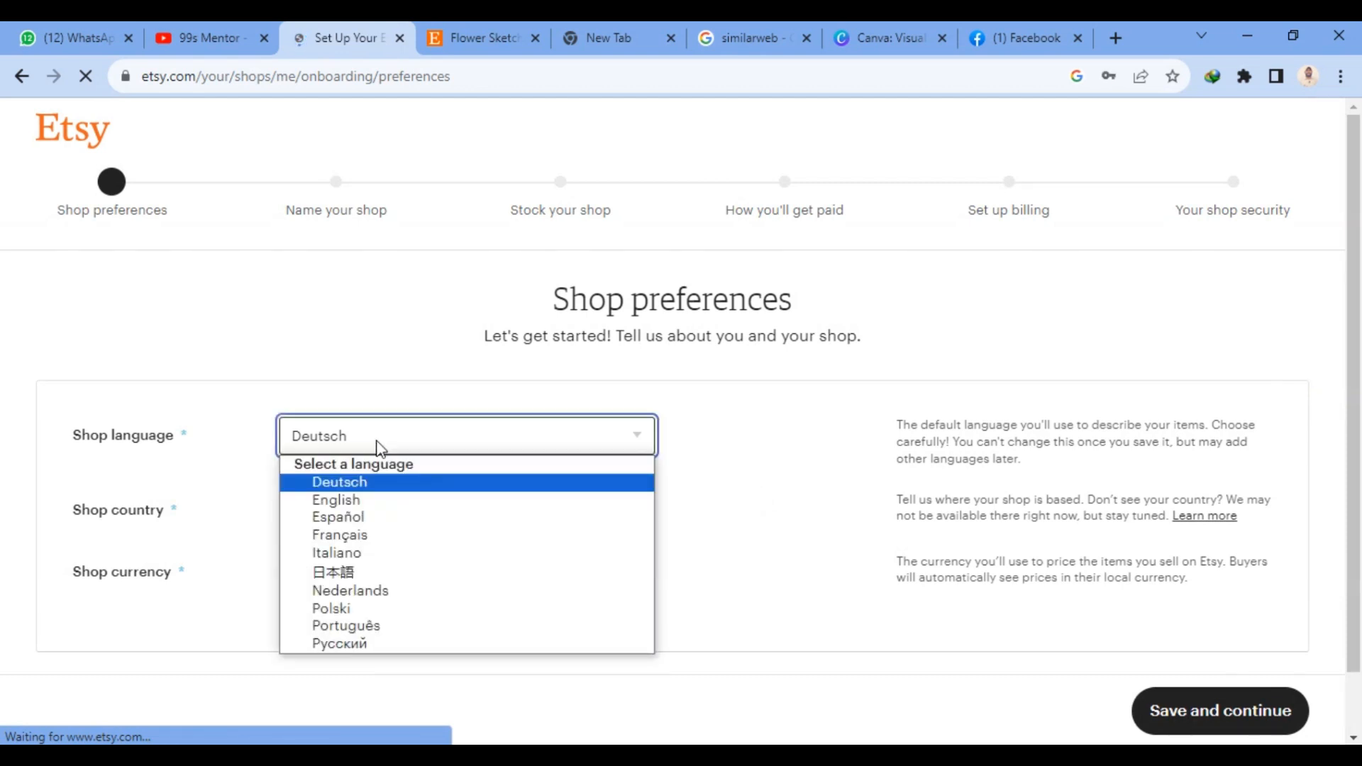
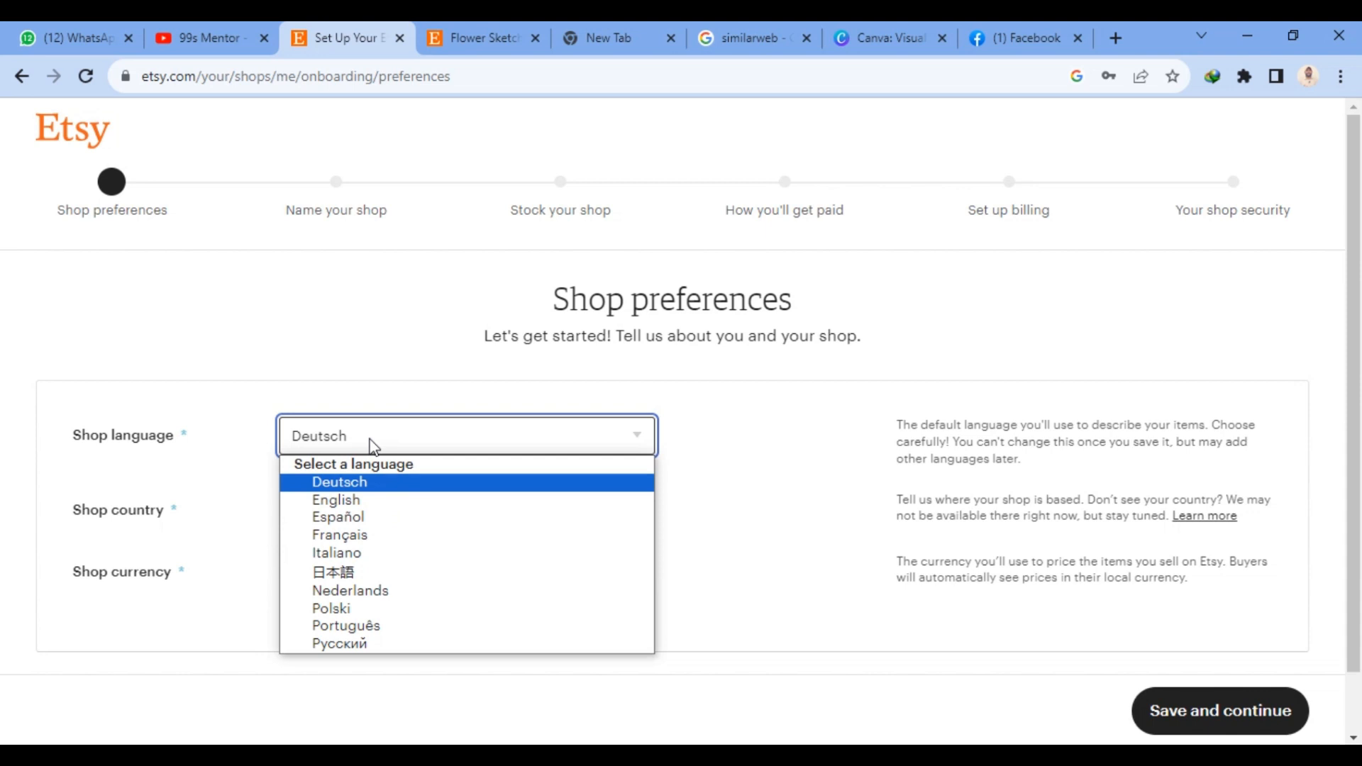
- Set the shop language to English in the shop preferences
{"action": "key", "text": "i"}
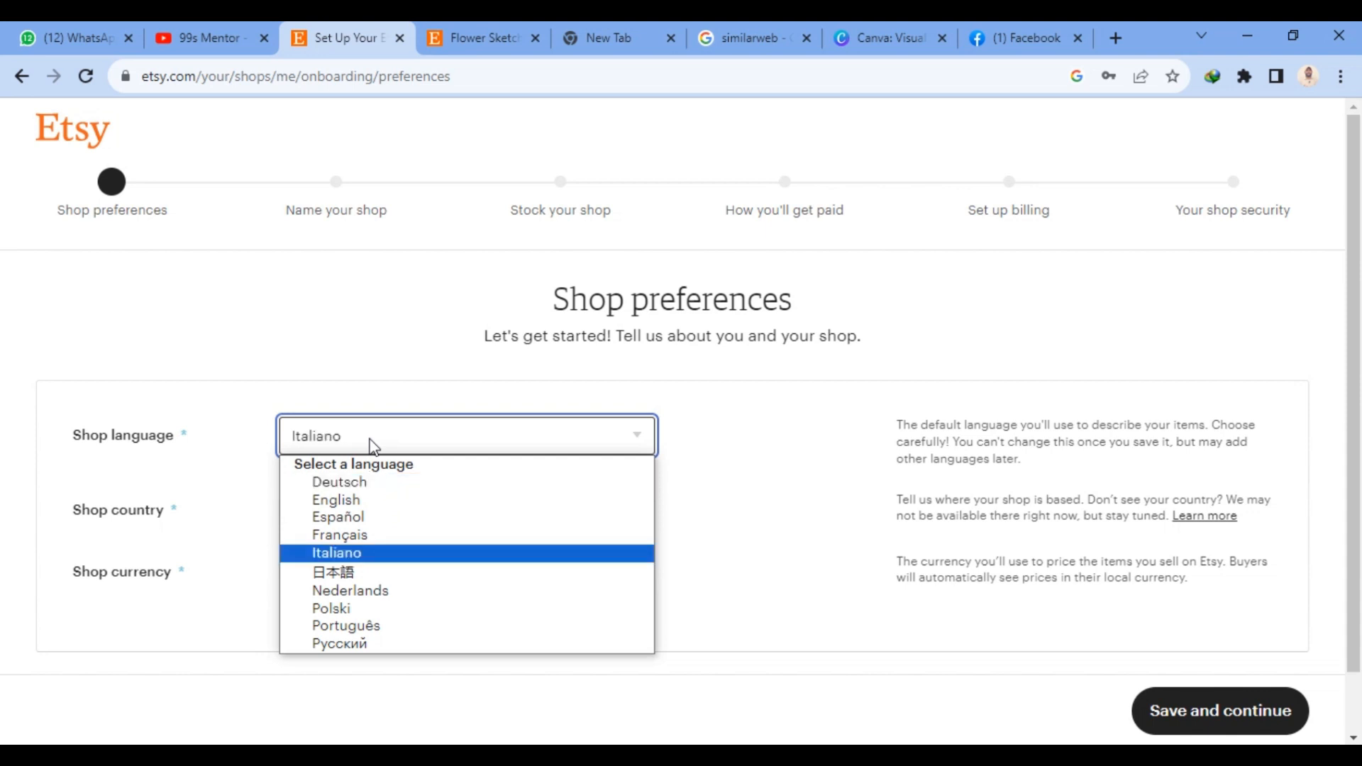
{"action": "key", "text": "Return"}
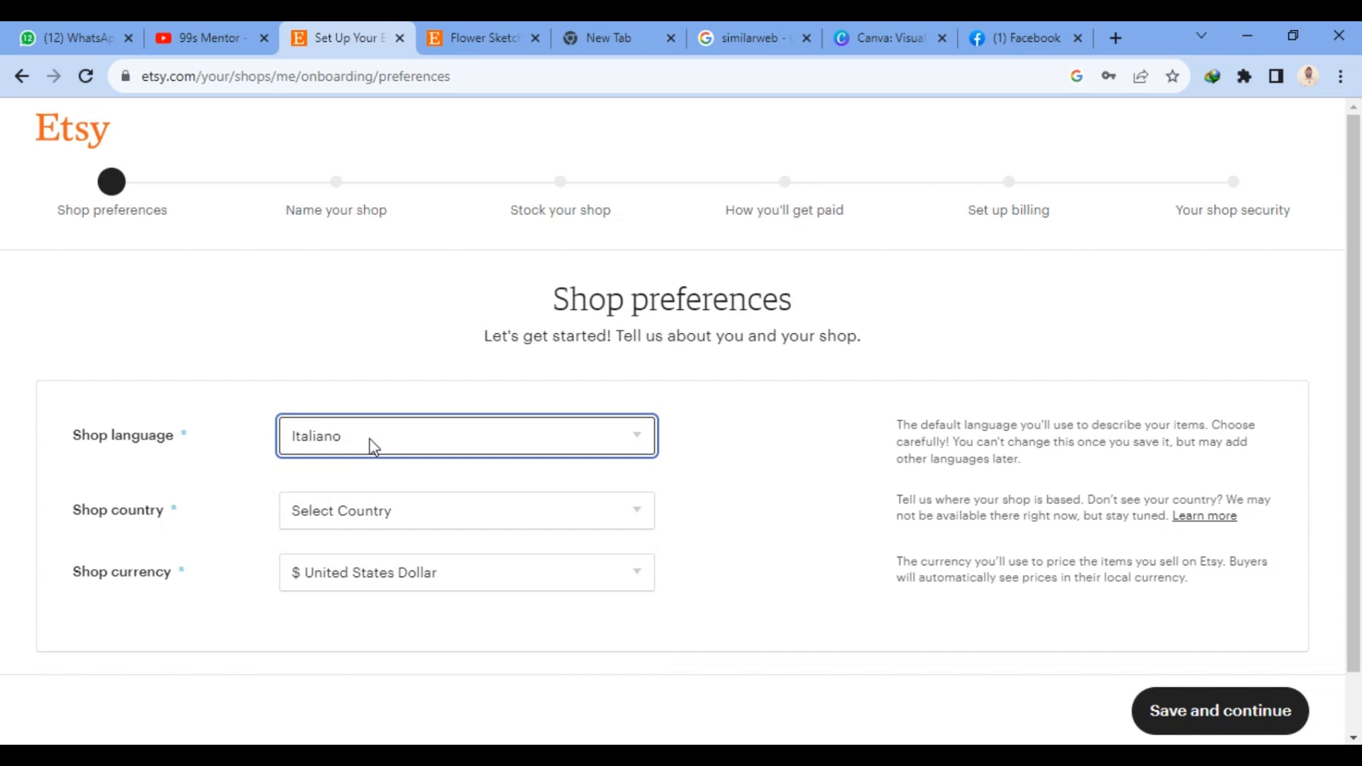
{"action": "key", "text": "e"}
{"action": "left_click", "coordinate": [374, 447]}
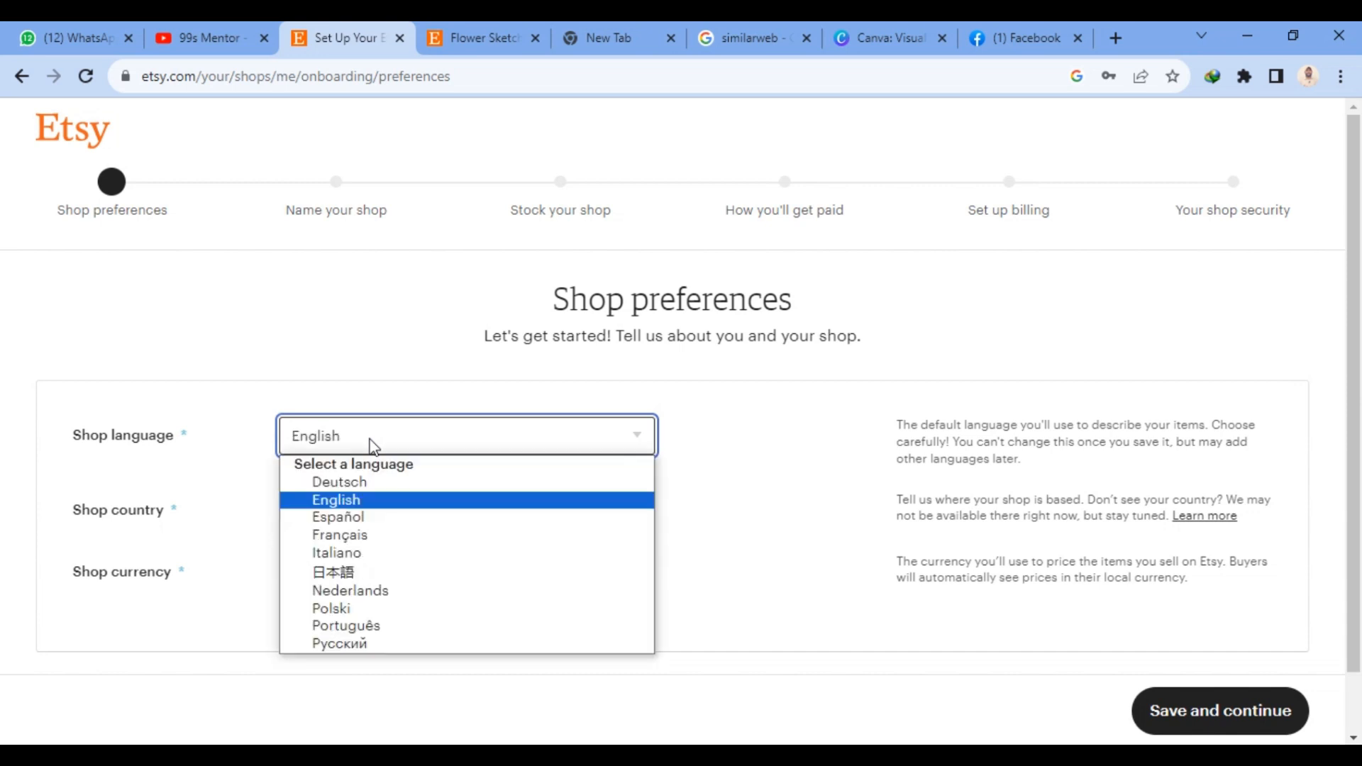
{"action": "left_click", "coordinate": [382, 498]}
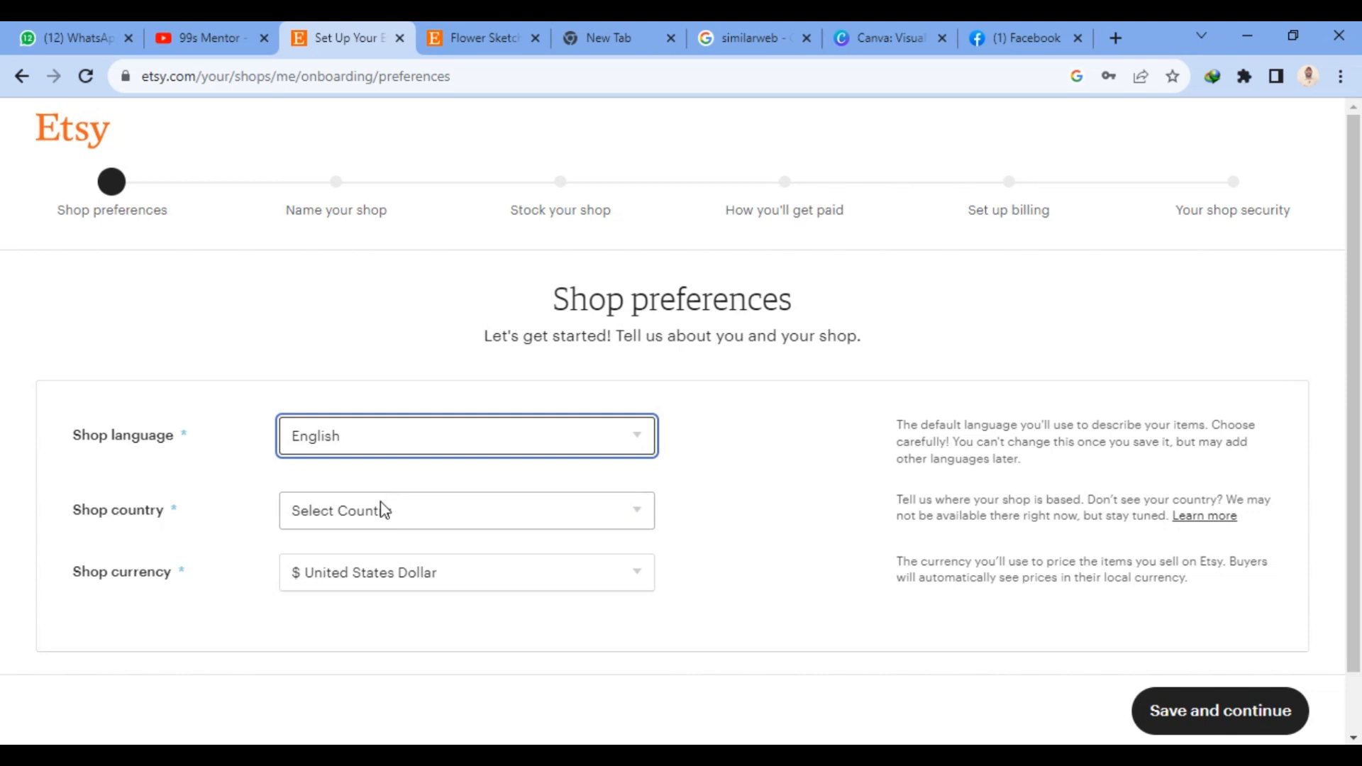
- Set the shop country to India in the shop preferences
{"action": "left_click", "coordinate": [384, 510]}
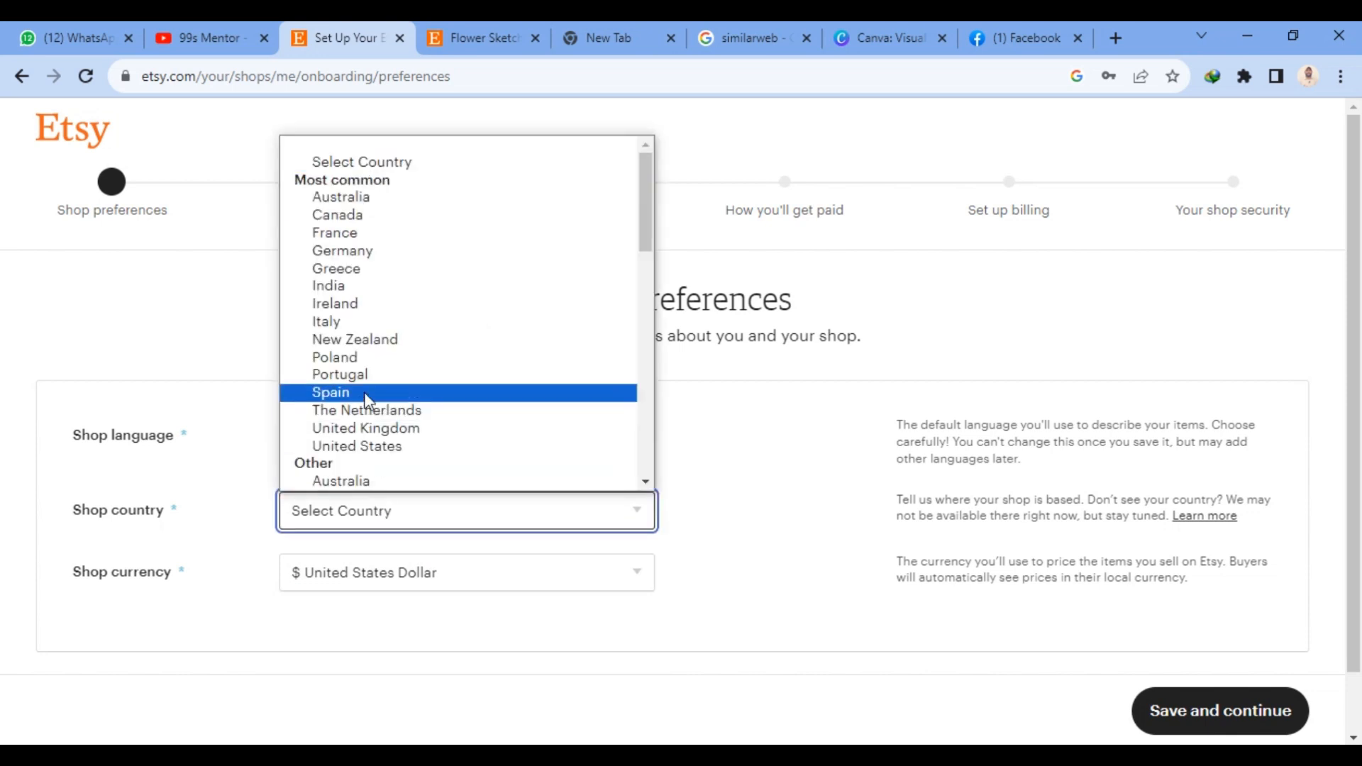
{"action": "scroll", "coordinate": [405, 328], "scroll_direction": "down", "scroll_amount": 5}
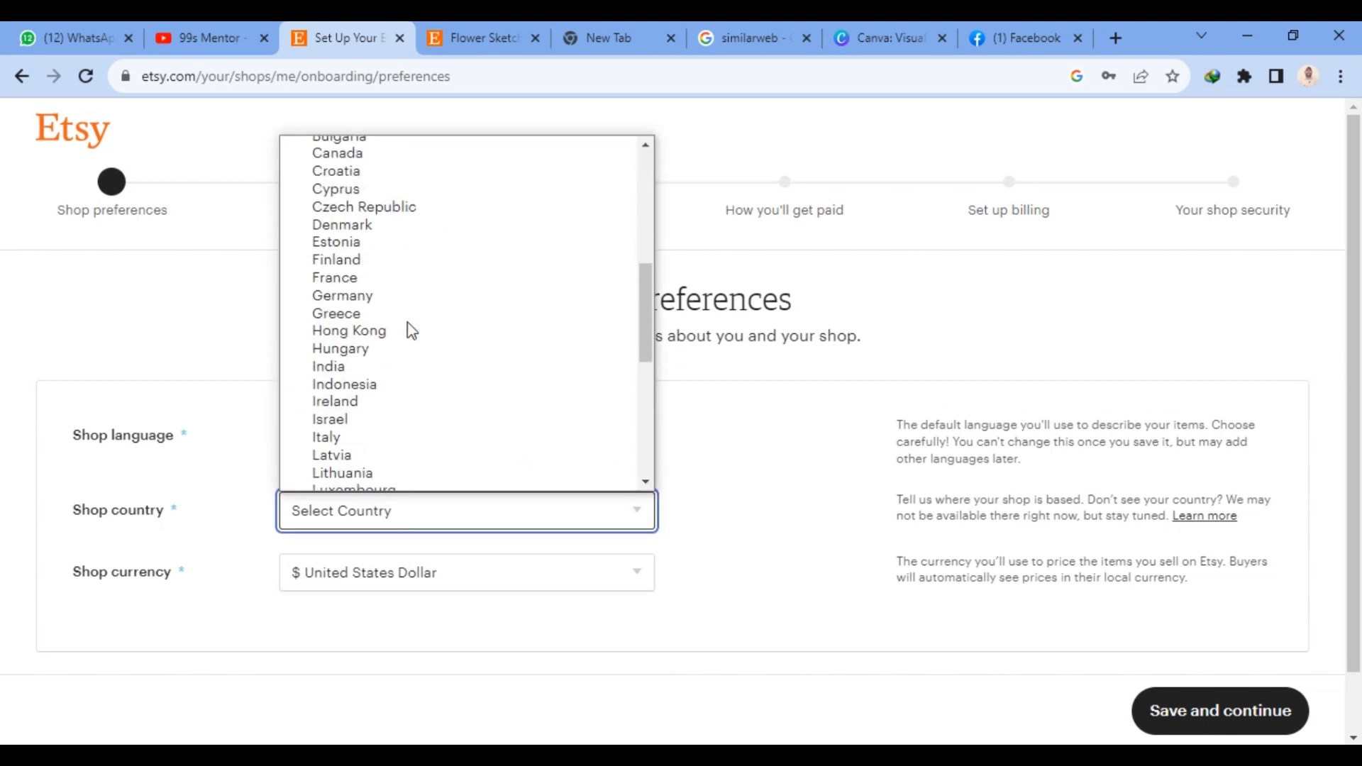
{"action": "key", "text": "p"}
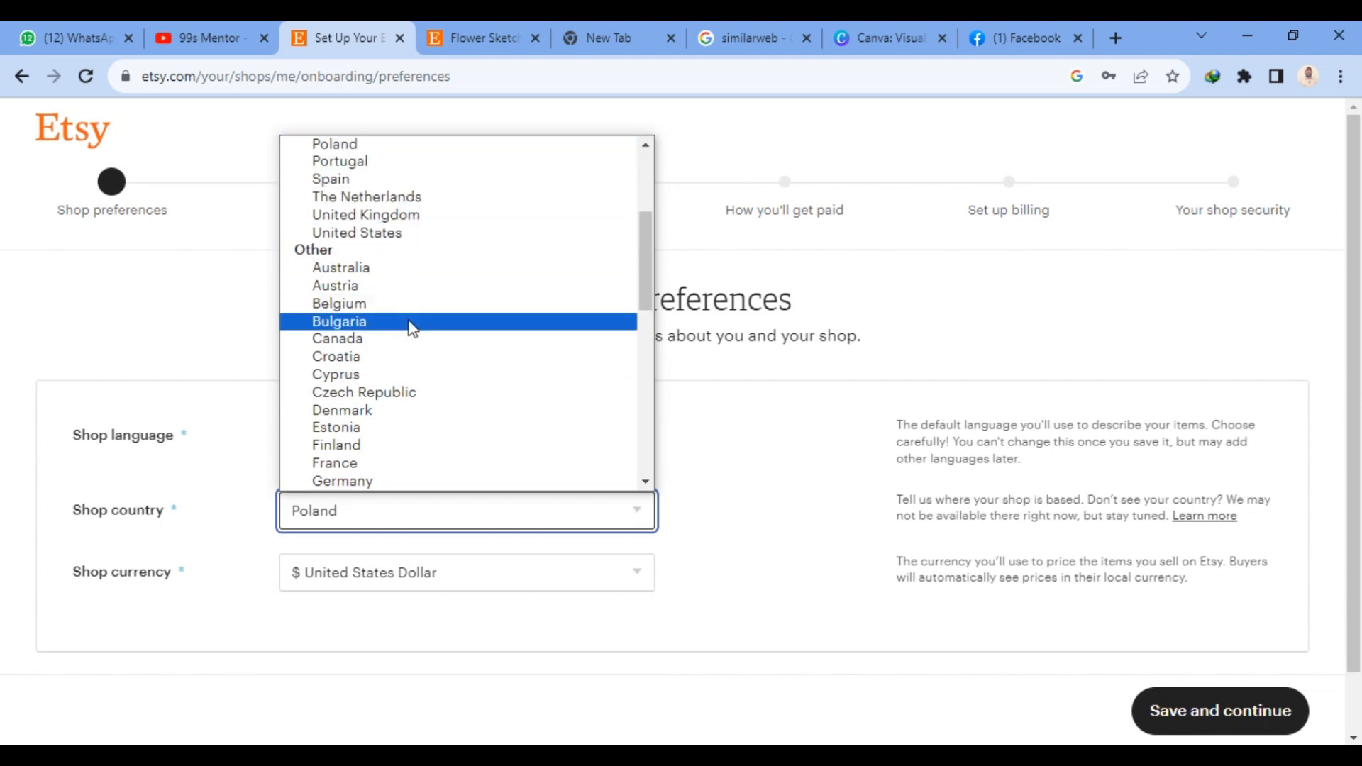
{"action": "scroll", "coordinate": [413, 330], "scroll_direction": "up", "scroll_amount": 3}
{"action": "scroll", "coordinate": [414, 330], "scroll_direction": "up", "scroll_amount": 1}
{"action": "scroll", "coordinate": [414, 329], "scroll_direction": "down", "scroll_amount": 3}
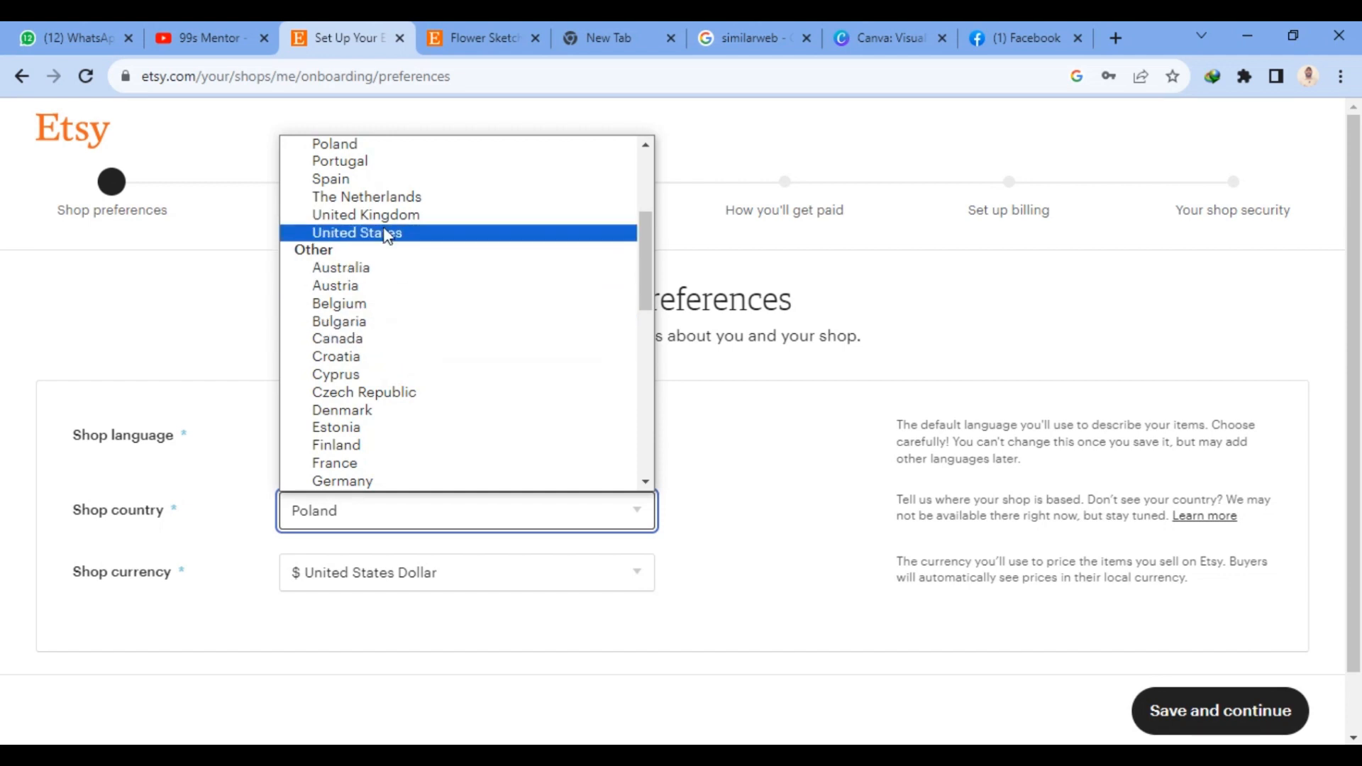
{"action": "scroll", "coordinate": [387, 236], "scroll_direction": "up", "scroll_amount": 3}
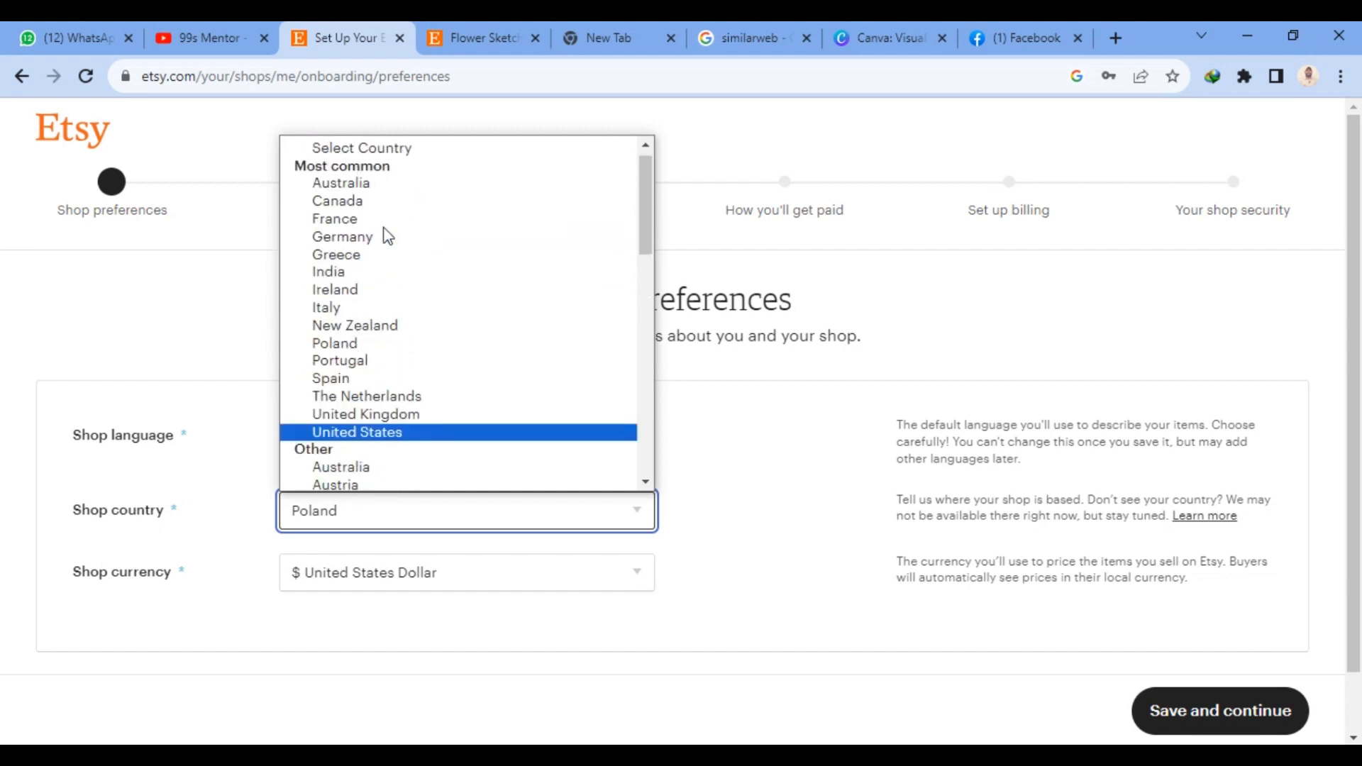
{"action": "left_click", "coordinate": [332, 275]}
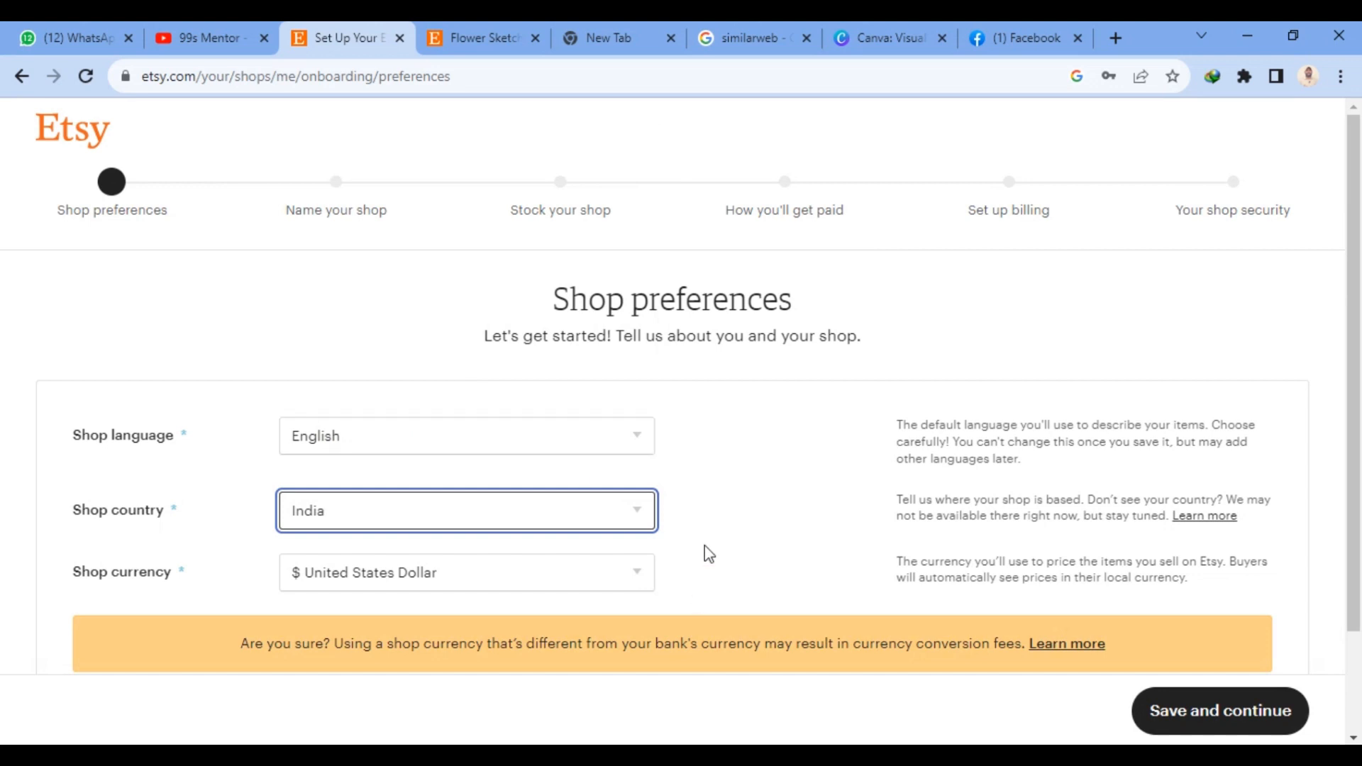
- Set the shop currency to Indian Rupee and save the shop preferences
{"action": "scroll", "coordinate": [716, 548], "scroll_direction": "down", "scroll_amount": 3}
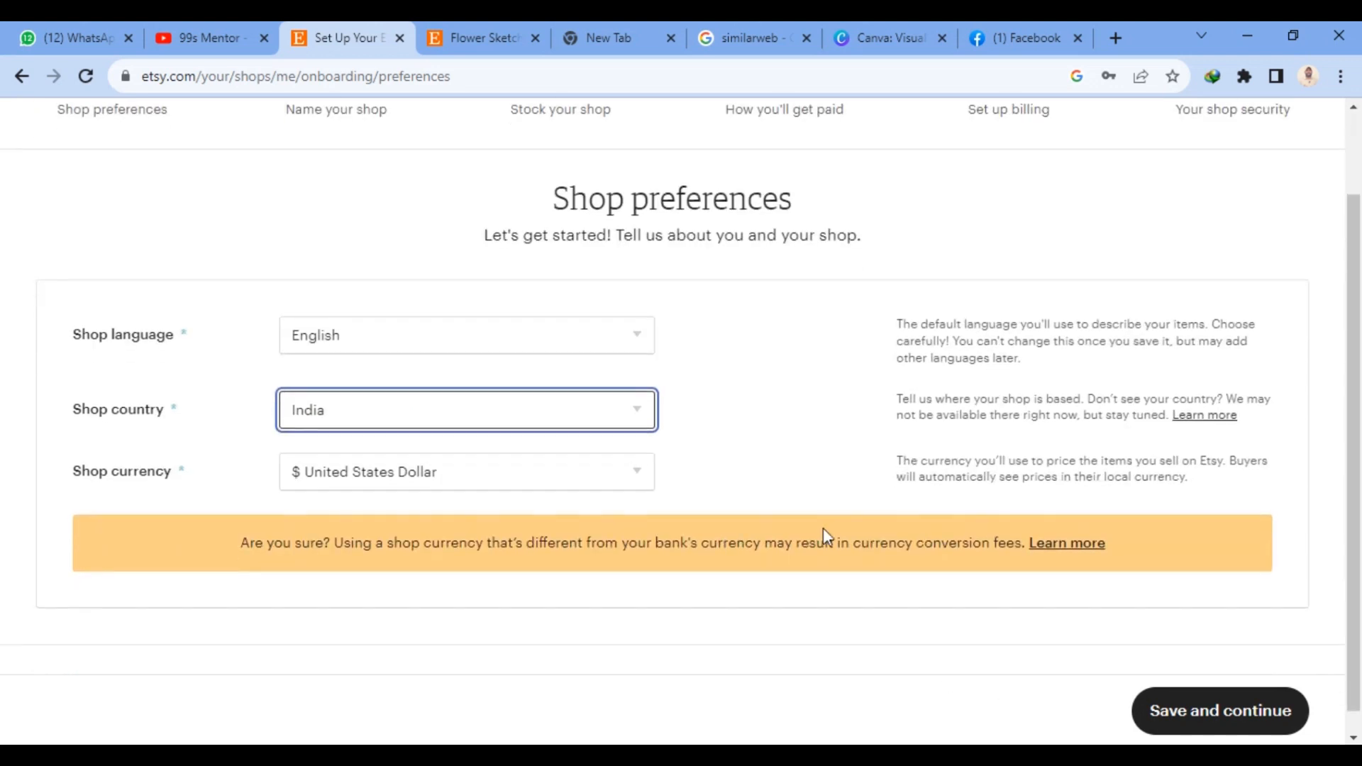
{"action": "left_click", "coordinate": [328, 448]}
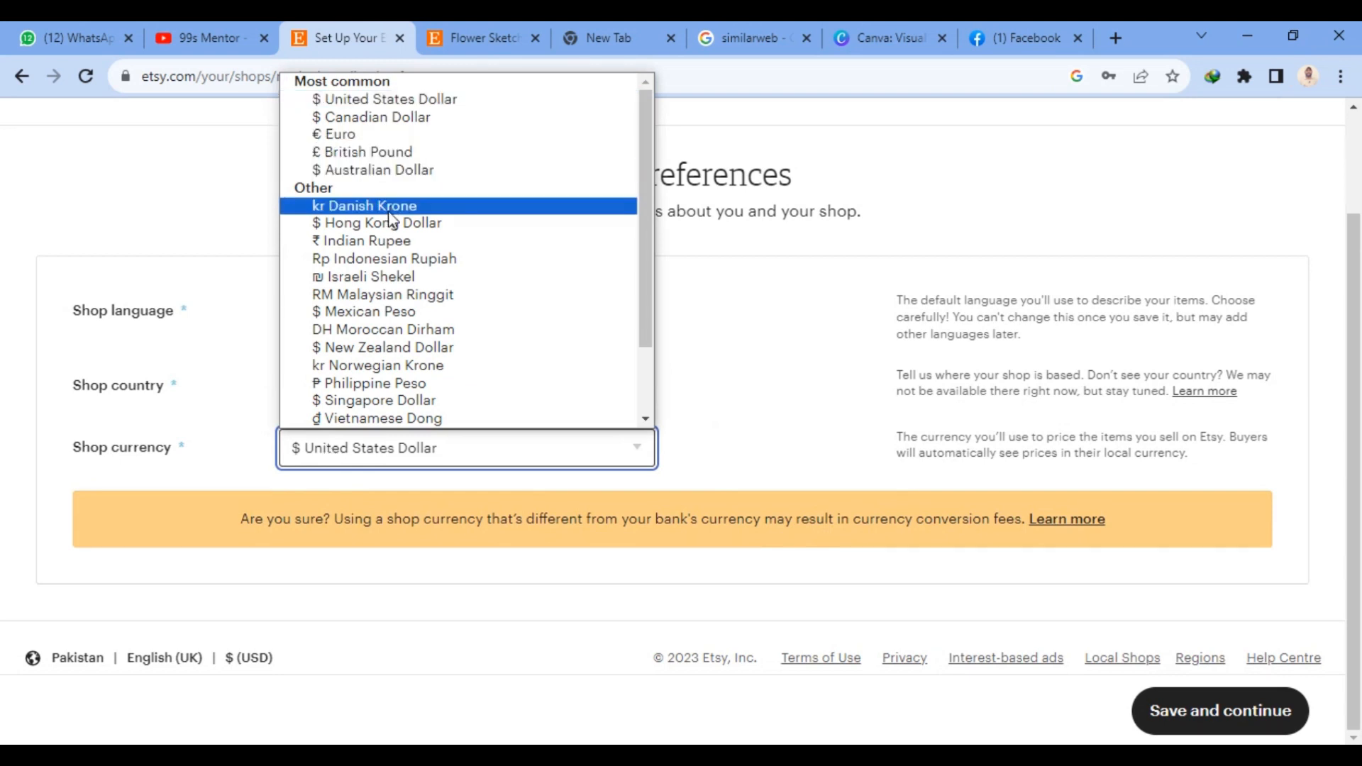
{"action": "left_click", "coordinate": [383, 242]}
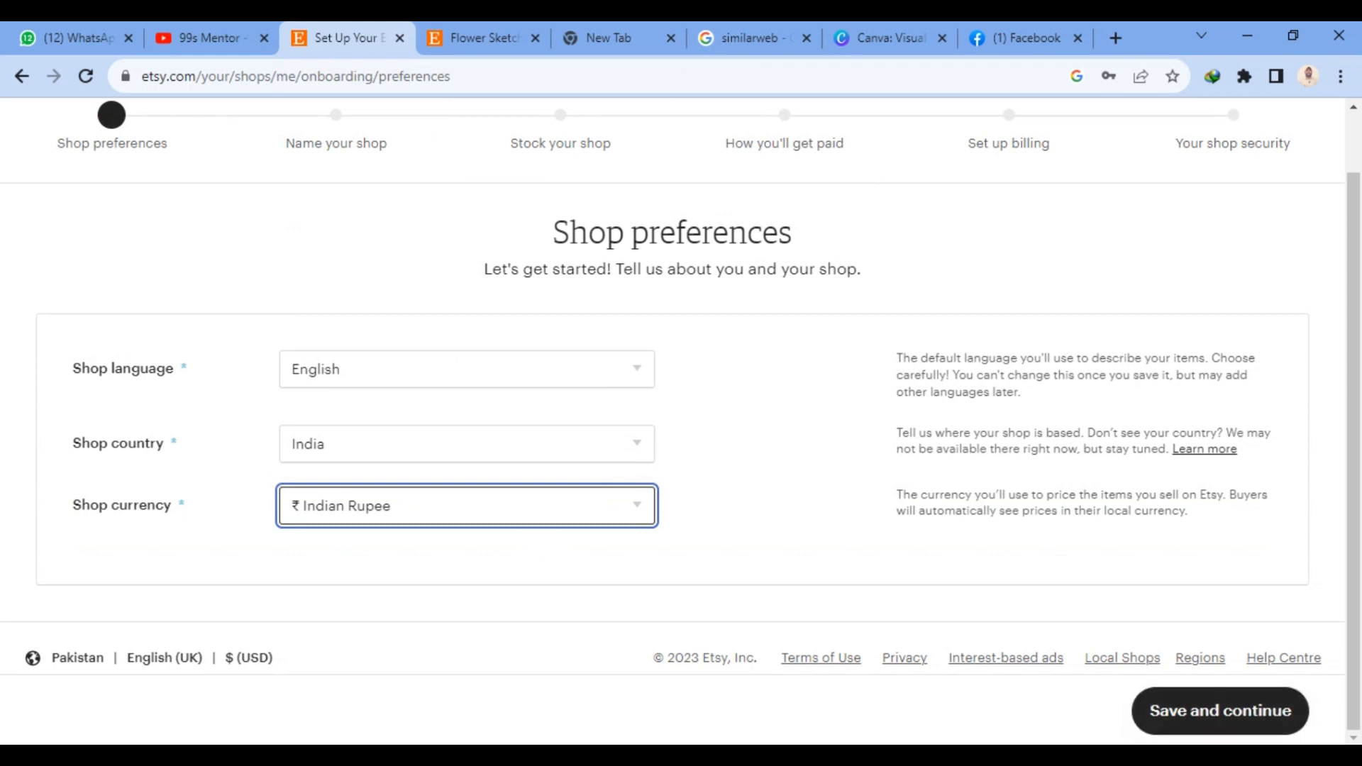
{"action": "left_click", "coordinate": [1205, 718]}
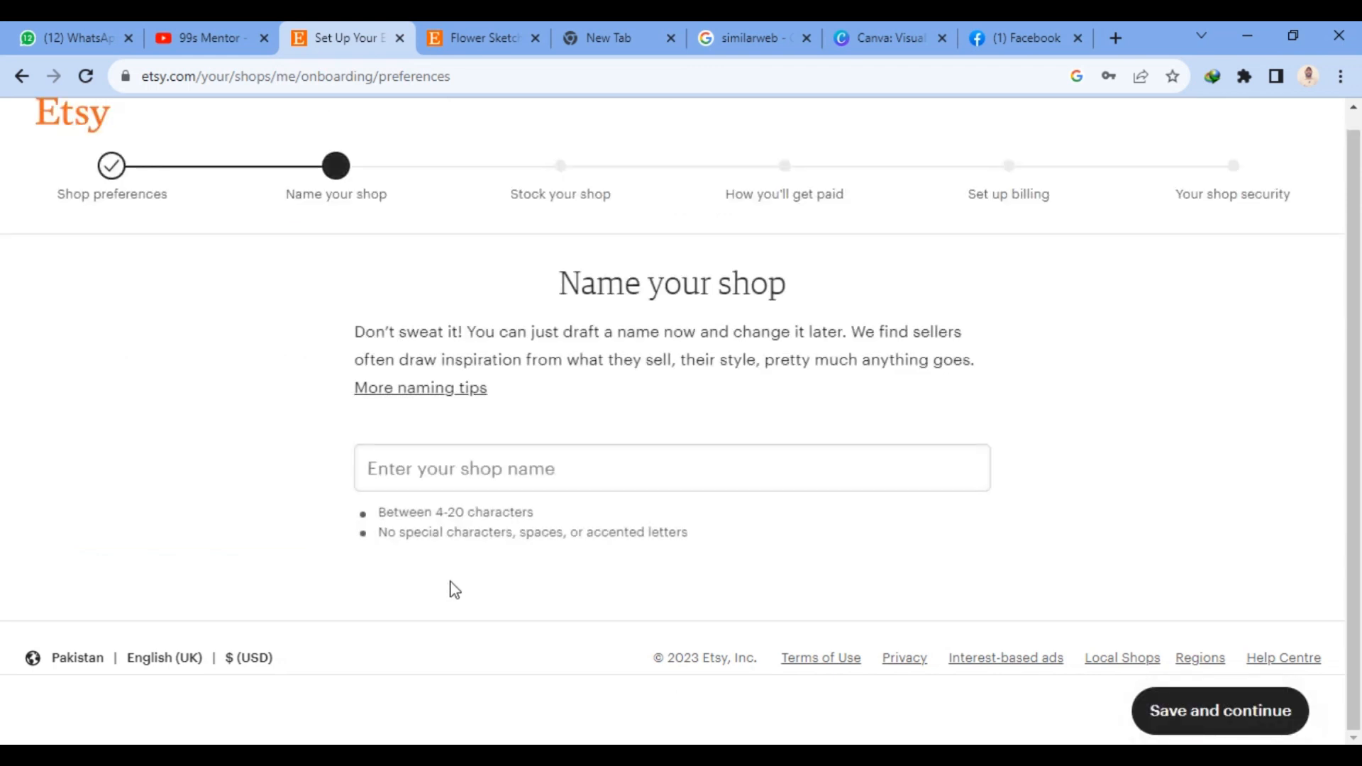
- Name the shop "Sketcinn" and save the name to continue to stocking the shop
{"action": "left_click", "coordinate": [469, 470]}
{"action": "type", "text": "Ske"}
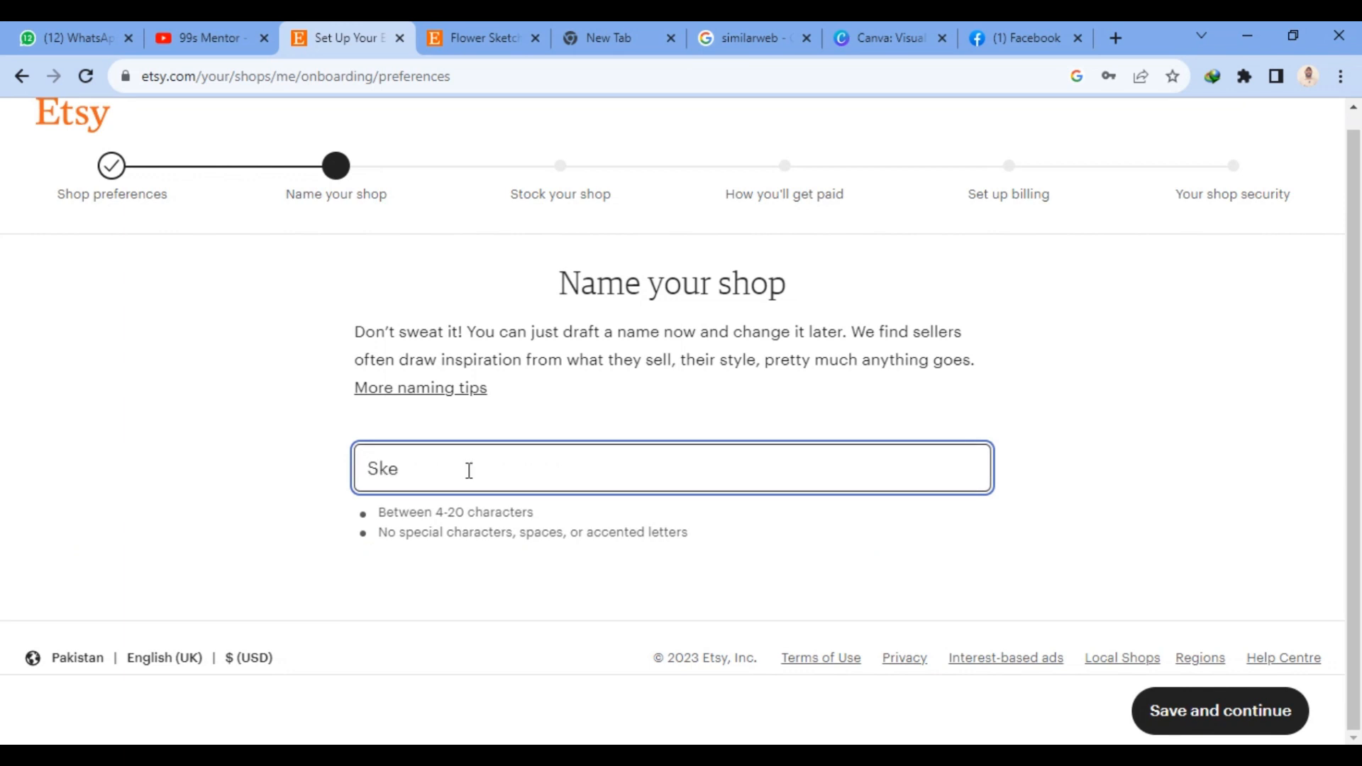
{"action": "type", "text": "tch"}
{"action": "key", "text": "BackSpace"}
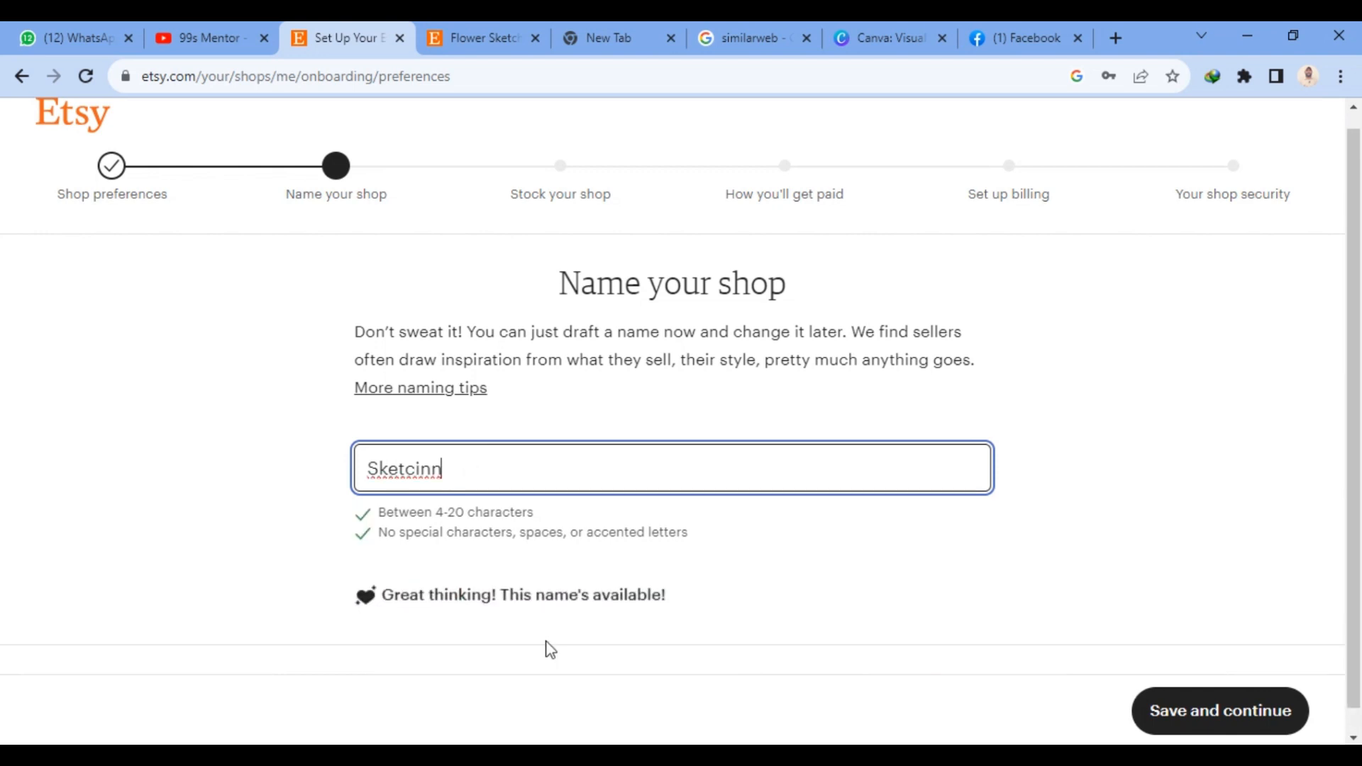
{"action": "left_click", "coordinate": [1252, 709]}
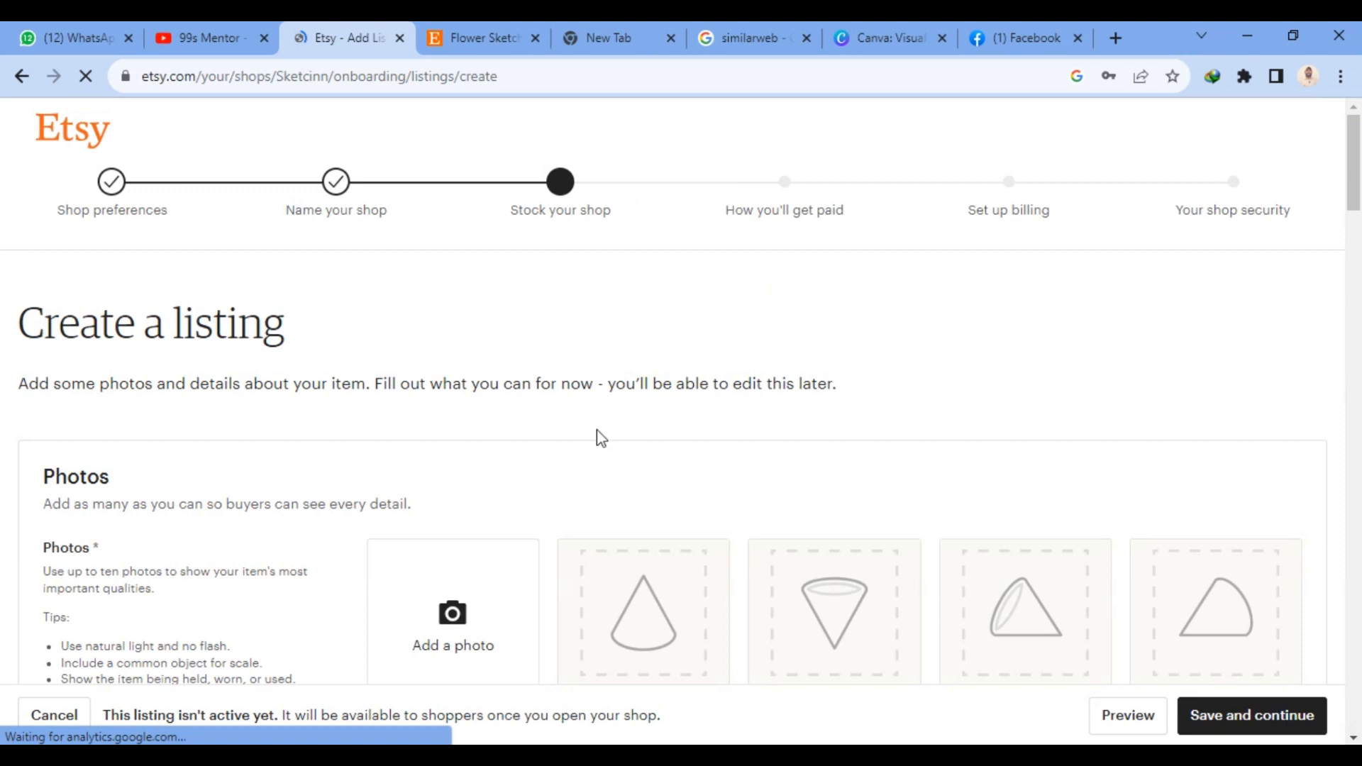
- Add the two sketch images "w" and "sh" from the Desktop as photos of the new listing
{"action": "scroll", "coordinate": [702, 490], "scroll_direction": "down", "scroll_amount": 4}
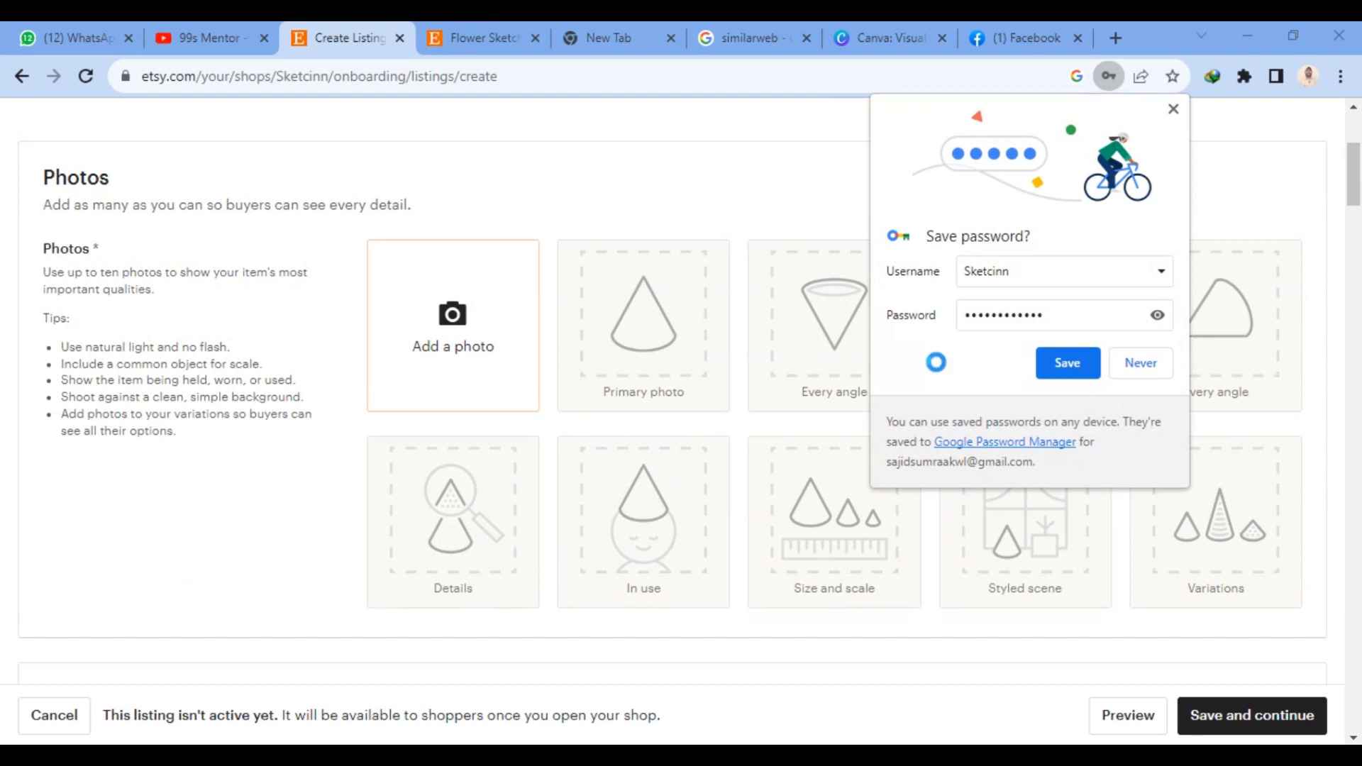
{"action": "left_click", "coordinate": [458, 351]}
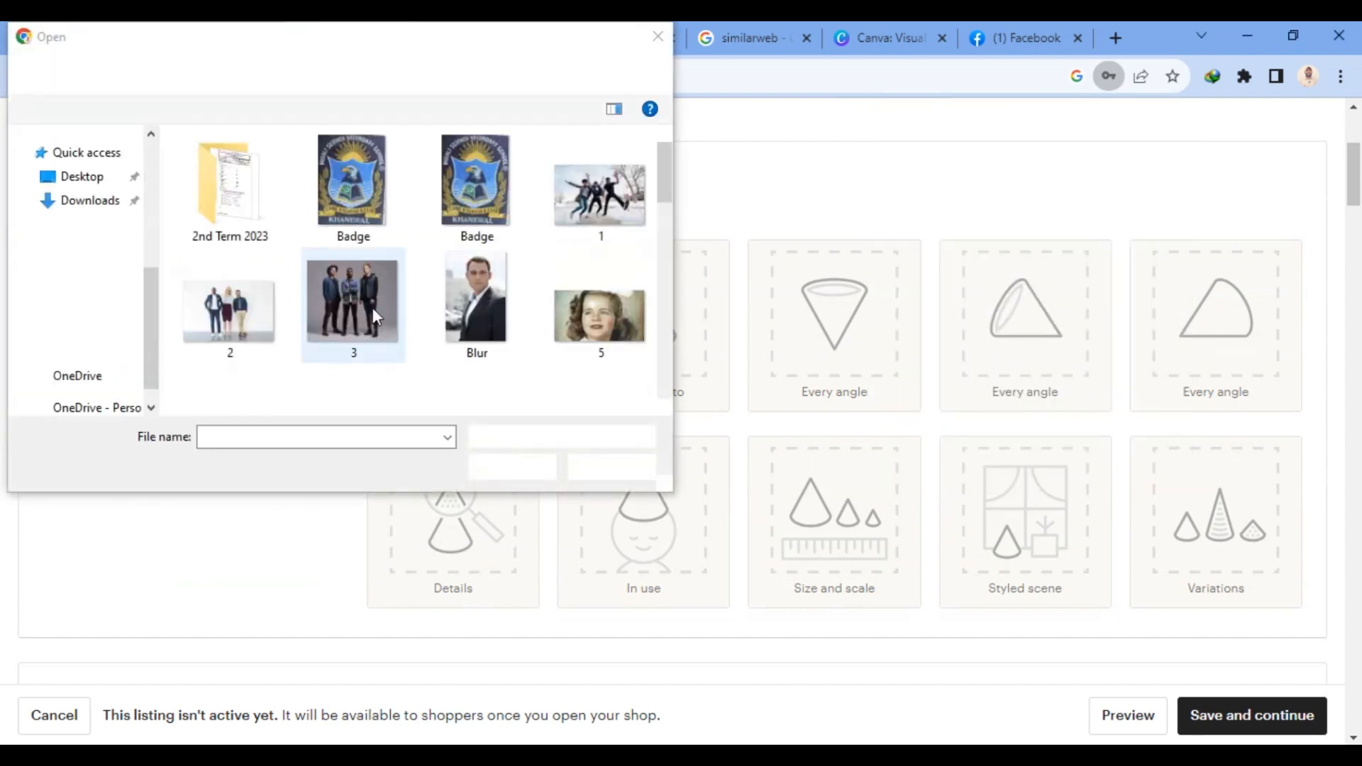
{"action": "left_click_drag", "start_coordinate": [665, 198], "coordinate": [660, 383]}
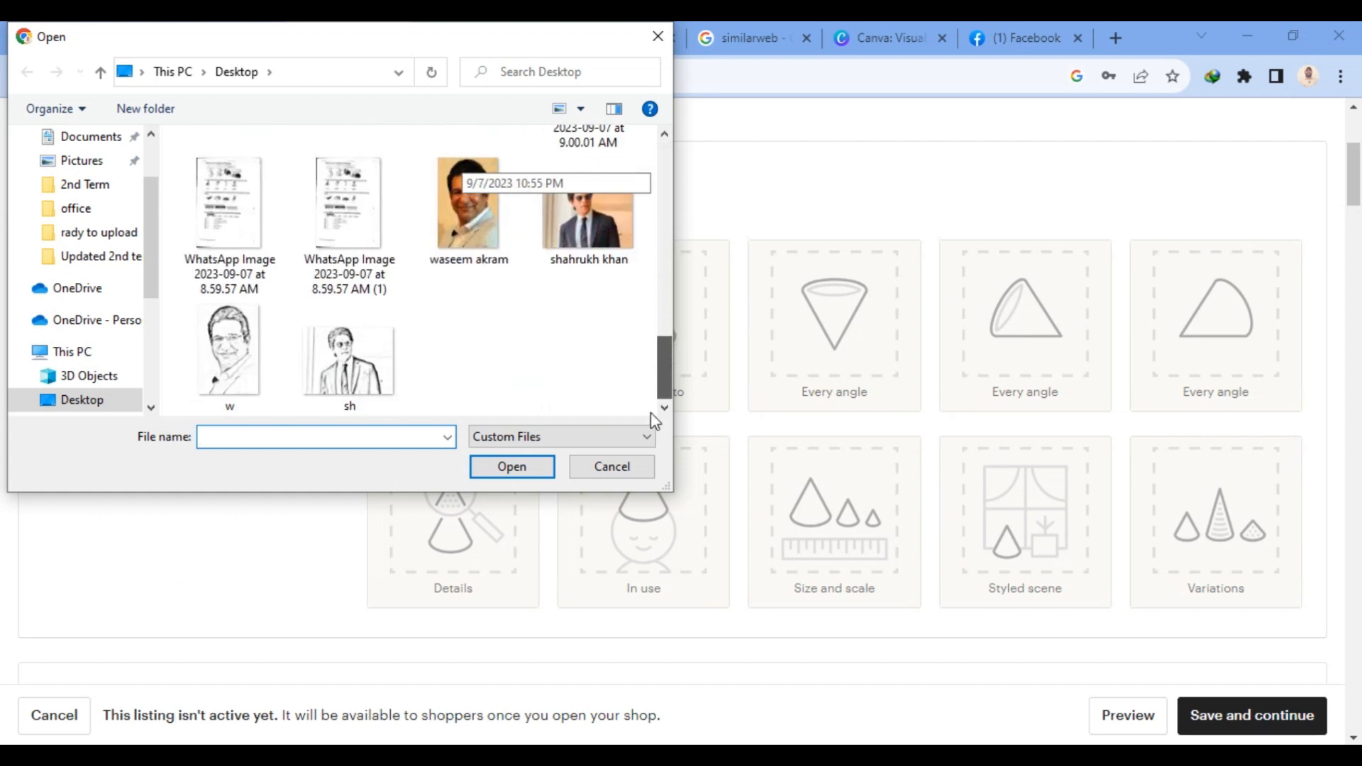
{"action": "left_click", "coordinate": [240, 376]}
{"action": "left_click", "coordinate": [340, 351], "text": "ctrl"}
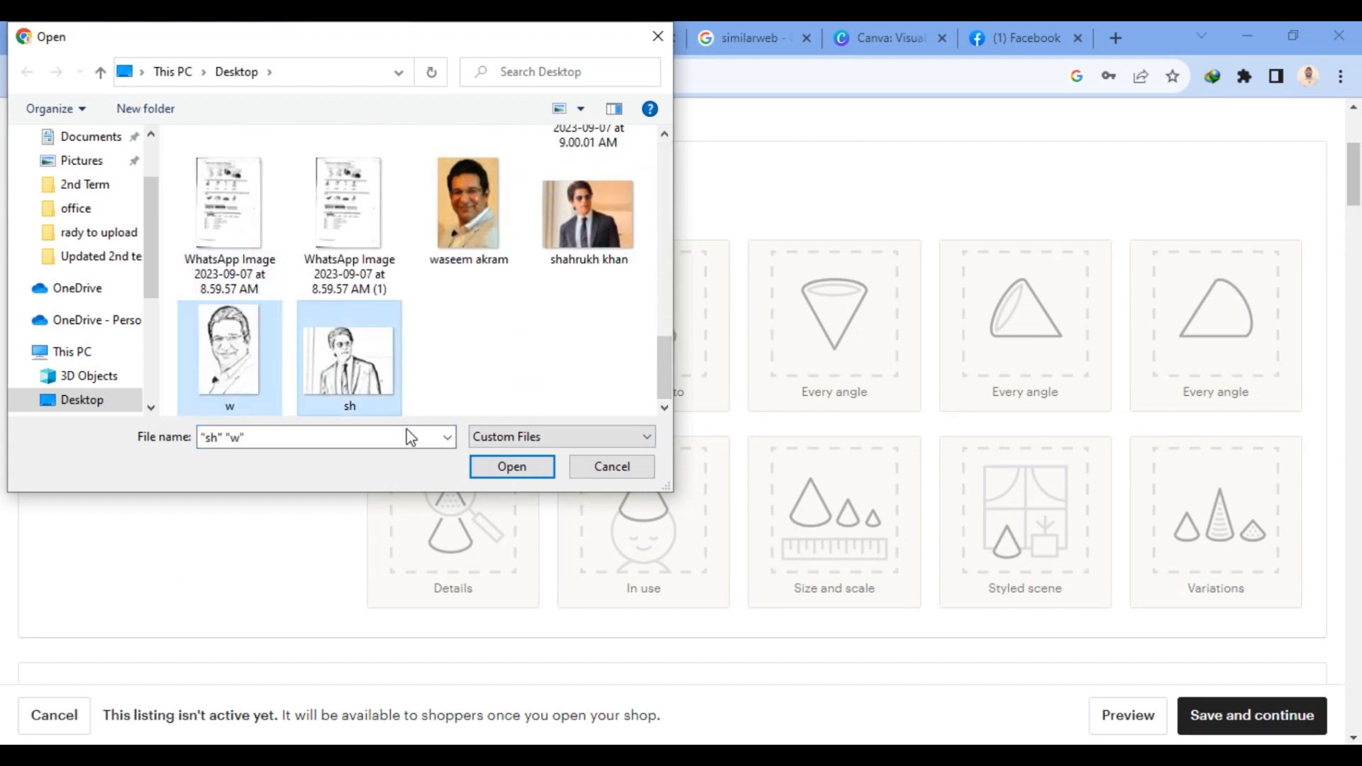
{"action": "left_click", "coordinate": [509, 470]}
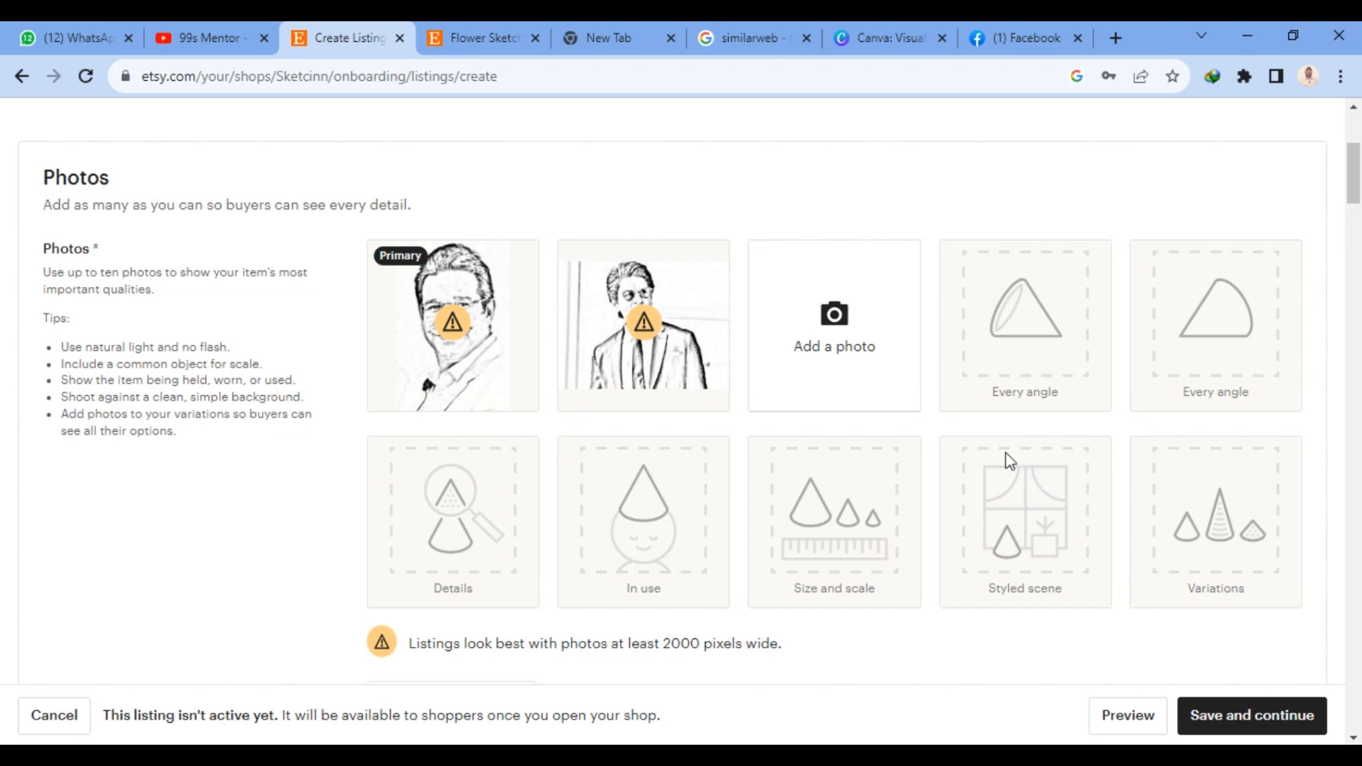
- Try to save the listing with only its photos added and continue to the next setup stage
{"action": "scroll", "coordinate": [1010, 461], "scroll_direction": "down", "scroll_amount": 5}
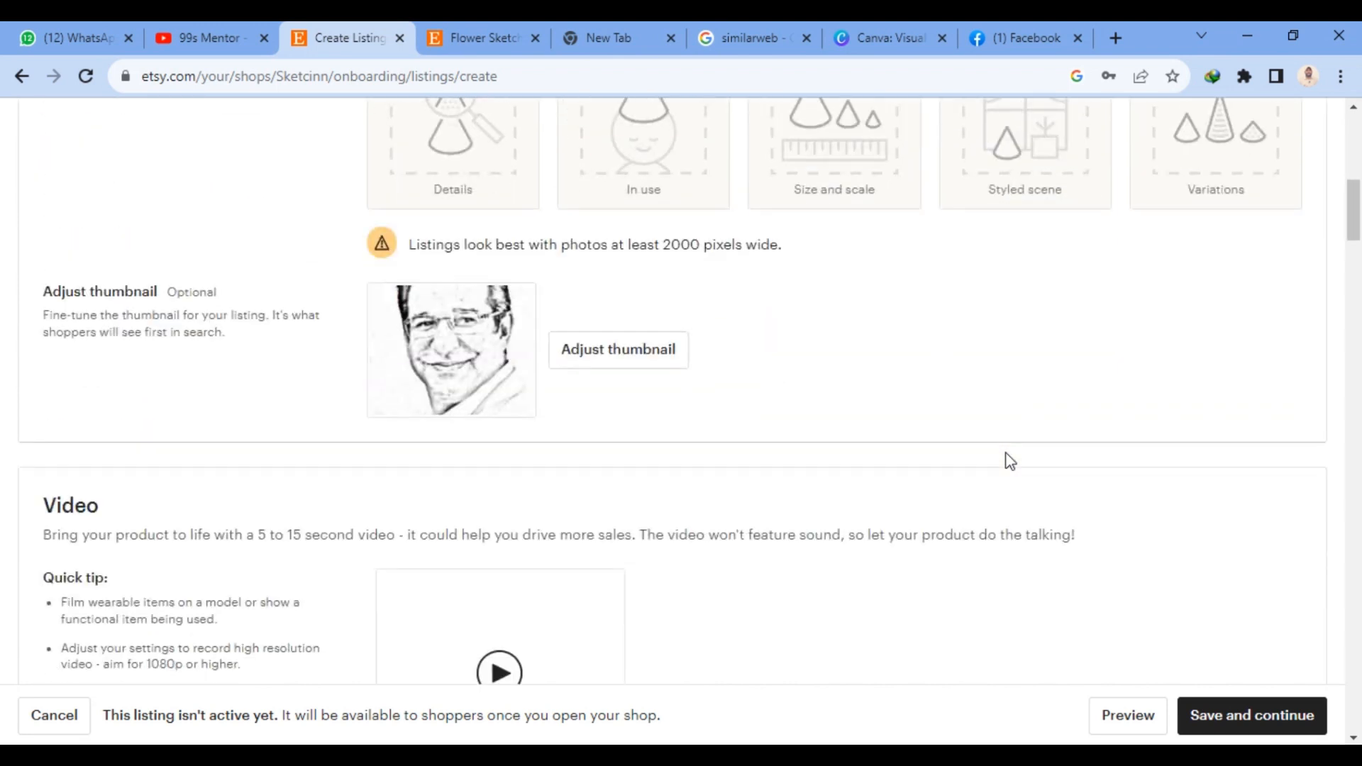
{"action": "scroll", "coordinate": [1007, 460], "scroll_direction": "down", "scroll_amount": 1}
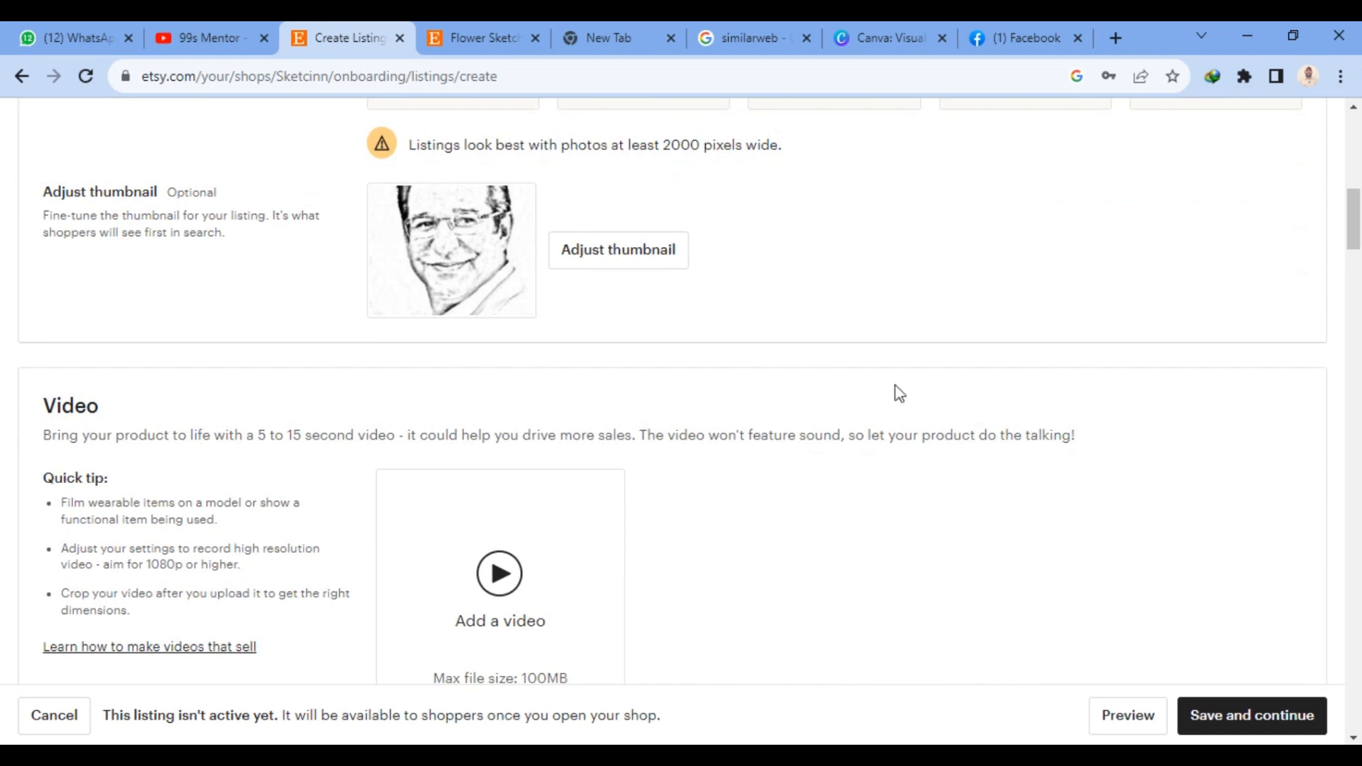
{"action": "left_click", "coordinate": [1216, 724]}
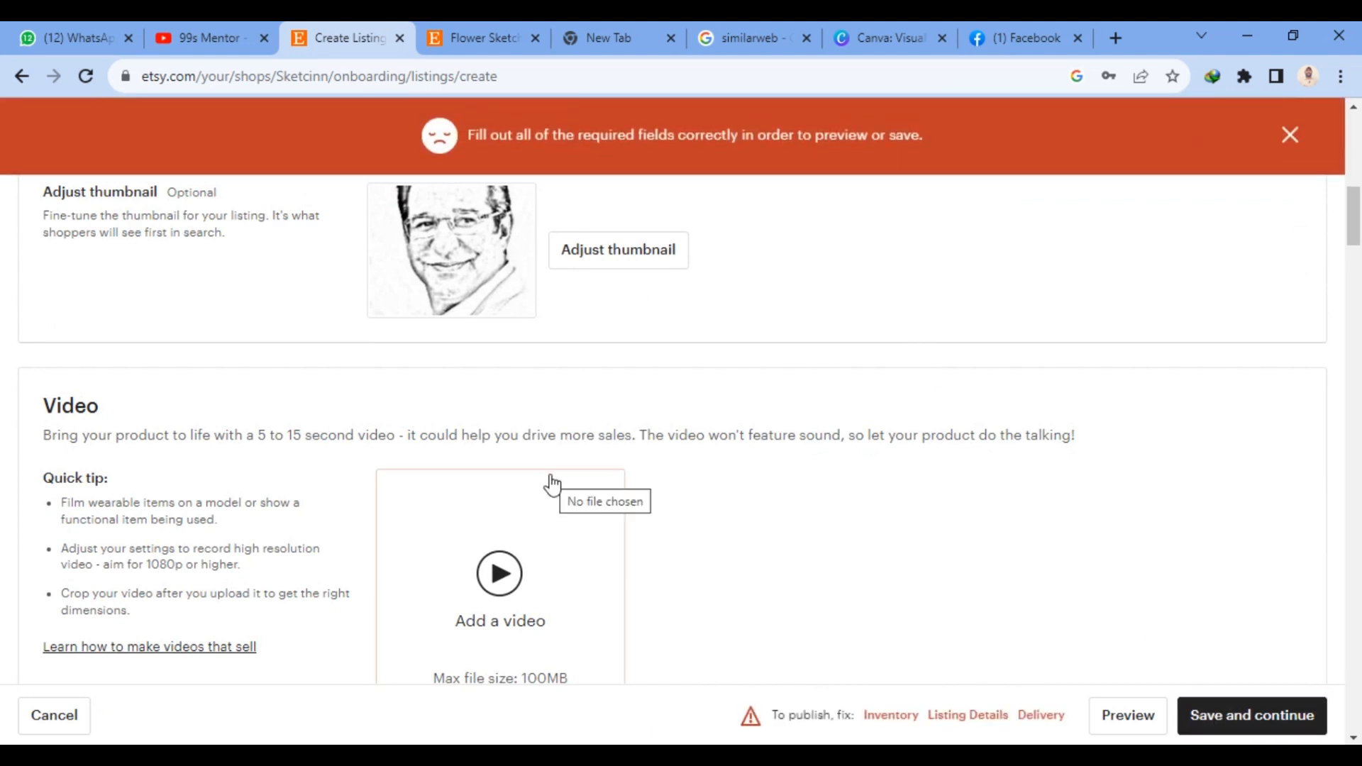
{"action": "scroll", "coordinate": [565, 435], "scroll_direction": "up", "scroll_amount": 5}
{"action": "scroll", "coordinate": [565, 428], "scroll_direction": "up", "scroll_amount": 5}
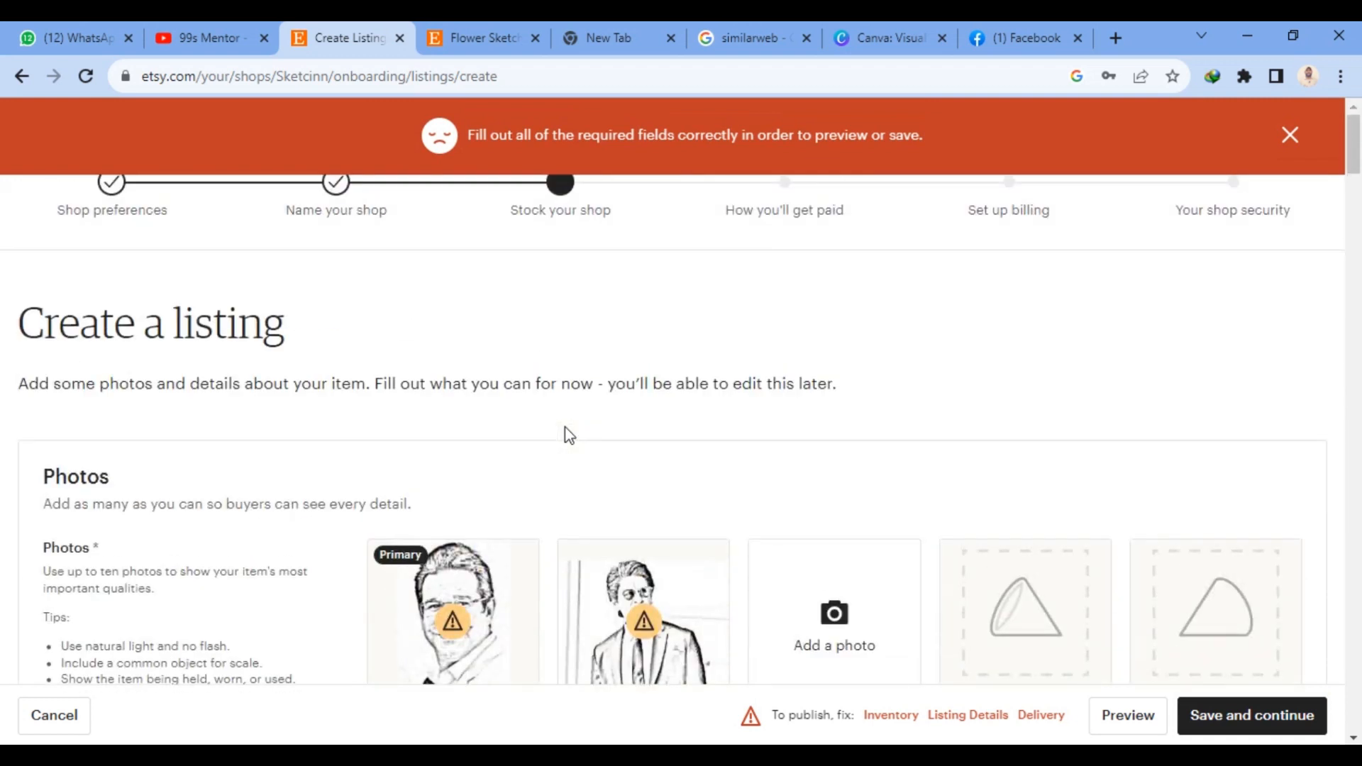
- Enter "Waseem Akran Sketch" as the listing title in the listing details
{"action": "scroll", "coordinate": [564, 427], "scroll_direction": "down", "scroll_amount": 6}
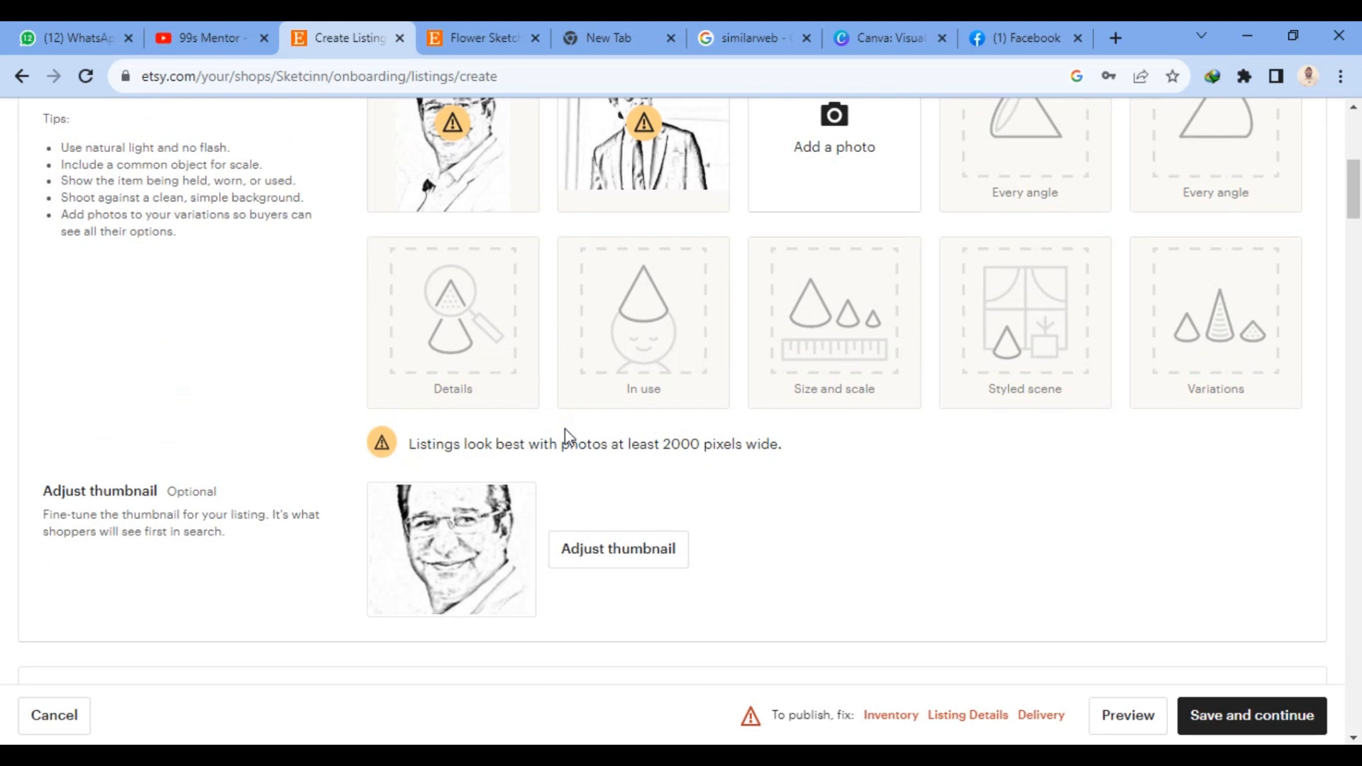
{"action": "scroll", "coordinate": [567, 436], "scroll_direction": "down", "scroll_amount": 4}
{"action": "scroll", "coordinate": [567, 428], "scroll_direction": "down", "scroll_amount": 4}
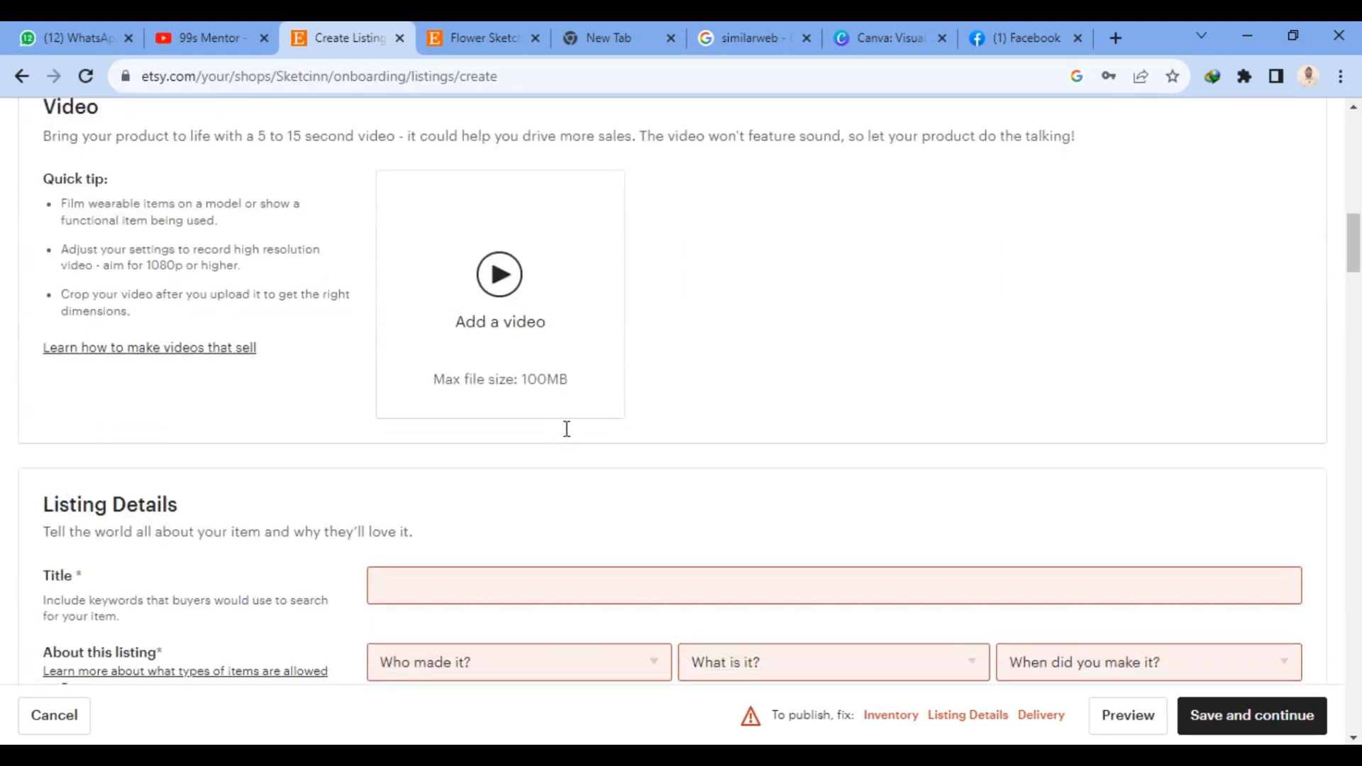
{"action": "scroll", "coordinate": [567, 436], "scroll_direction": "down", "scroll_amount": 1}
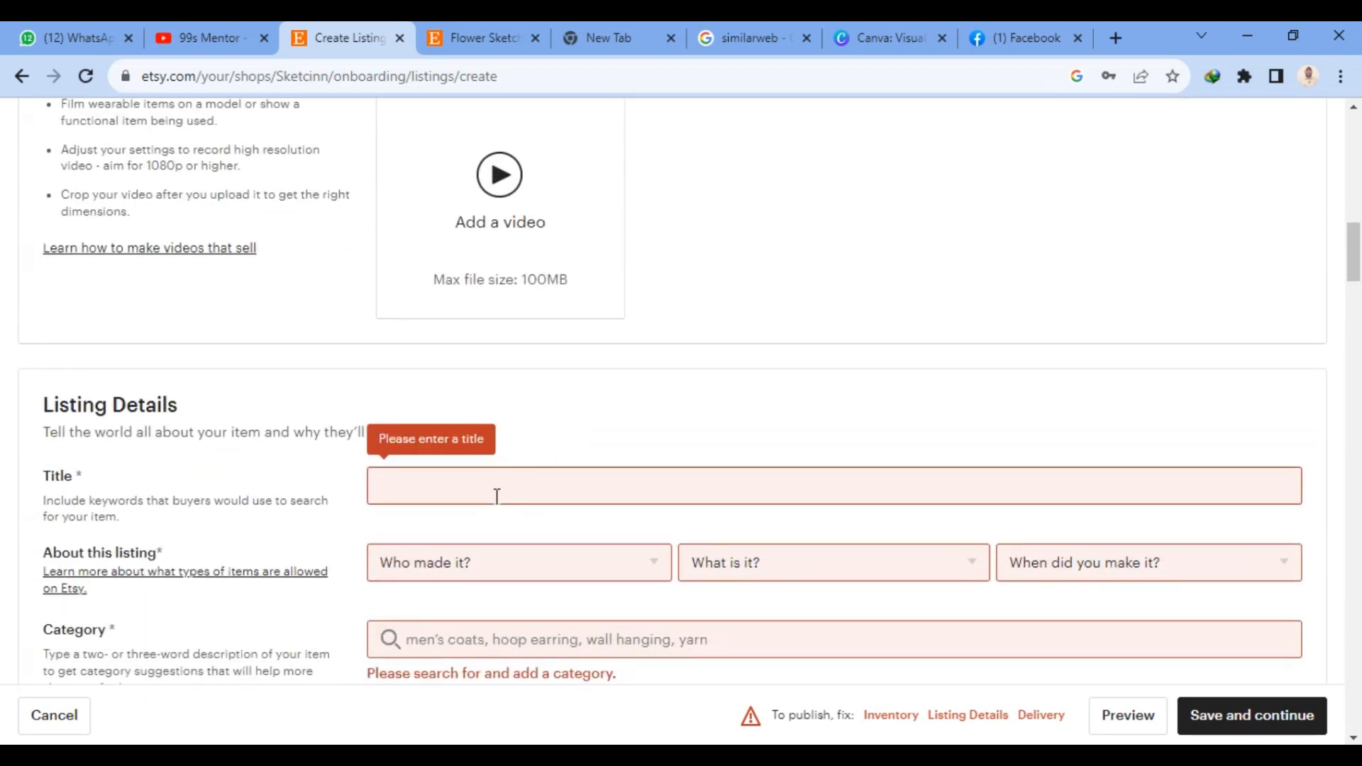
{"action": "scroll", "coordinate": [482, 459], "scroll_direction": "down", "scroll_amount": 1}
{"action": "left_click", "coordinate": [488, 398]}
{"action": "type", "text": "Wase"}
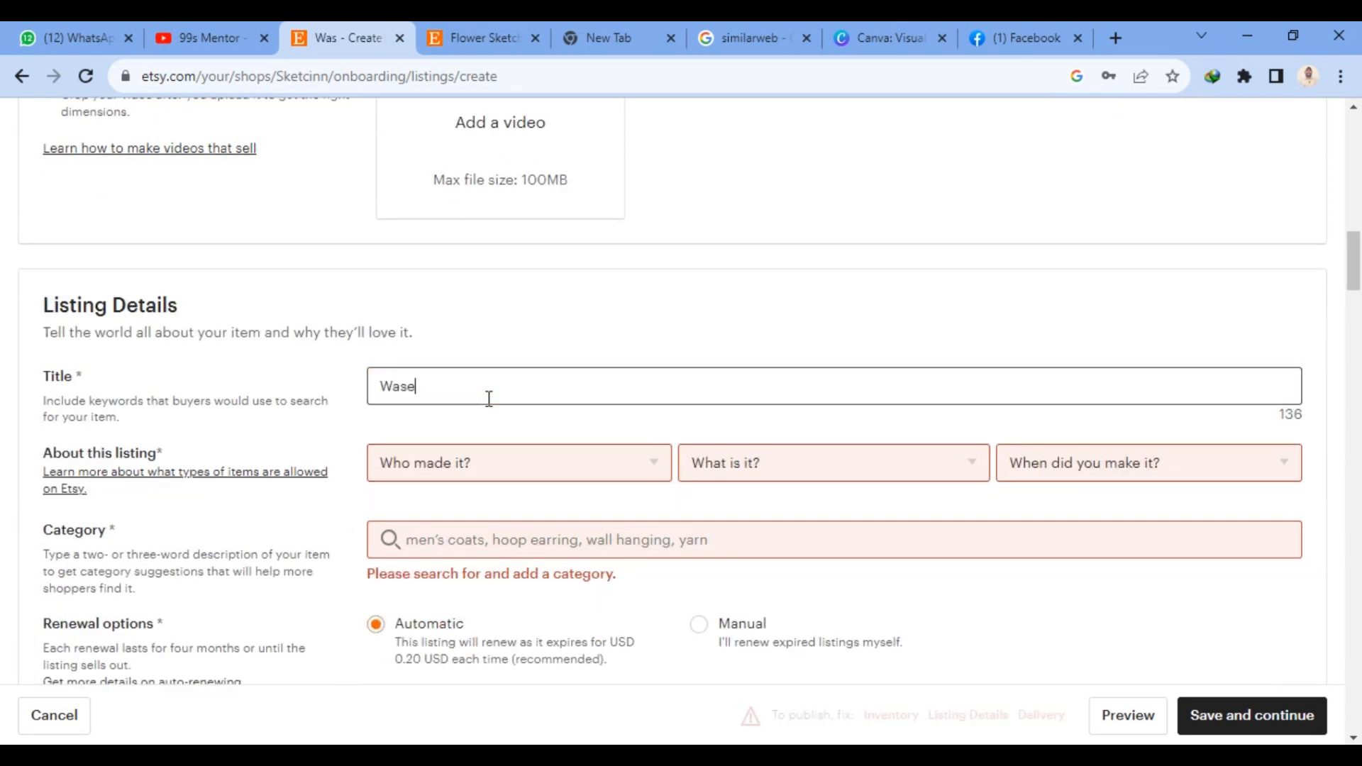
{"action": "type", "text": "em Akran"}
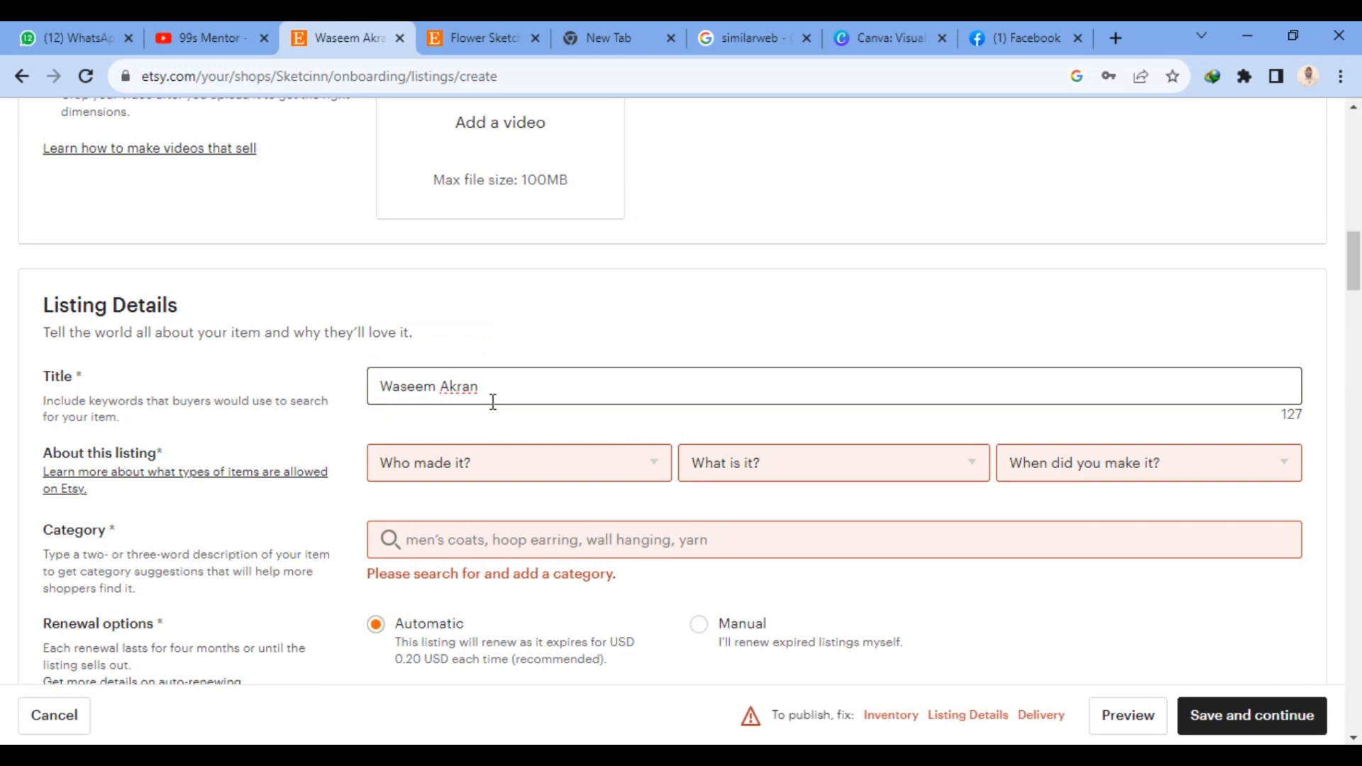
{"action": "type", "text": "Sketch"}
- Describe the listing as made by "I did", a finished product, and made in 2020 - 2023
{"action": "left_click", "coordinate": [445, 466]}
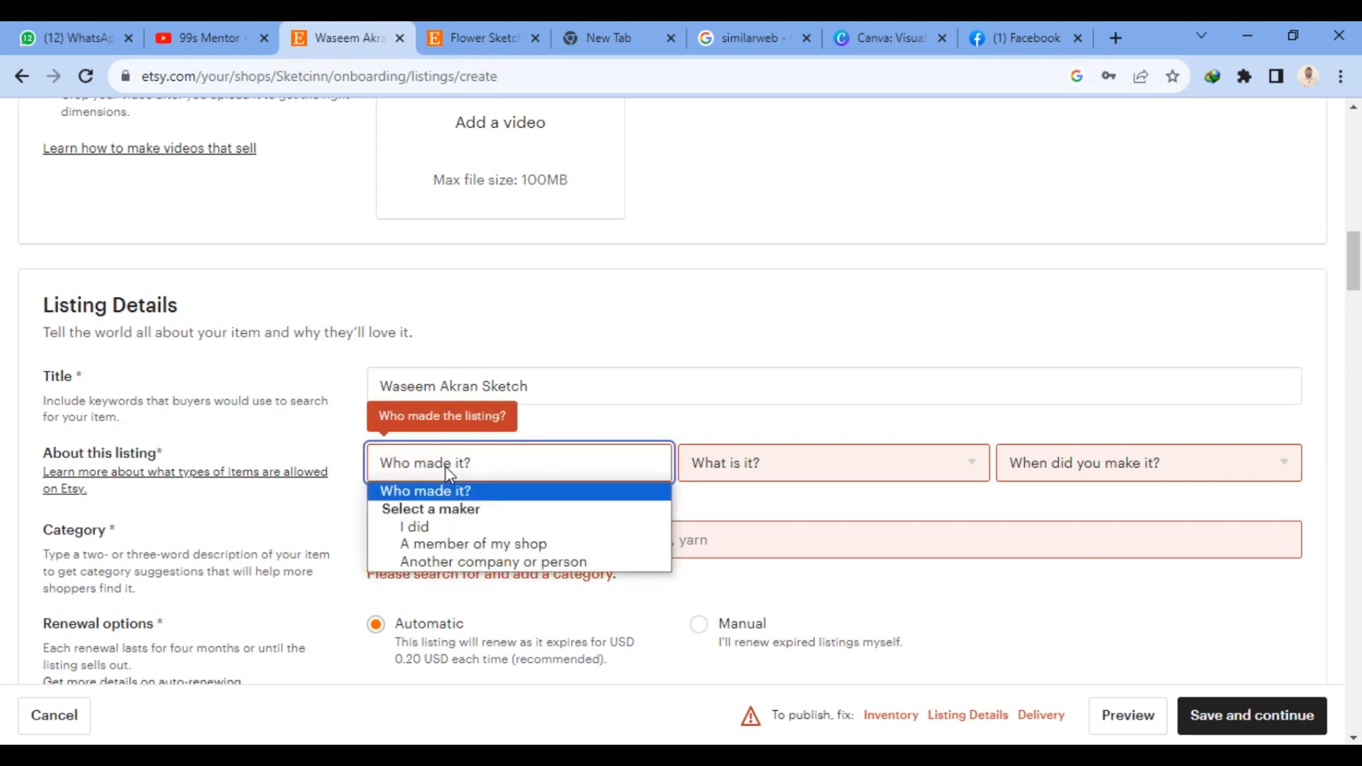
{"action": "left_click", "coordinate": [426, 526]}
{"action": "left_click", "coordinate": [770, 465]}
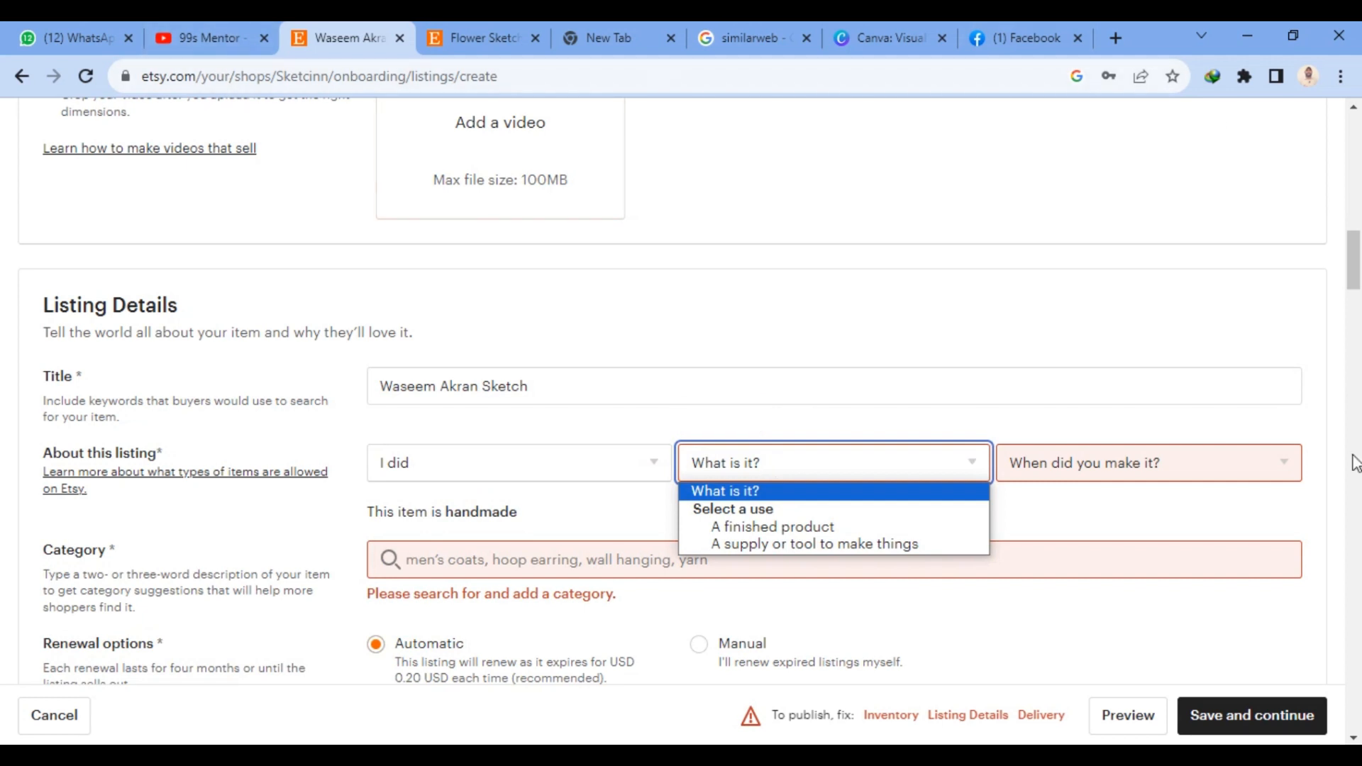
{"action": "left_click", "coordinate": [814, 536]}
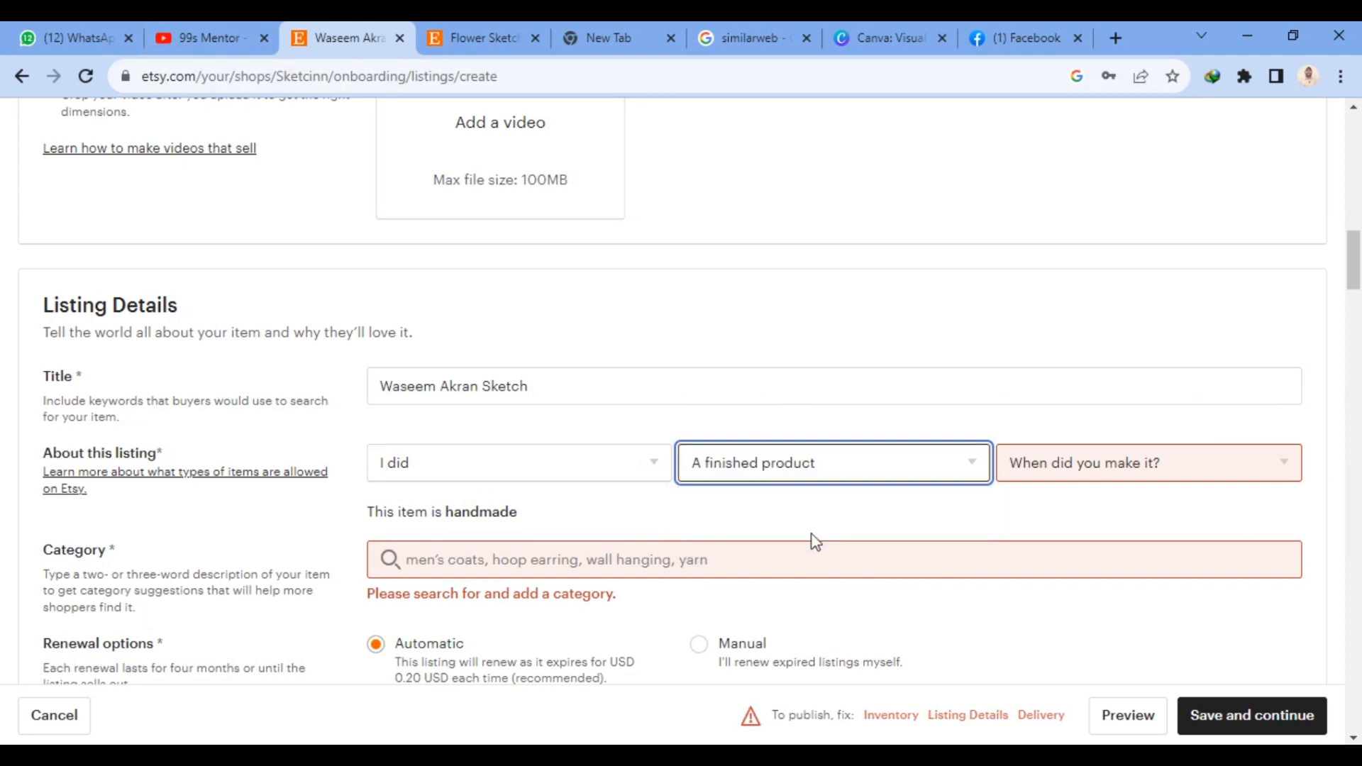
{"action": "left_click", "coordinate": [1101, 469]}
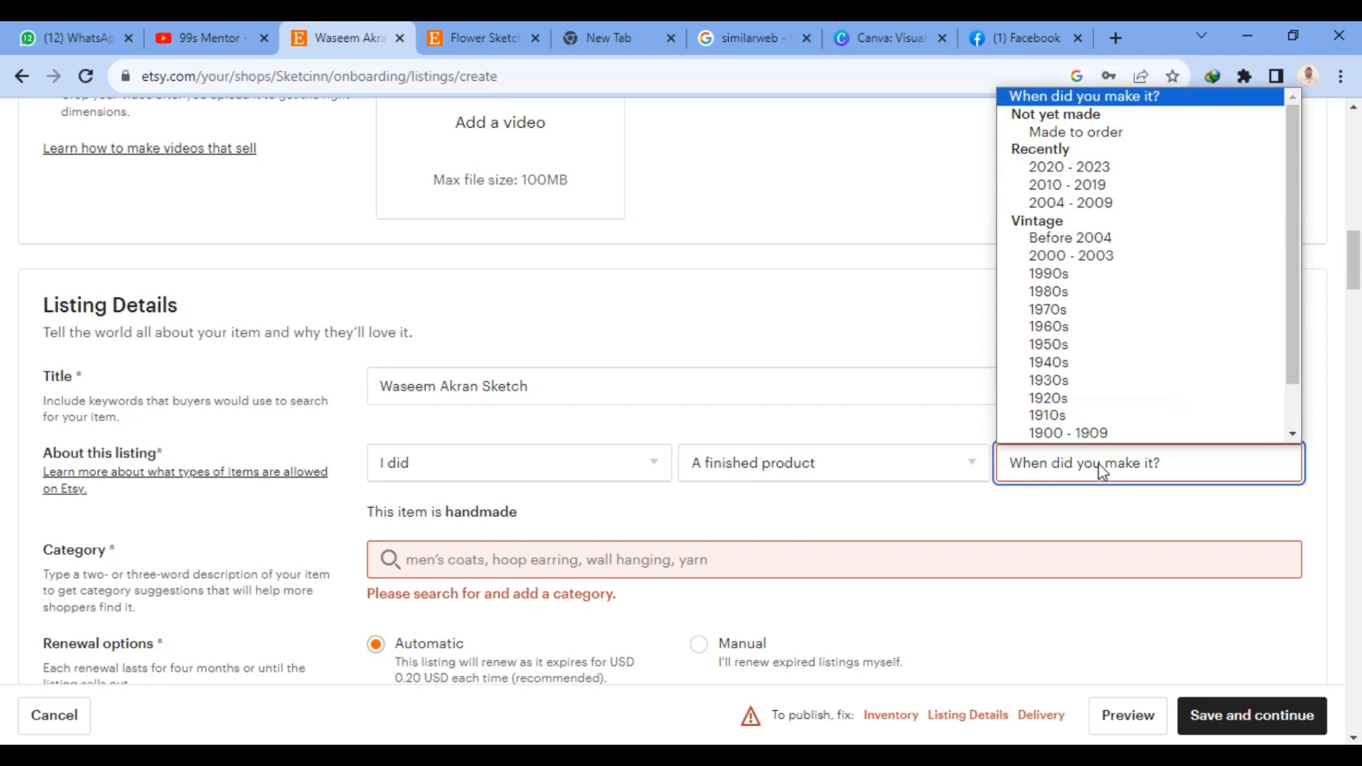
{"action": "left_click", "coordinate": [1100, 257]}
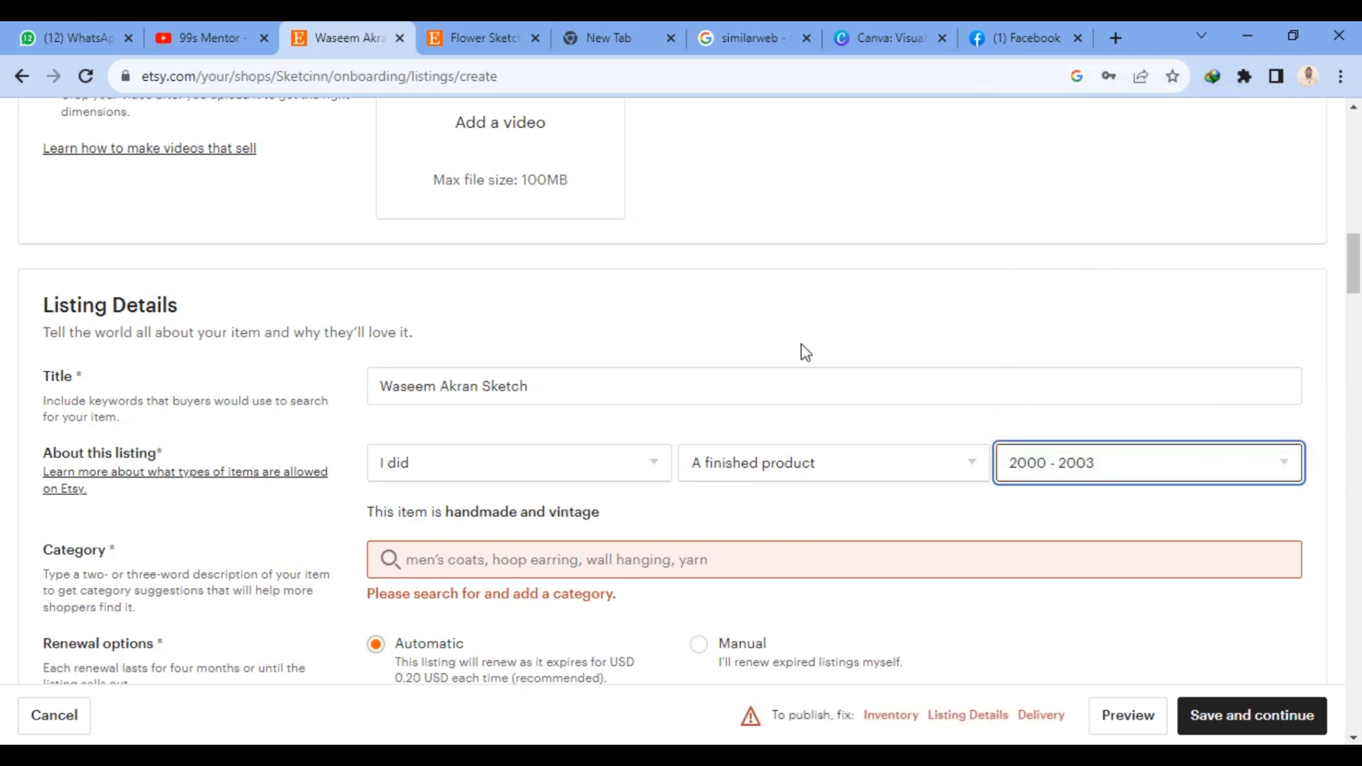
{"action": "left_click", "coordinate": [1131, 485]}
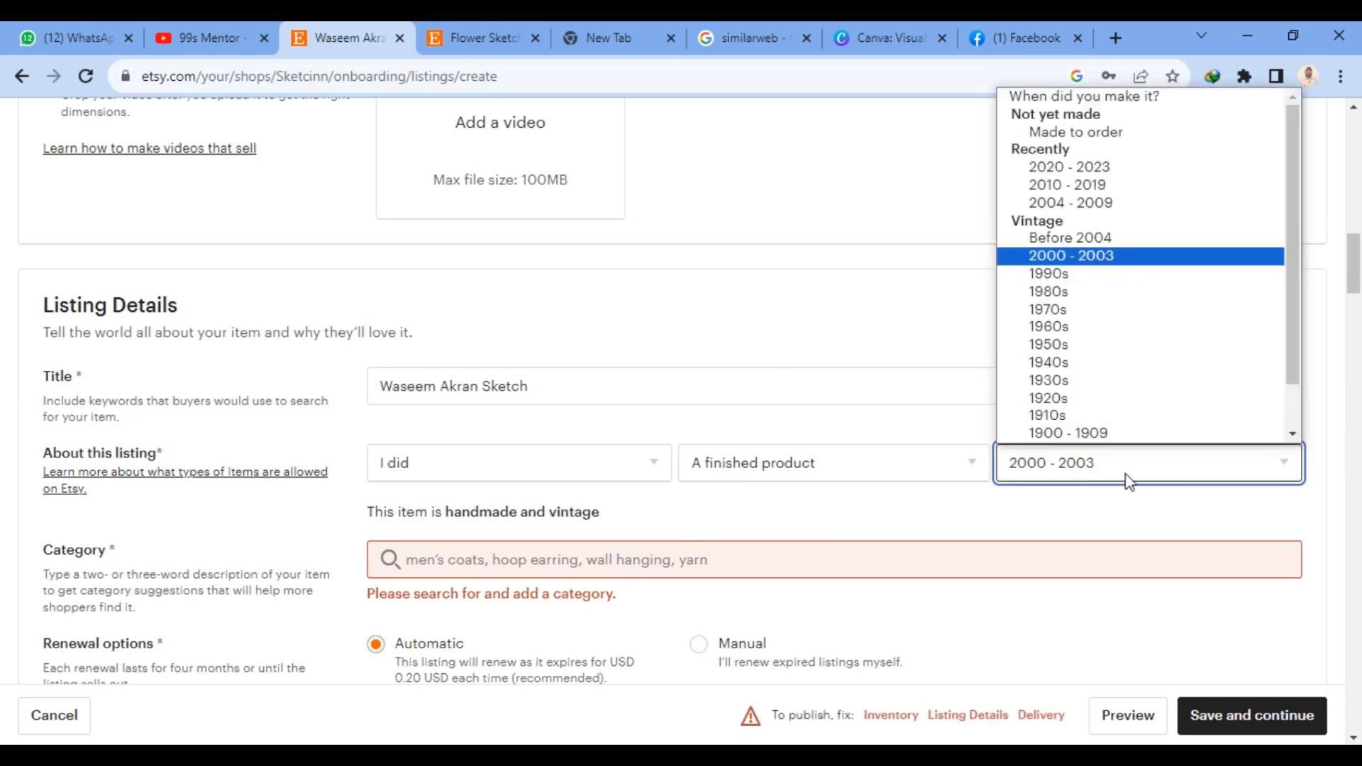
{"action": "left_click", "coordinate": [1085, 167]}
- Search the listing categories for "art" and assign the Digital Prints category
{"action": "scroll", "coordinate": [425, 546], "scroll_direction": "down", "scroll_amount": 3}
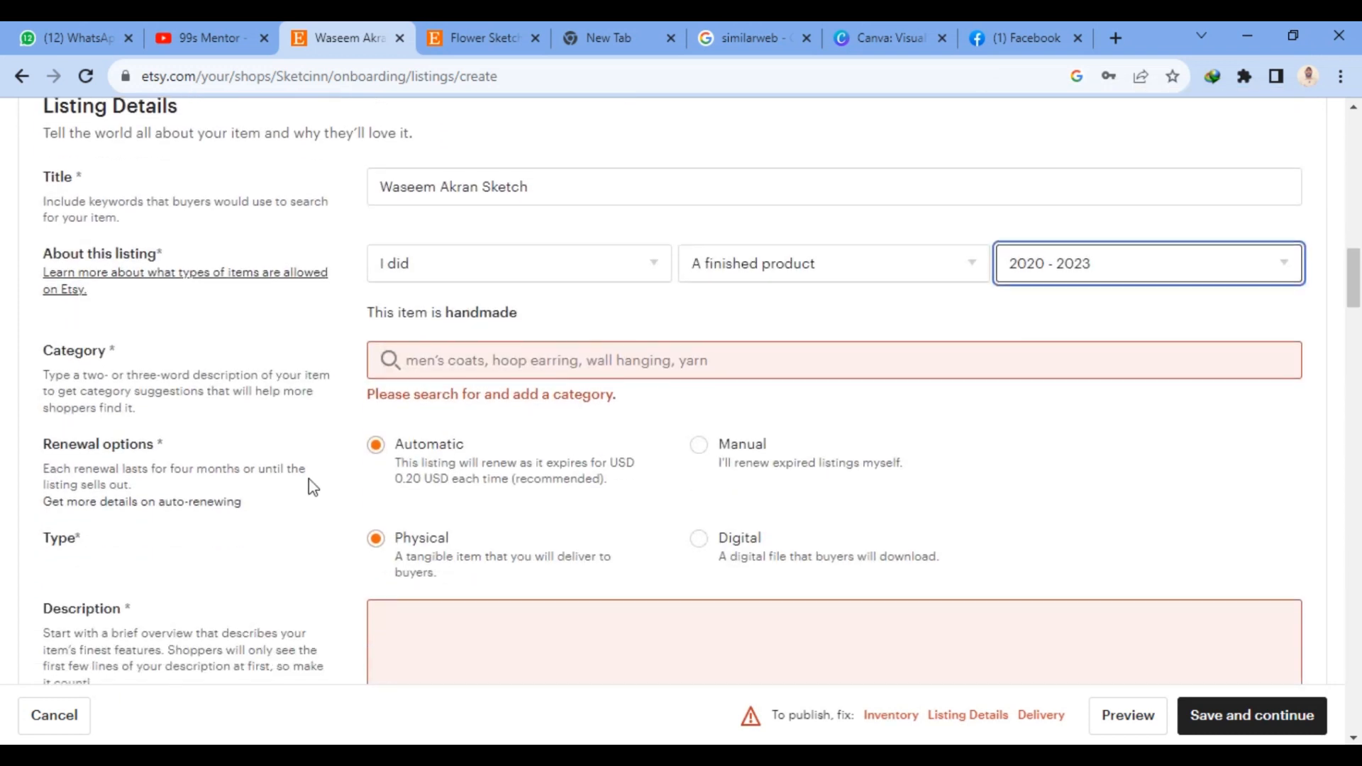
{"action": "left_click", "coordinate": [414, 361]}
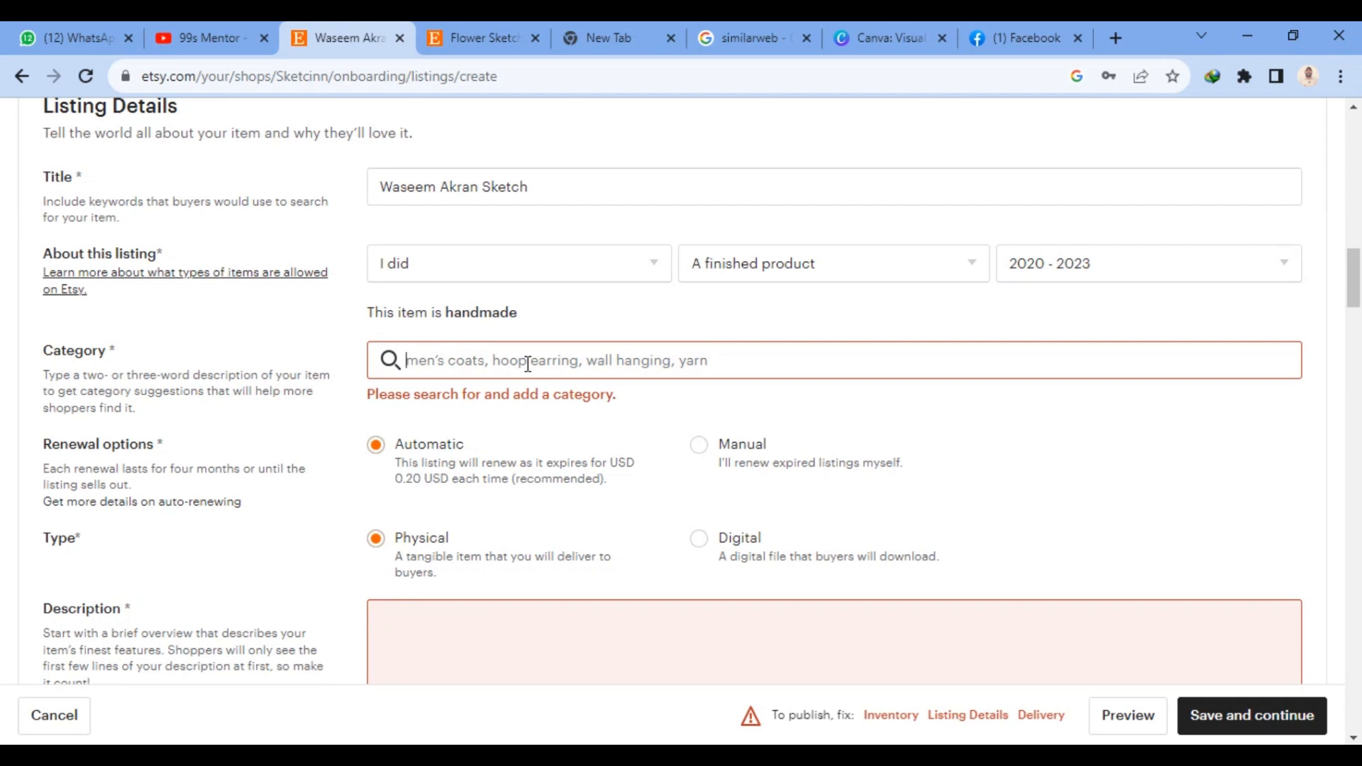
{"action": "type", "text": "ar"}
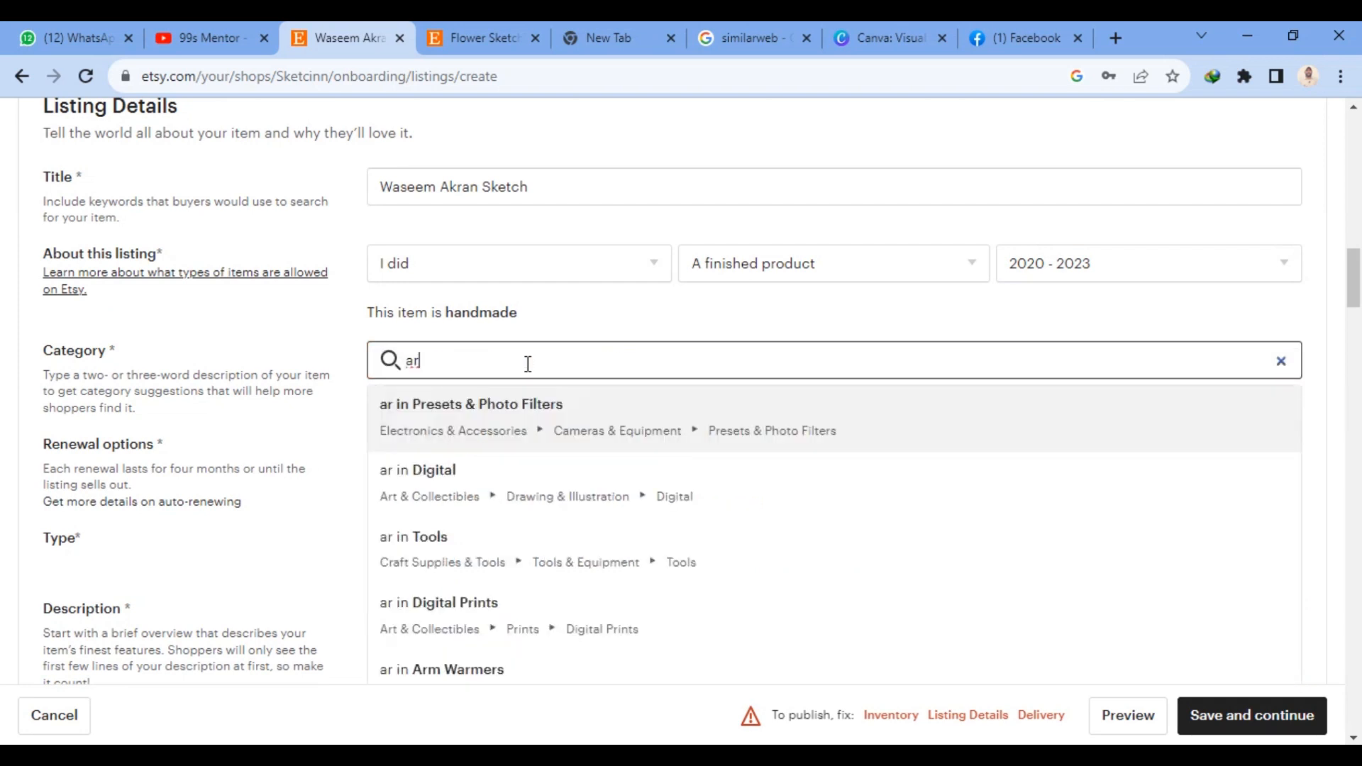
{"action": "type", "text": "t"}
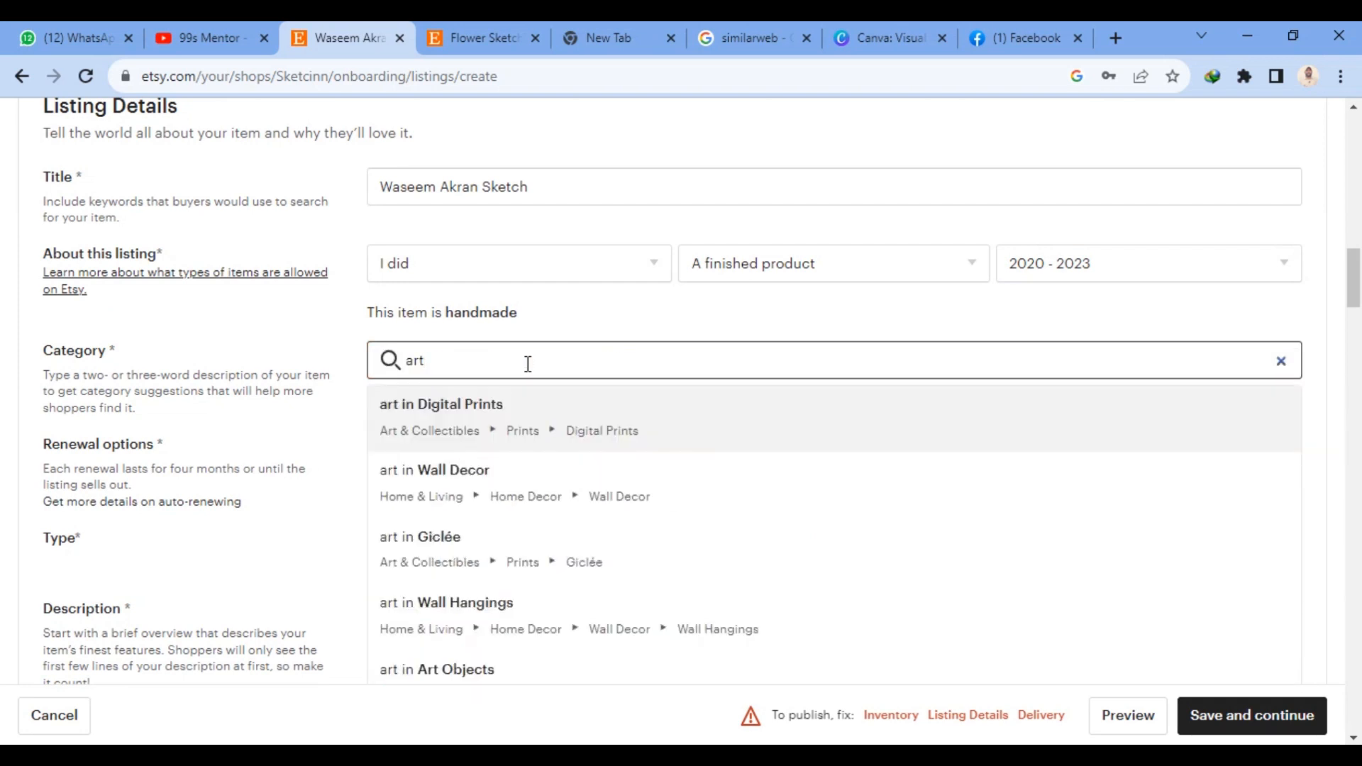
{"action": "left_click", "coordinate": [468, 413]}
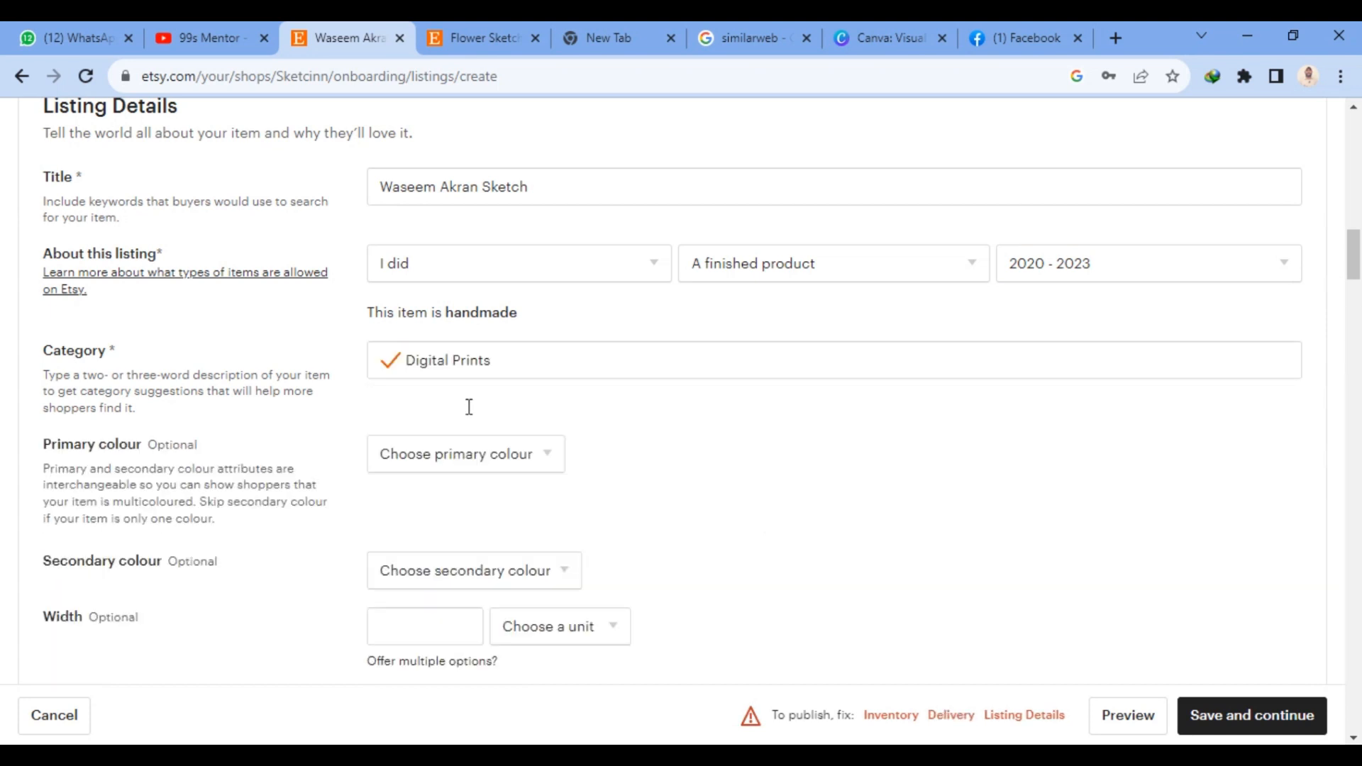
- Set the listing's primary colour to White and its secondary colour to Black
{"action": "scroll", "coordinate": [470, 410], "scroll_direction": "down", "scroll_amount": 1}
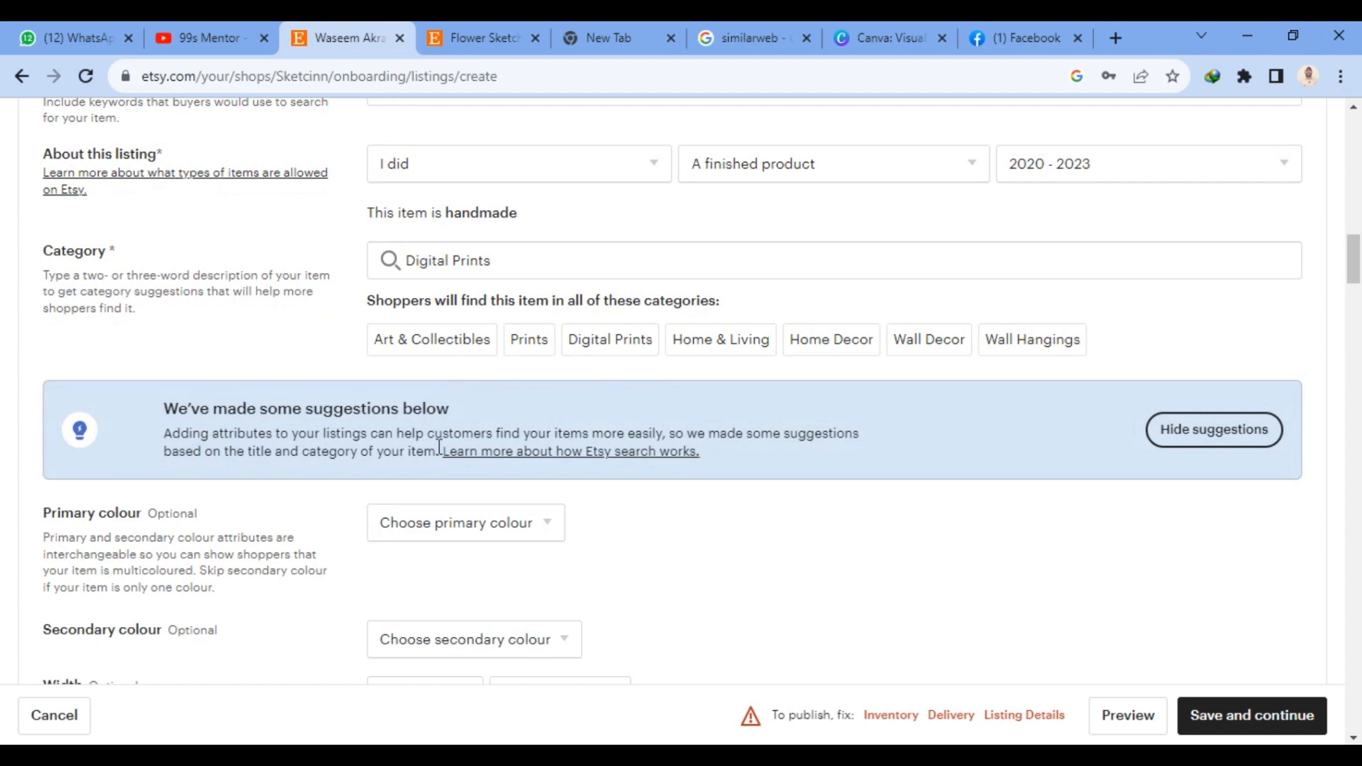
{"action": "scroll", "coordinate": [626, 362], "scroll_direction": "down", "scroll_amount": 3}
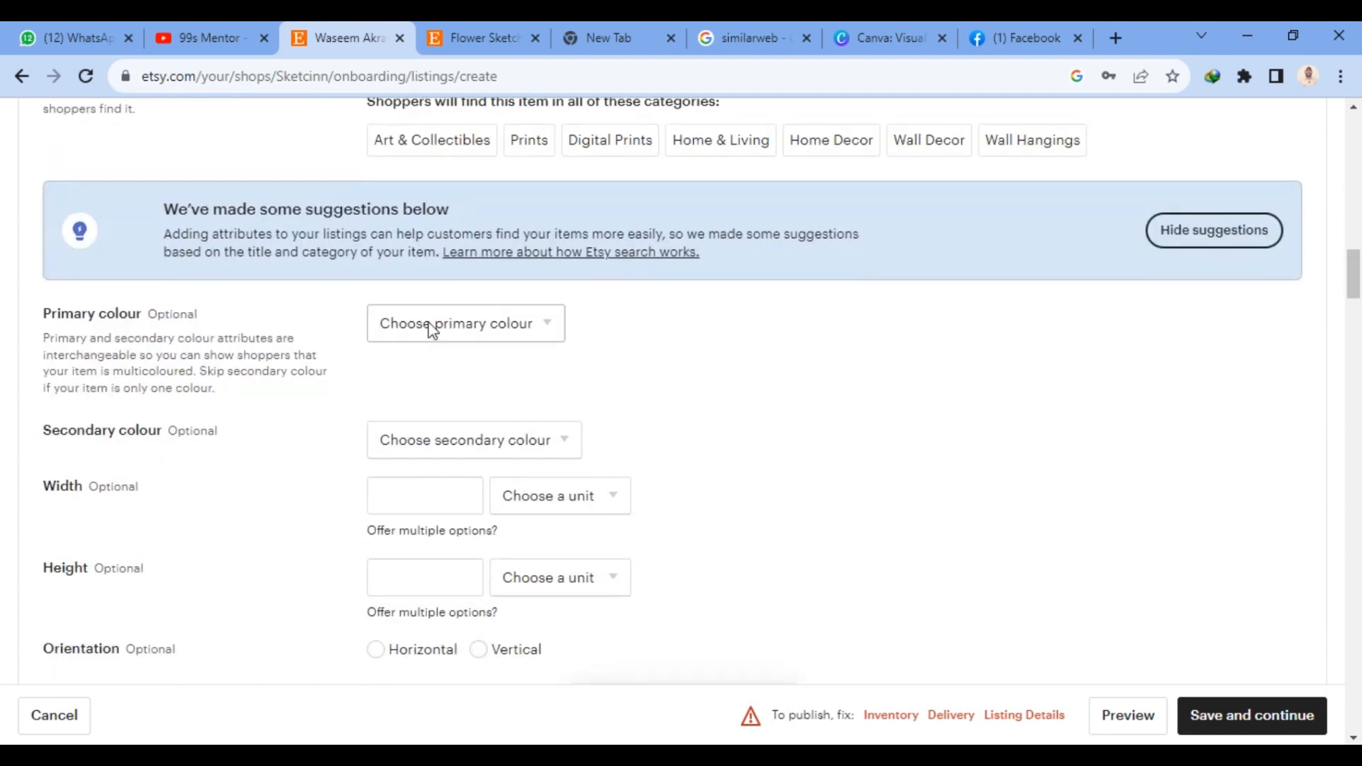
{"action": "left_click", "coordinate": [449, 332]}
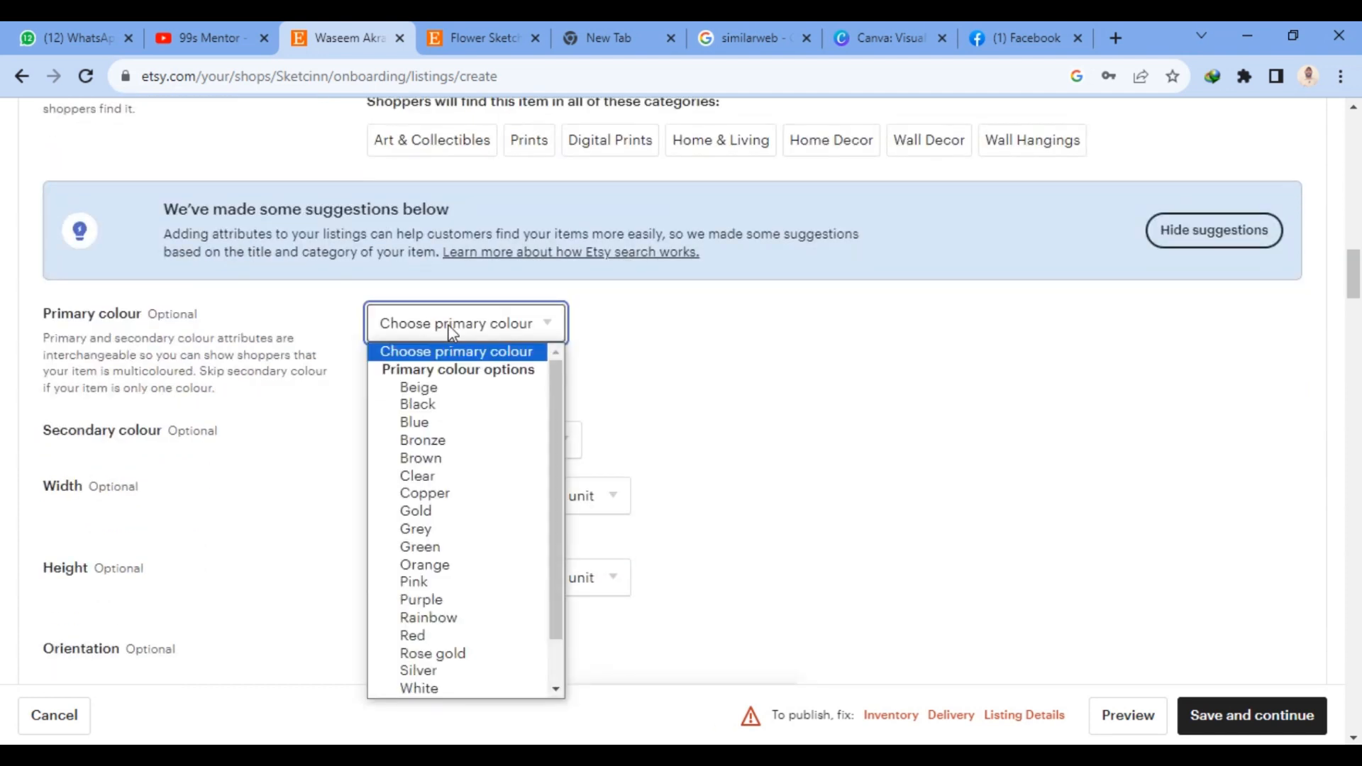
{"action": "key", "text": "w"}
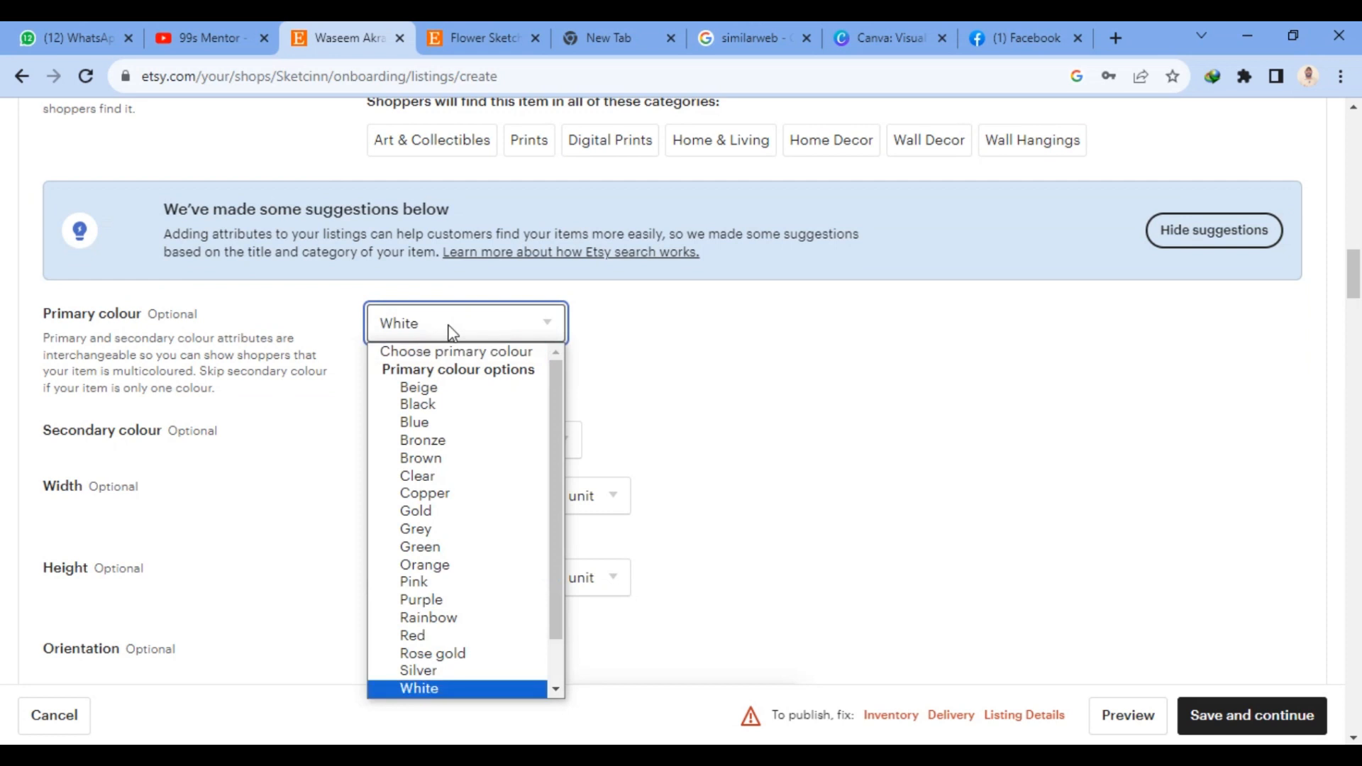
{"action": "key", "text": "Return"}
{"action": "left_click", "coordinate": [440, 451]}
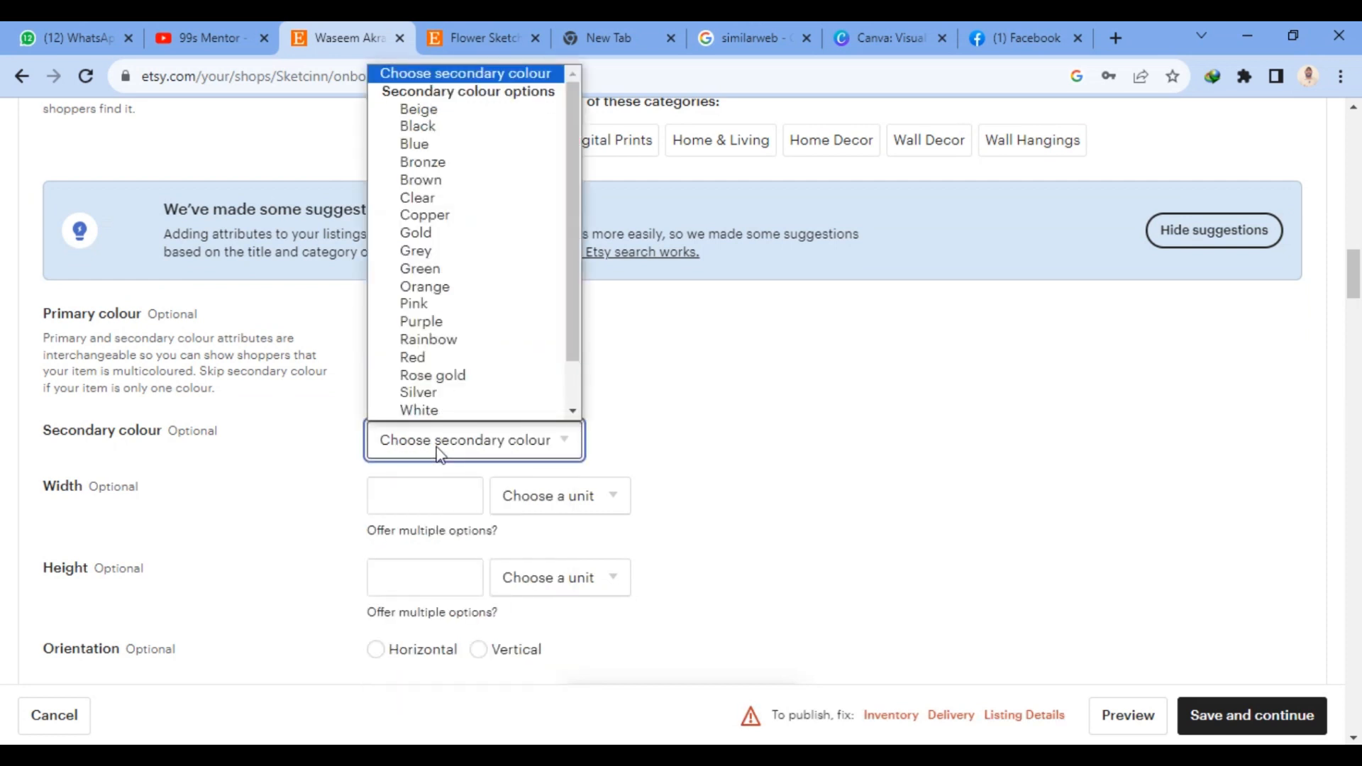
{"action": "key", "text": "Down"}
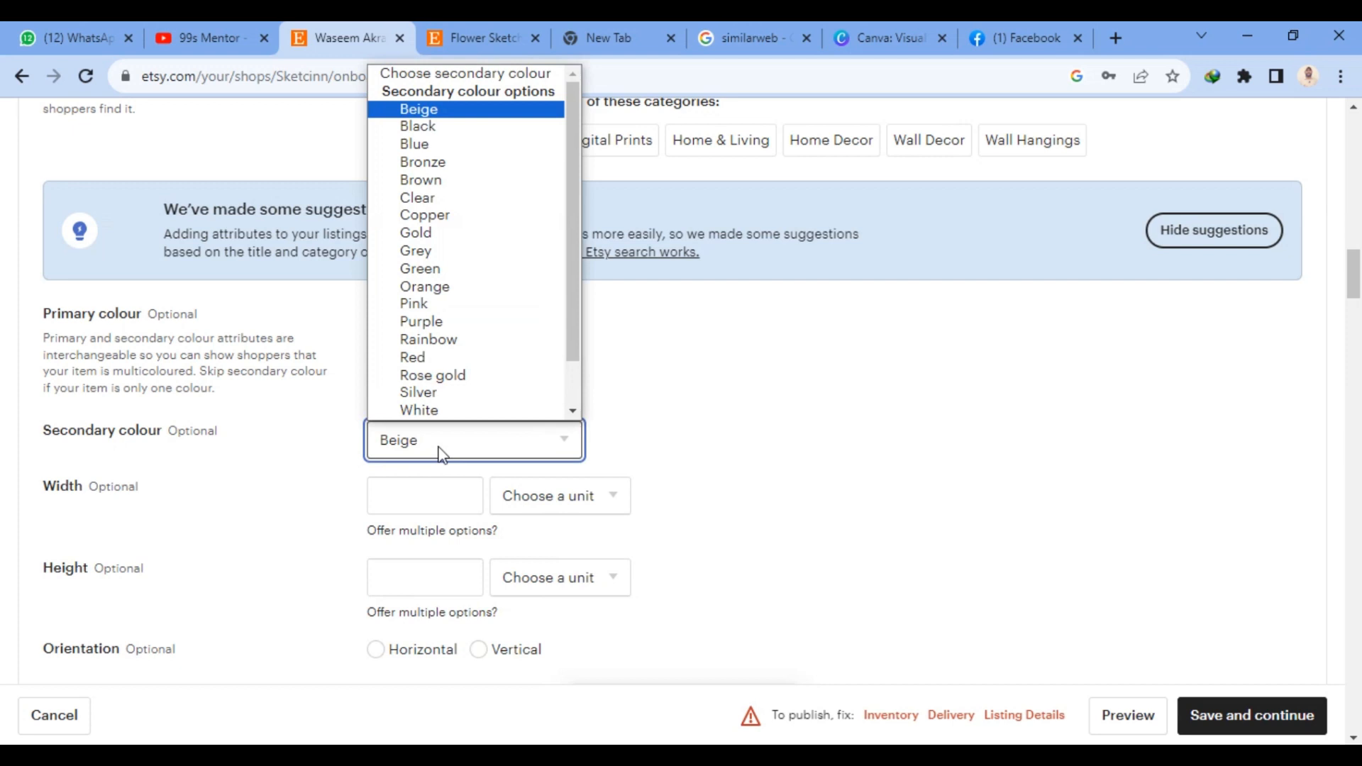
{"action": "left_click", "coordinate": [461, 128]}
- Enter 279 as the print's width and 431 as its height
{"action": "scroll", "coordinate": [714, 356], "scroll_direction": "down", "scroll_amount": 3}
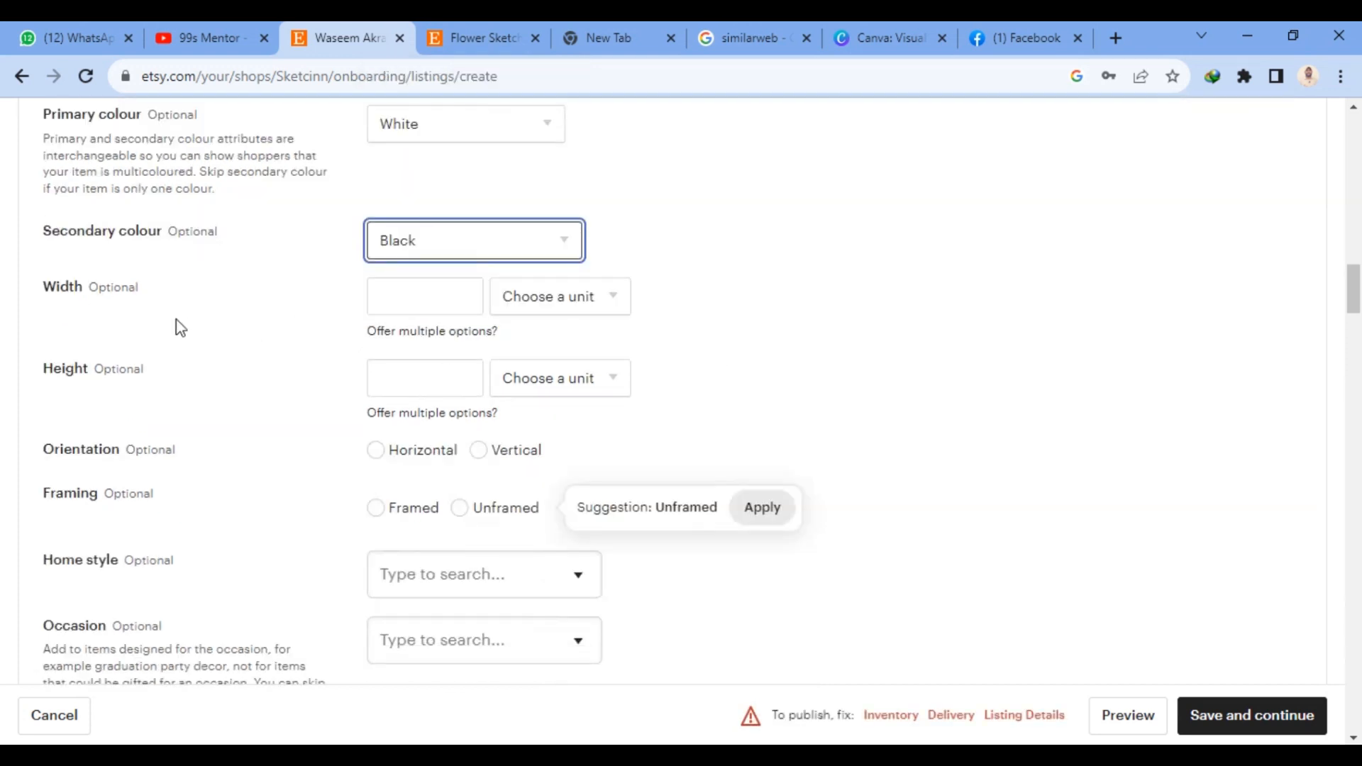
{"action": "left_click", "coordinate": [439, 293]}
{"action": "type", "text": "279"}
{"action": "left_click", "coordinate": [423, 376]}
{"action": "type", "text": "431"}
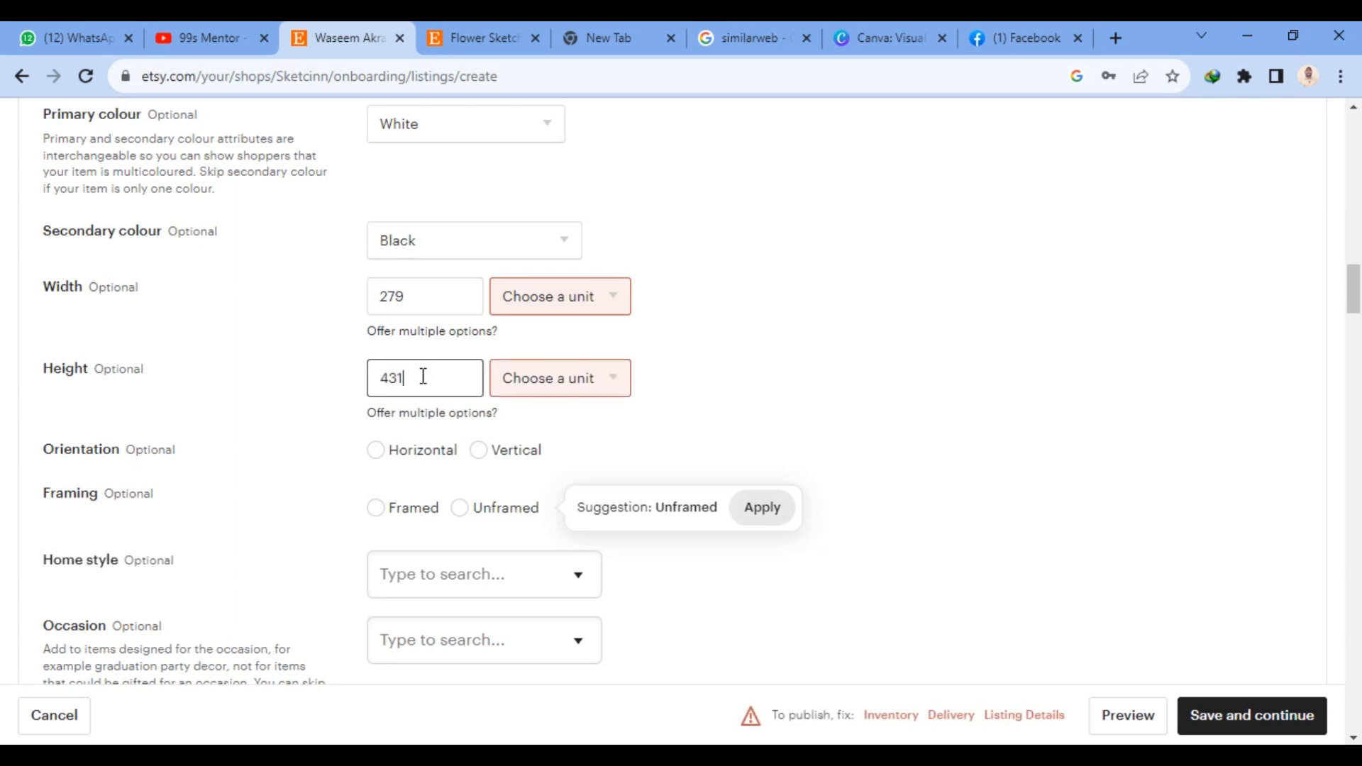
- Set the unit of both the width and the height to Millimetres
{"action": "scroll", "coordinate": [459, 389], "scroll_direction": "down", "scroll_amount": 1}
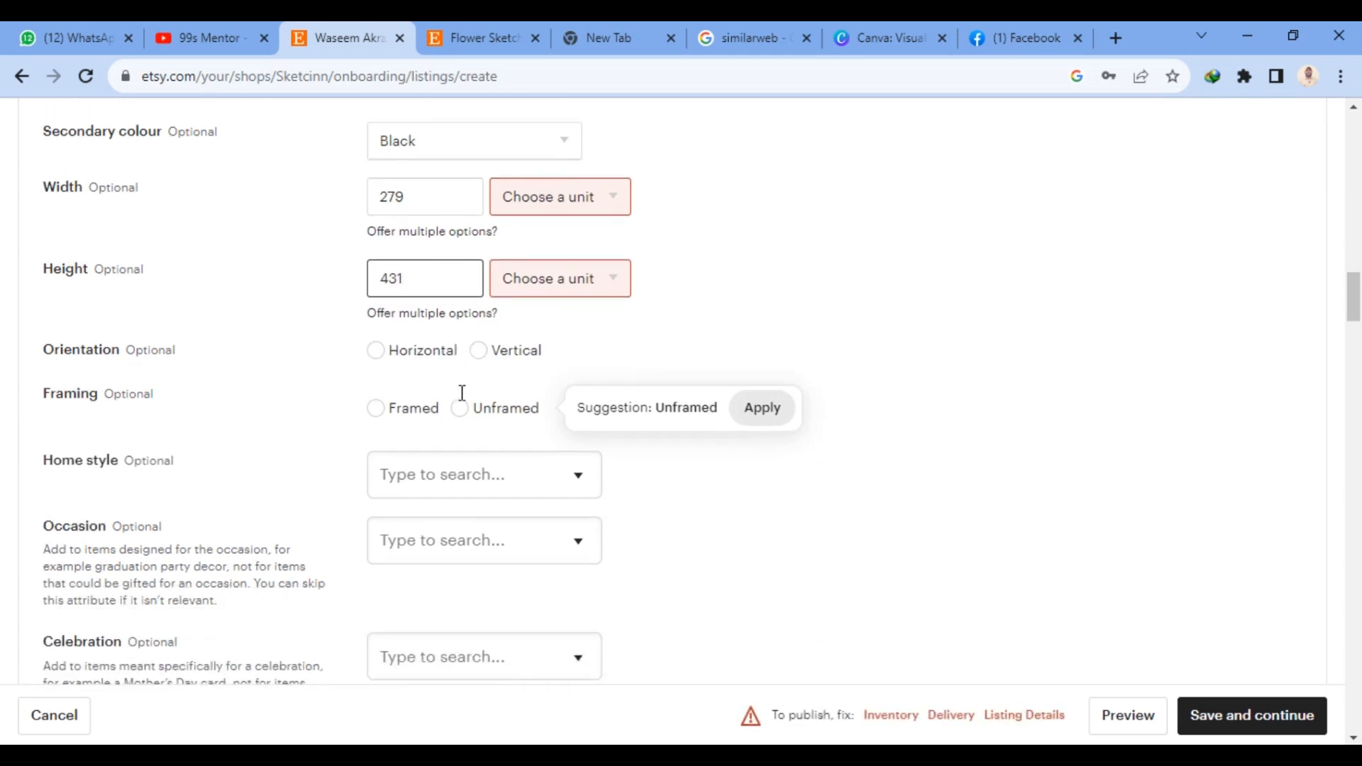
{"action": "left_click", "coordinate": [550, 204]}
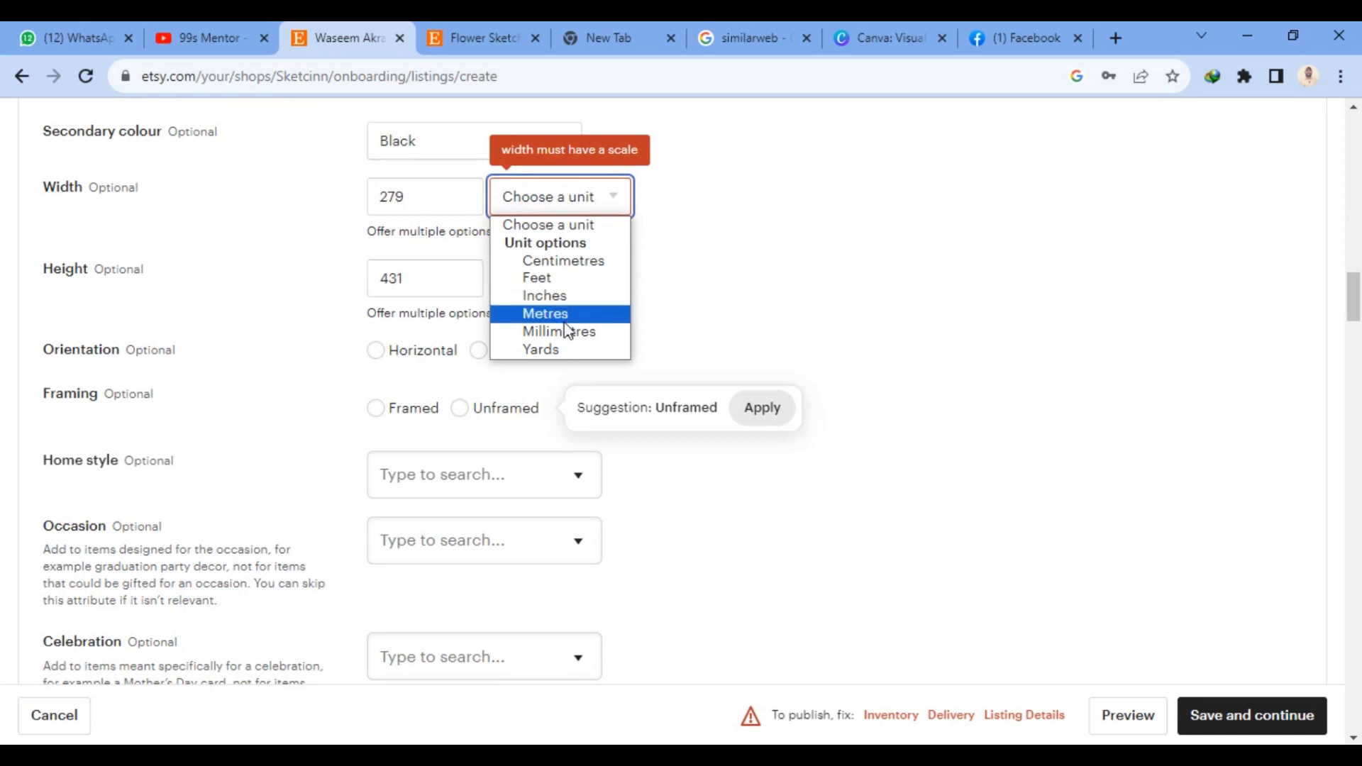
{"action": "left_click", "coordinate": [565, 295]}
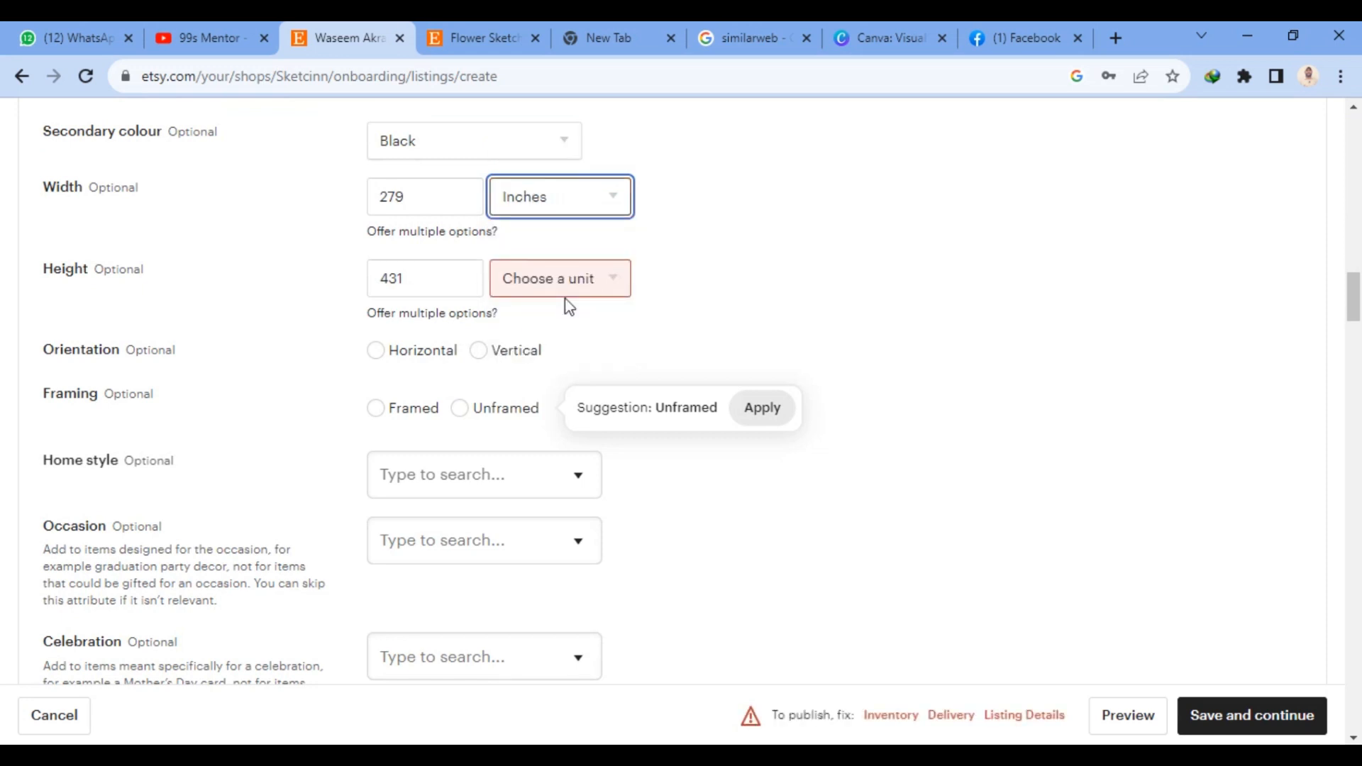
{"action": "left_click", "coordinate": [571, 207]}
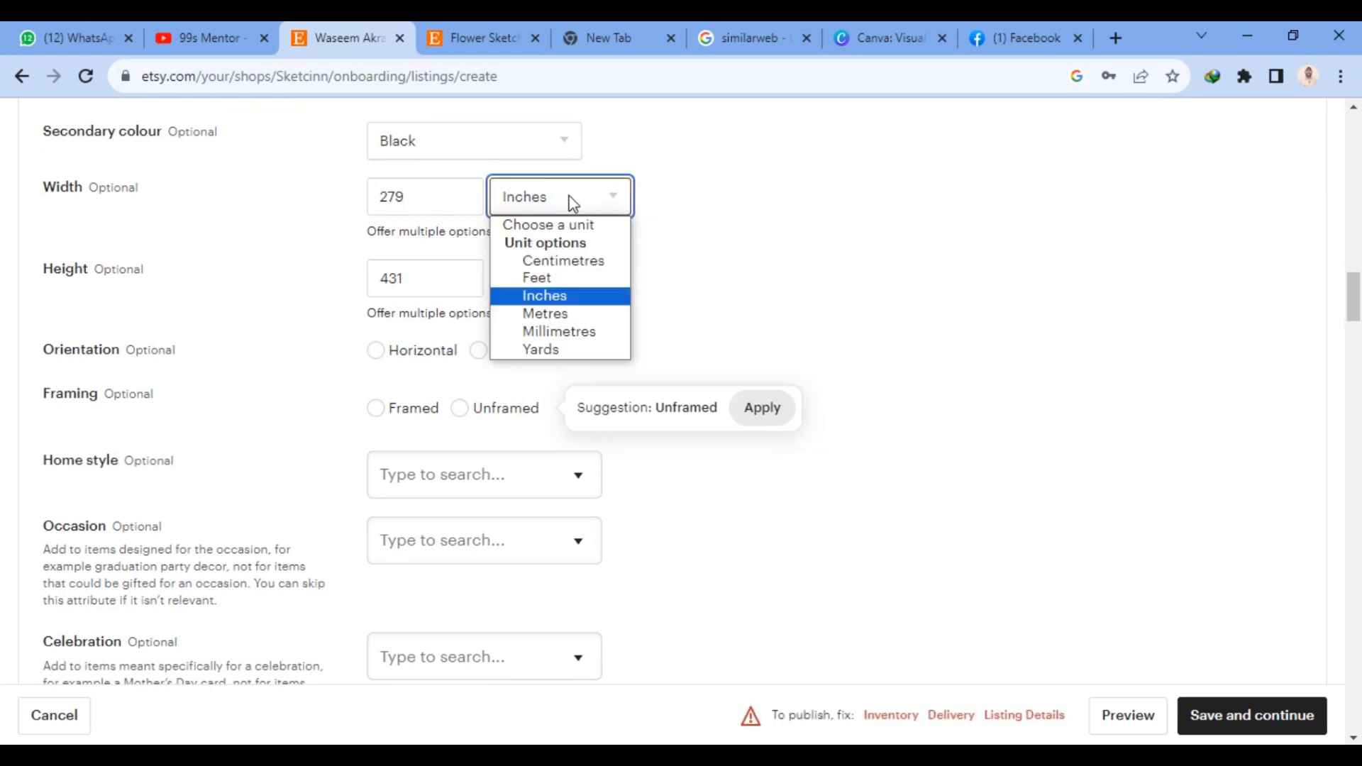
{"action": "left_click", "coordinate": [581, 331]}
{"action": "left_click", "coordinate": [558, 283]}
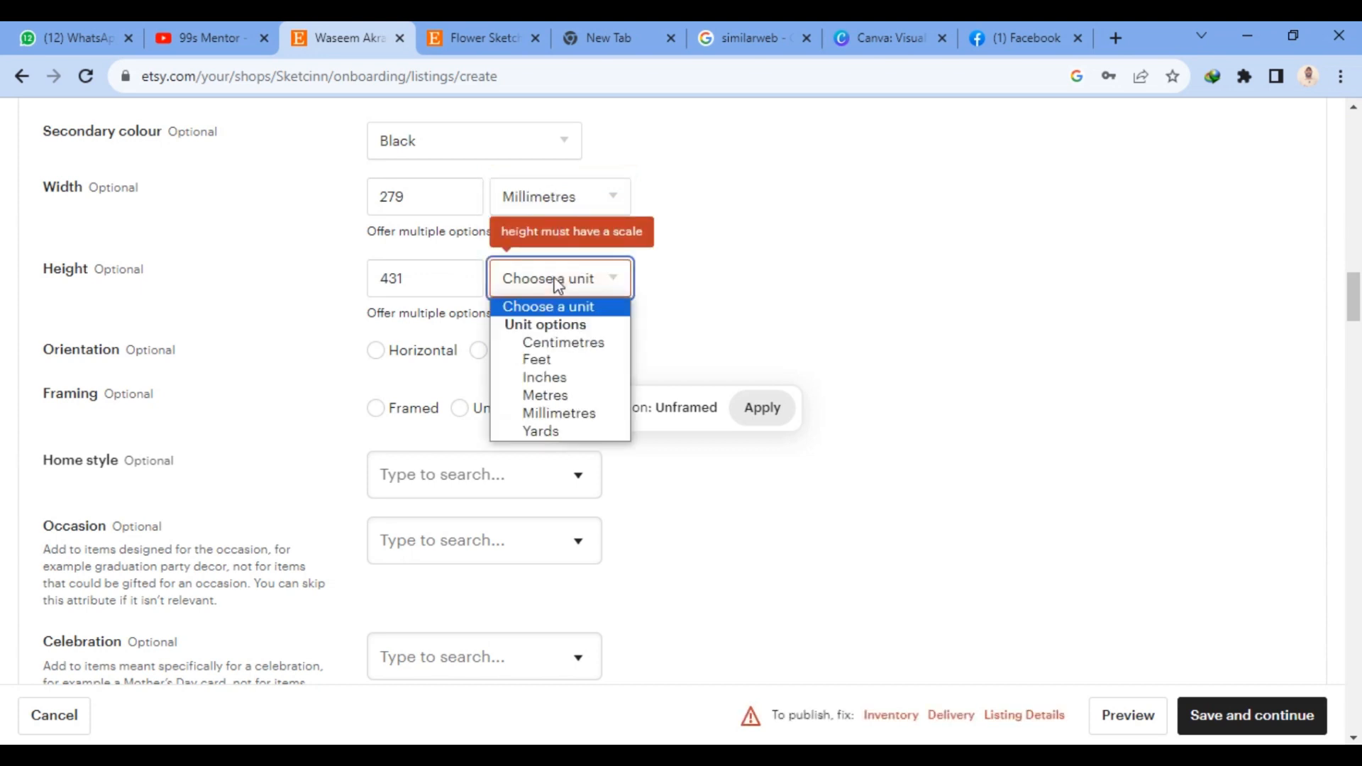
{"action": "left_click", "coordinate": [560, 413]}
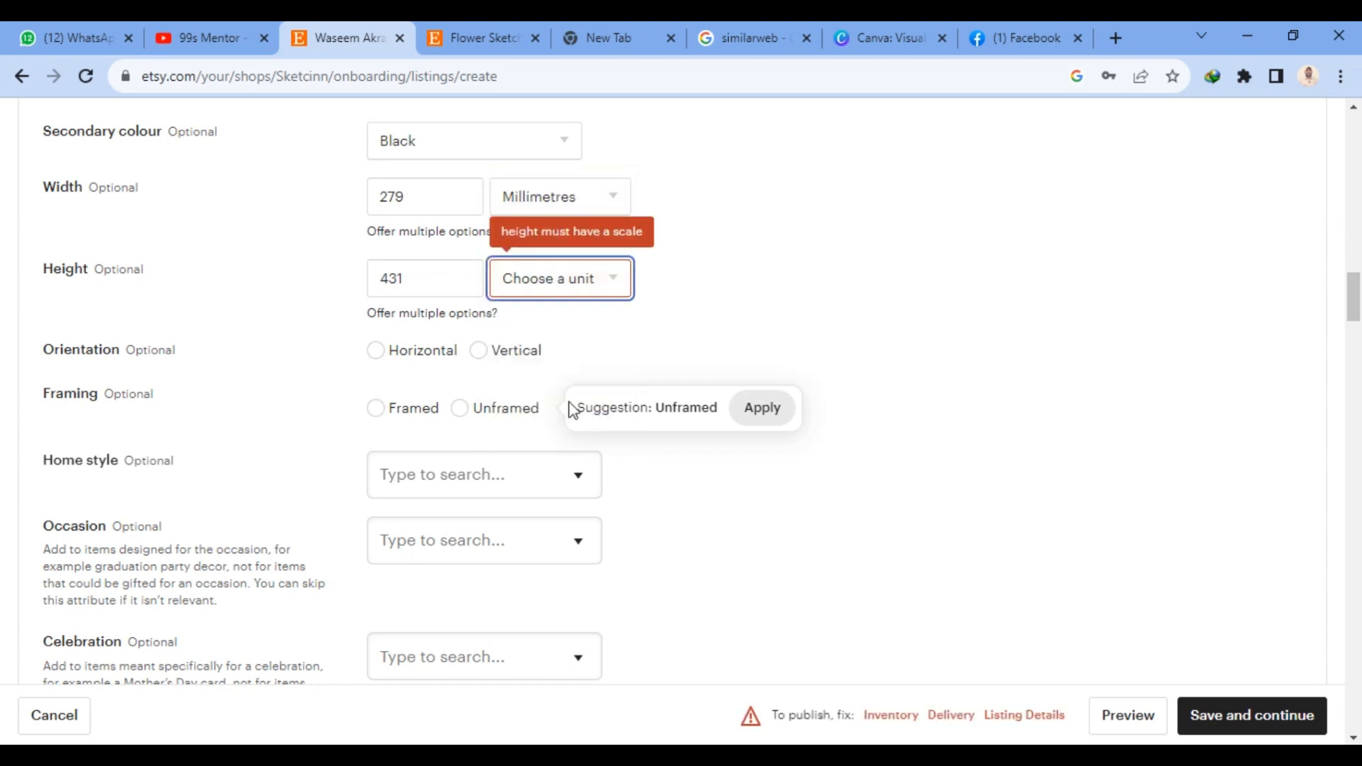
- Set the print's attributes to Horizontal orientation, Unframed framing and Art deco home style
{"action": "left_click", "coordinate": [377, 354]}
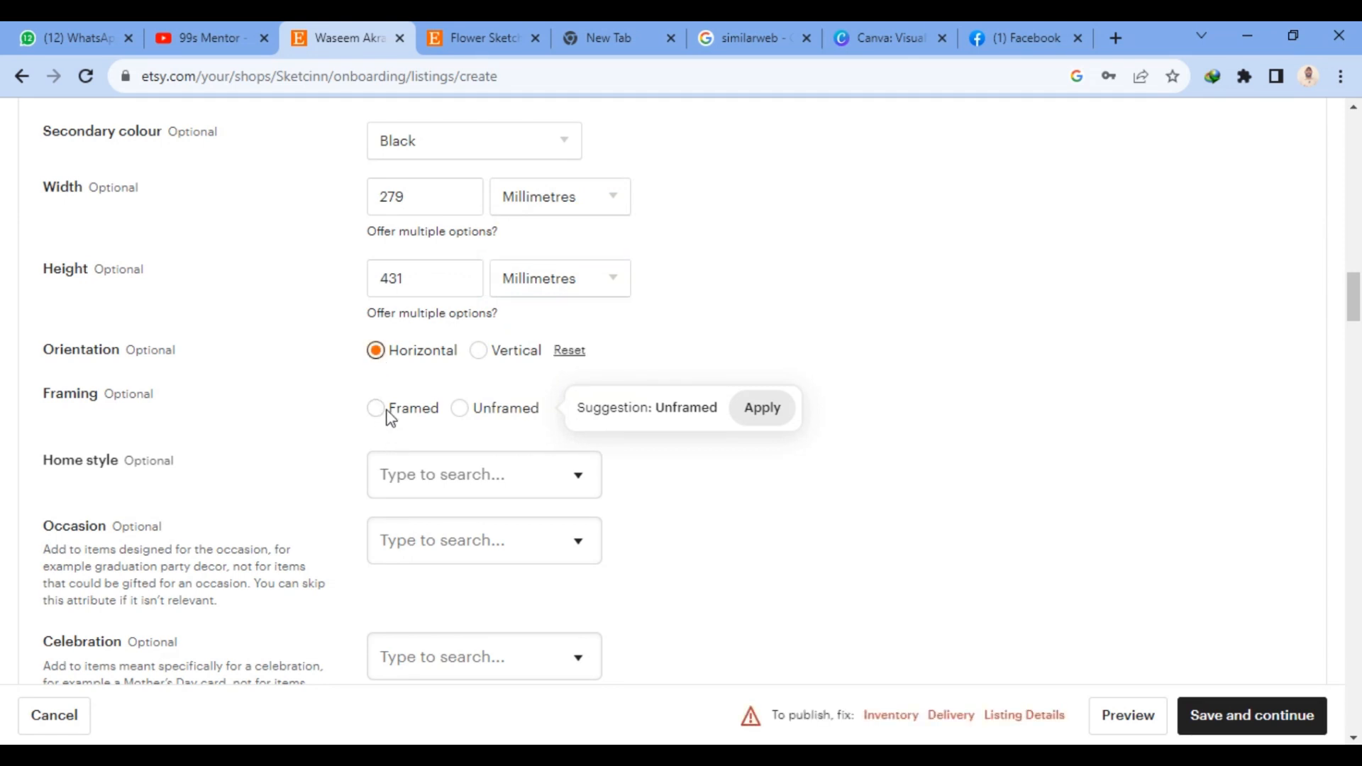
{"action": "left_click", "coordinate": [461, 411]}
{"action": "scroll", "coordinate": [594, 376], "scroll_direction": "down", "scroll_amount": 3}
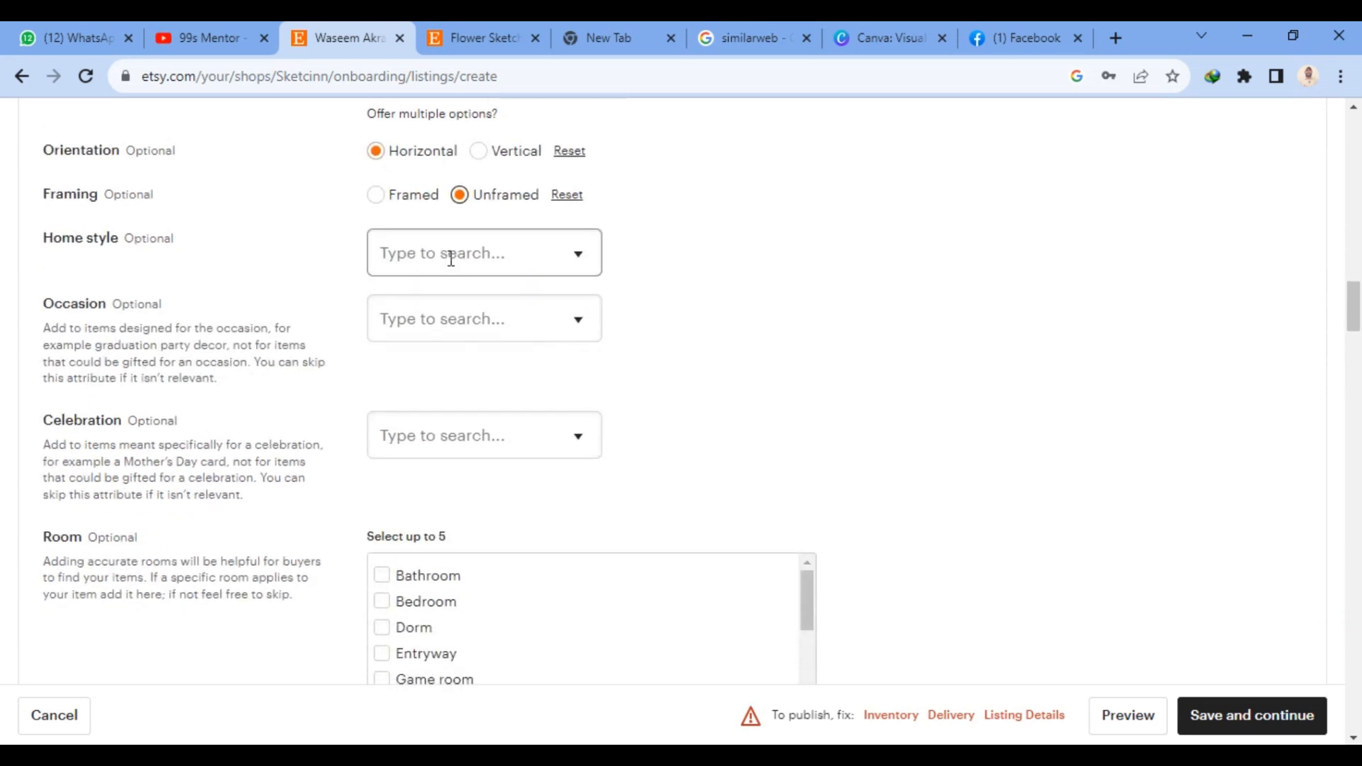
{"action": "left_click", "coordinate": [565, 248]}
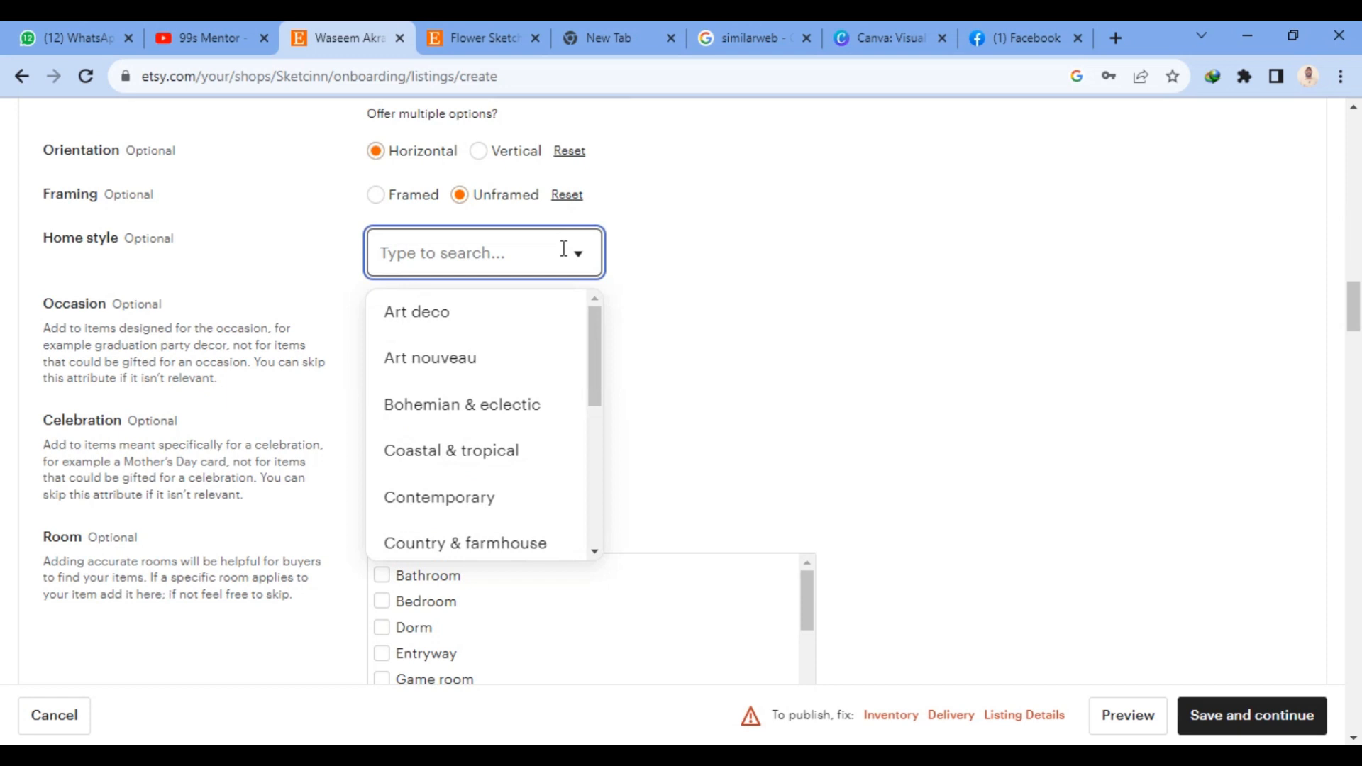
{"action": "left_click", "coordinate": [465, 328]}
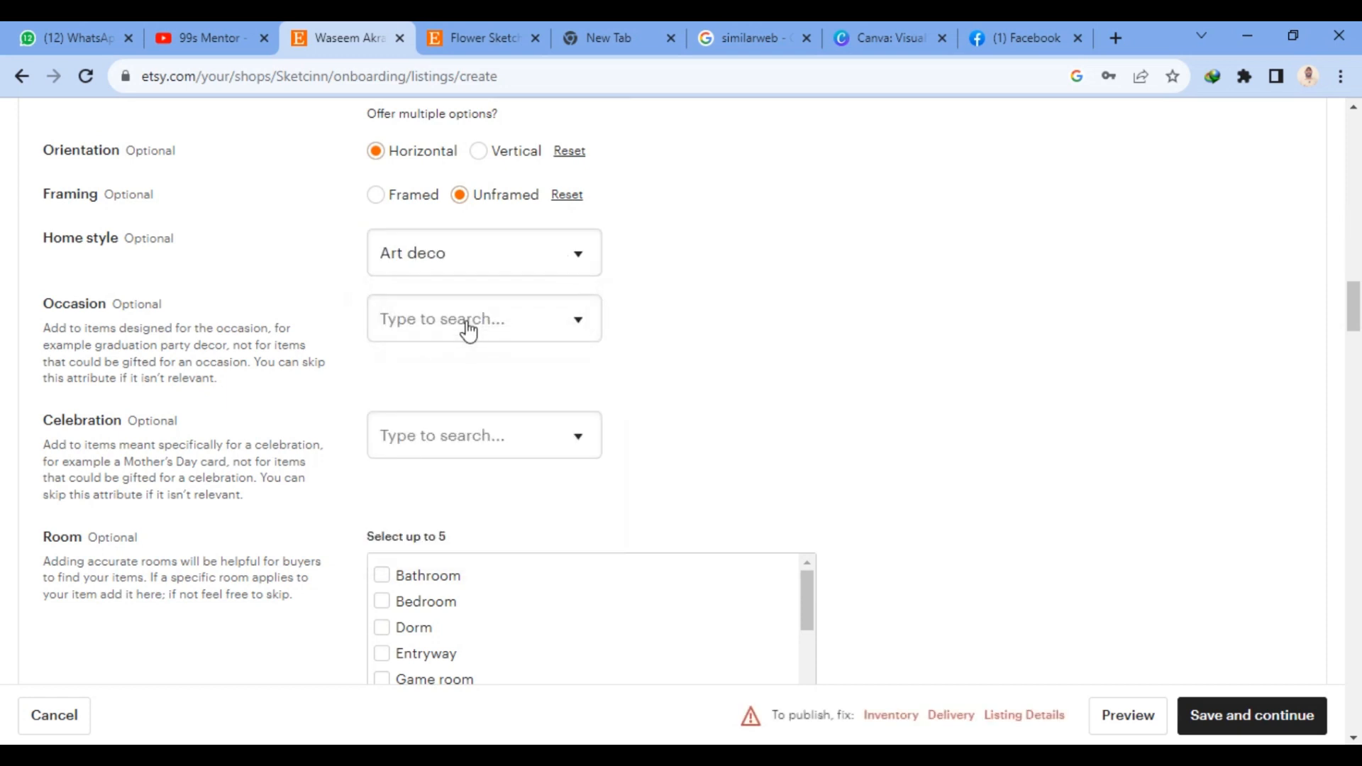
- Search the occasions for "ske", clear that search and set the listing's occasion to 1st birthday
{"action": "left_click", "coordinate": [484, 319]}
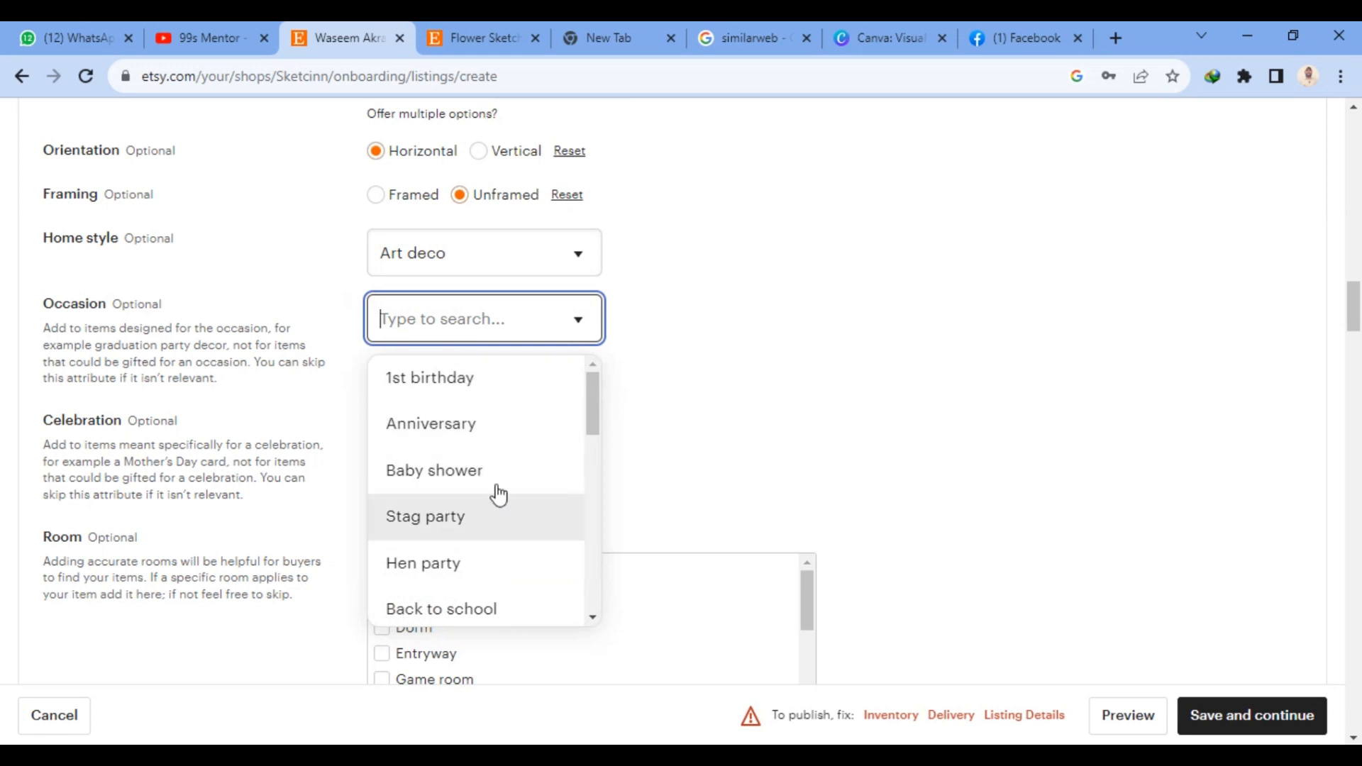
{"action": "type", "text": "s"}
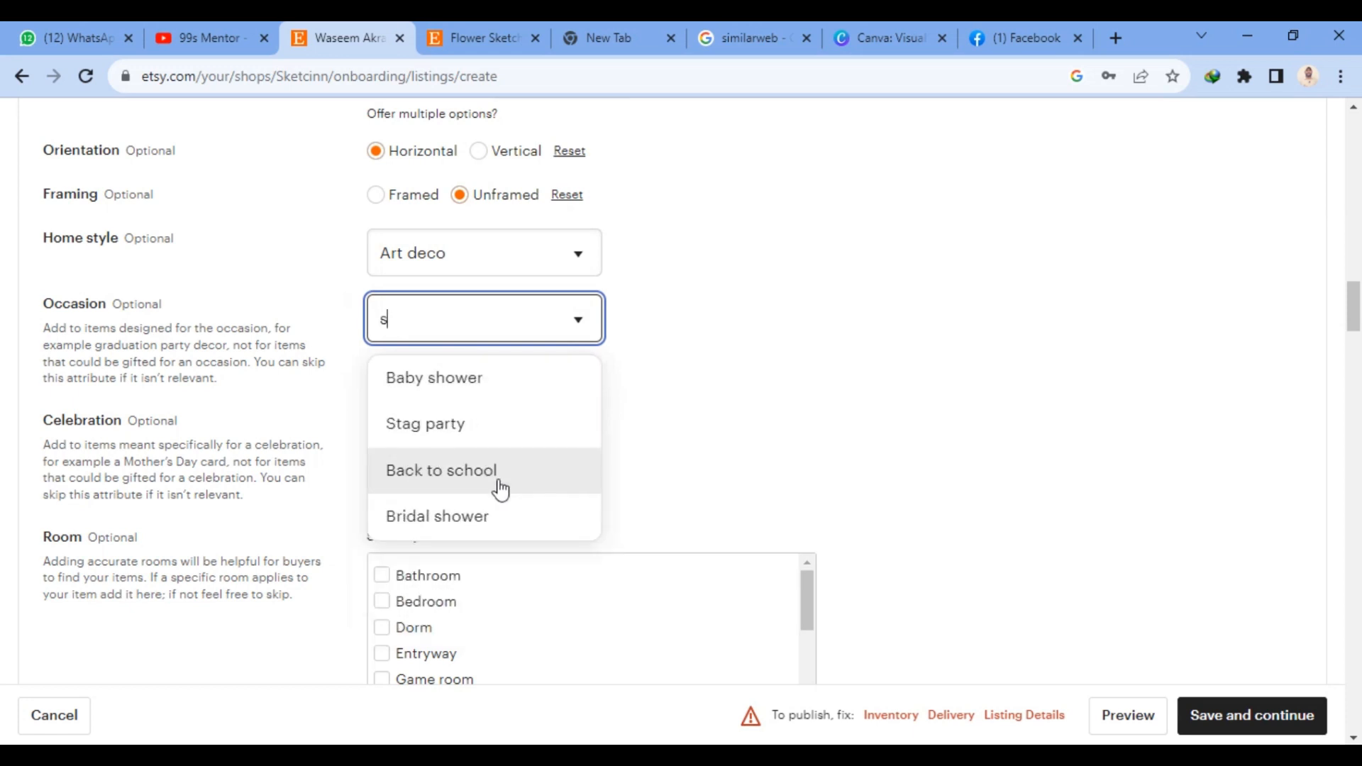
{"action": "key", "text": "BackSpace"}
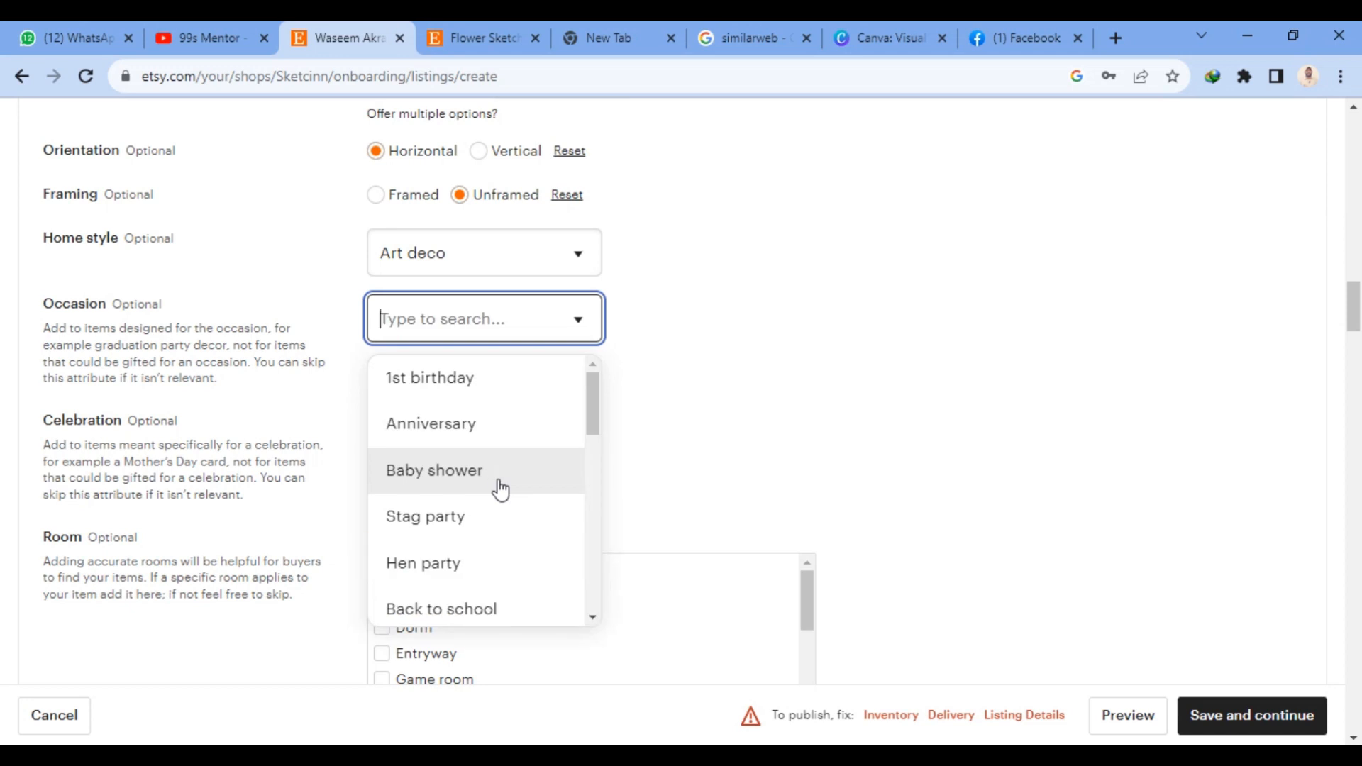
{"action": "type", "text": "ske"}
{"action": "key", "text": "ctrl+a"}
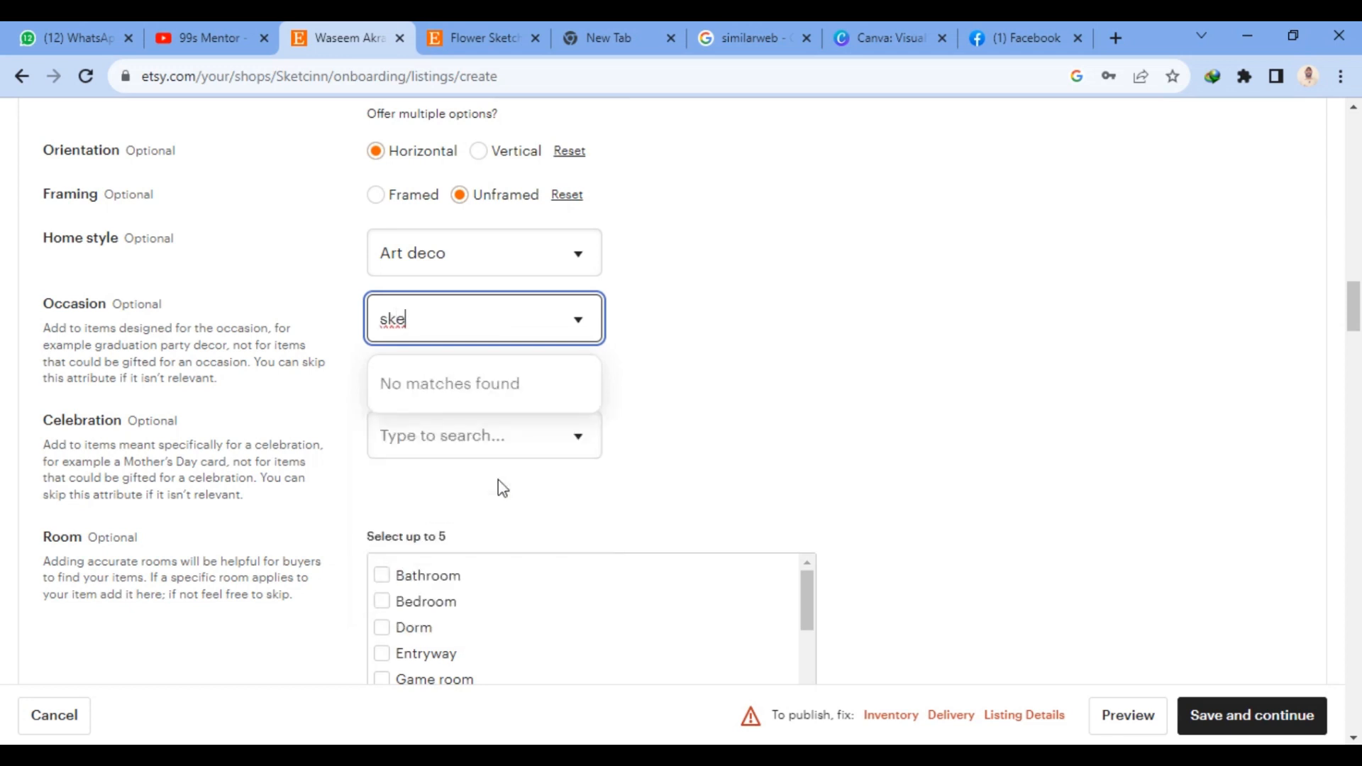
{"action": "key", "text": "BackSpace"}
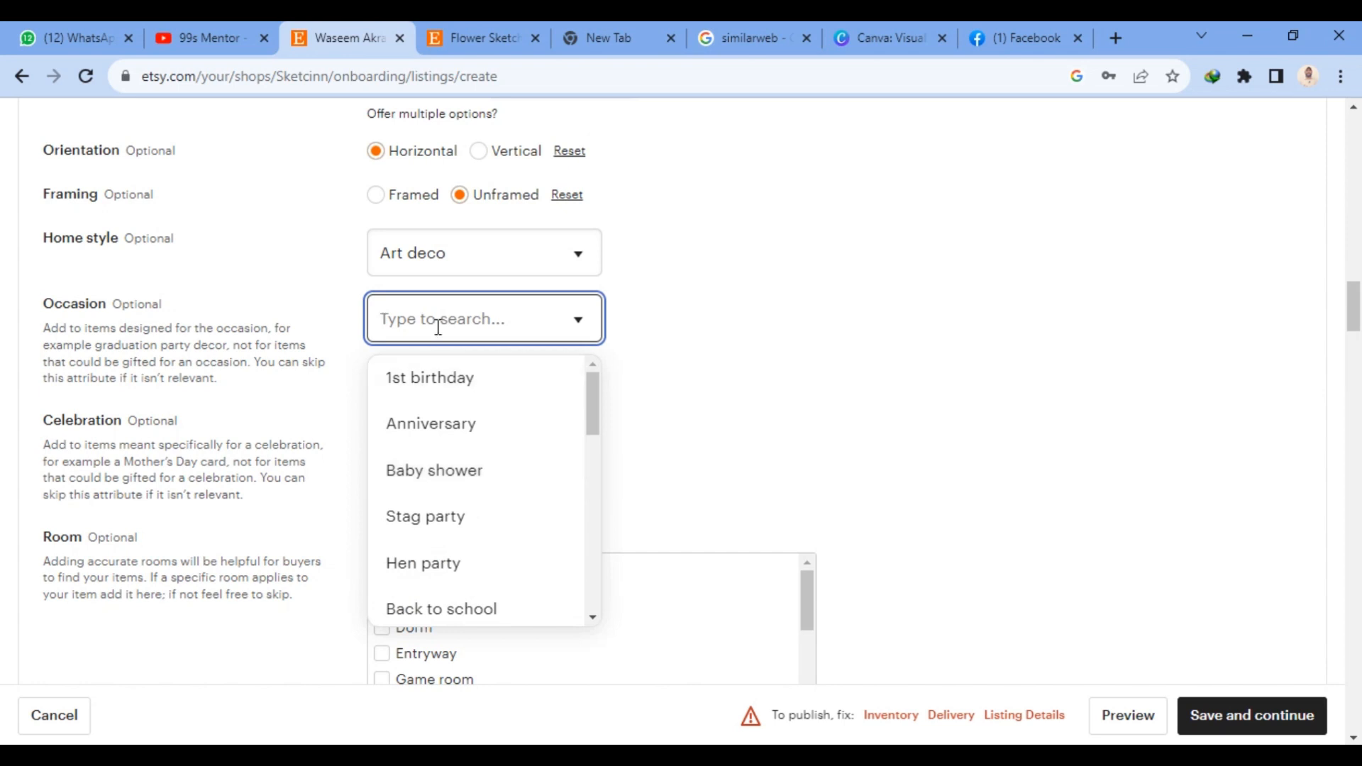
{"action": "left_click", "coordinate": [427, 394]}
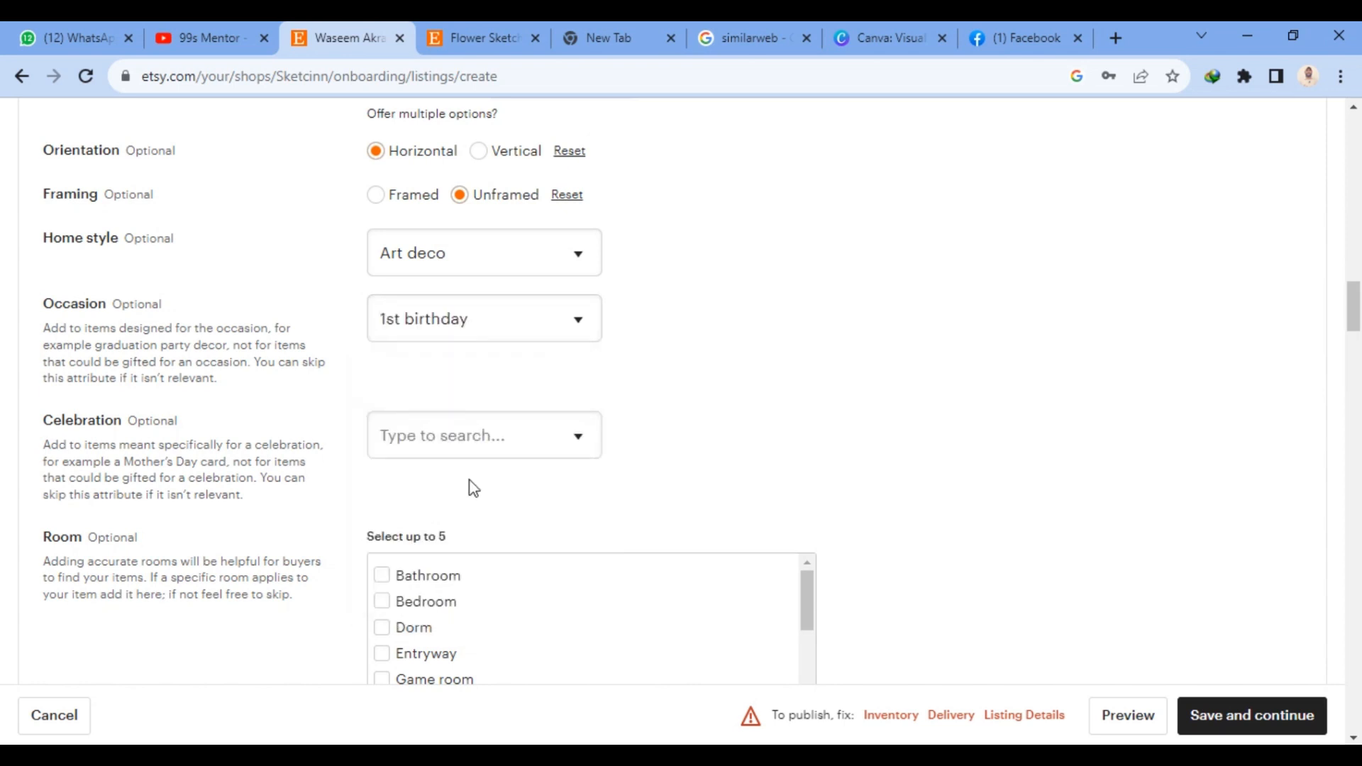
- Review the optional Celebration, Room and Subject attributes and the renewal, type and description fields of the listing
{"action": "left_click", "coordinate": [440, 427]}
{"action": "scroll", "coordinate": [632, 377], "scroll_direction": "down", "scroll_amount": 5}
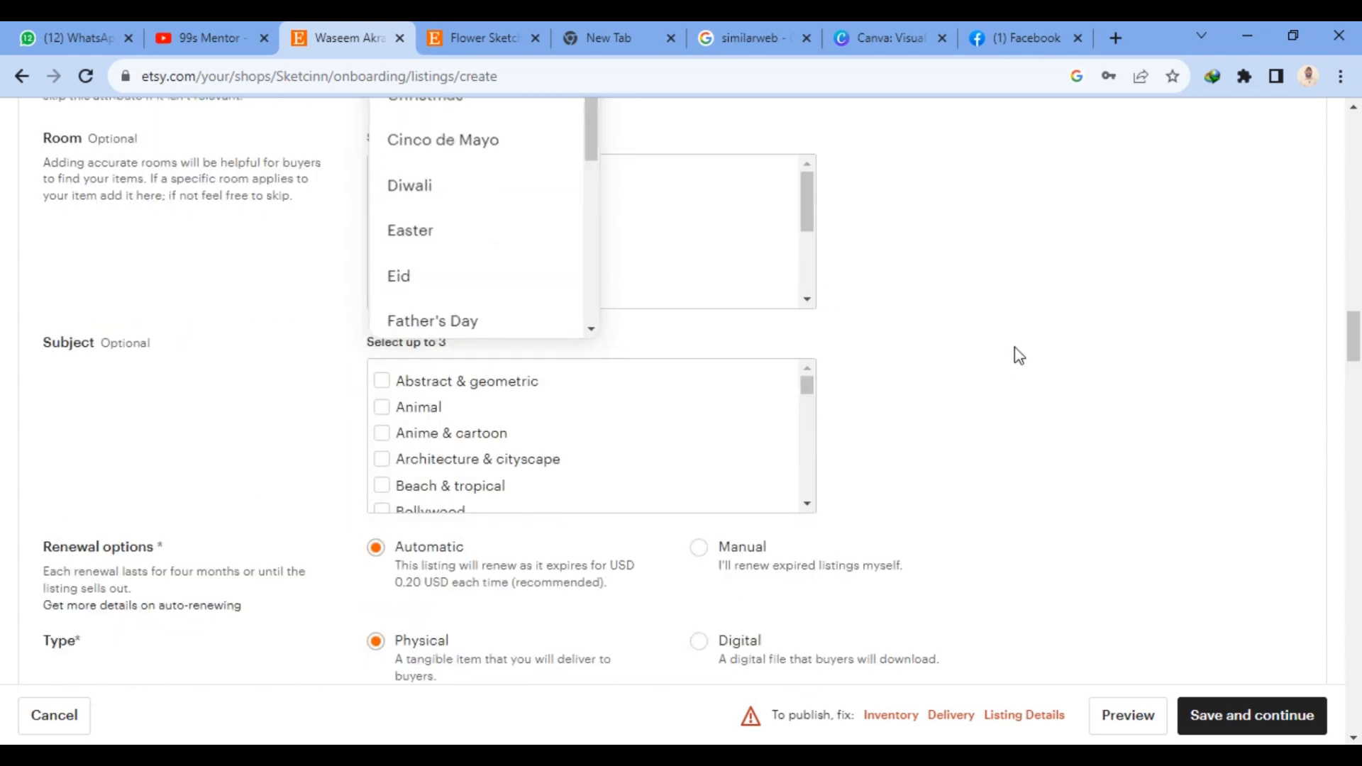
{"action": "left_click", "coordinate": [1019, 356]}
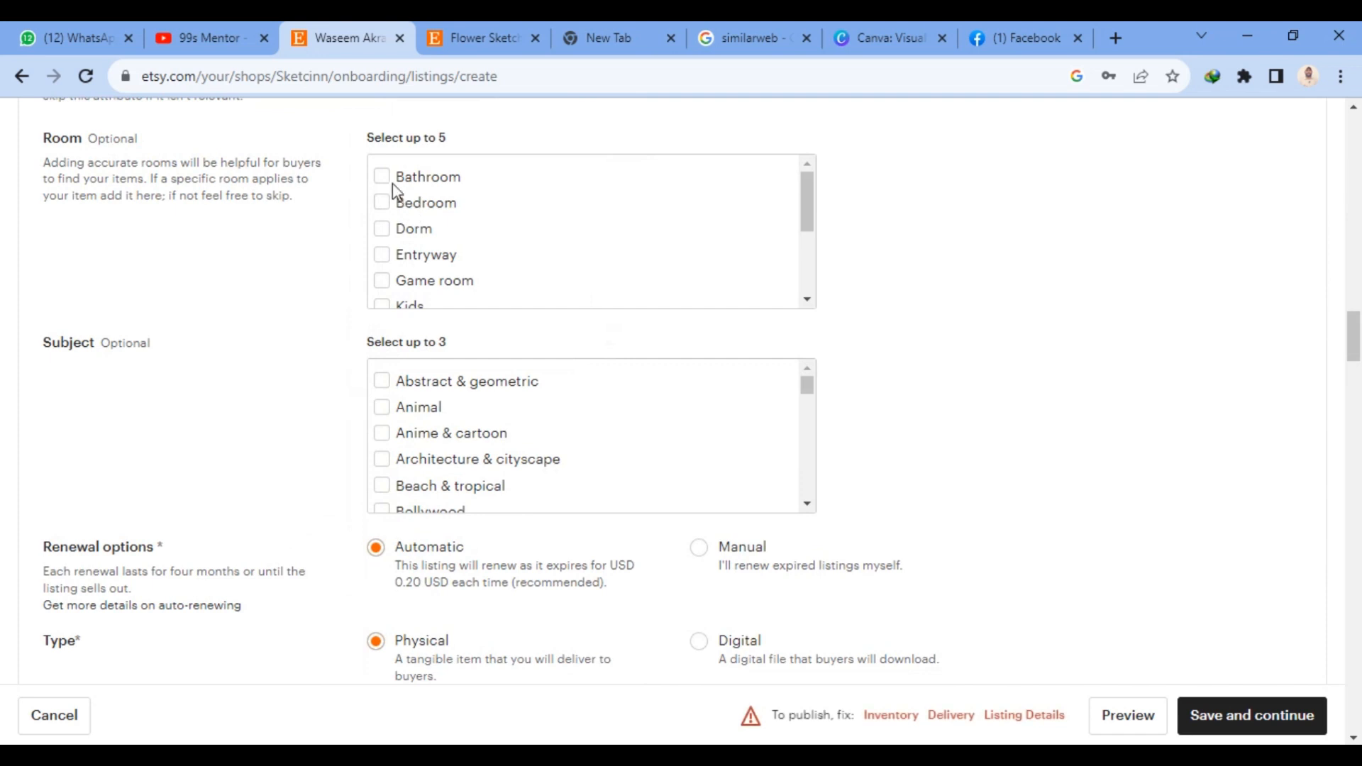
{"action": "scroll", "coordinate": [397, 191], "scroll_direction": "up", "scroll_amount": 3}
{"action": "scroll", "coordinate": [812, 358], "scroll_direction": "down", "scroll_amount": 4}
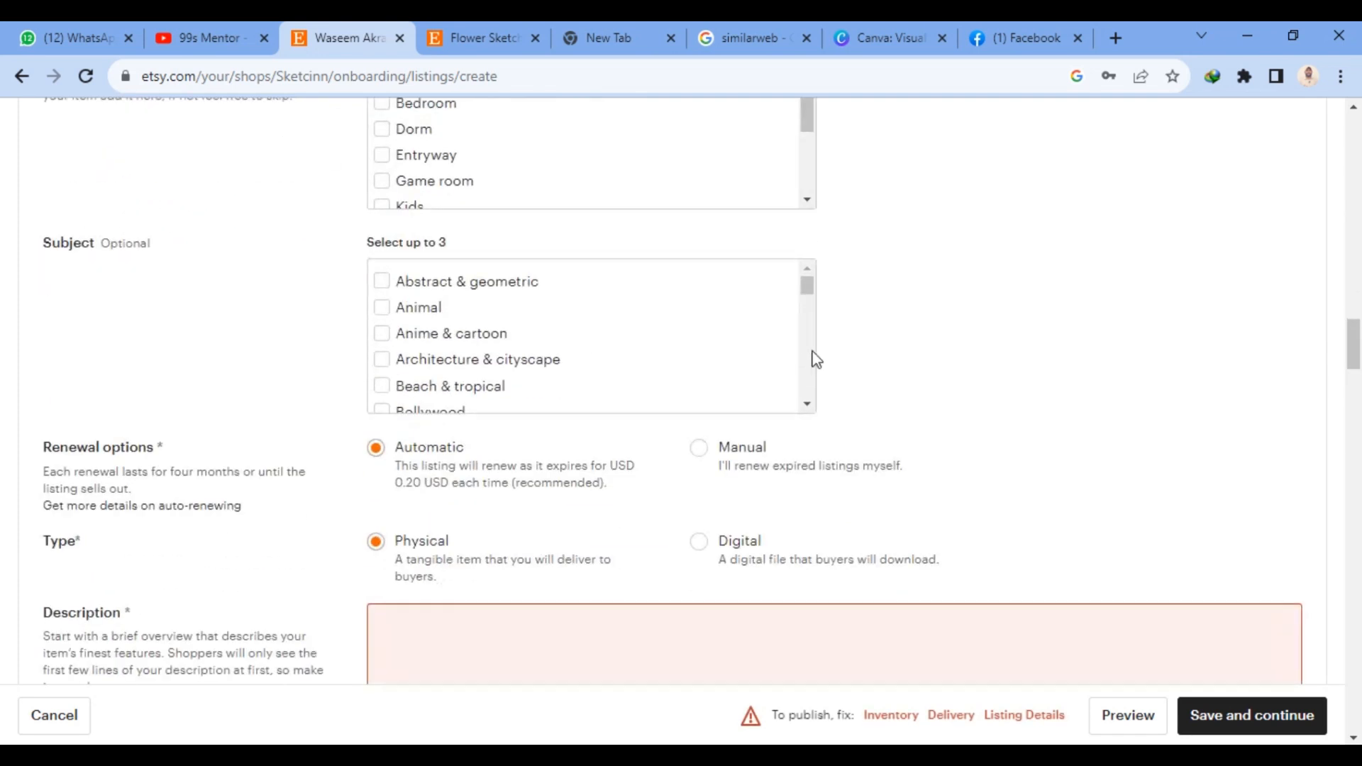
{"action": "scroll", "coordinate": [618, 374], "scroll_direction": "down", "scroll_amount": 5}
{"action": "scroll", "coordinate": [619, 373], "scroll_direction": "down", "scroll_amount": 3}
{"action": "scroll", "coordinate": [500, 557], "scroll_direction": "down", "scroll_amount": 4}
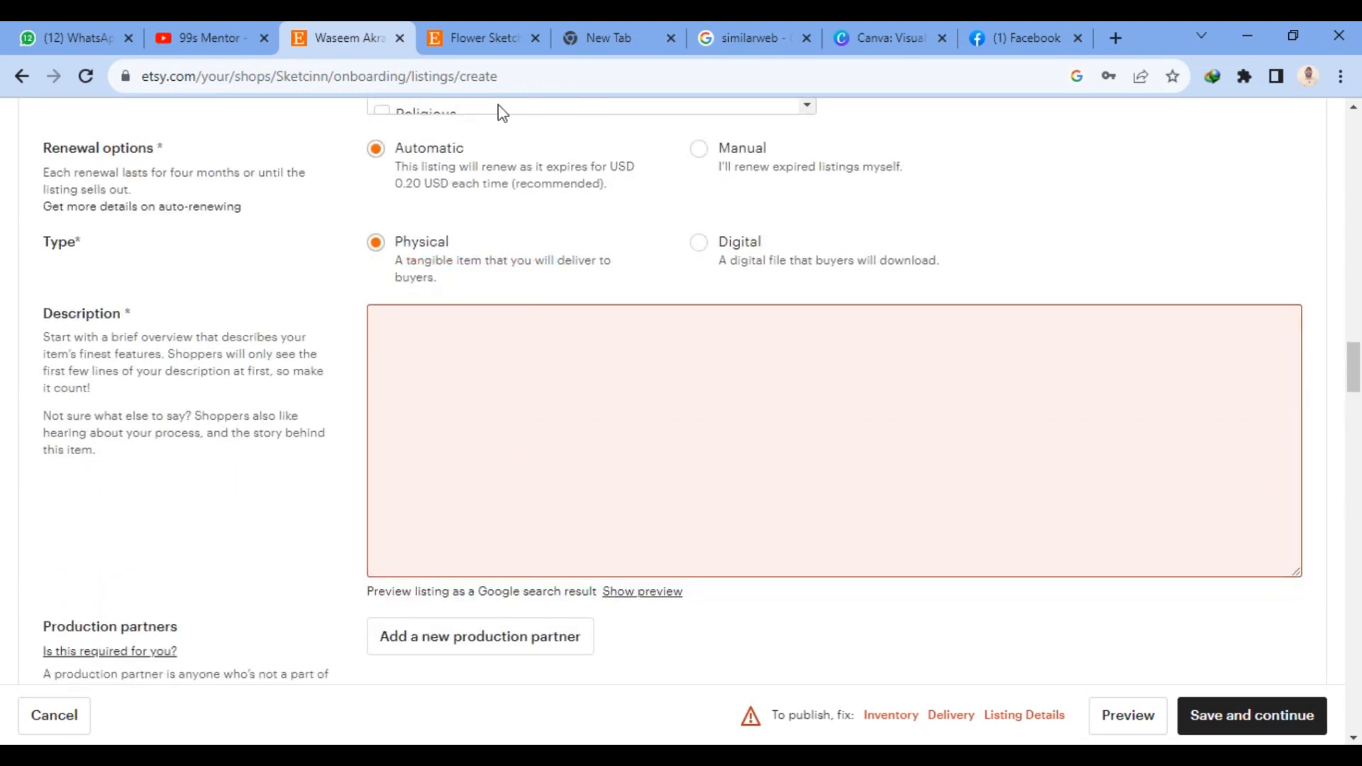
- Open ChatGPT at chat.openai.com in a new browser tab
{"action": "left_click", "coordinate": [1117, 38]}
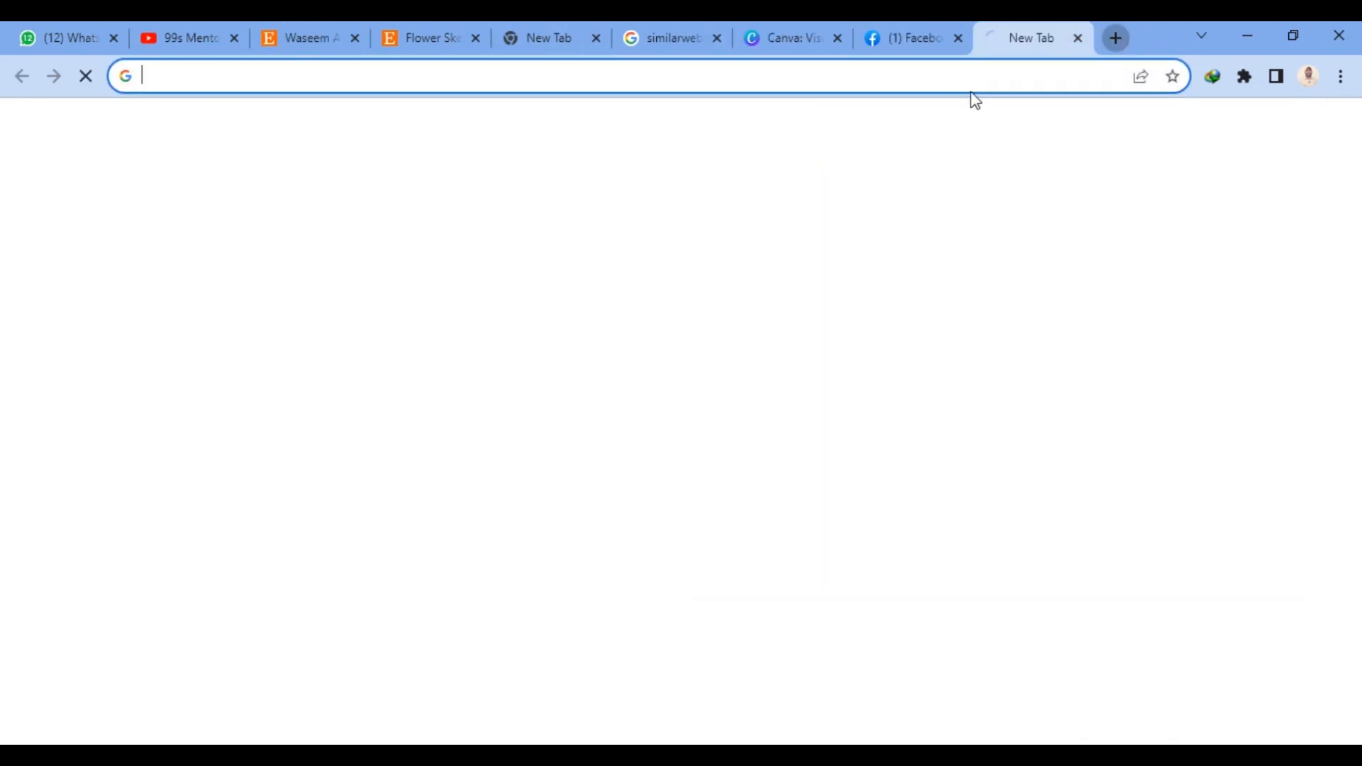
{"action": "type", "text": "chat.openai.com"}
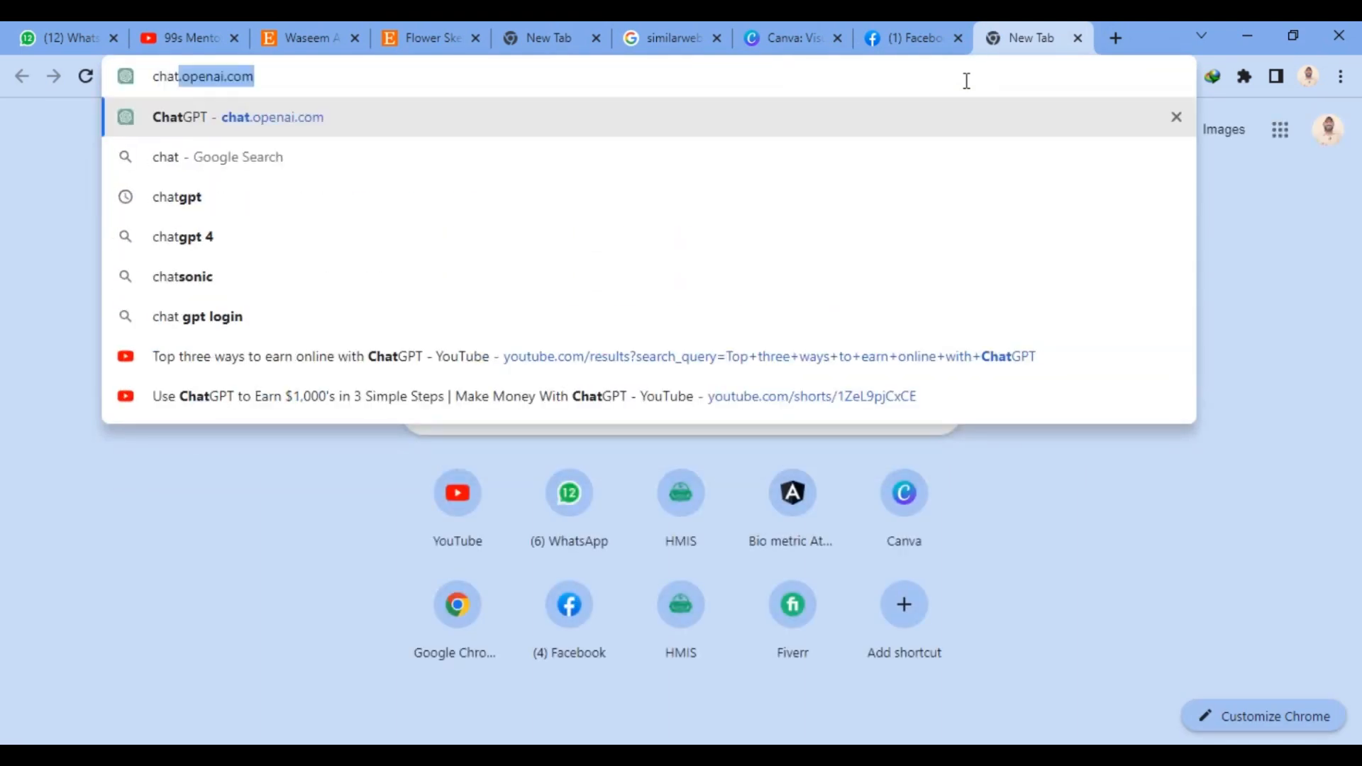
{"action": "left_click", "coordinate": [207, 126]}
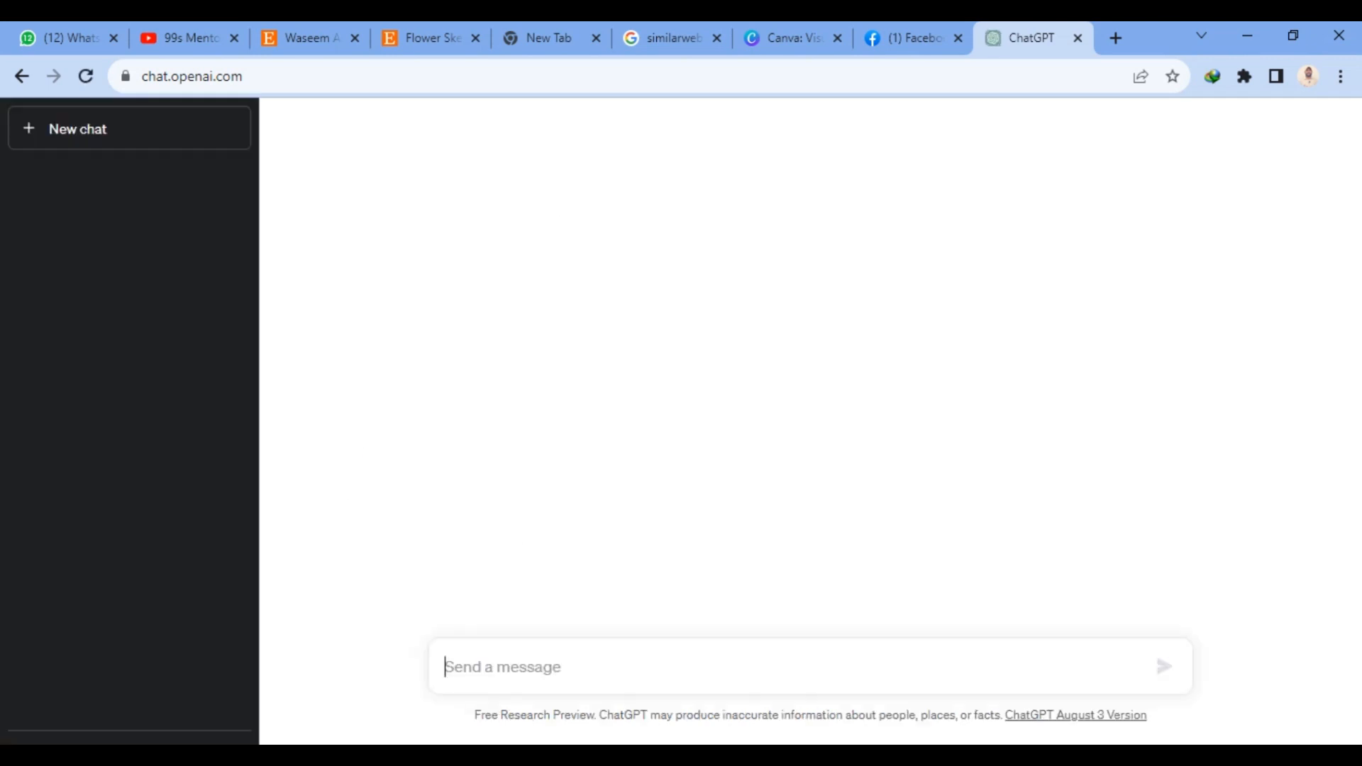
- Ask ChatGPT to "write short description about the waseem akram pencils sketch"
{"action": "type", "text": "write short de"}
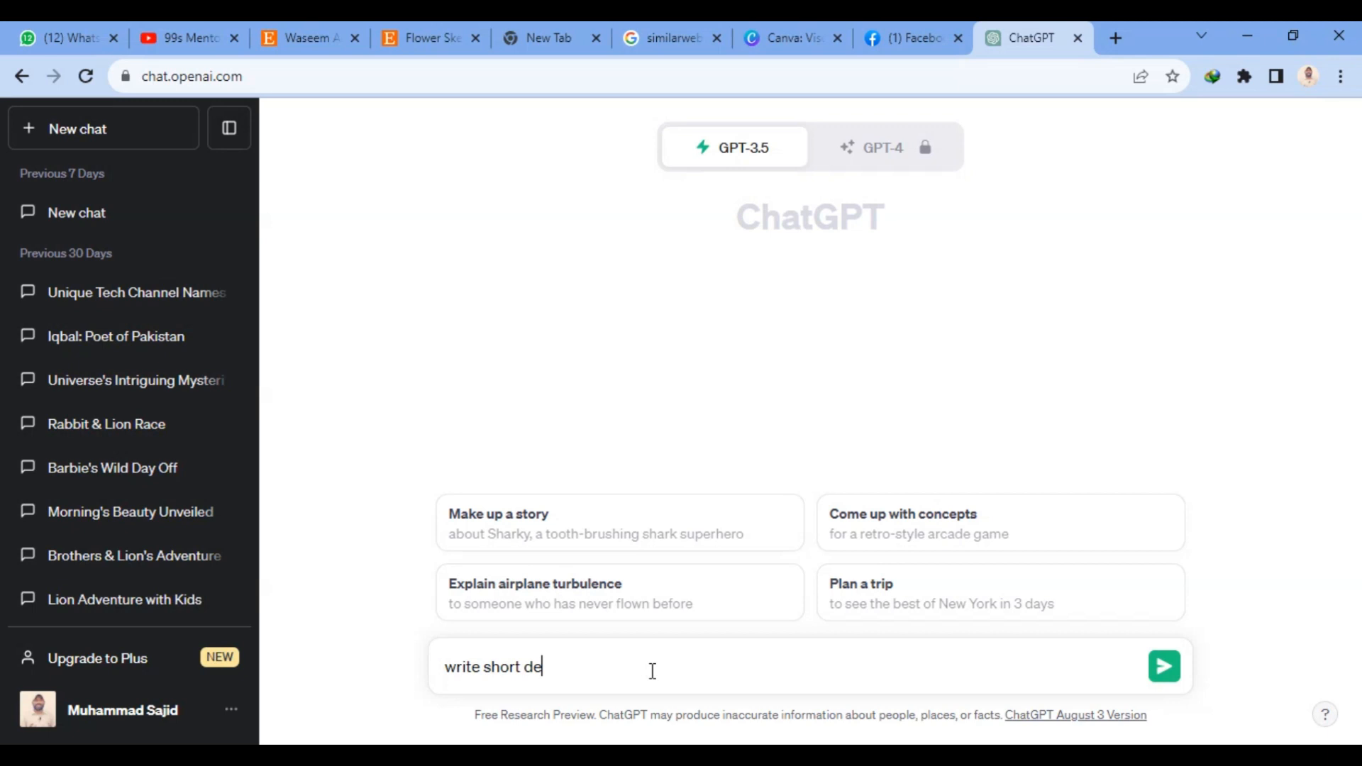
{"action": "type", "text": "scription about the waseem a"}
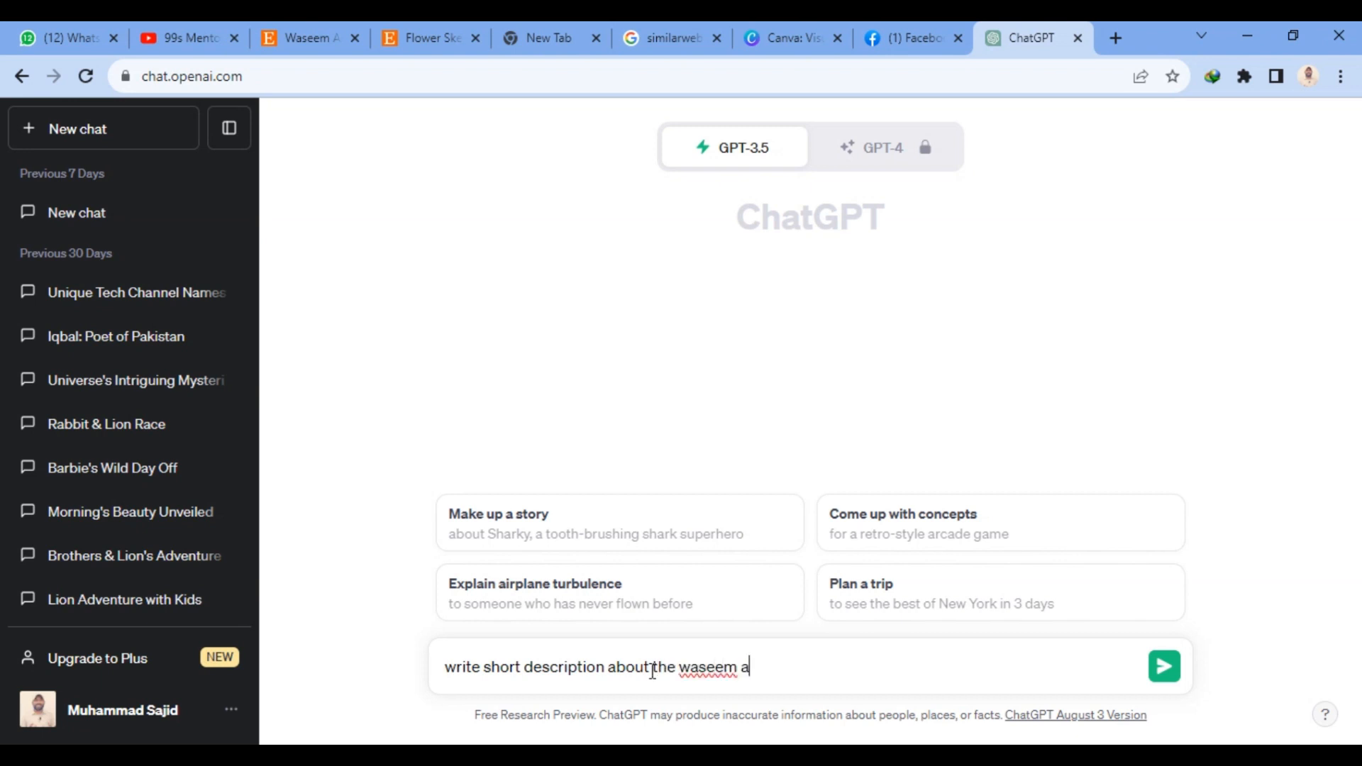
{"action": "type", "text": "kram pencils"}
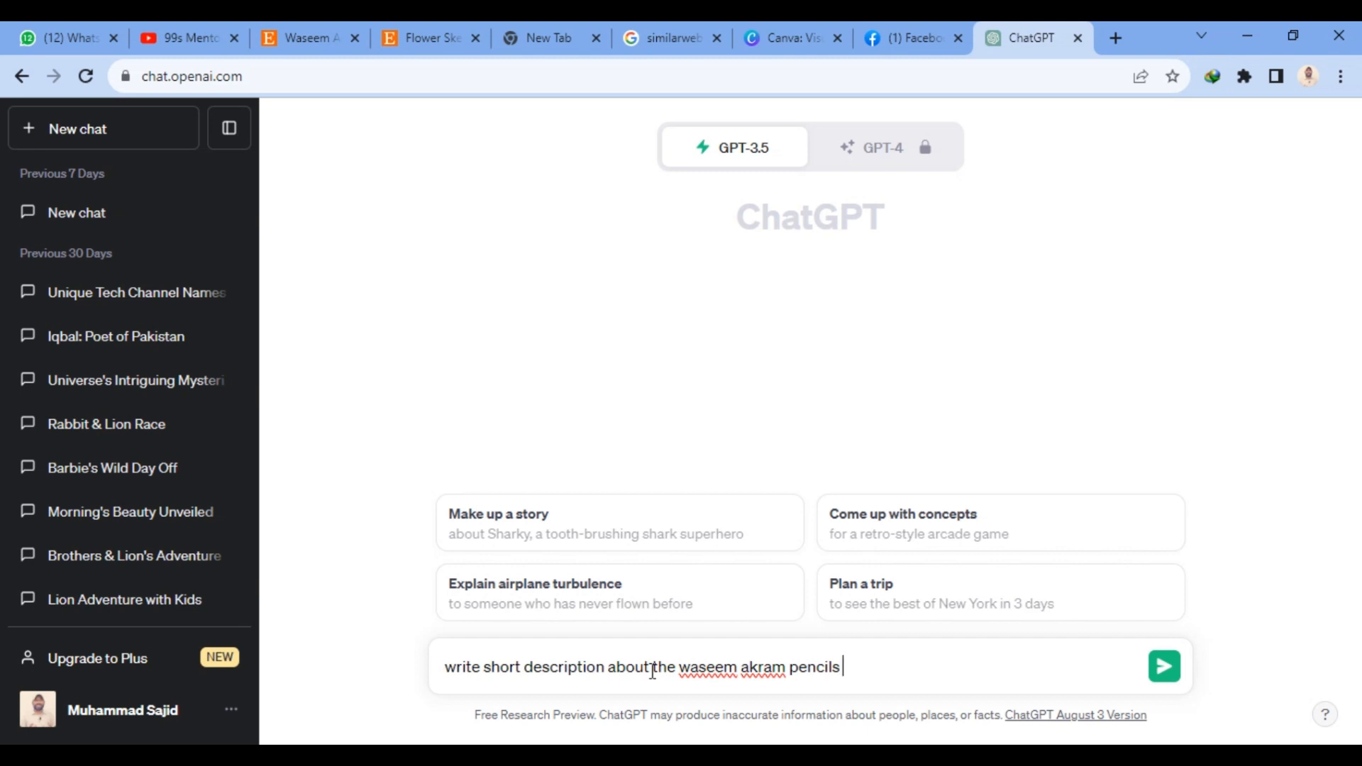
{"action": "type", "text": " sketch"}
{"action": "key", "text": "Return"}
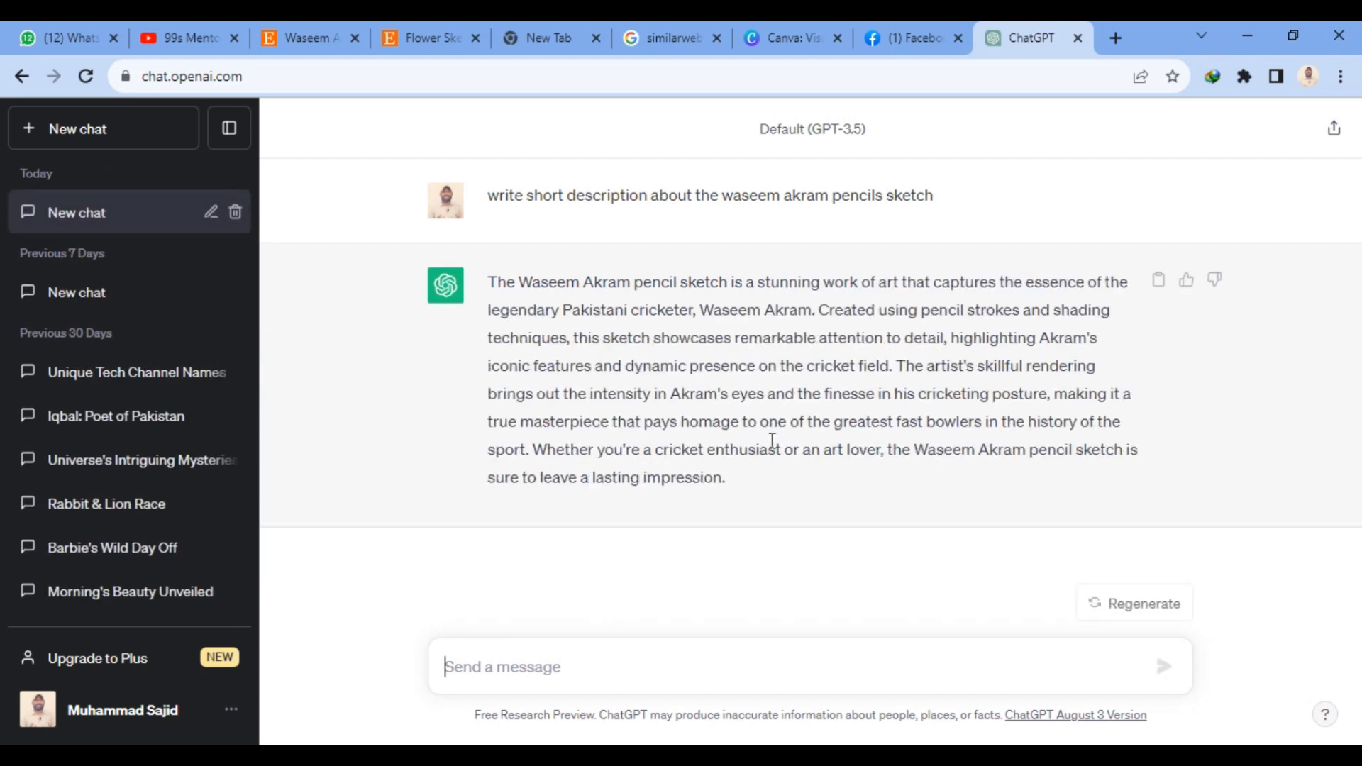
- Copy ChatGPT's whole generated description and paste it into the Etsy listing's Description field
{"action": "left_click_drag", "start_coordinate": [752, 487], "coordinate": [437, 274]}
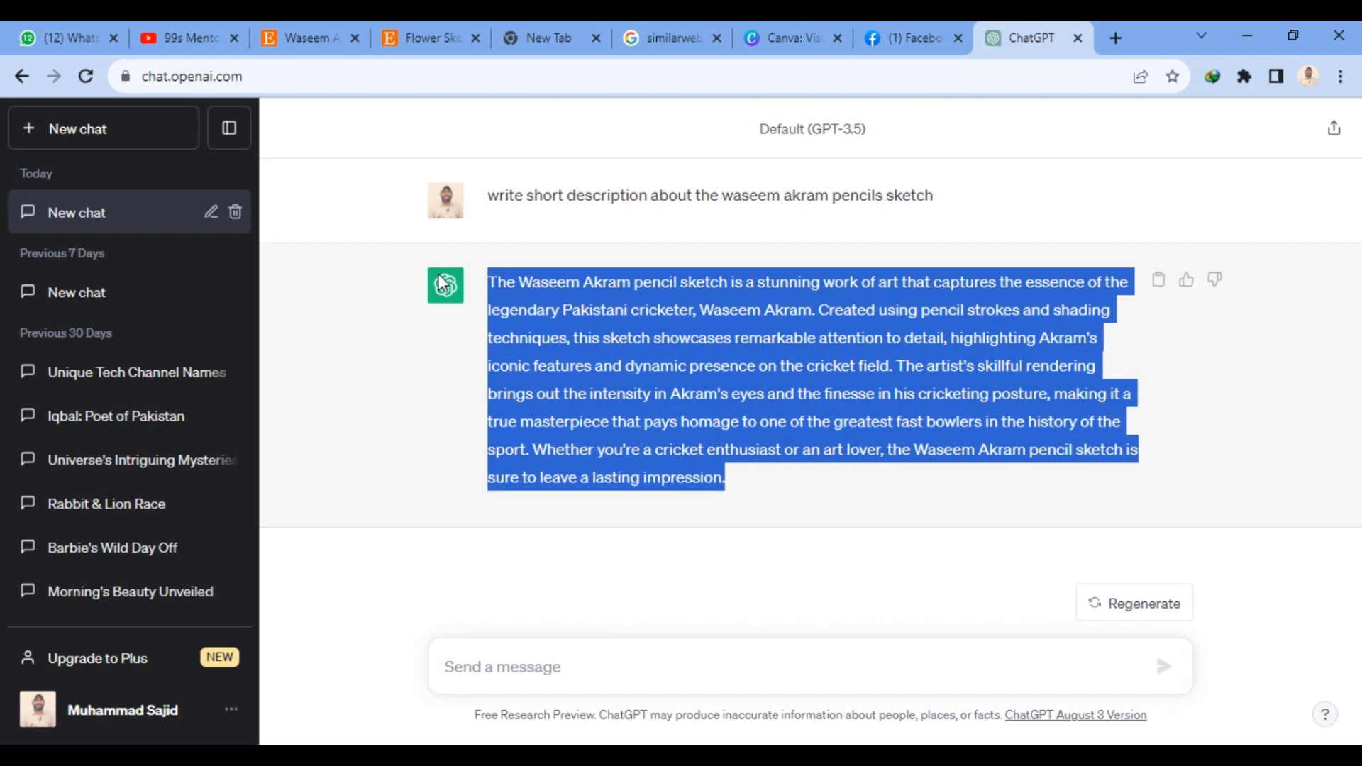
{"action": "left_click", "coordinate": [424, 27]}
{"action": "left_click", "coordinate": [335, 27]}
{"action": "left_click", "coordinate": [495, 321]}
{"action": "key", "text": "ctrl+v"}
- Enter "sketch," in the listing's Tags field
{"action": "scroll", "coordinate": [739, 550], "scroll_direction": "down", "scroll_amount": 5}
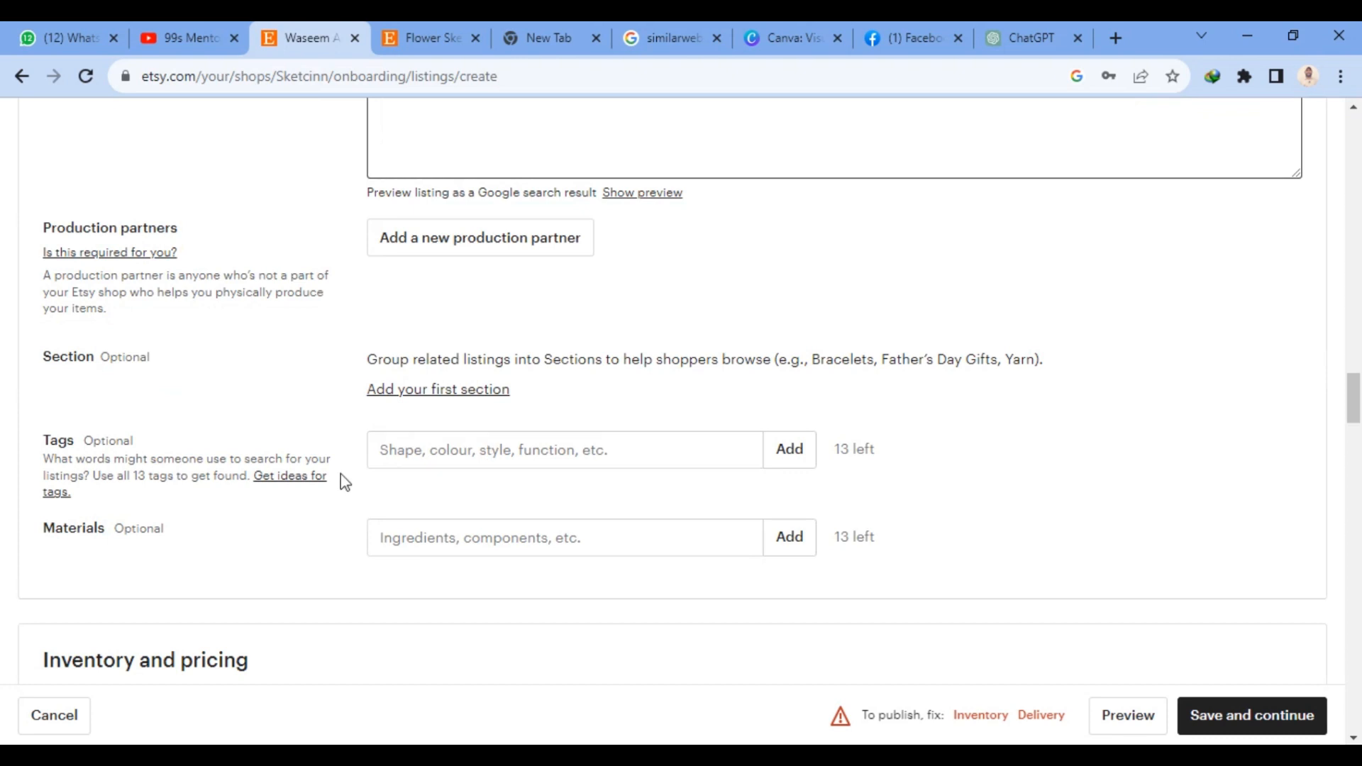
{"action": "left_click", "coordinate": [499, 452]}
{"action": "type", "text": "sketch,"}
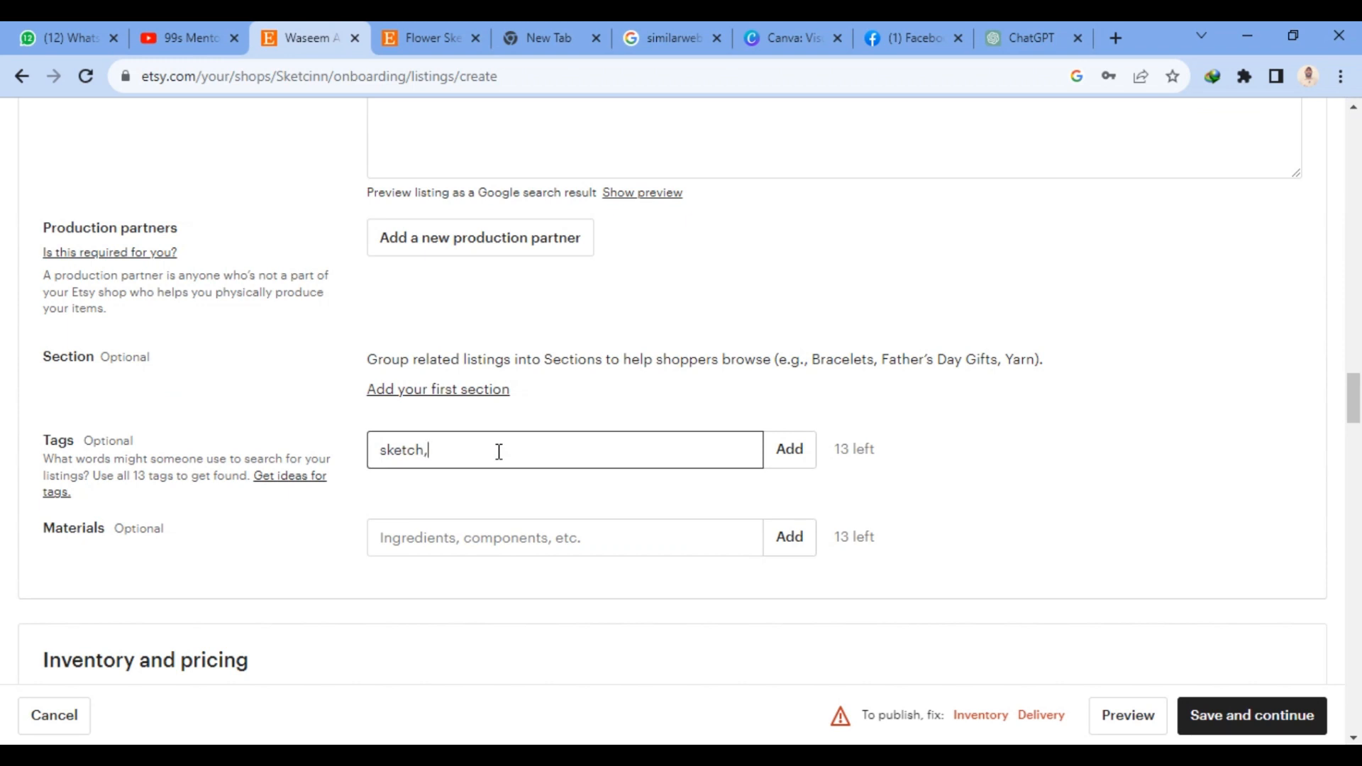
- Set the listing's price to INR 300 for both India and Everywhere Else
{"action": "scroll", "coordinate": [732, 483], "scroll_direction": "down", "scroll_amount": 1}
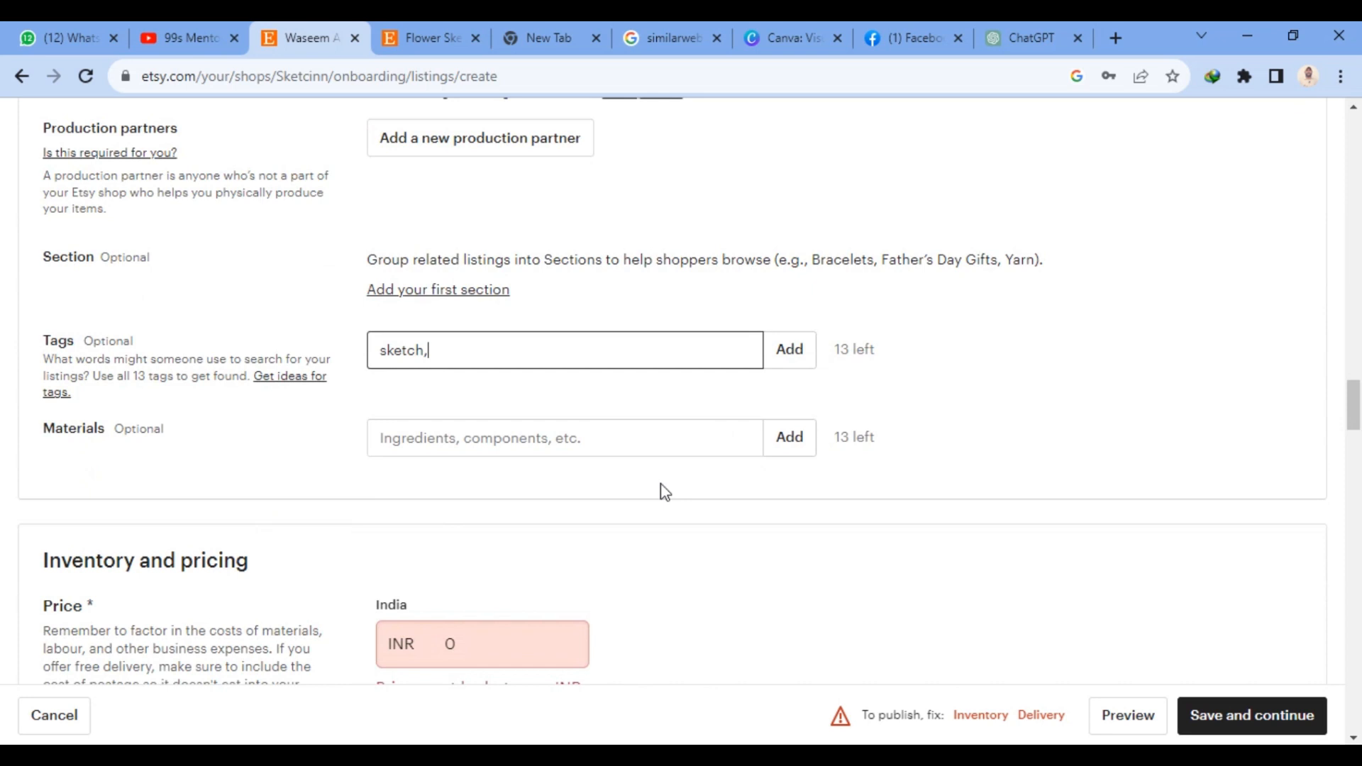
{"action": "scroll", "coordinate": [662, 489], "scroll_direction": "down", "scroll_amount": 3}
{"action": "left_click", "coordinate": [430, 453]}
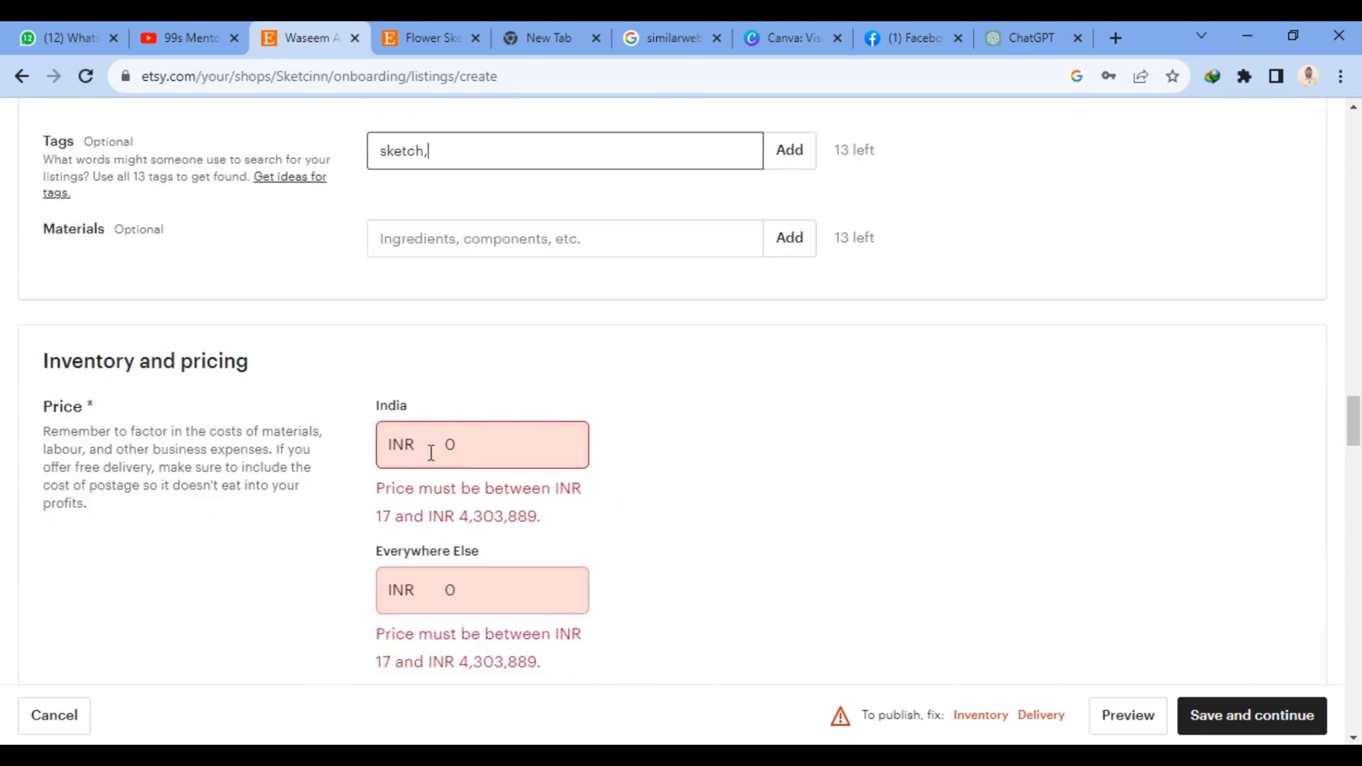
{"action": "left_click", "coordinate": [466, 452]}
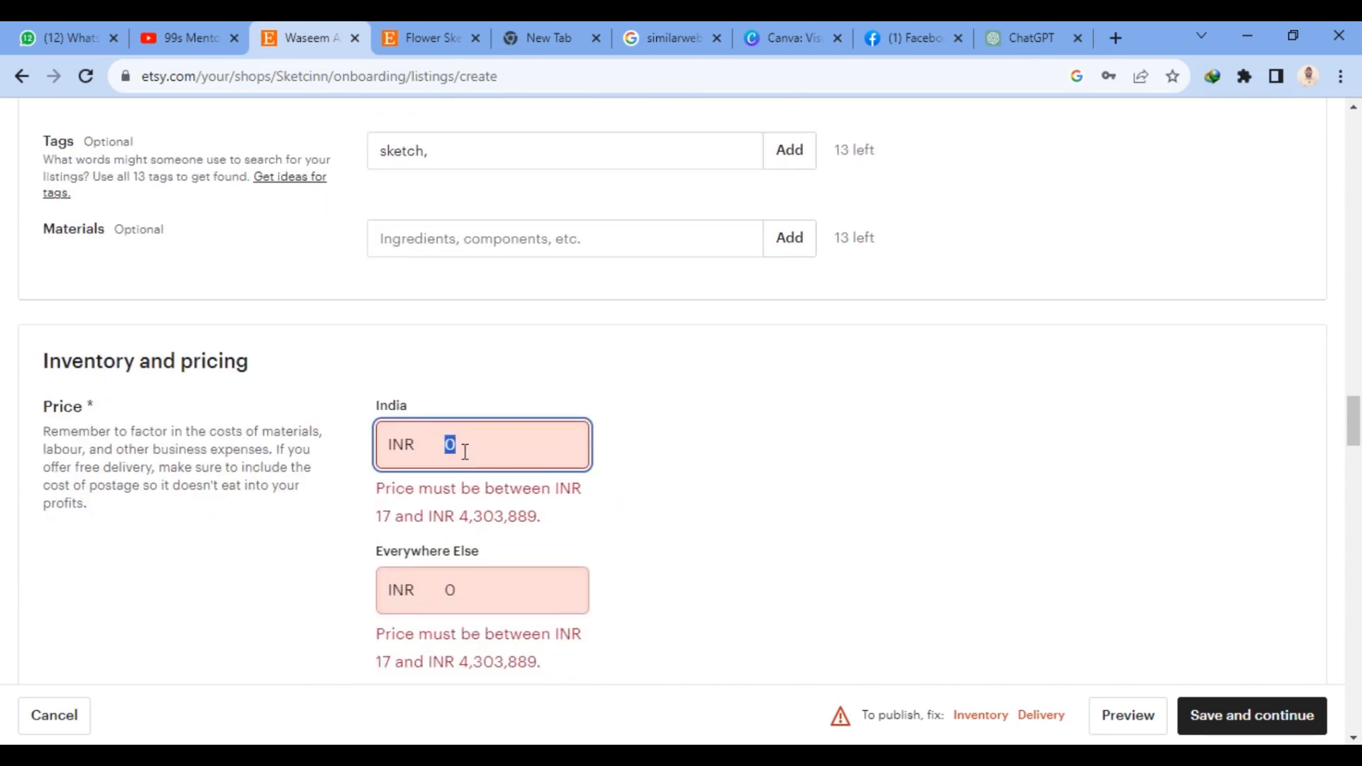
{"action": "type", "text": "300"}
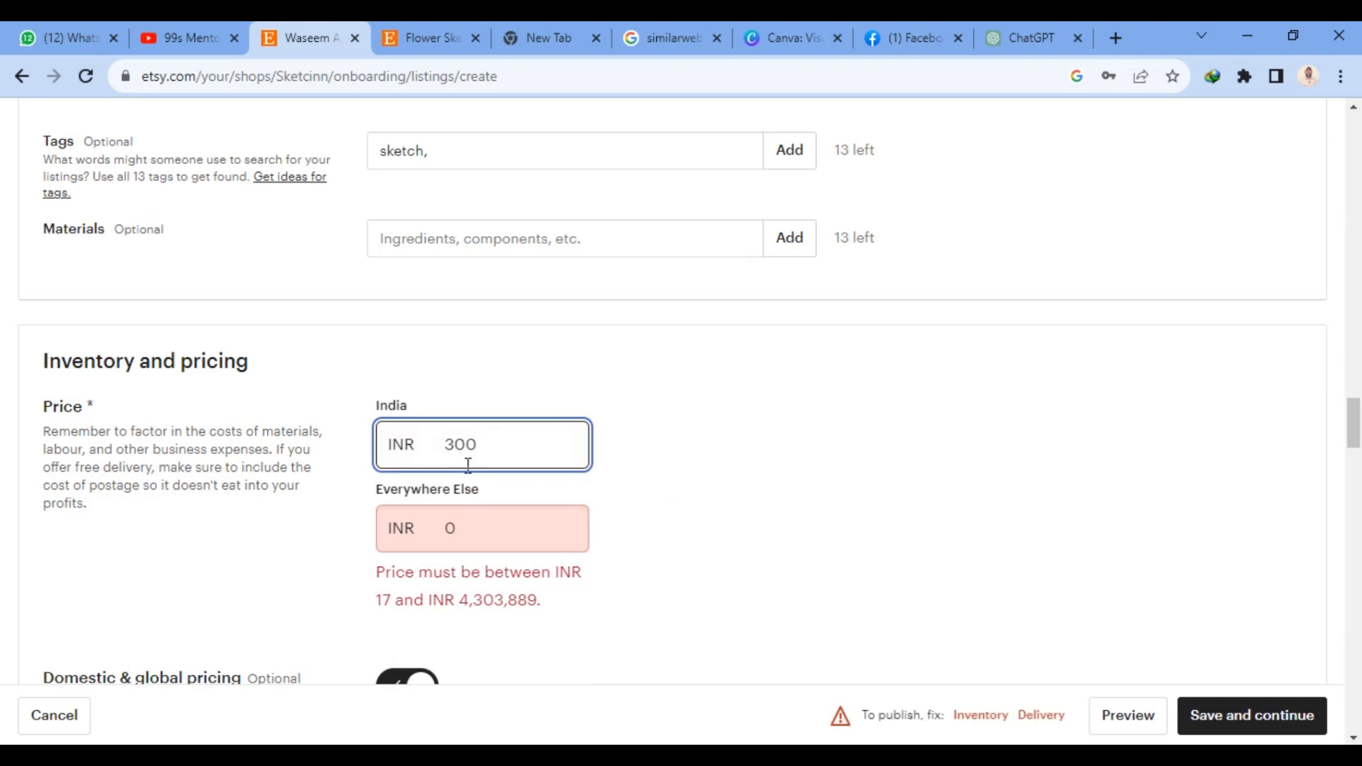
{"action": "left_click", "coordinate": [470, 528]}
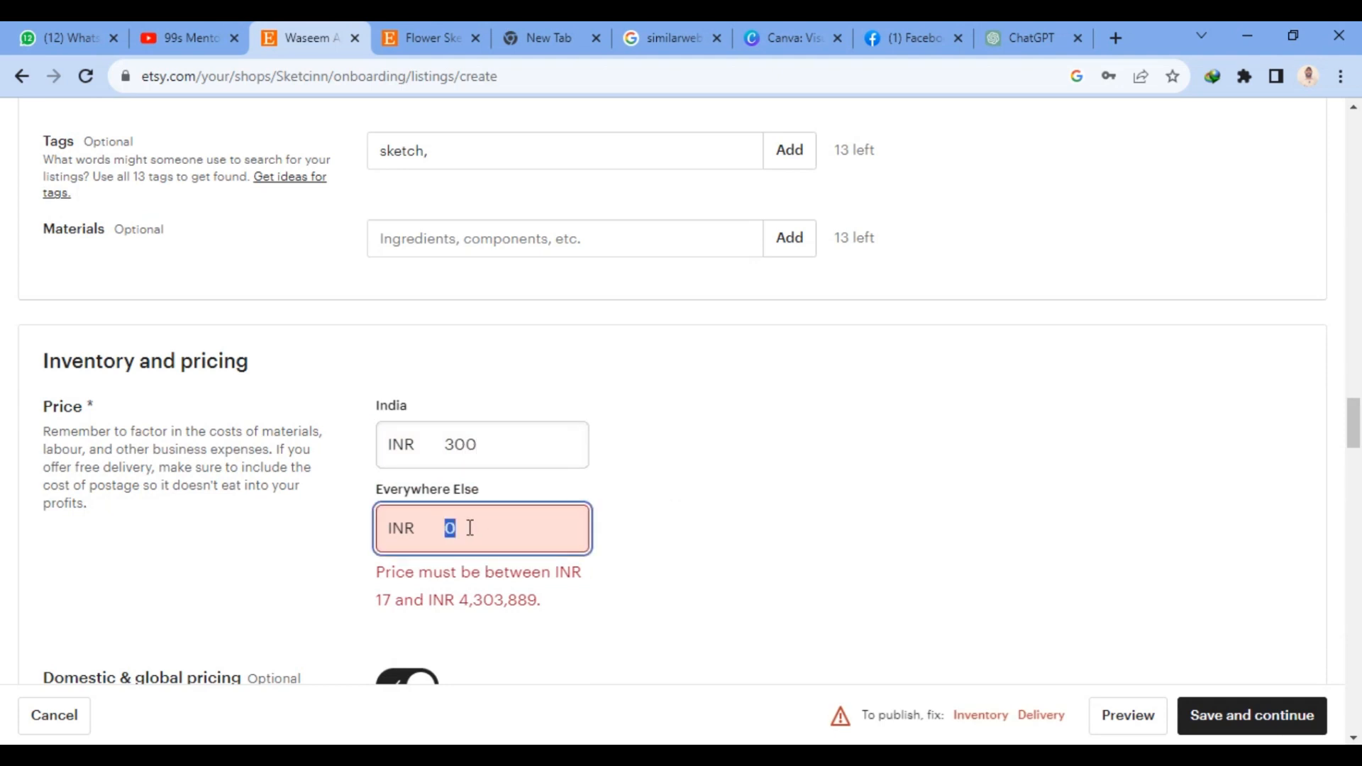
{"action": "type", "text": "300"}
- Set the processing time in the listing's delivery options to 1-2 days
{"action": "scroll", "coordinate": [475, 524], "scroll_direction": "down", "scroll_amount": 5}
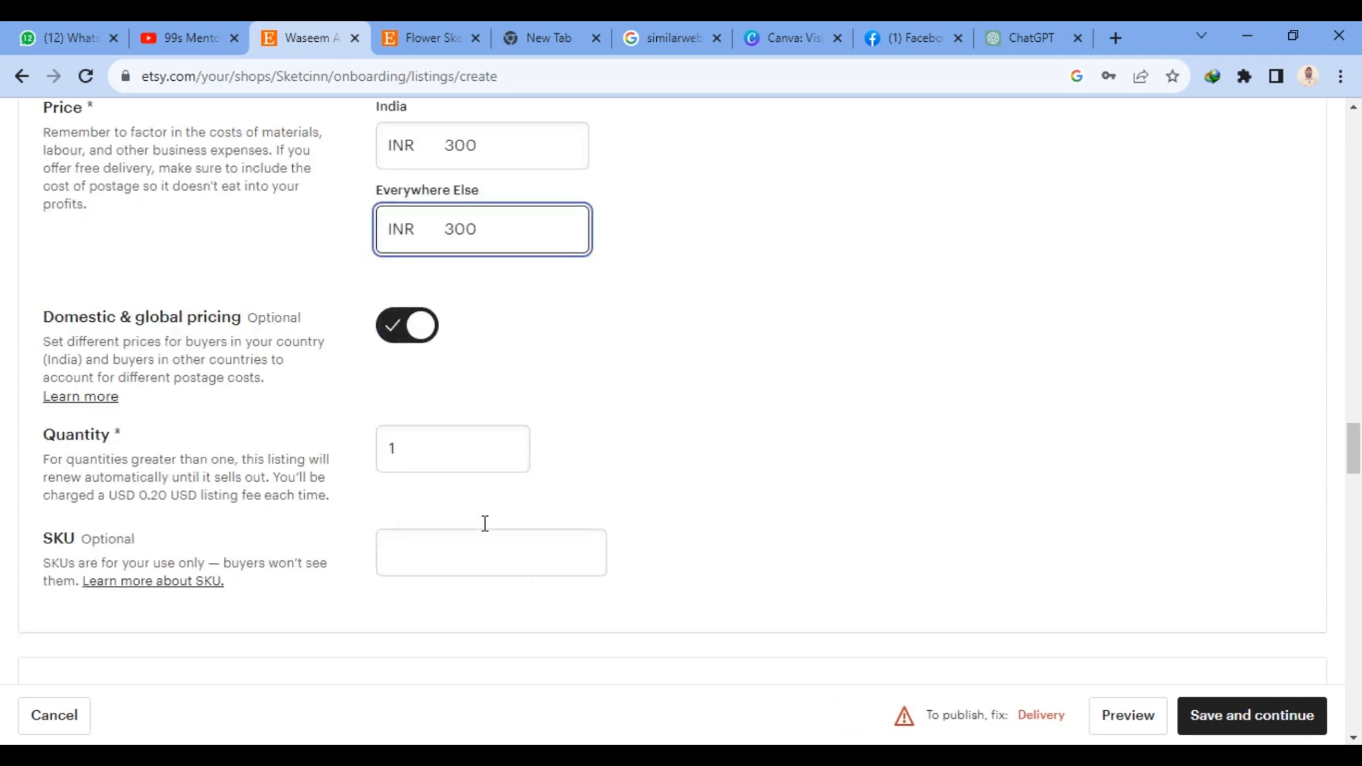
{"action": "scroll", "coordinate": [823, 517], "scroll_direction": "down", "scroll_amount": 5}
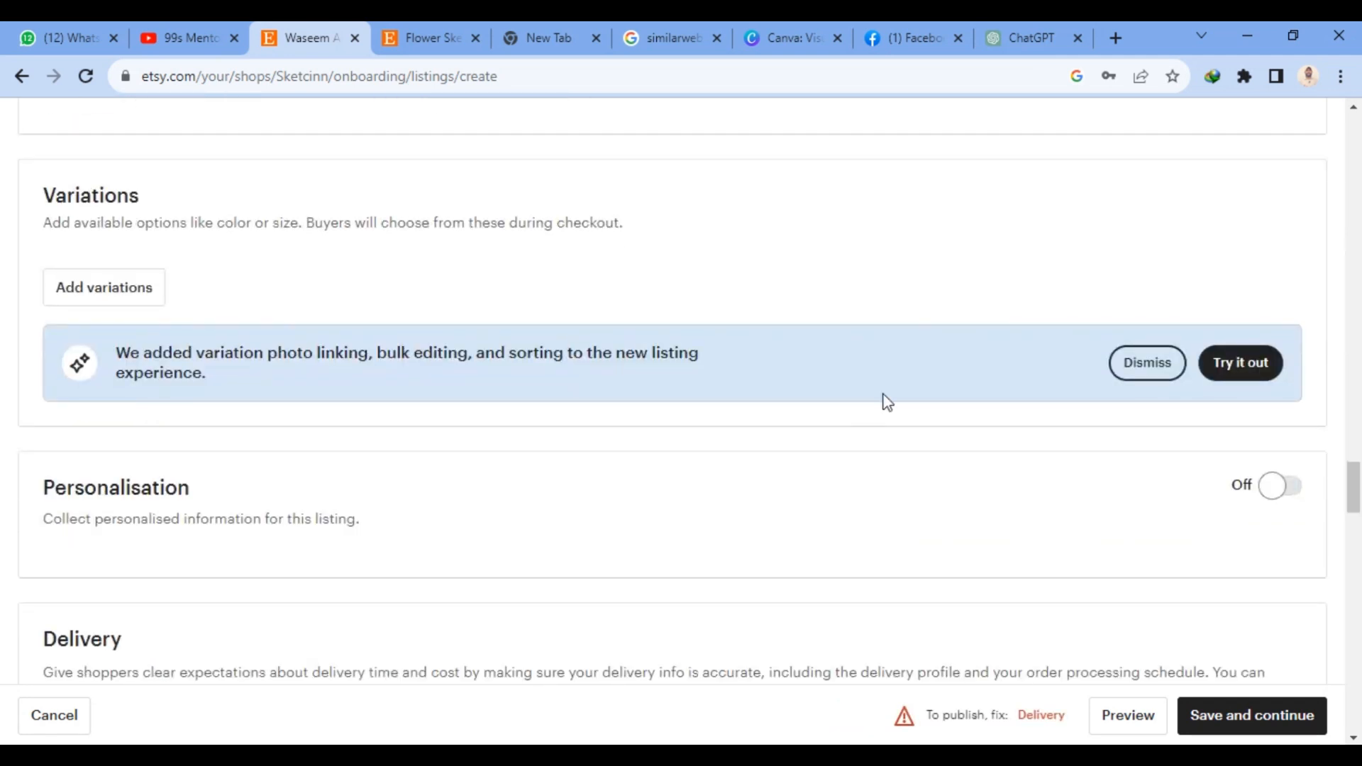
{"action": "scroll", "coordinate": [224, 422], "scroll_direction": "down", "scroll_amount": 7}
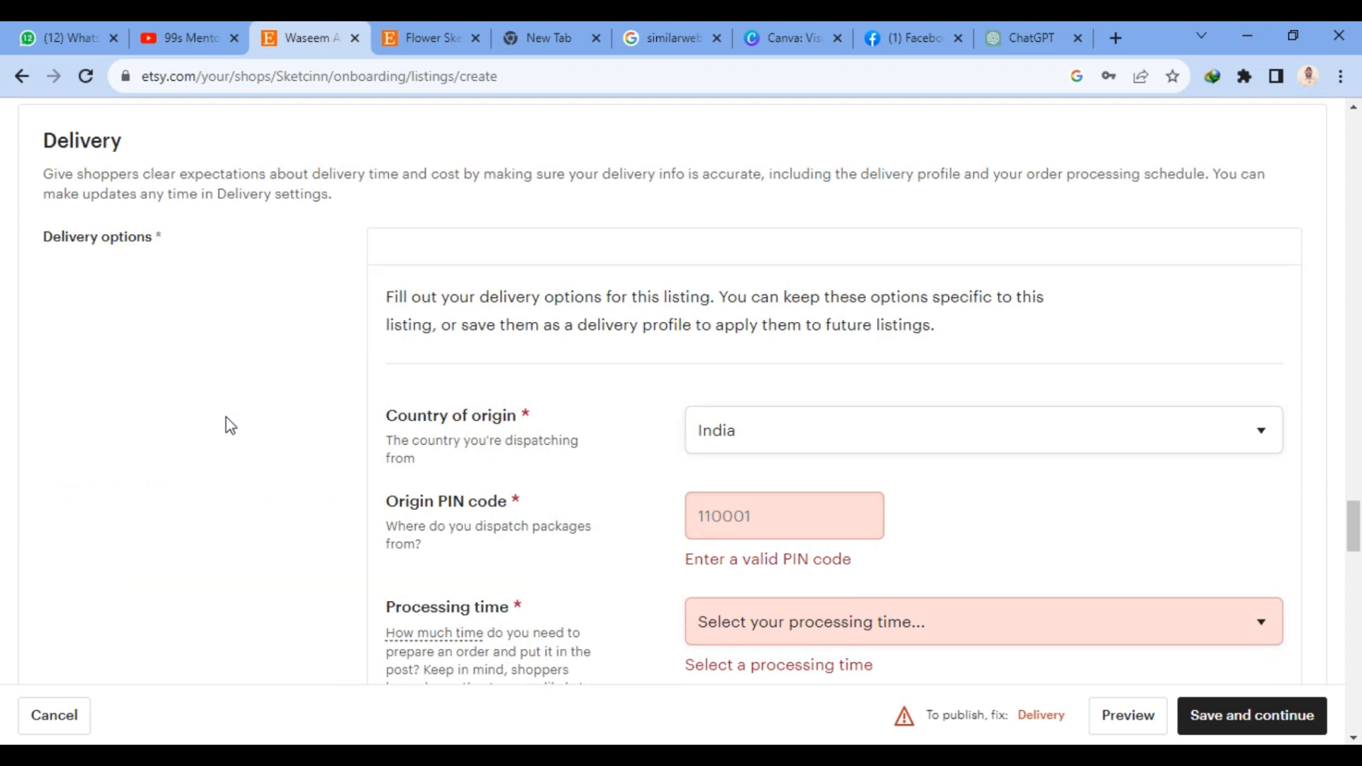
{"action": "scroll", "coordinate": [780, 447], "scroll_direction": "down", "scroll_amount": 3}
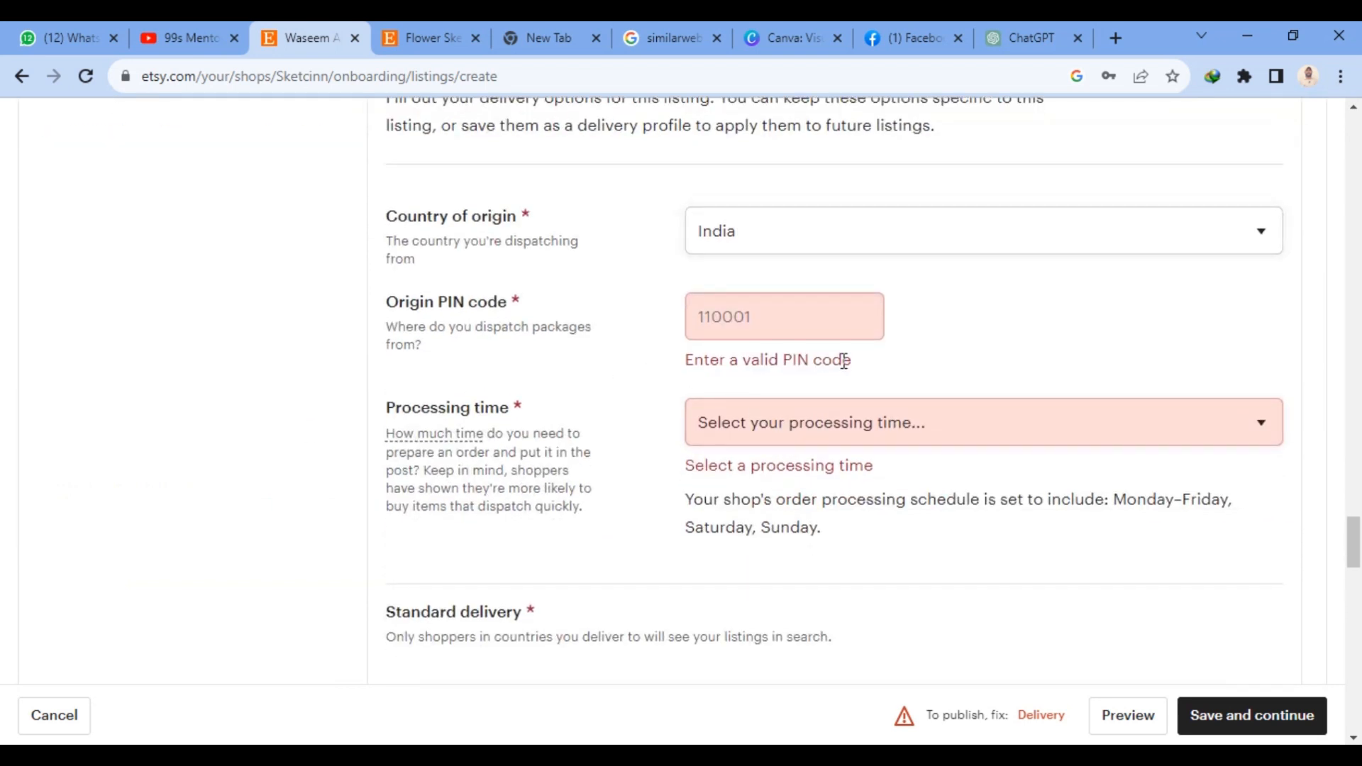
{"action": "left_click", "coordinate": [808, 440]}
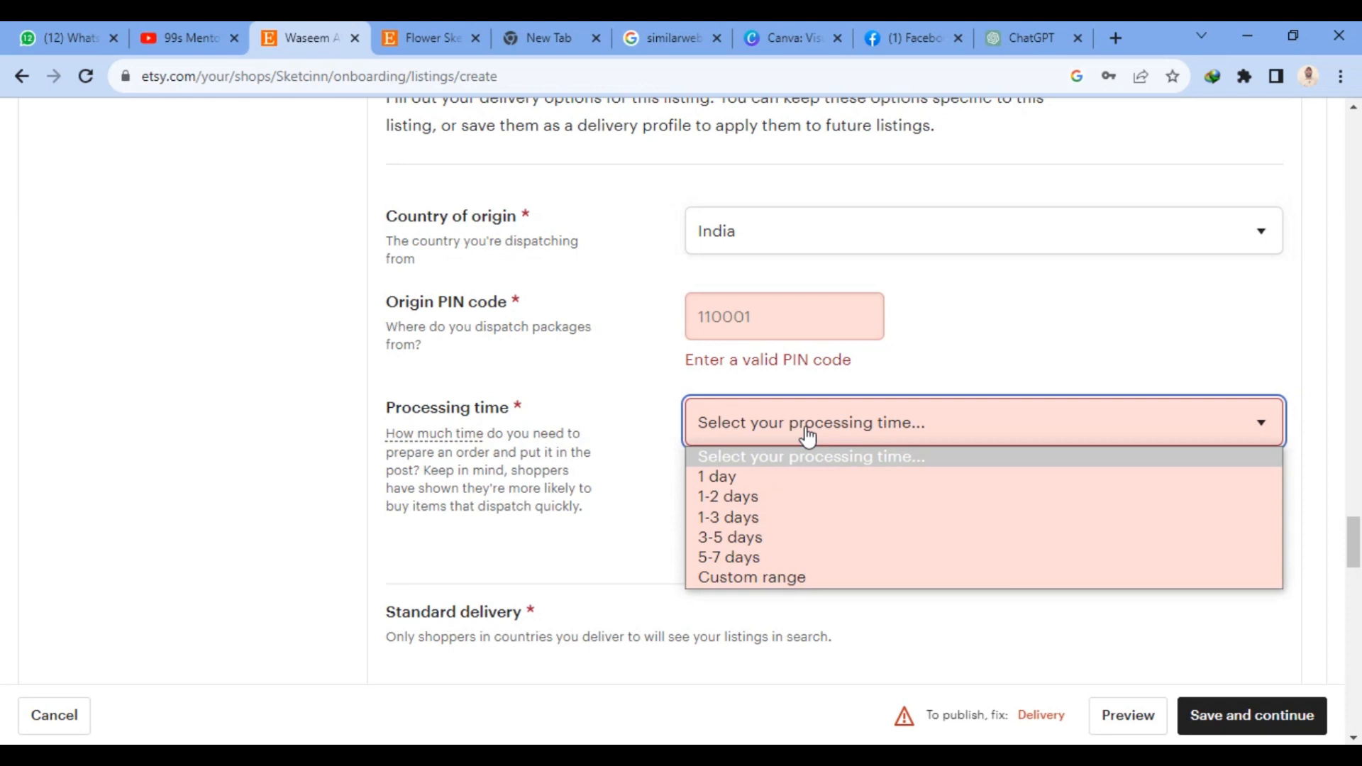
{"action": "left_click", "coordinate": [738, 498]}
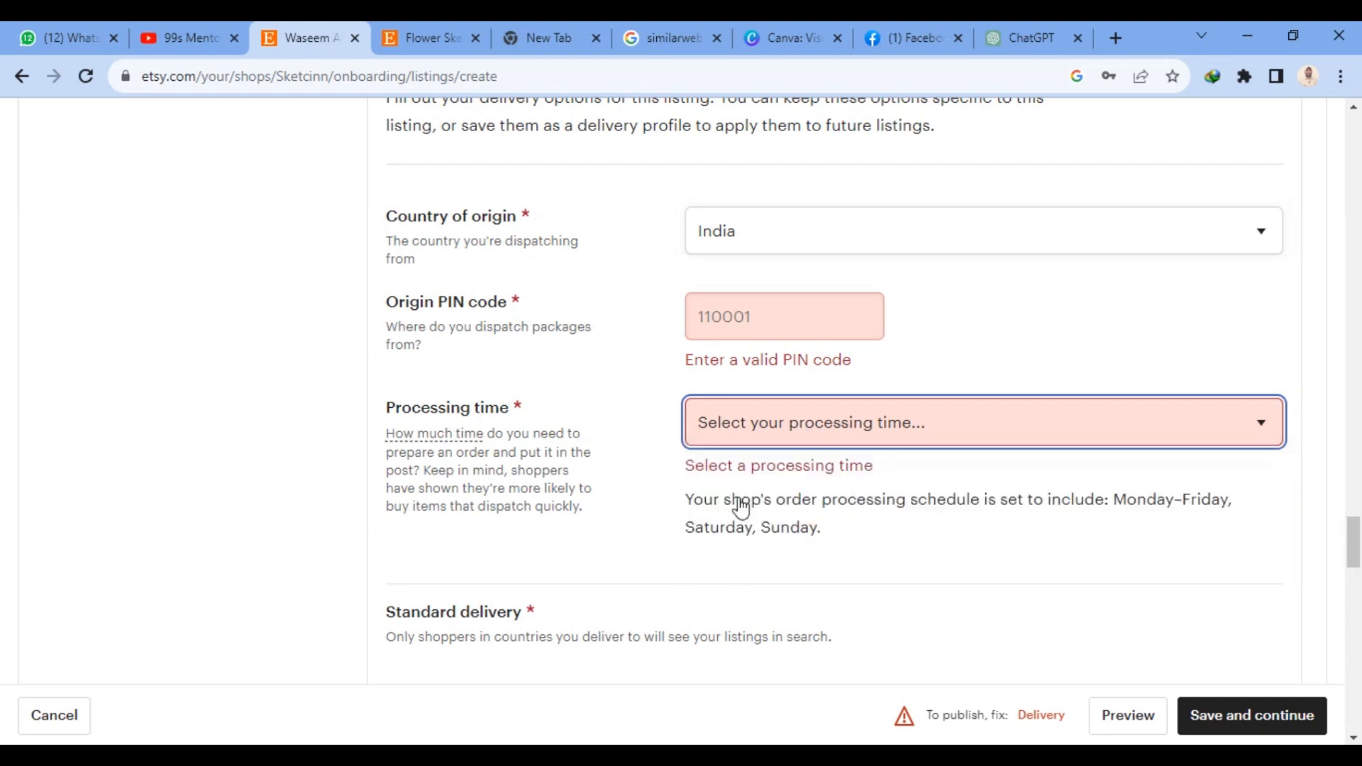
{"action": "left_click", "coordinate": [769, 331]}
{"action": "left_click", "coordinate": [795, 380]}
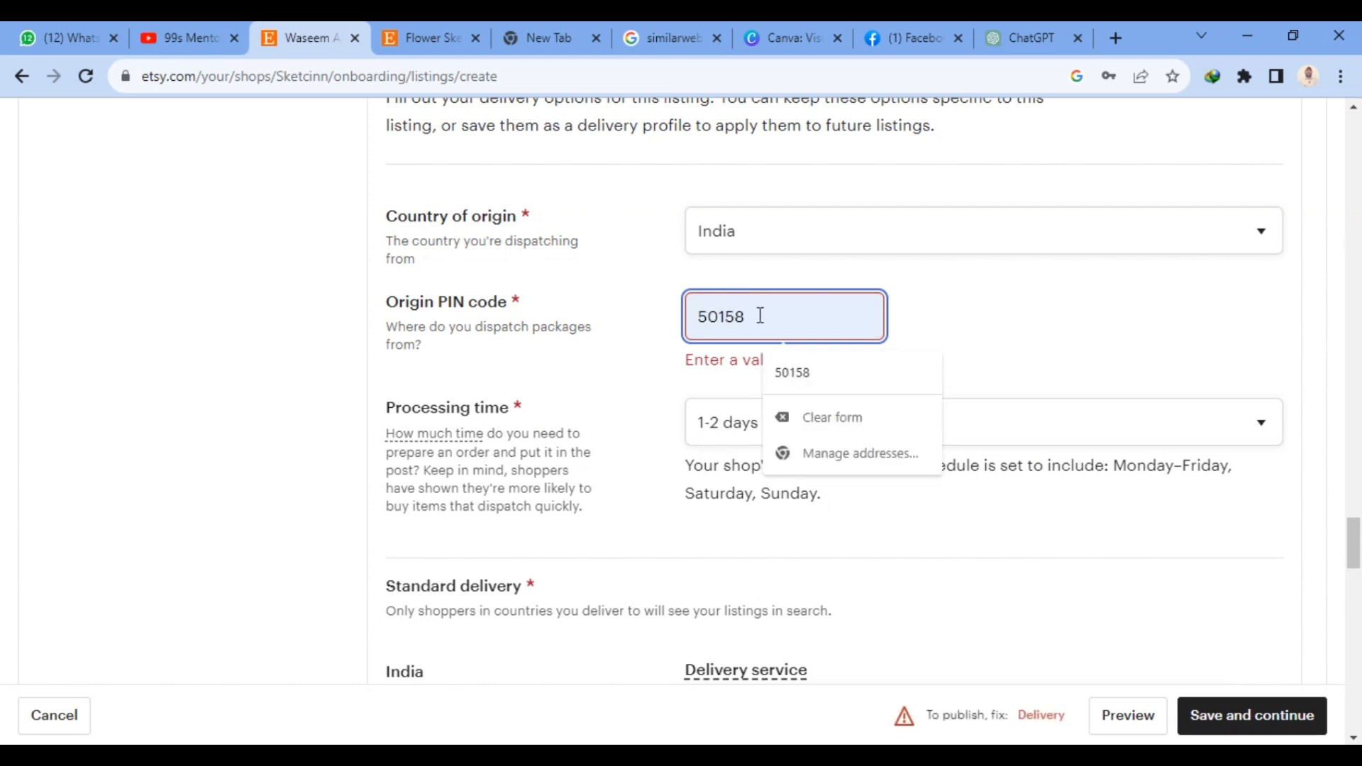
{"action": "key", "text": "BackSpace"}
{"action": "key", "text": "BackSpace"}
{"action": "key", "text": "BackSpace"}
{"action": "key", "text": "BackSpace"}
{"action": "key", "text": "BackSpace"}
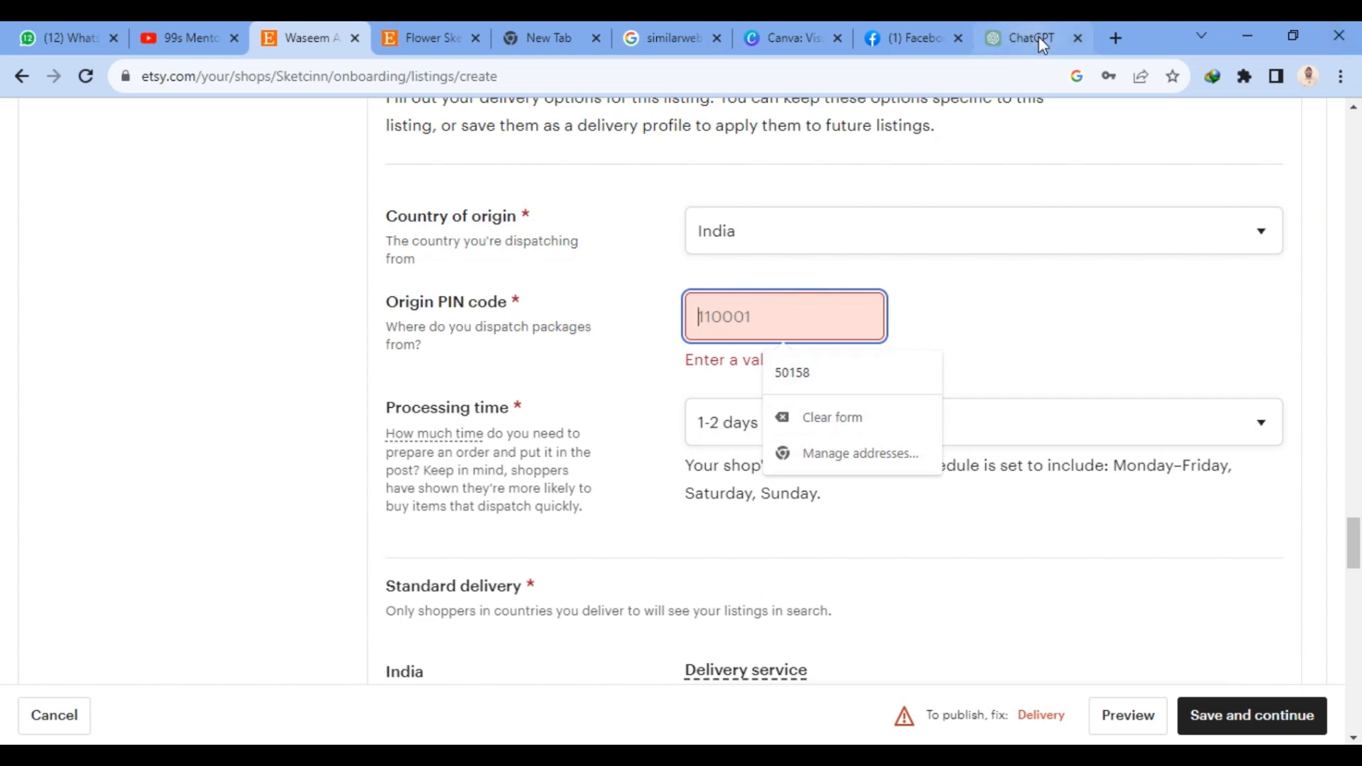
- Search Google in a new tab for "indian postal cid" and look through the results for Indian postal codes
{"action": "left_click", "coordinate": [1116, 39]}
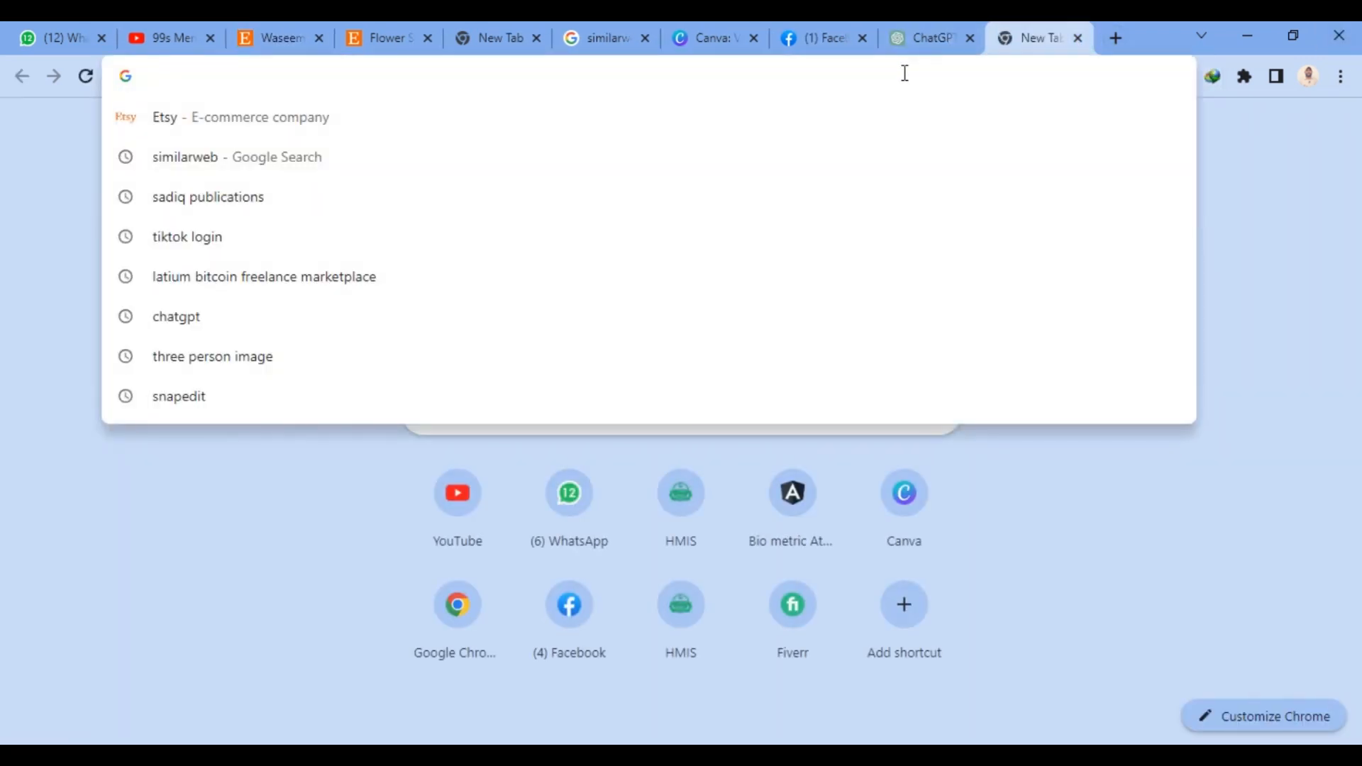
{"action": "type", "text": "indian"}
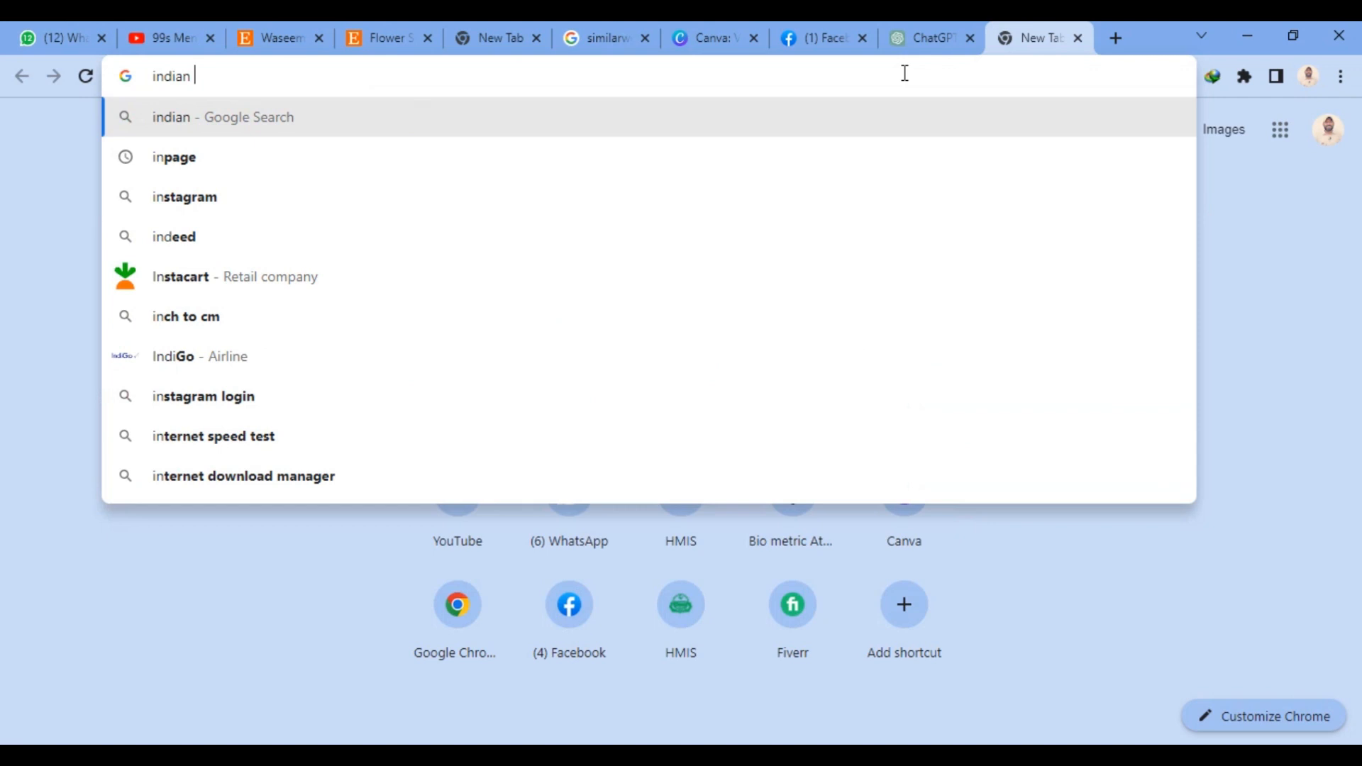
{"action": "type", "text": " co"}
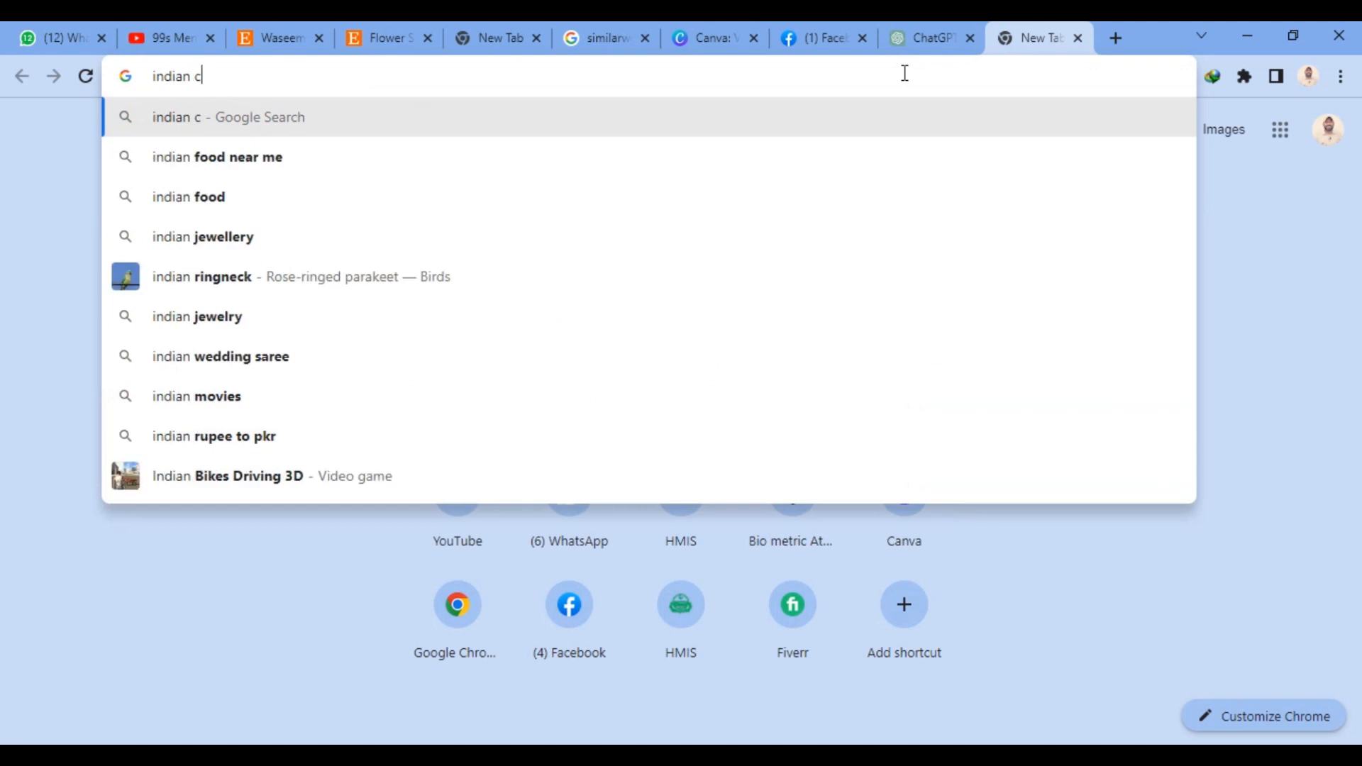
{"action": "key", "text": "BackSpace"}
{"action": "key", "text": "BackSpace"}
{"action": "type", "text": "pos"}
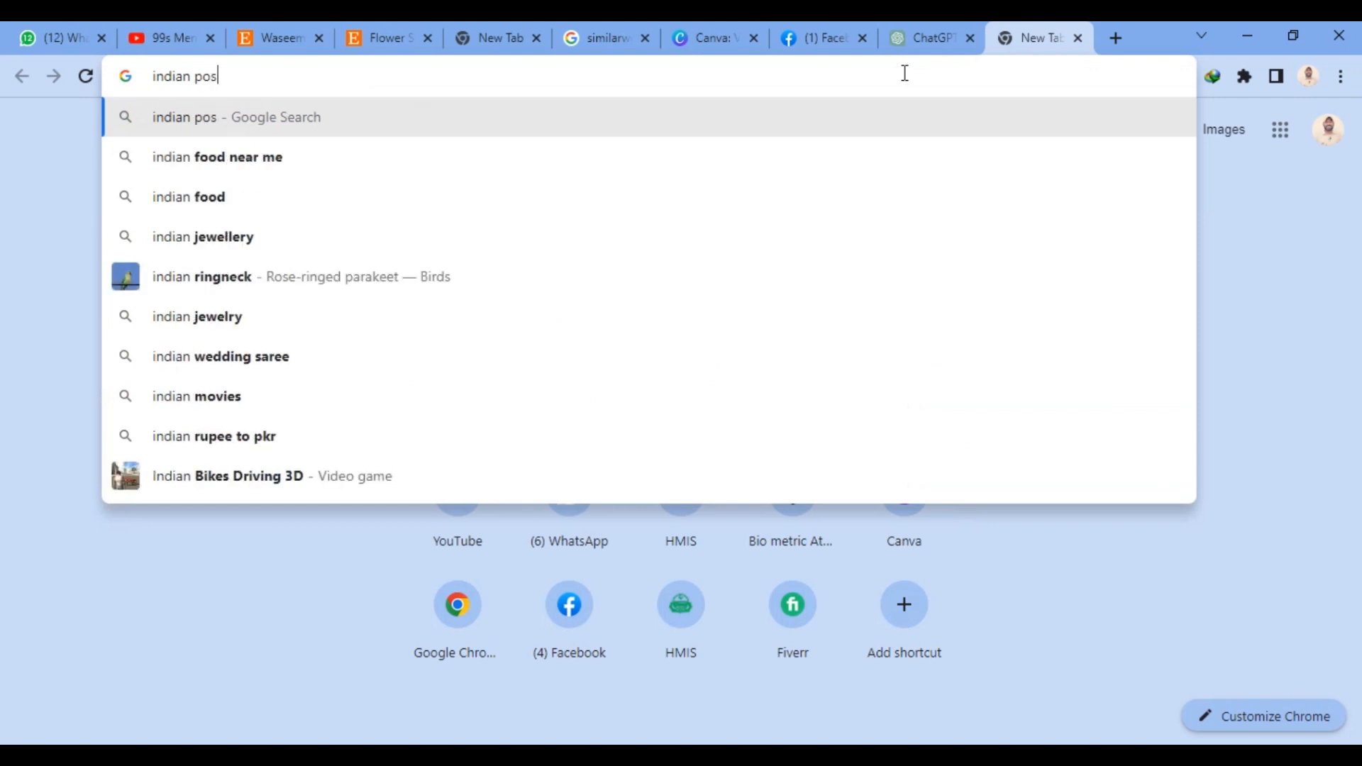
{"action": "type", "text": "tal cid"}
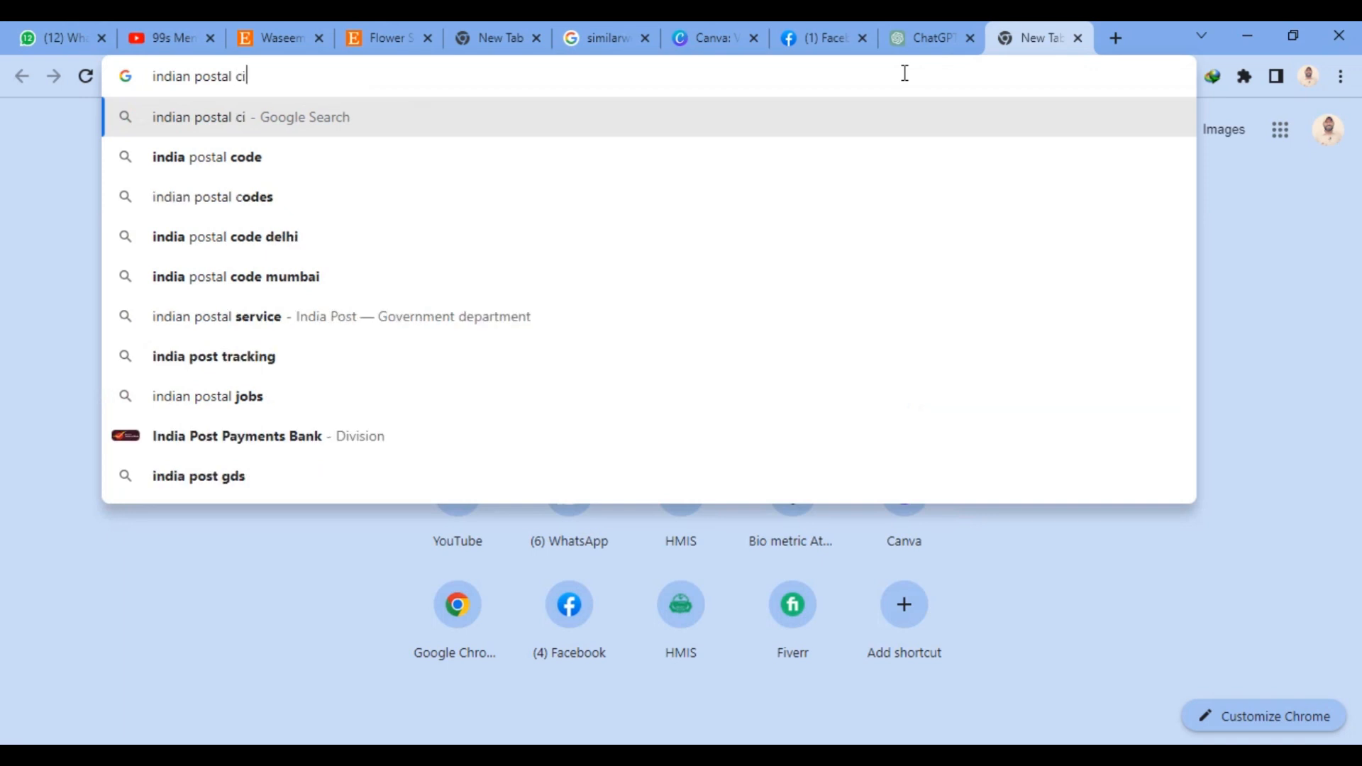
{"action": "key", "text": "Return"}
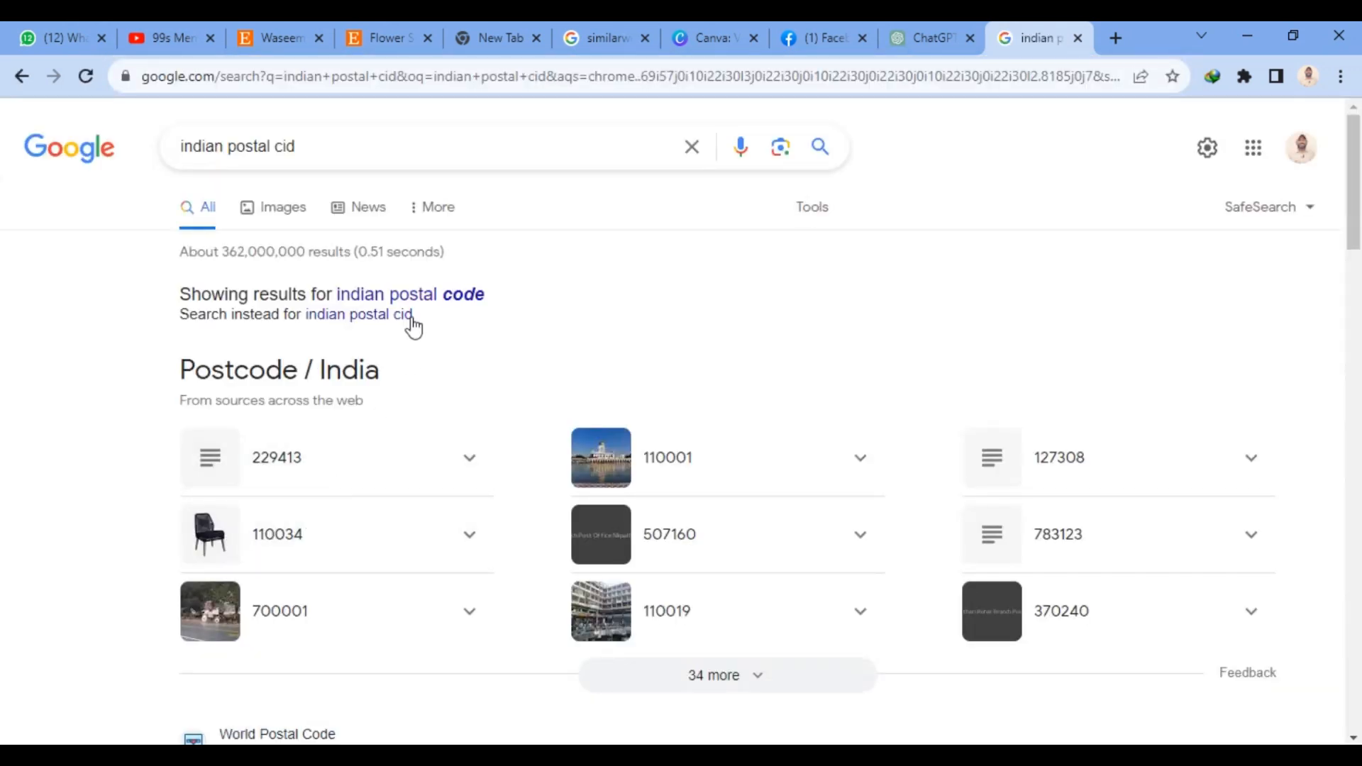
{"action": "scroll", "coordinate": [412, 326], "scroll_direction": "down", "scroll_amount": 4}
{"action": "scroll", "coordinate": [413, 328], "scroll_direction": "down", "scroll_amount": 3}
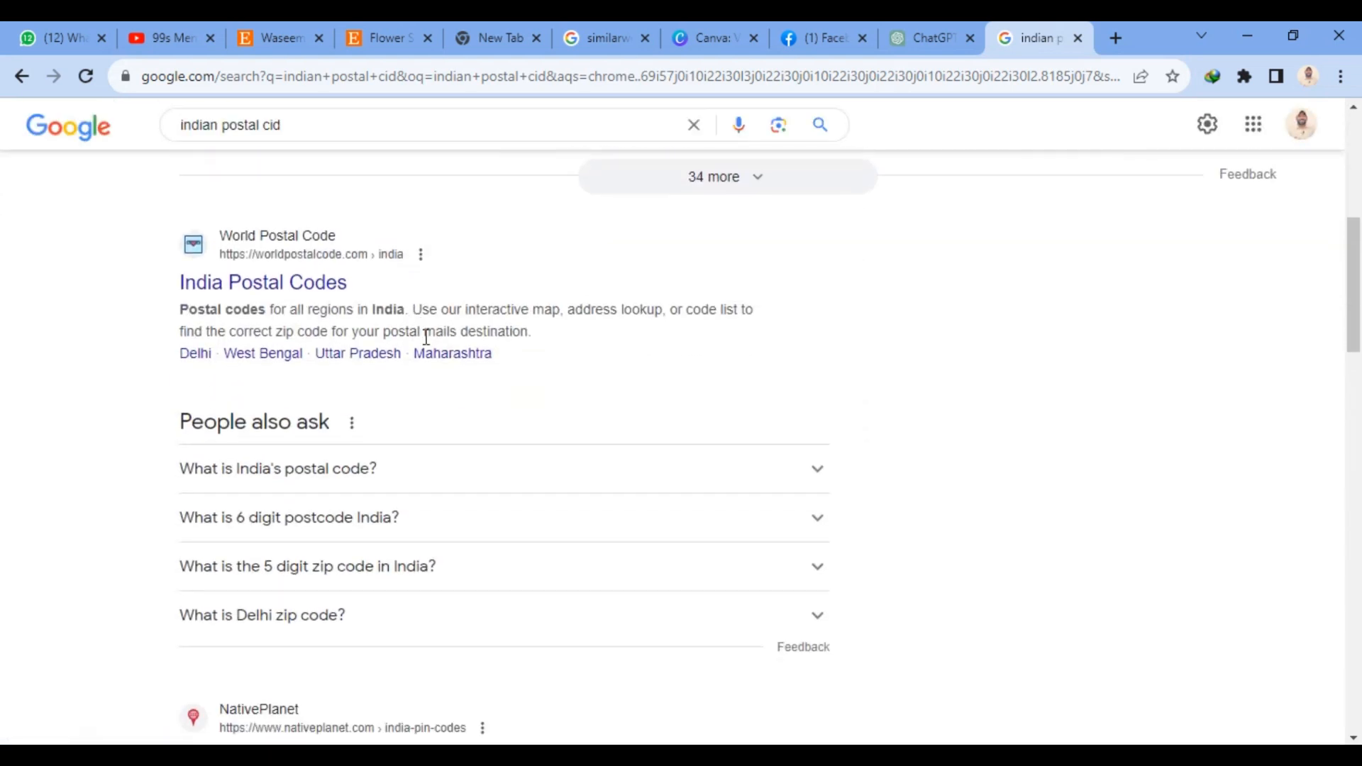
{"action": "scroll", "coordinate": [376, 351], "scroll_direction": "down", "scroll_amount": 4}
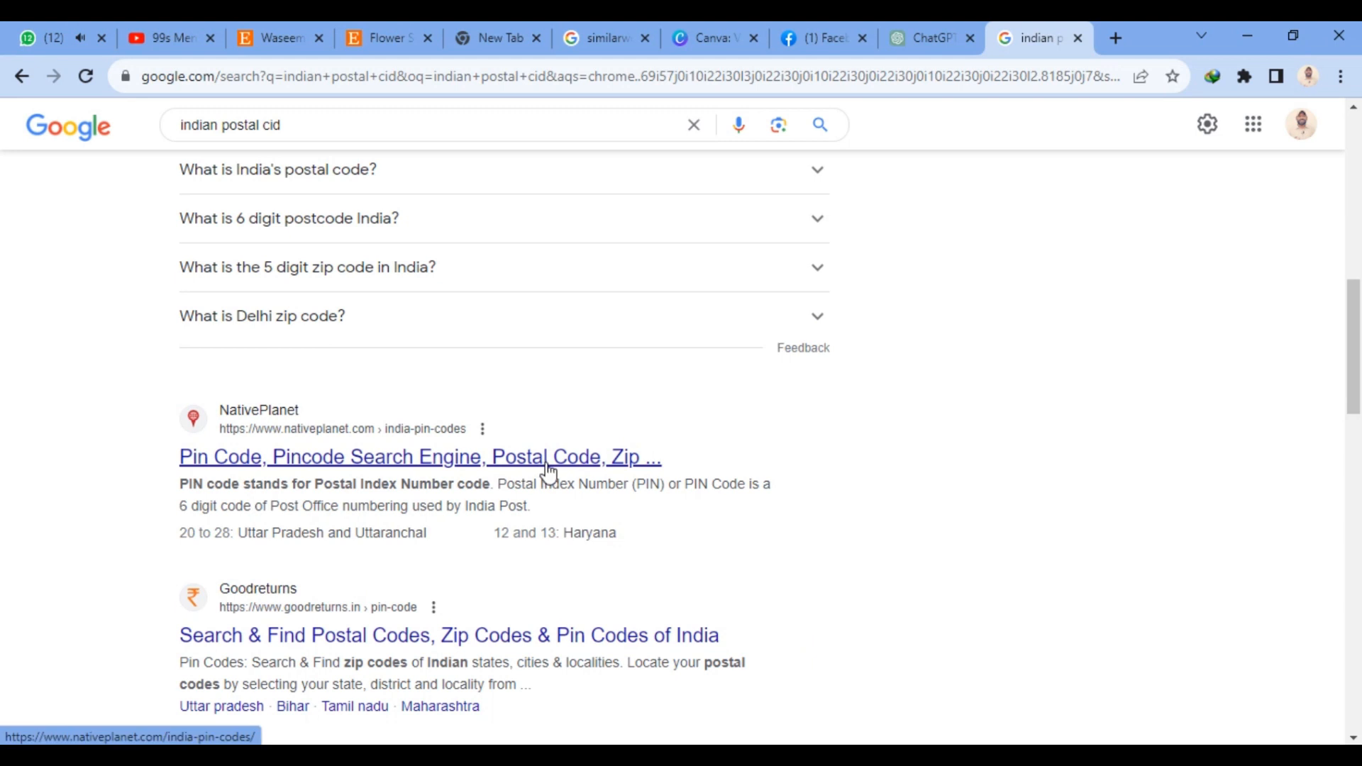
- Open the NativePlanet PIN code result, and try to save the Etsy listing's delivery options as a delivery profile
{"action": "left_click", "coordinate": [455, 465]}
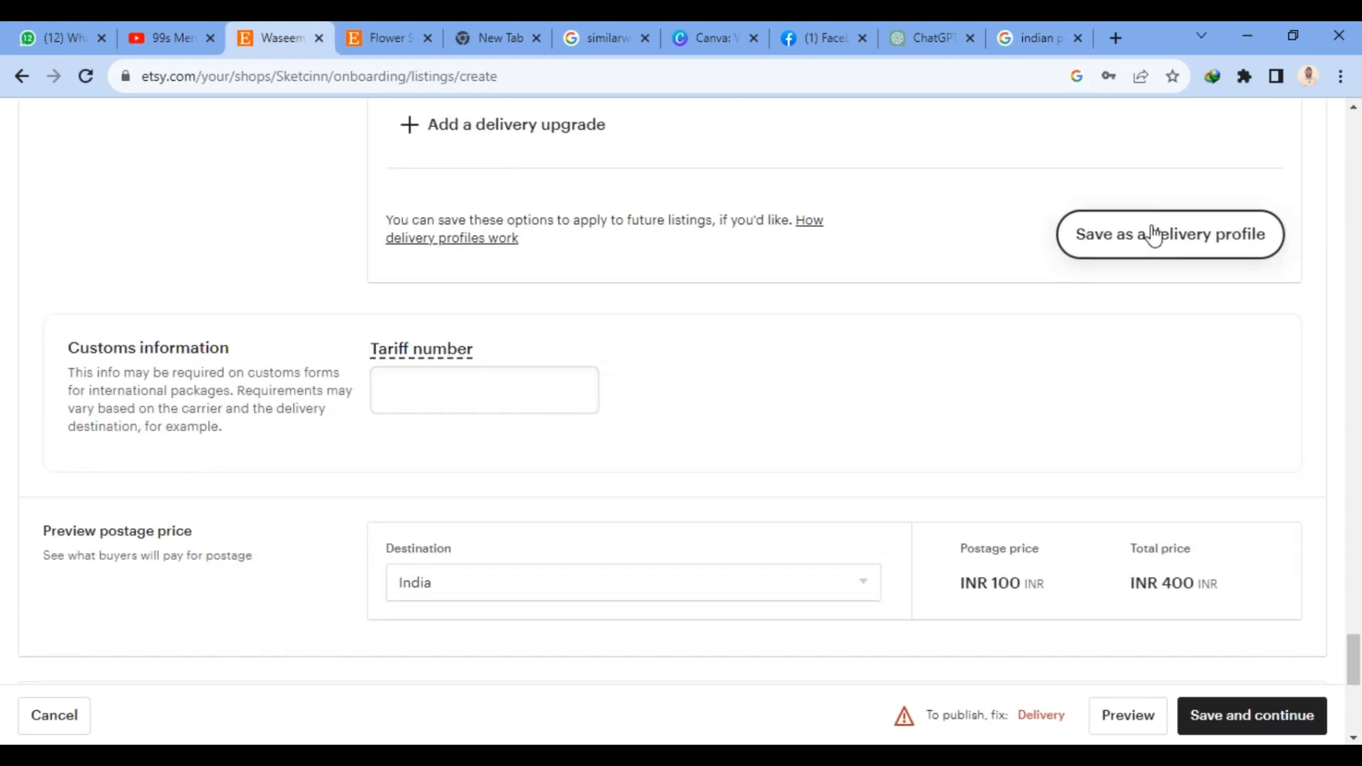
{"action": "left_click", "coordinate": [1152, 232]}
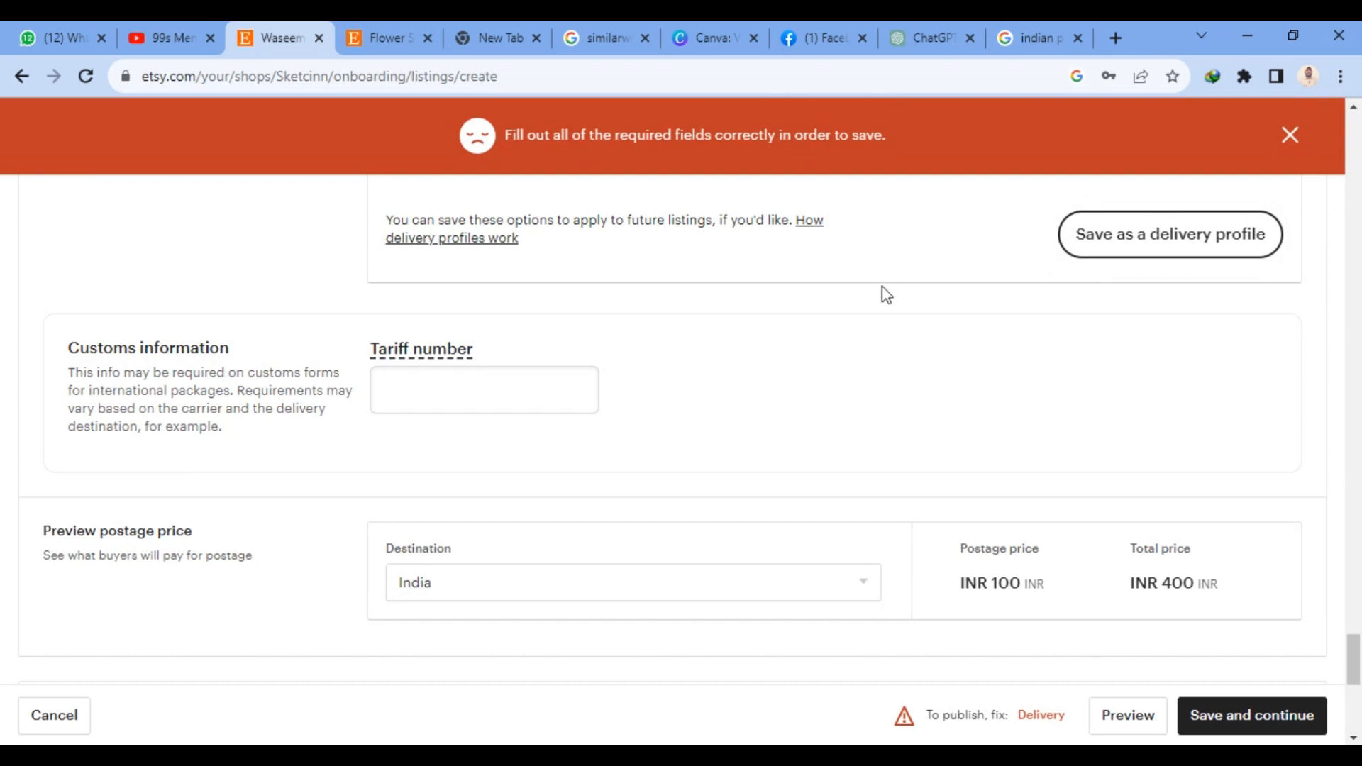
- Set the delivery charge for Everywhere else to Fixed price in the listing's delivery options
{"action": "scroll", "coordinate": [886, 295], "scroll_direction": "up", "scroll_amount": 5}
{"action": "scroll", "coordinate": [571, 415], "scroll_direction": "up", "scroll_amount": 4}
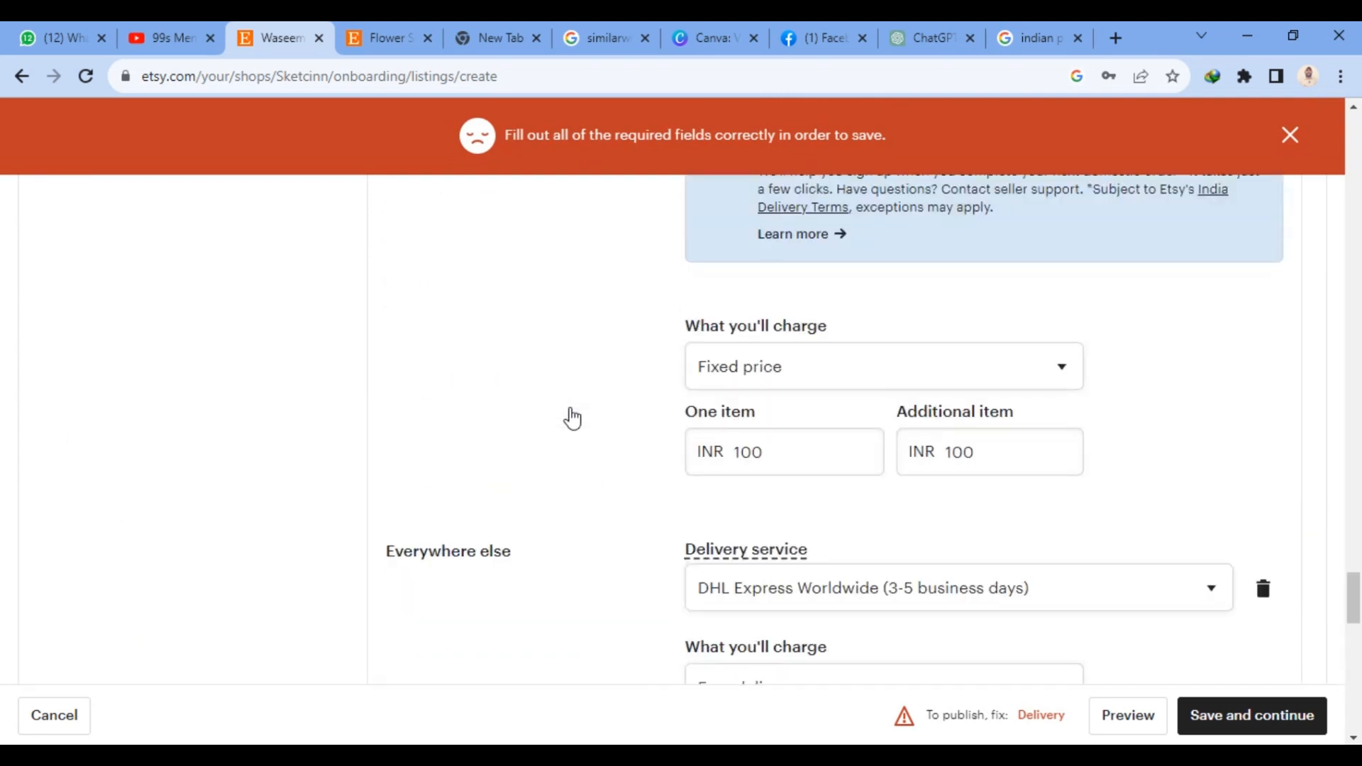
{"action": "scroll", "coordinate": [573, 413], "scroll_direction": "up", "scroll_amount": 1}
{"action": "scroll", "coordinate": [957, 422], "scroll_direction": "down", "scroll_amount": 4}
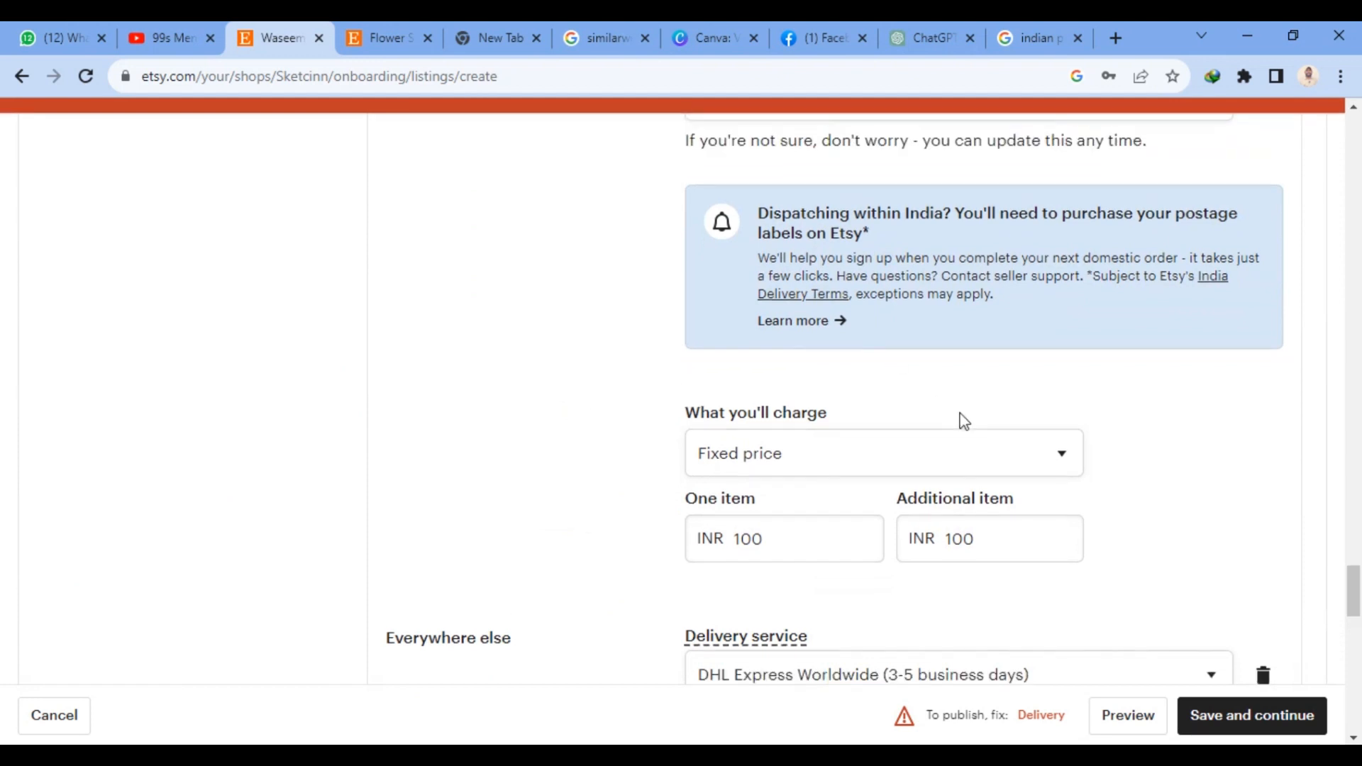
{"action": "left_click", "coordinate": [774, 488]}
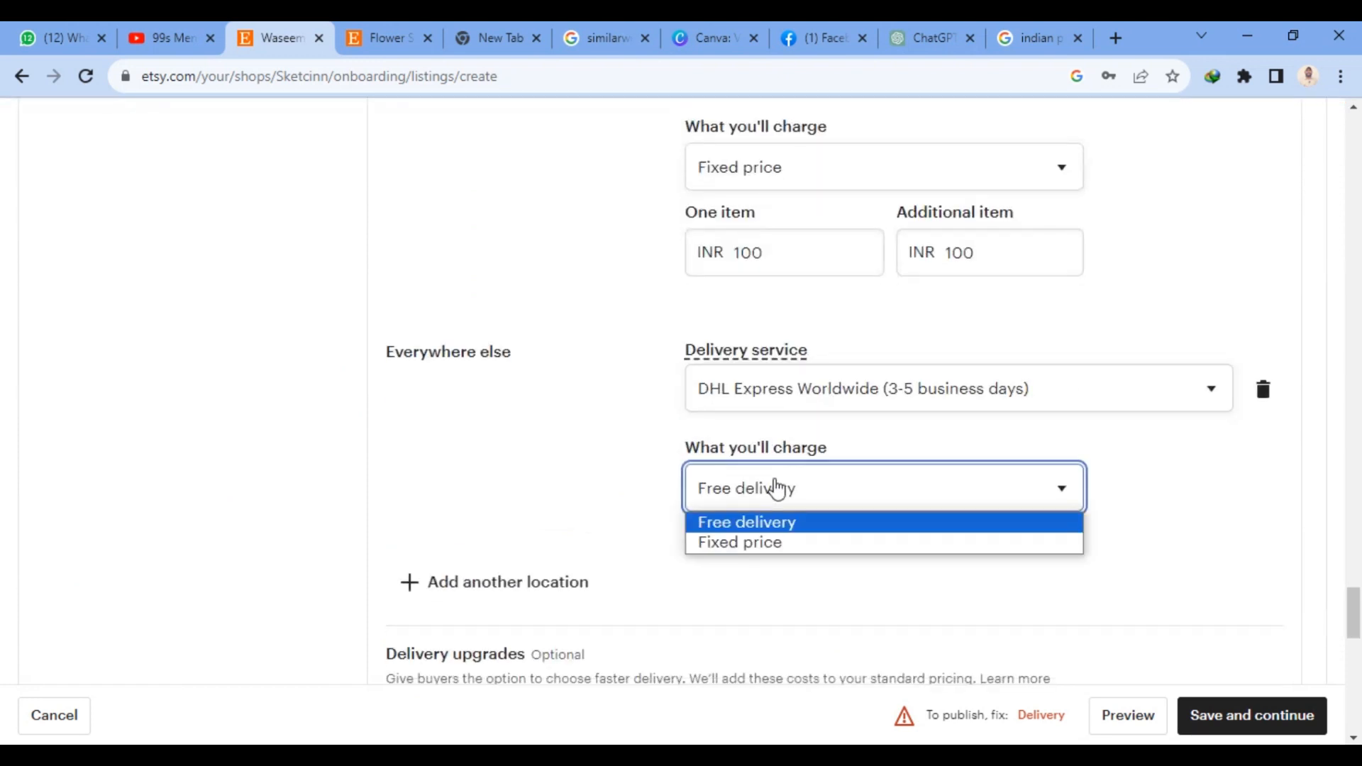
{"action": "left_click", "coordinate": [766, 544]}
- Check the remaining listing sections down to Returns and exchanges, and try to save the listing and continue
{"action": "scroll", "coordinate": [797, 425], "scroll_direction": "down", "scroll_amount": 3}
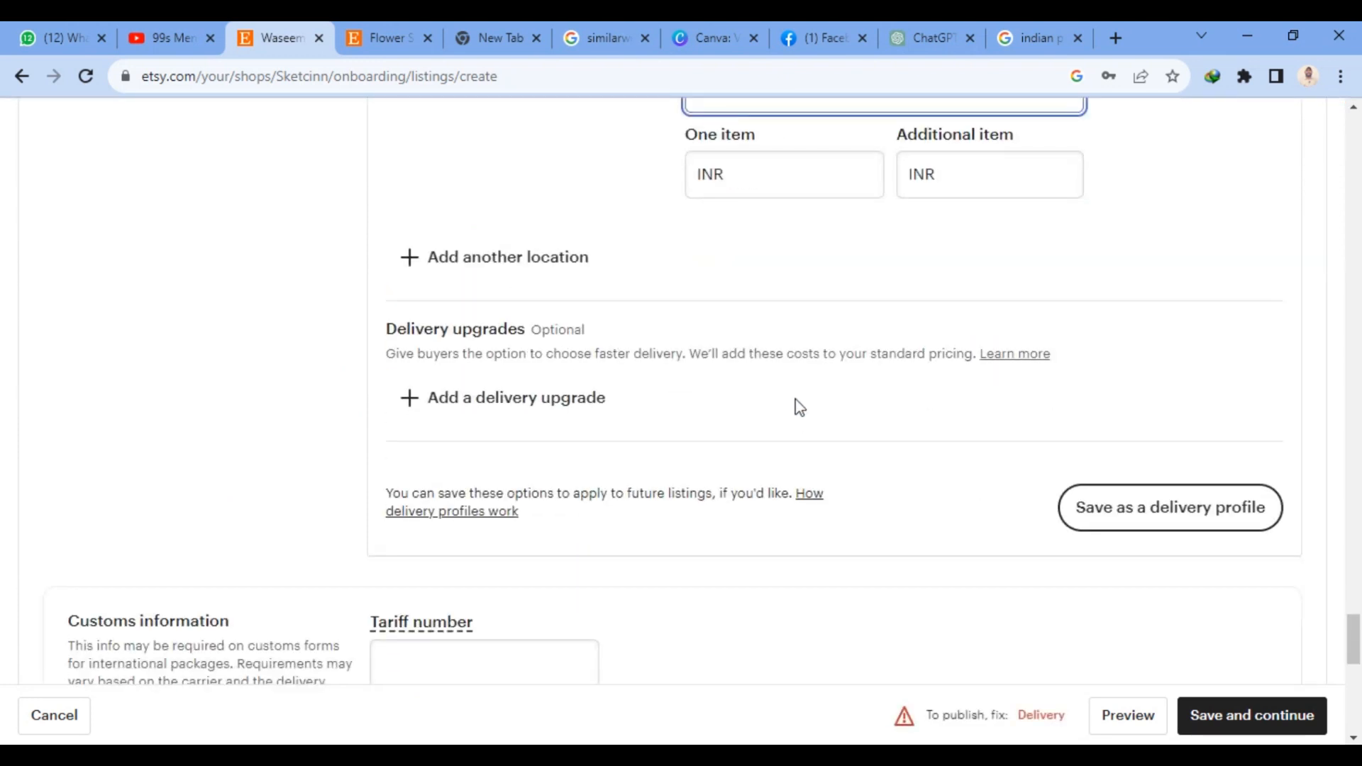
{"action": "scroll", "coordinate": [797, 404], "scroll_direction": "down", "scroll_amount": 3}
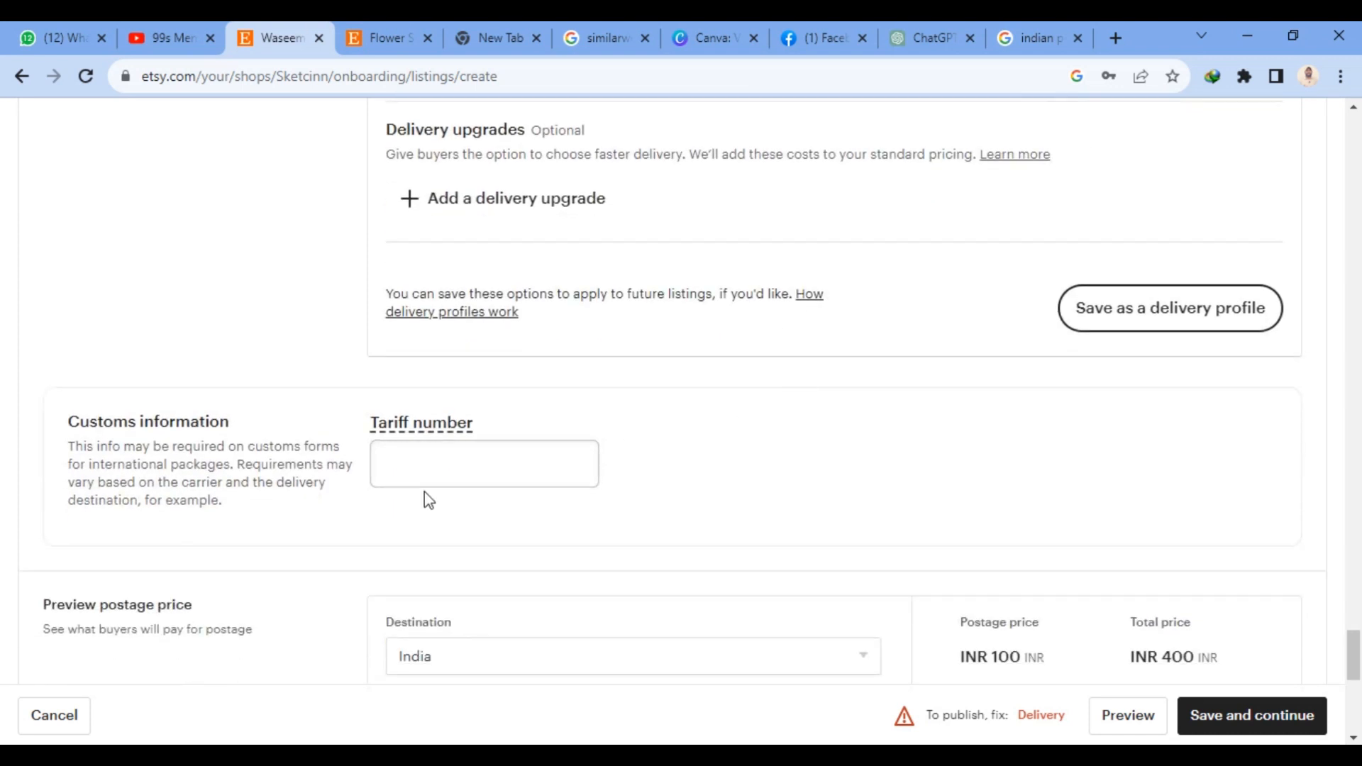
{"action": "scroll", "coordinate": [813, 424], "scroll_direction": "down", "scroll_amount": 3}
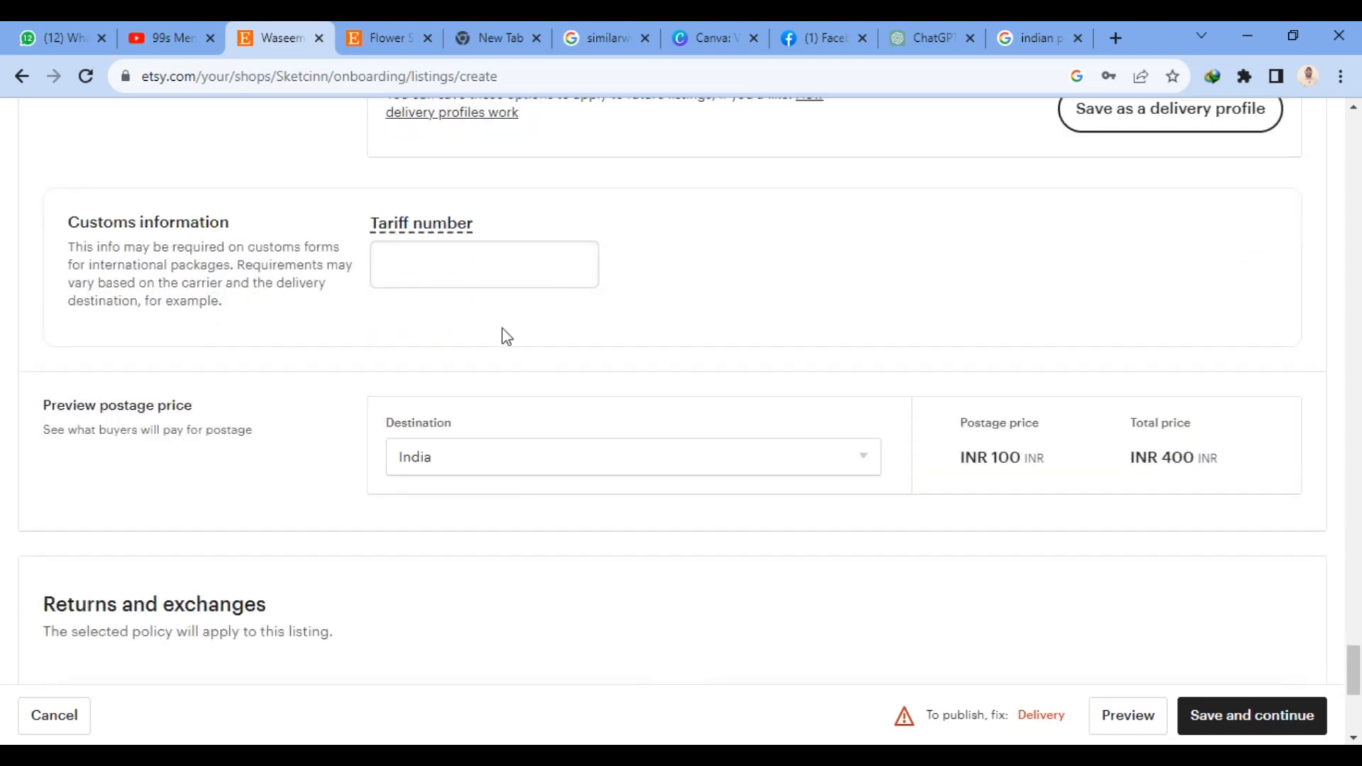
{"action": "left_click", "coordinate": [440, 257]}
{"action": "scroll", "coordinate": [847, 249], "scroll_direction": "down", "scroll_amount": 6}
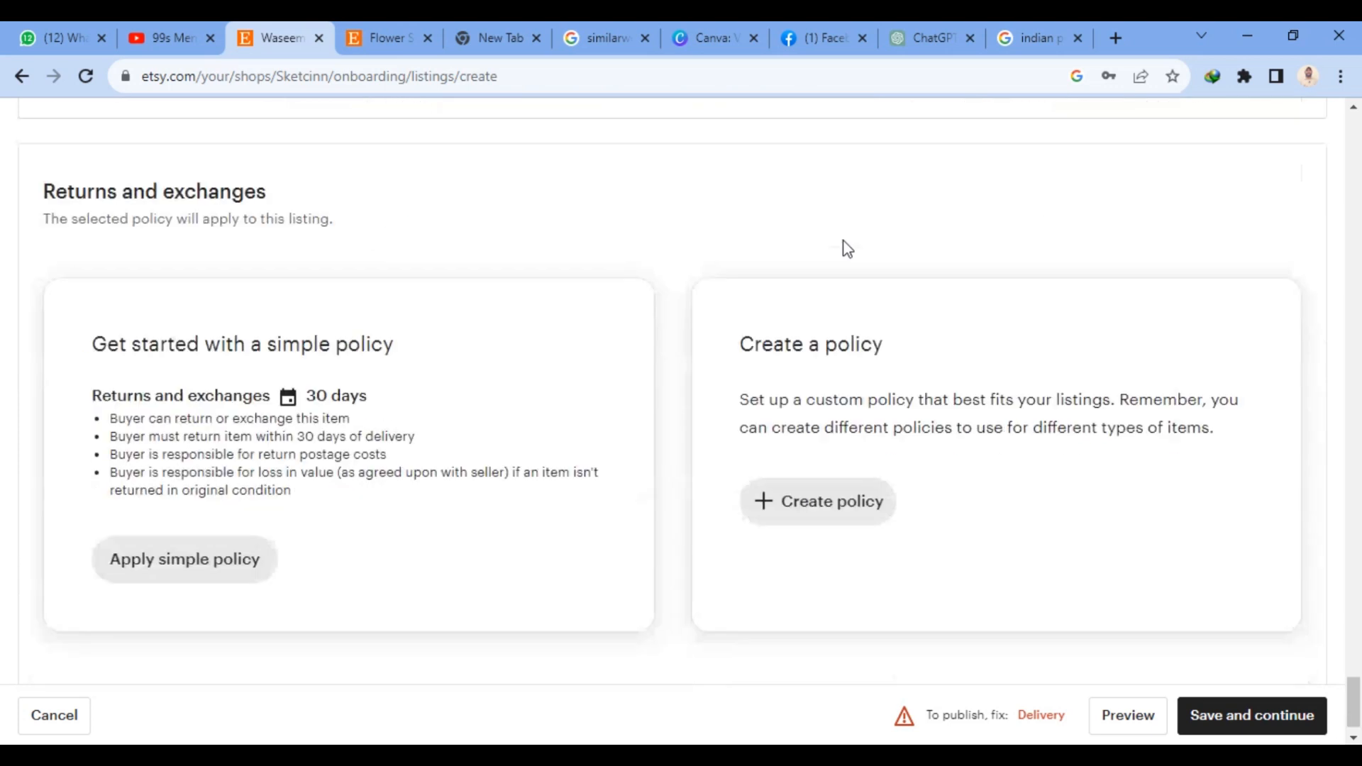
{"action": "left_click", "coordinate": [1253, 717]}
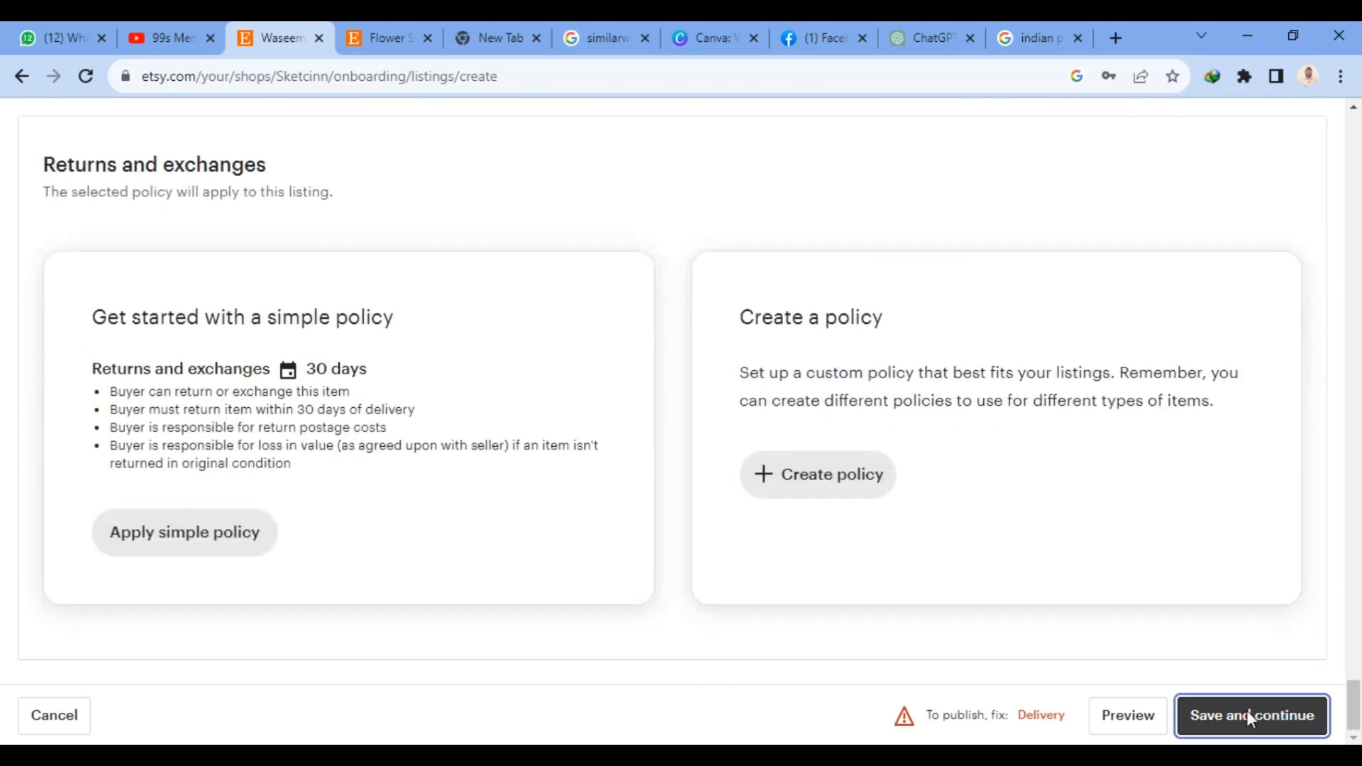
- Try 12311 as the tariff number in the Customs information section, and clear the entry
{"action": "scroll", "coordinate": [933, 278], "scroll_direction": "up", "scroll_amount": 7}
{"action": "scroll", "coordinate": [933, 278], "scroll_direction": "up", "scroll_amount": 5}
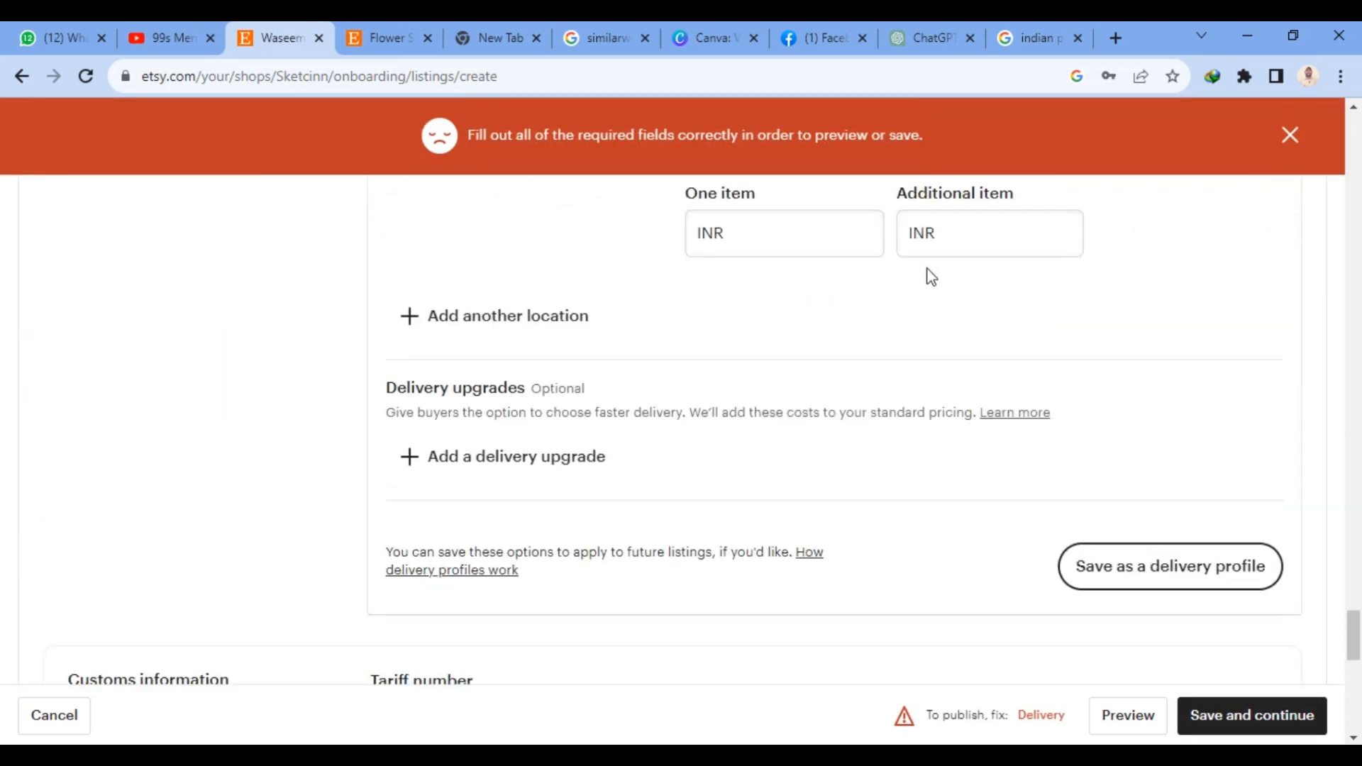
{"action": "scroll", "coordinate": [952, 290], "scroll_direction": "up", "scroll_amount": 5}
{"action": "scroll", "coordinate": [955, 289], "scroll_direction": "down", "scroll_amount": 2}
{"action": "scroll", "coordinate": [955, 289], "scroll_direction": "down", "scroll_amount": 6}
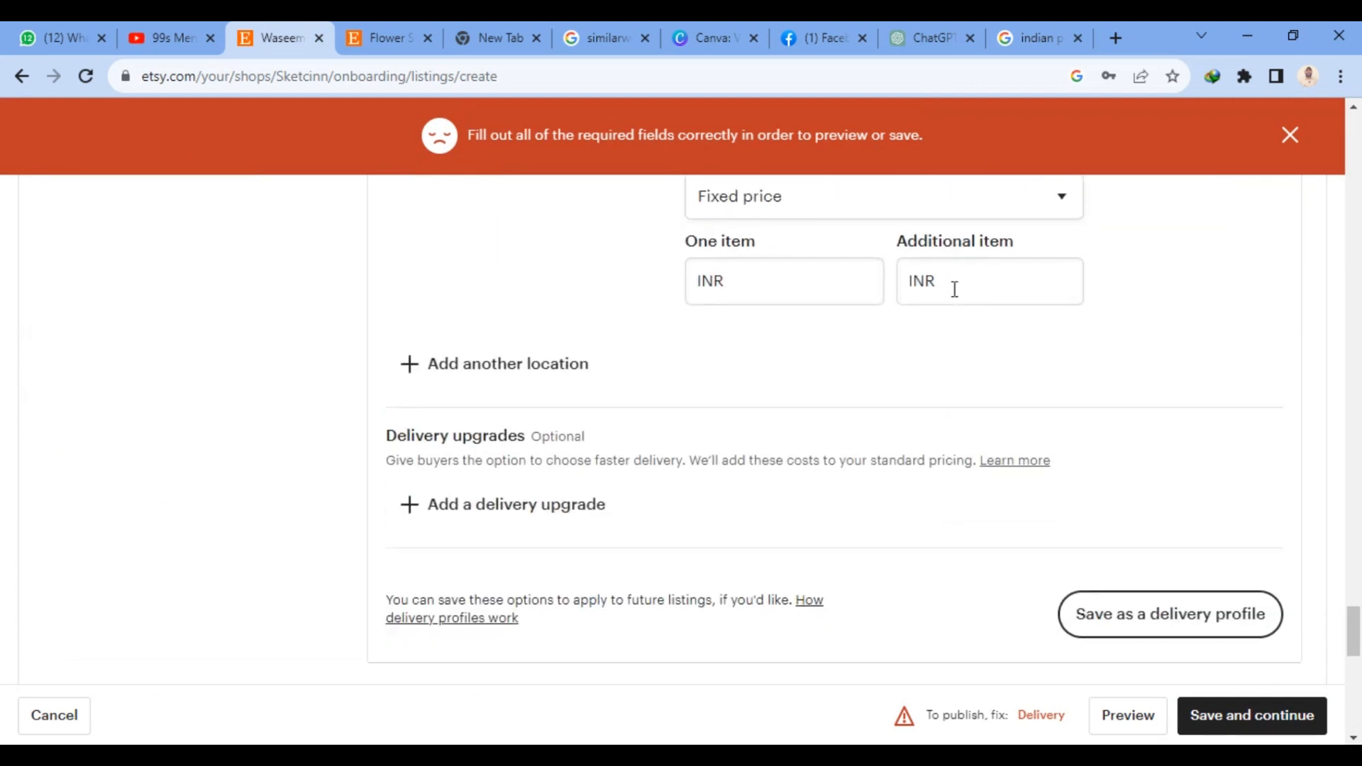
{"action": "left_click", "coordinate": [410, 522]}
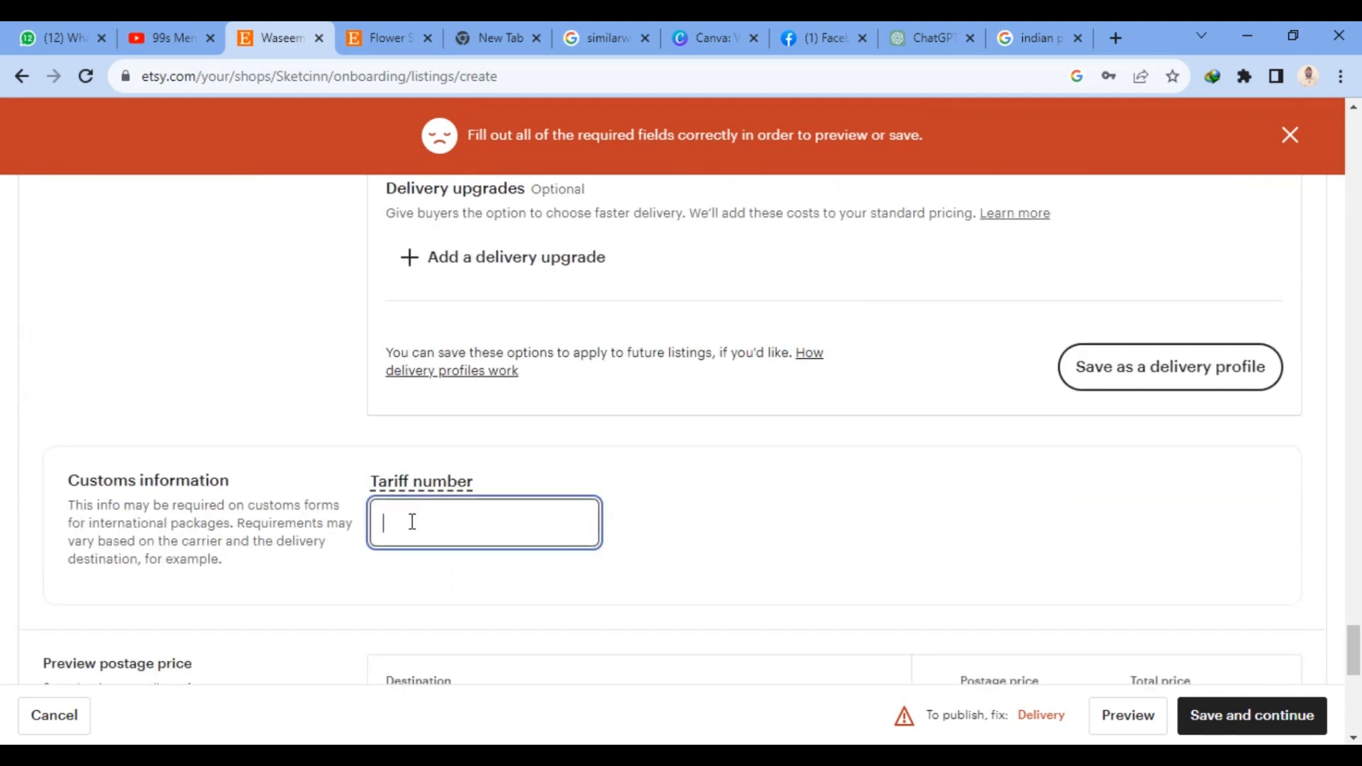
{"action": "type", "text": "12311"}
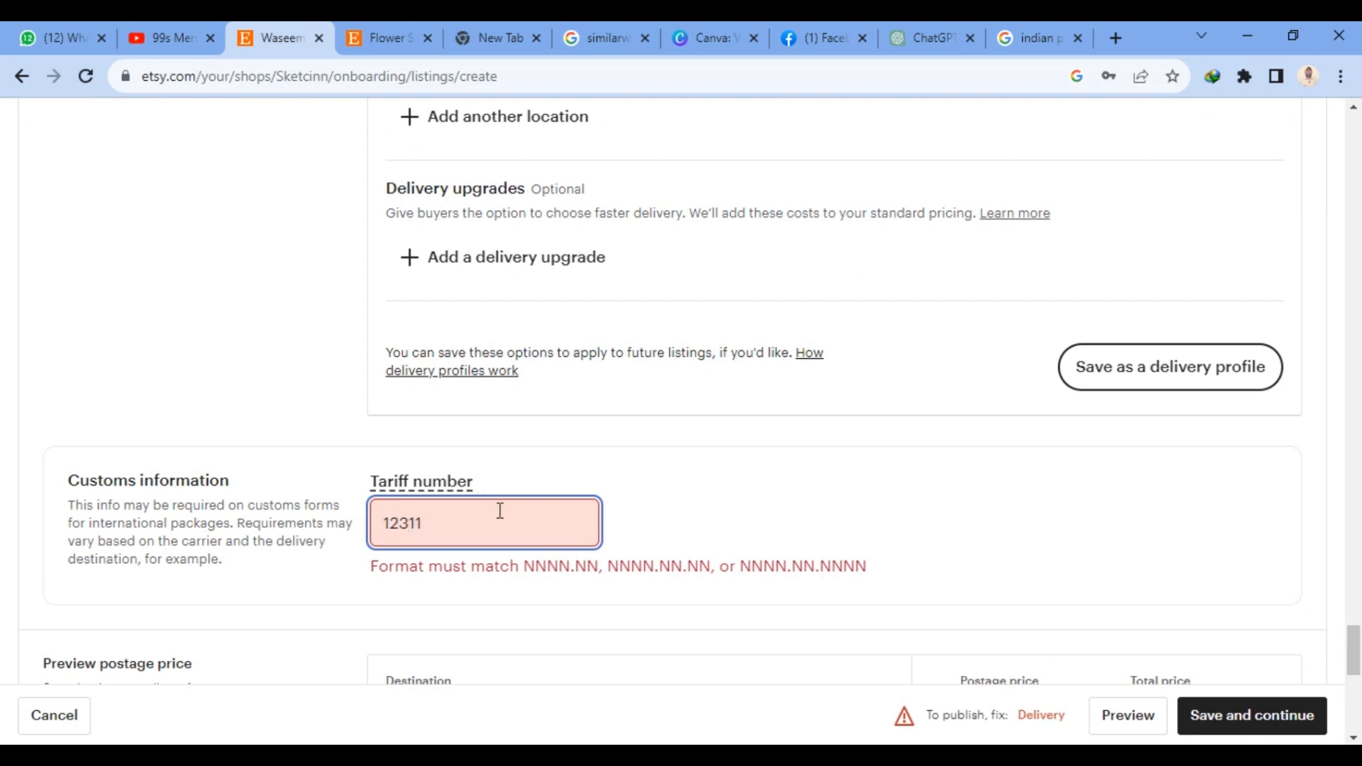
{"action": "key", "text": "ctrl+a"}
{"action": "key", "text": "BackSpace"}
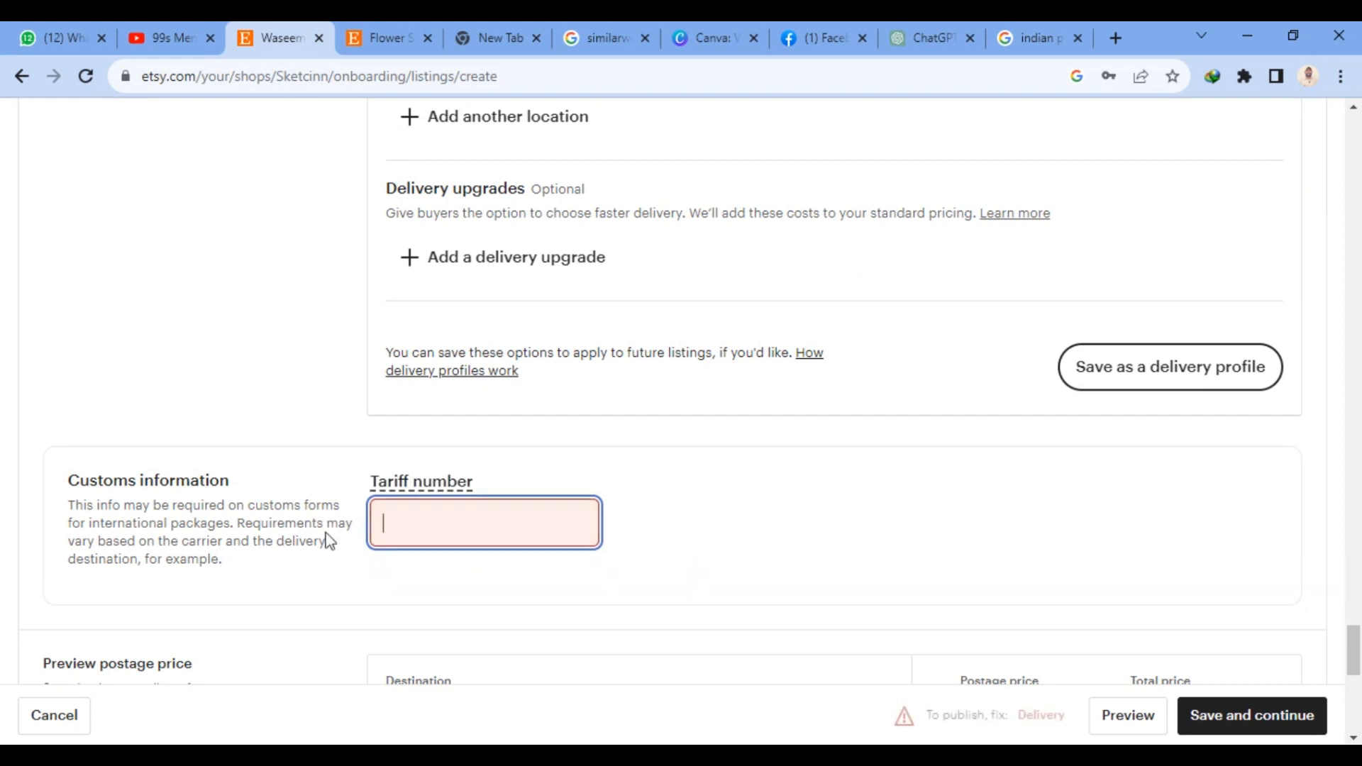
- Try a long string of digits starting with 314 as the tariff number, and clear the field
{"action": "scroll", "coordinate": [798, 538], "scroll_direction": "down", "scroll_amount": 4}
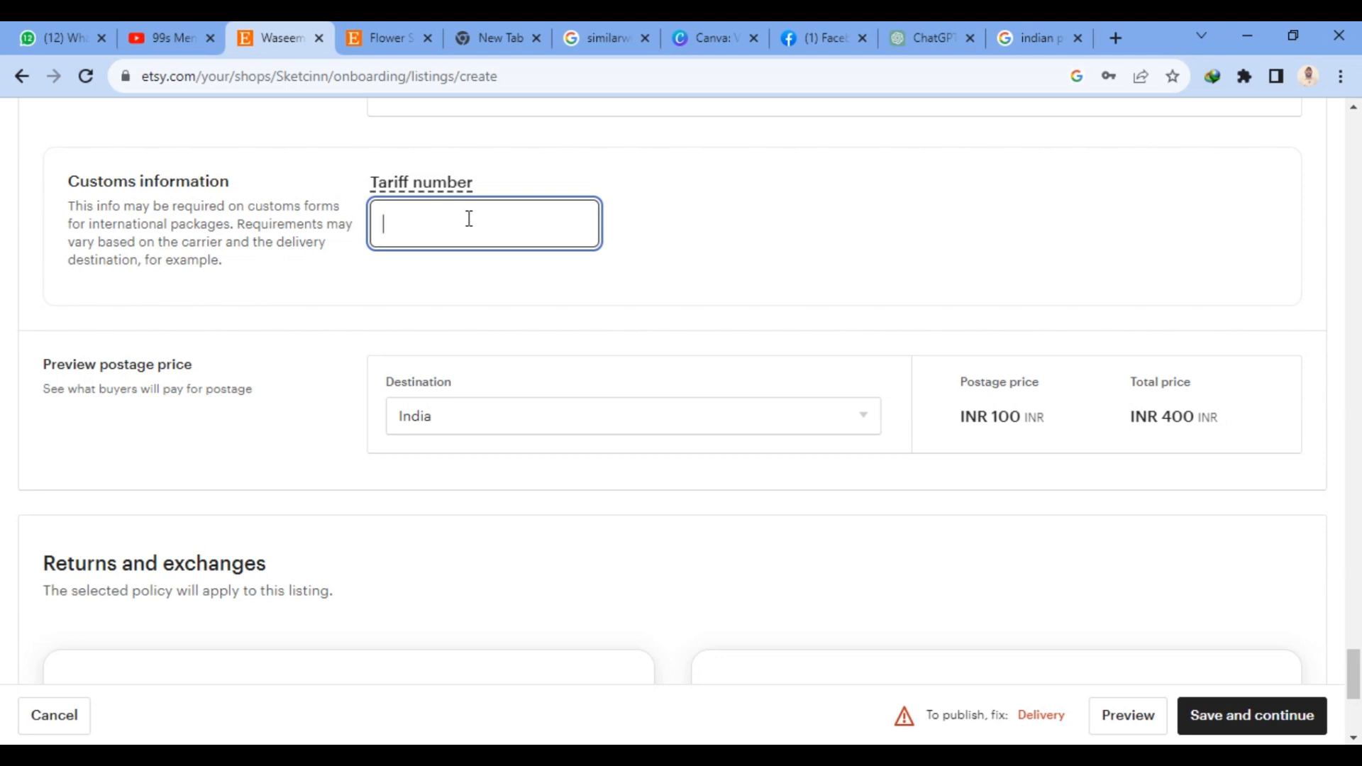
{"action": "type", "text": "314"}
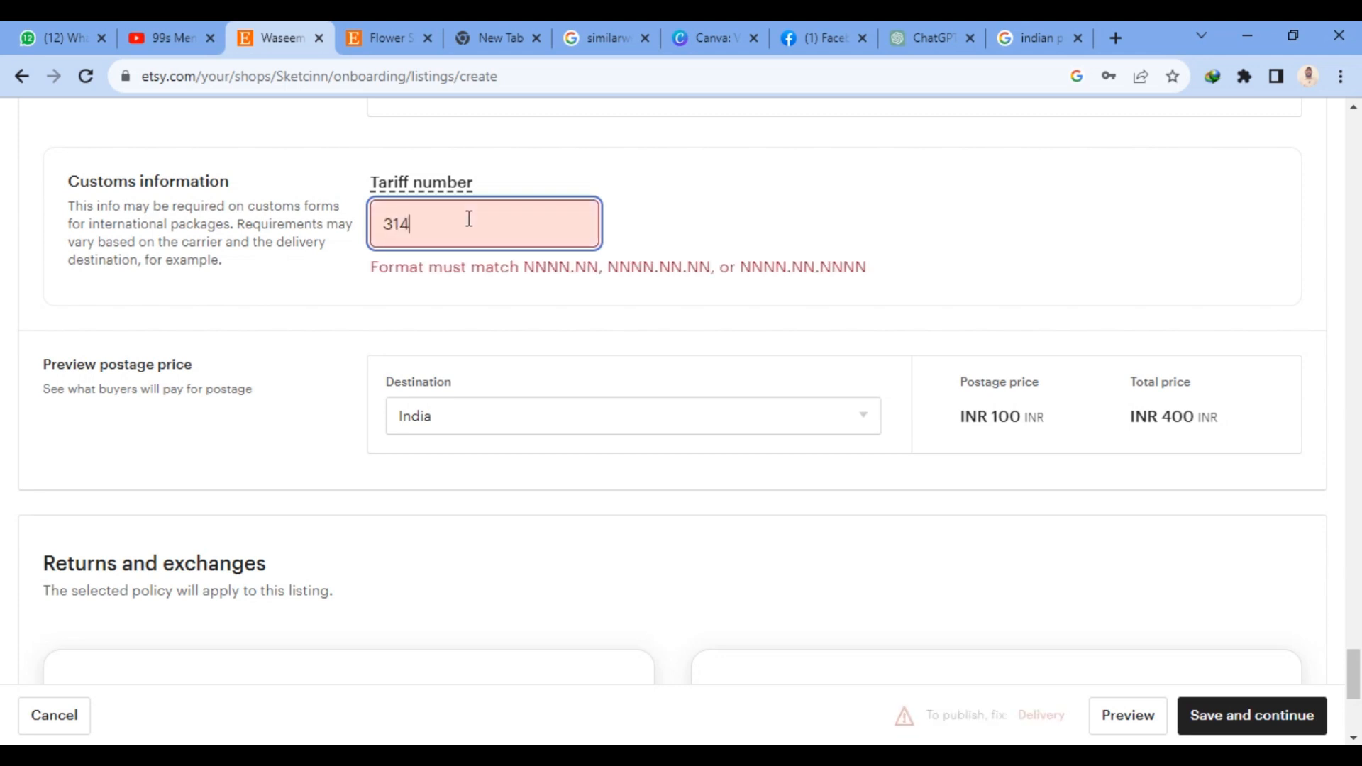
{"action": "type", "text": "24222121212121121212121212"}
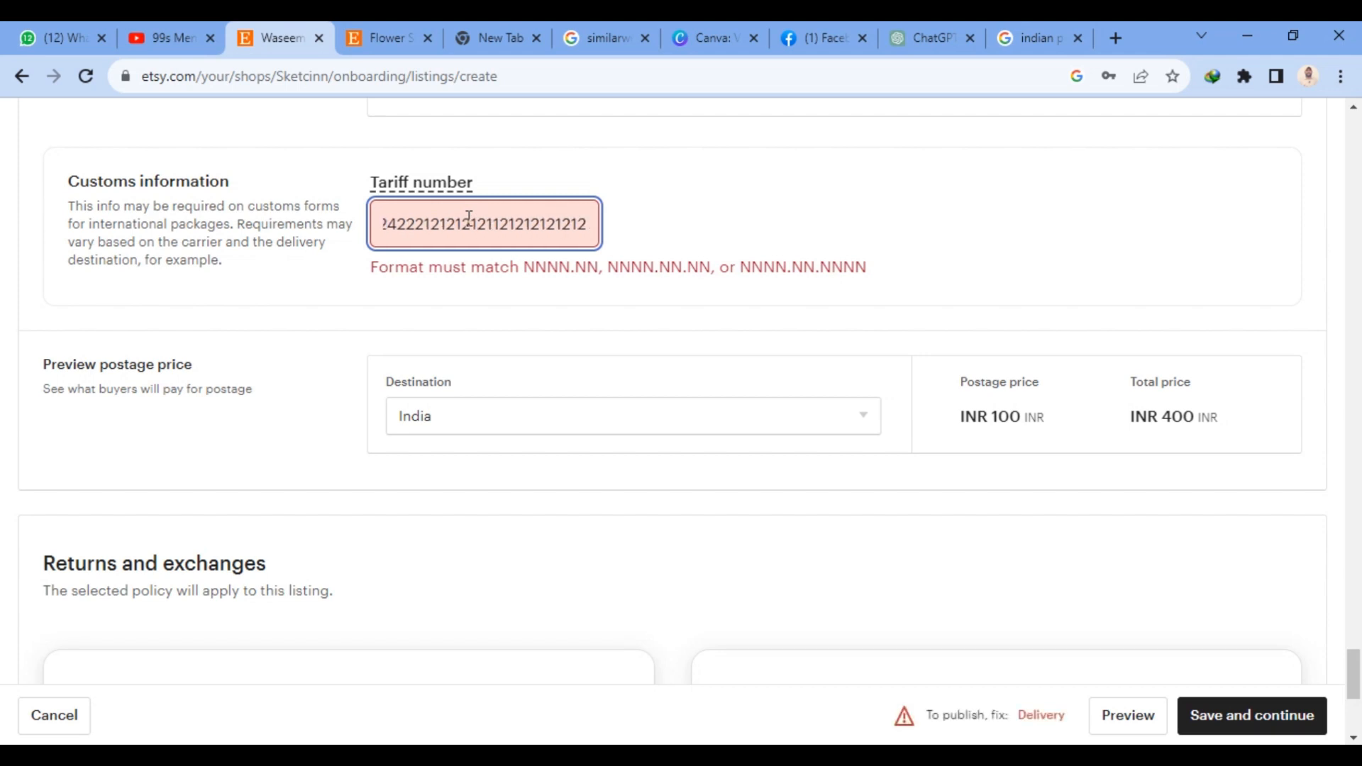
{"action": "key", "text": "BackSpace"}
{"action": "key", "text": "BackSpace"}
{"action": "key", "text": "BackSpace"}
{"action": "key", "text": "BackSpace"}
{"action": "key", "text": "BackSpace"}
{"action": "key", "text": "BackSpace"}
{"action": "key", "text": "BackSpace"}
{"action": "key", "text": "BackSpace"}
{"action": "key", "text": "BackSpace"}
{"action": "key", "text": "BackSpace"}
{"action": "key", "text": "BackSpace"}
{"action": "key", "text": "BackSpace"}
{"action": "key", "text": "BackSpace"}
{"action": "key", "text": "BackSpace"}
{"action": "key", "text": "BackSpace"}
{"action": "key", "text": "BackSpace"}
{"action": "key", "text": "BackSpace"}
{"action": "key", "text": "BackSpace"}
{"action": "key", "text": "BackSpace"}
{"action": "key", "text": "BackSpace"}
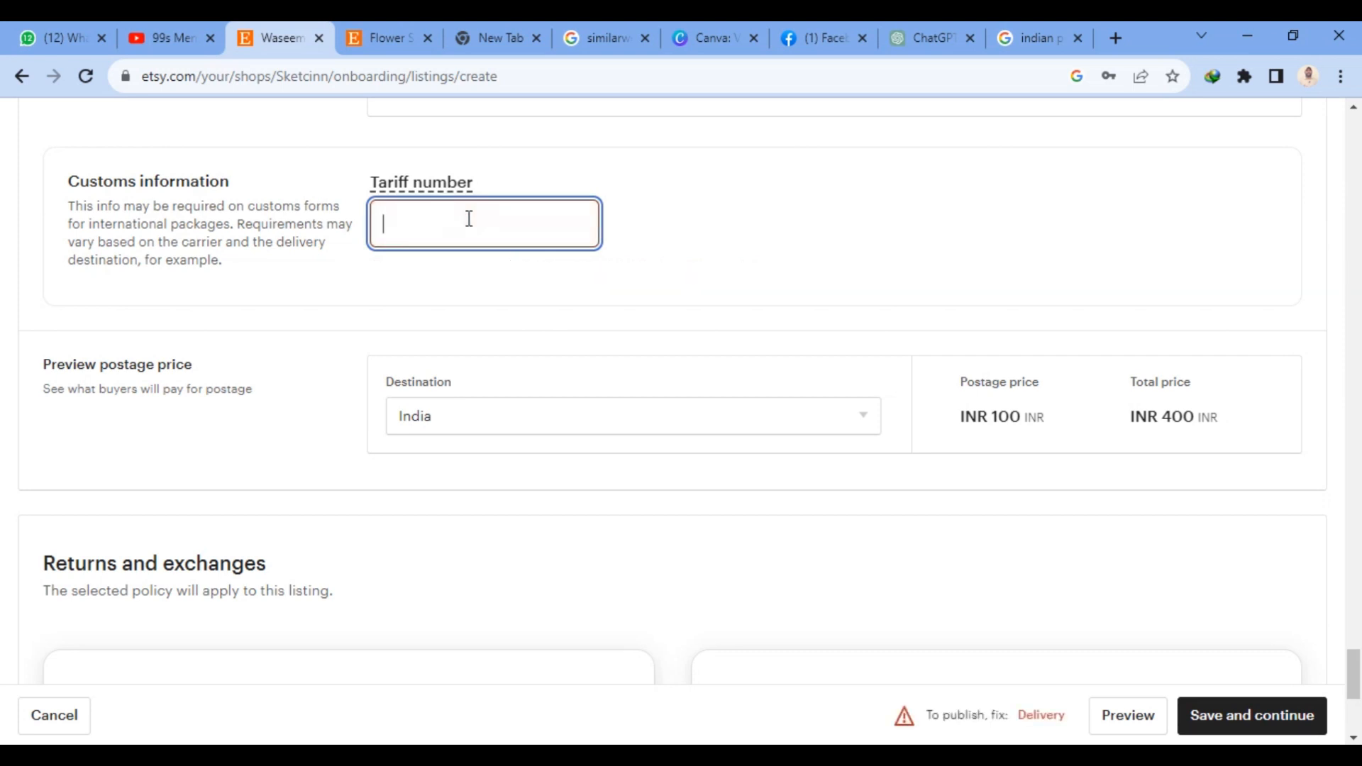
- Try "MCCG,VV" as the tariff number in the Customs information section
{"action": "type", "text": "mc"}
{"action": "key", "text": "BackSpace"}
{"action": "key", "text": "BackSpace"}
{"action": "type", "text": "MC"}
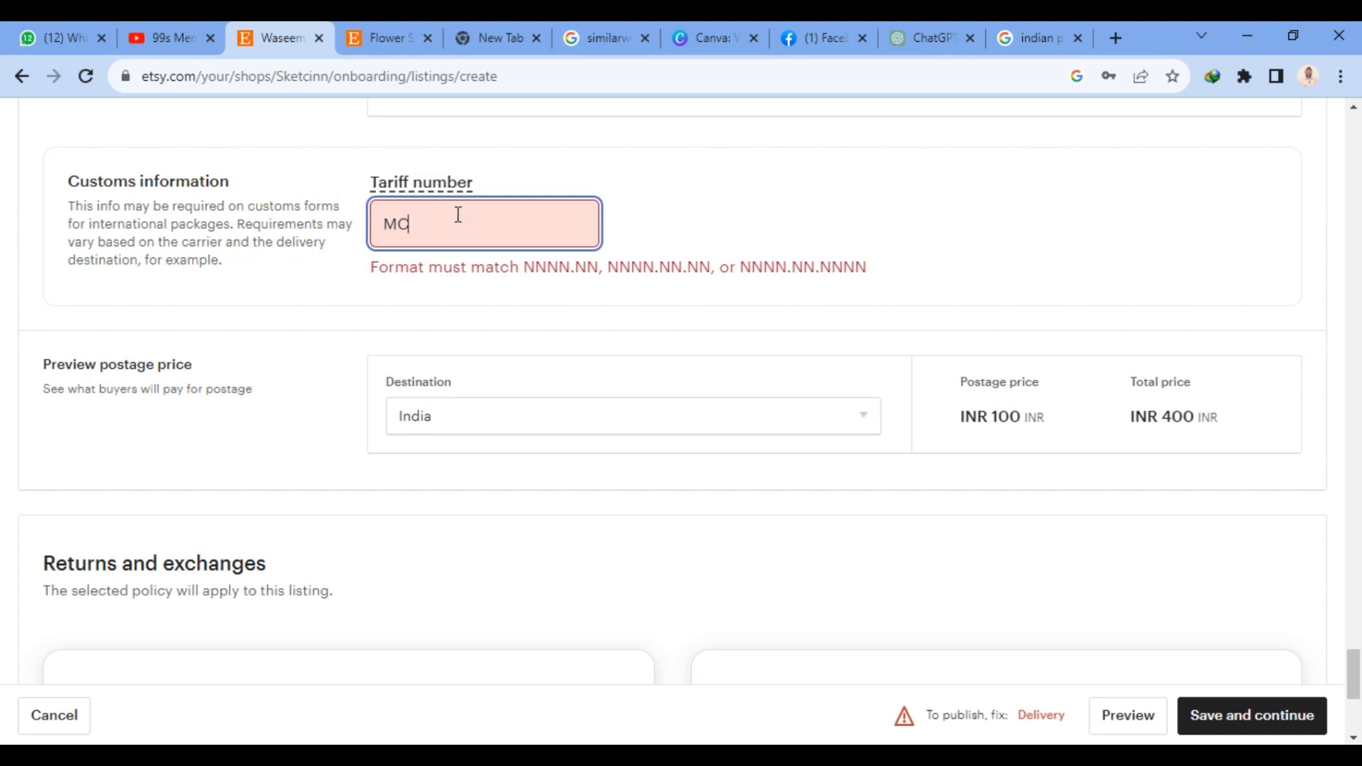
{"action": "type", "text": "CG,"}
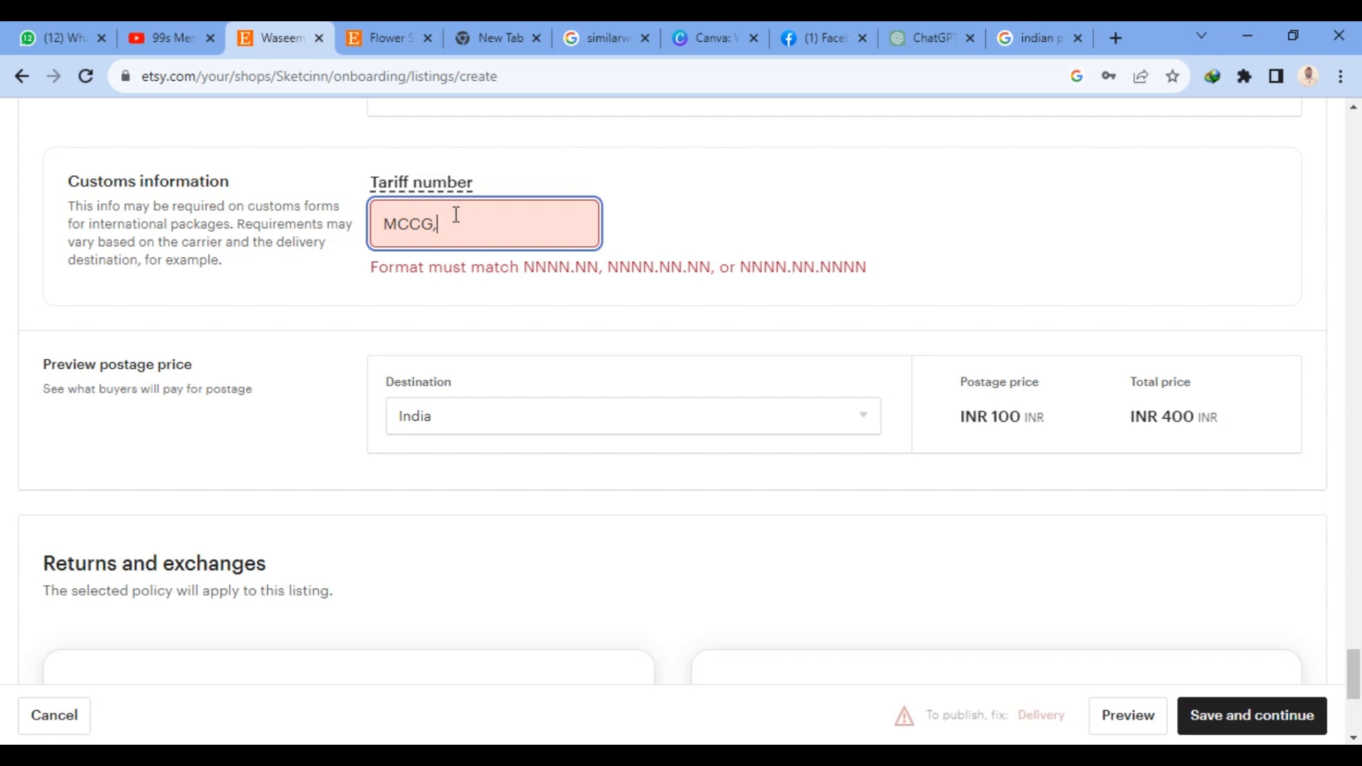
{"action": "type", "text": "VV"}
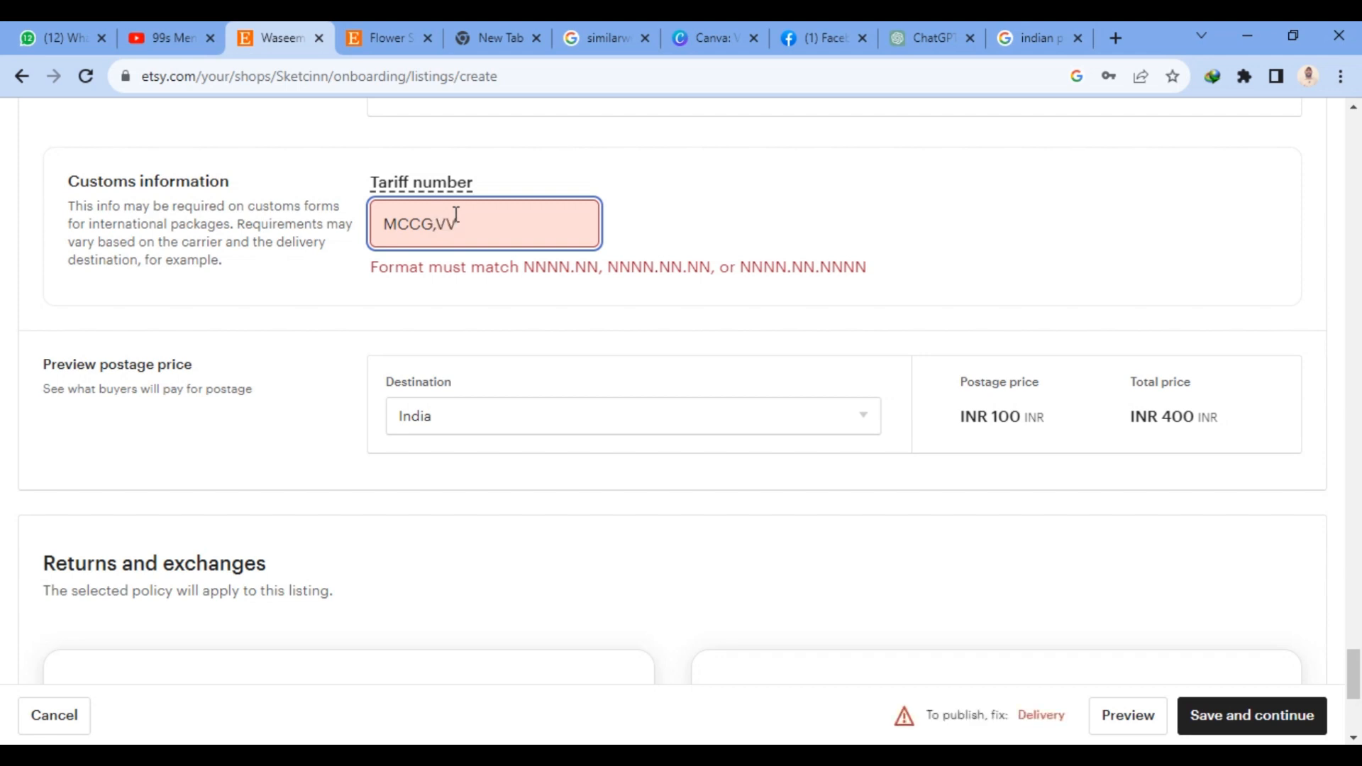
{"action": "left_click", "coordinate": [571, 319]}
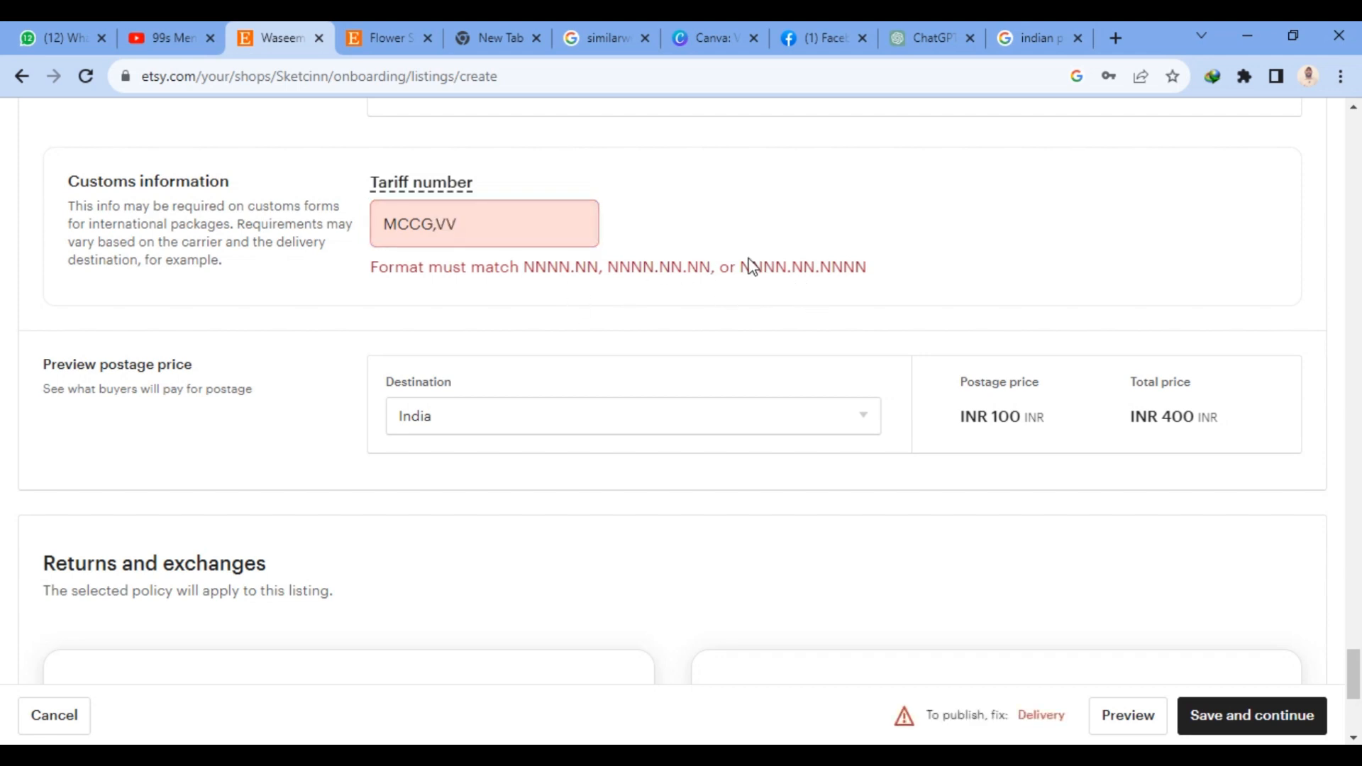
- Replace the tariff number with NNNN.NN.NNNN copied from the format hint, and try to save the listing and continue
{"action": "left_click_drag", "start_coordinate": [744, 267], "coordinate": [865, 269]}
{"action": "key", "text": "ctrl+c"}
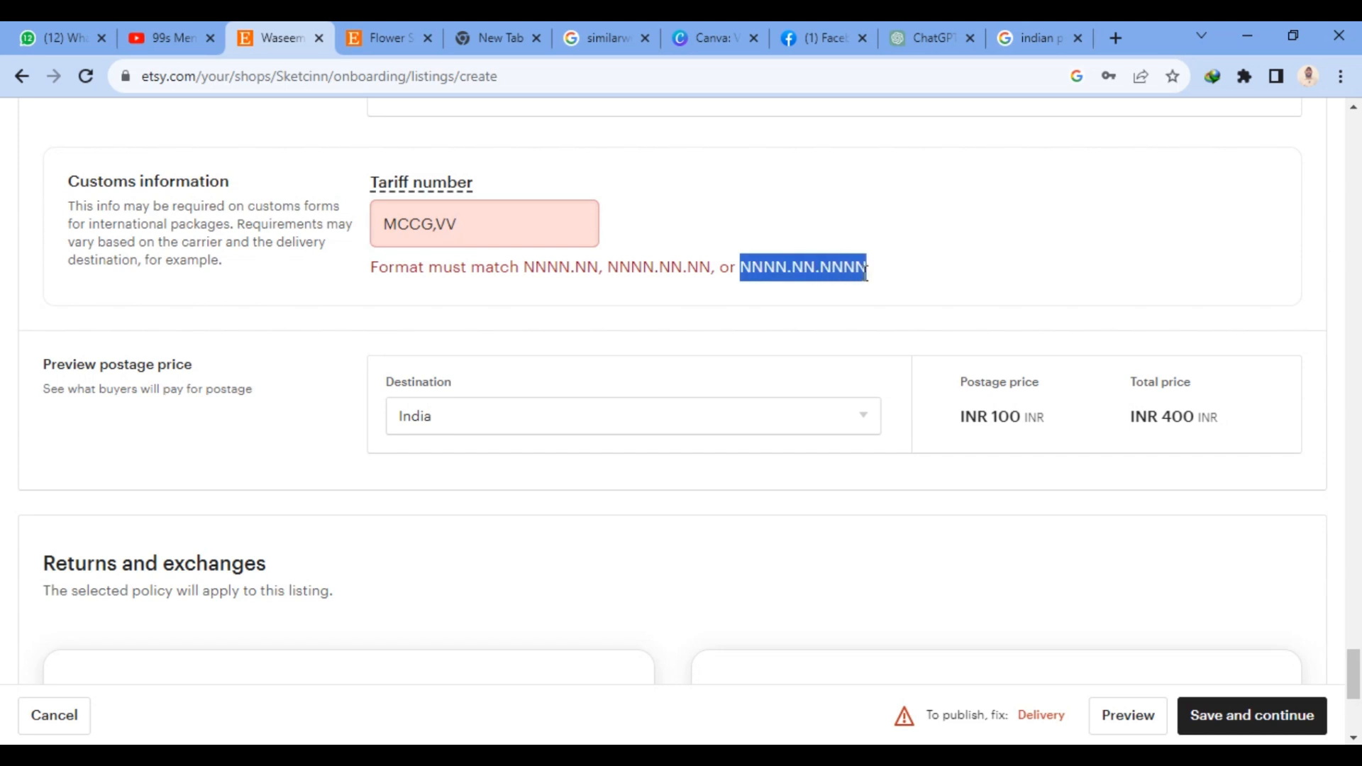
{"action": "left_click_drag", "start_coordinate": [455, 223], "coordinate": [383, 268]}
{"action": "key", "text": "ctrl+v"}
{"action": "left_click", "coordinate": [576, 355]}
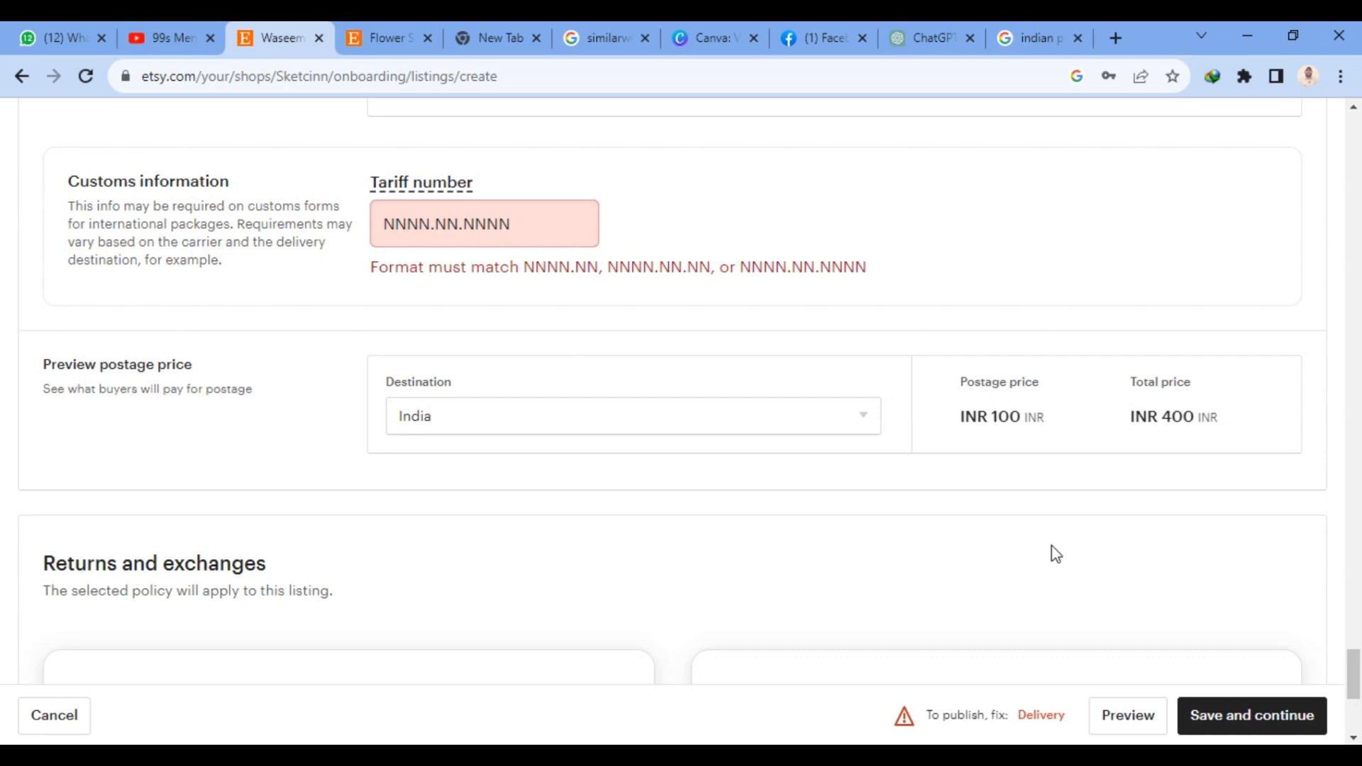
{"action": "left_click", "coordinate": [1229, 720]}
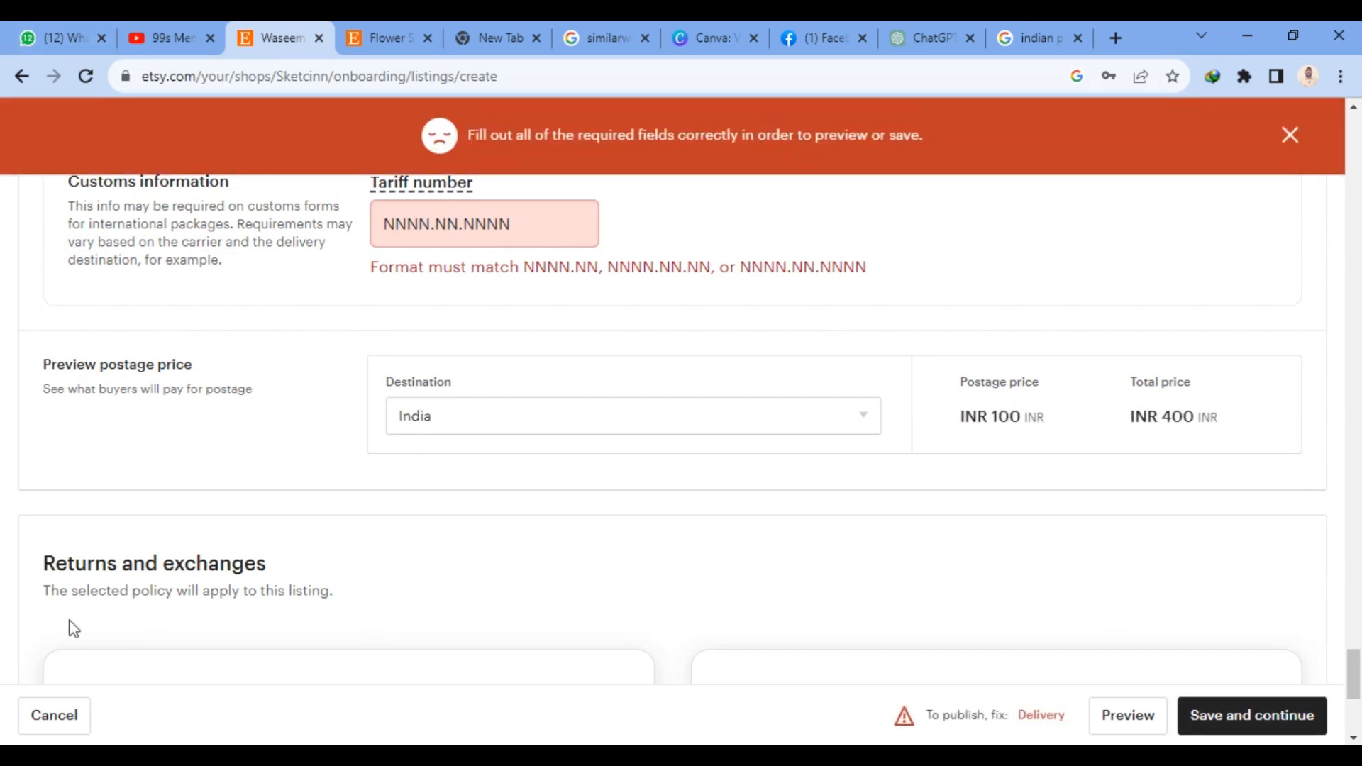
{"action": "scroll", "coordinate": [73, 628], "scroll_direction": "down", "scroll_amount": 5}
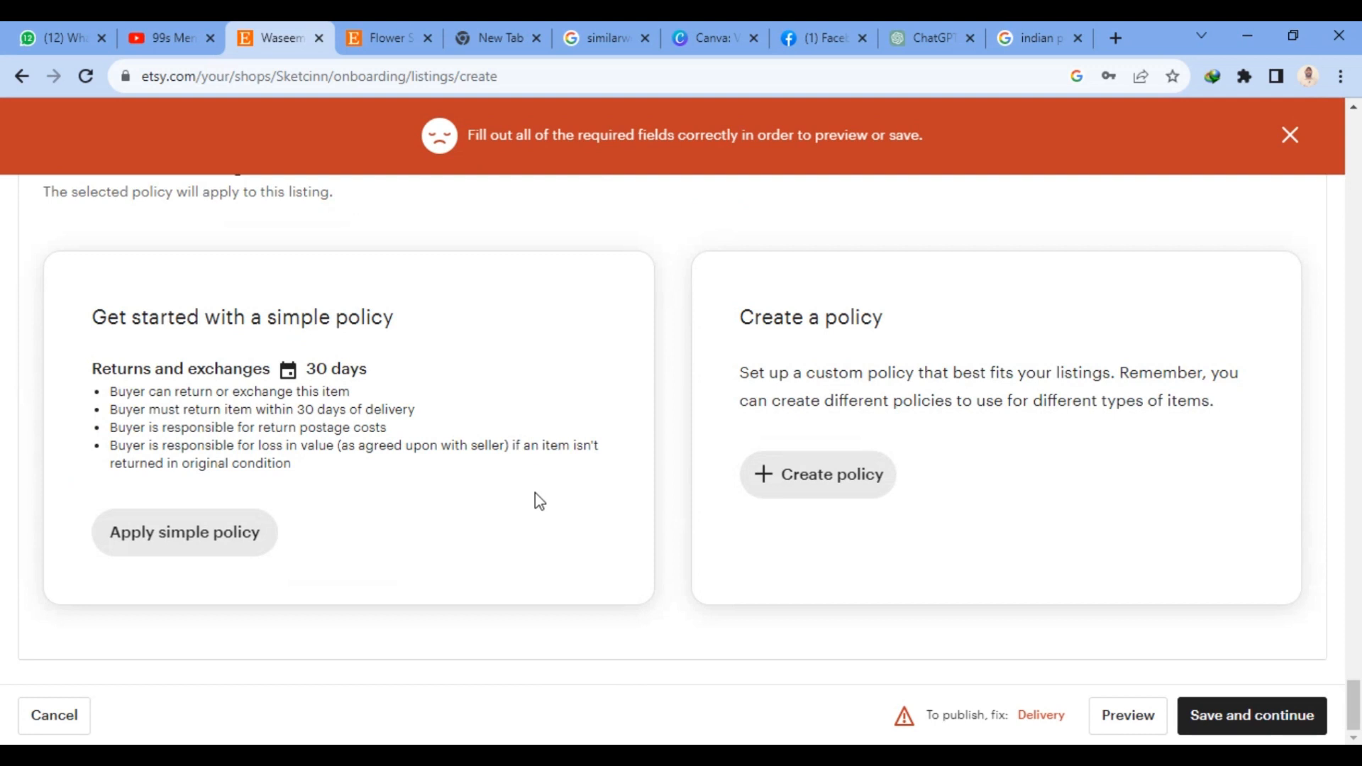
{"action": "scroll", "coordinate": [501, 435], "scroll_direction": "up", "scroll_amount": 10}
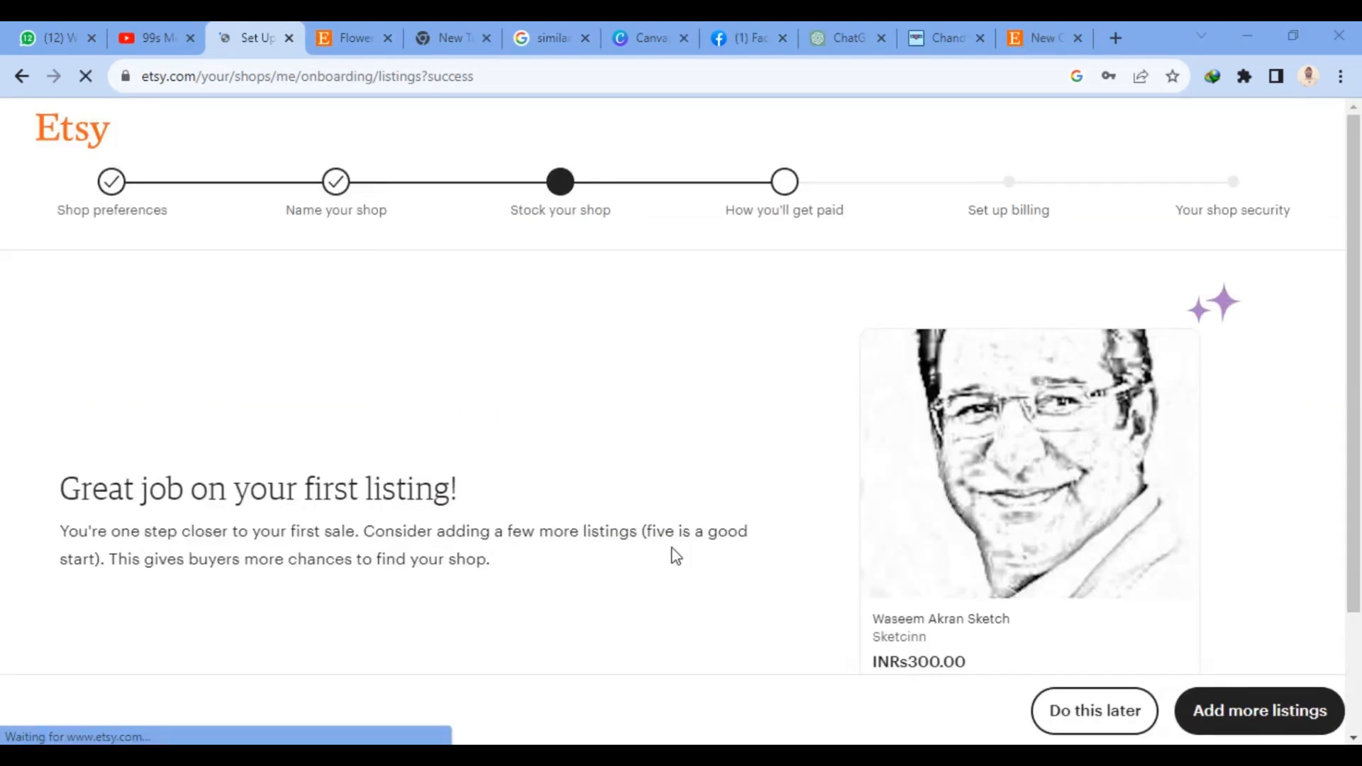
{"action": "scroll", "coordinate": [732, 515], "scroll_direction": "down", "scroll_amount": 2}
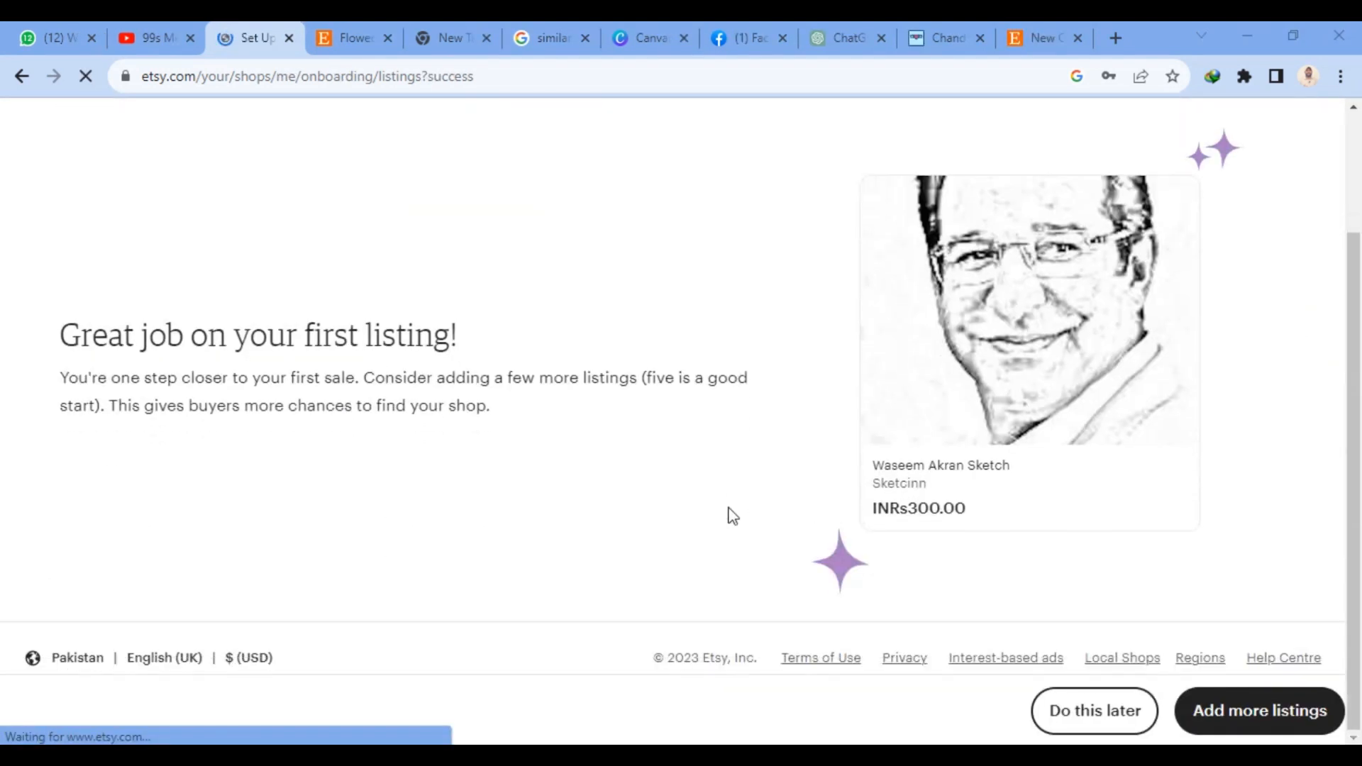
- Postpone adding more listings and proceed to the shop's payment setup
{"action": "scroll", "coordinate": [732, 516], "scroll_direction": "up", "scroll_amount": 2}
{"action": "scroll", "coordinate": [732, 514], "scroll_direction": "down", "scroll_amount": 2}
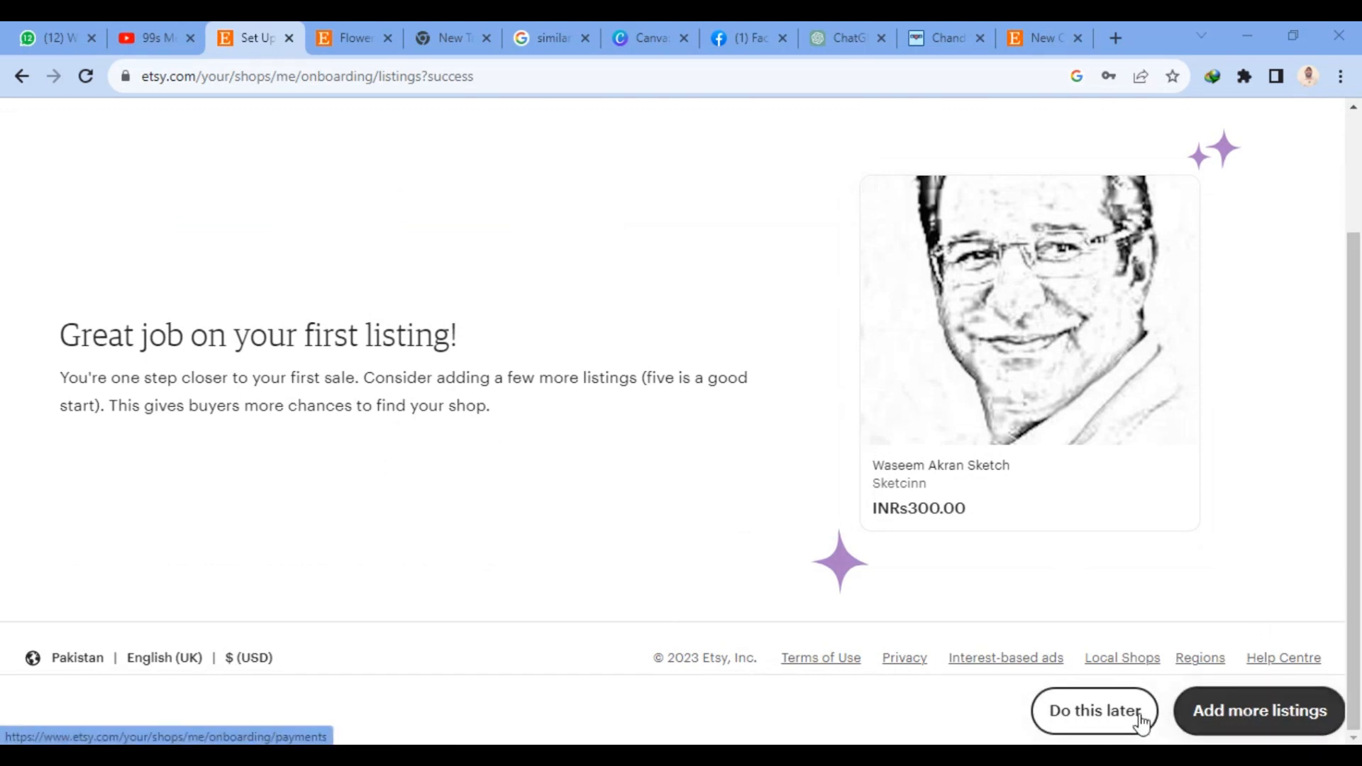
{"action": "left_click", "coordinate": [1110, 722]}
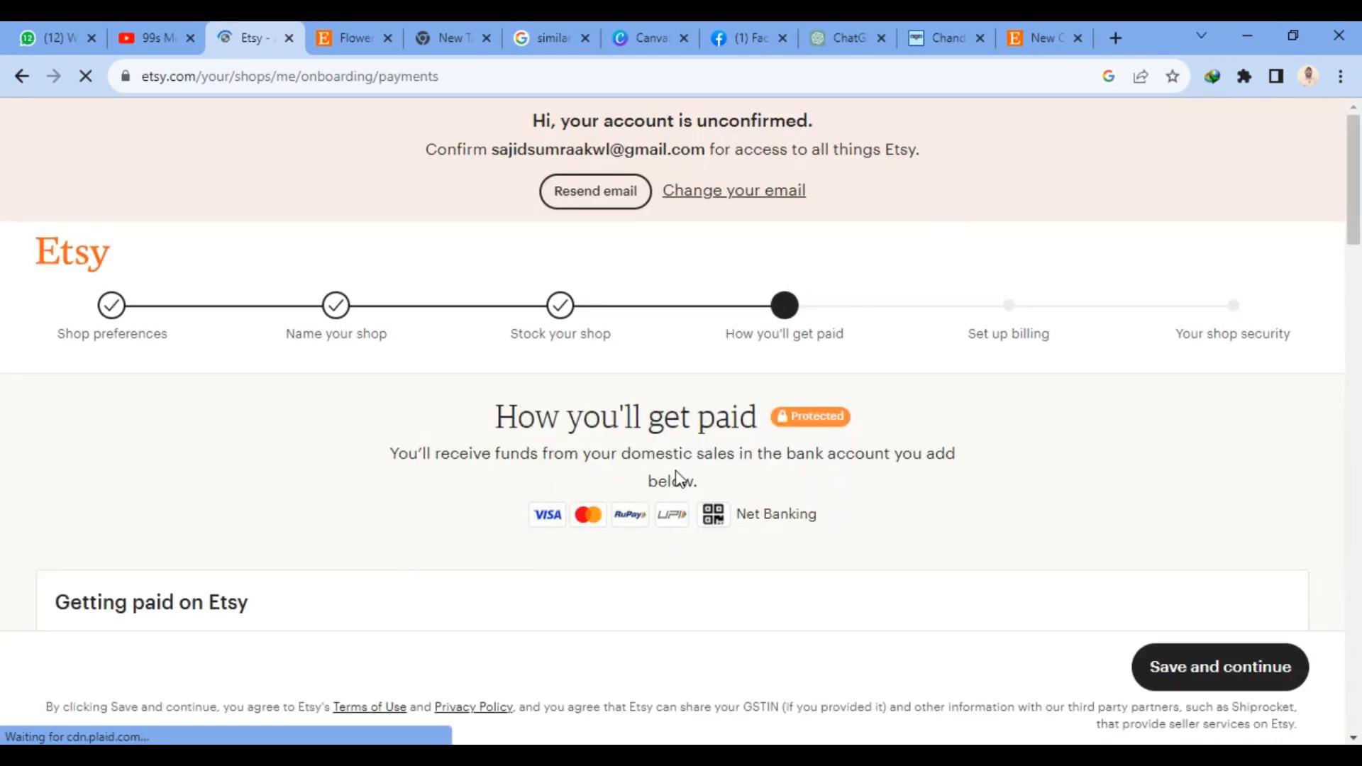
- Review the How you'll get paid form, including bank country, seller type, personal details and taxpayer address fields
{"action": "scroll", "coordinate": [831, 405], "scroll_direction": "down", "scroll_amount": 3}
{"action": "scroll", "coordinate": [583, 294], "scroll_direction": "down", "scroll_amount": 5}
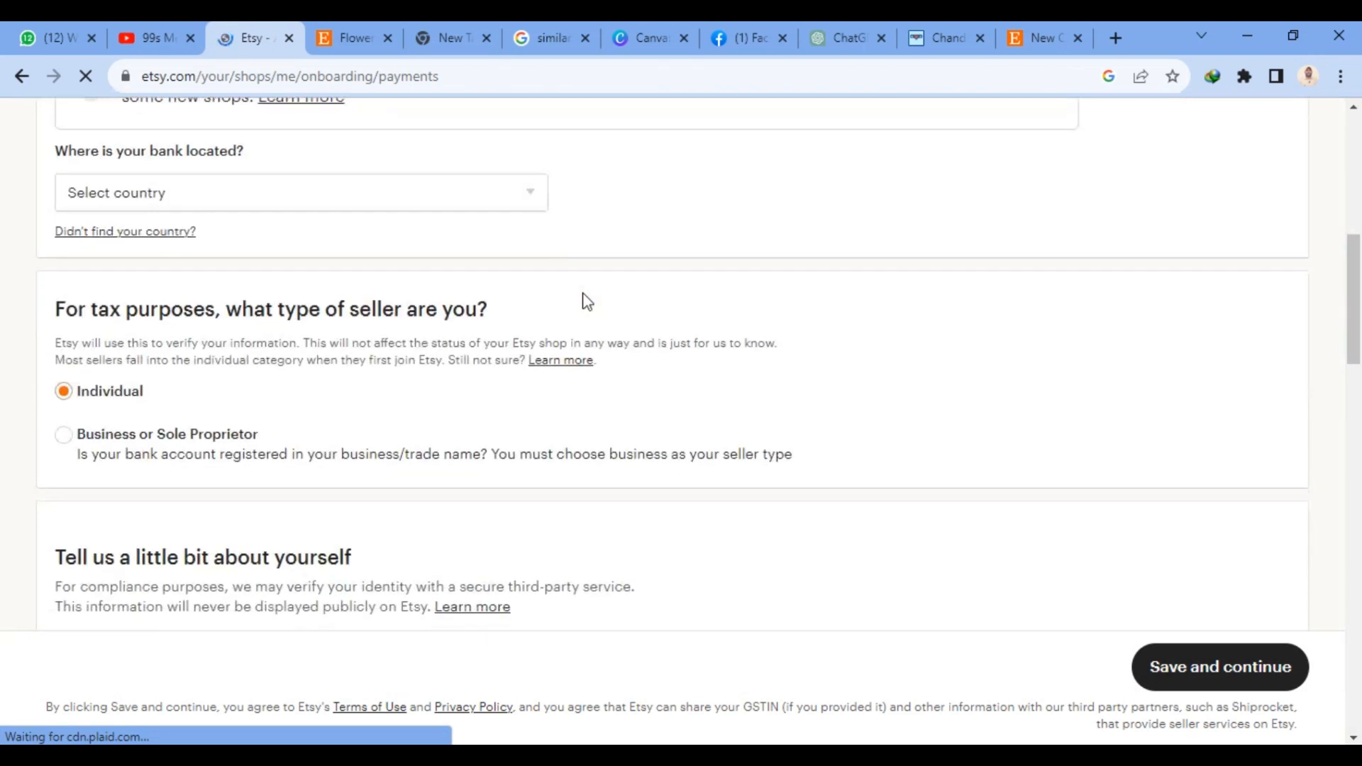
{"action": "scroll", "coordinate": [988, 395], "scroll_direction": "down", "scroll_amount": 7}
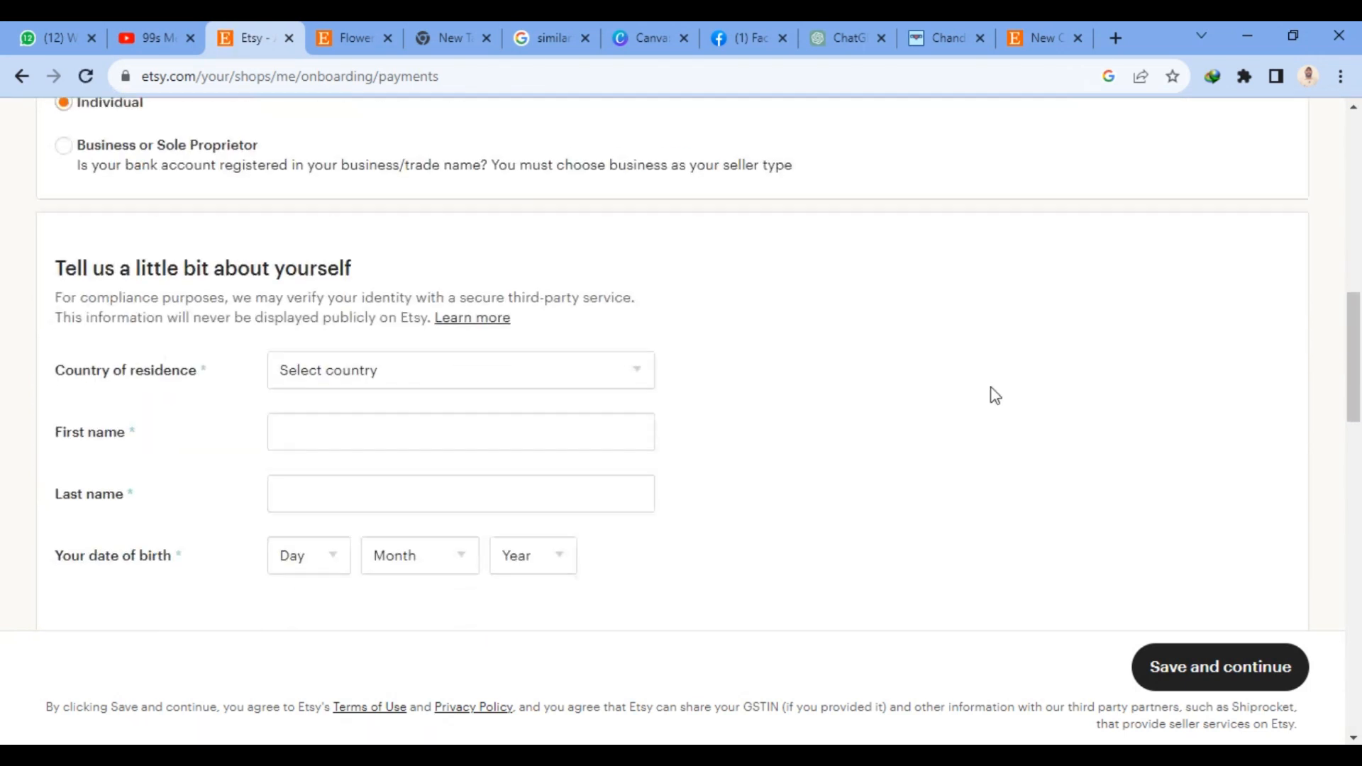
{"action": "scroll", "coordinate": [990, 392], "scroll_direction": "down", "scroll_amount": 2}
{"action": "scroll", "coordinate": [508, 289], "scroll_direction": "up", "scroll_amount": 3}
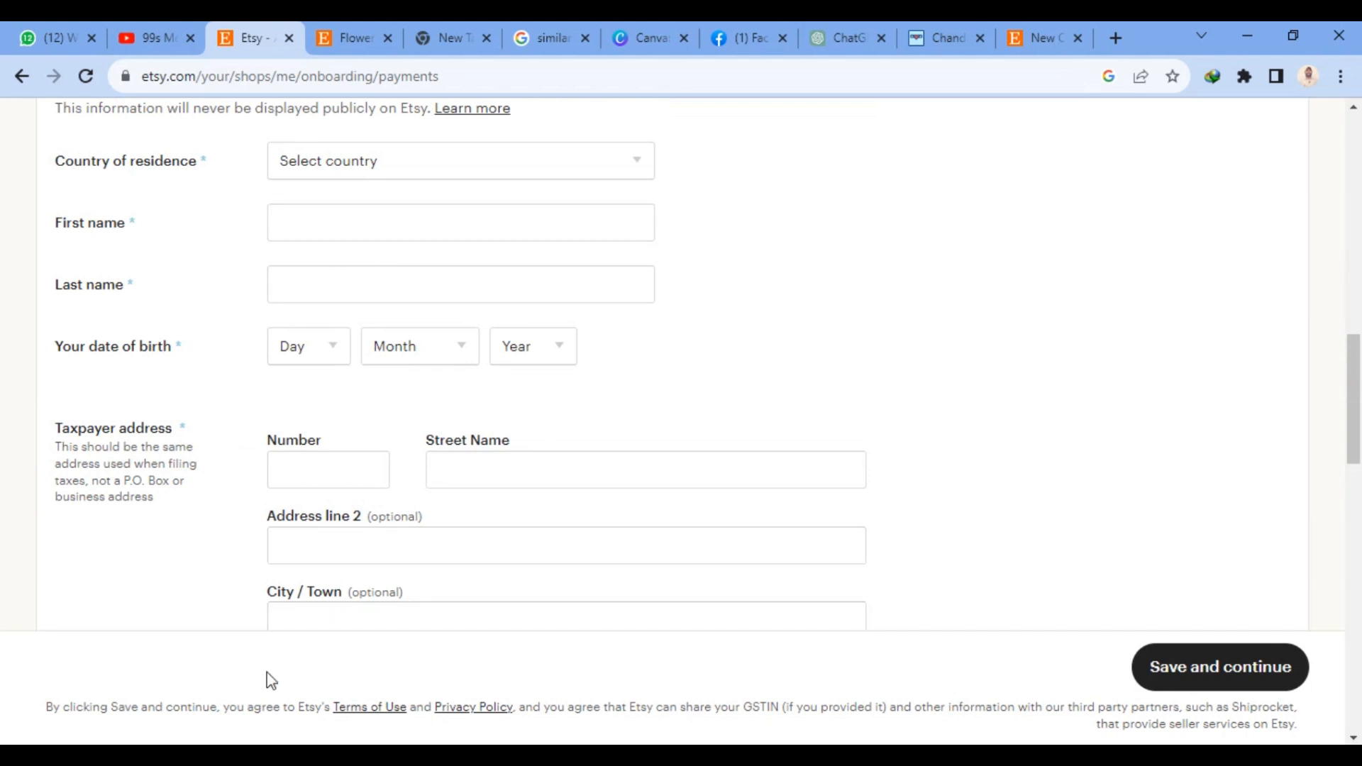
{"action": "scroll", "coordinate": [551, 458], "scroll_direction": "down", "scroll_amount": 2}
{"action": "scroll", "coordinate": [551, 457], "scroll_direction": "down", "scroll_amount": 1}
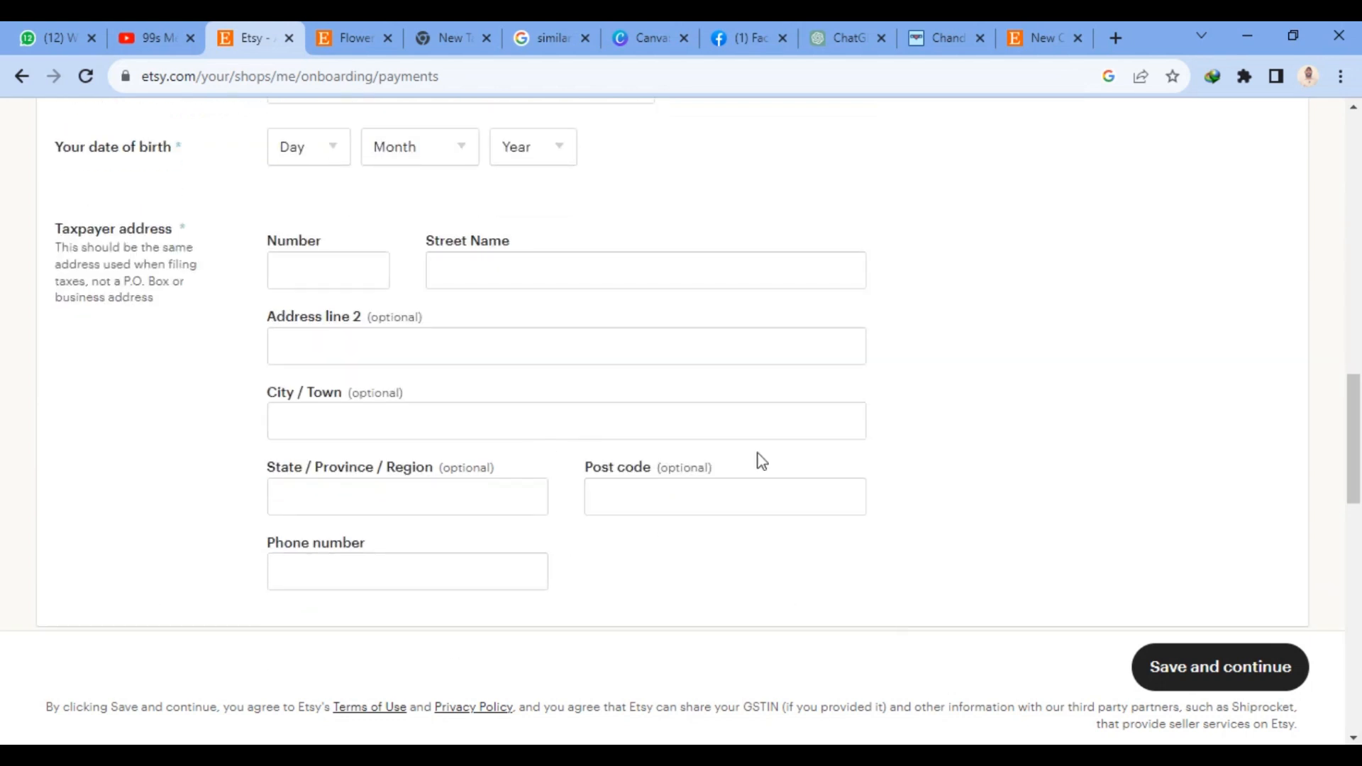
{"action": "scroll", "coordinate": [756, 459], "scroll_direction": "up", "scroll_amount": 10}
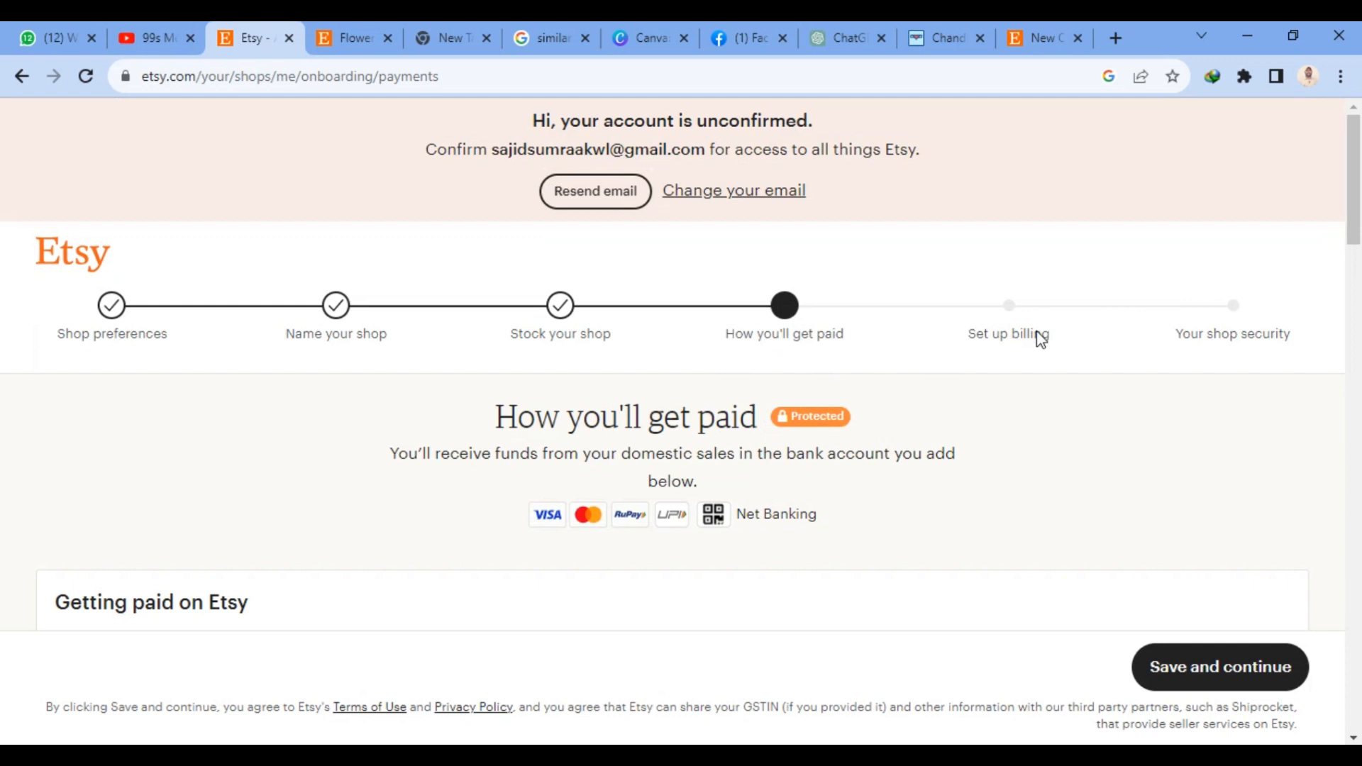